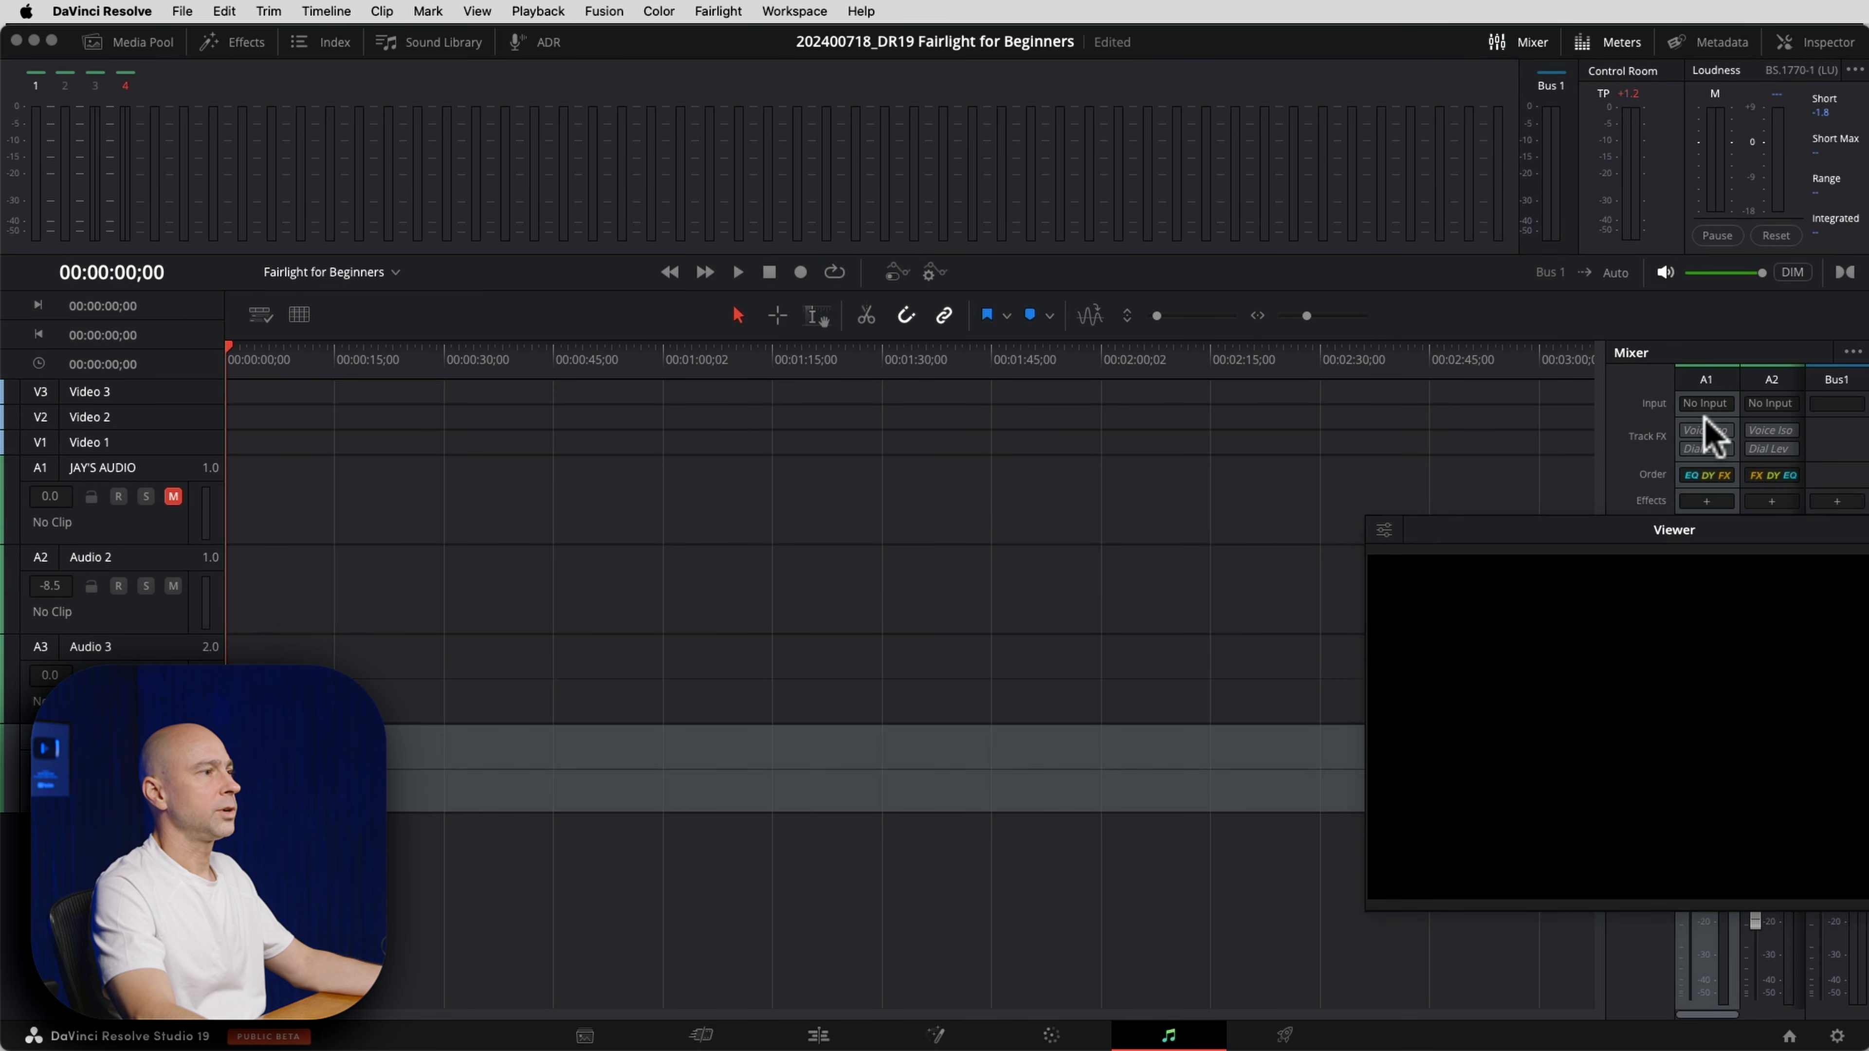
Reposition and enlarge the floating viewer window, and dock it back beside the loudness meters.
left_click_drag(1724, 522, 1324, 352)
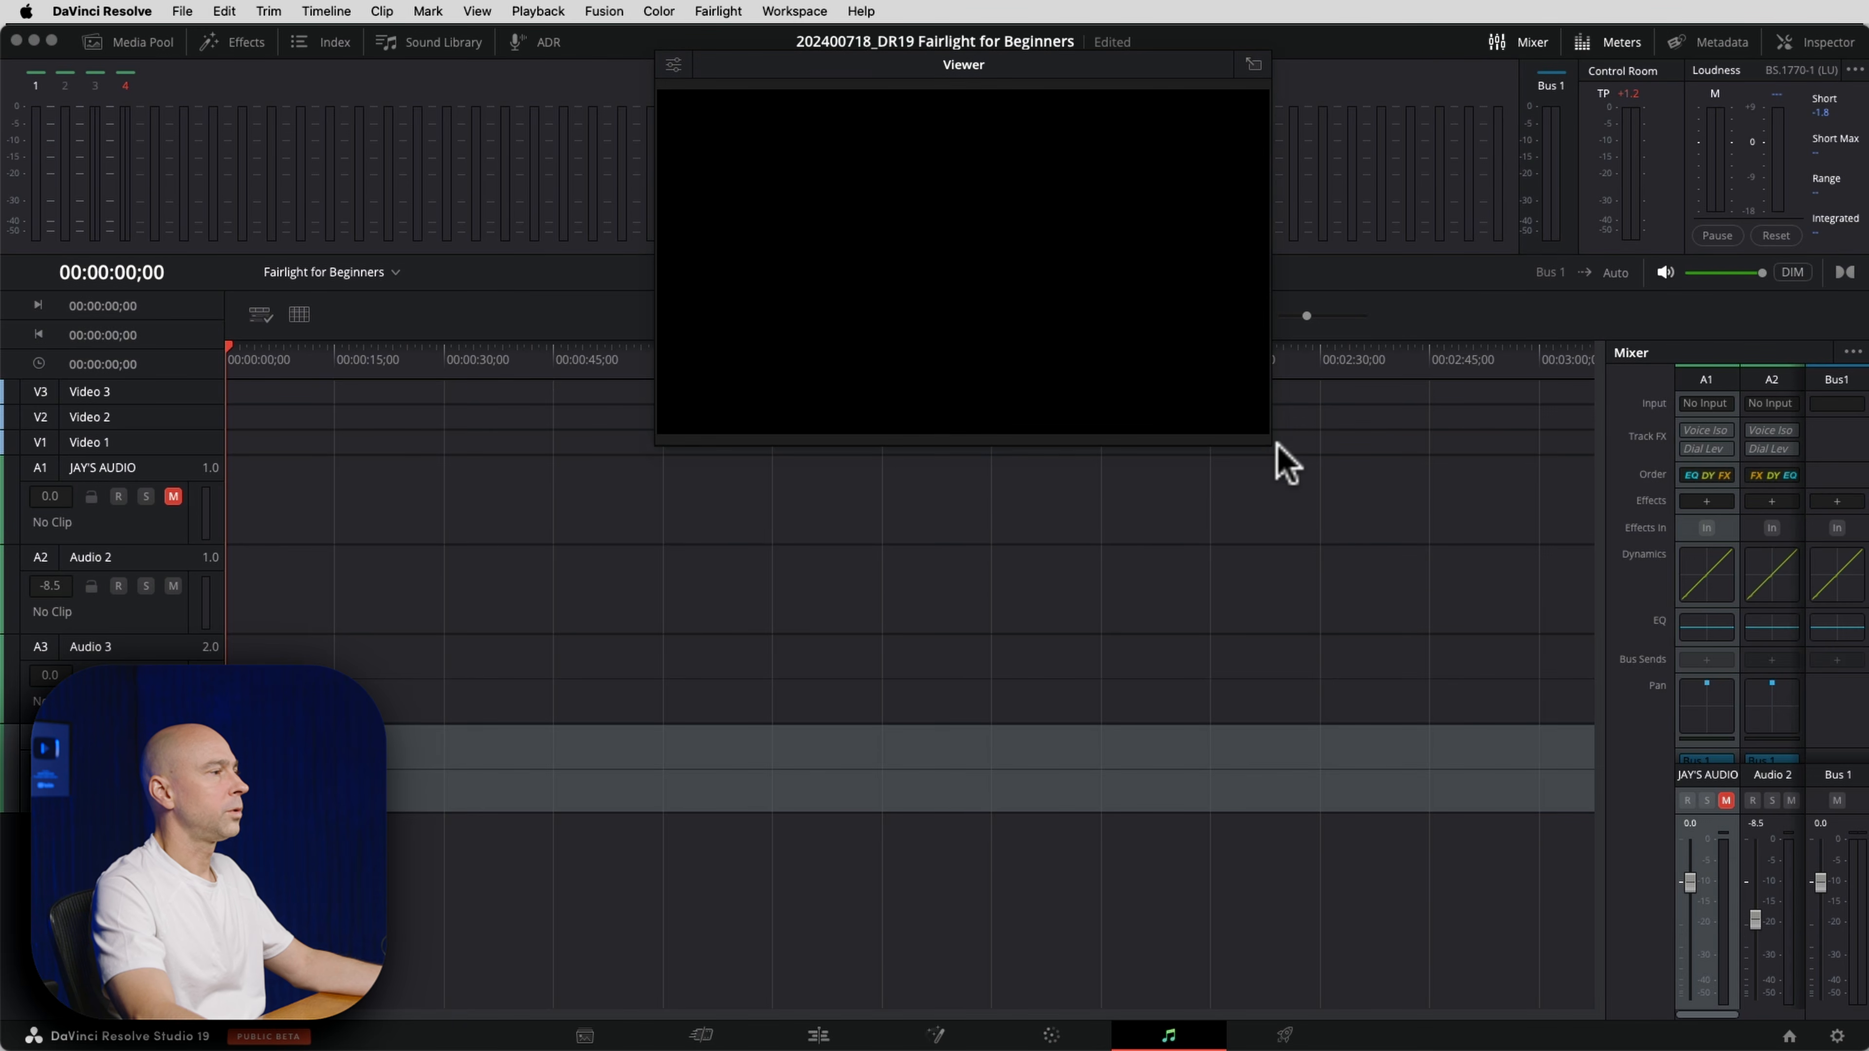
left_click_drag(1270, 445, 1358, 461)
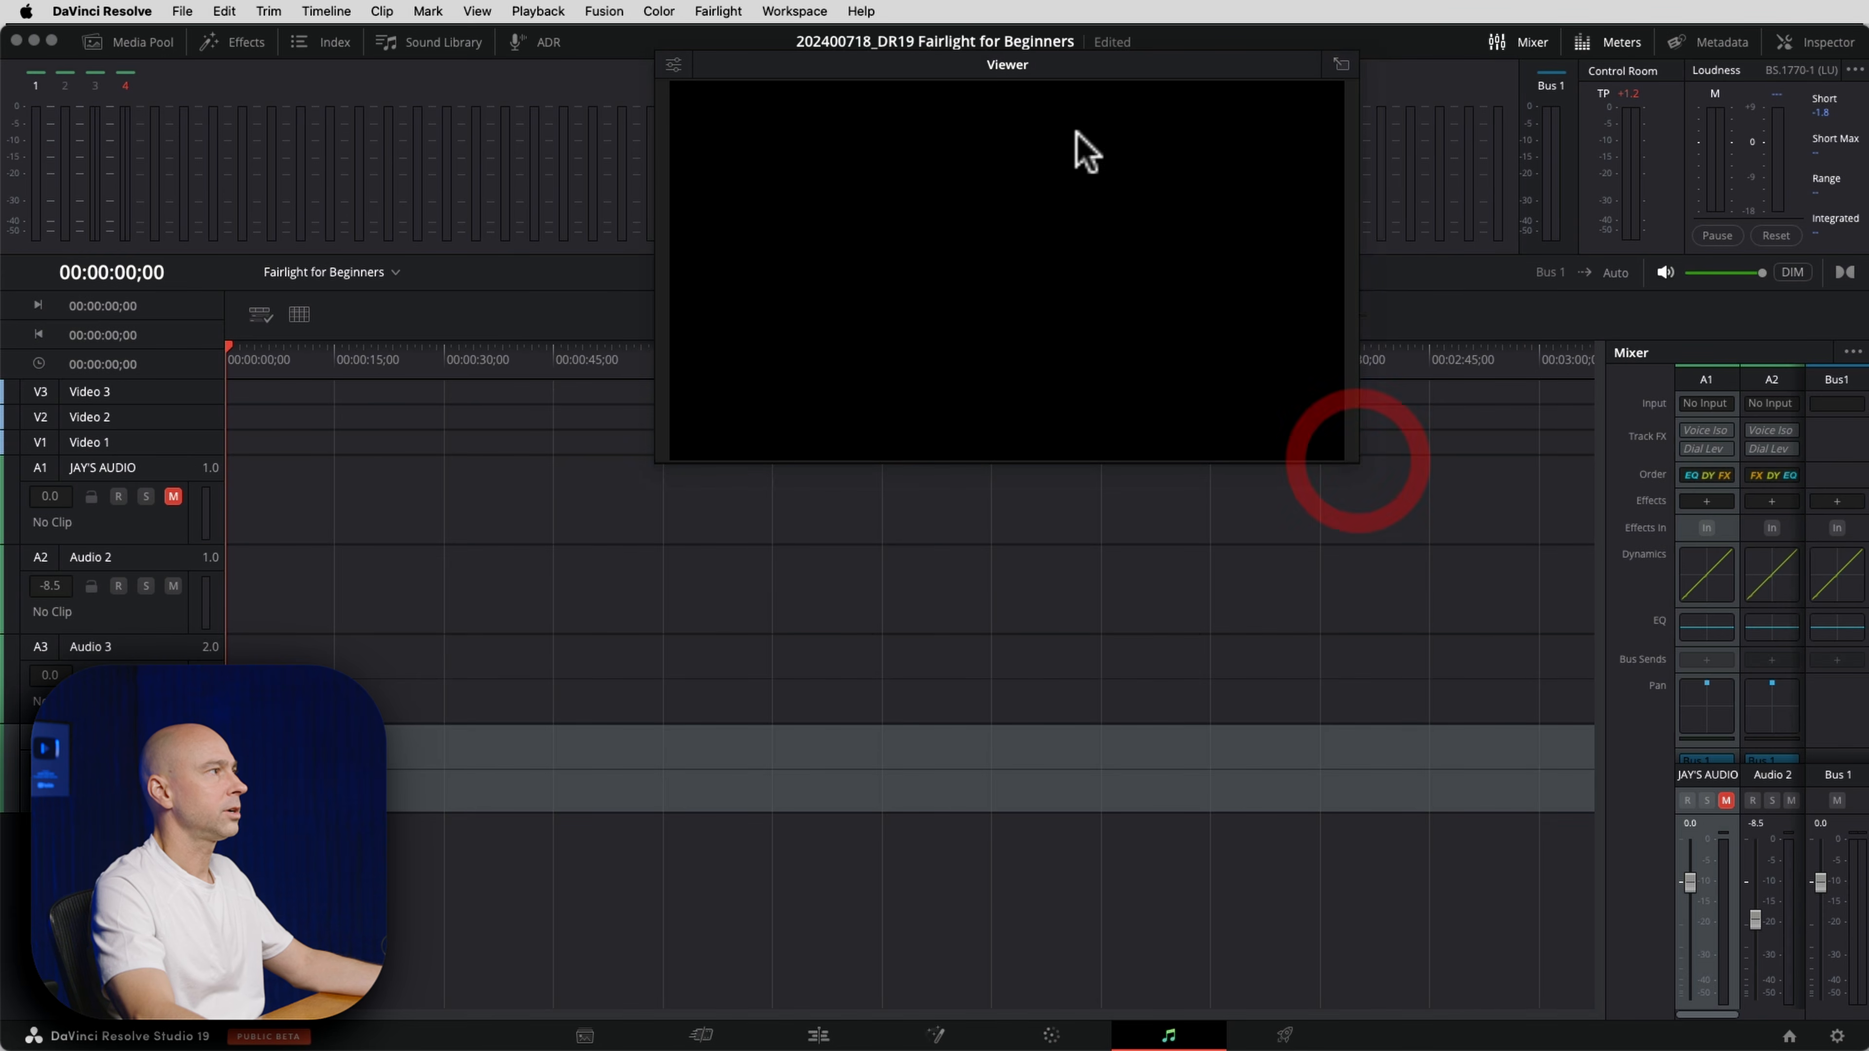
left_click(1341, 66)
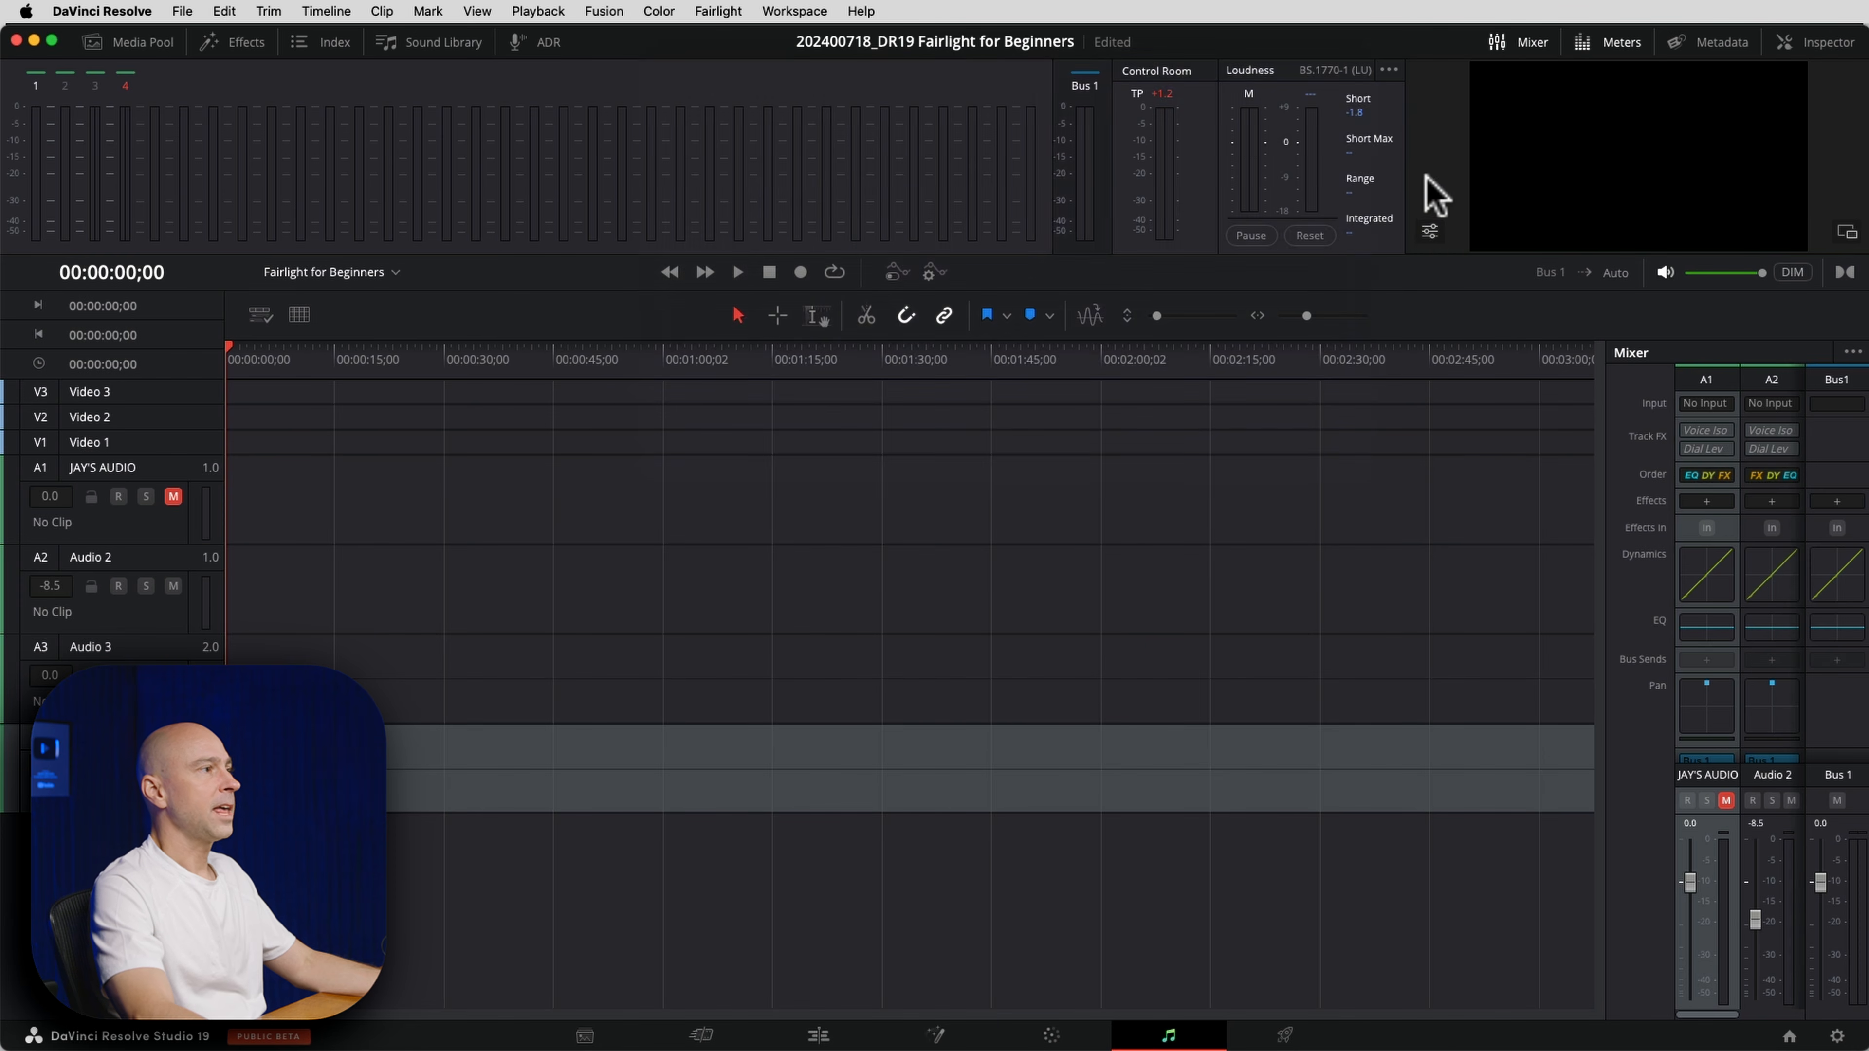
Examine the viewer's display options, the timecode display formats and the timeline selector.
left_click(1429, 232)
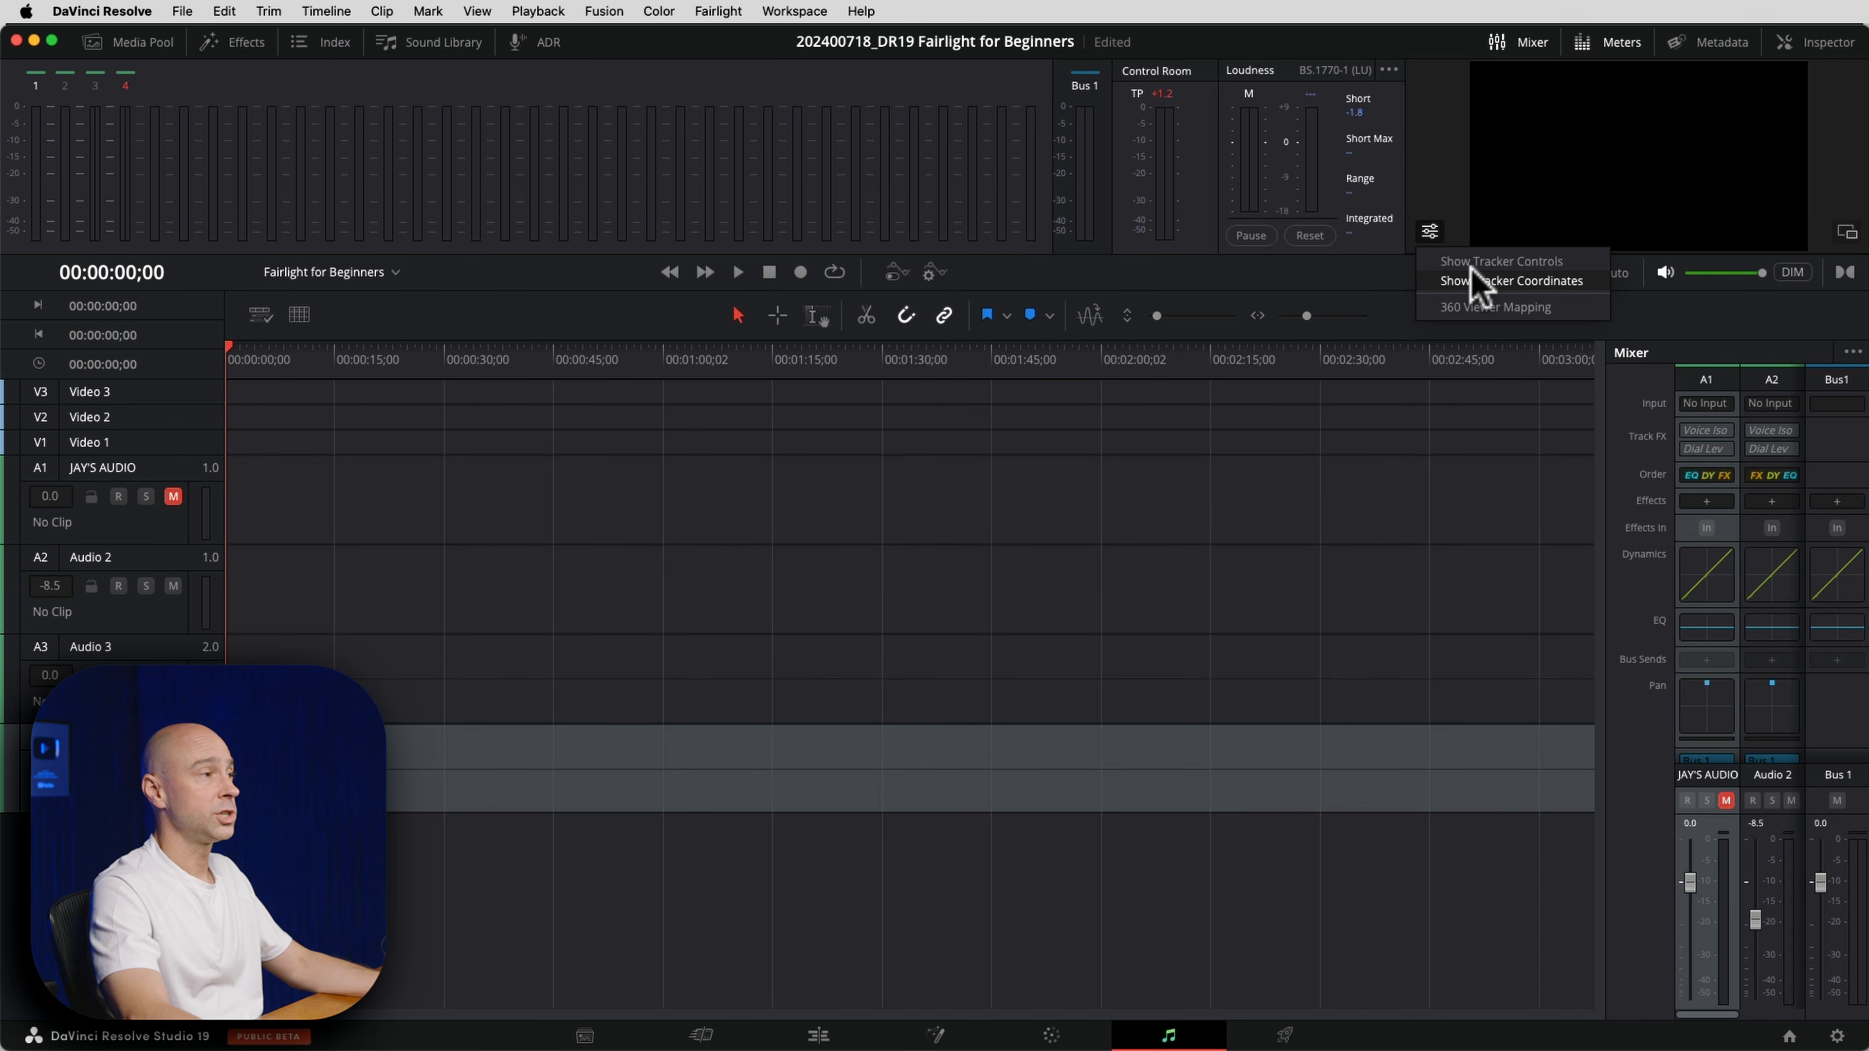
left_click(1443, 168)
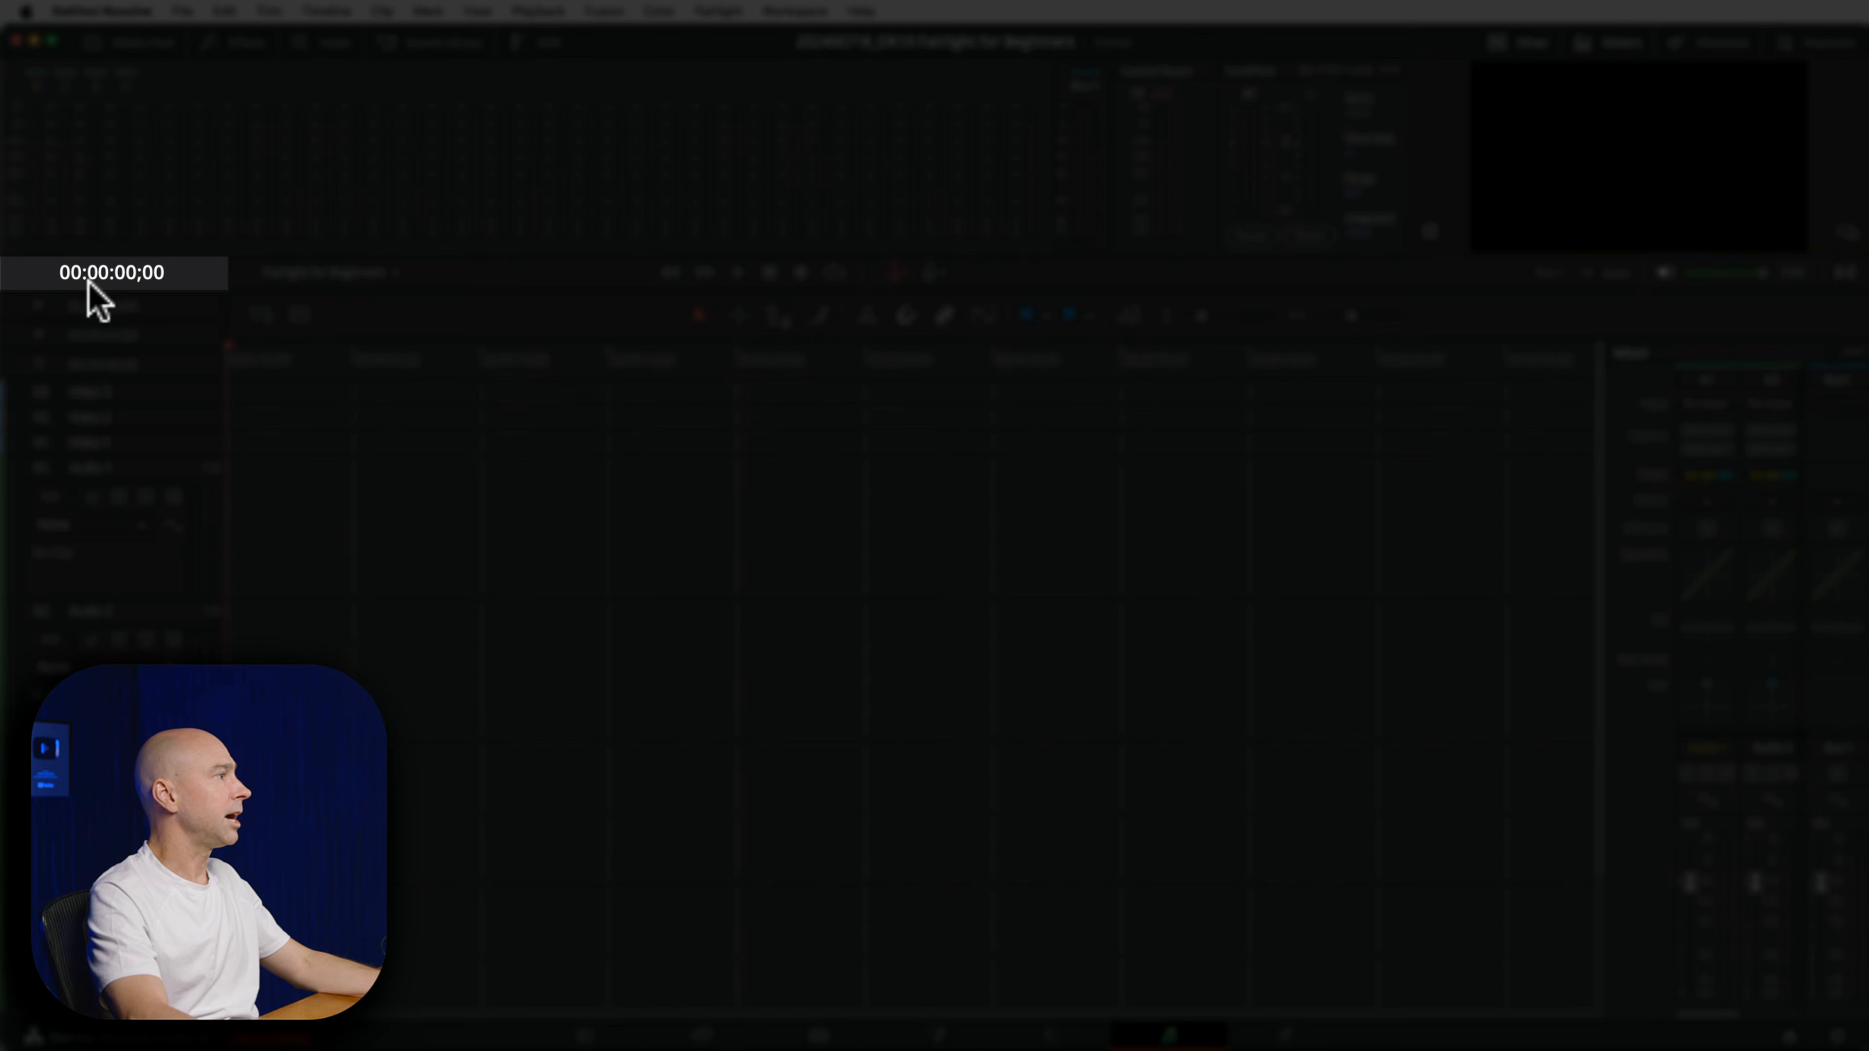
right_click(111, 271)
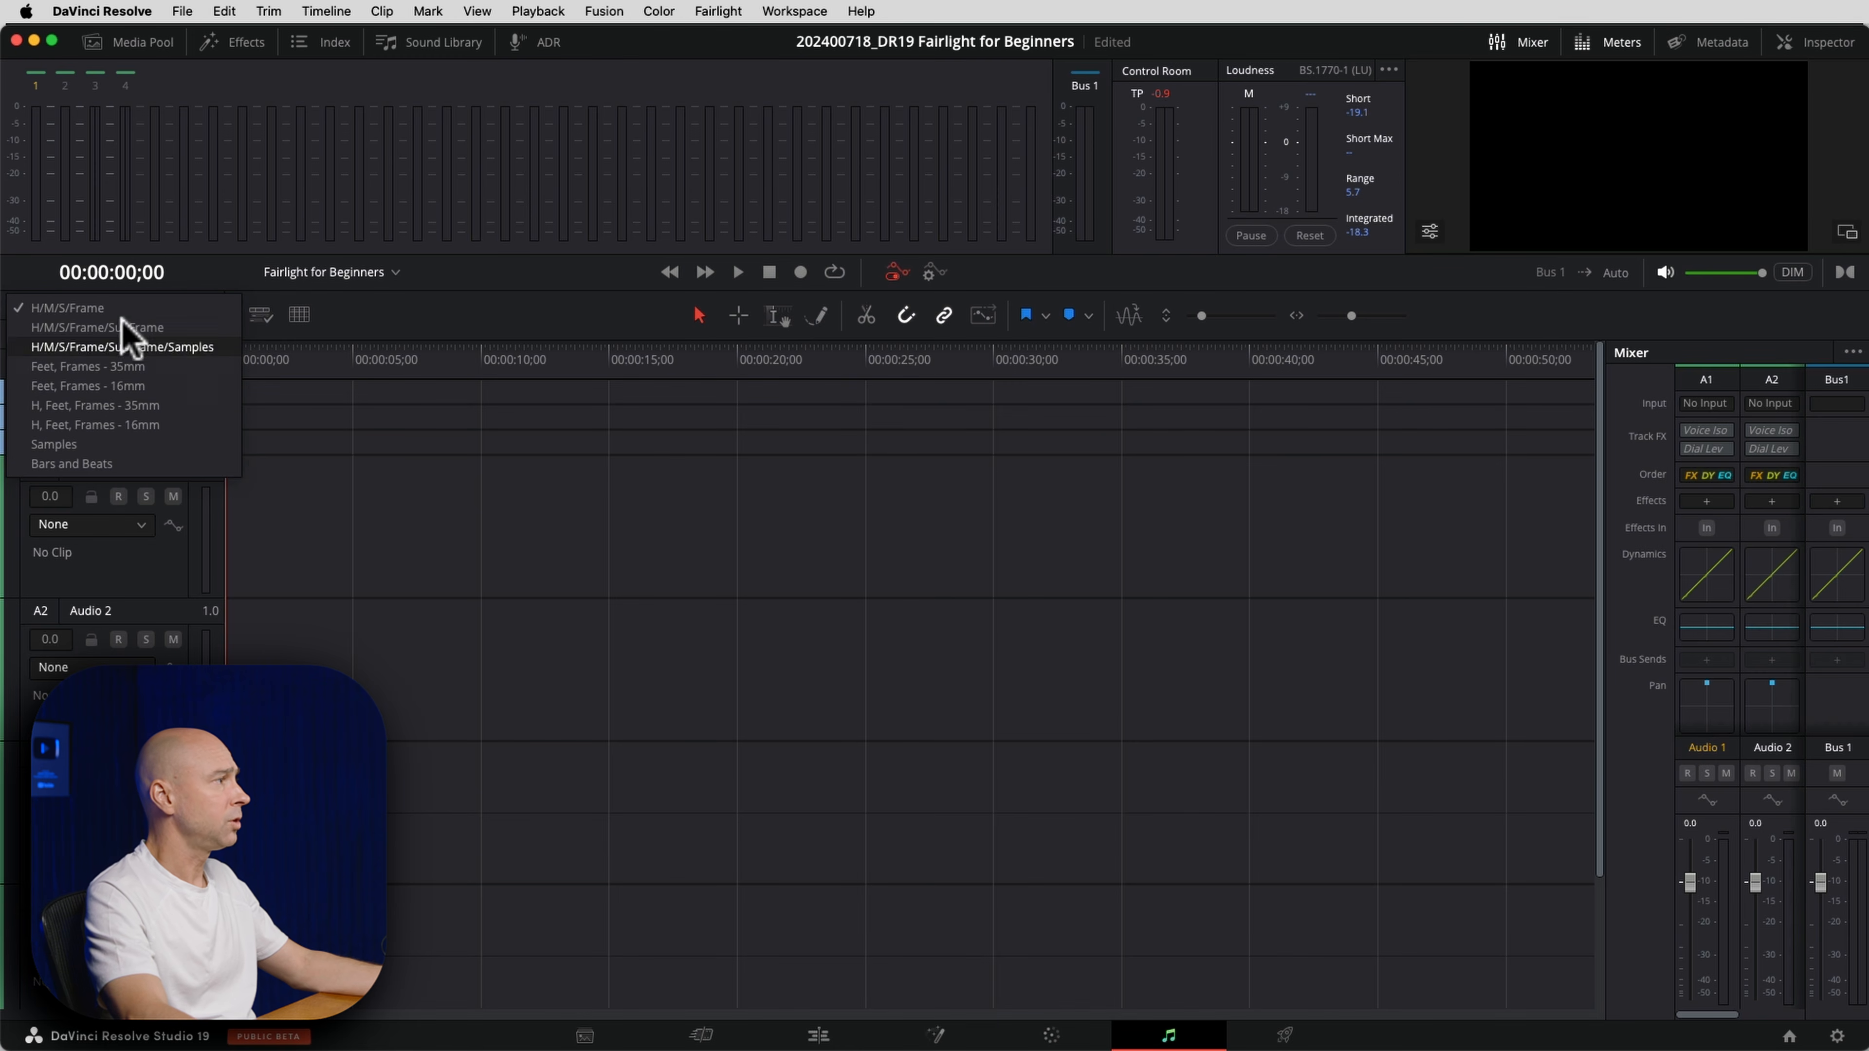
left_click(220, 272)
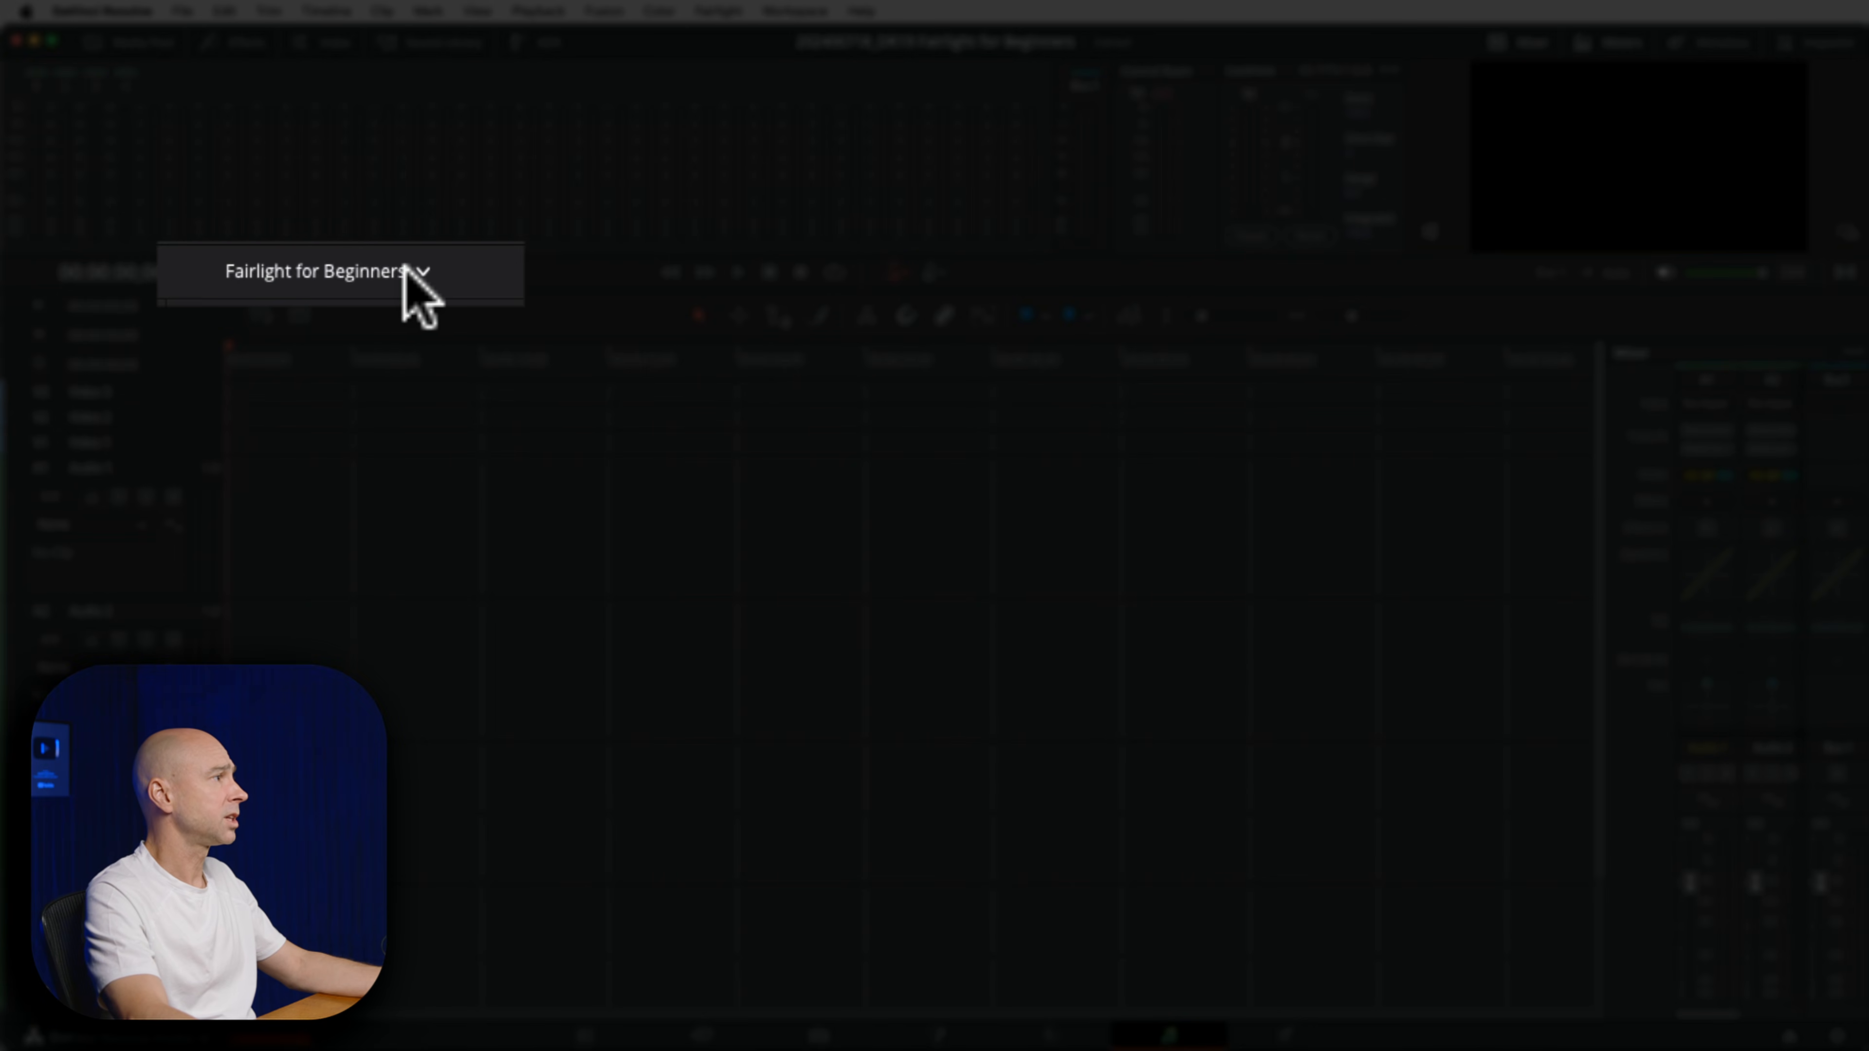
left_click(423, 271)
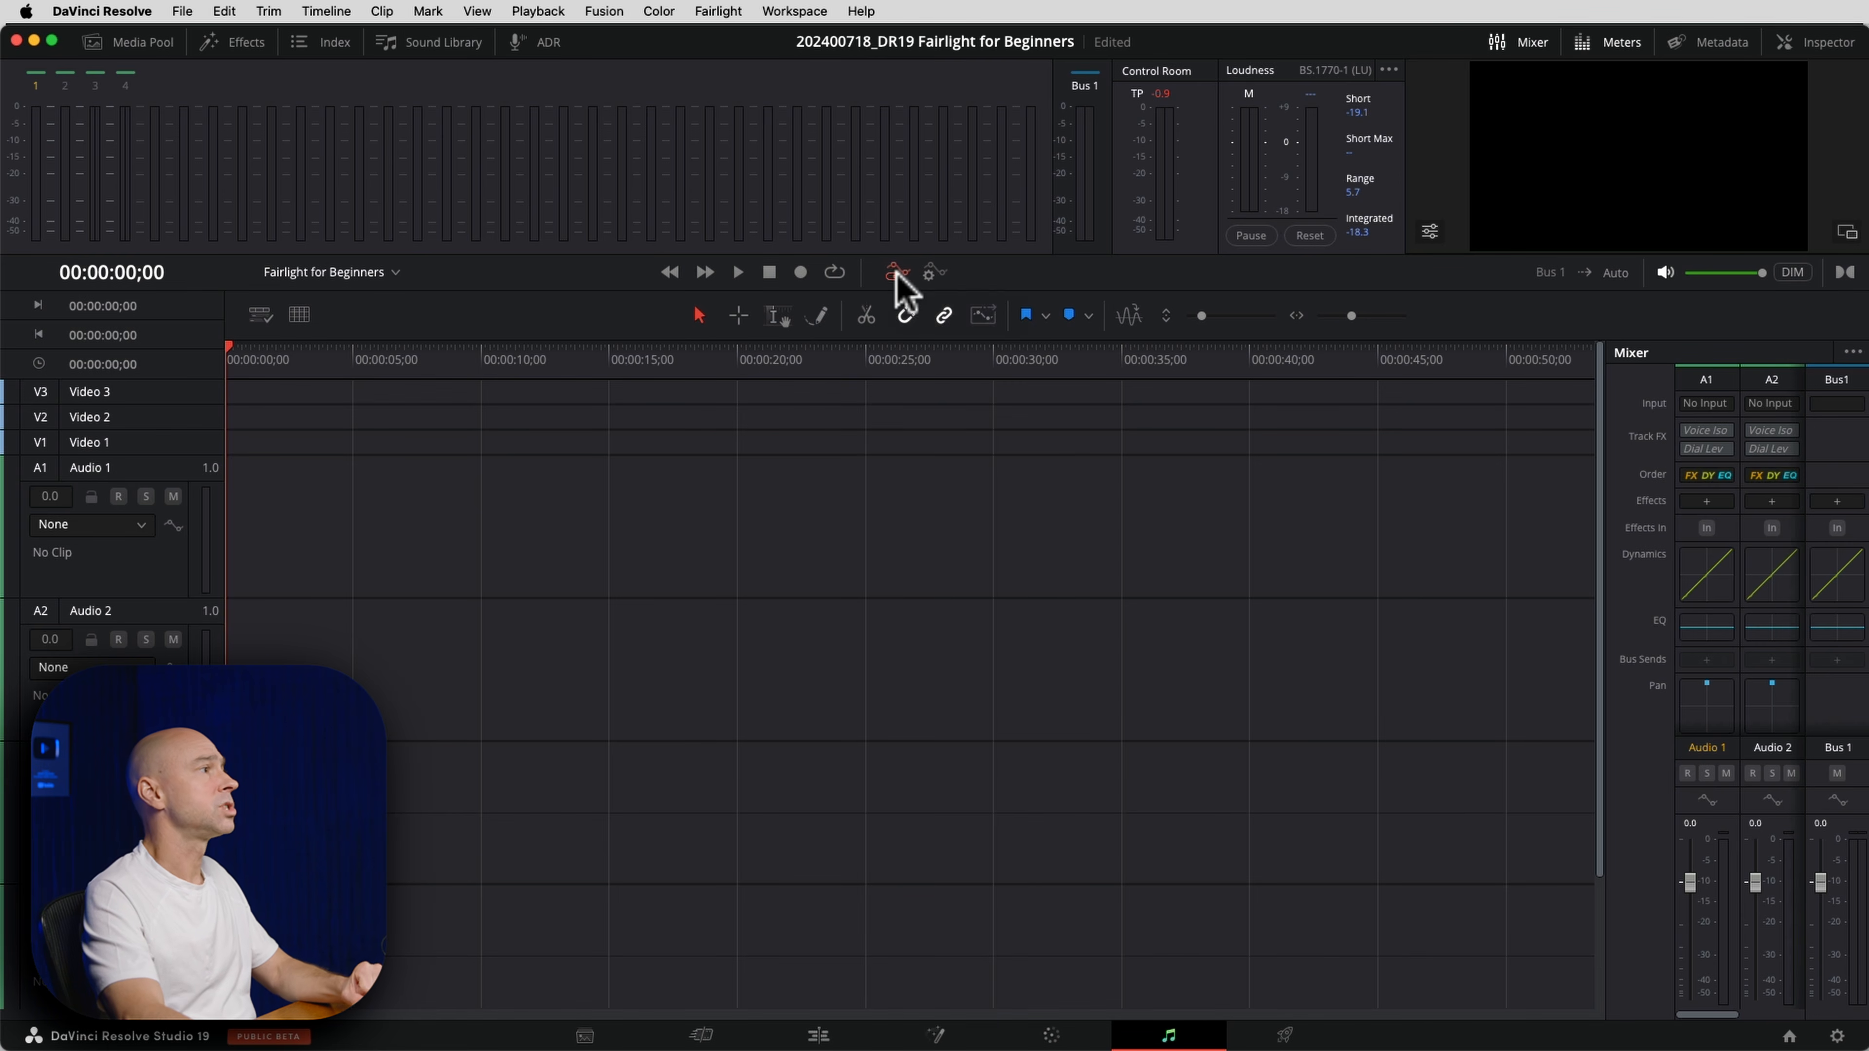
Look over the automation controls, hide them again and check the monitoring bus selection.
left_click(928, 272)
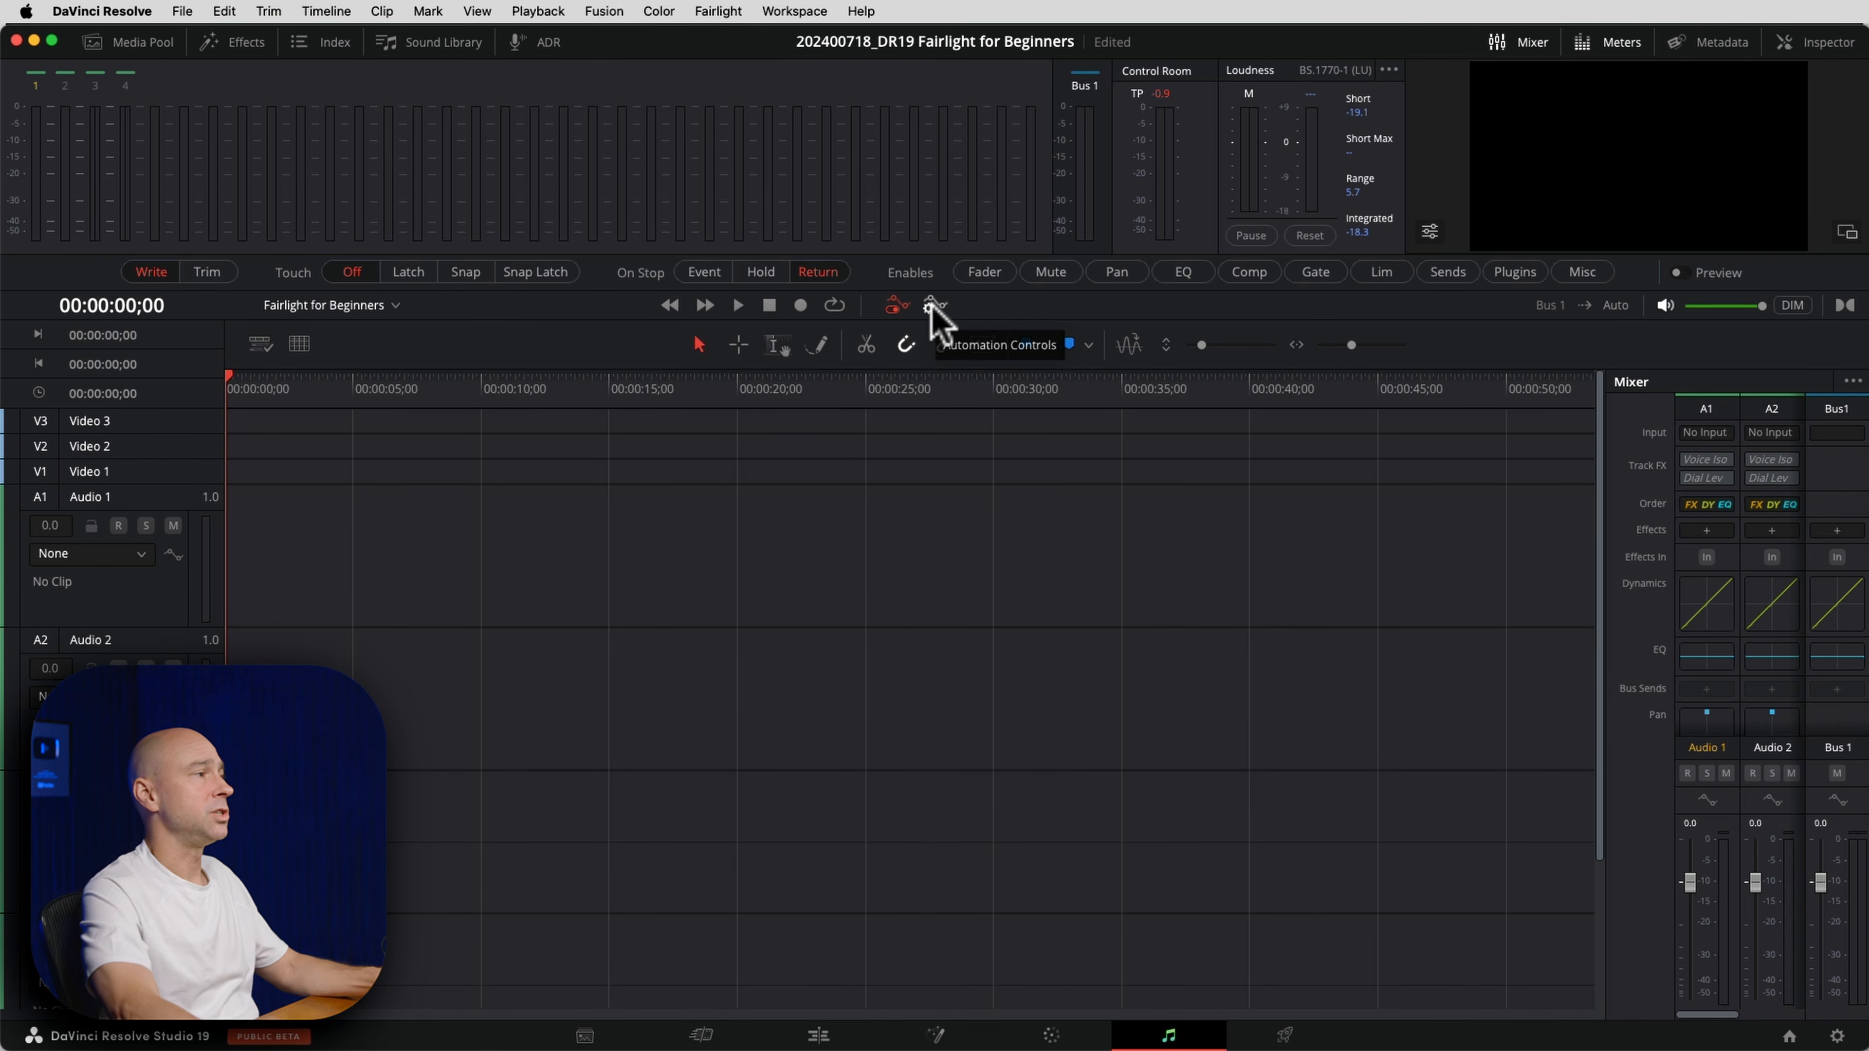
left_click(932, 305)
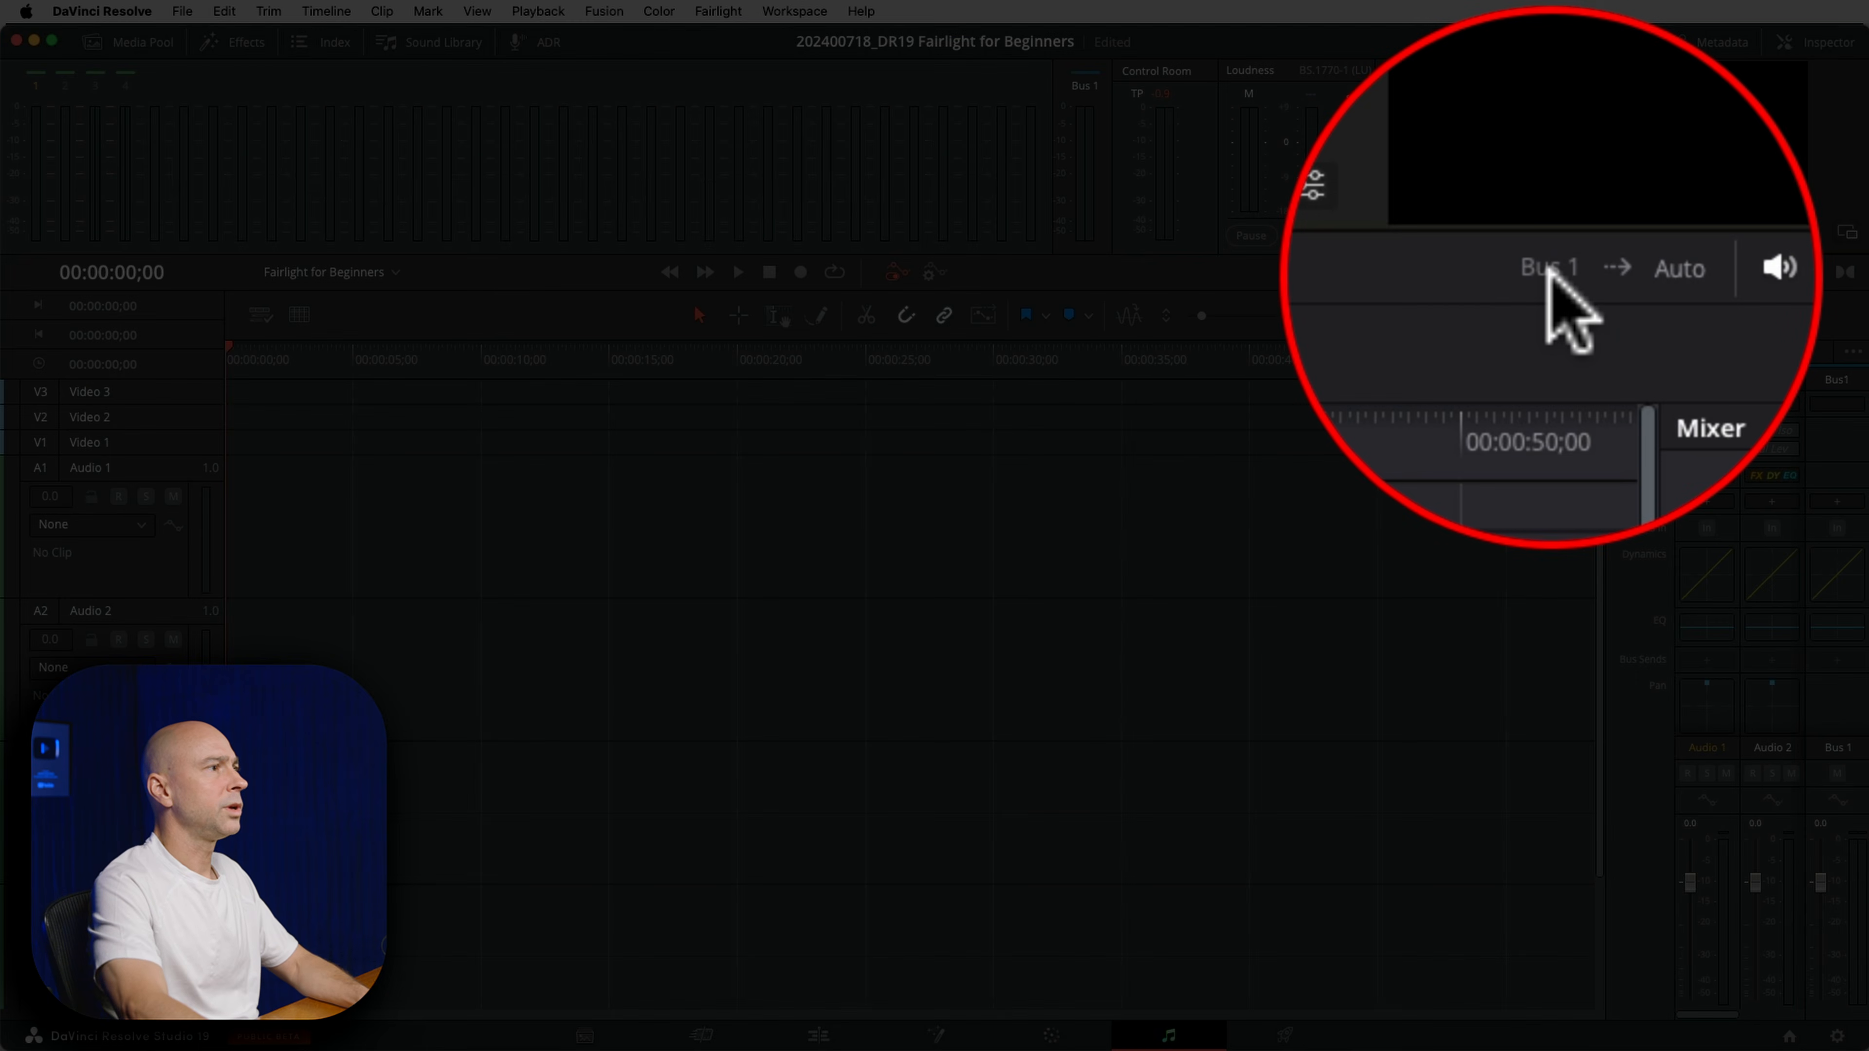
left_click(1555, 271)
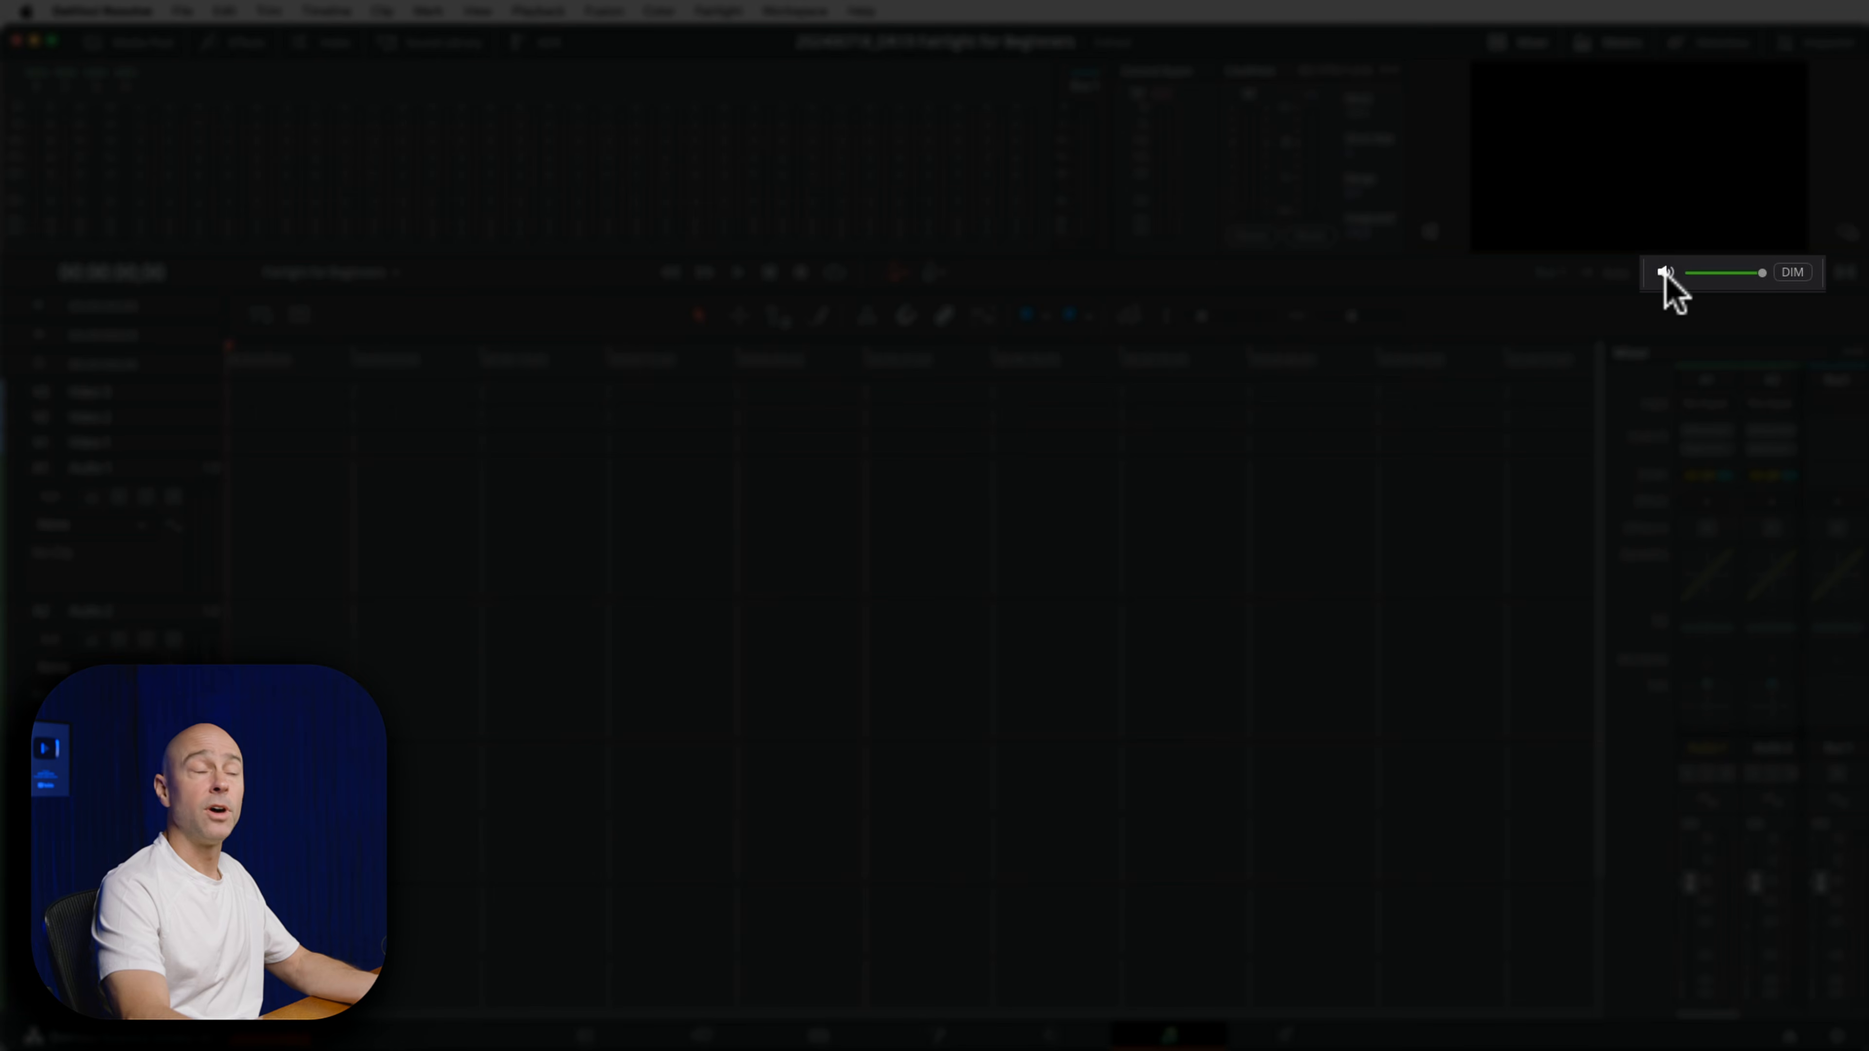
Mute and unmute the monitoring audio, and toggle its DIM setting on and off.
left_click(1665, 274)
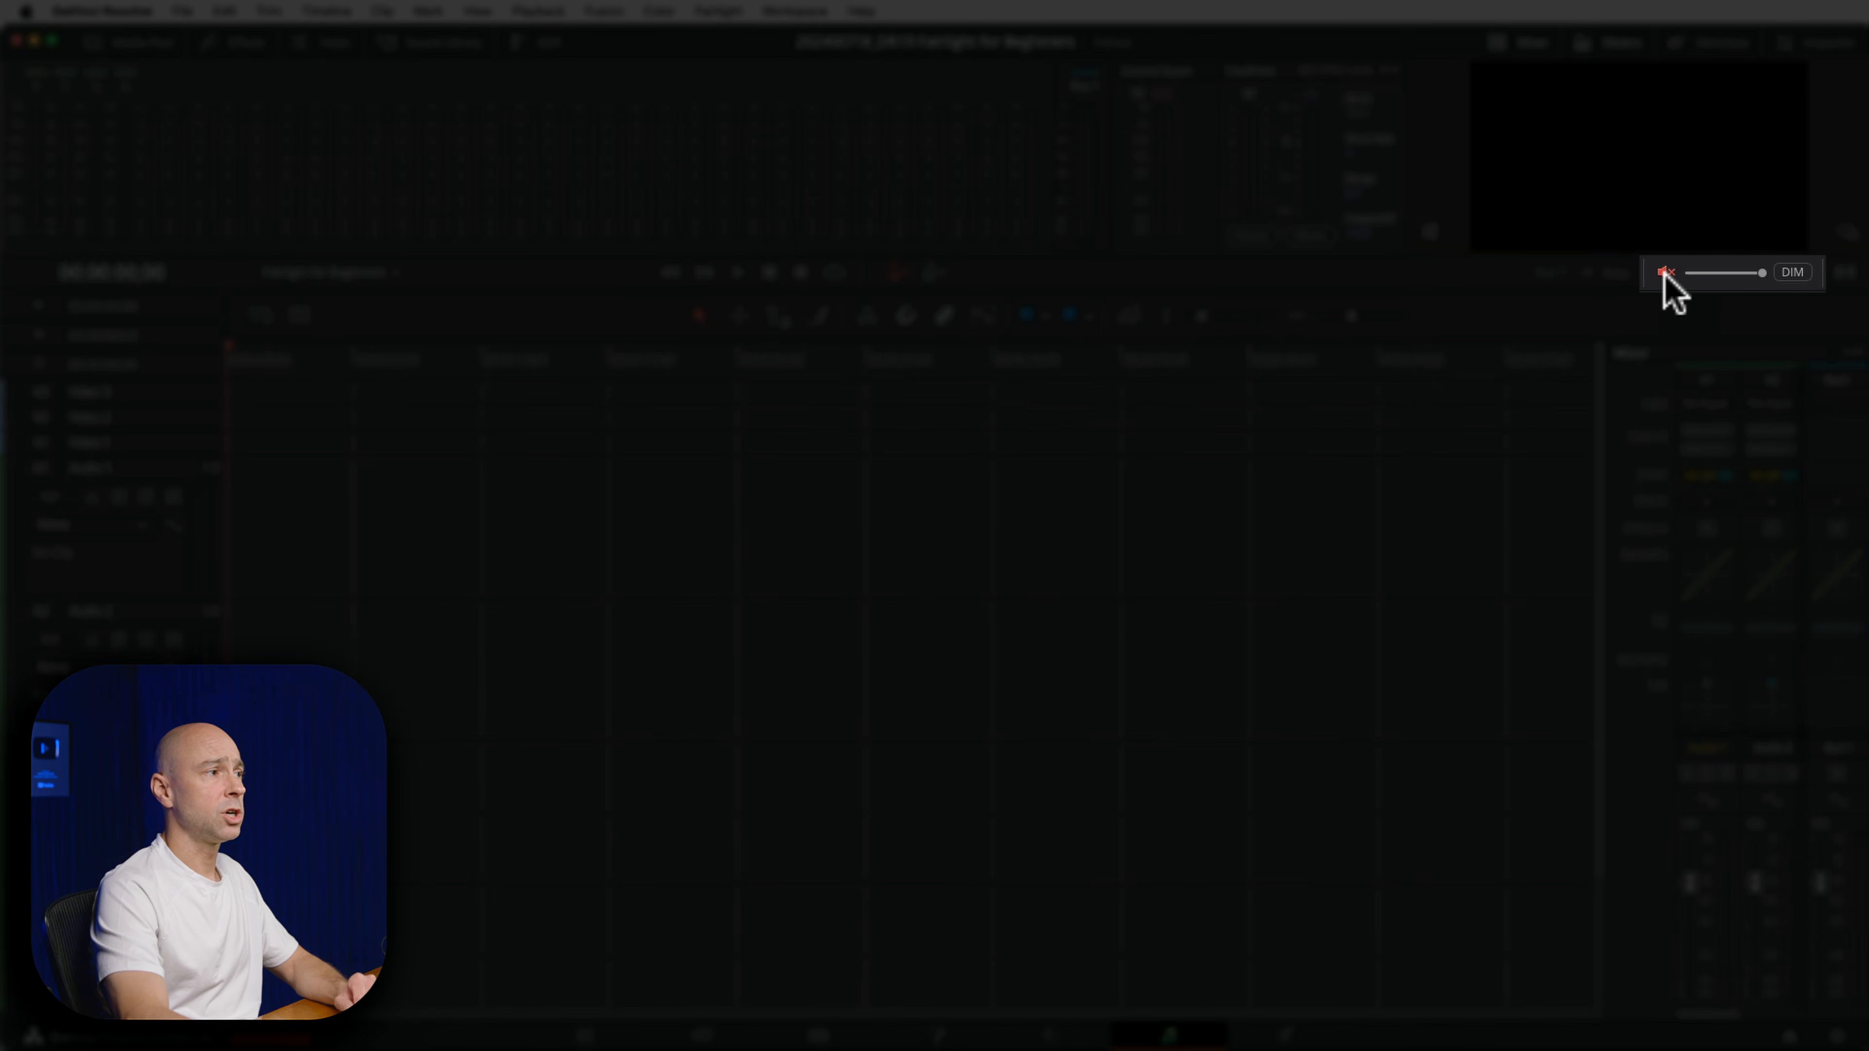
left_click(1664, 274)
mouse_move(1761, 273)
left_mouse_down()
mouse_move(1692, 274)
mouse_move(1788, 274)
left_mouse_up()
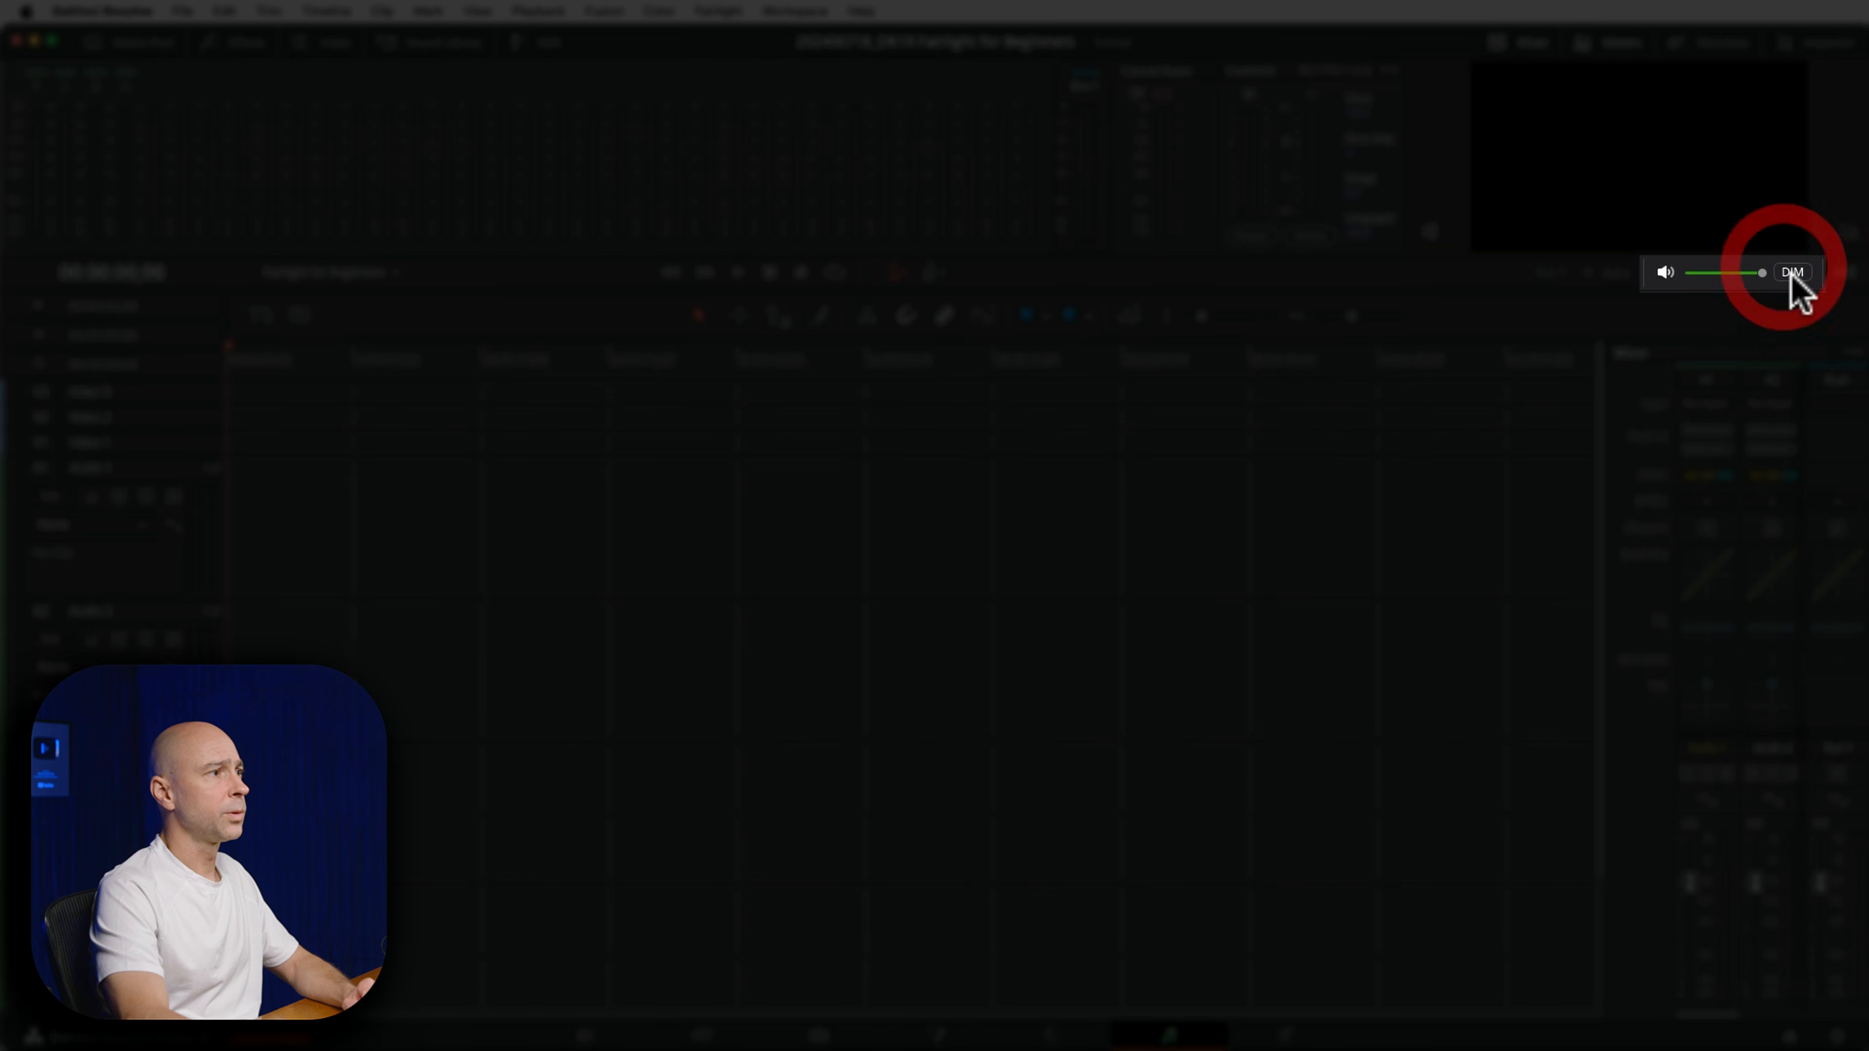
left_click(1792, 273)
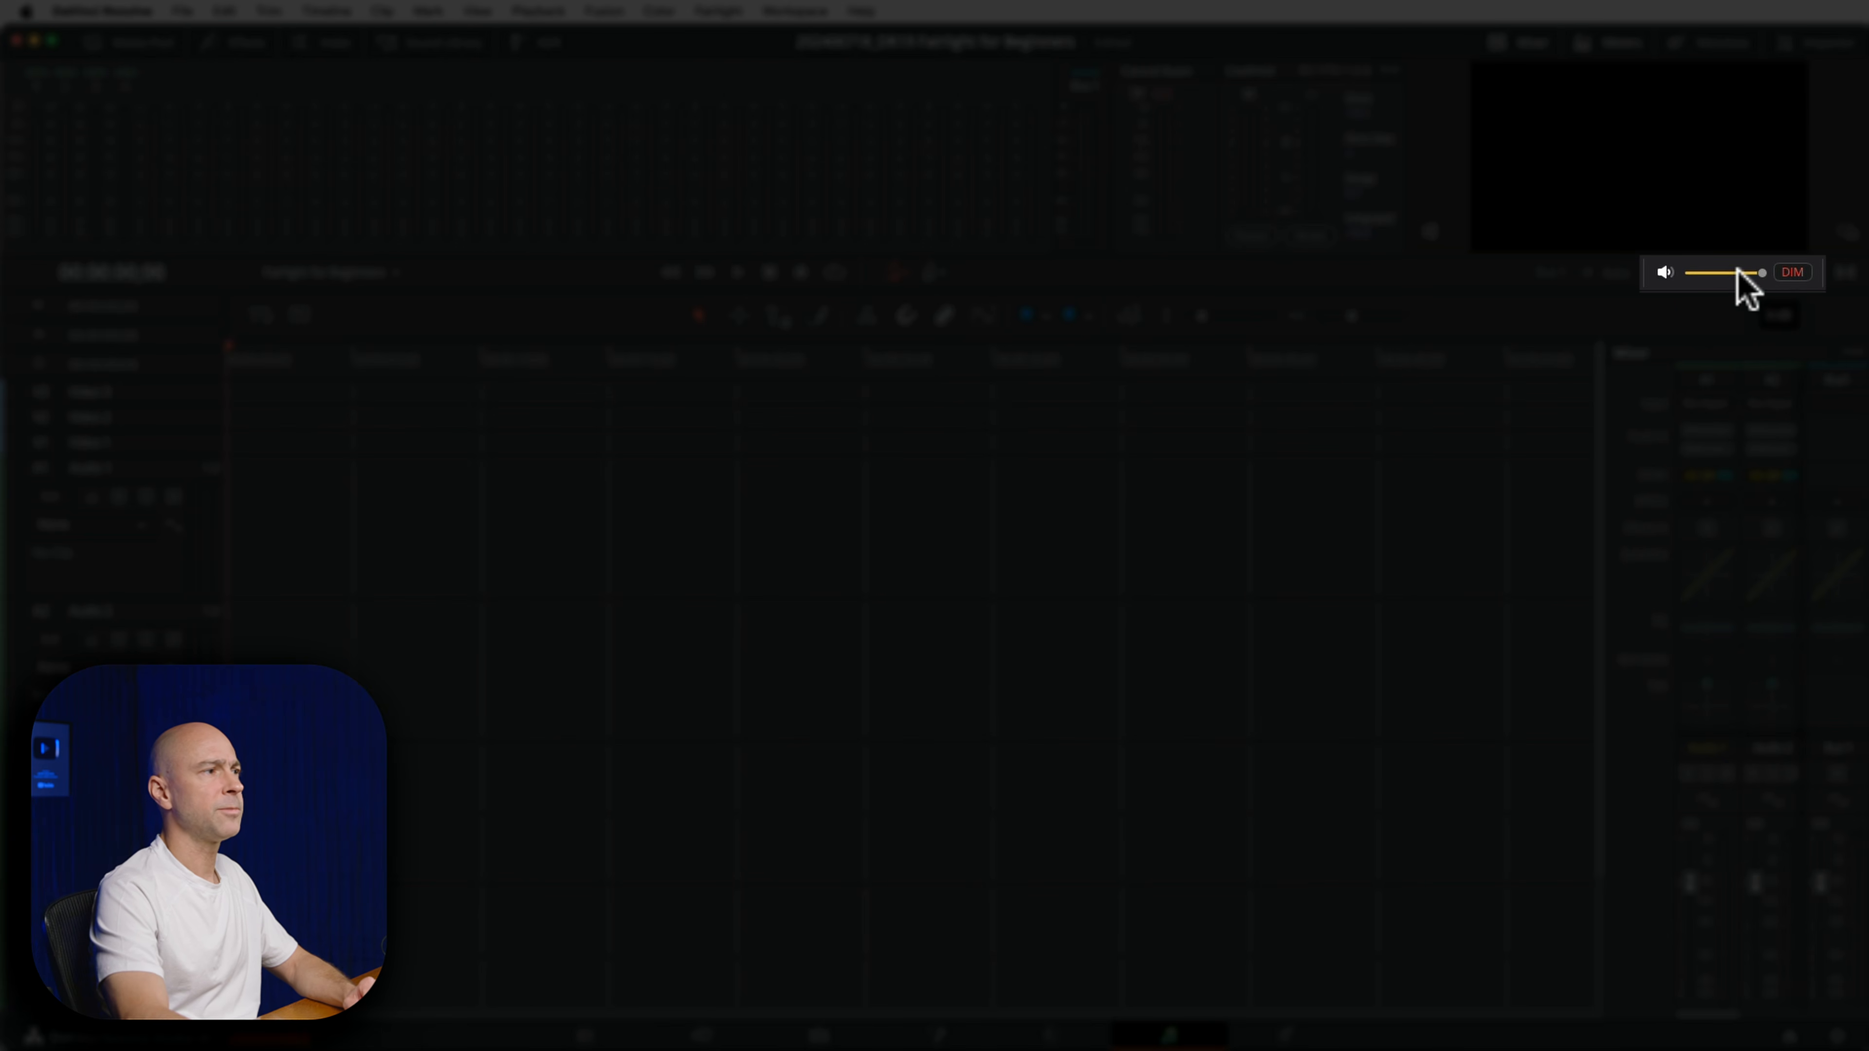
left_click(1792, 274)
left_click(1792, 274)
left_click(1792, 273)
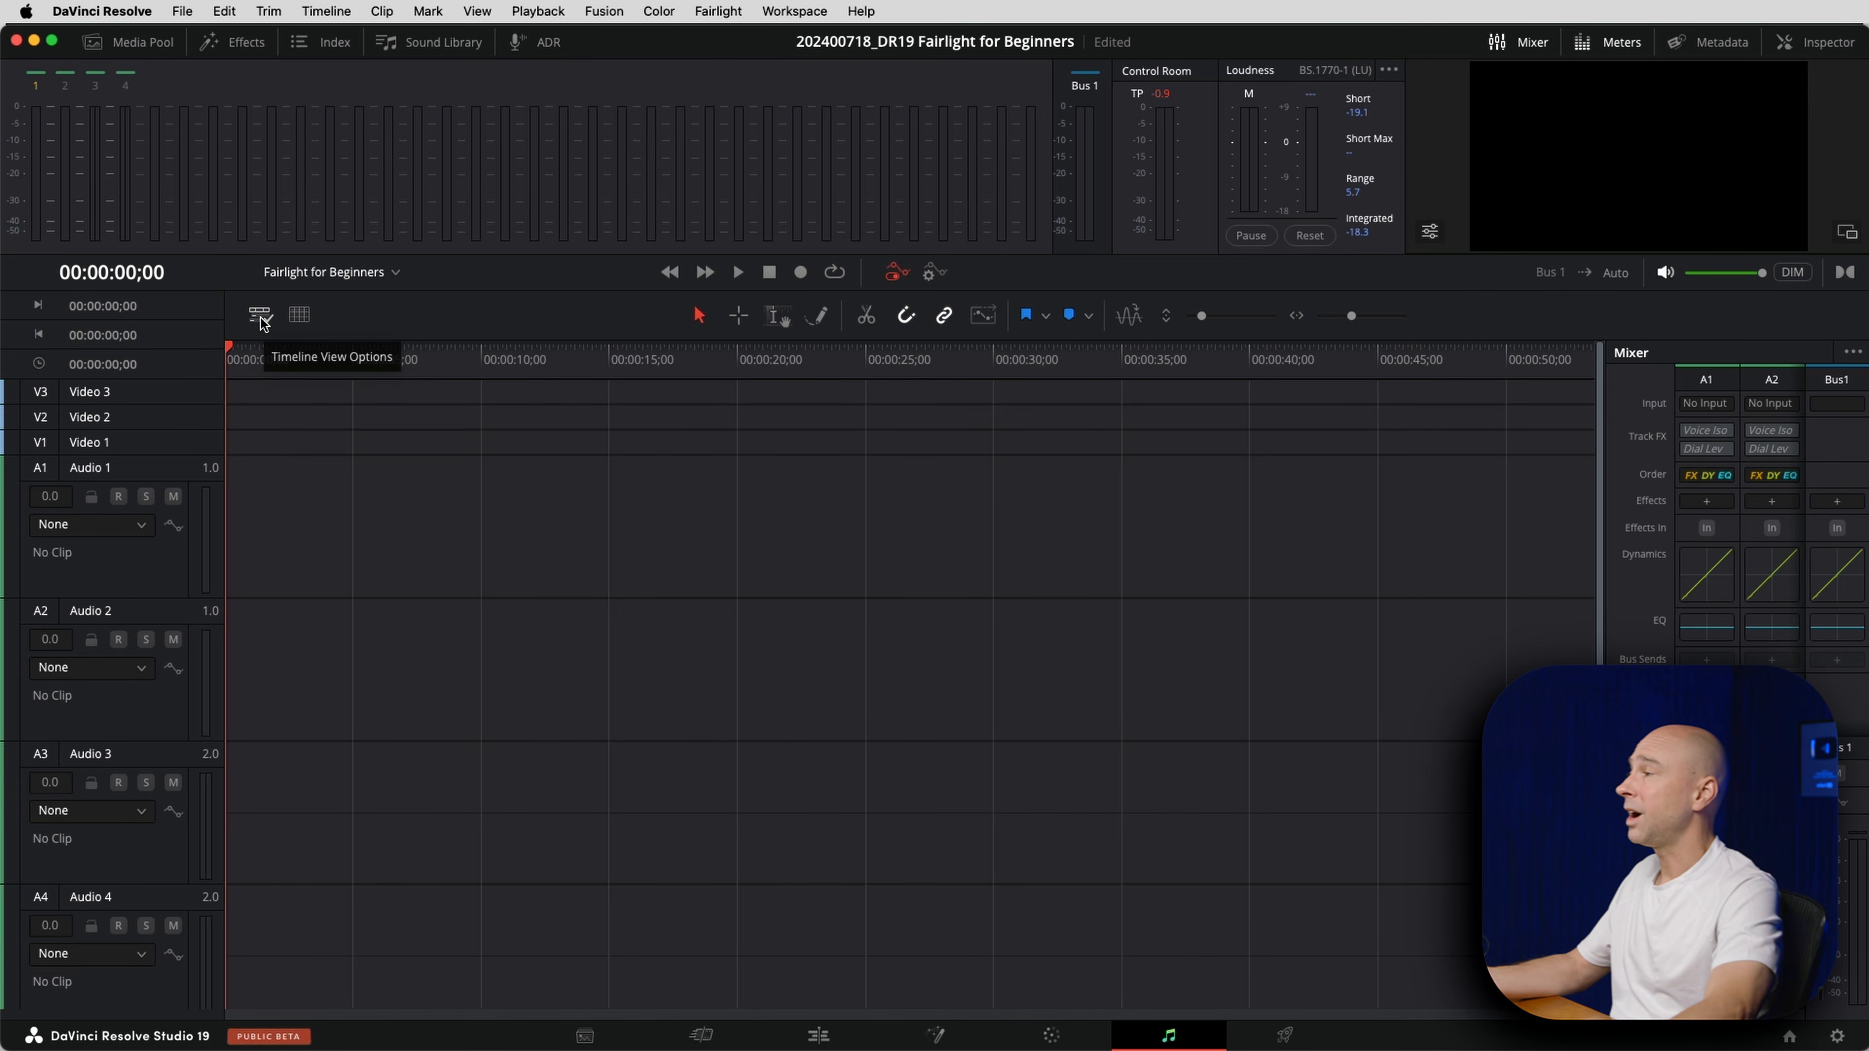
Set the timeline's scrolling behaviour to Page Scrolling.
left_click(260, 316)
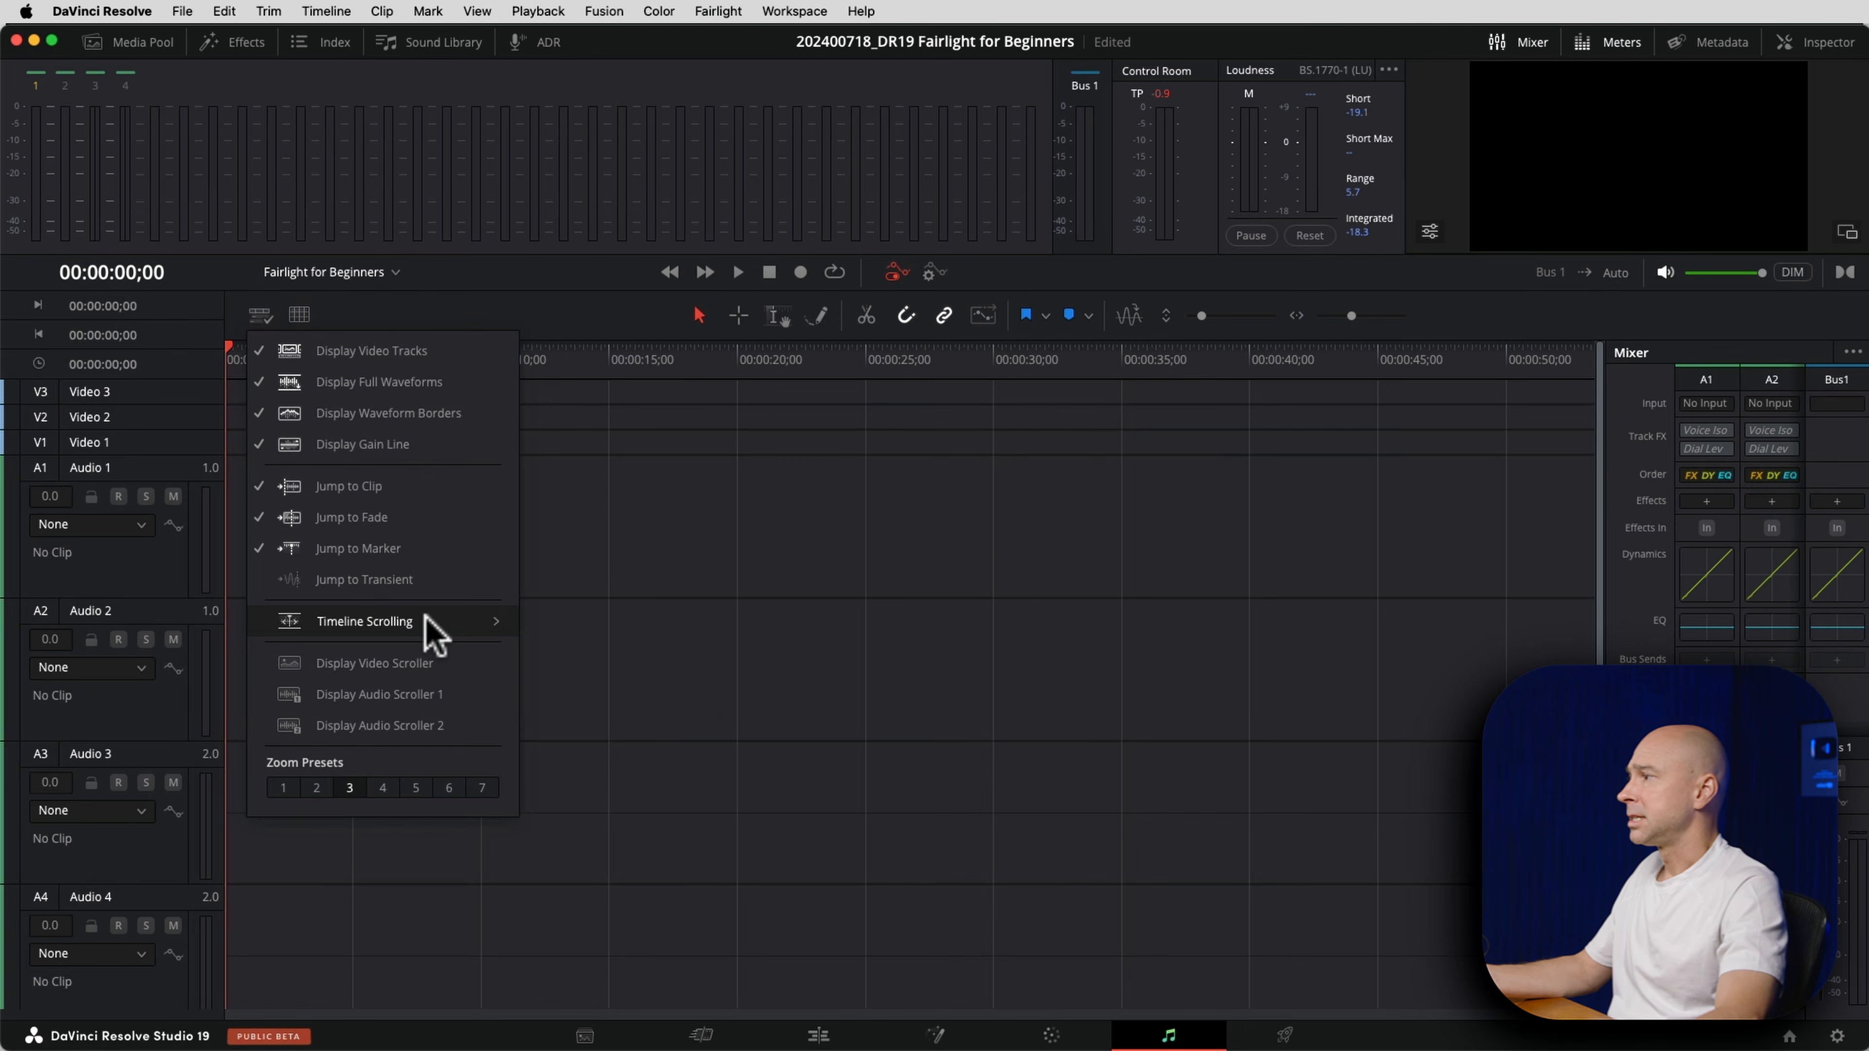
mouse_move(425, 620)
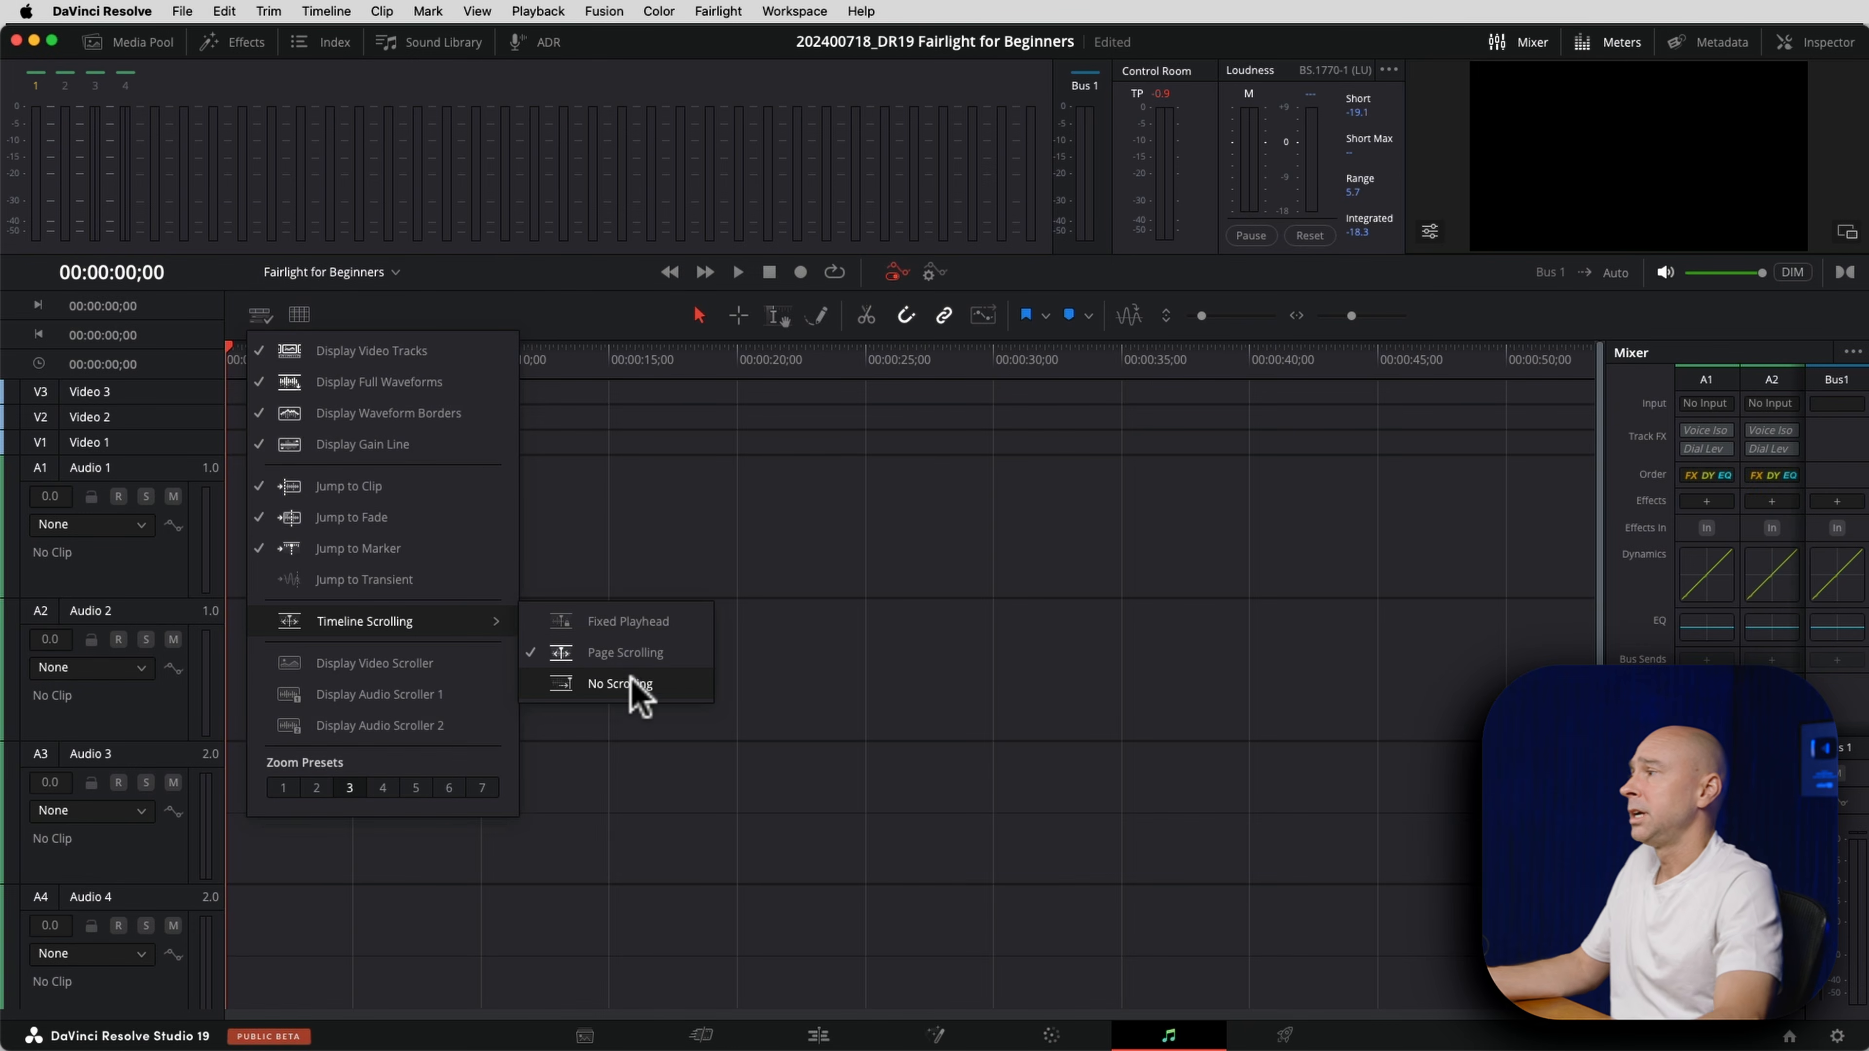
left_click(582, 640)
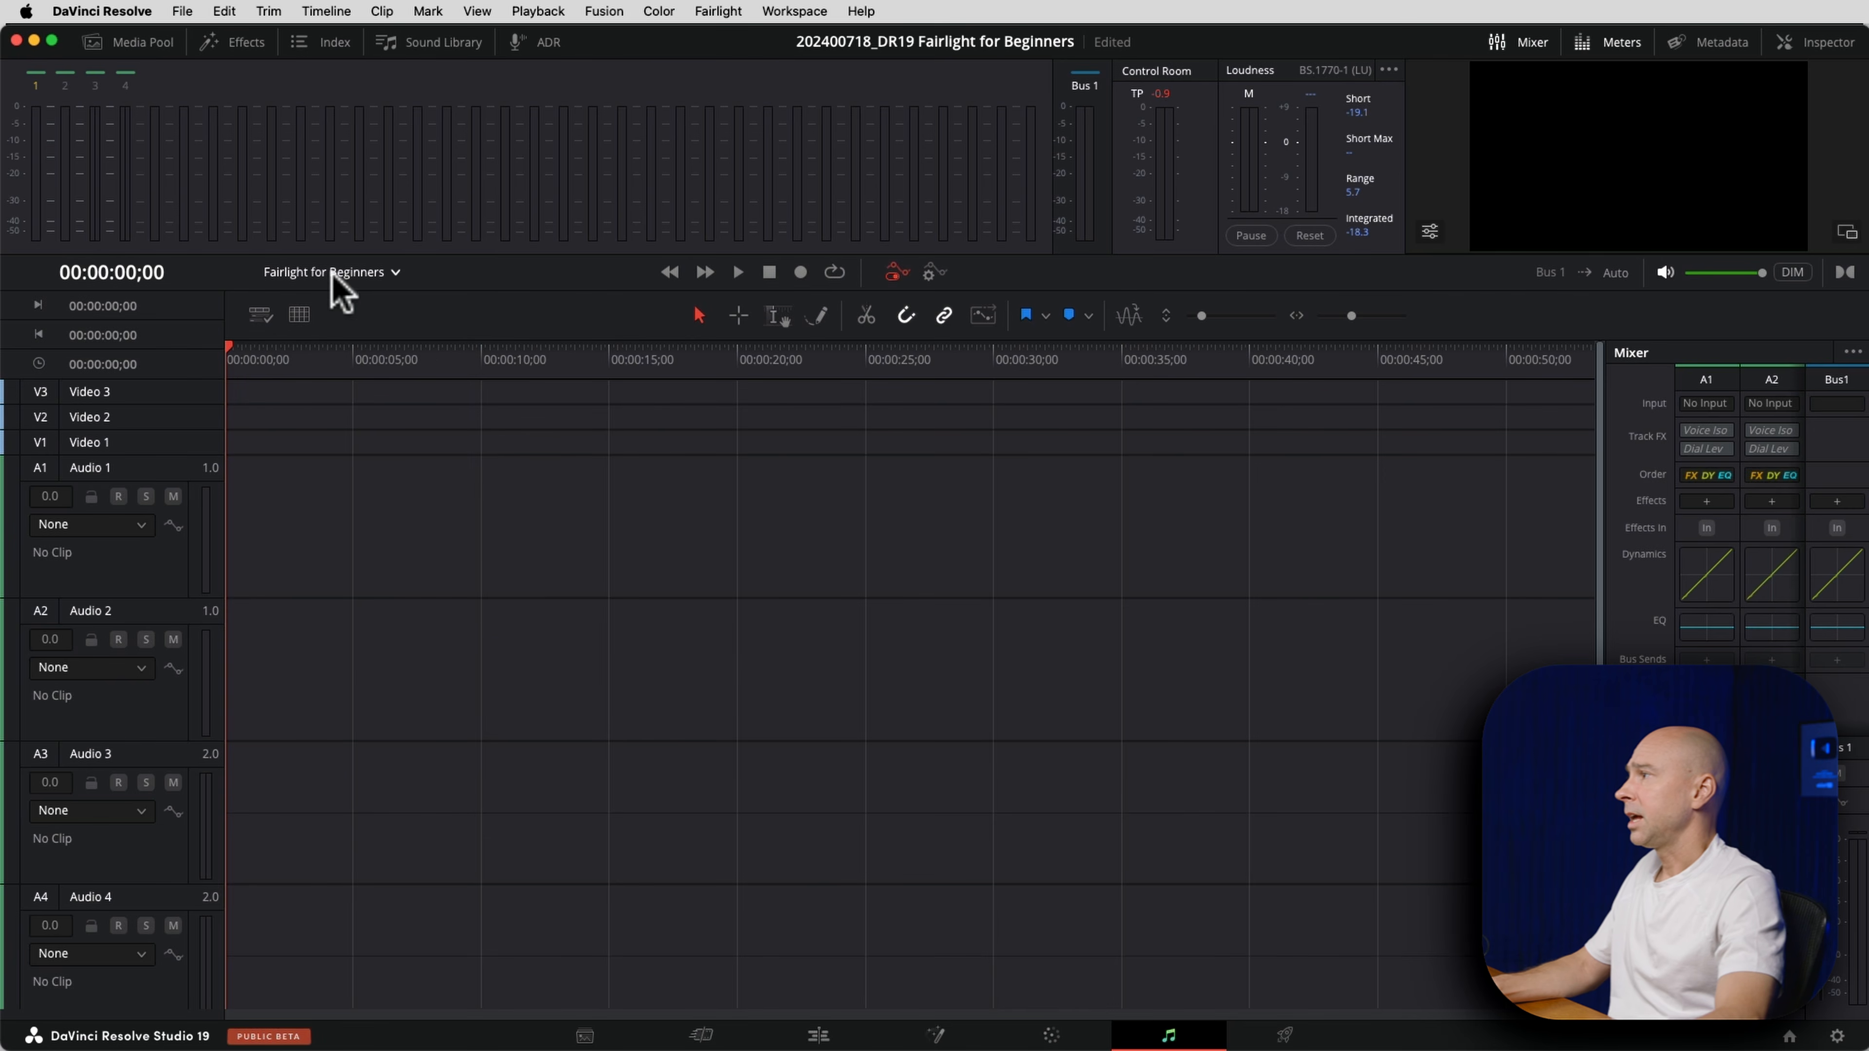
Display Audio Scroller 1 below the timeline and check which audio tracks it can show.
left_click(261, 315)
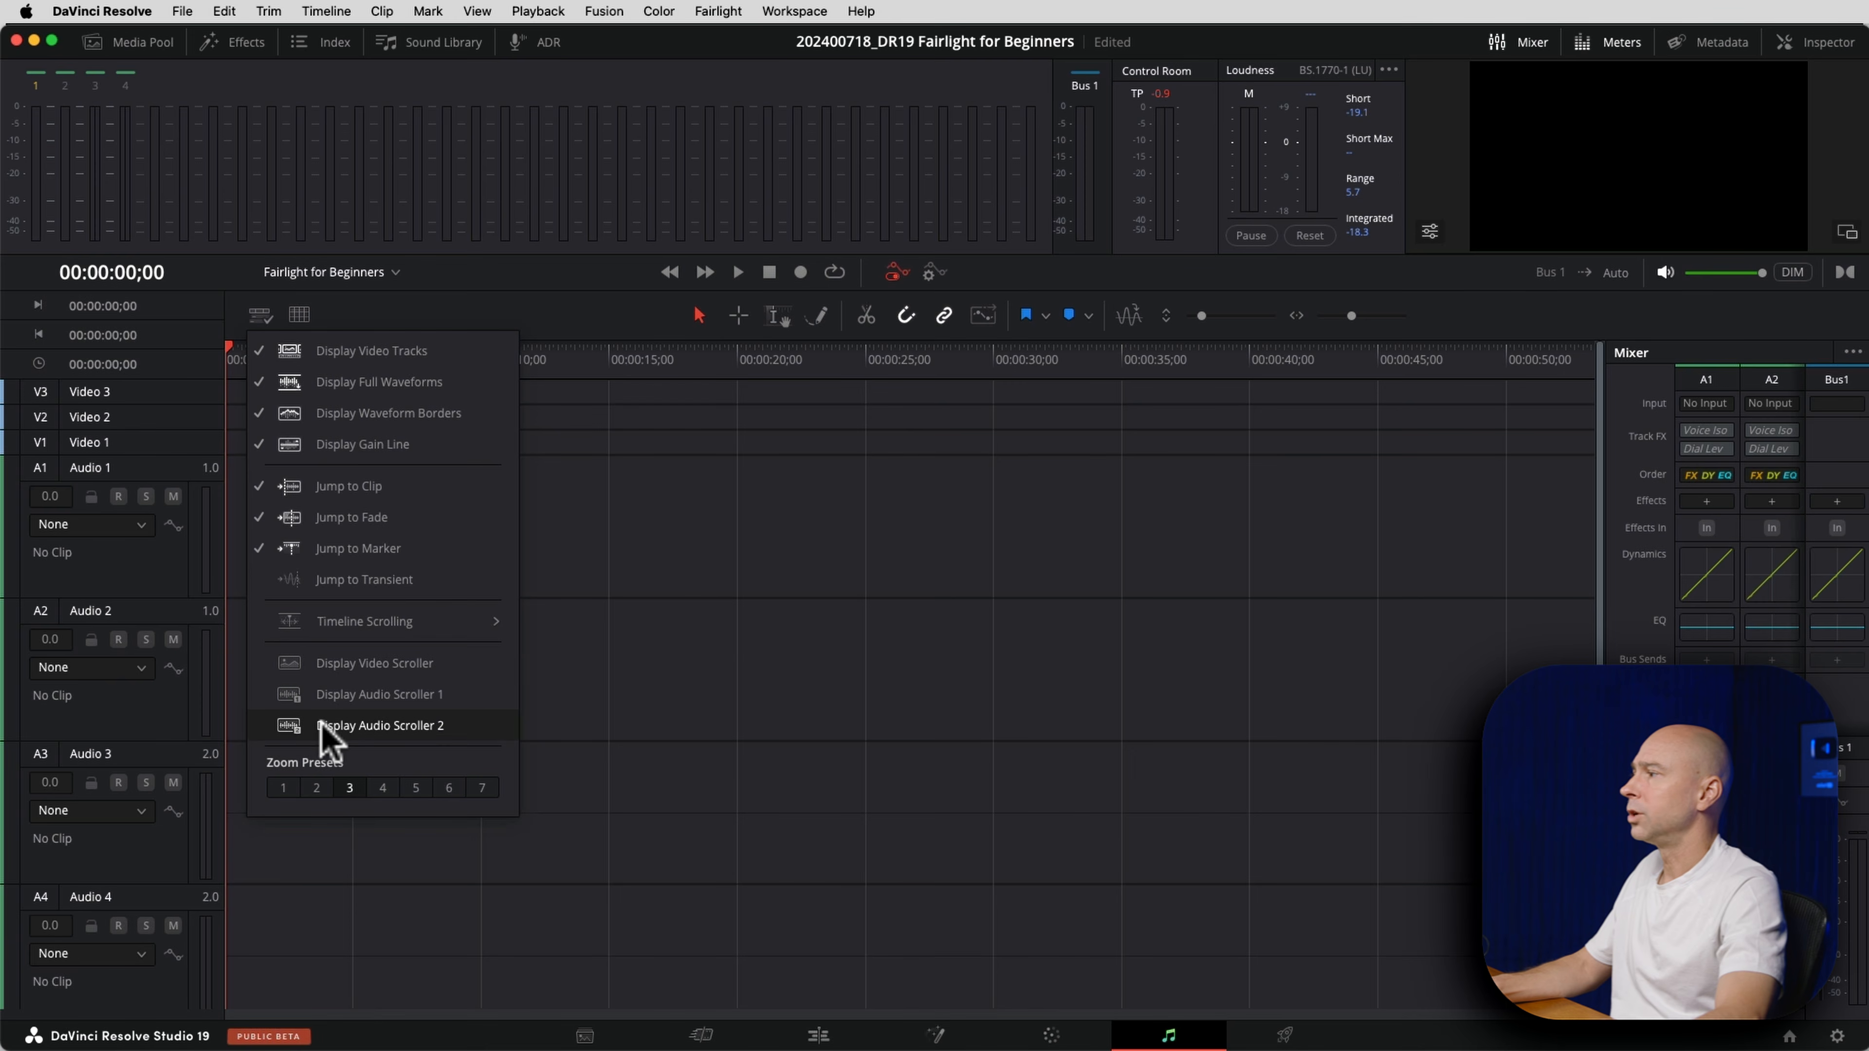
left_click(332, 689)
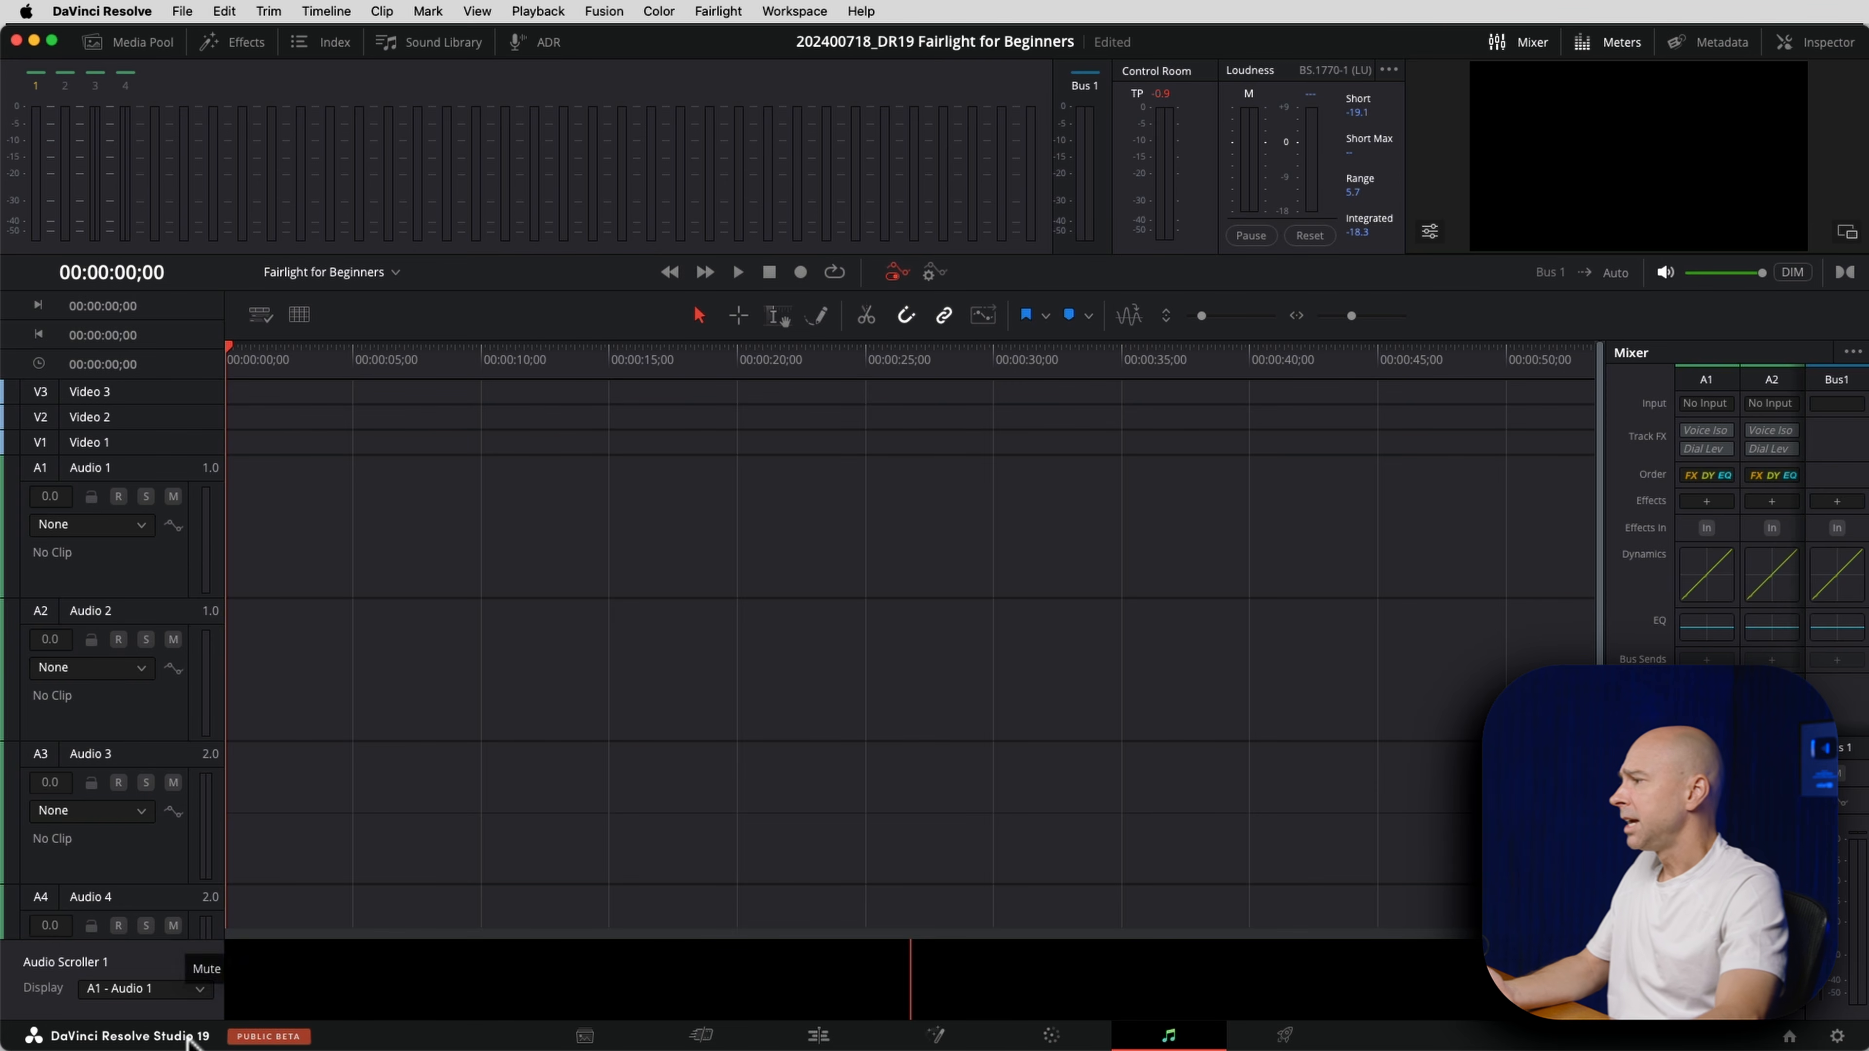
left_click(198, 989)
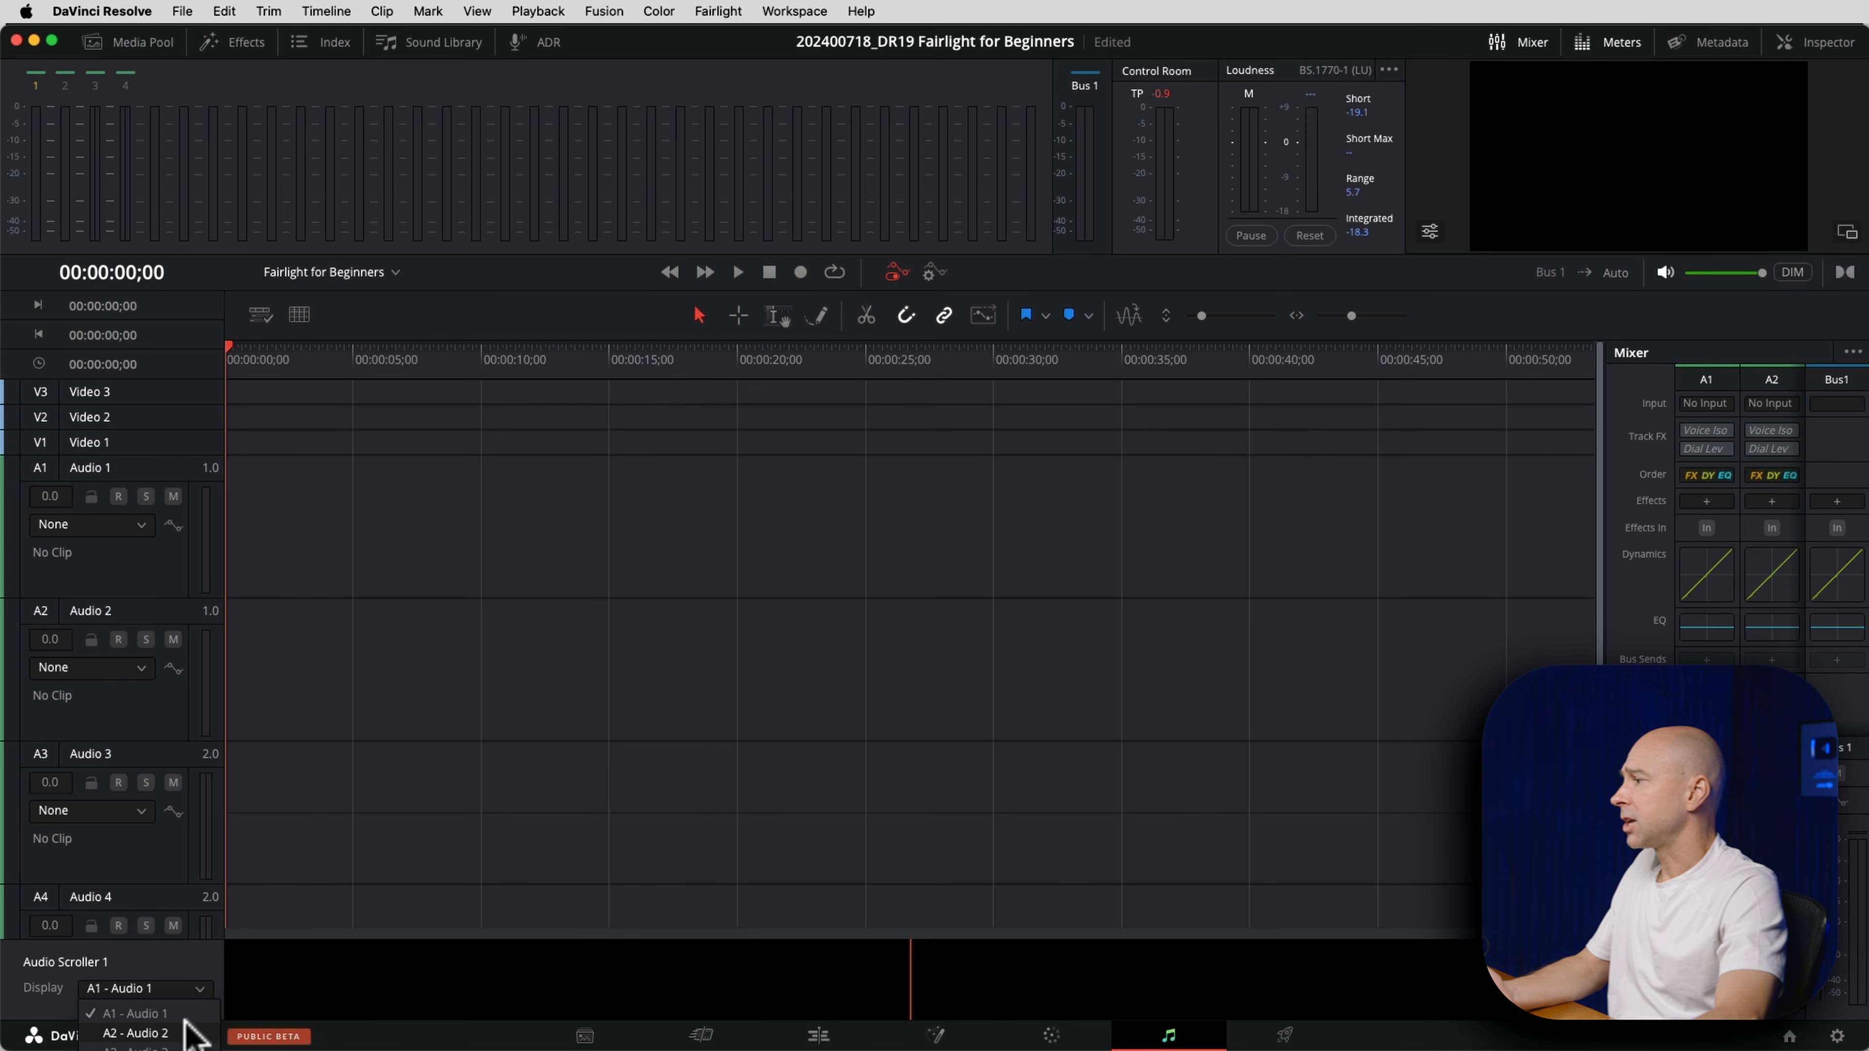
left_click(751, 986)
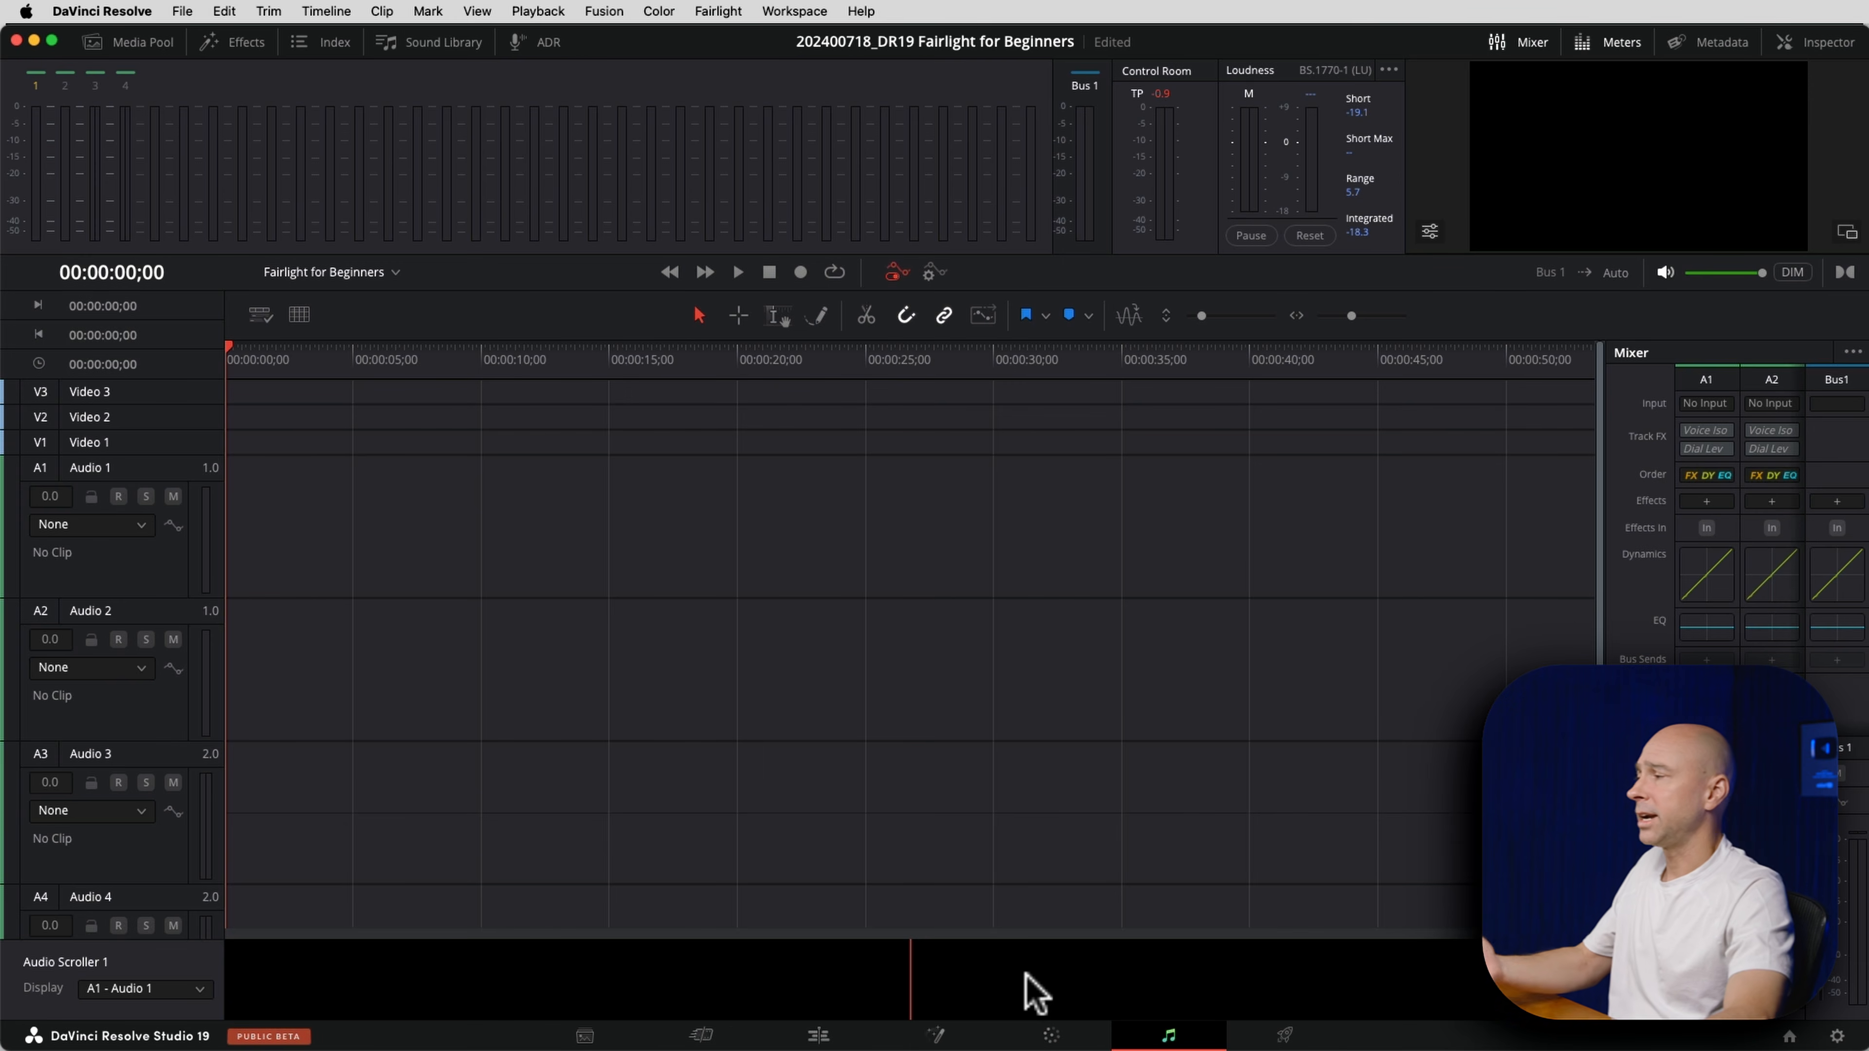
Display the Video Scroller and Audio Scroller 2 below the timeline.
left_click(261, 315)
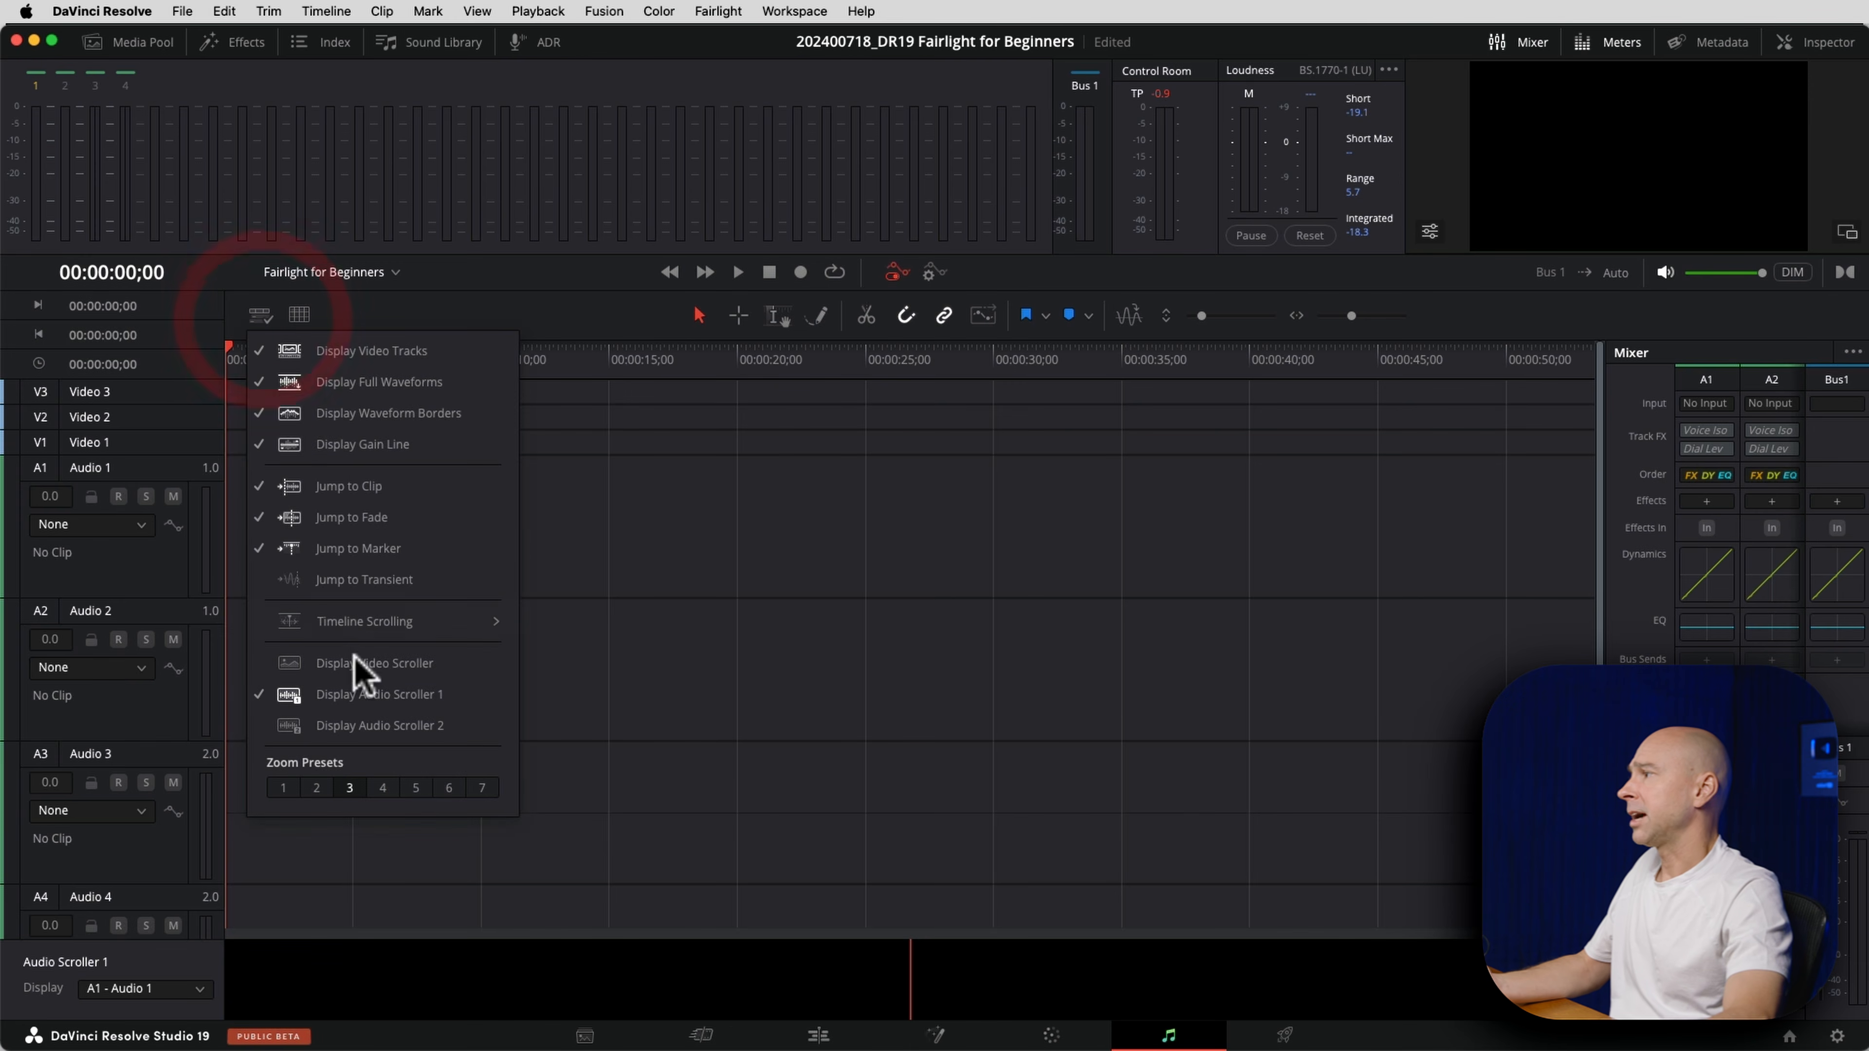
left_click(352, 665)
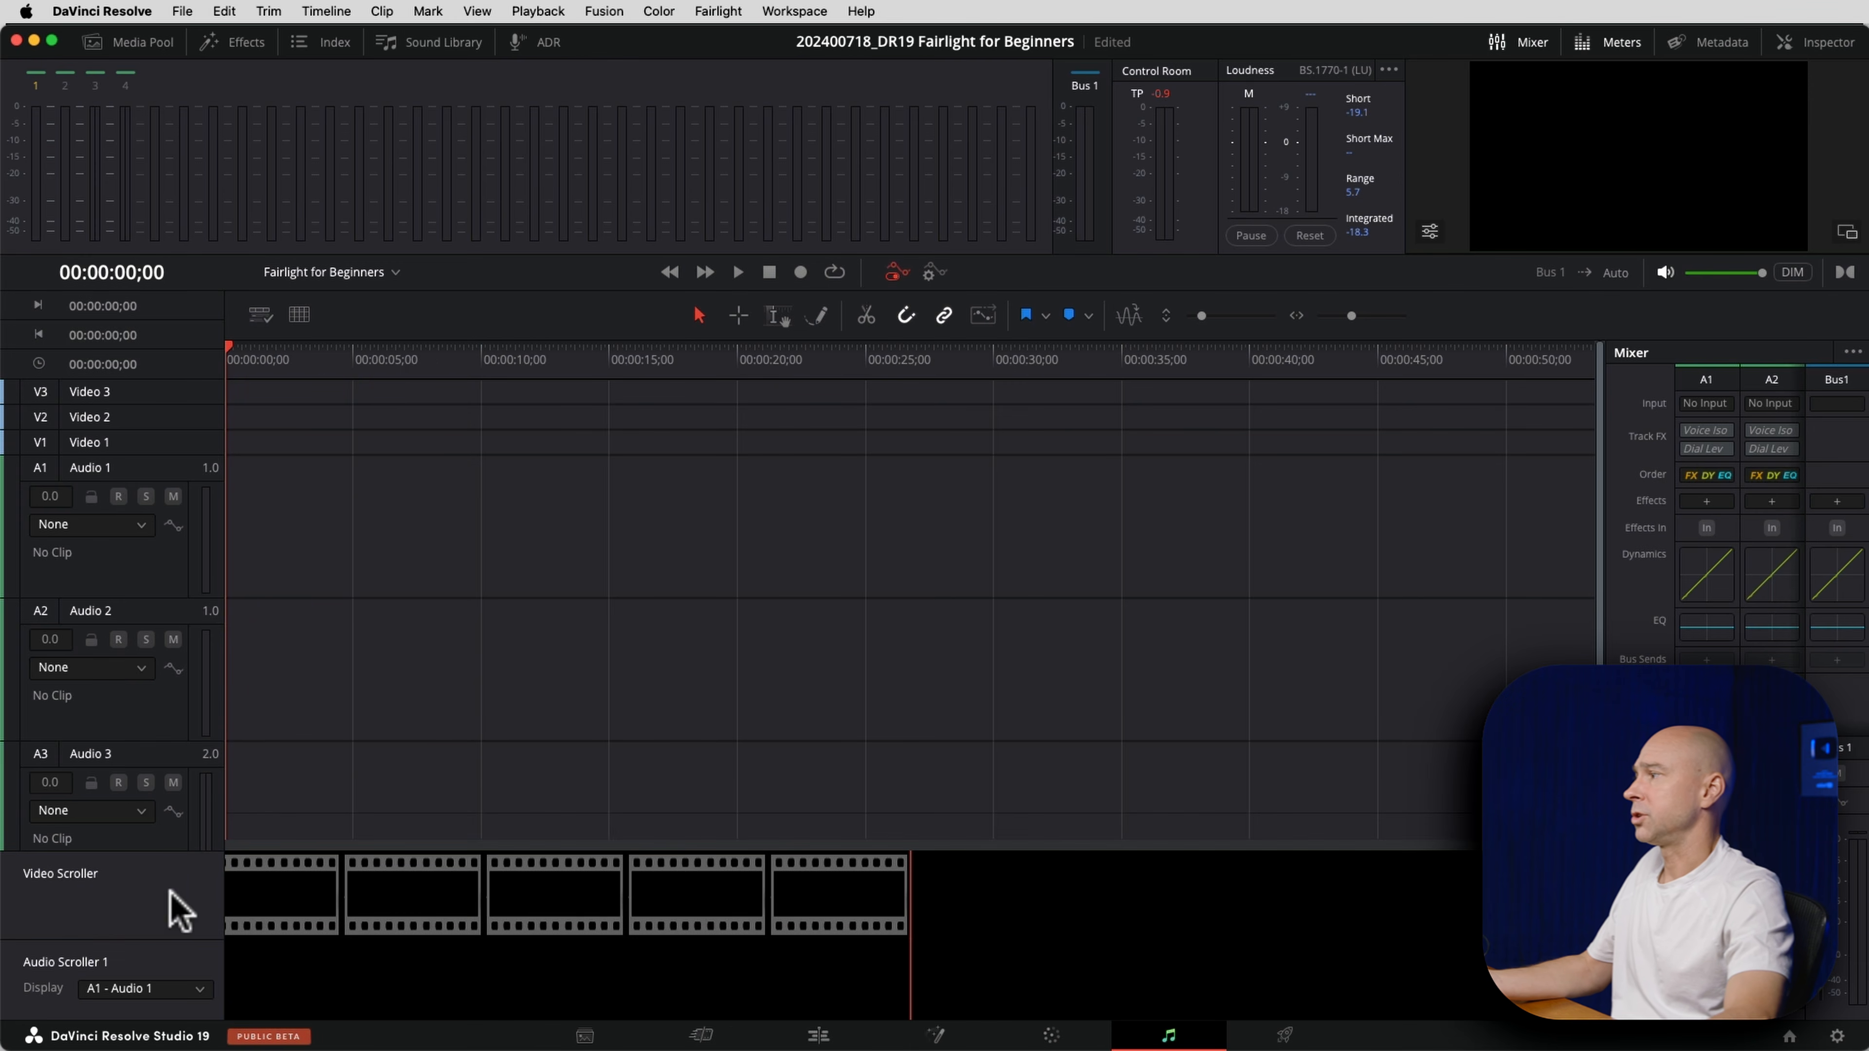
left_click(261, 315)
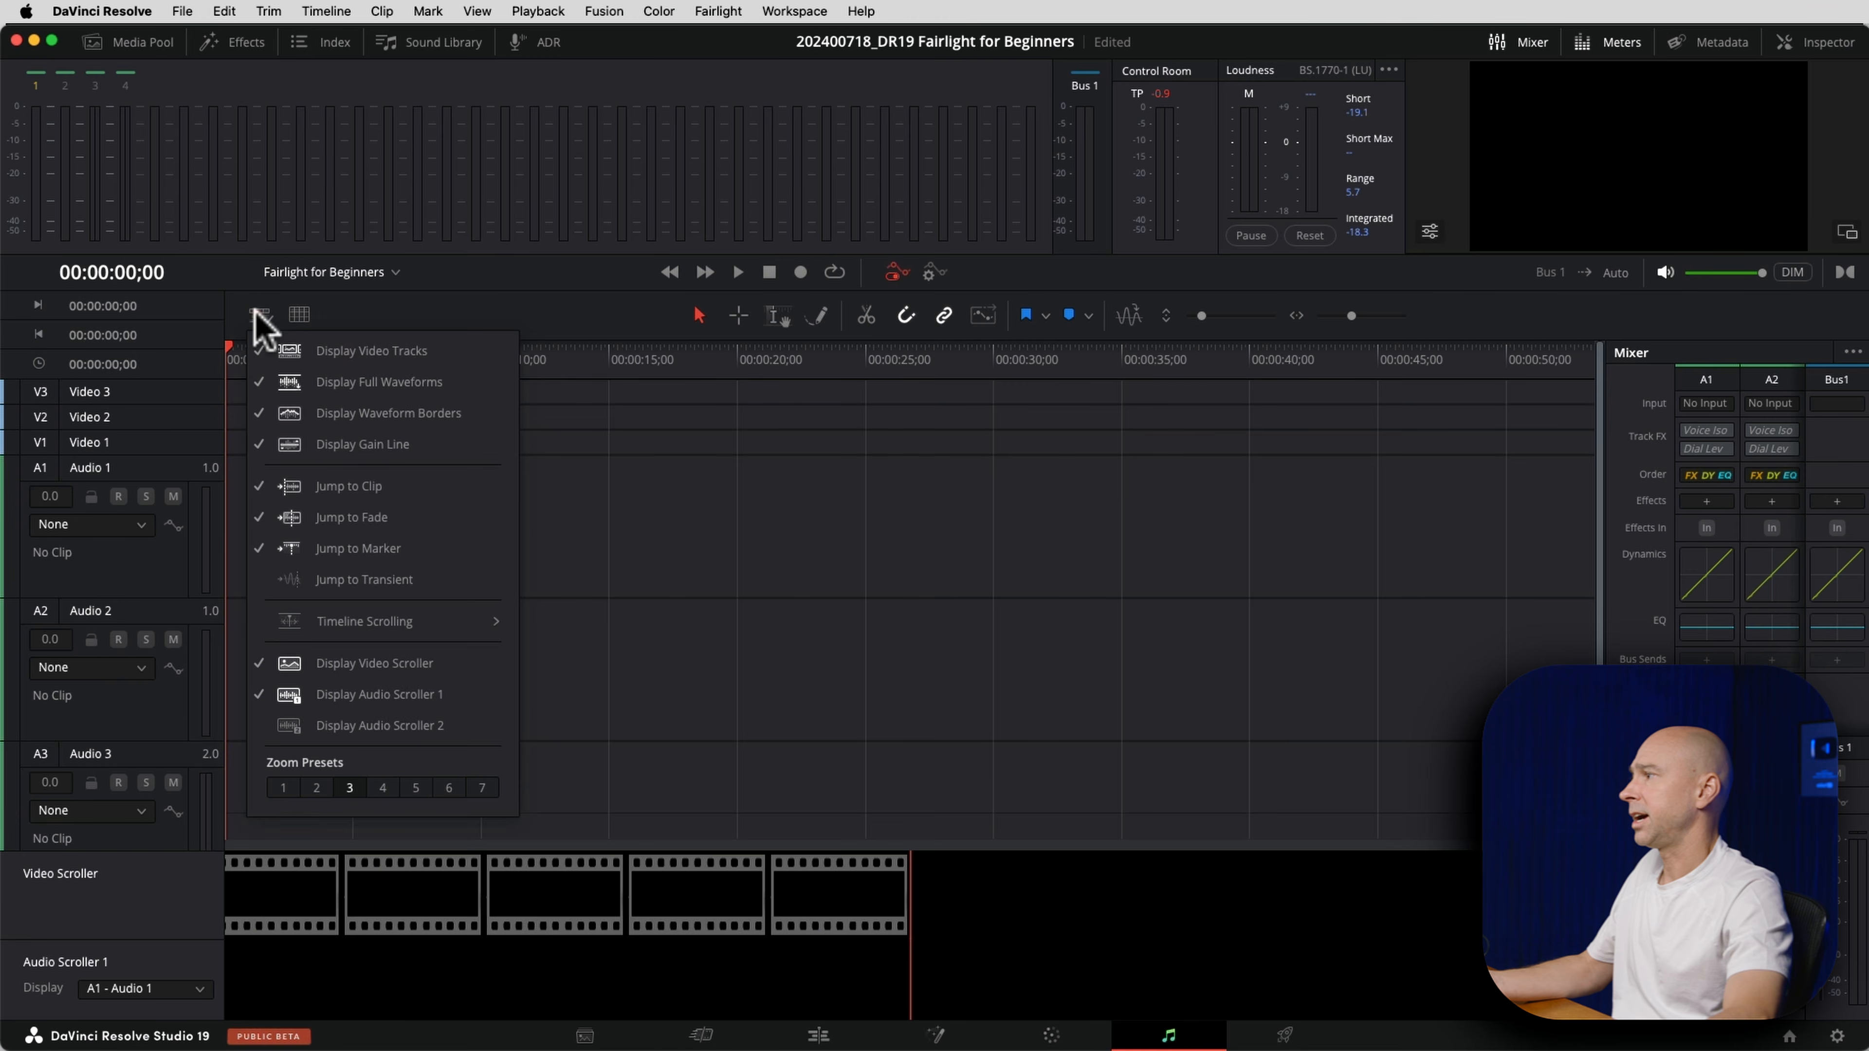
left_click(354, 727)
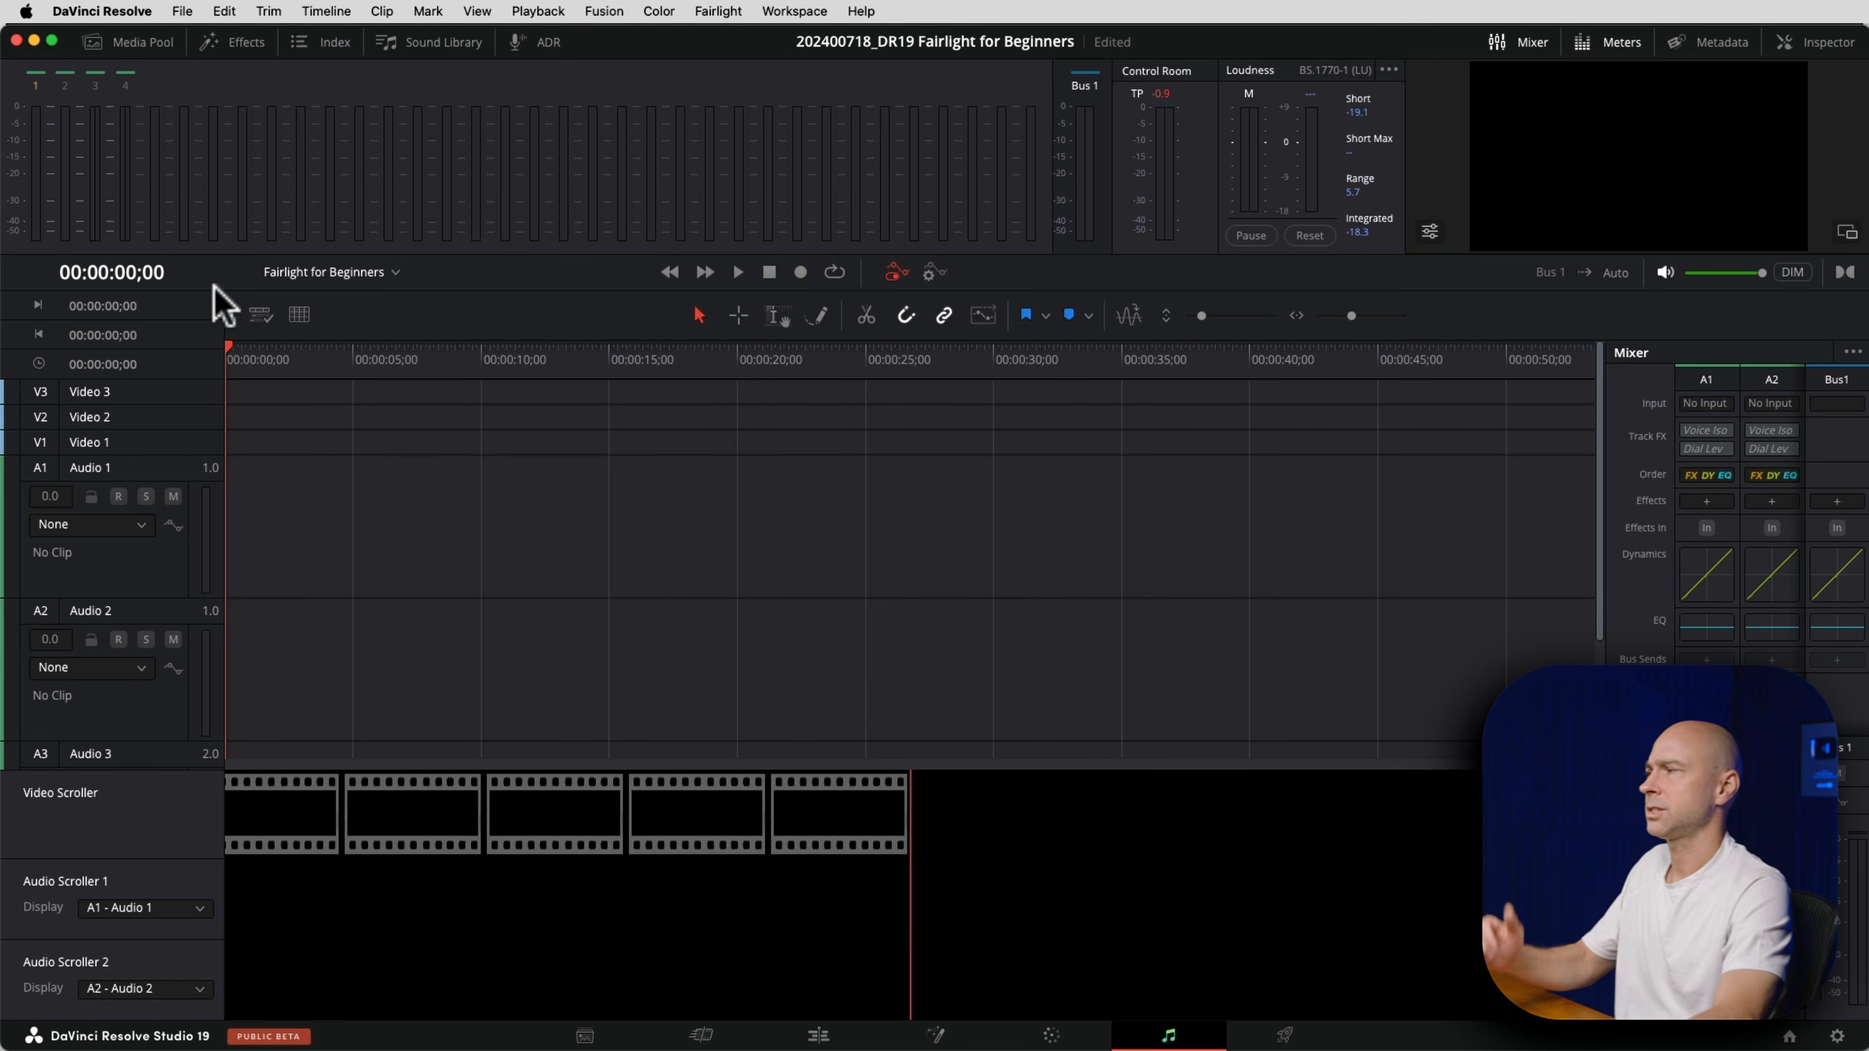
Hide the Video Scroller and both audio scrollers below the timeline.
left_click(260, 315)
left_click(356, 664)
left_click(262, 313)
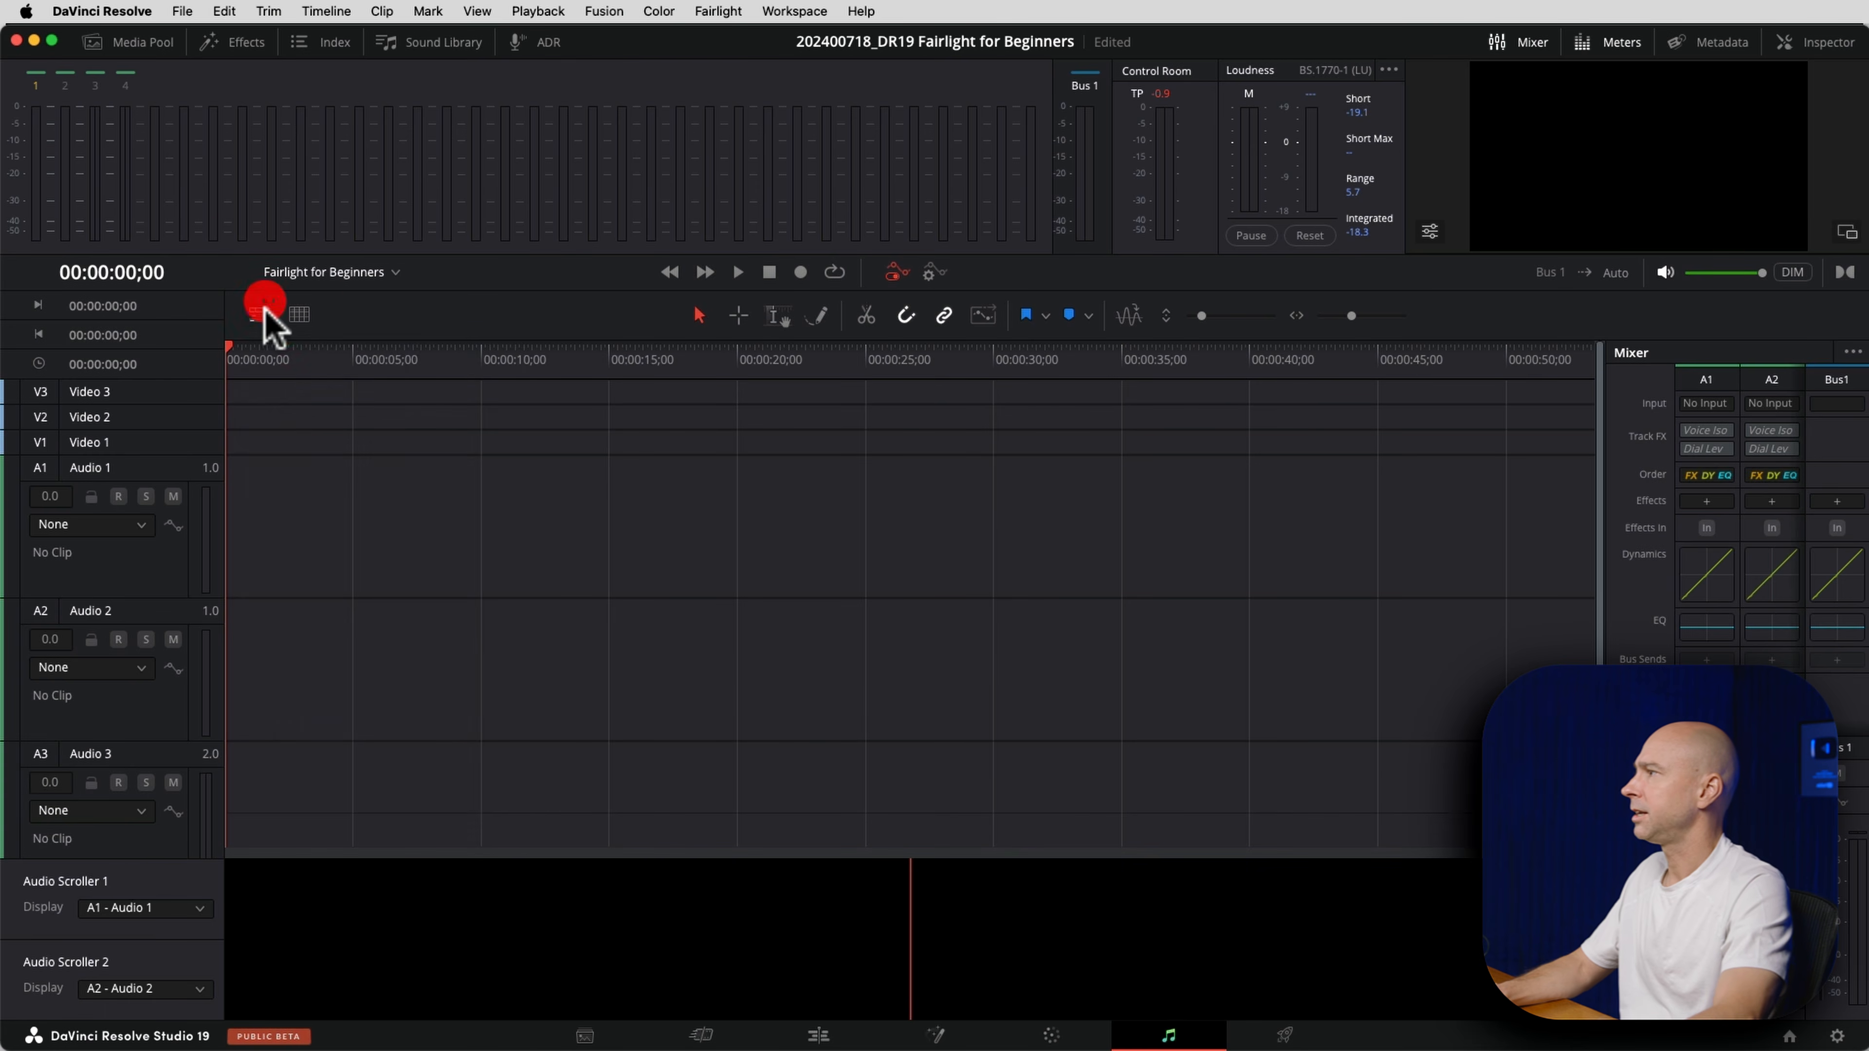
left_click(340, 696)
left_click(260, 315)
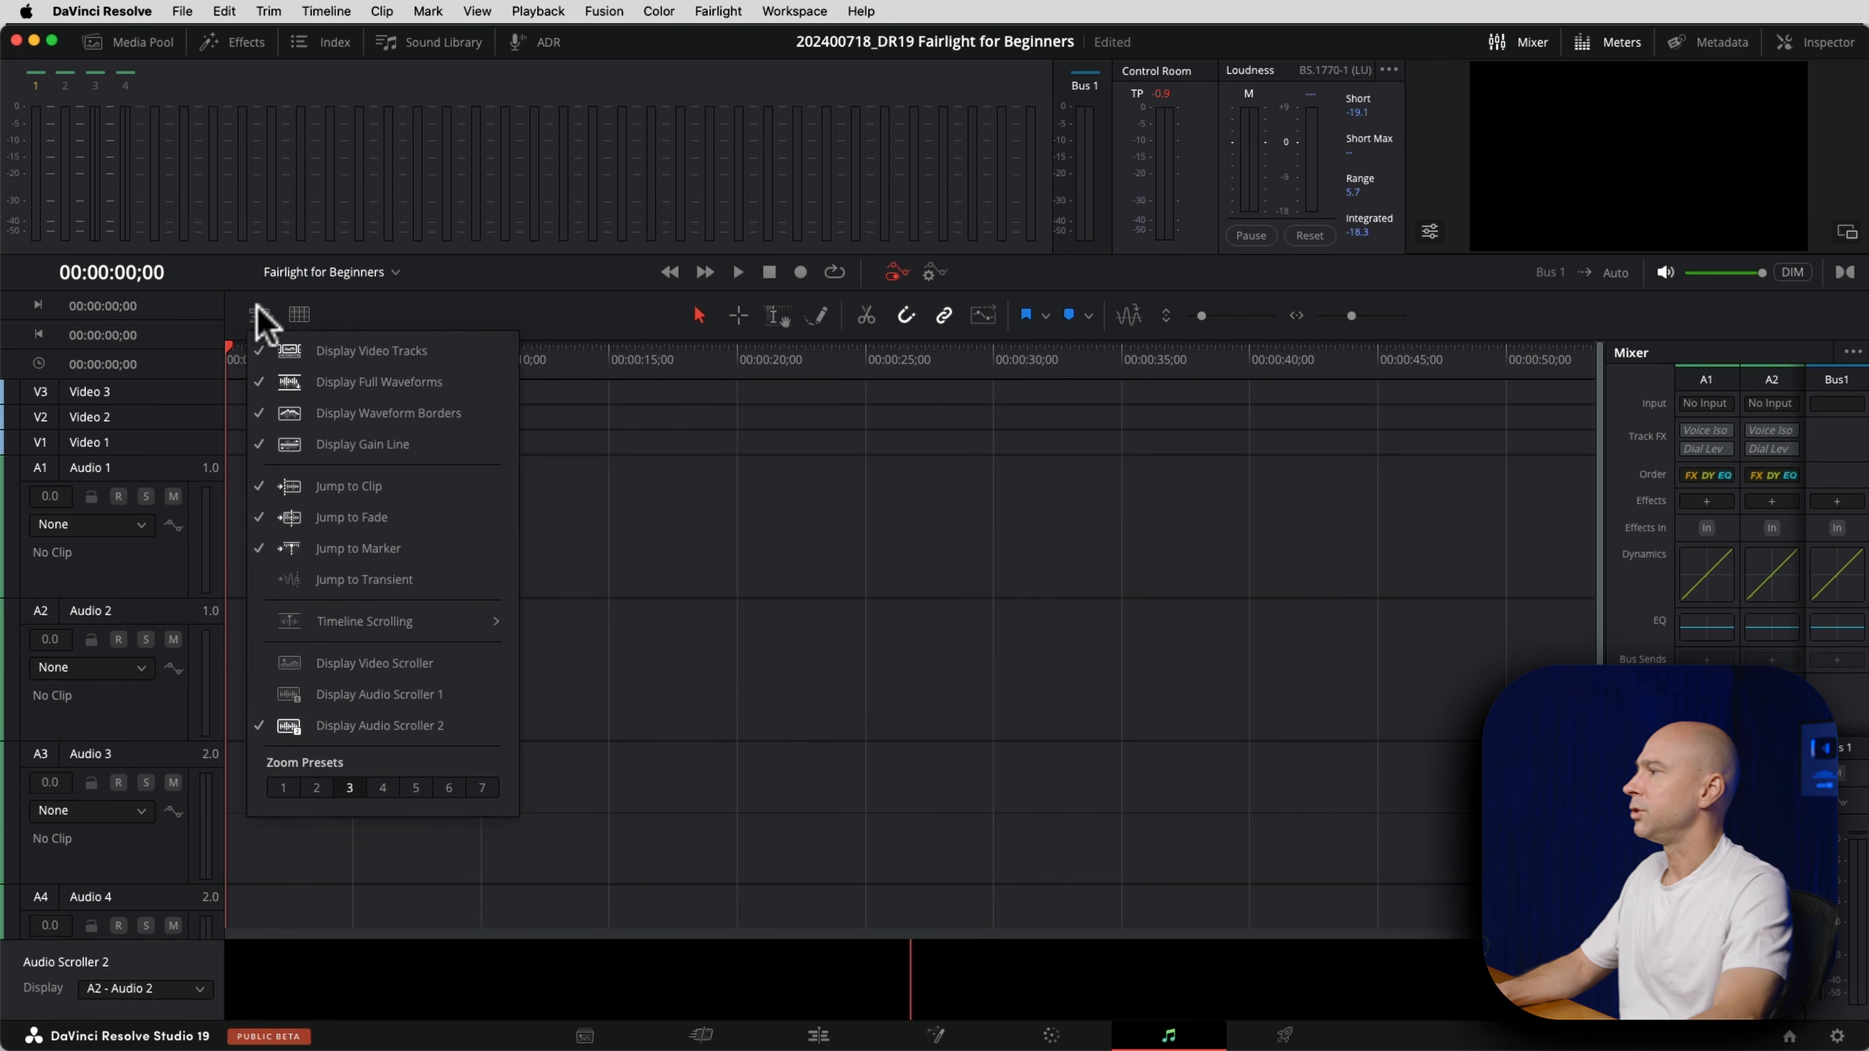
left_click(354, 727)
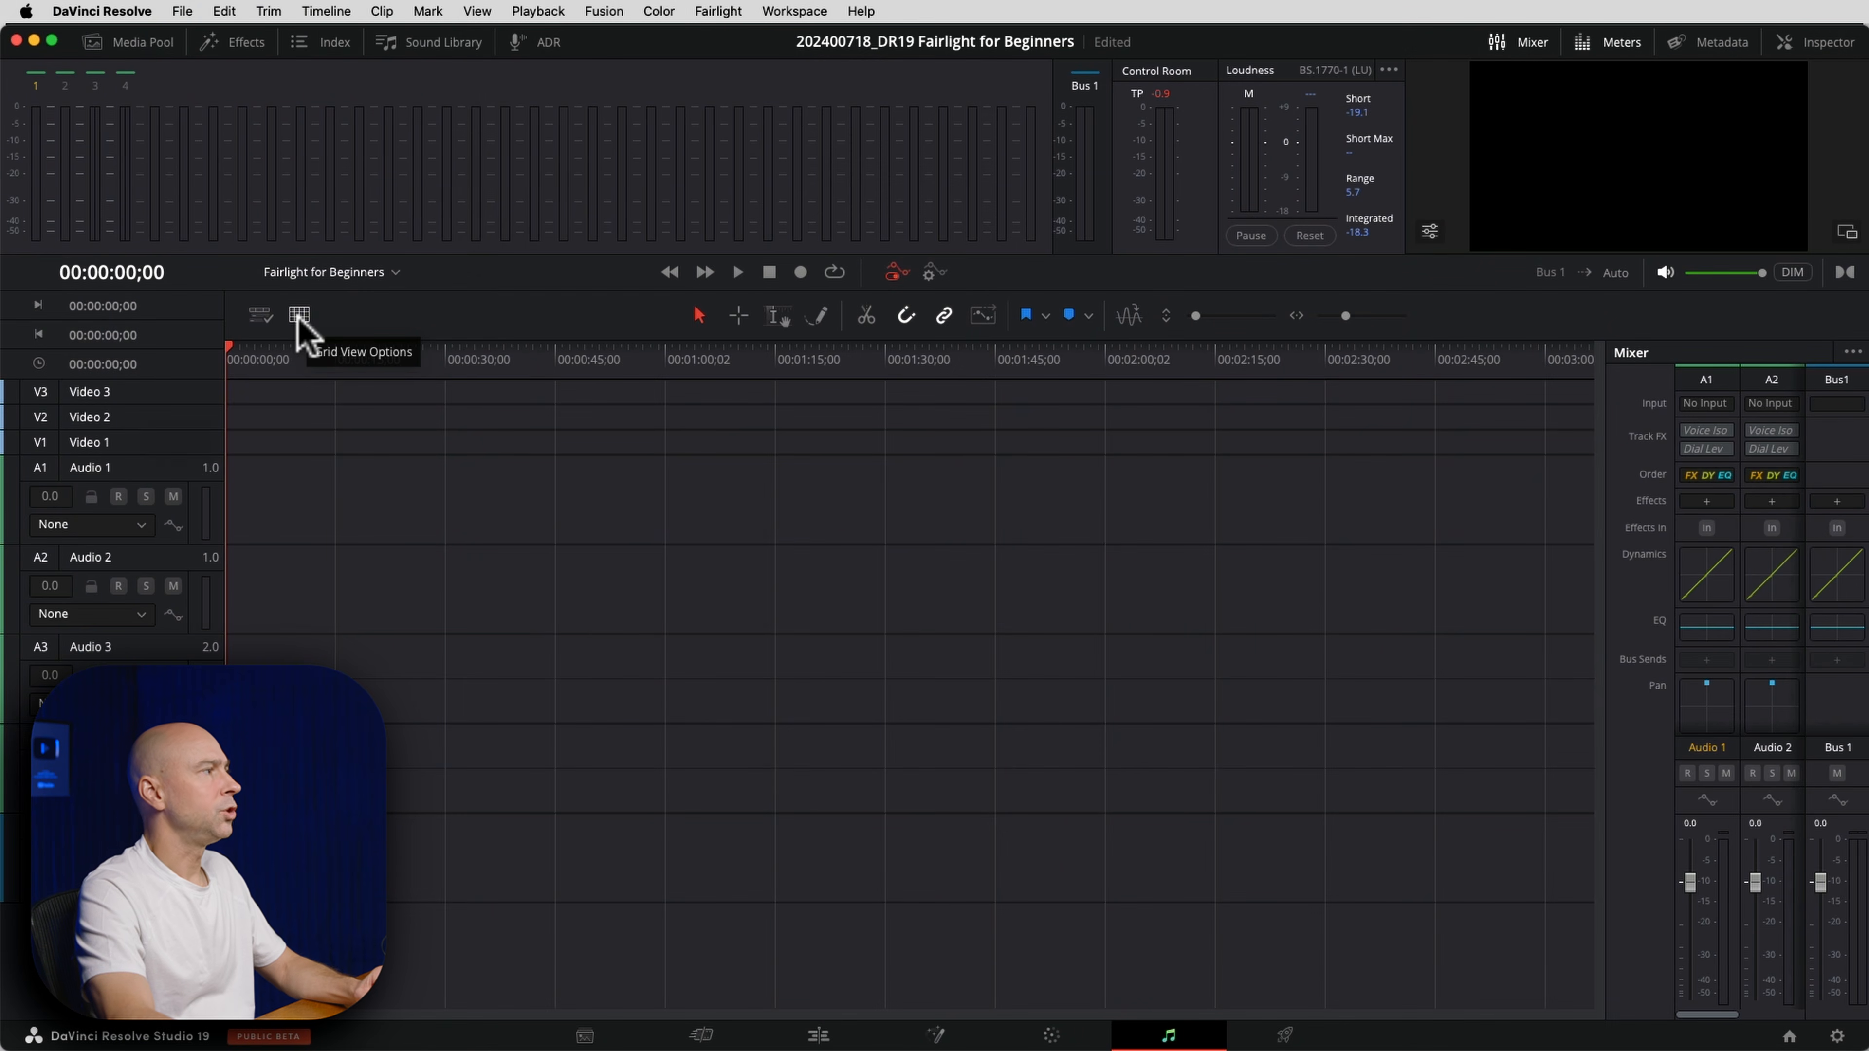
Display the grid on the timeline.
left_click(299, 316)
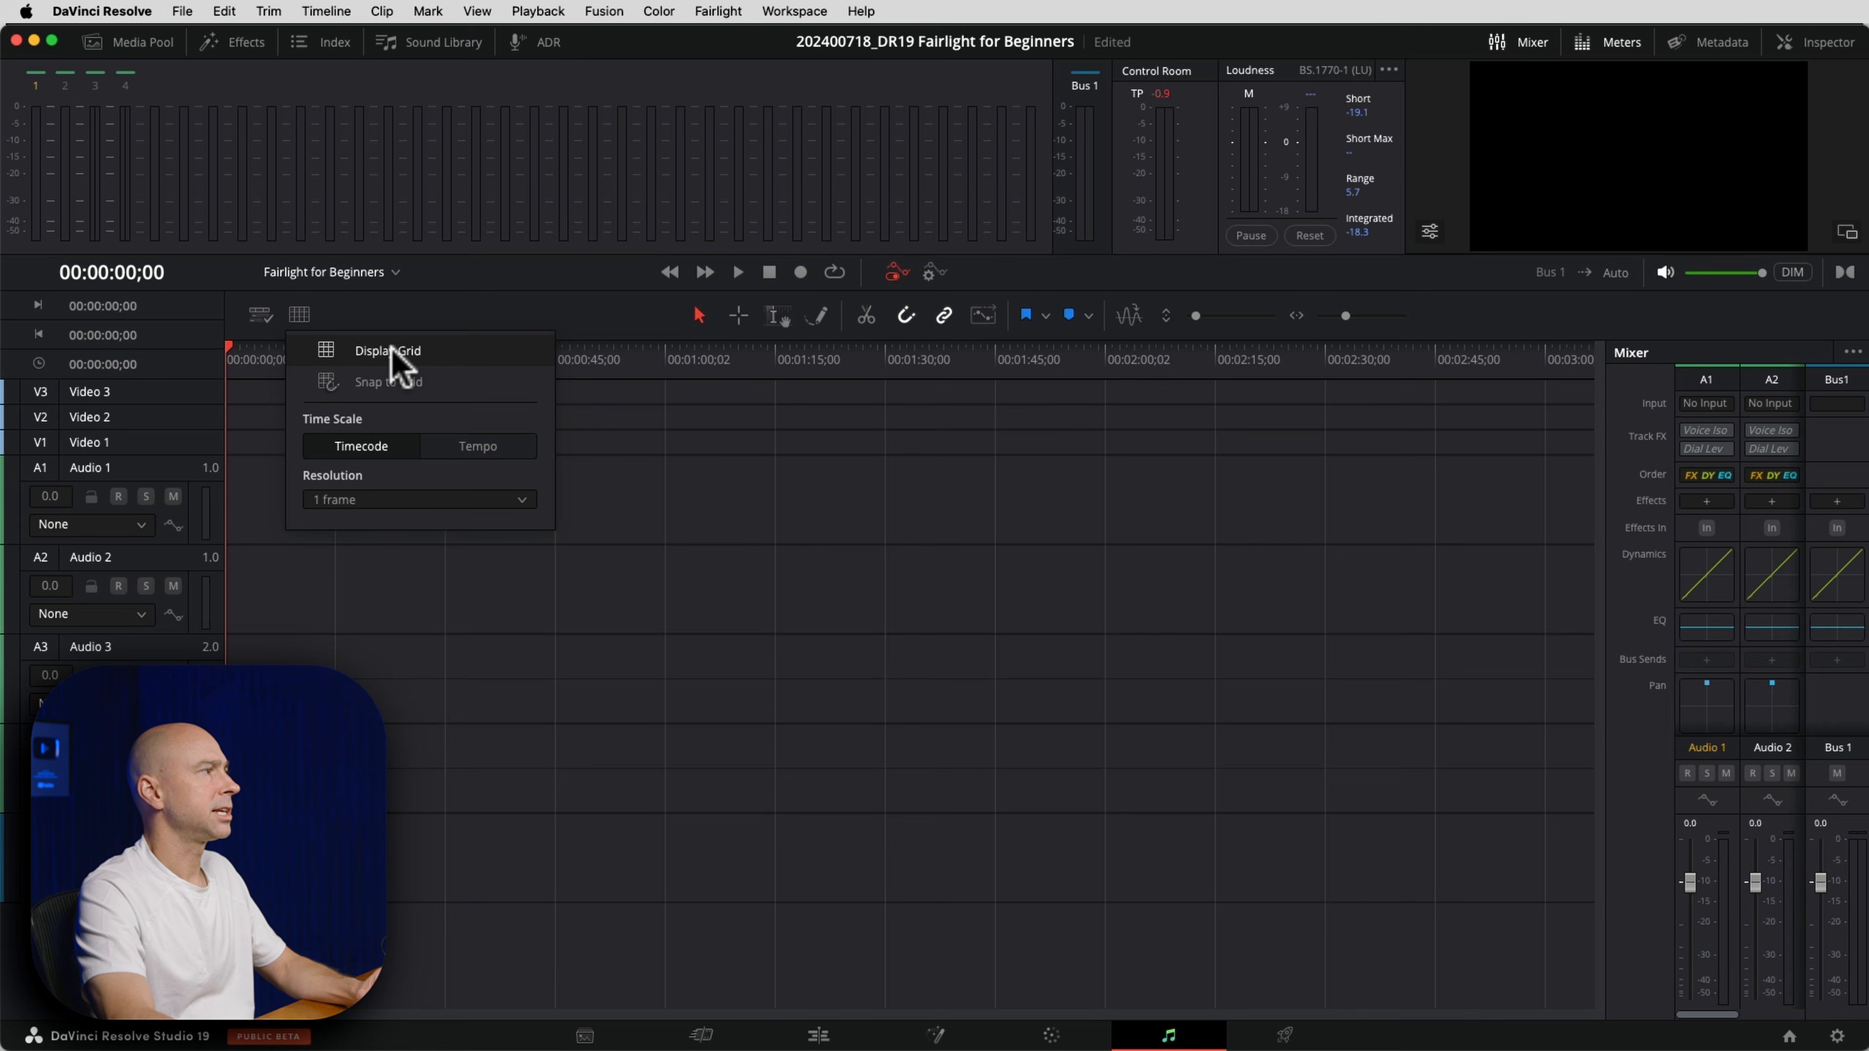
left_click(443, 351)
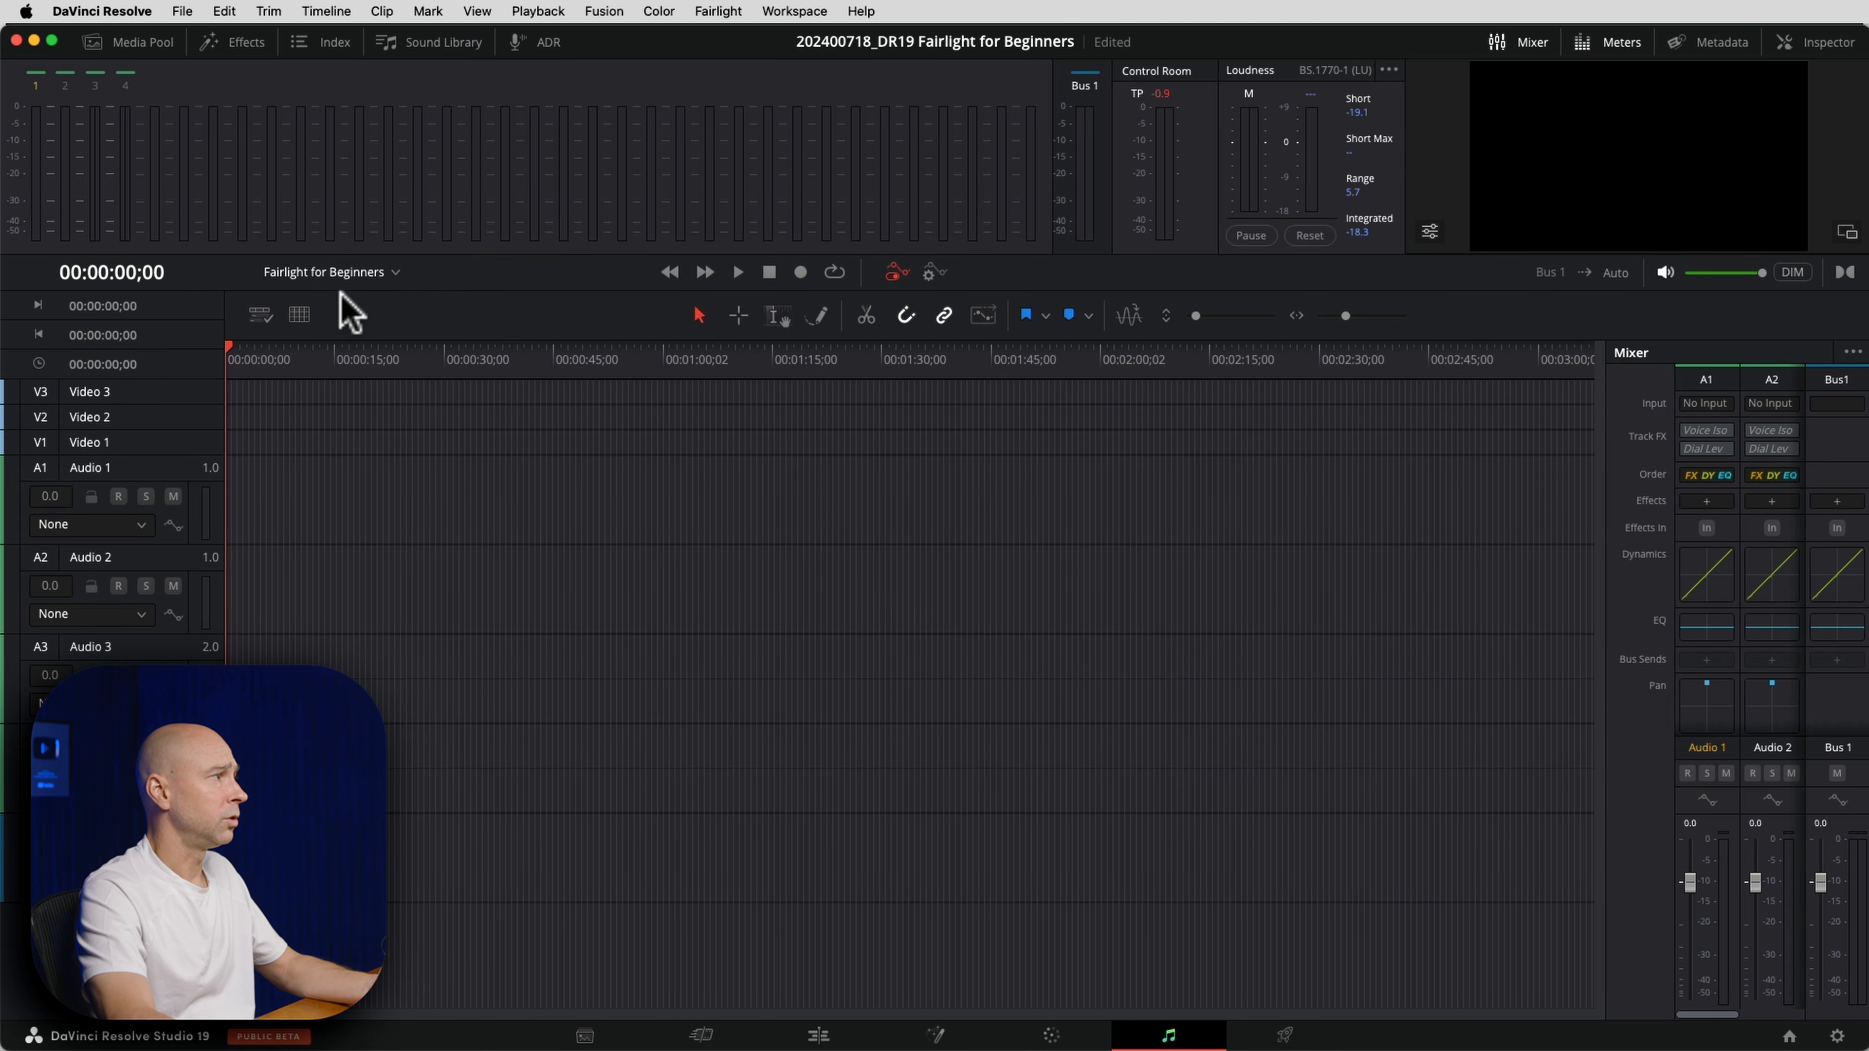
Switch the grid's time scale to Tempo and turn off the grid display.
left_click(299, 315)
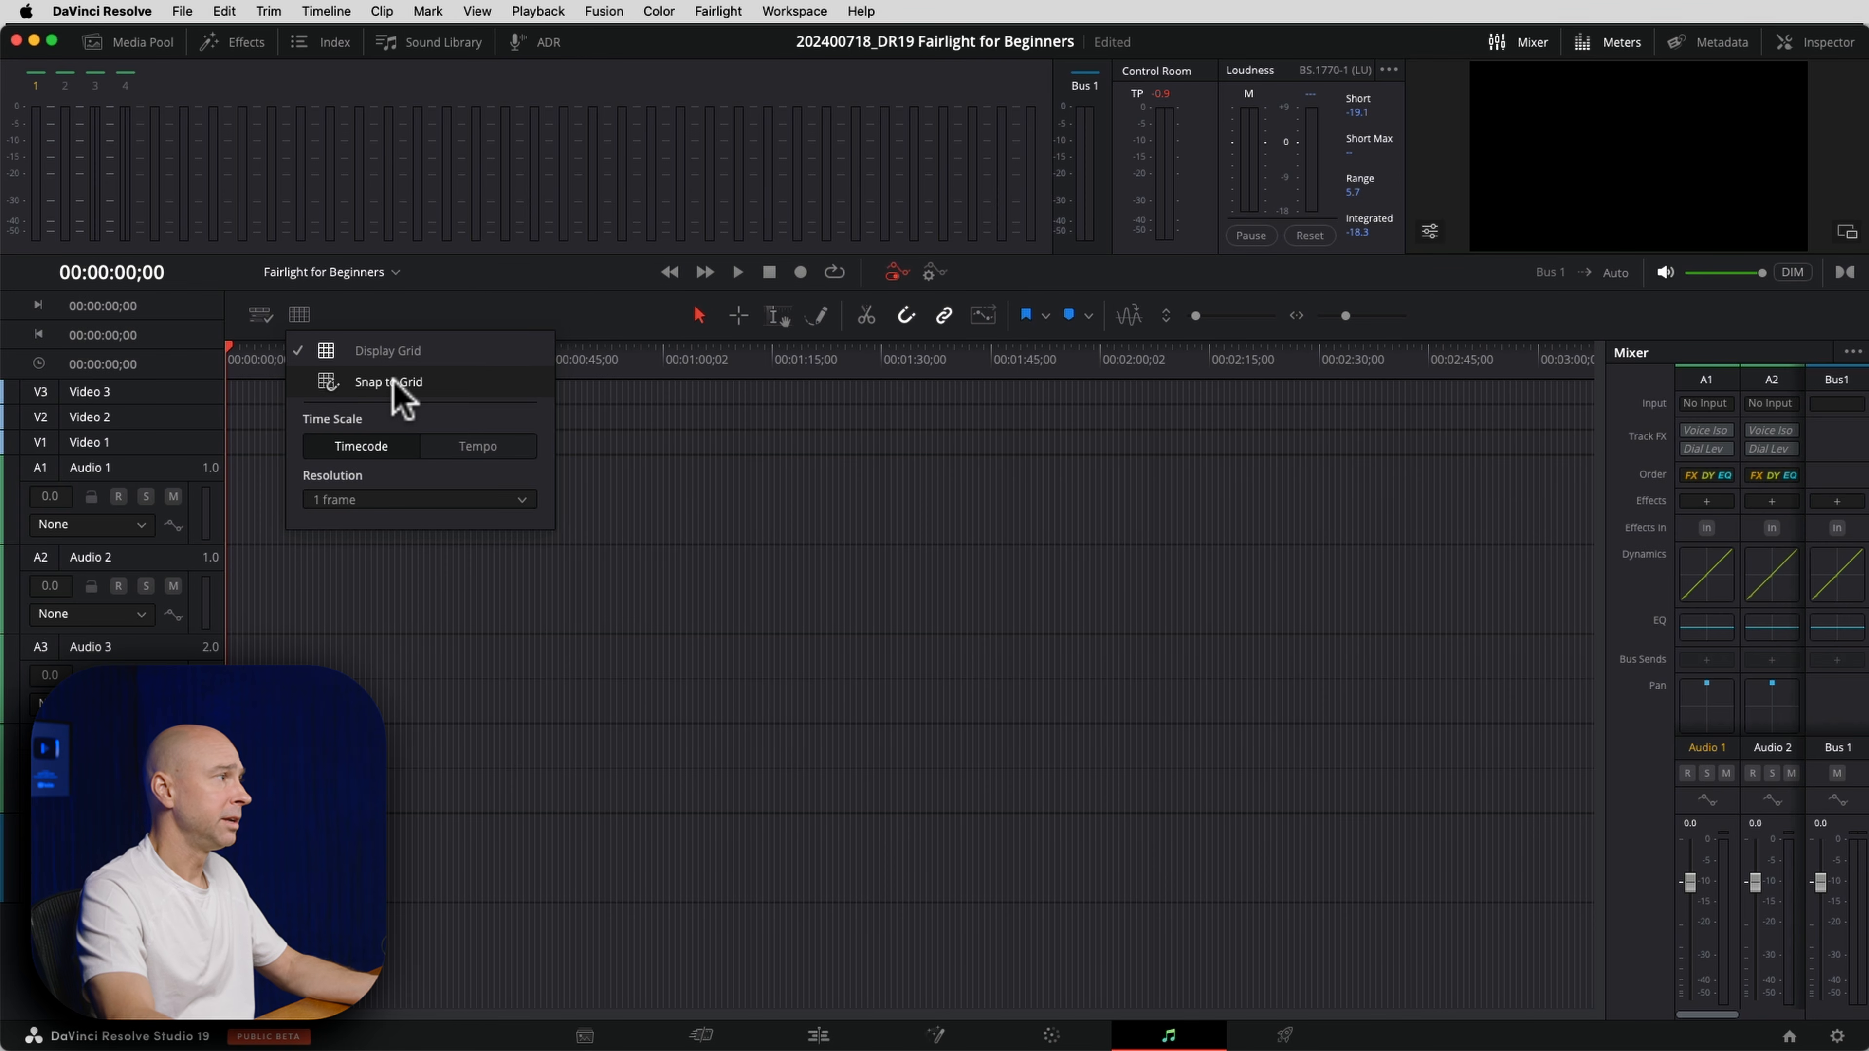
left_click(451, 451)
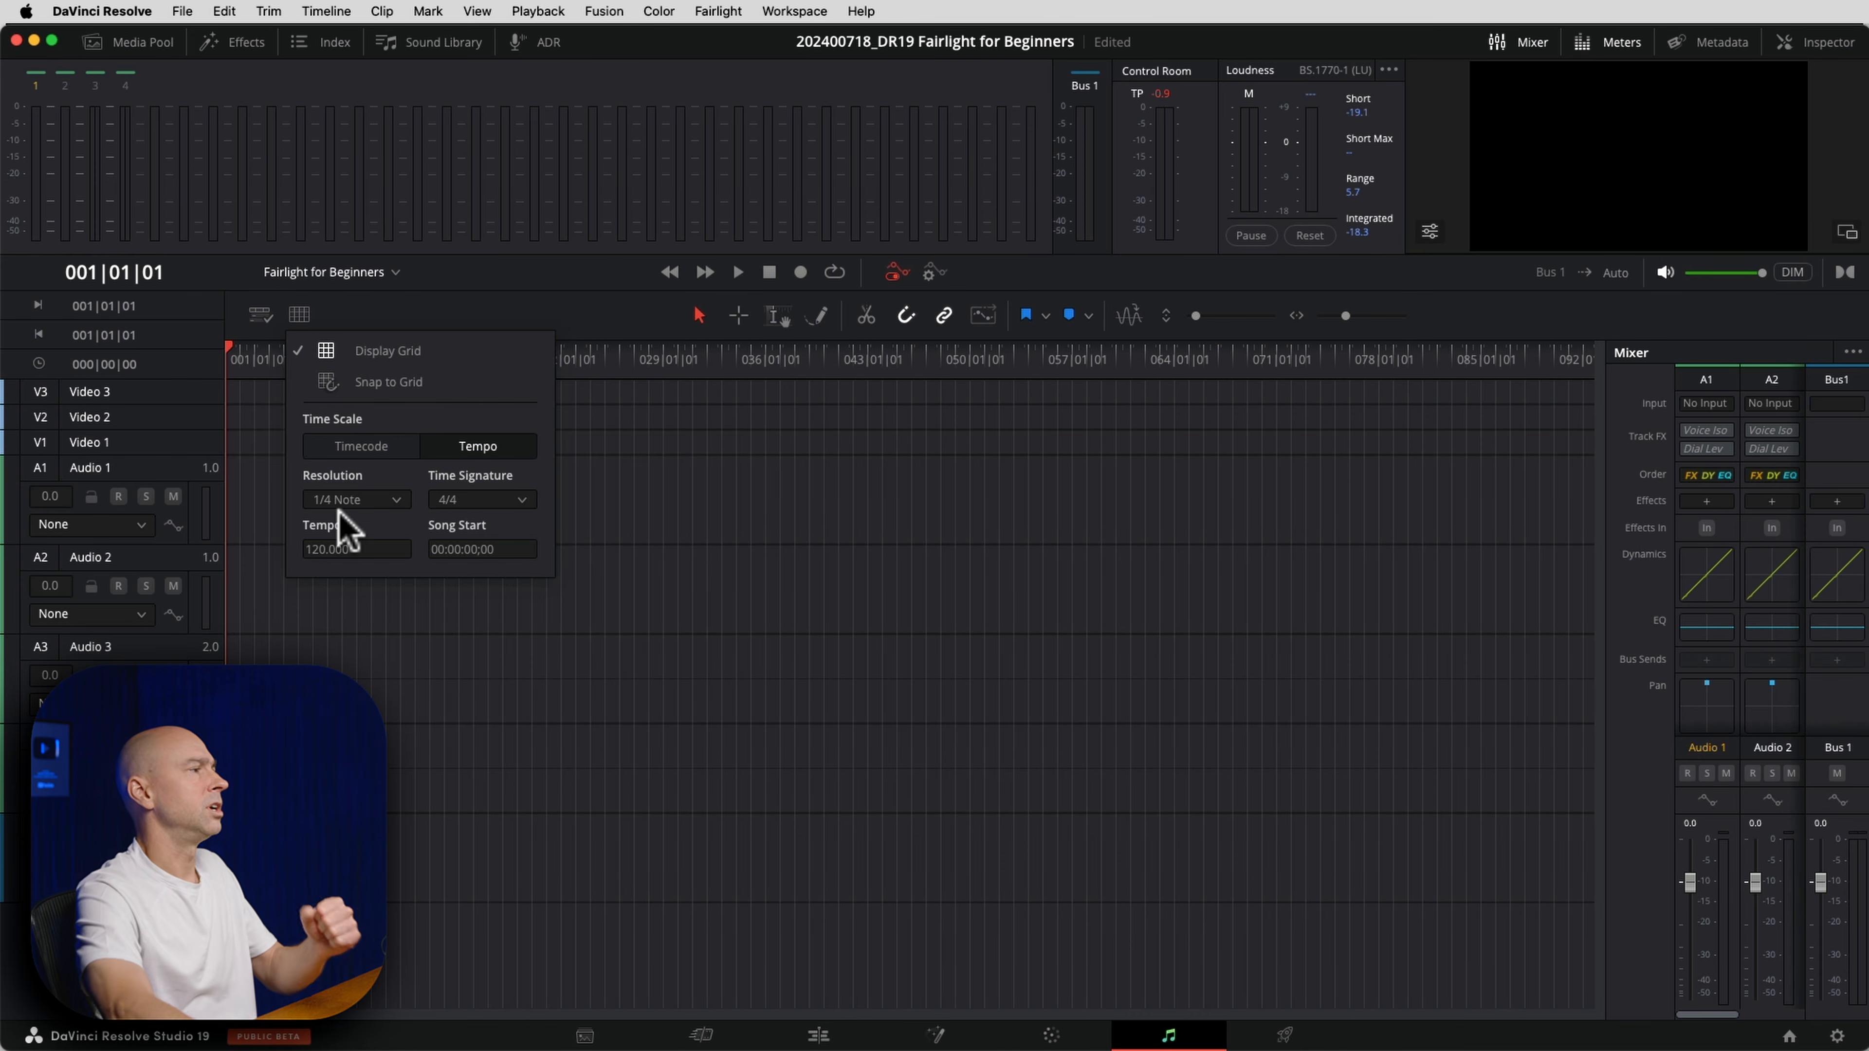
left_click(388, 352)
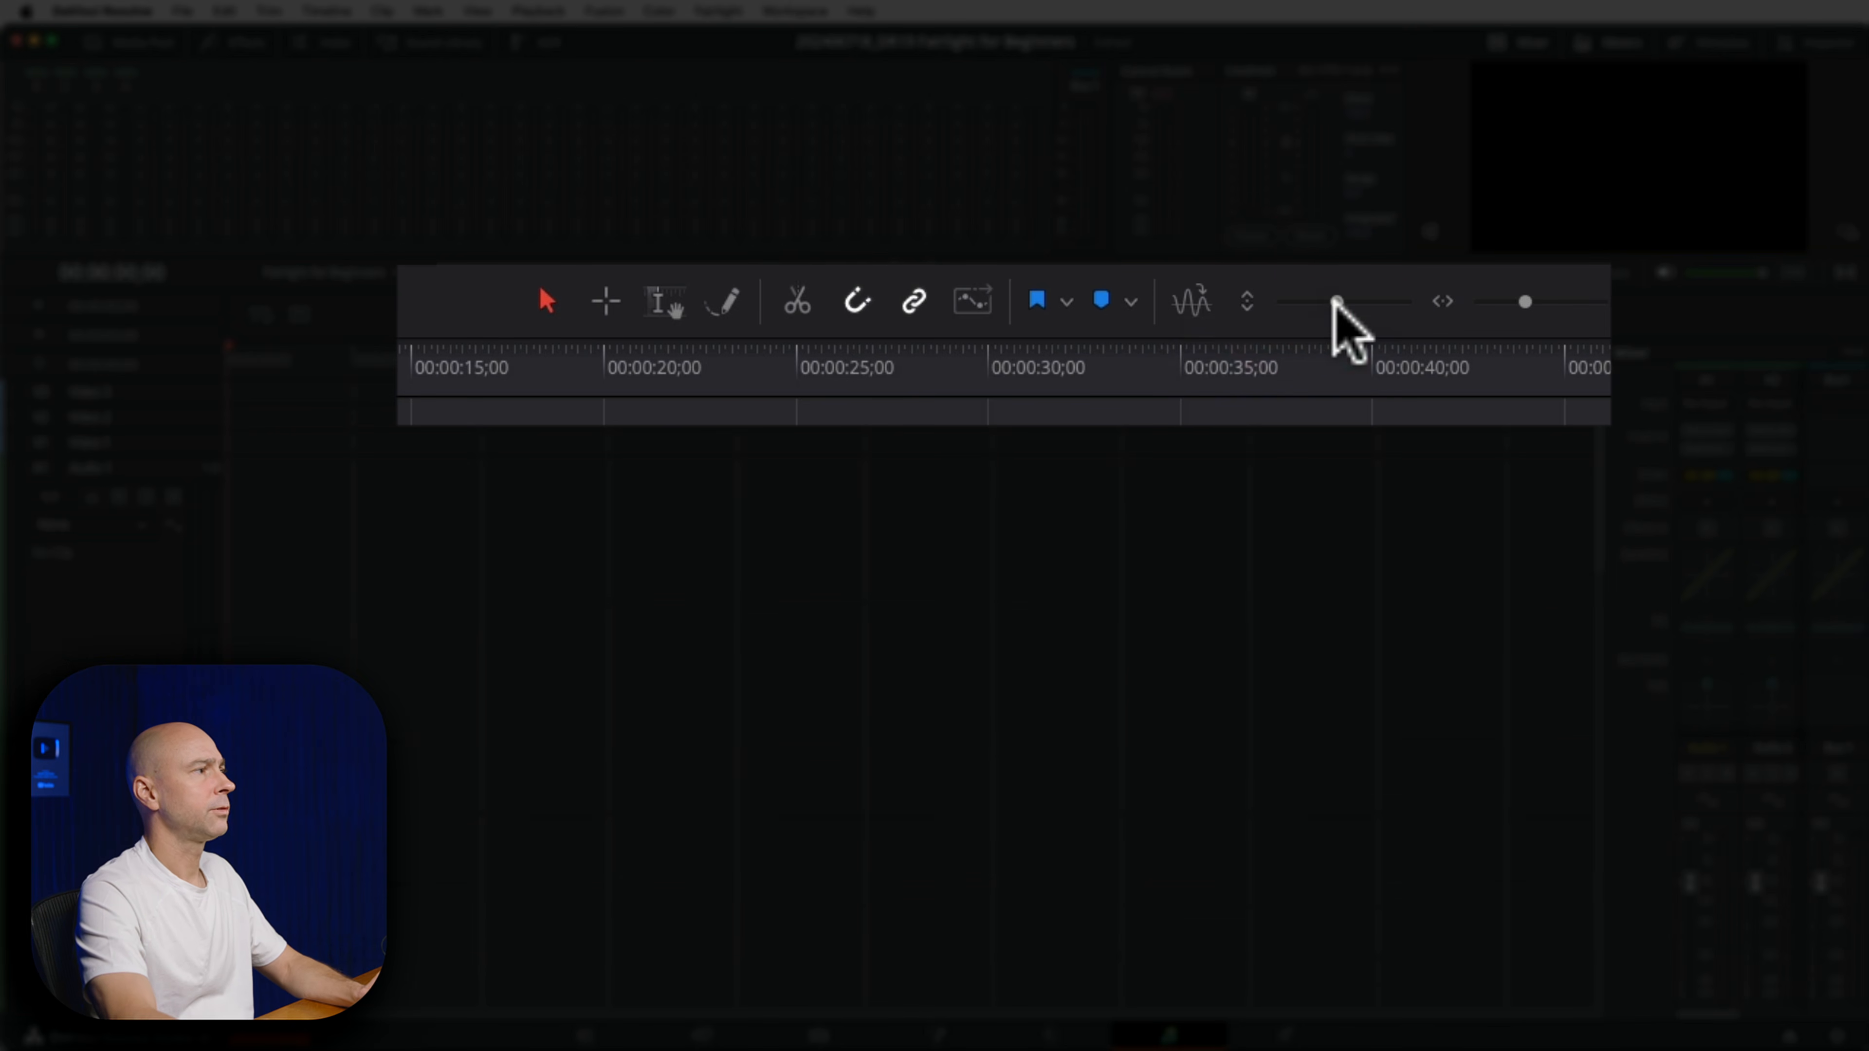
Reduce the timeline's vertical zoom for shorter tracks and zoom it out horizontally to cover more time.
left_click_drag(1299, 301, 1287, 305)
left_click_drag(1525, 302, 1516, 302)
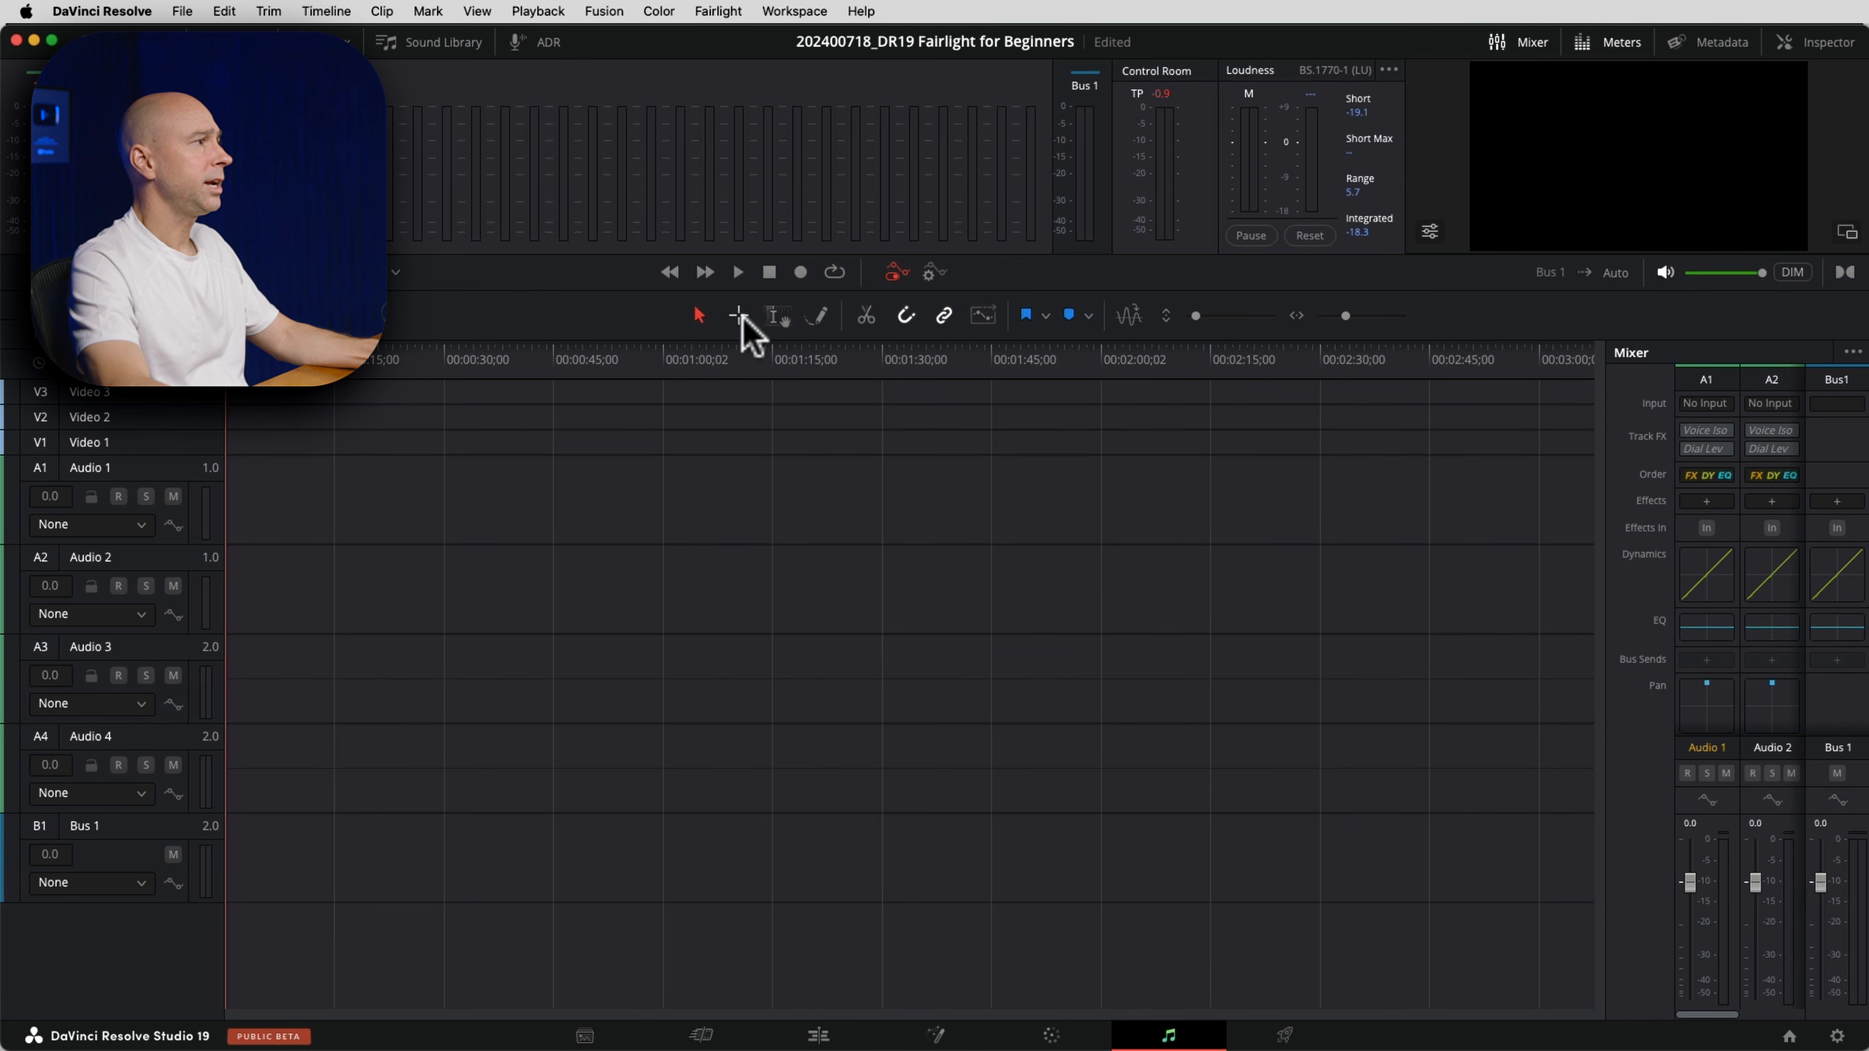
Turn off automation mode and select audio tracks A1, A2 and A3 one after another.
left_click(893, 274)
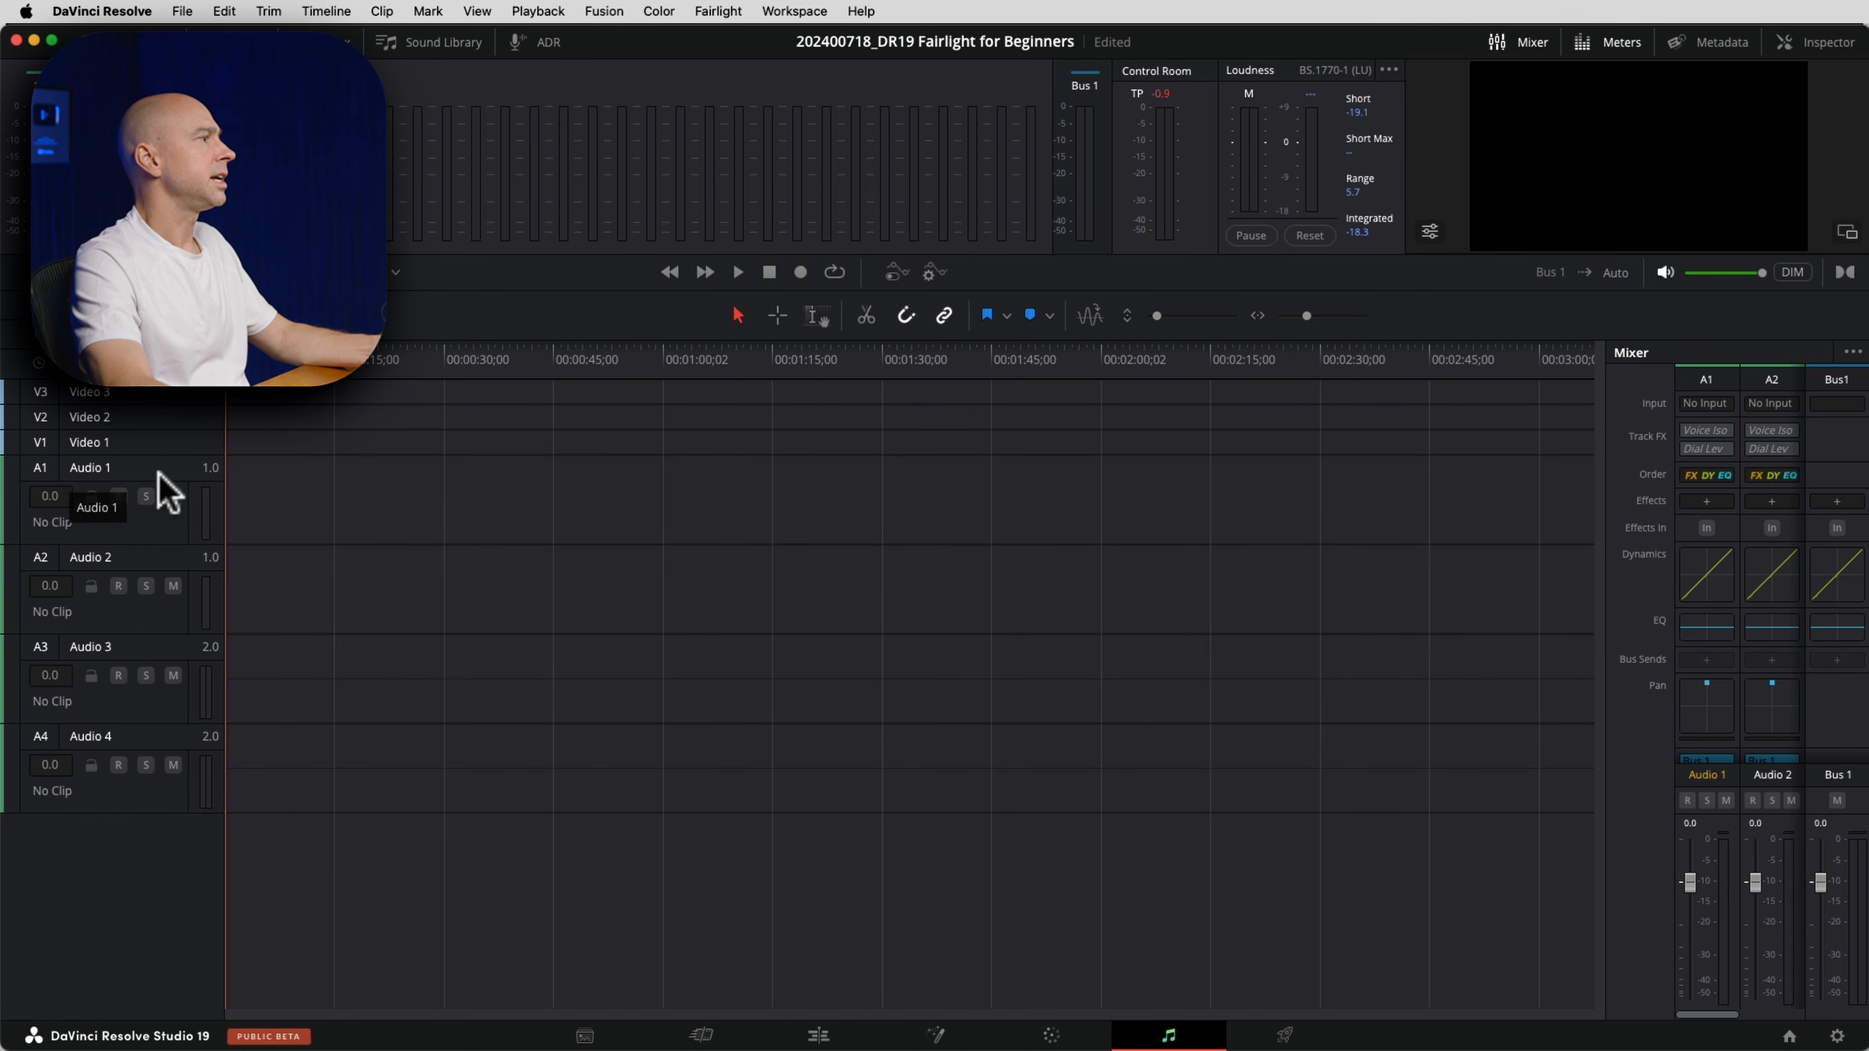
left_click(33, 479)
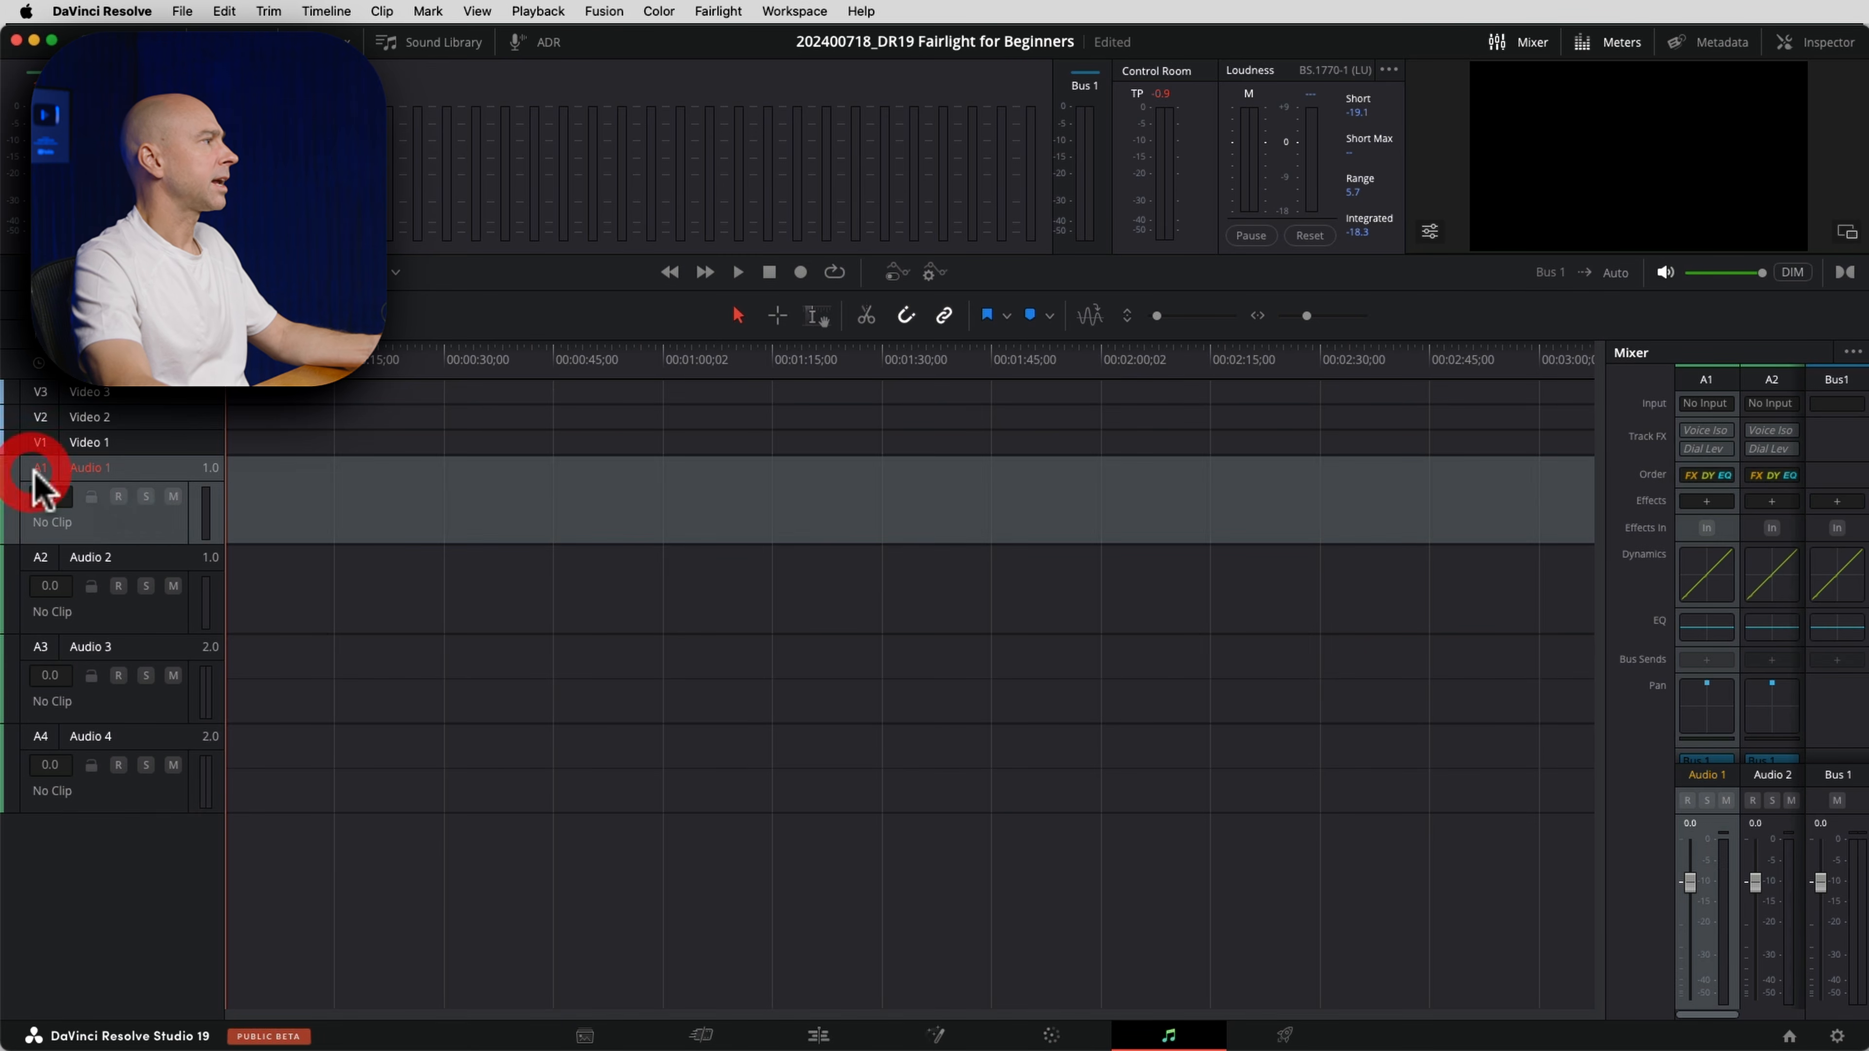
left_click(133, 535)
left_click(143, 622)
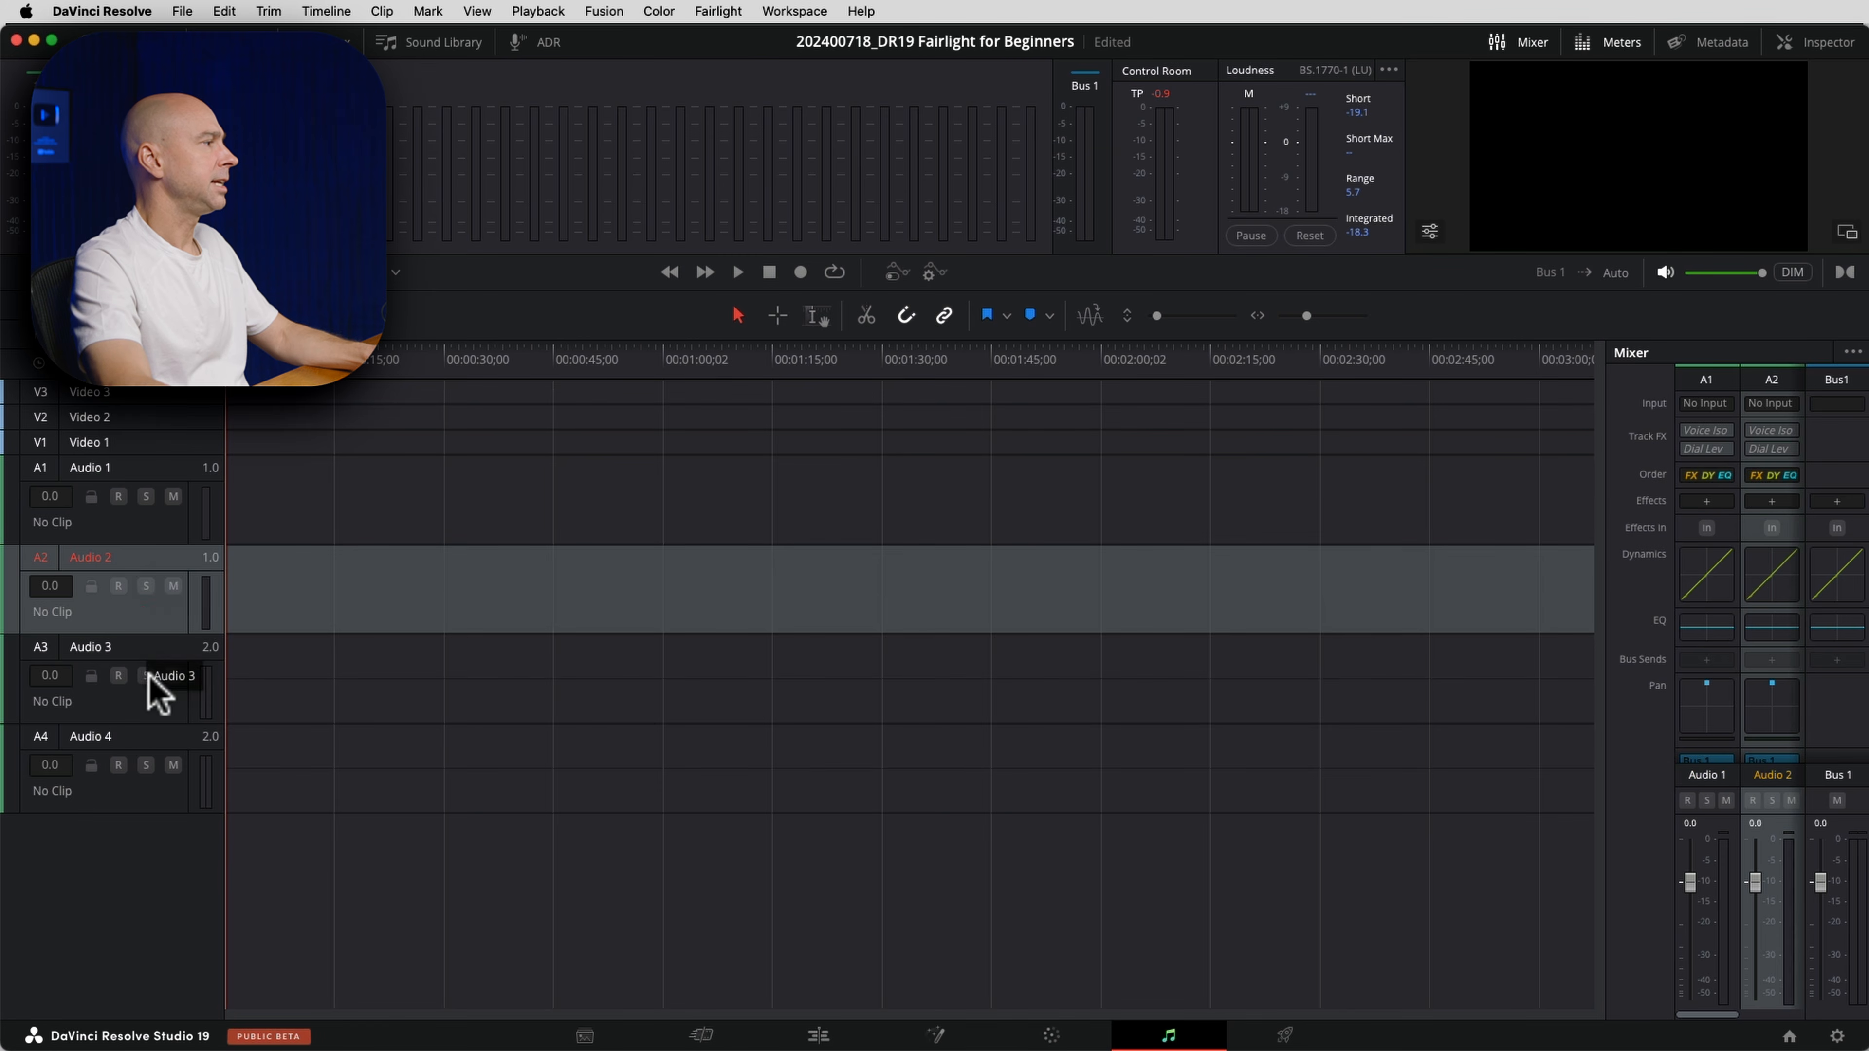
left_click(148, 715)
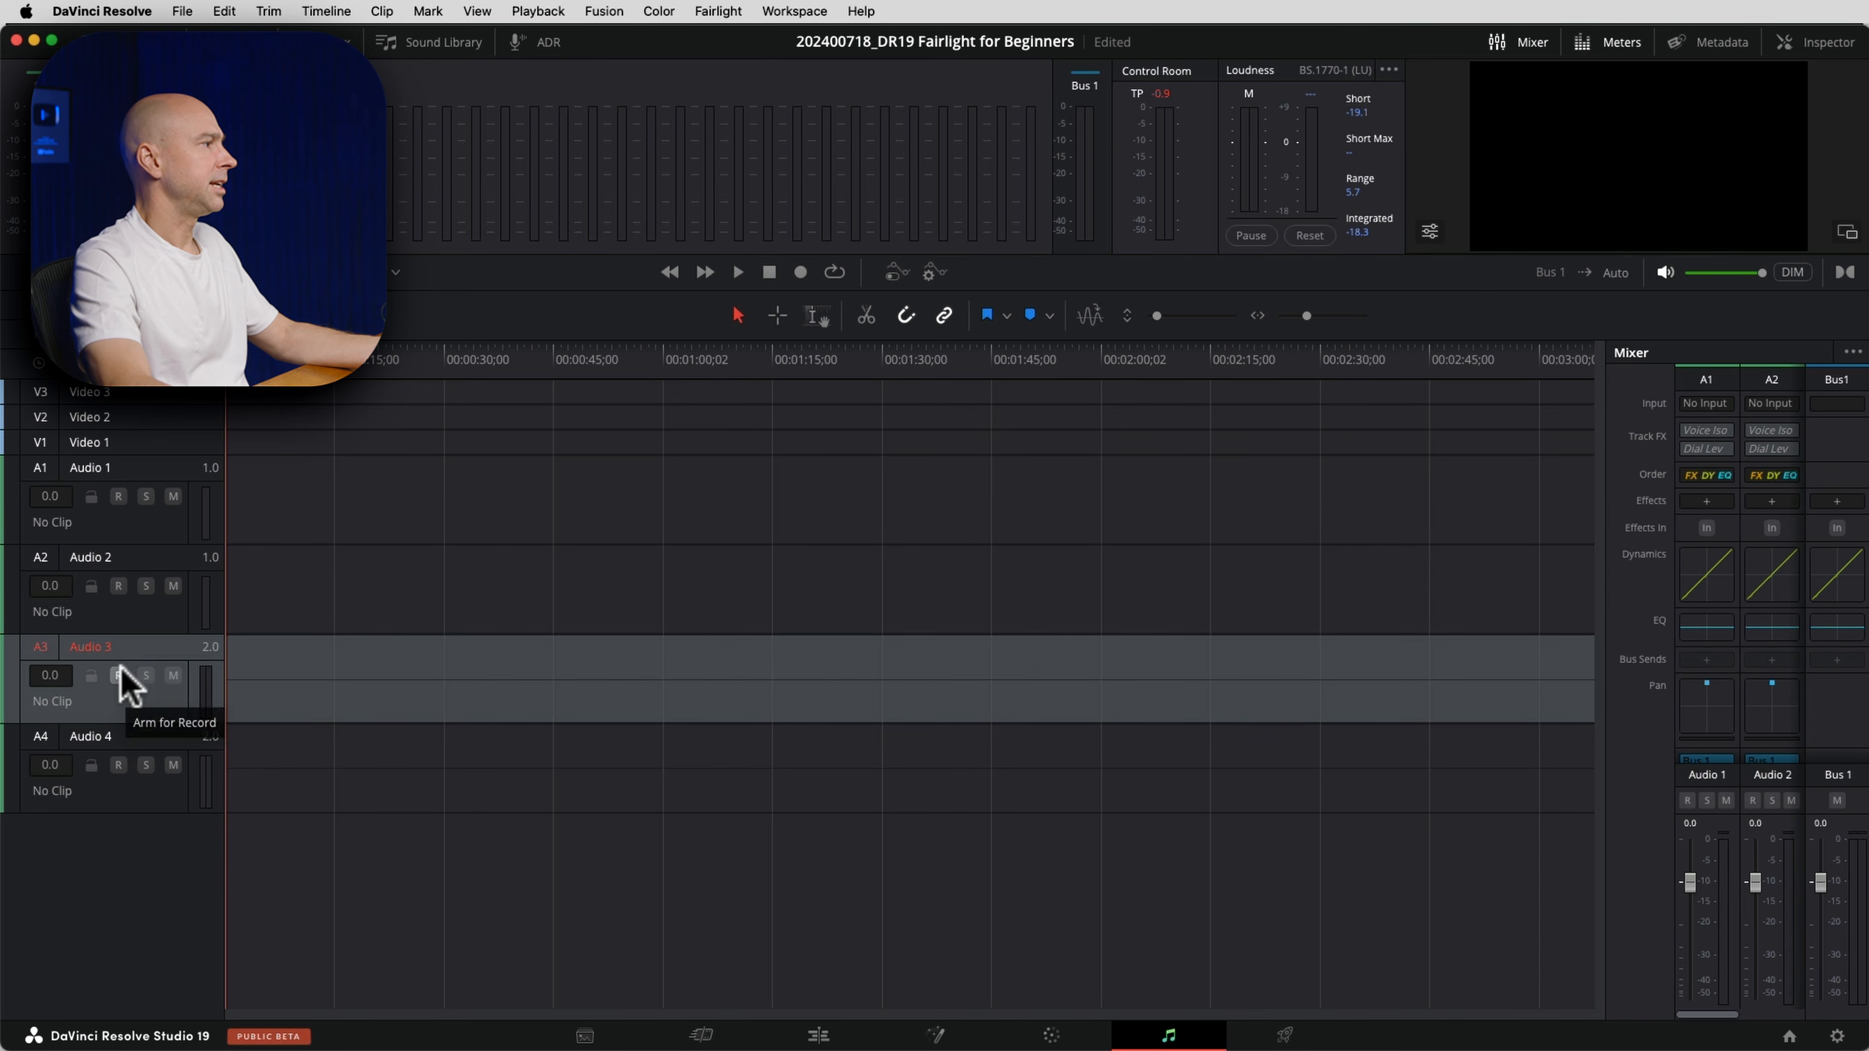
Rename audio track A1 with the speaker's name in possessive form followed by AUDIO, all in capitals.
double_click(134, 647)
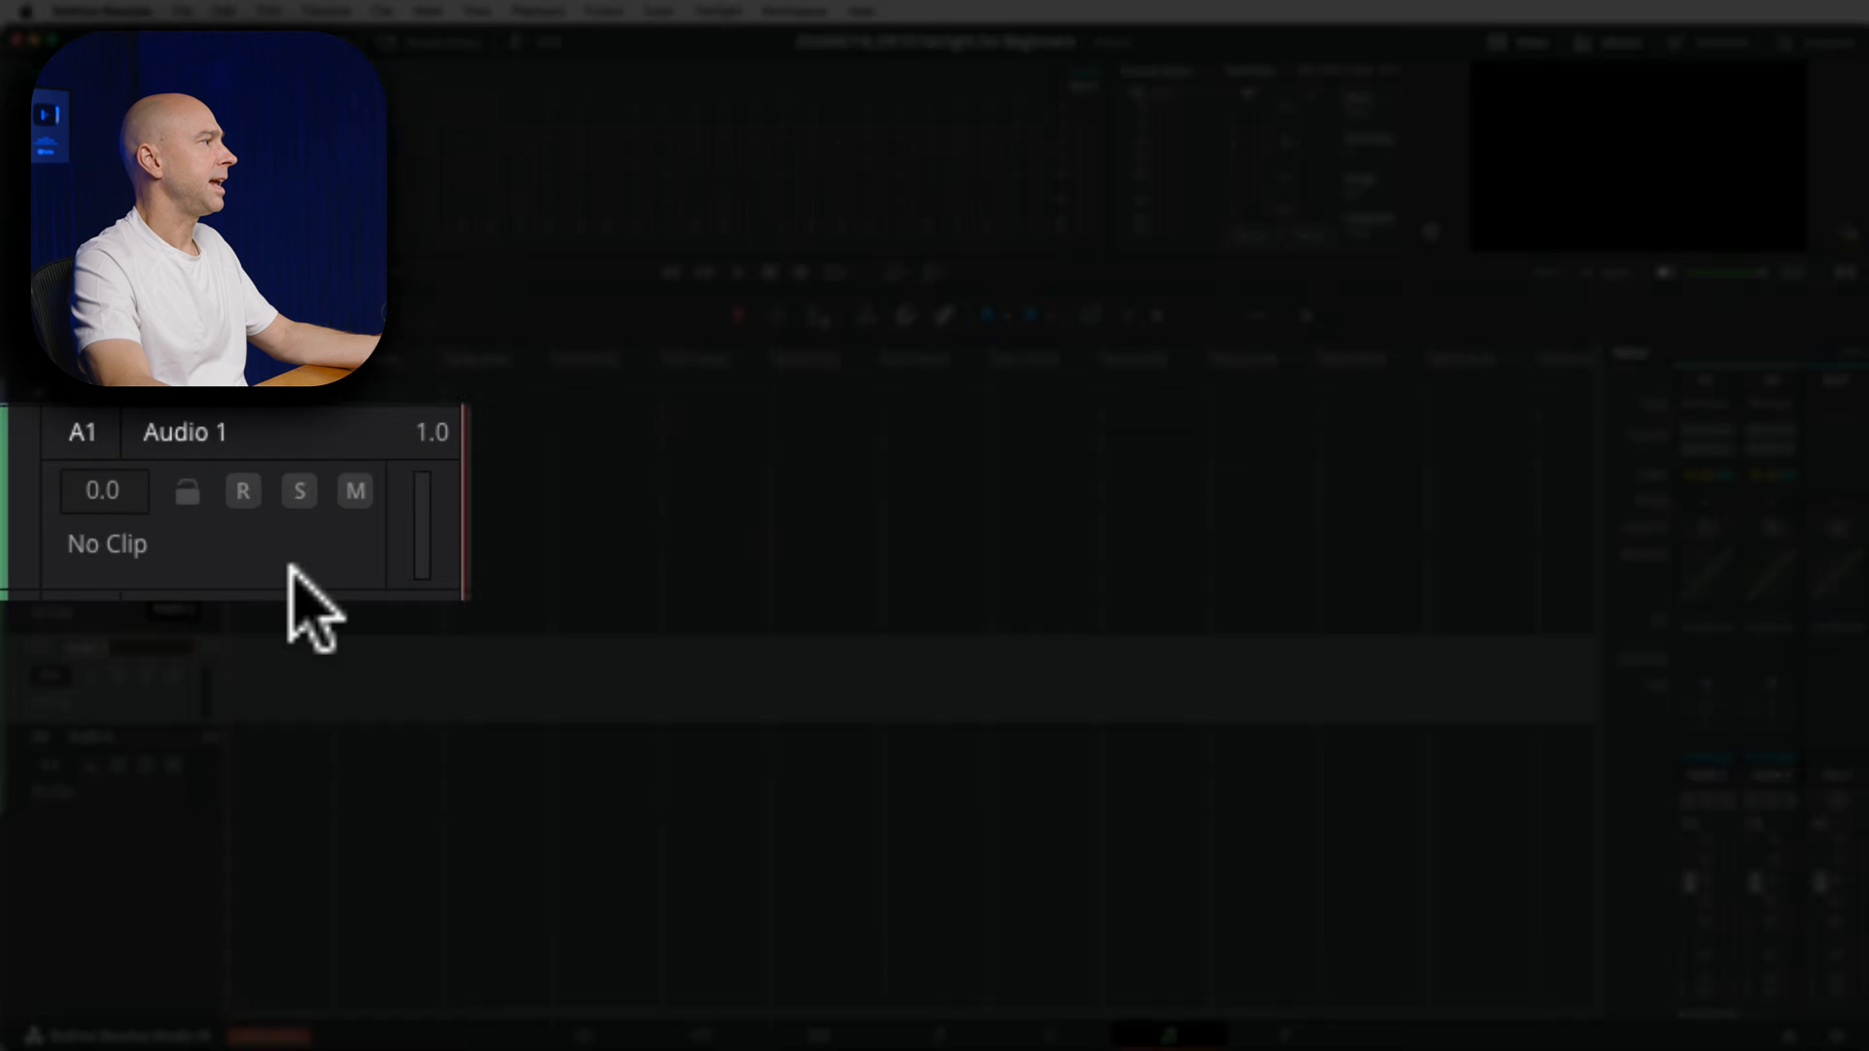
left_click(278, 430)
double_click(313, 442)
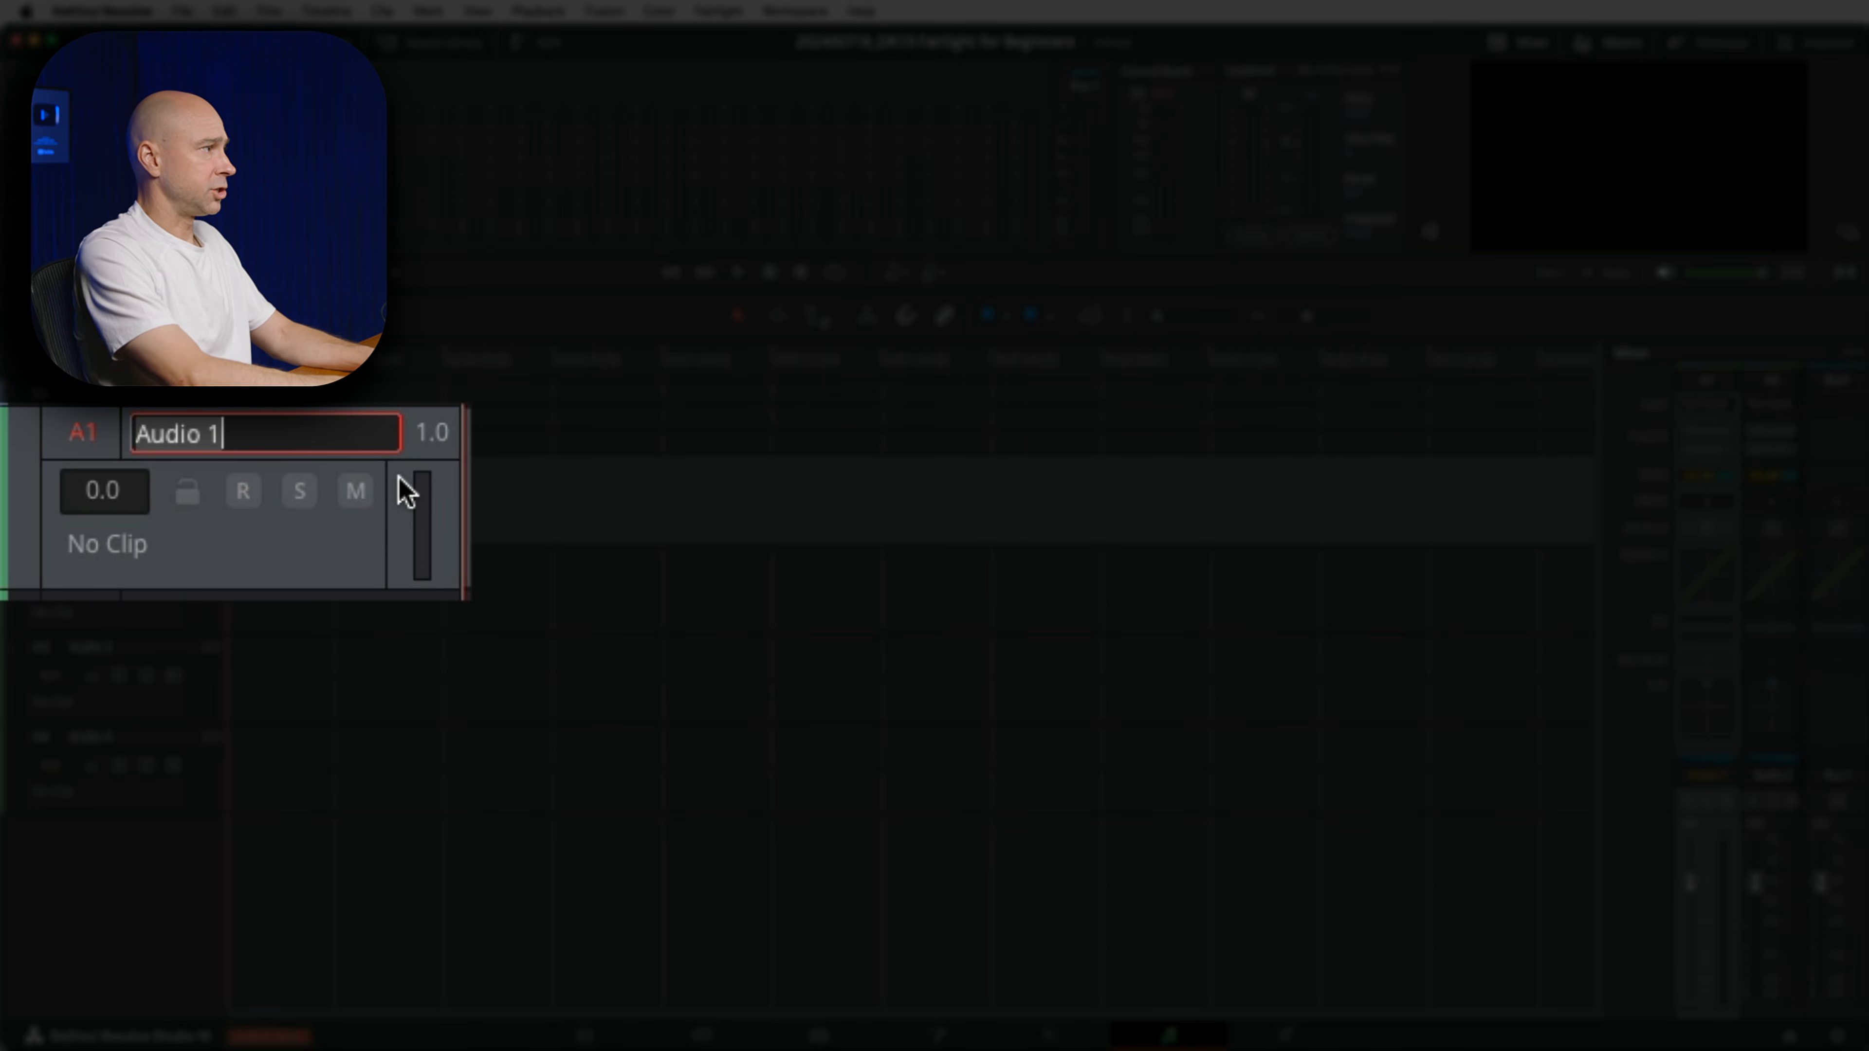
type("JAY'S AUDIO")
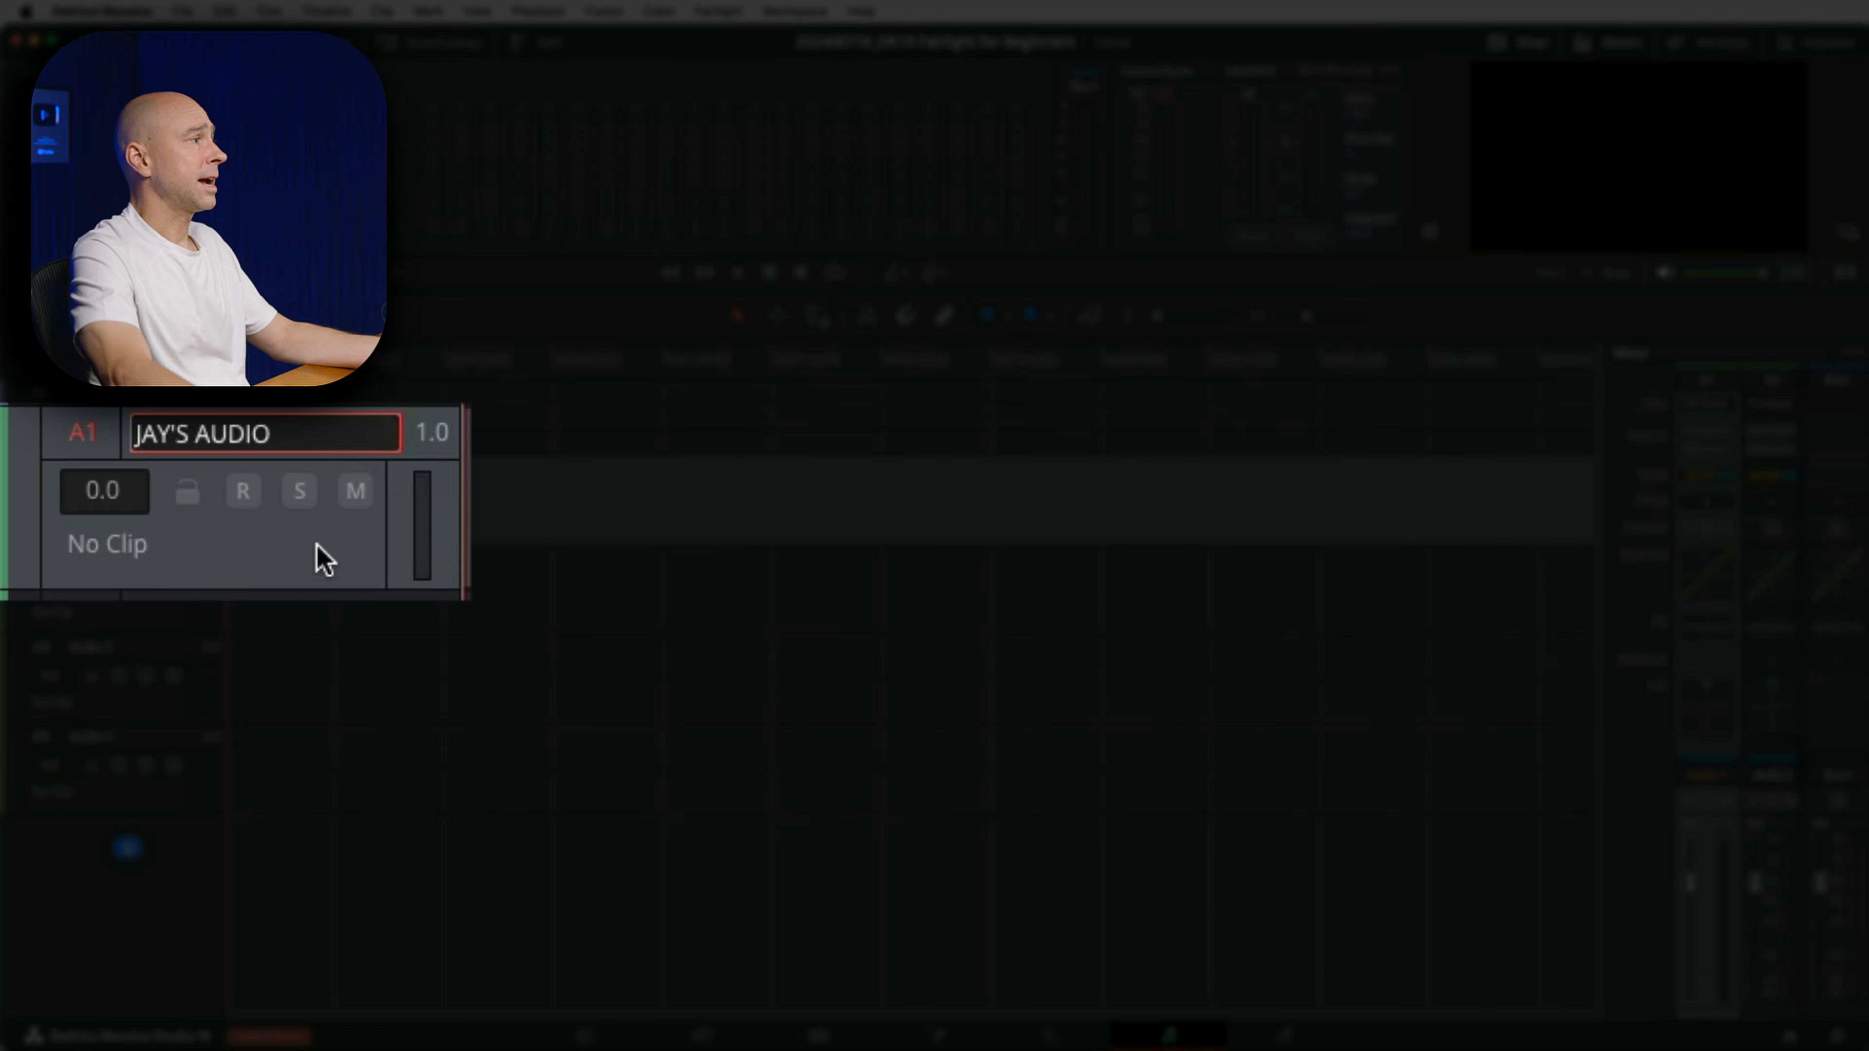
key("Return")
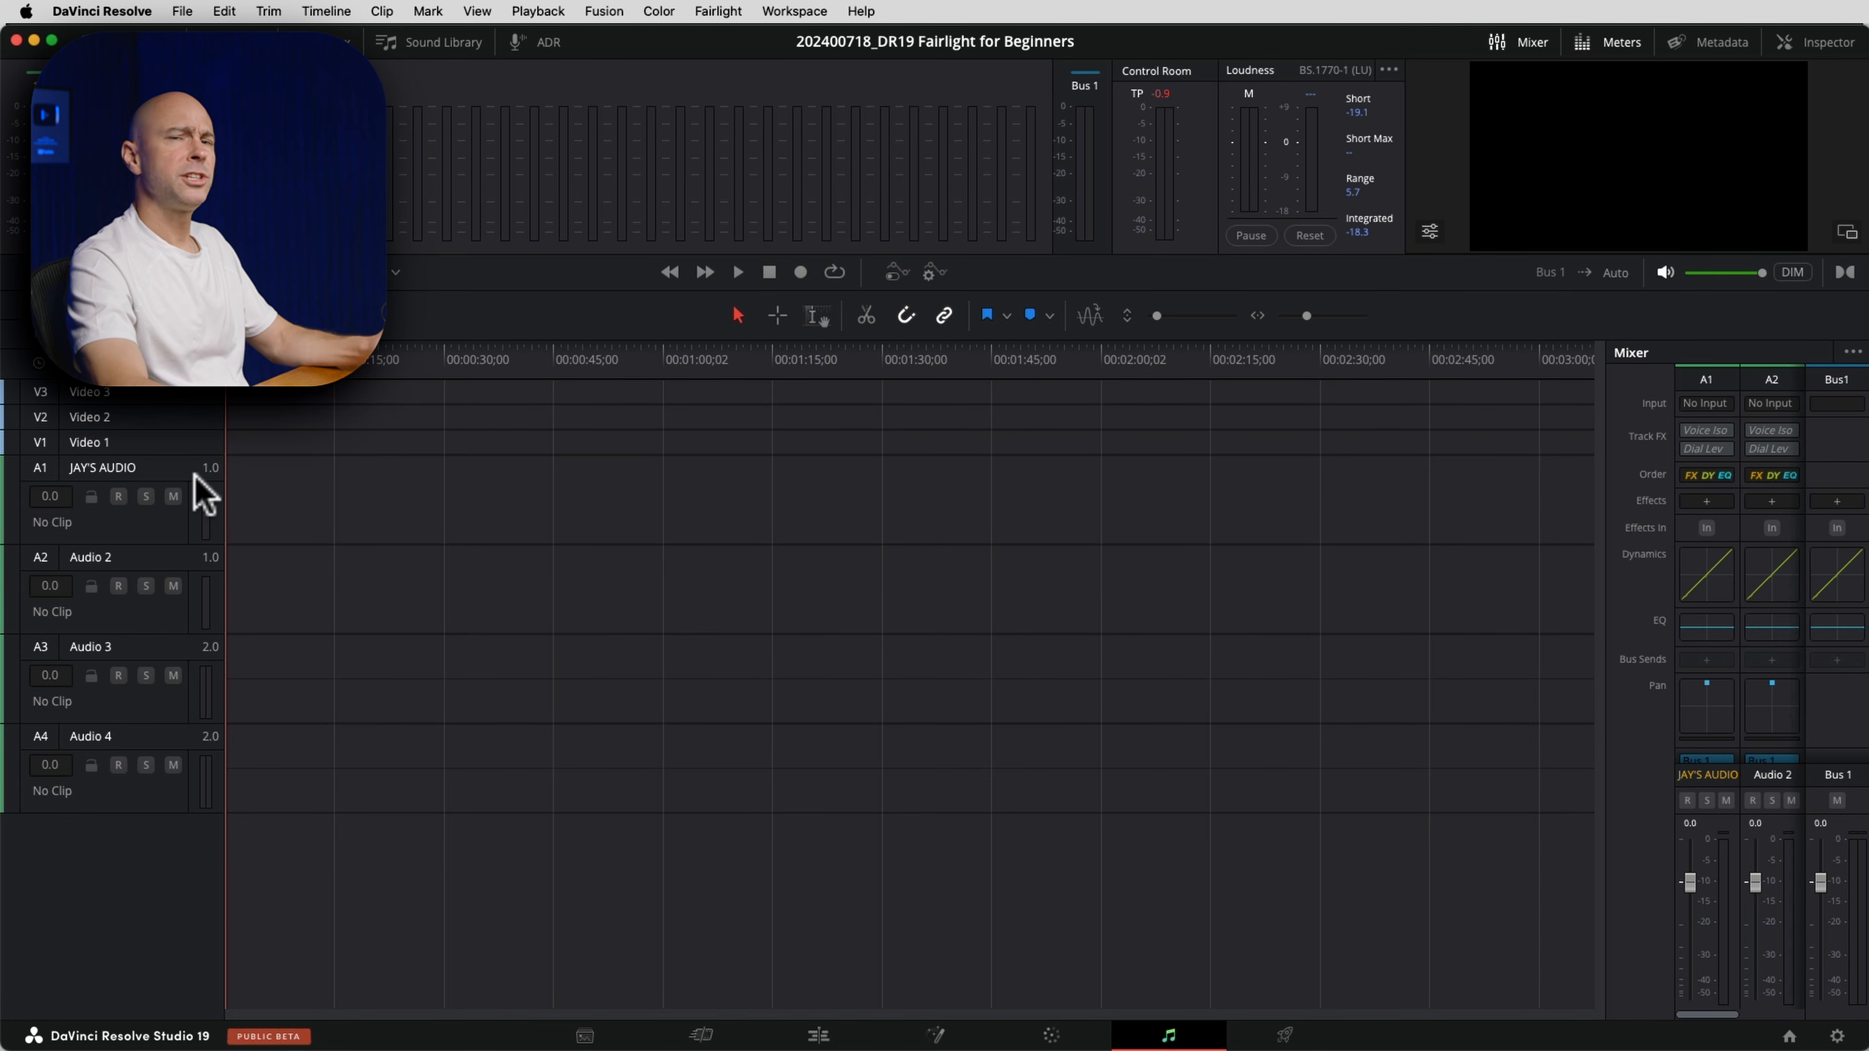
Examine the channel formats that track A1 can be changed to, including the 3.0 to 7.x and Dolby Atmos options.
right_click(169, 470)
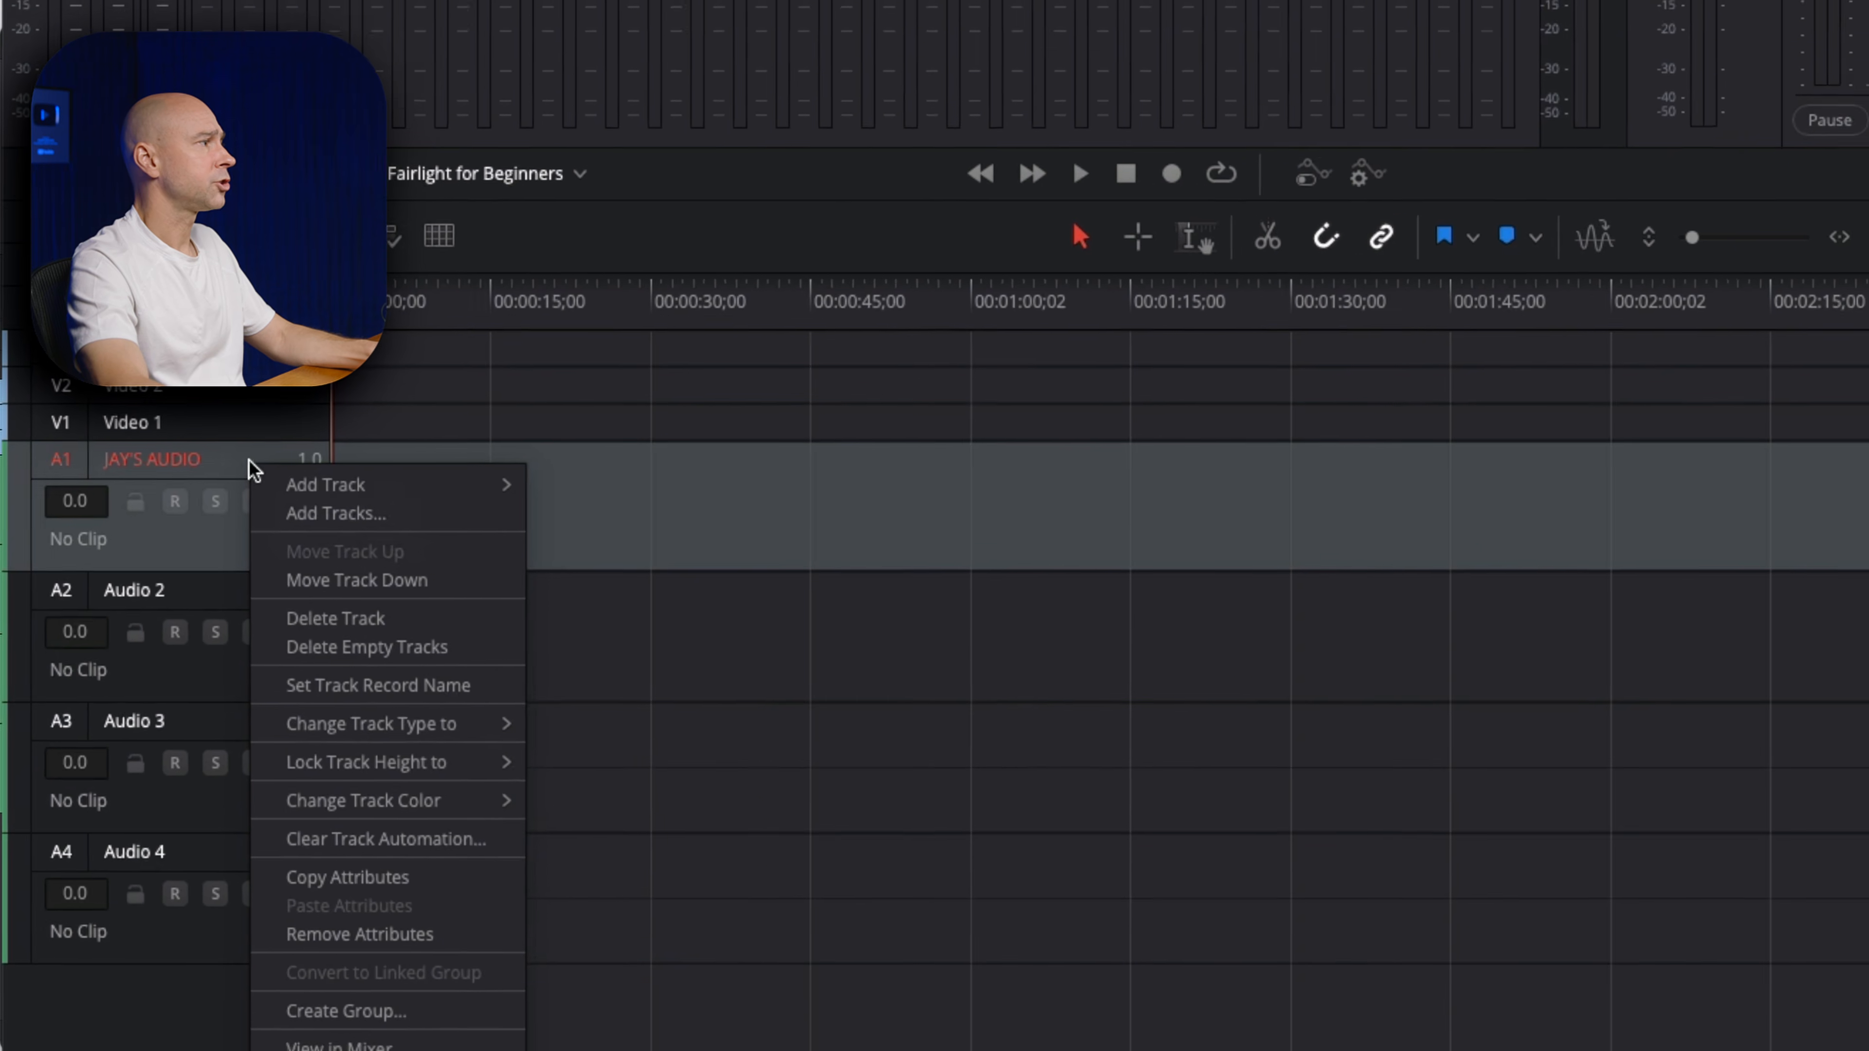
mouse_move(324, 653)
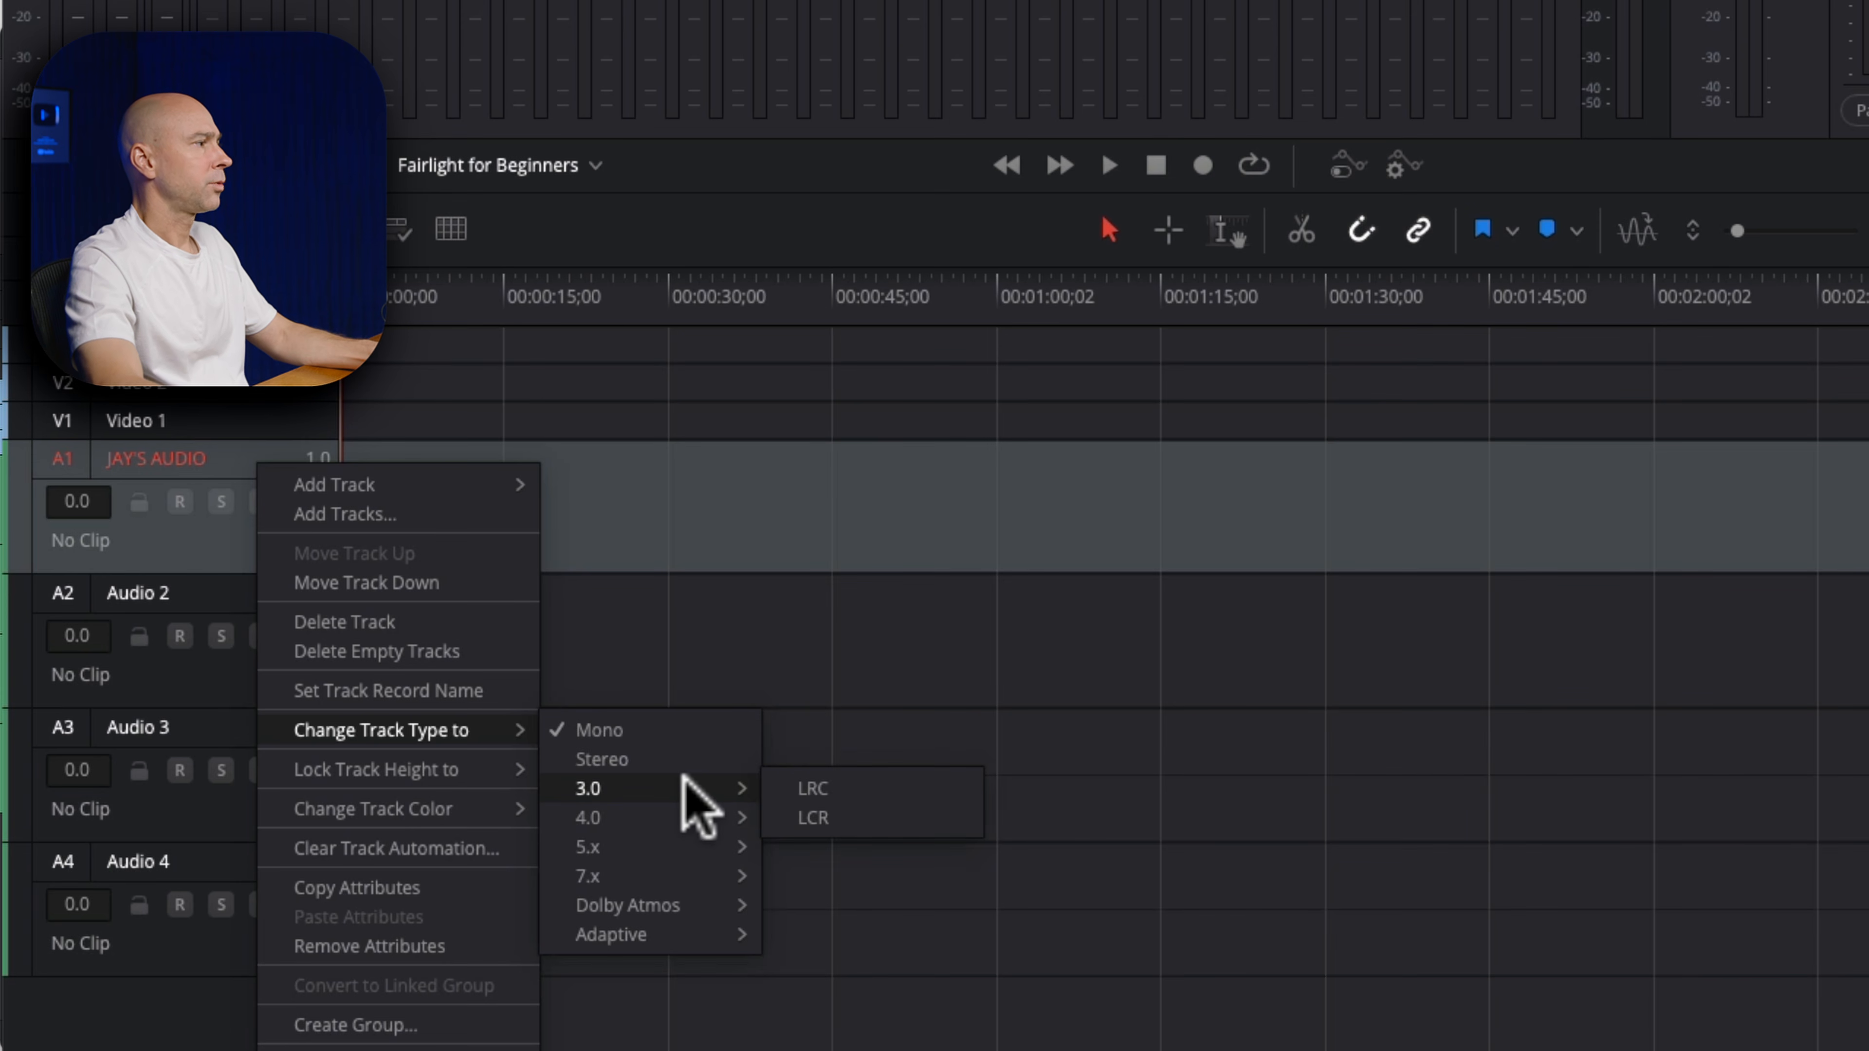
mouse_move(681, 809)
mouse_move(679, 843)
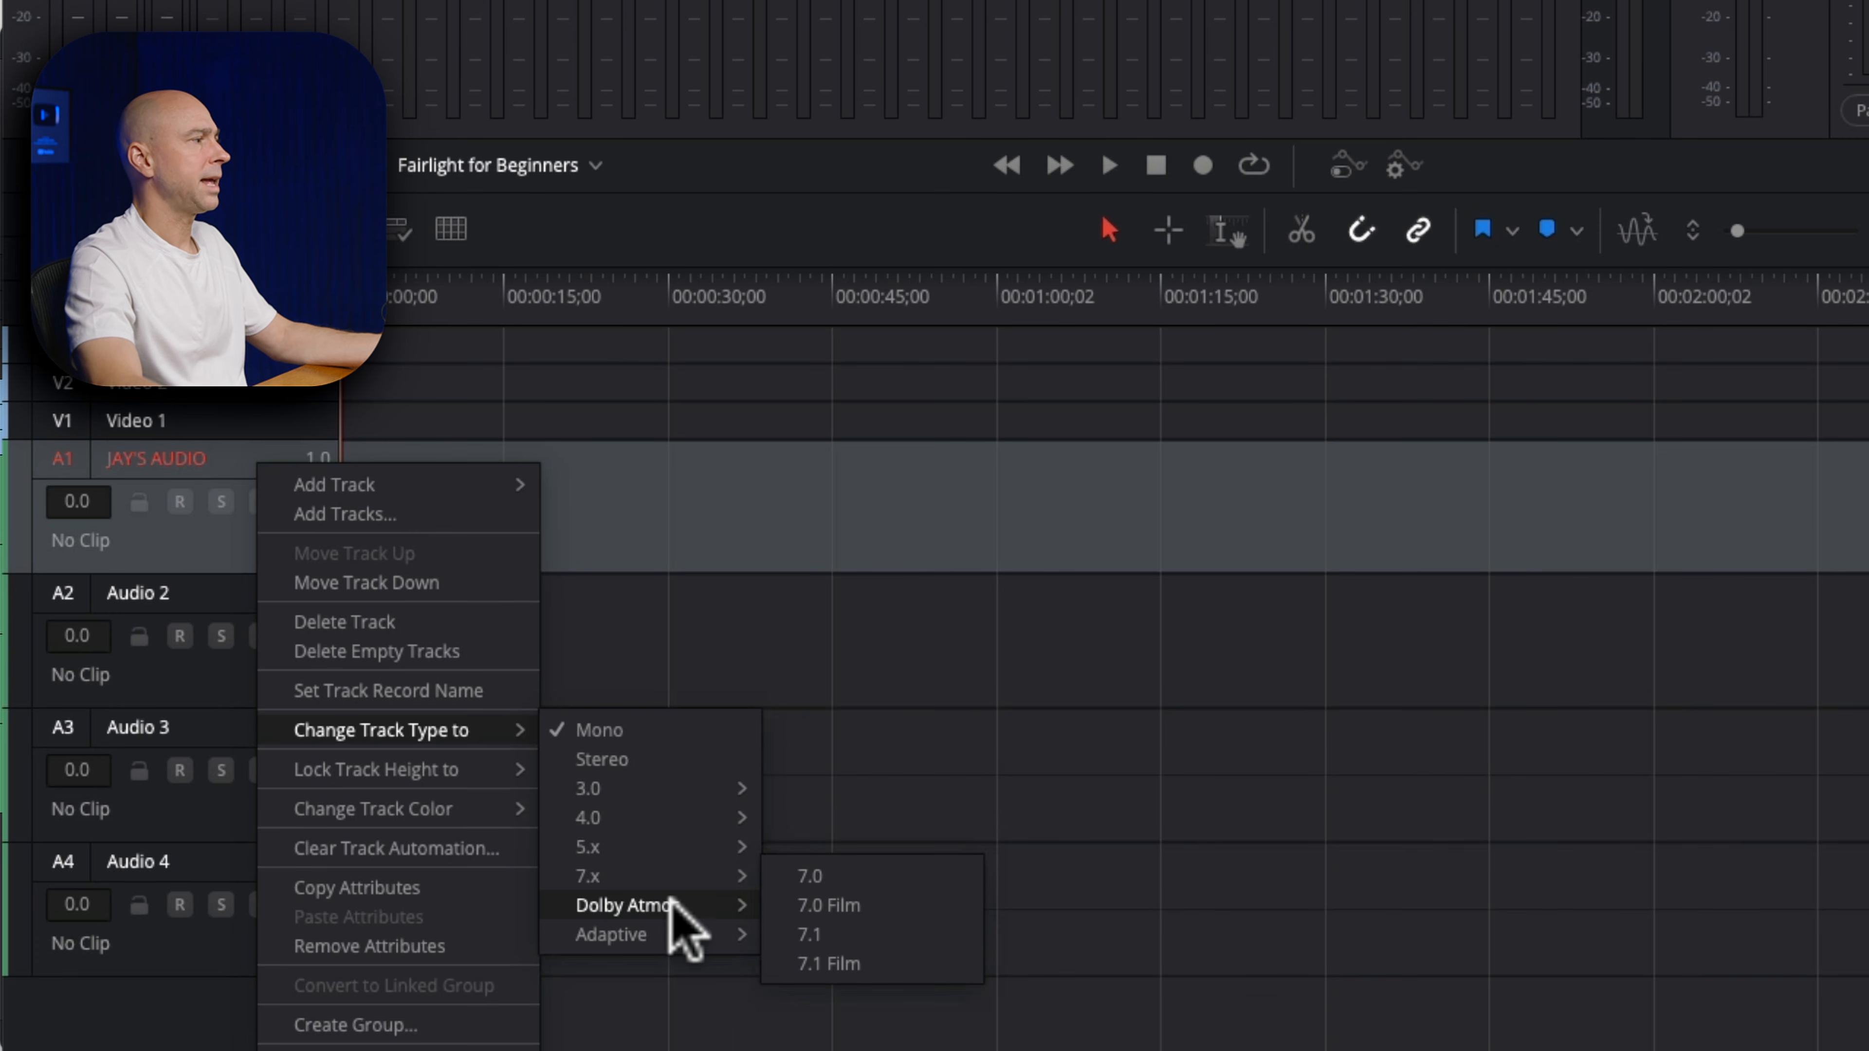
mouse_move(677, 932)
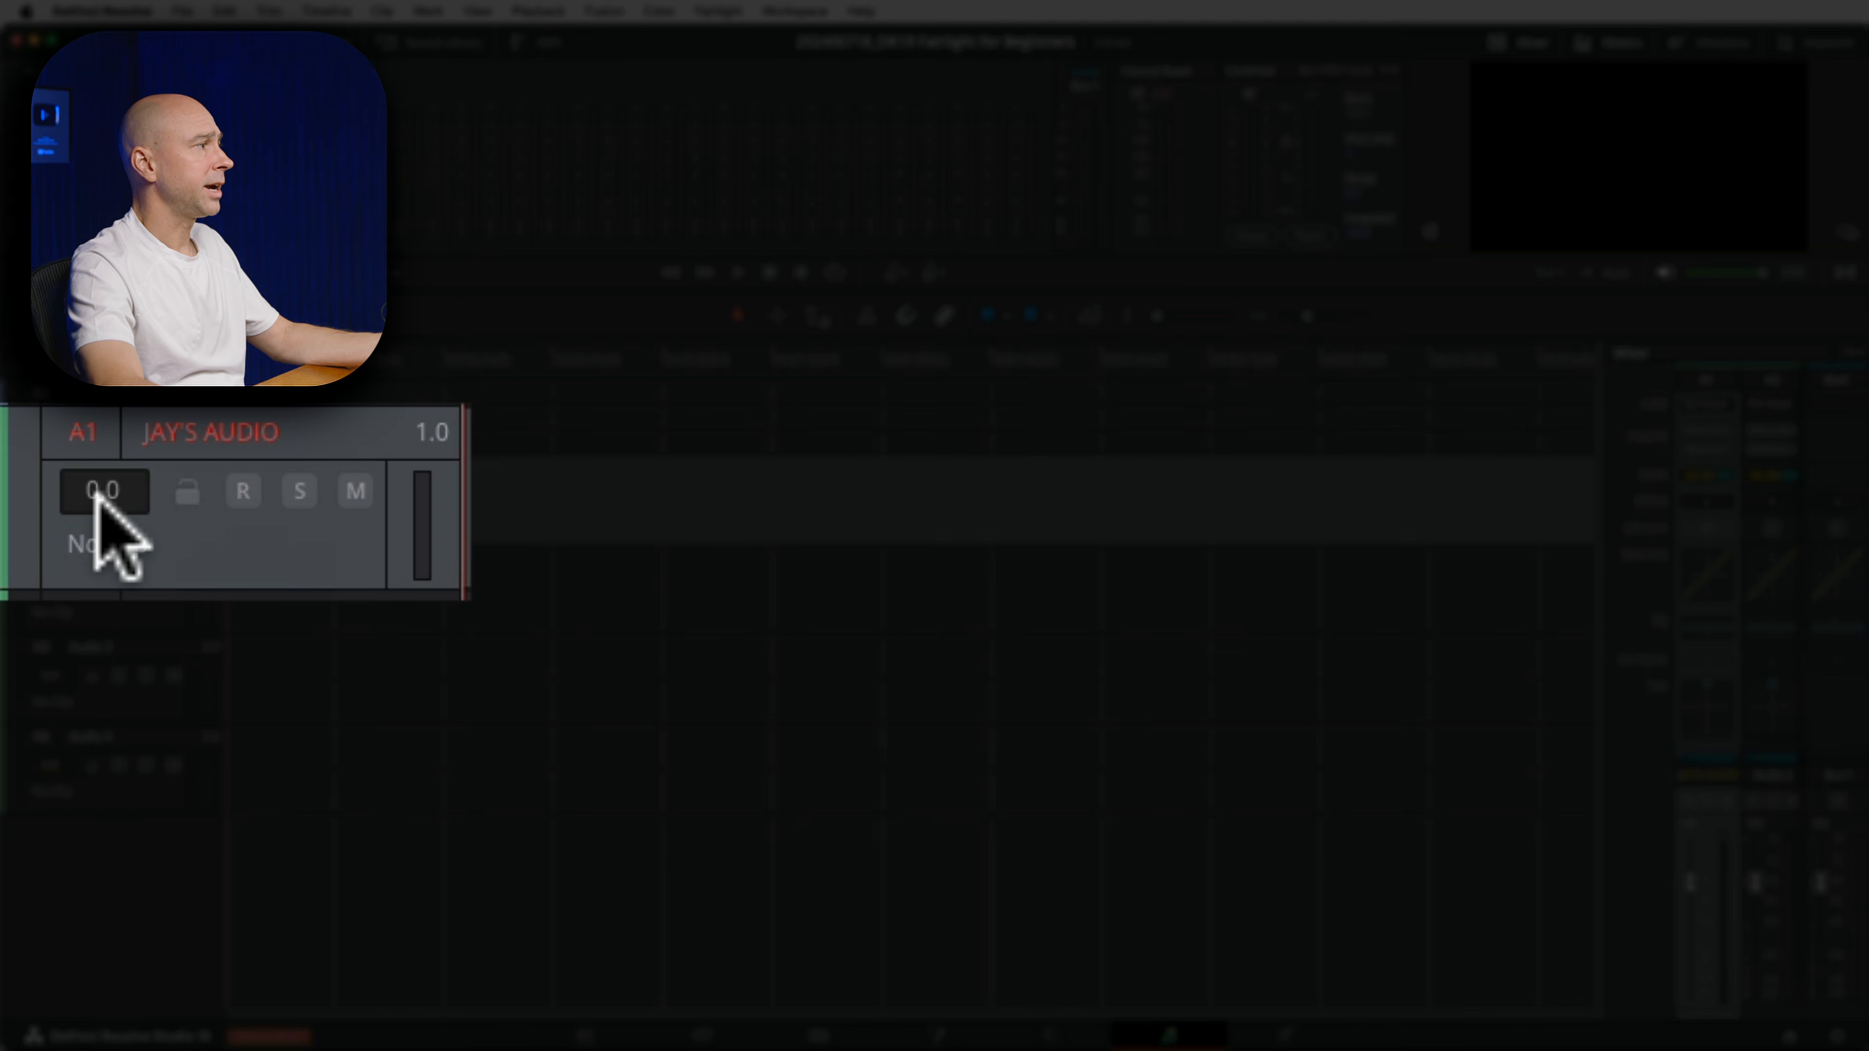
Try changing track A1's volume with the track header value and the mixer fader, and reset it to 0.0.
left_click_drag(95, 491, 379, 497)
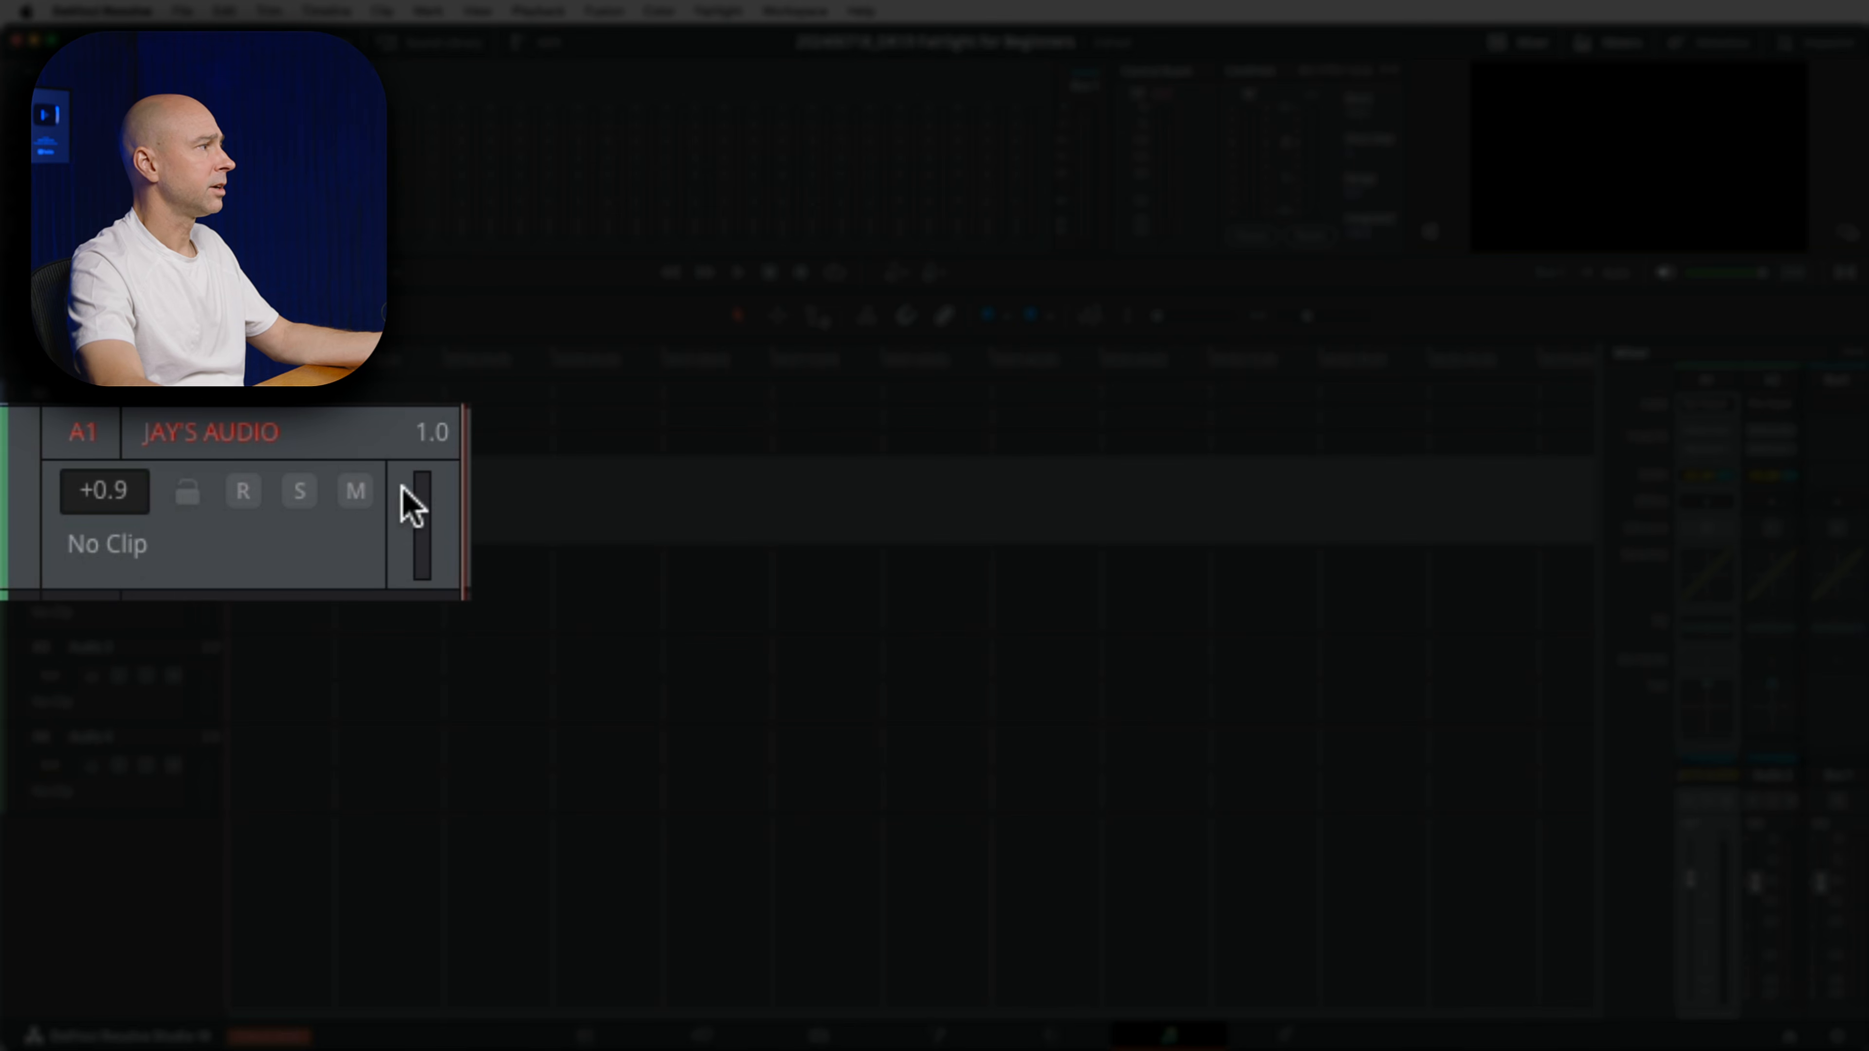
left_click_drag(118, 557, 68, 422)
mouse_move(1681, 857)
left_mouse_down()
mouse_move(1679, 827)
mouse_move(1685, 919)
mouse_move(1678, 877)
left_mouse_up()
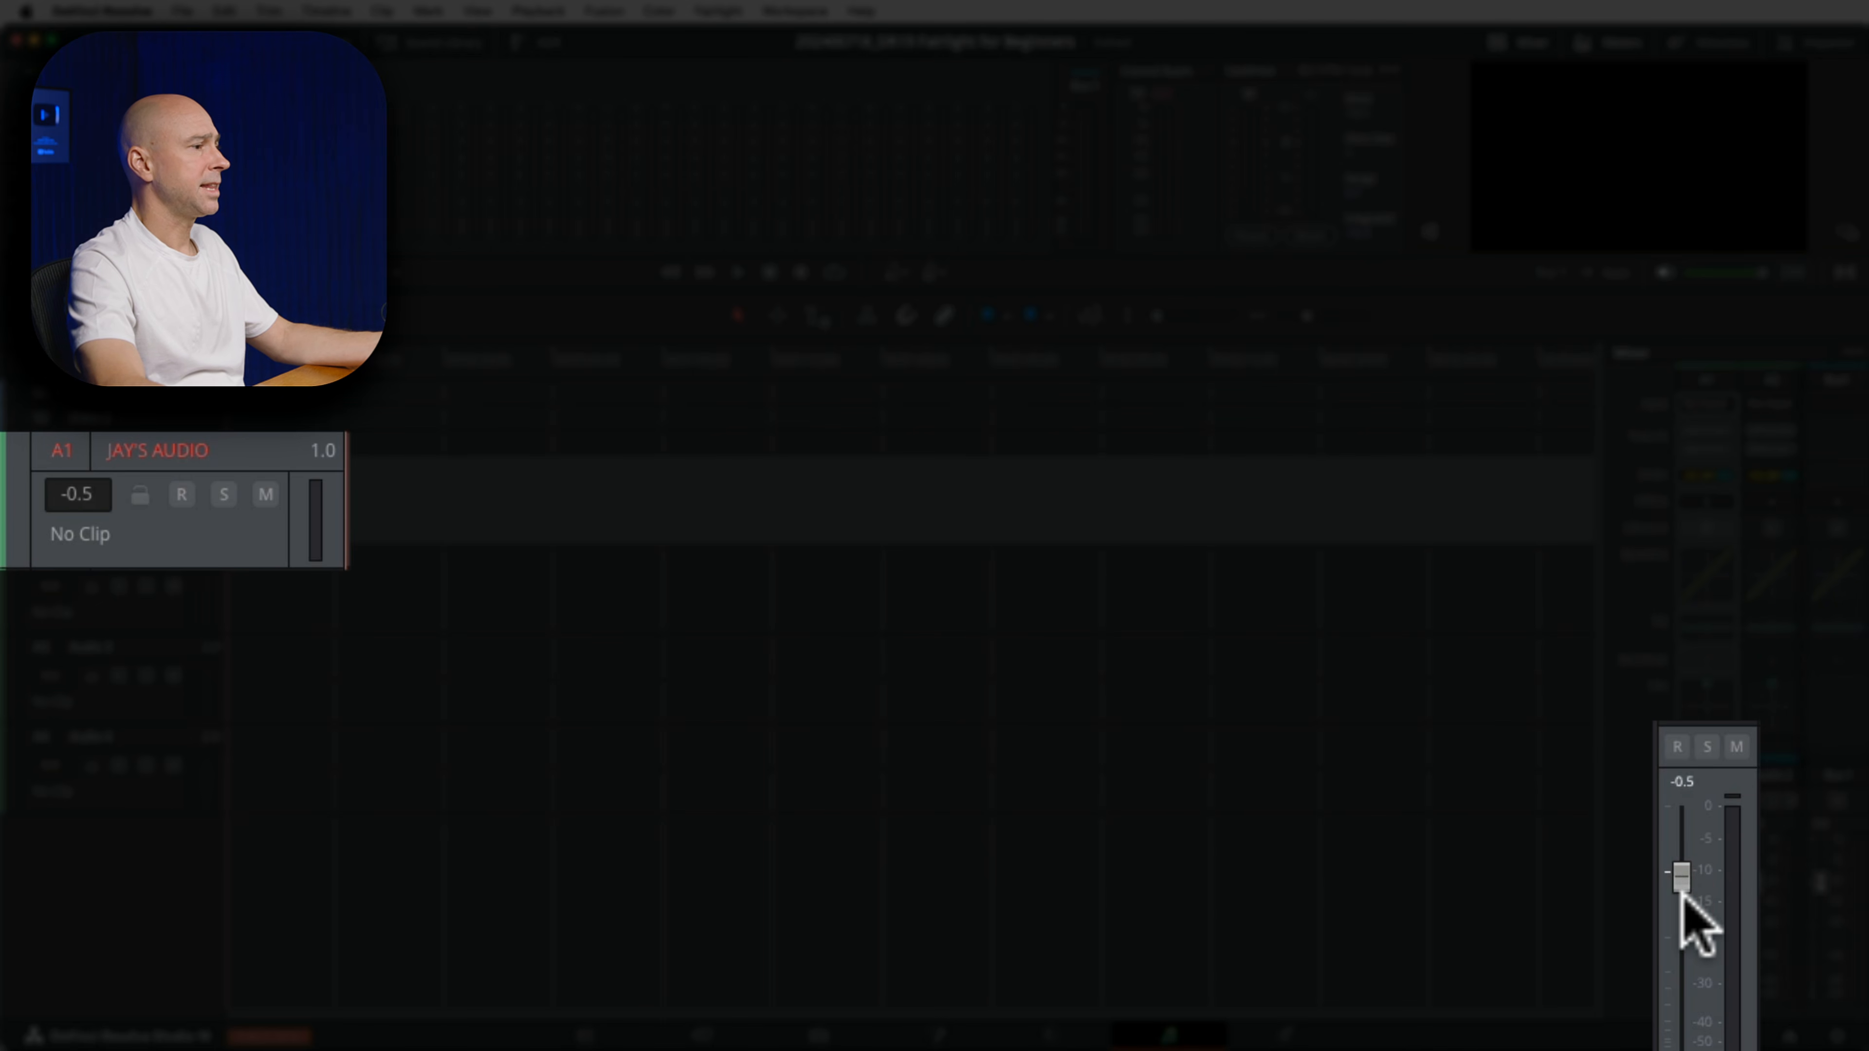
double_click(1679, 886)
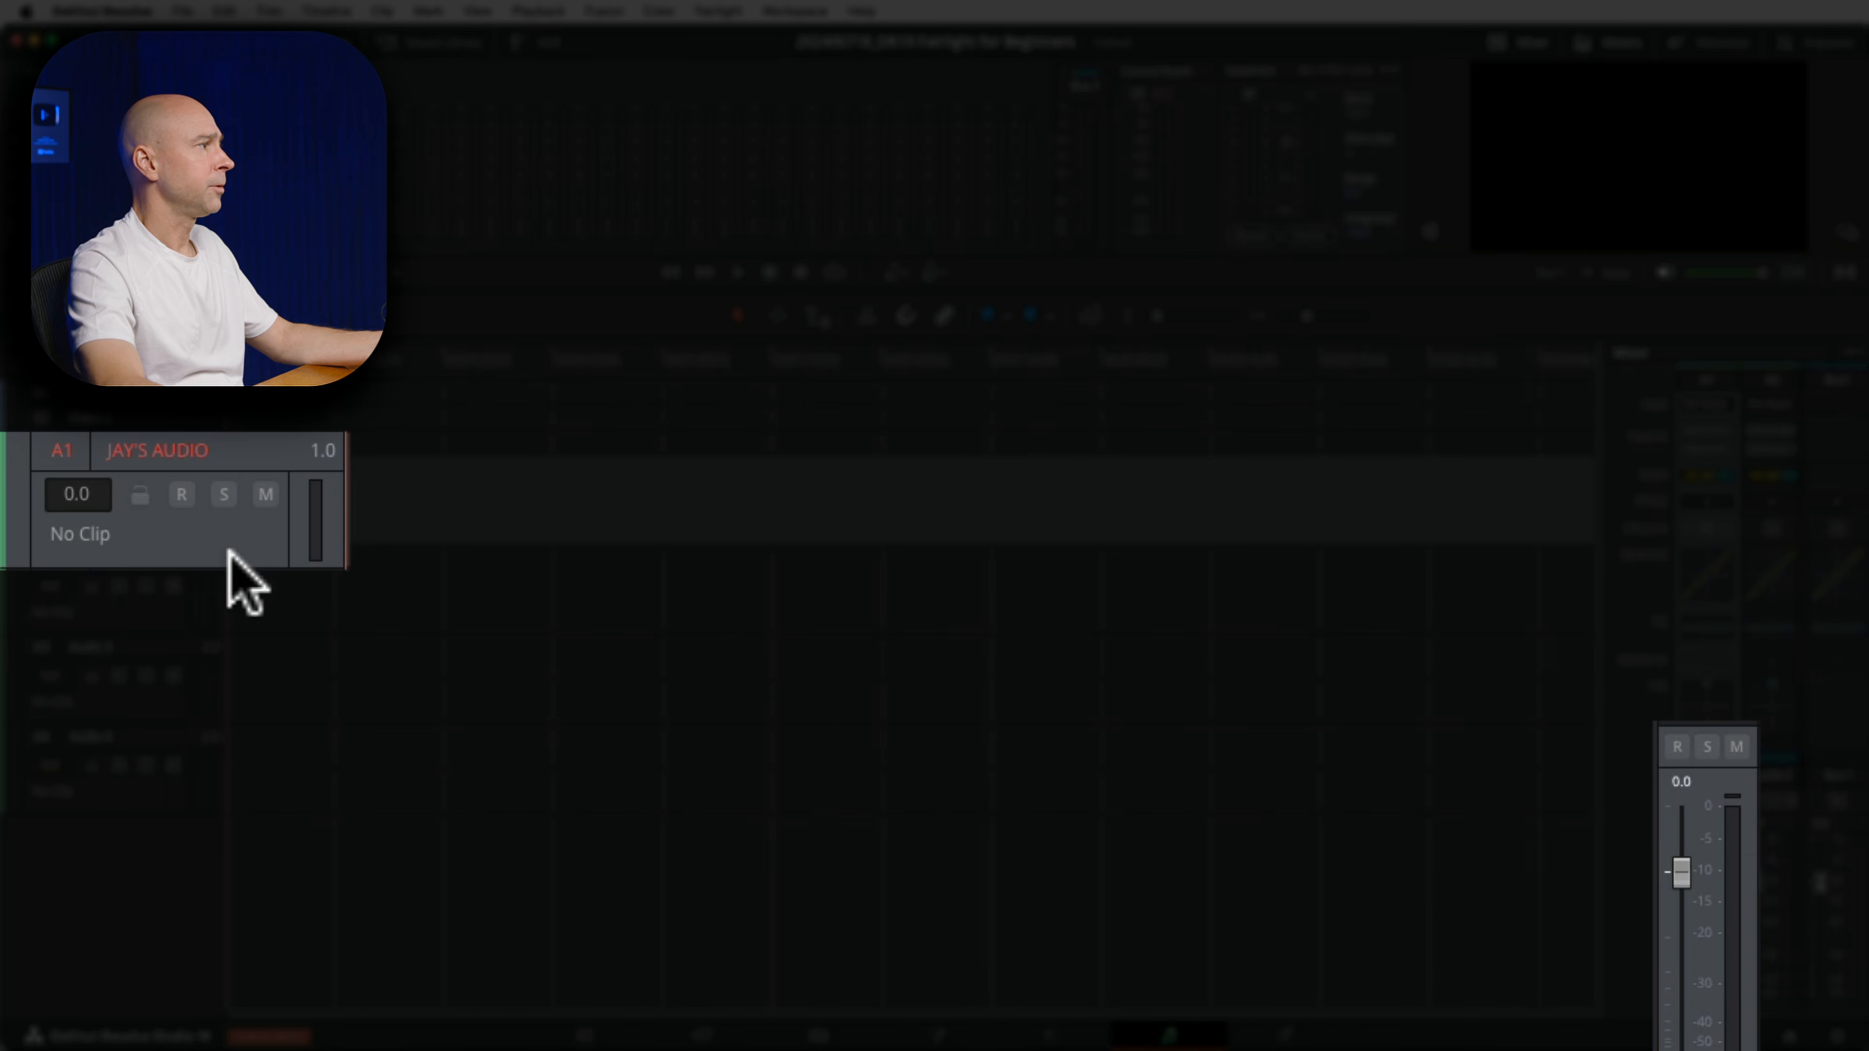
Lock and unlock track A1 and try to arm it for recording.
left_click(138, 494)
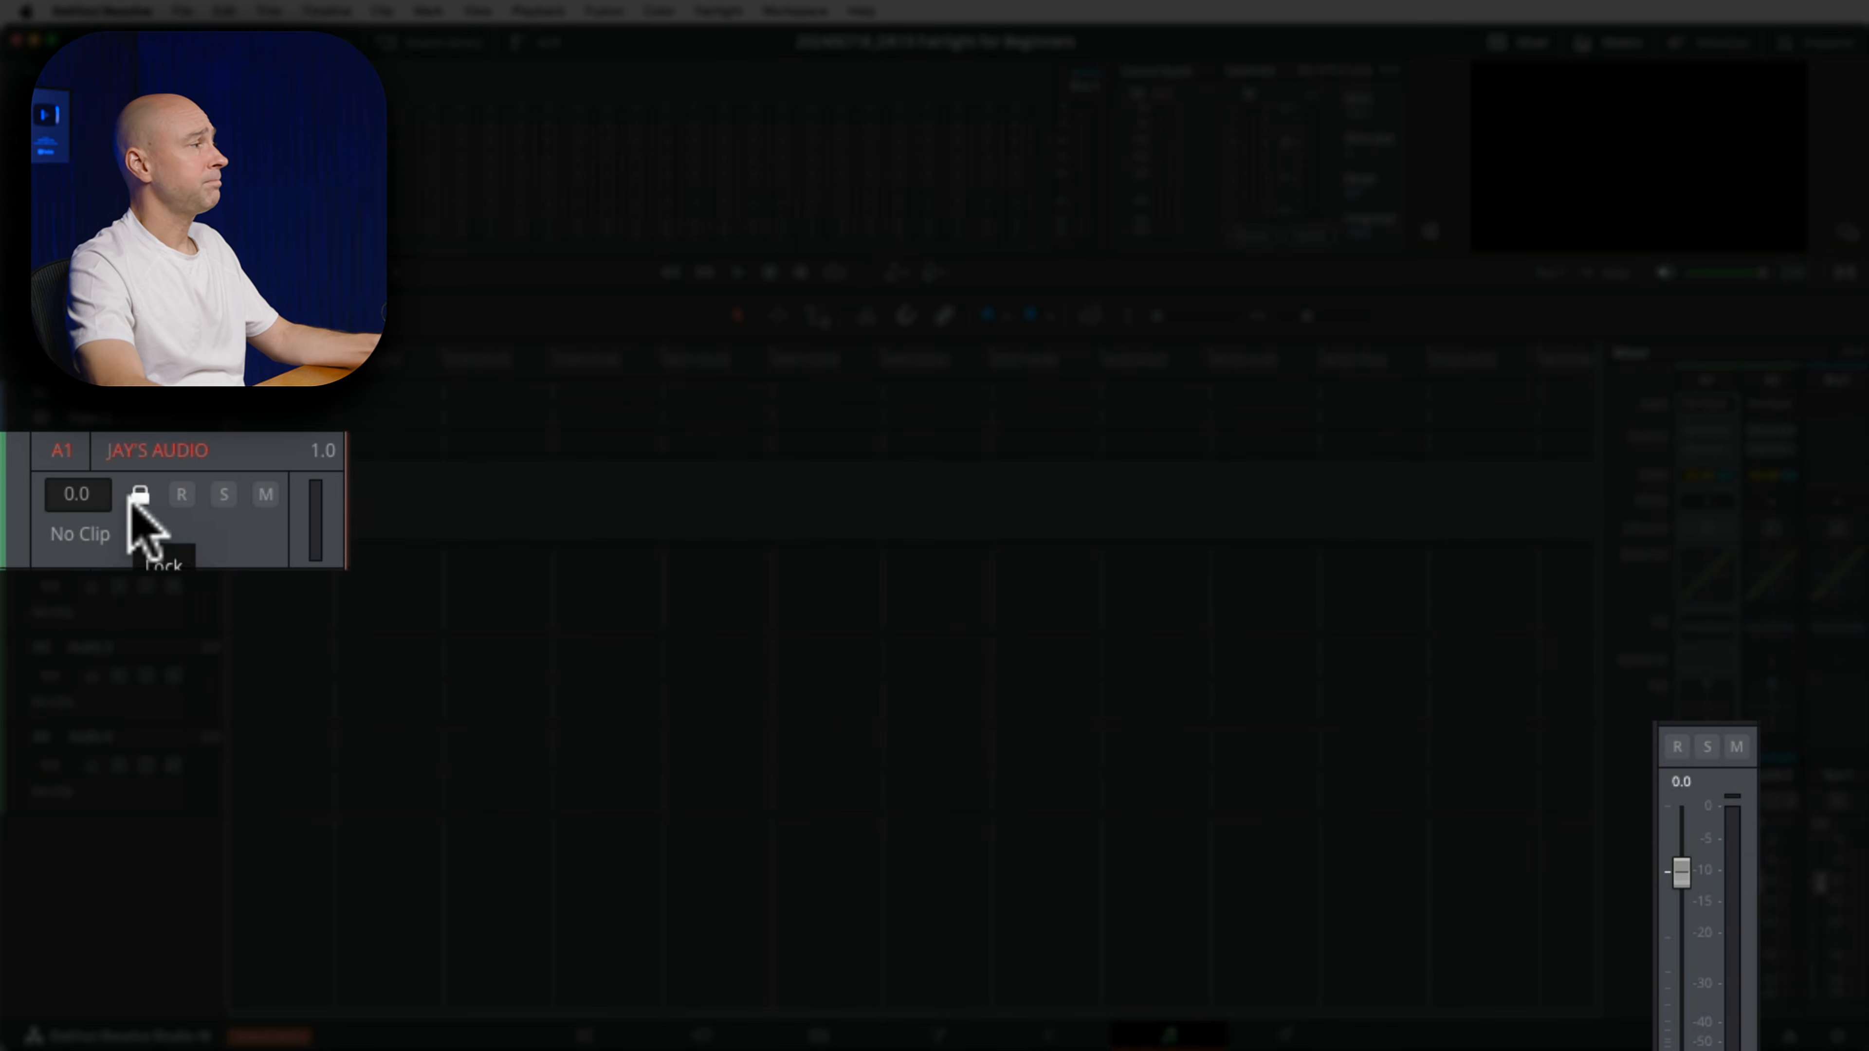
left_click(140, 491)
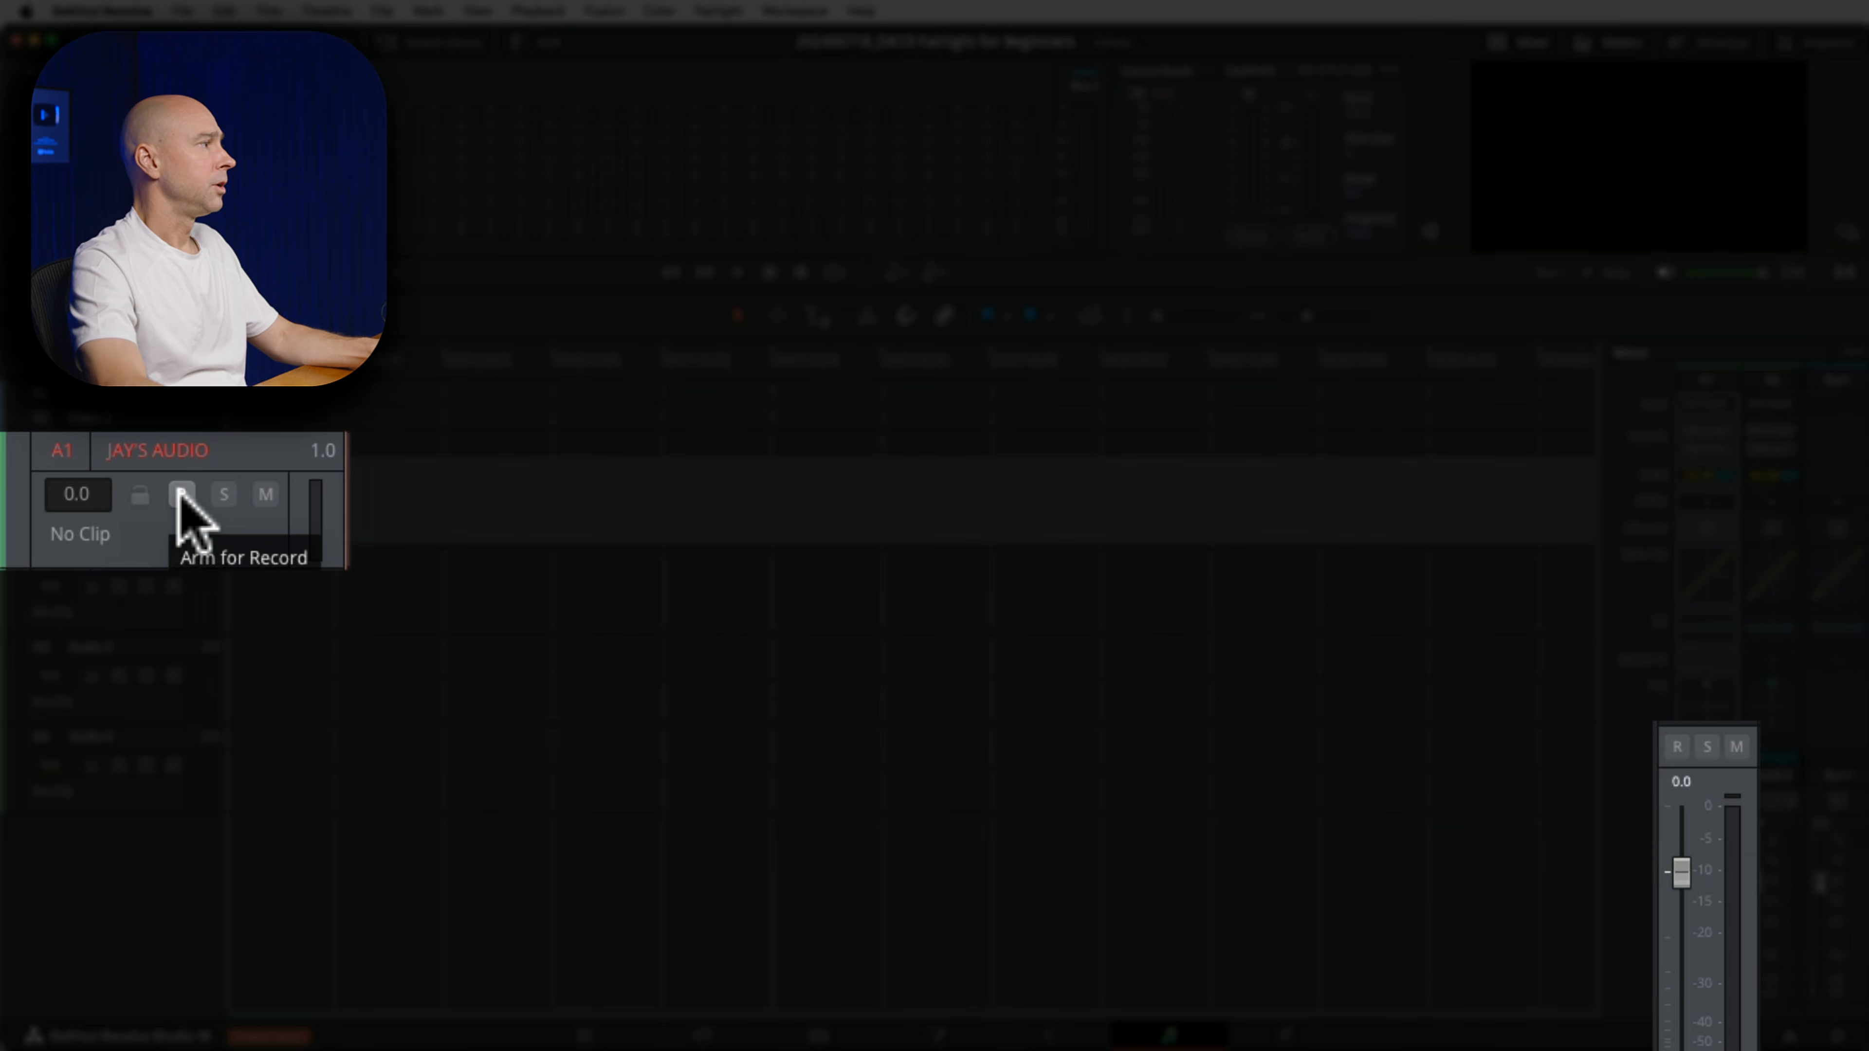
left_click(181, 497)
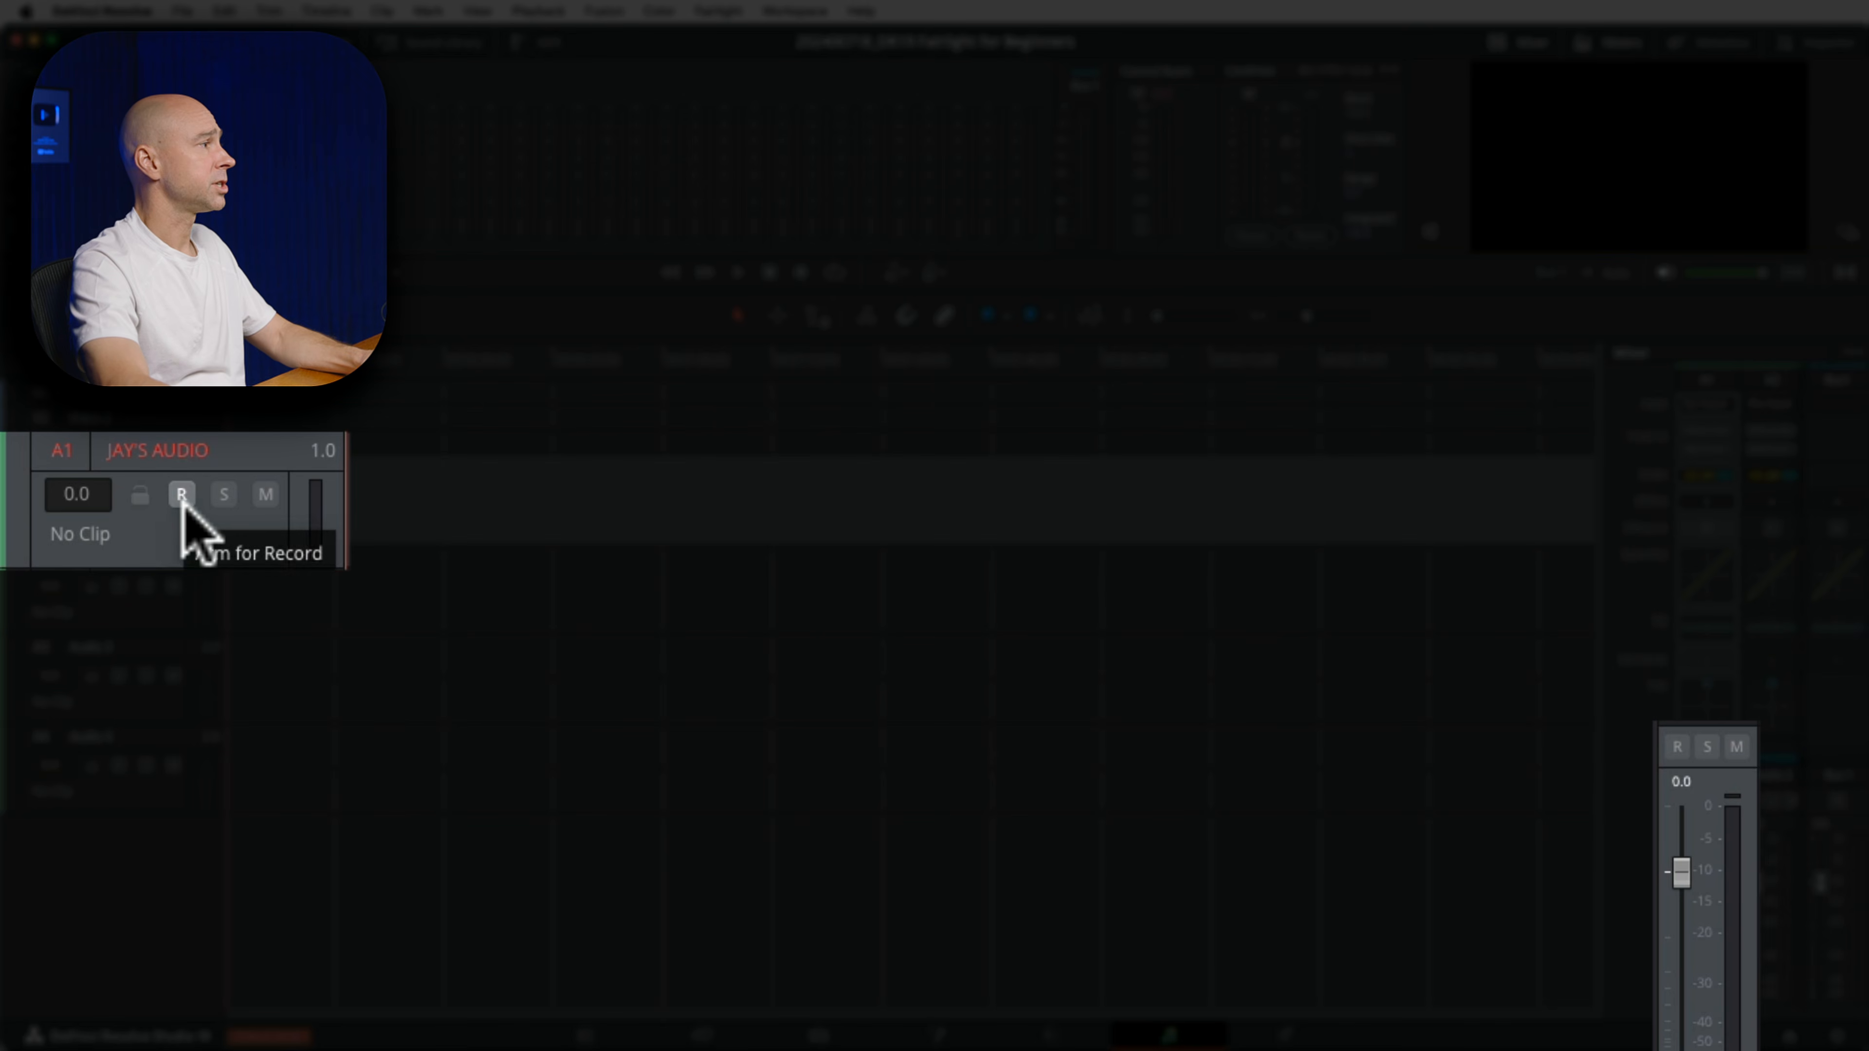
Solo tracks A1 and A3 and clear both solos again.
left_click(223, 493)
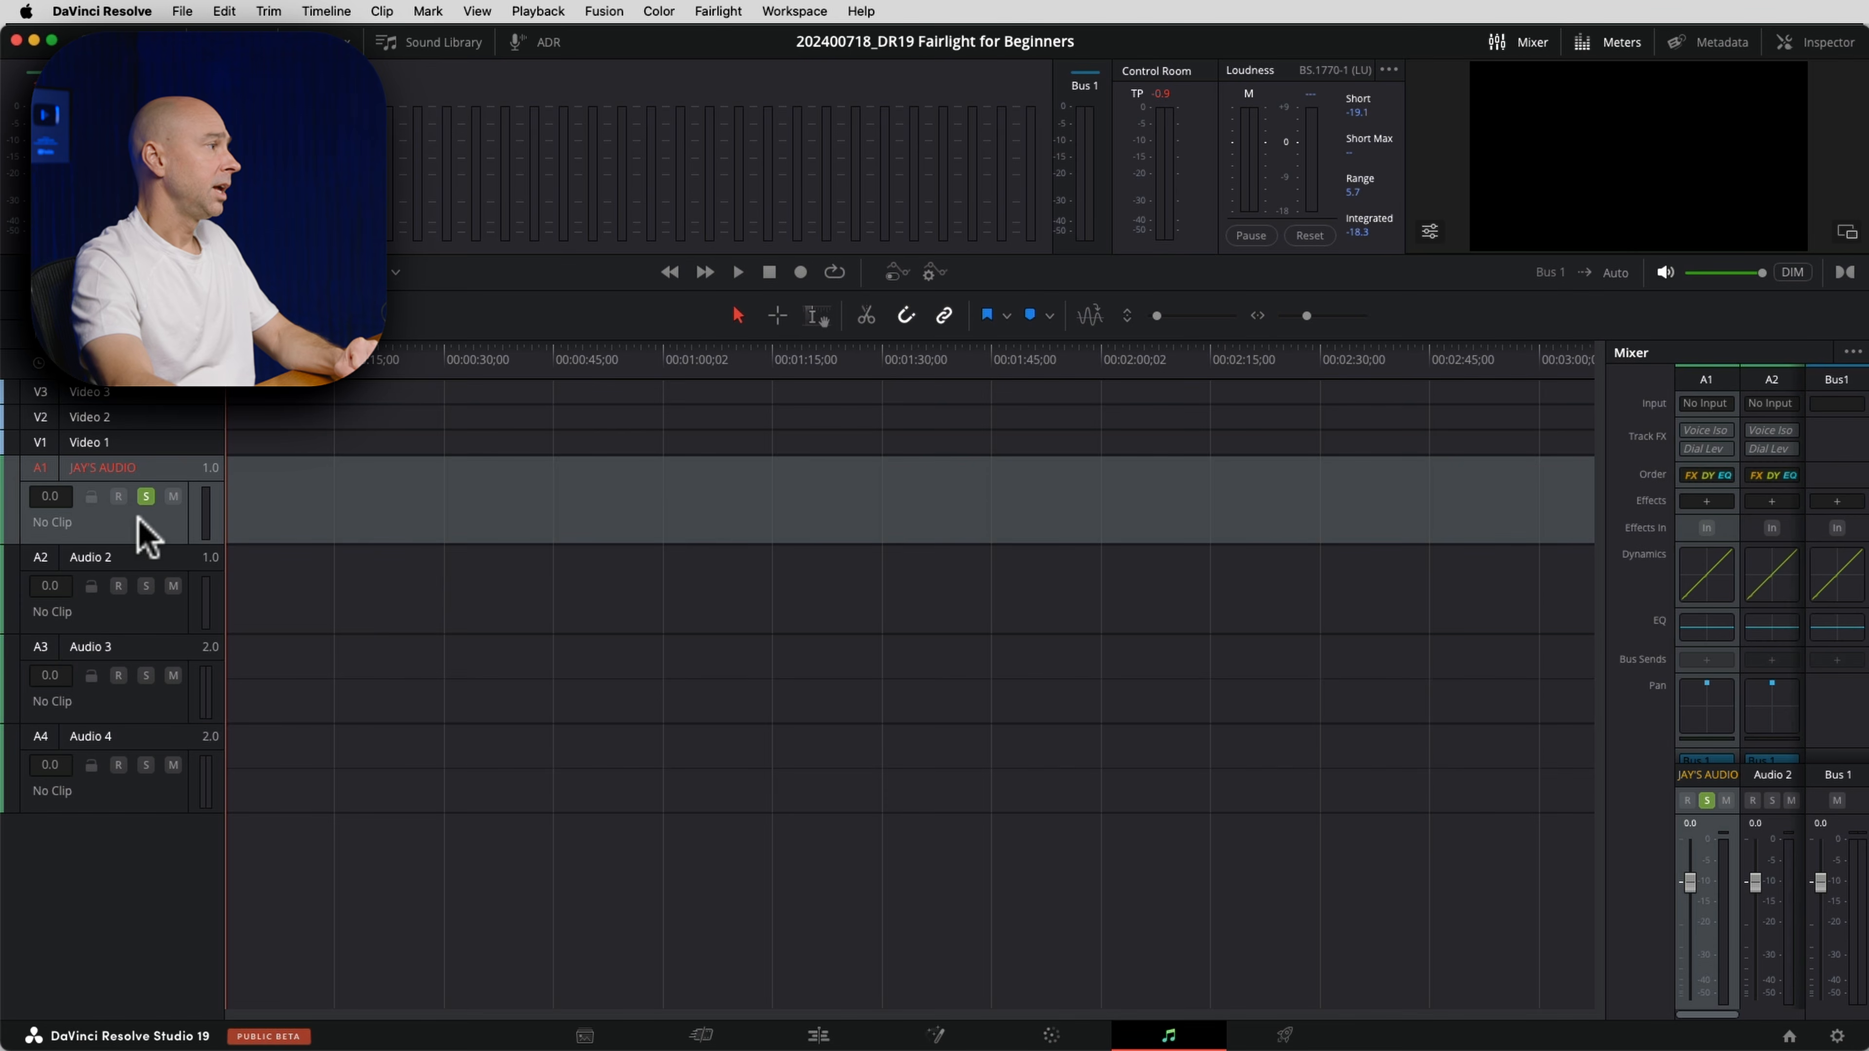
left_click(147, 677)
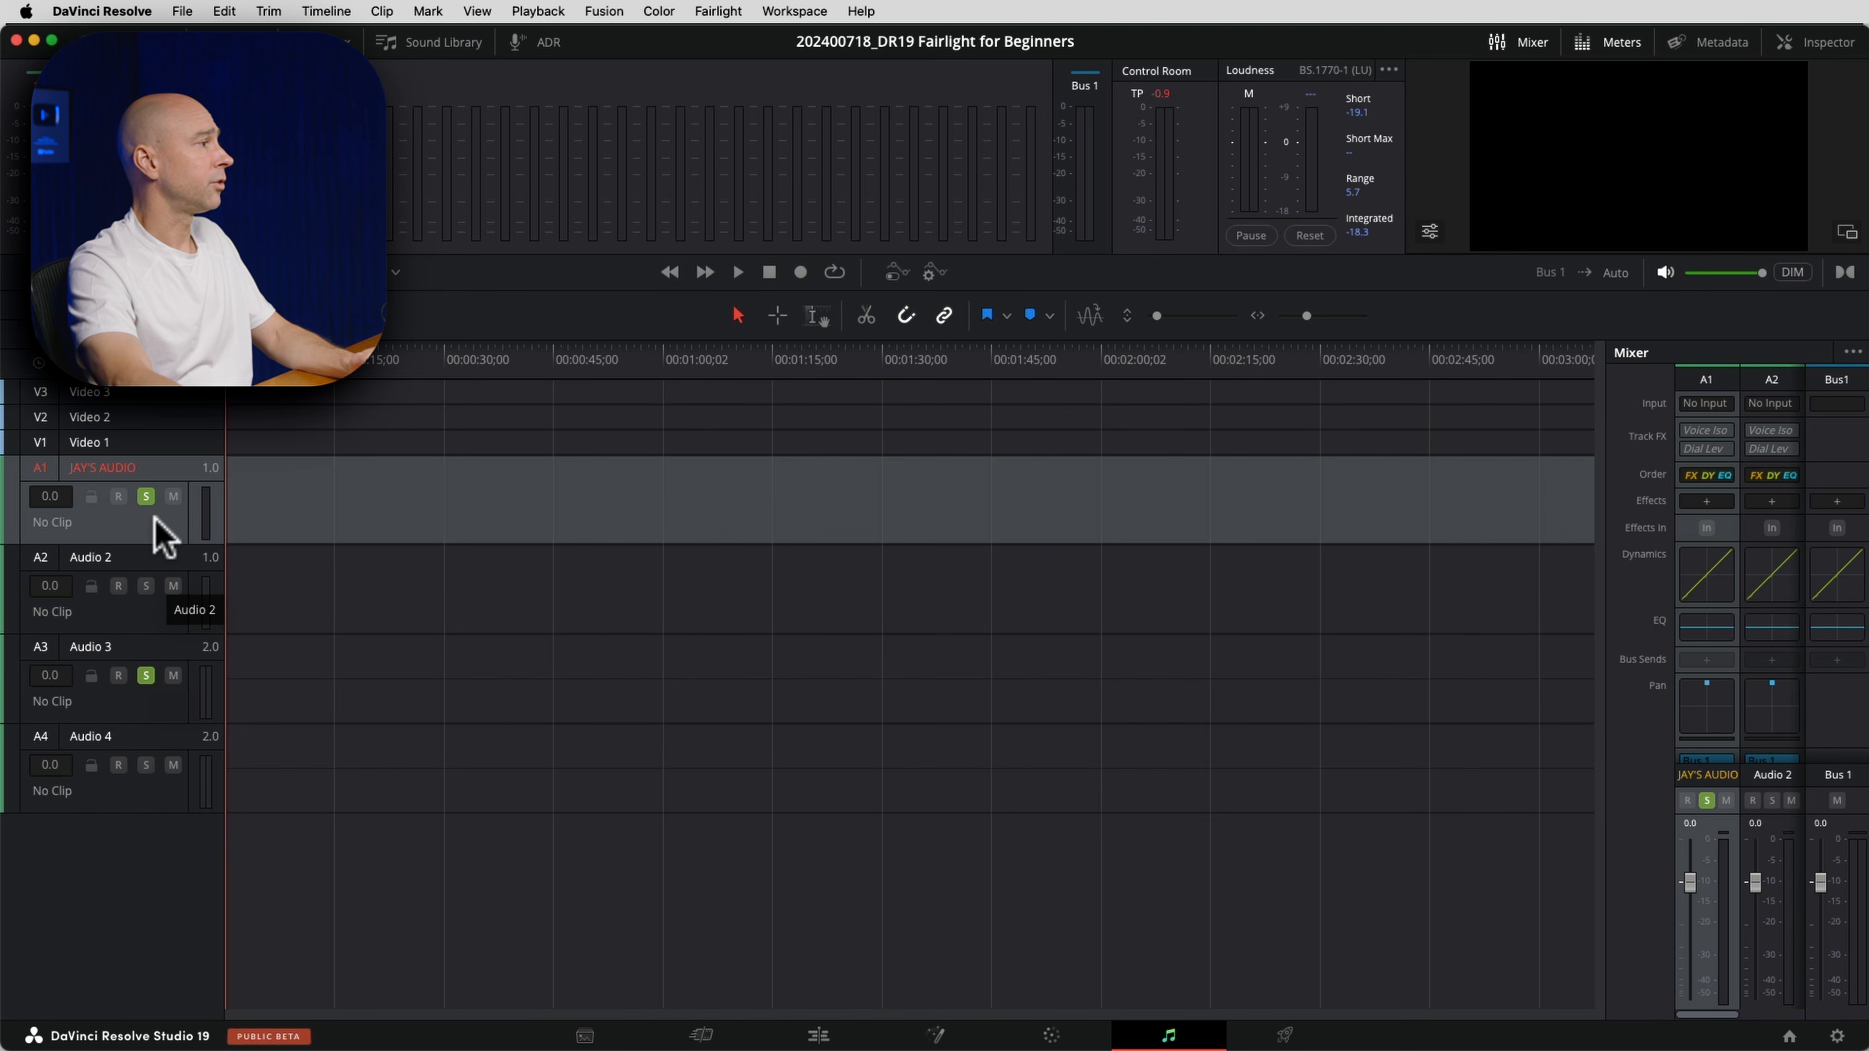
left_click(145, 675)
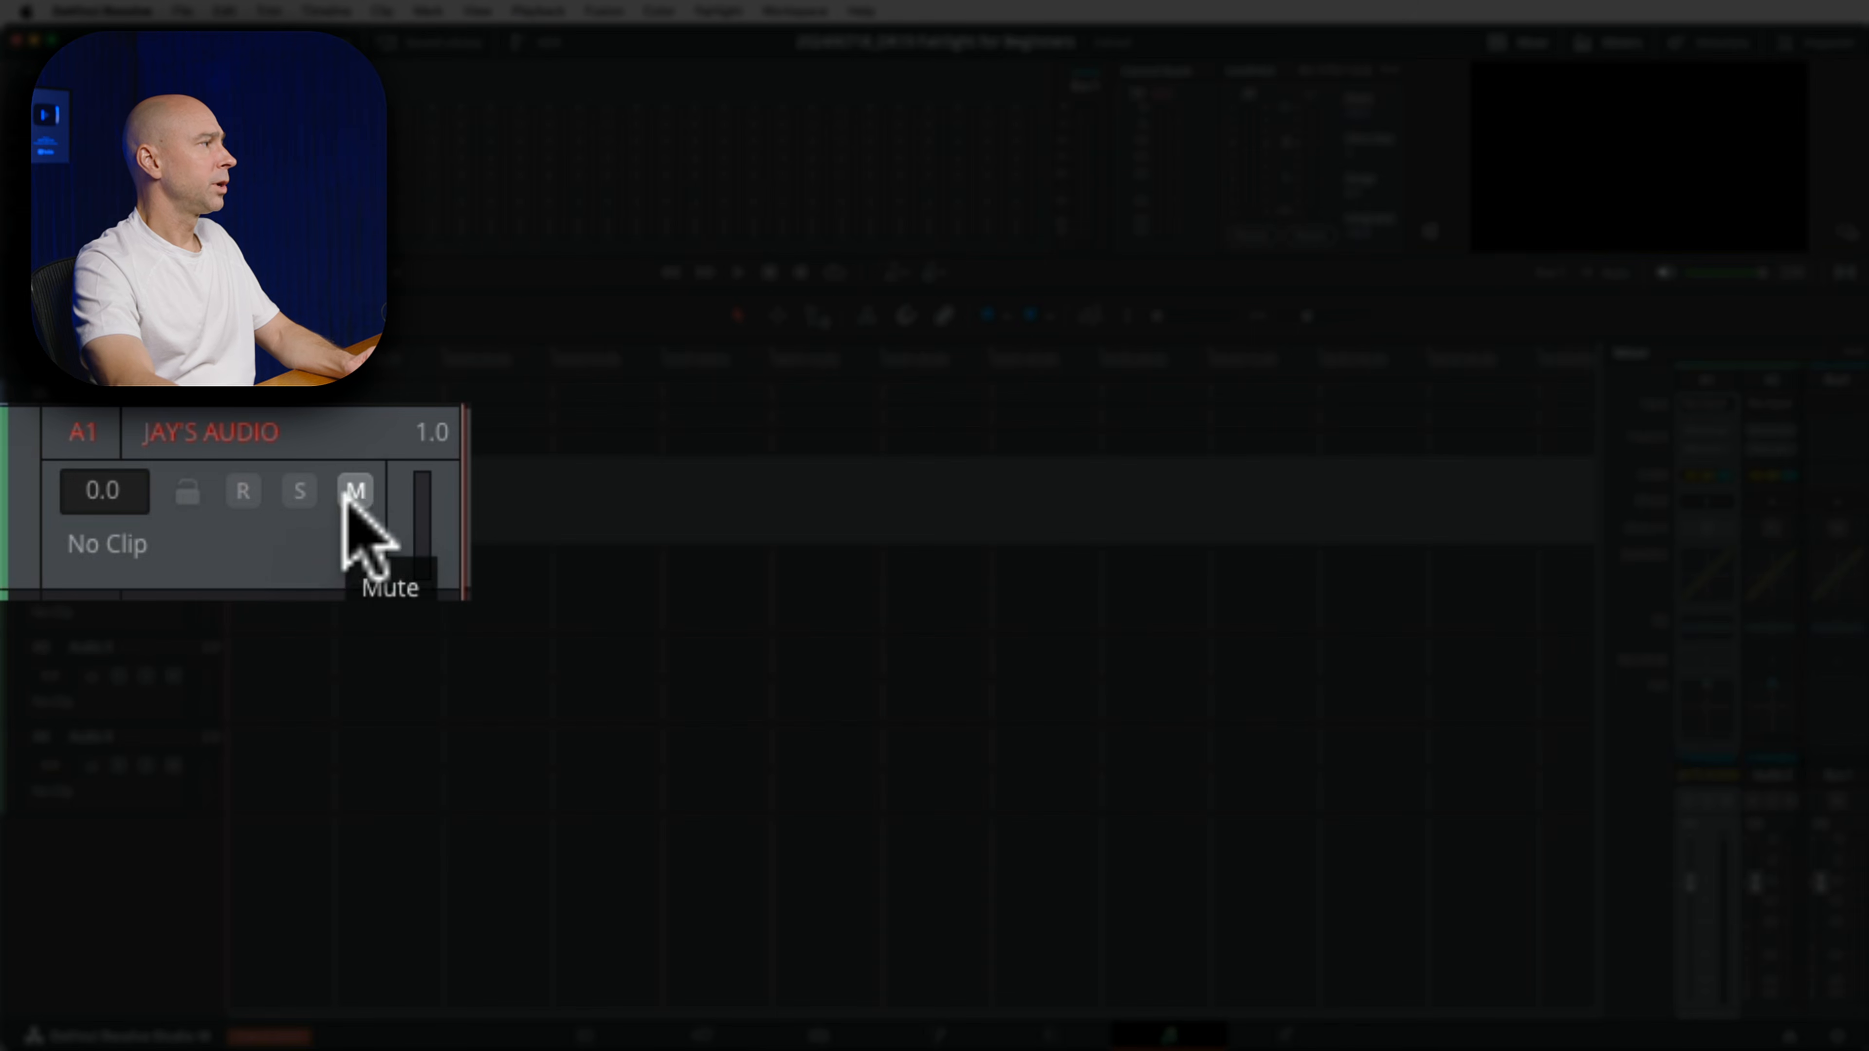
Mute track A1, switch the mute off and on again, and keep the track selected.
left_click(172, 496)
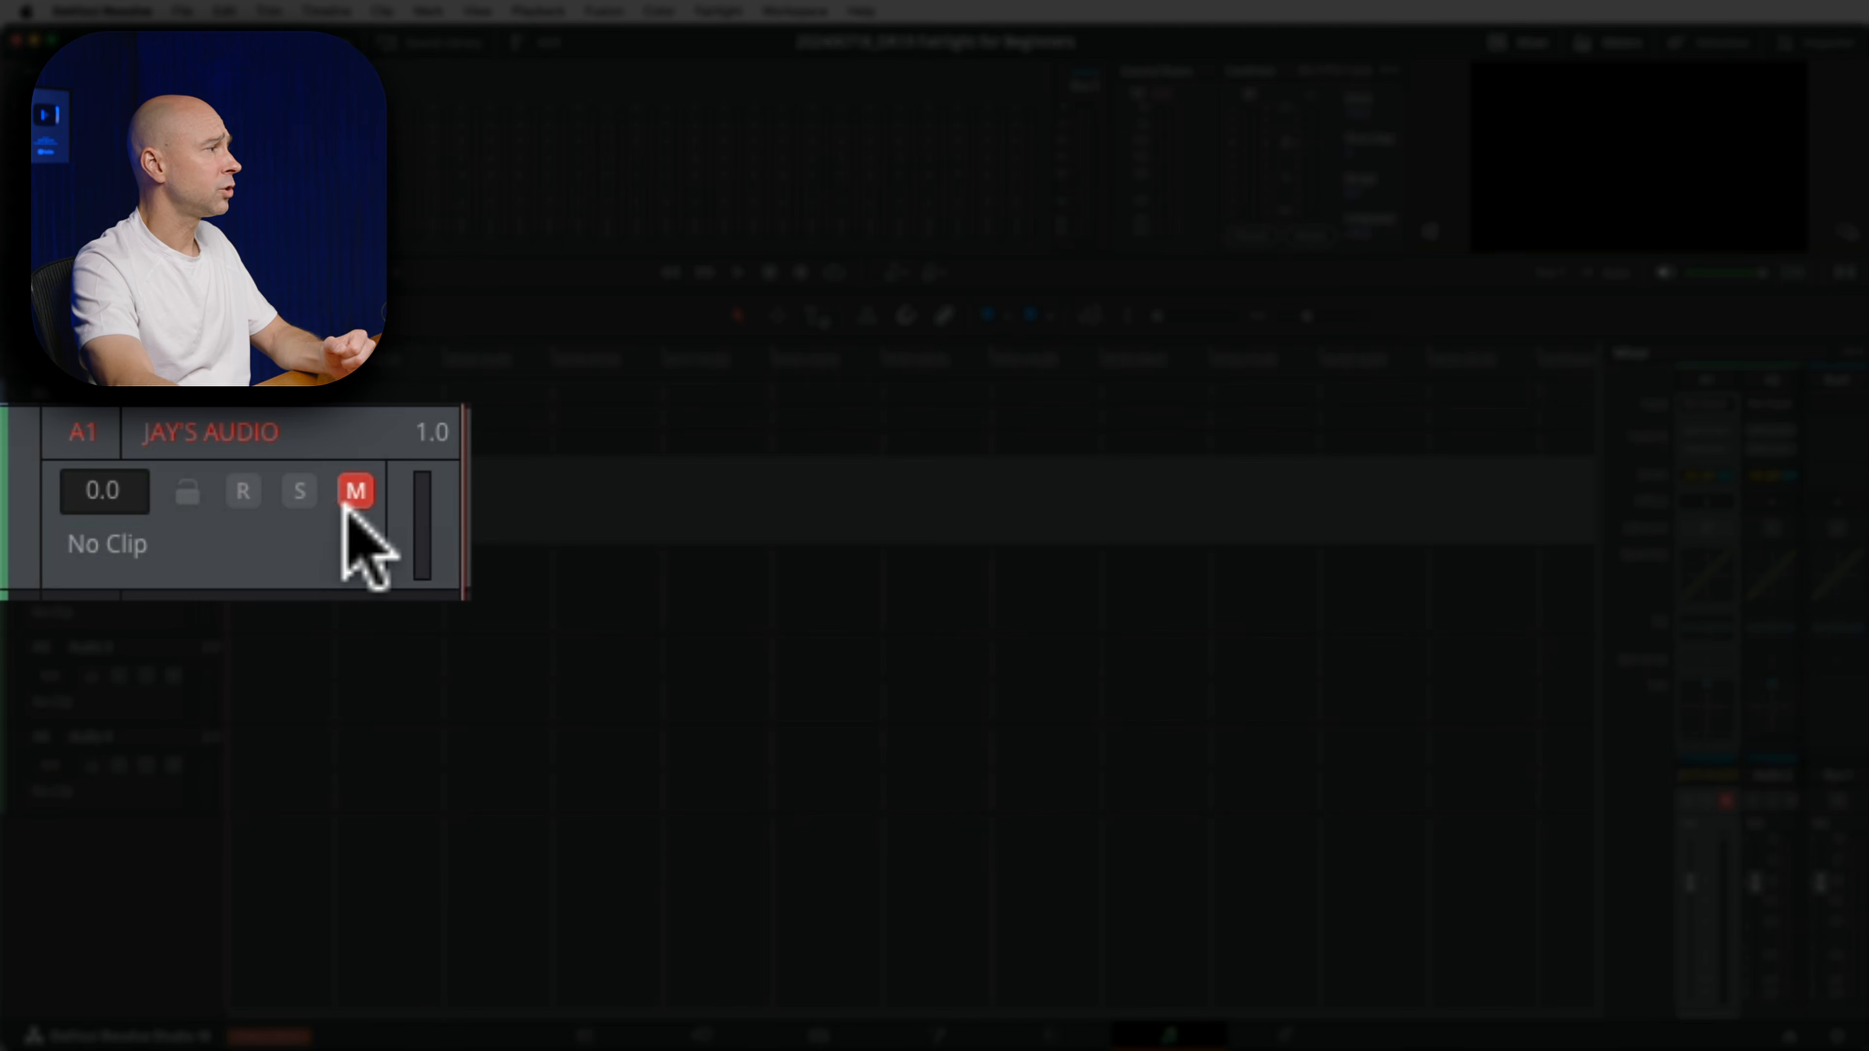
left_click(329, 543)
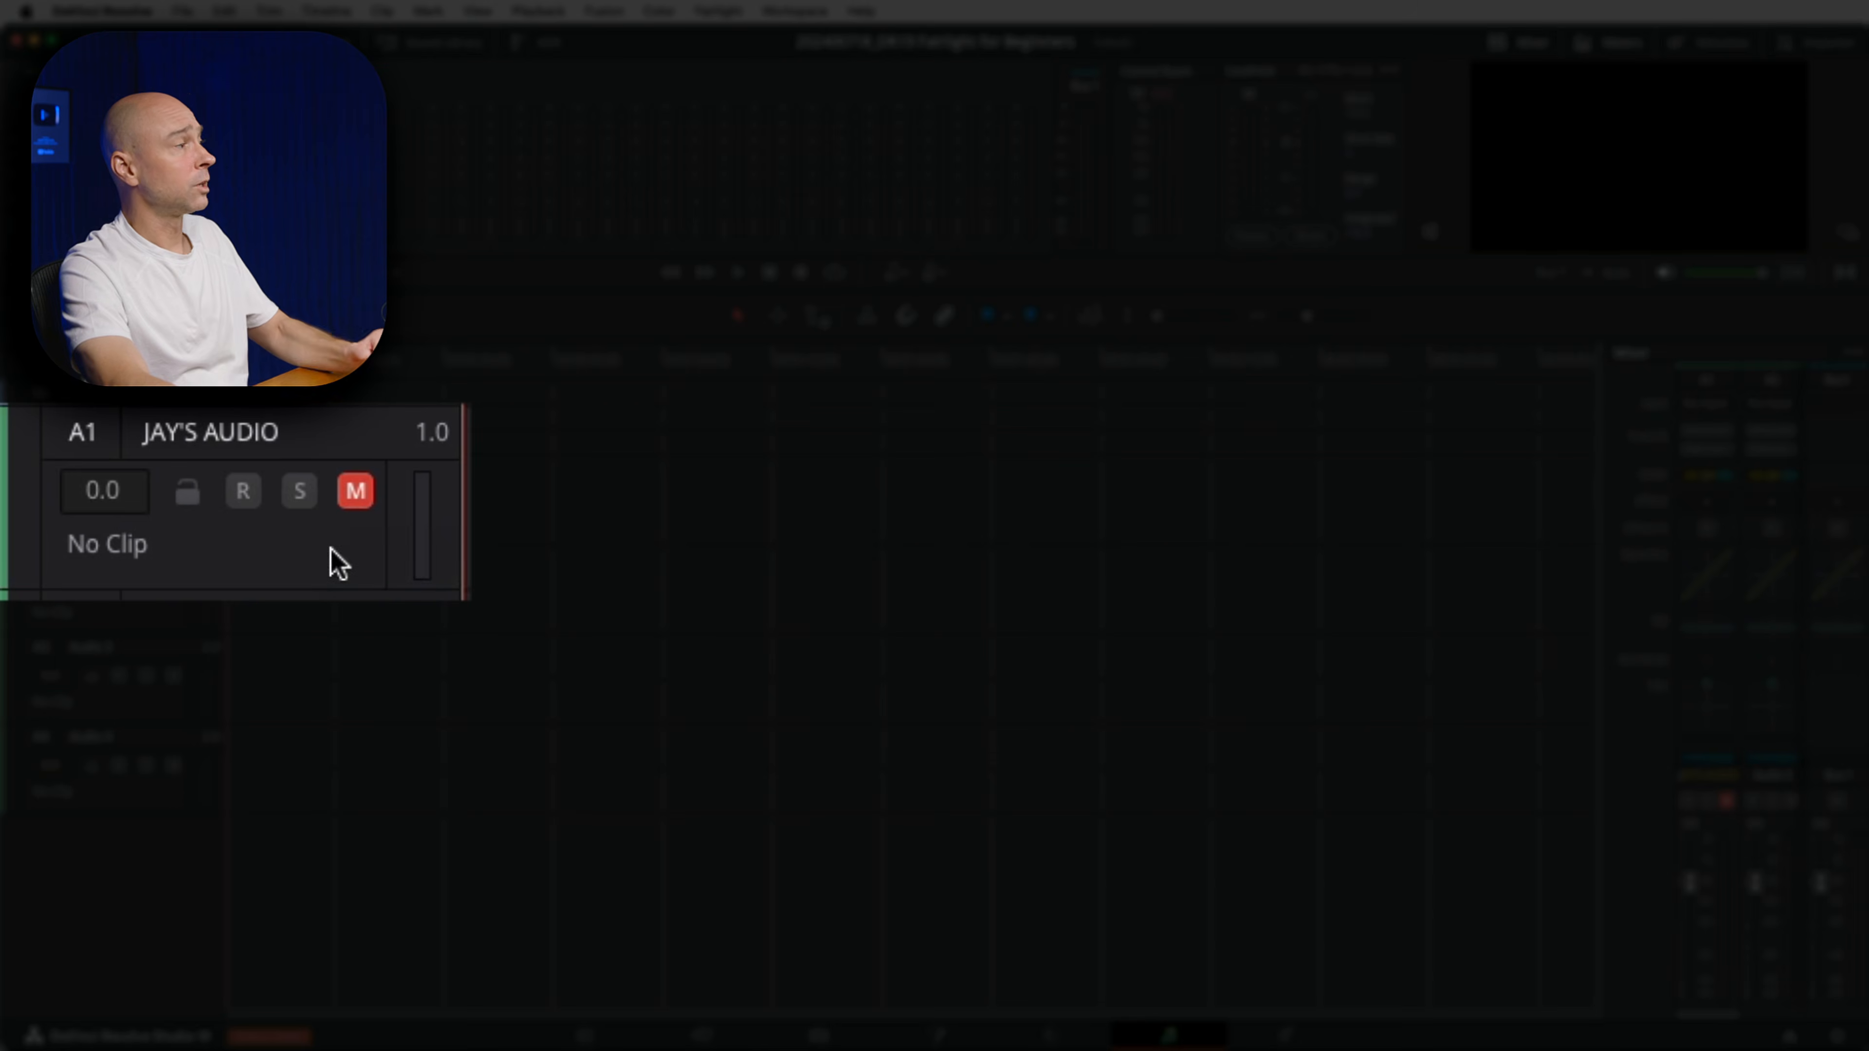
left_click(354, 501)
left_click(355, 491)
left_click(430, 508)
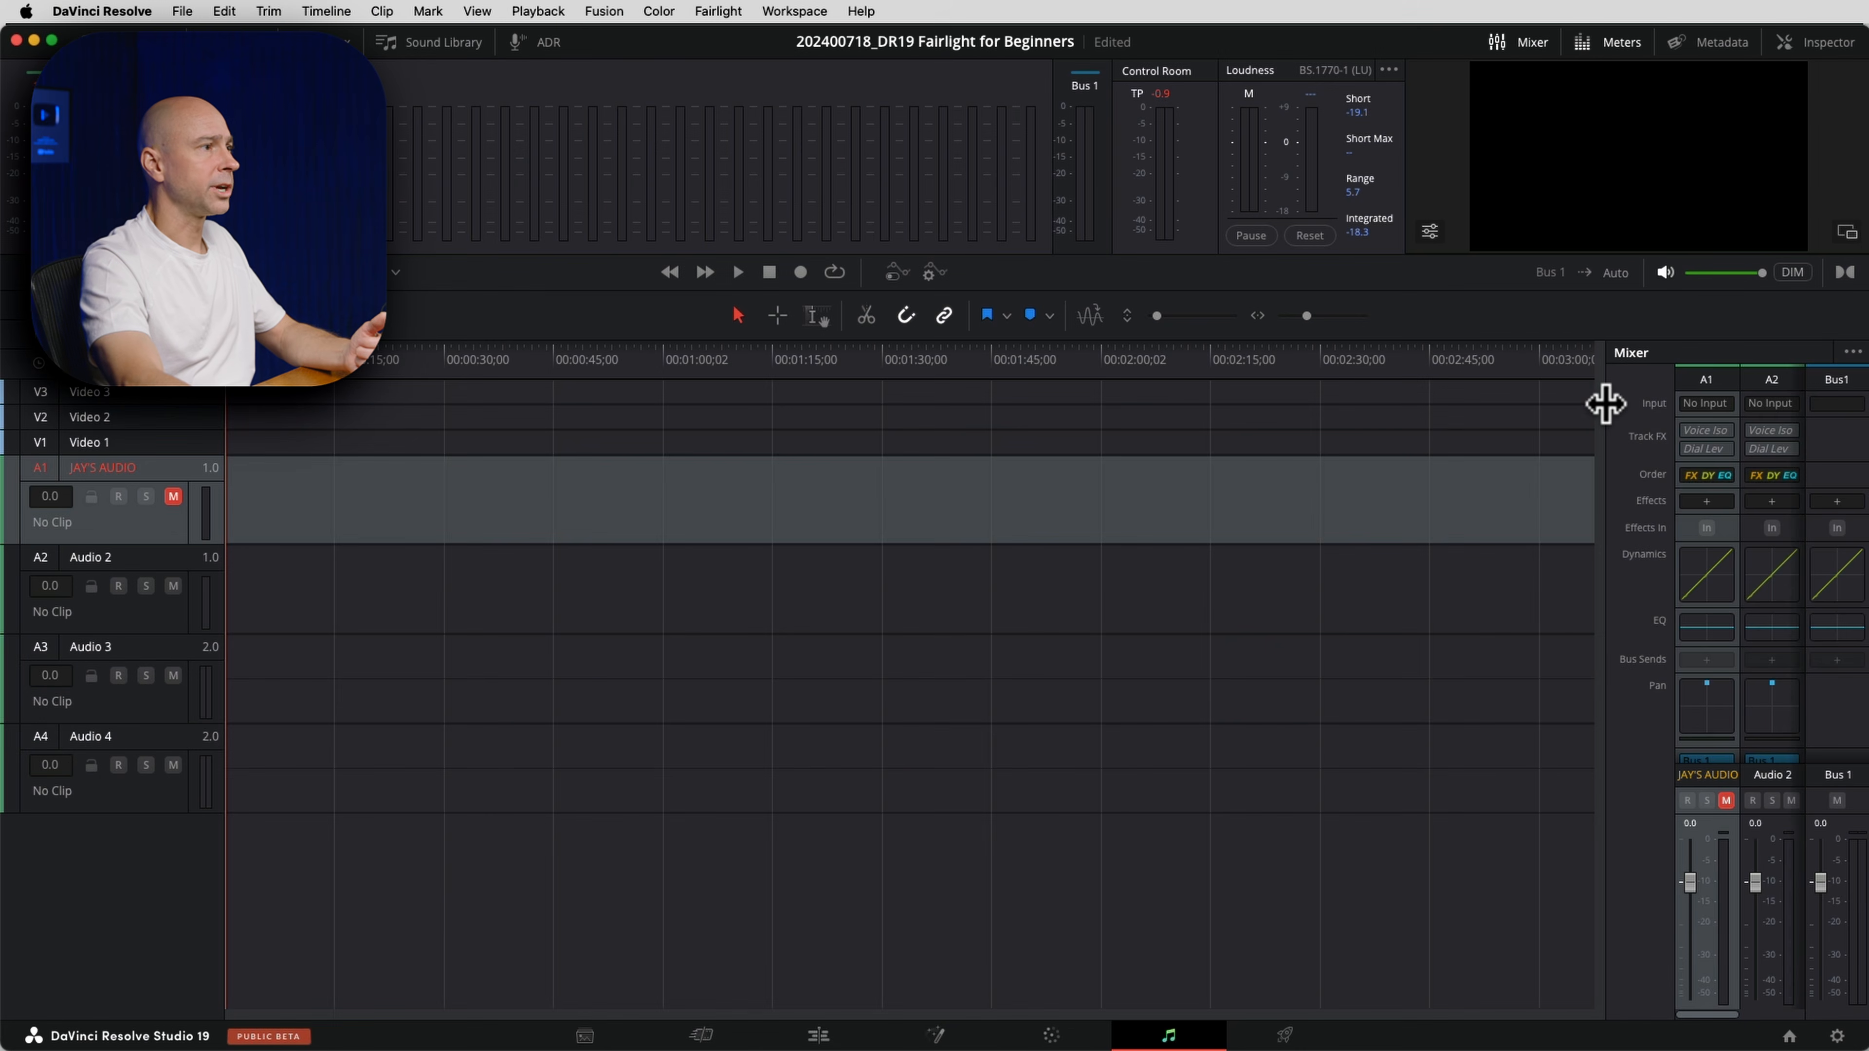
Widen the Mixer to show all four audio tracks and Bus 1, and check the input options of track A1.
left_click_drag(1605, 401, 1472, 407)
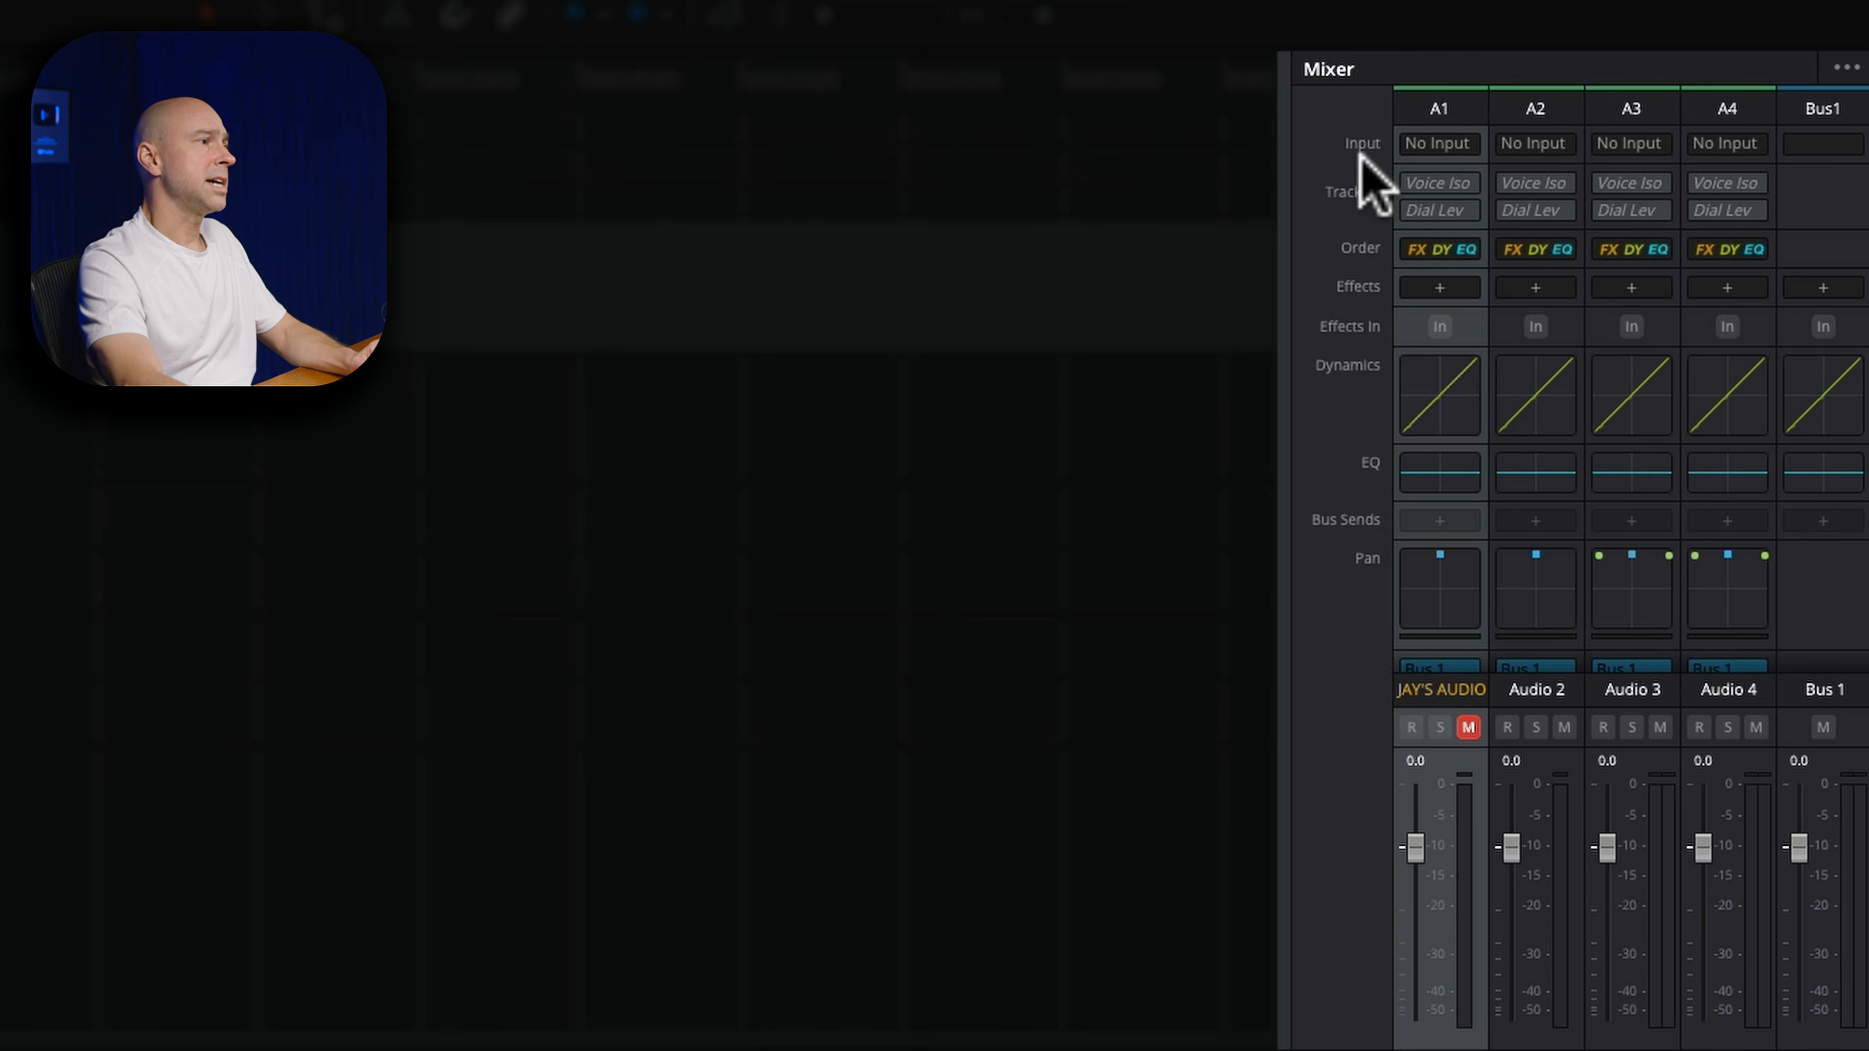
left_click(1443, 145)
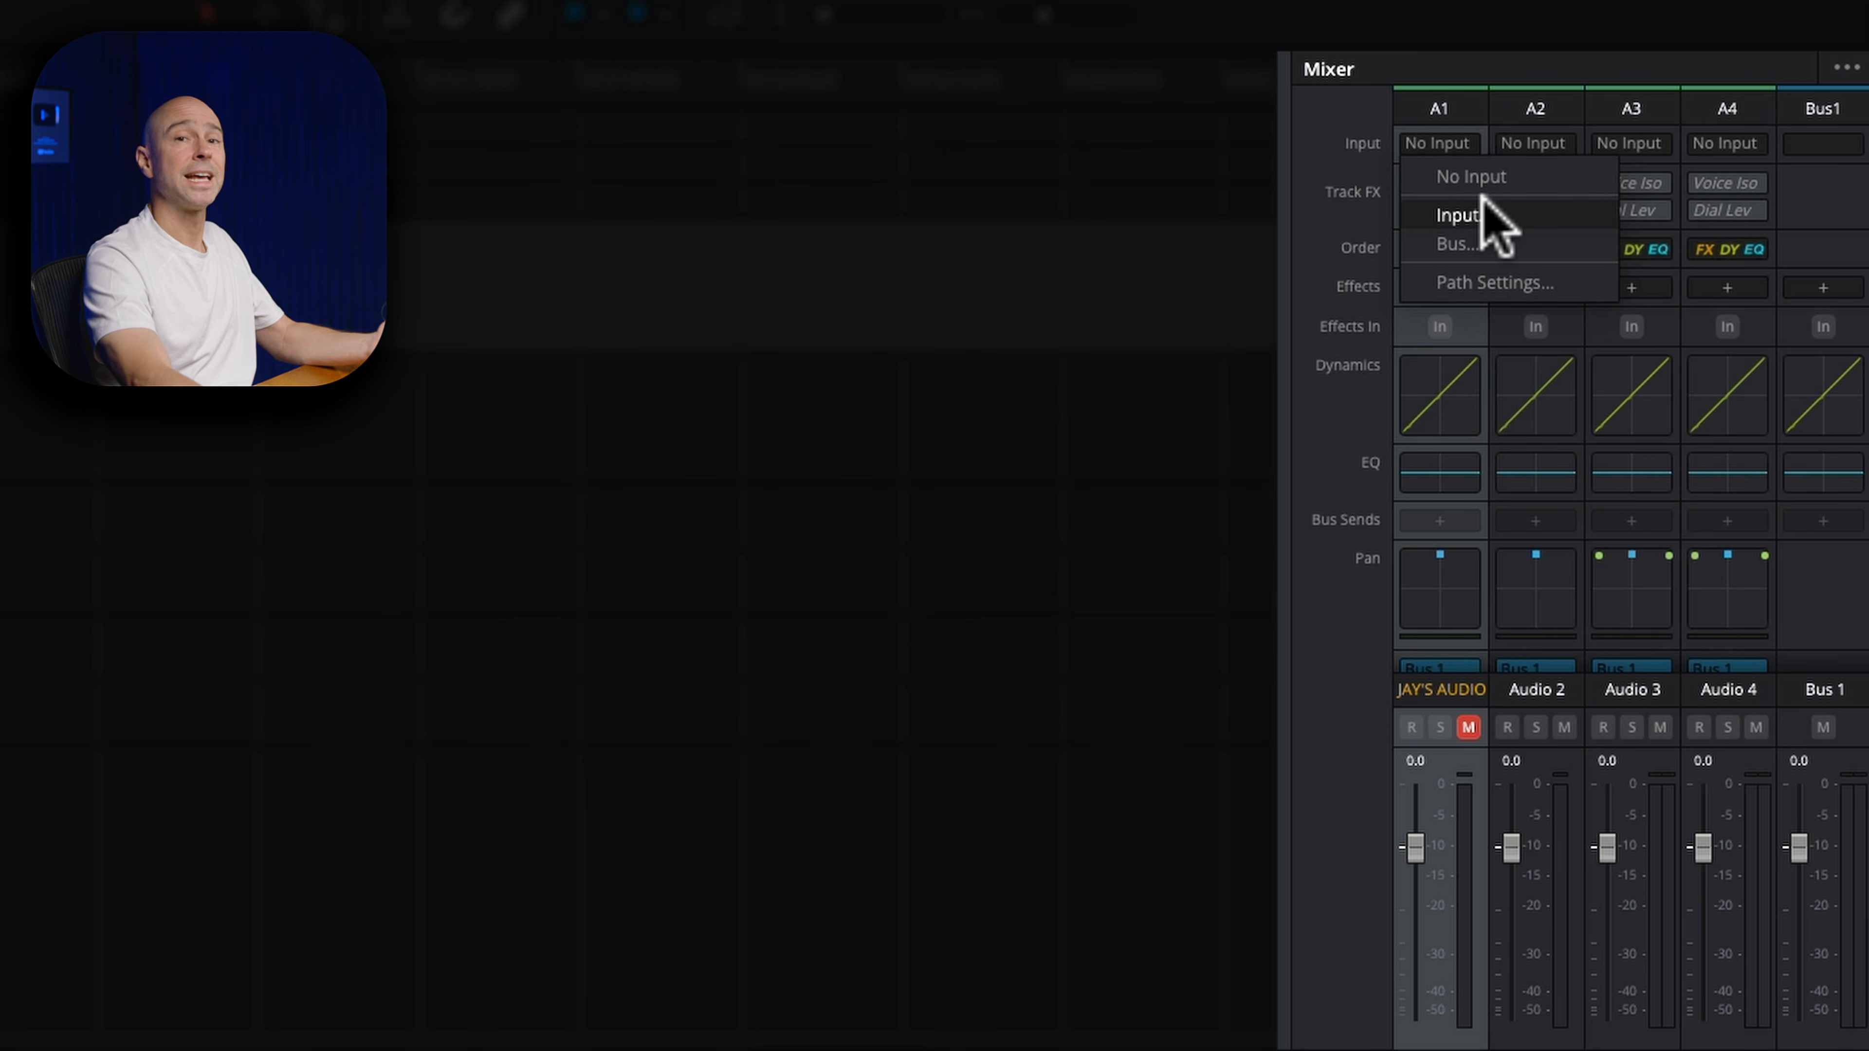
left_click(1336, 196)
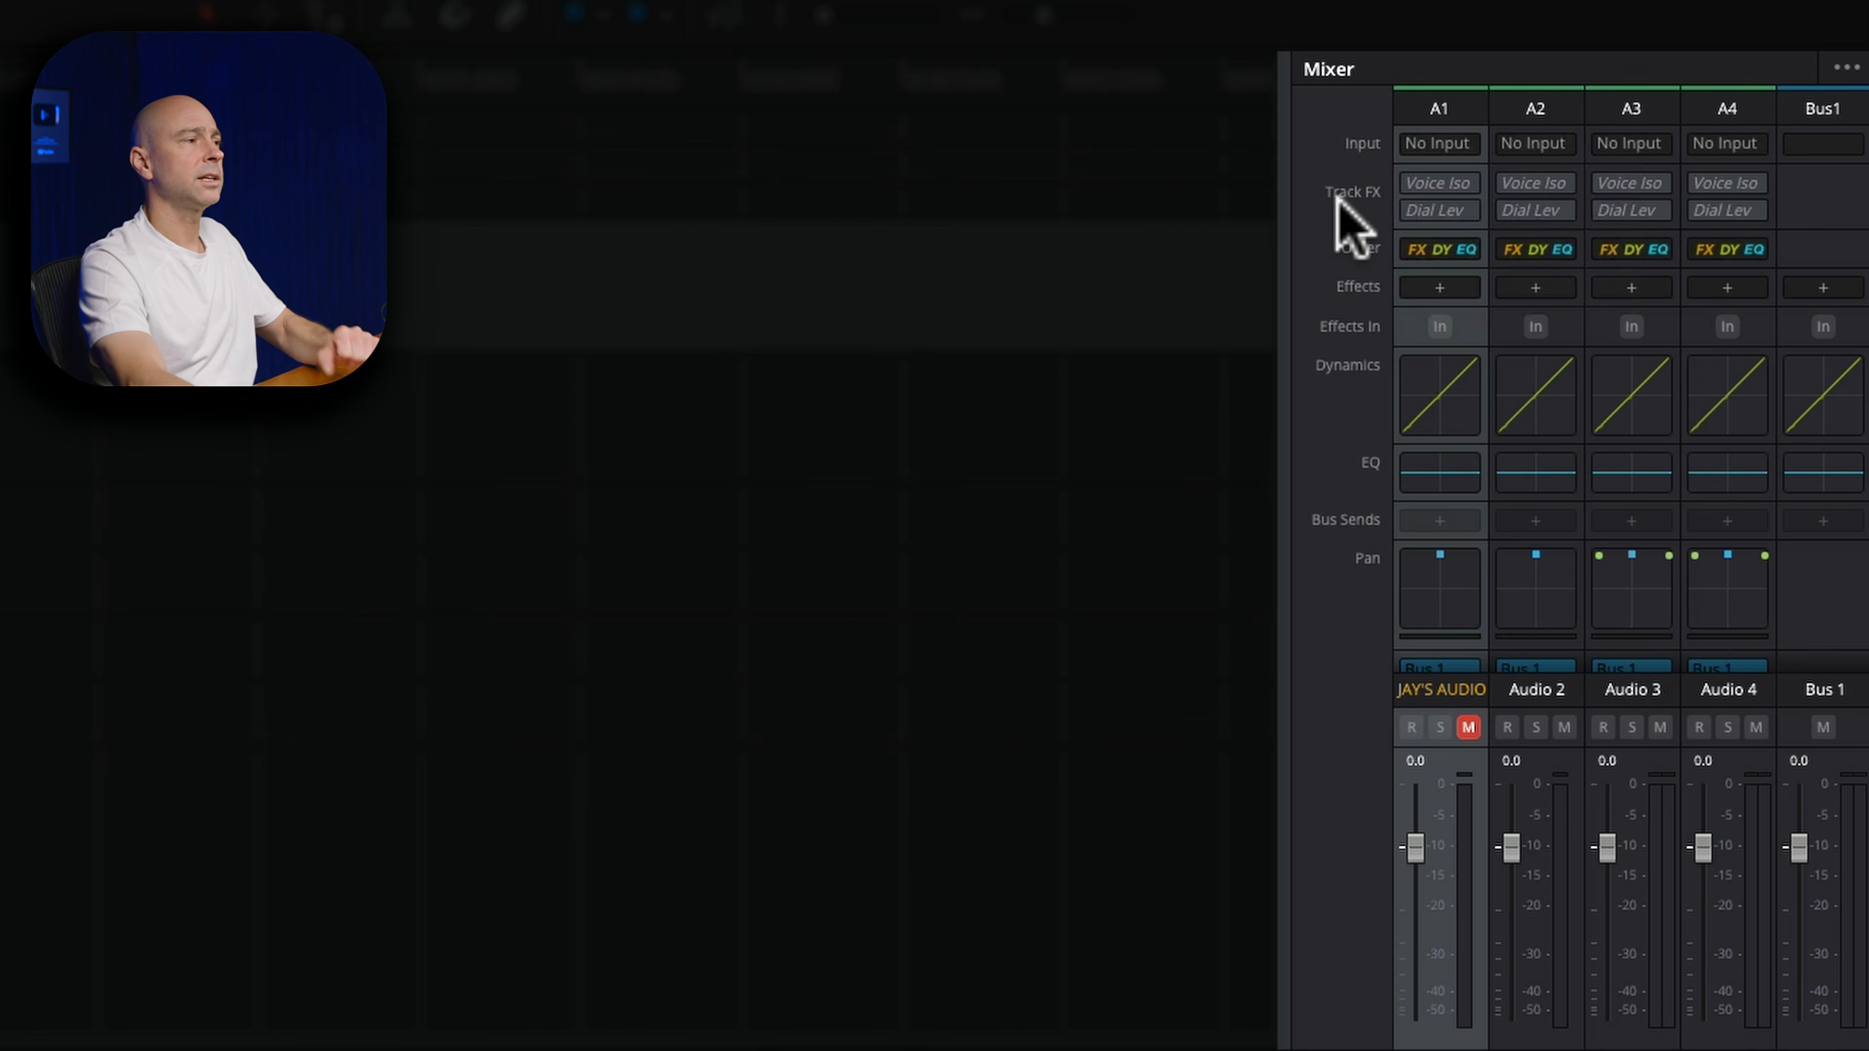
Check the Voice Iso enable control on track A1 and set the track's processing order to EQ, DY, FX.
mouse_move(1453, 185)
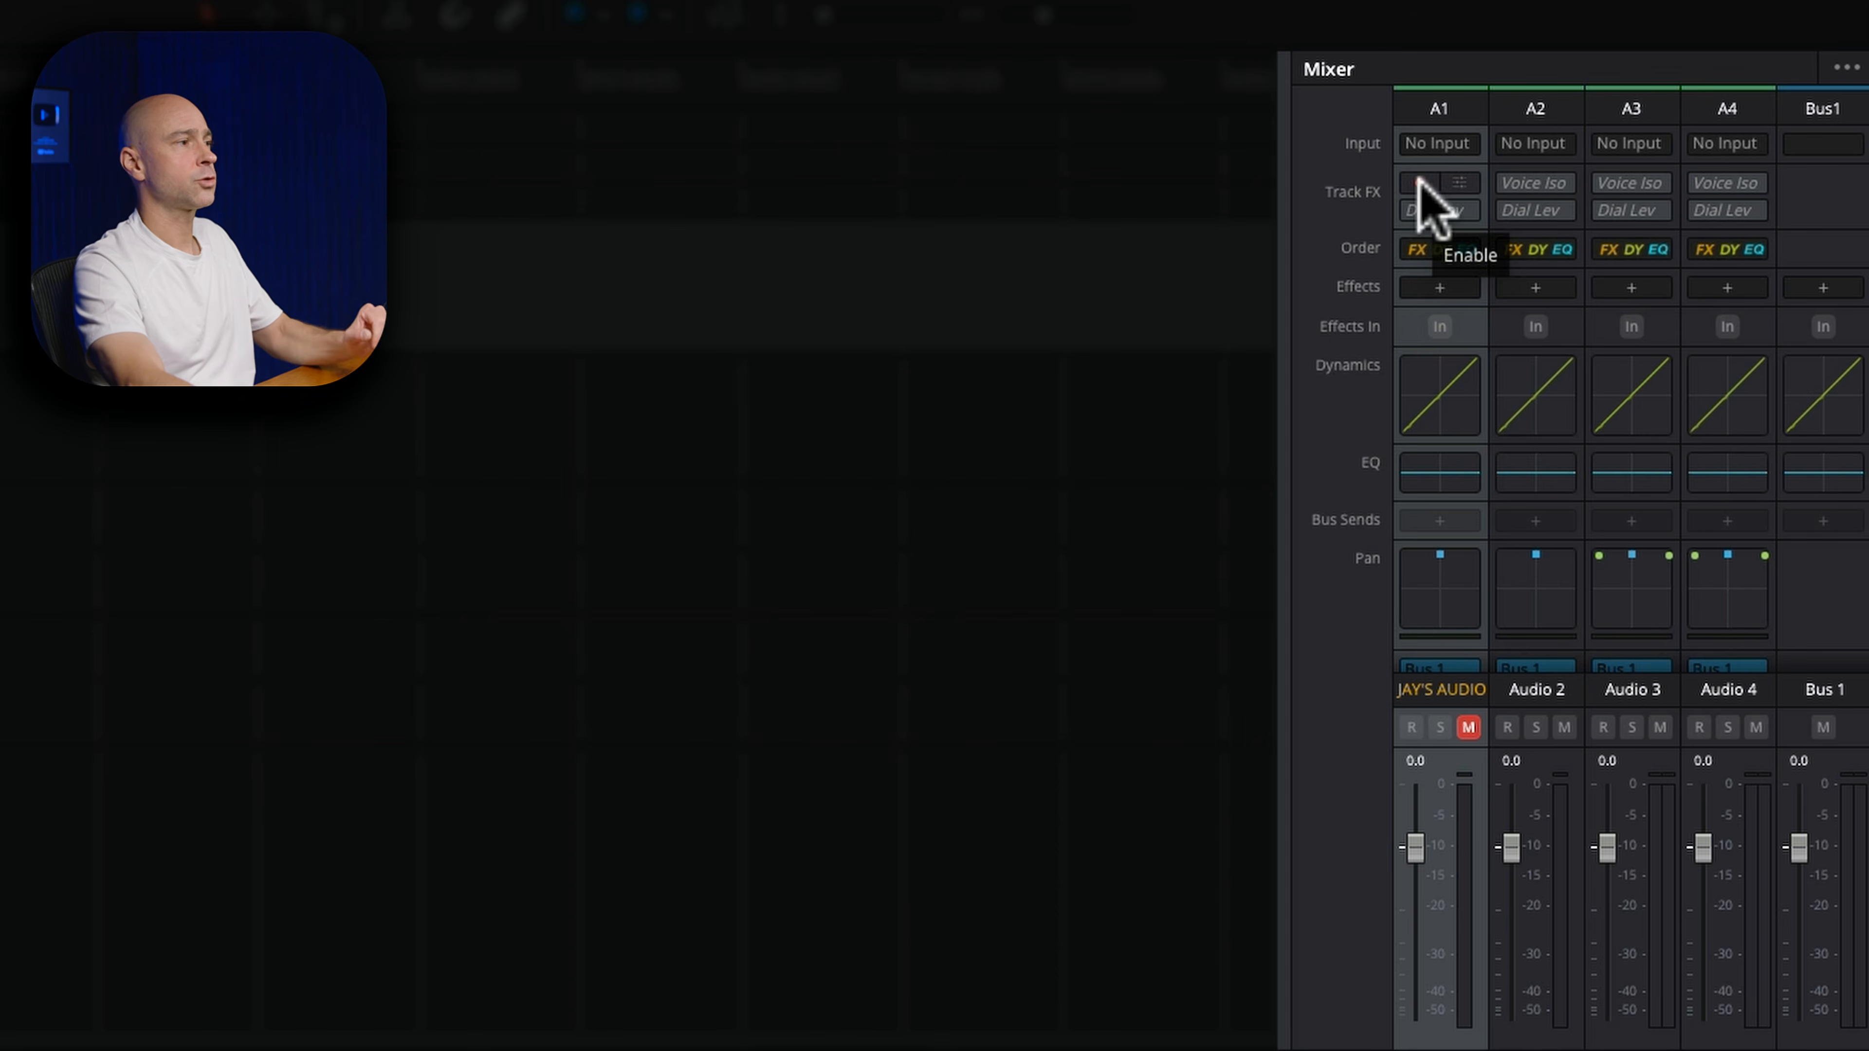
left_click(1417, 179)
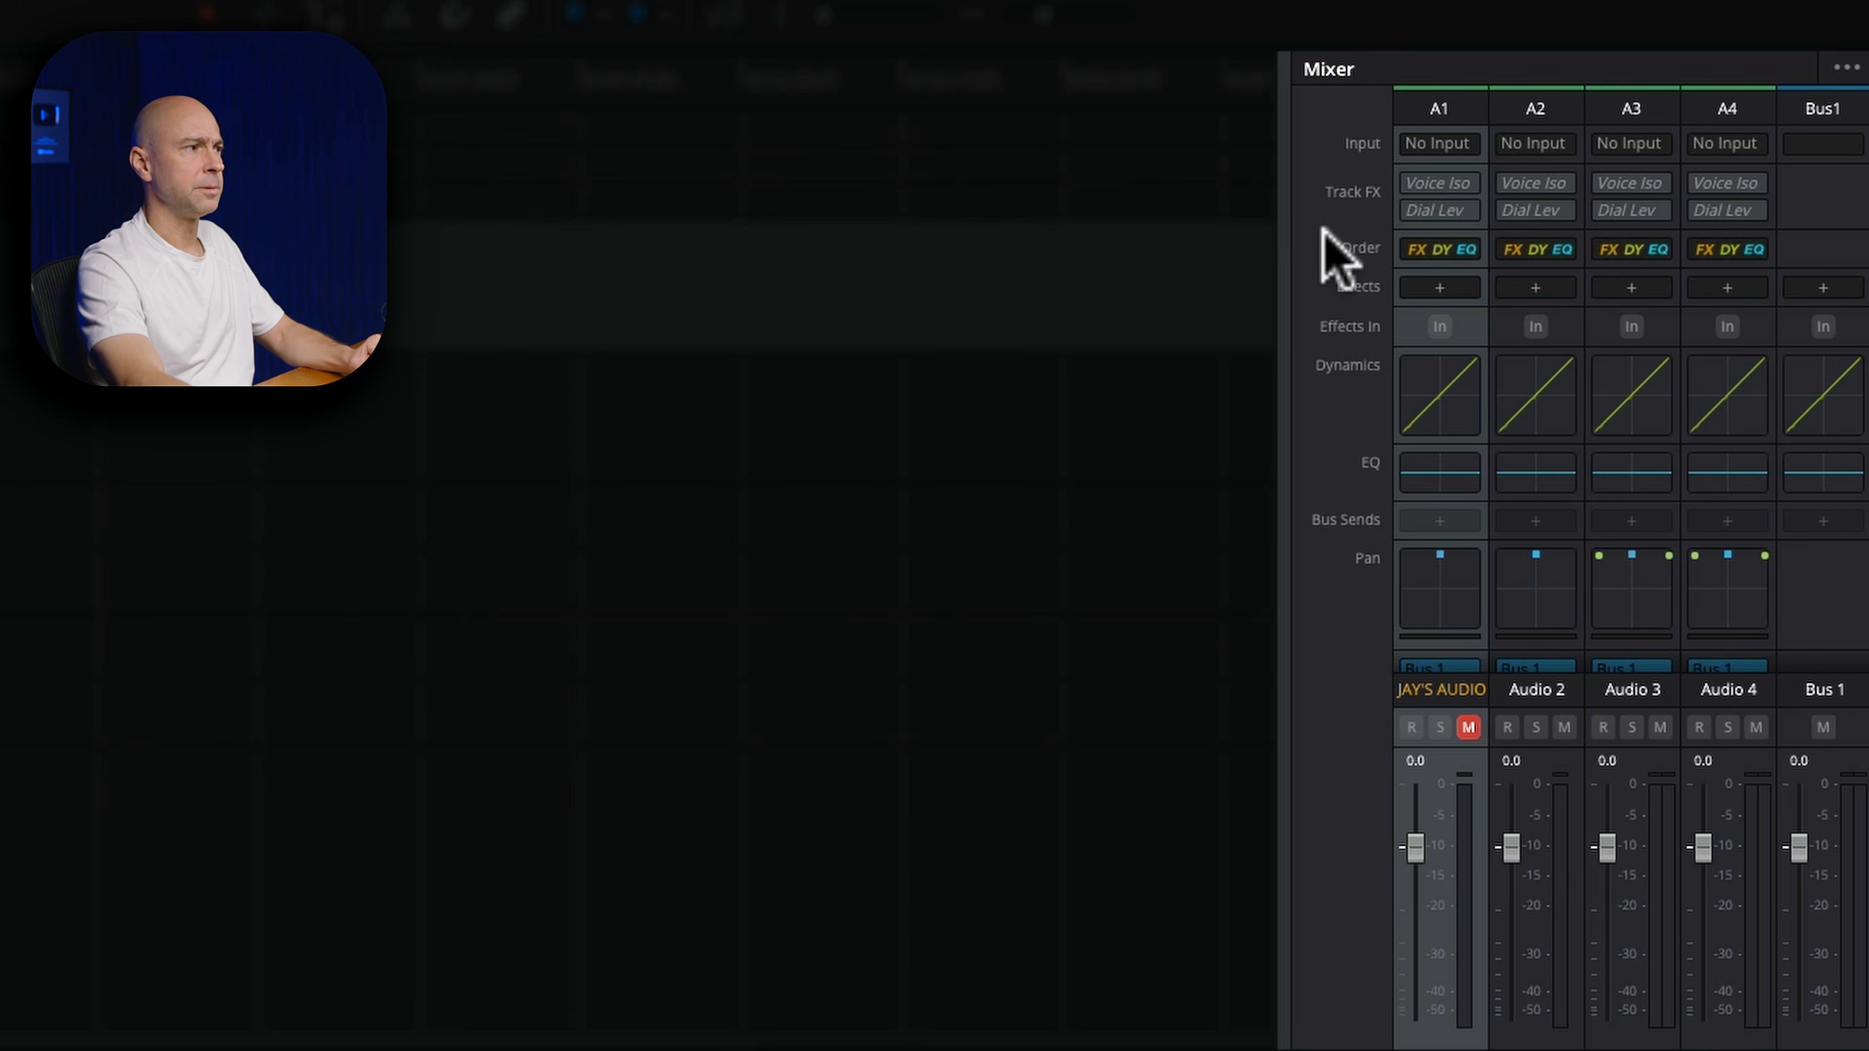
left_click(1415, 250)
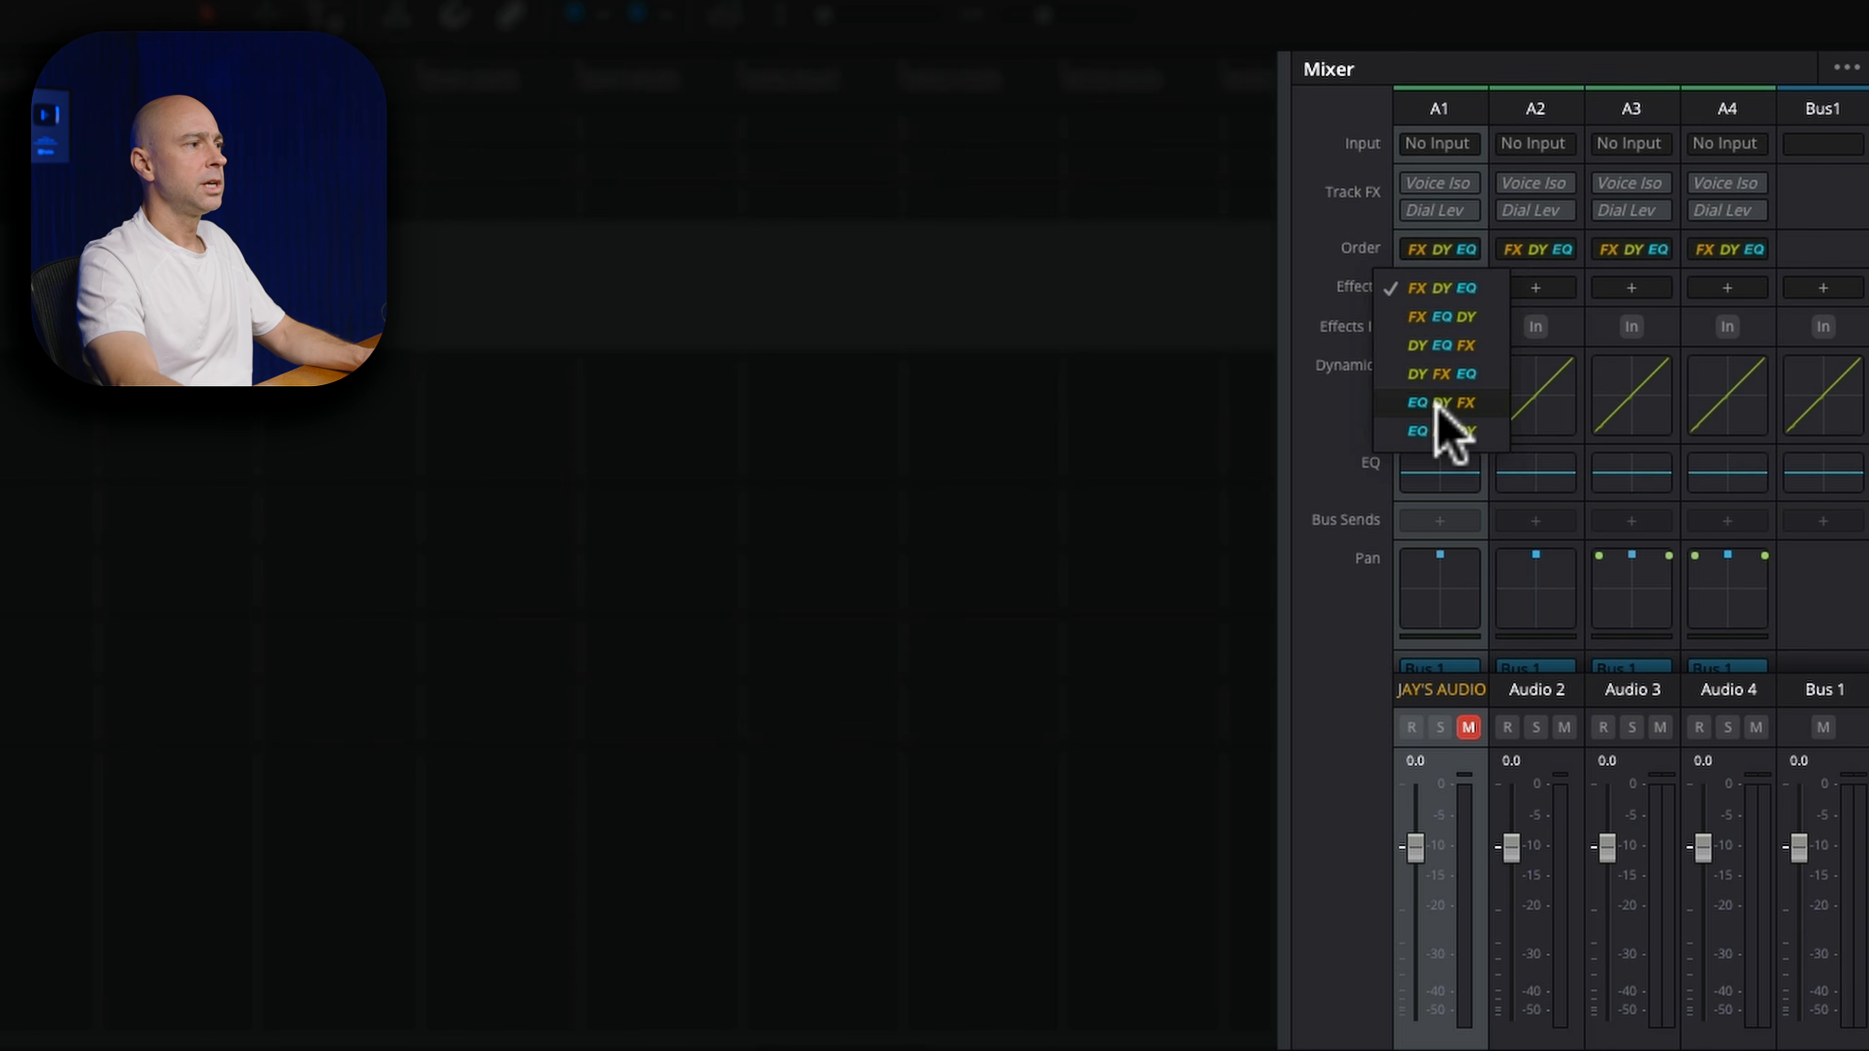
left_click(1482, 403)
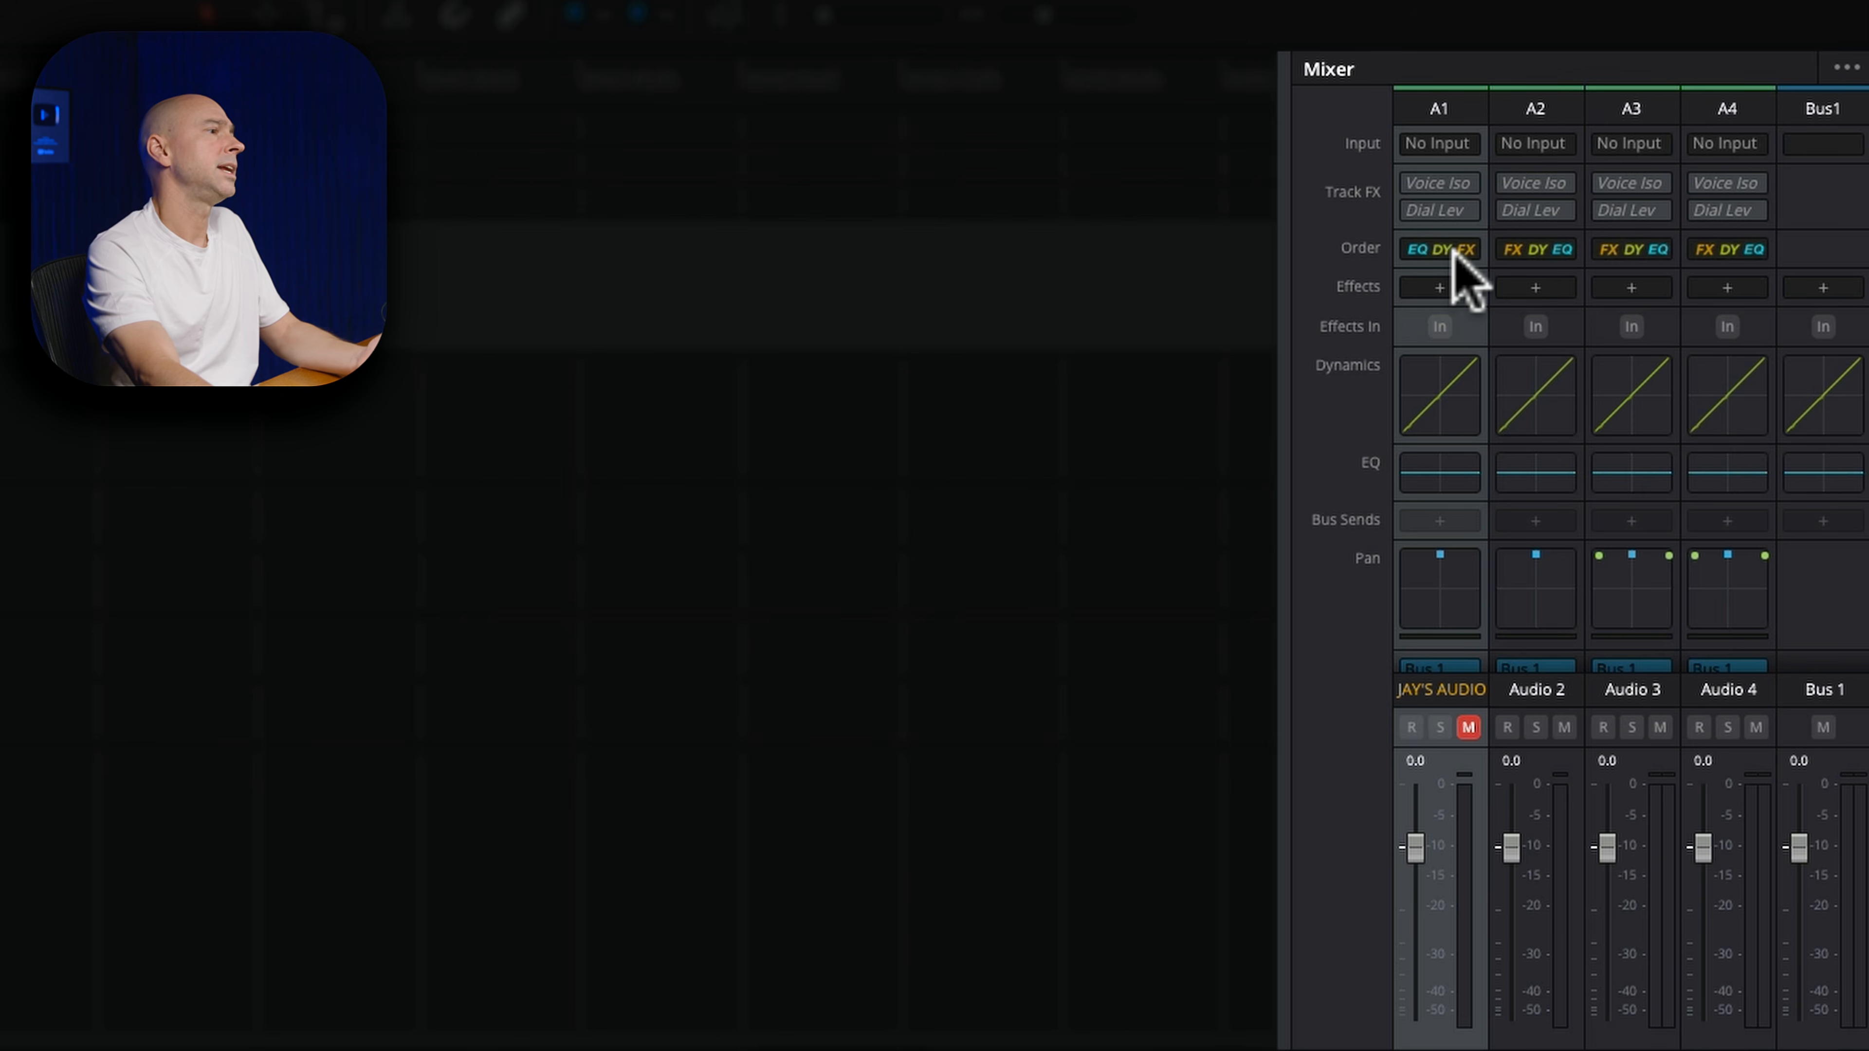
Examine the effect categories available for track A1, including the Channel, Delay and Dynamics groups with their Fairlight FX, VST and AU submenus.
left_click(1435, 289)
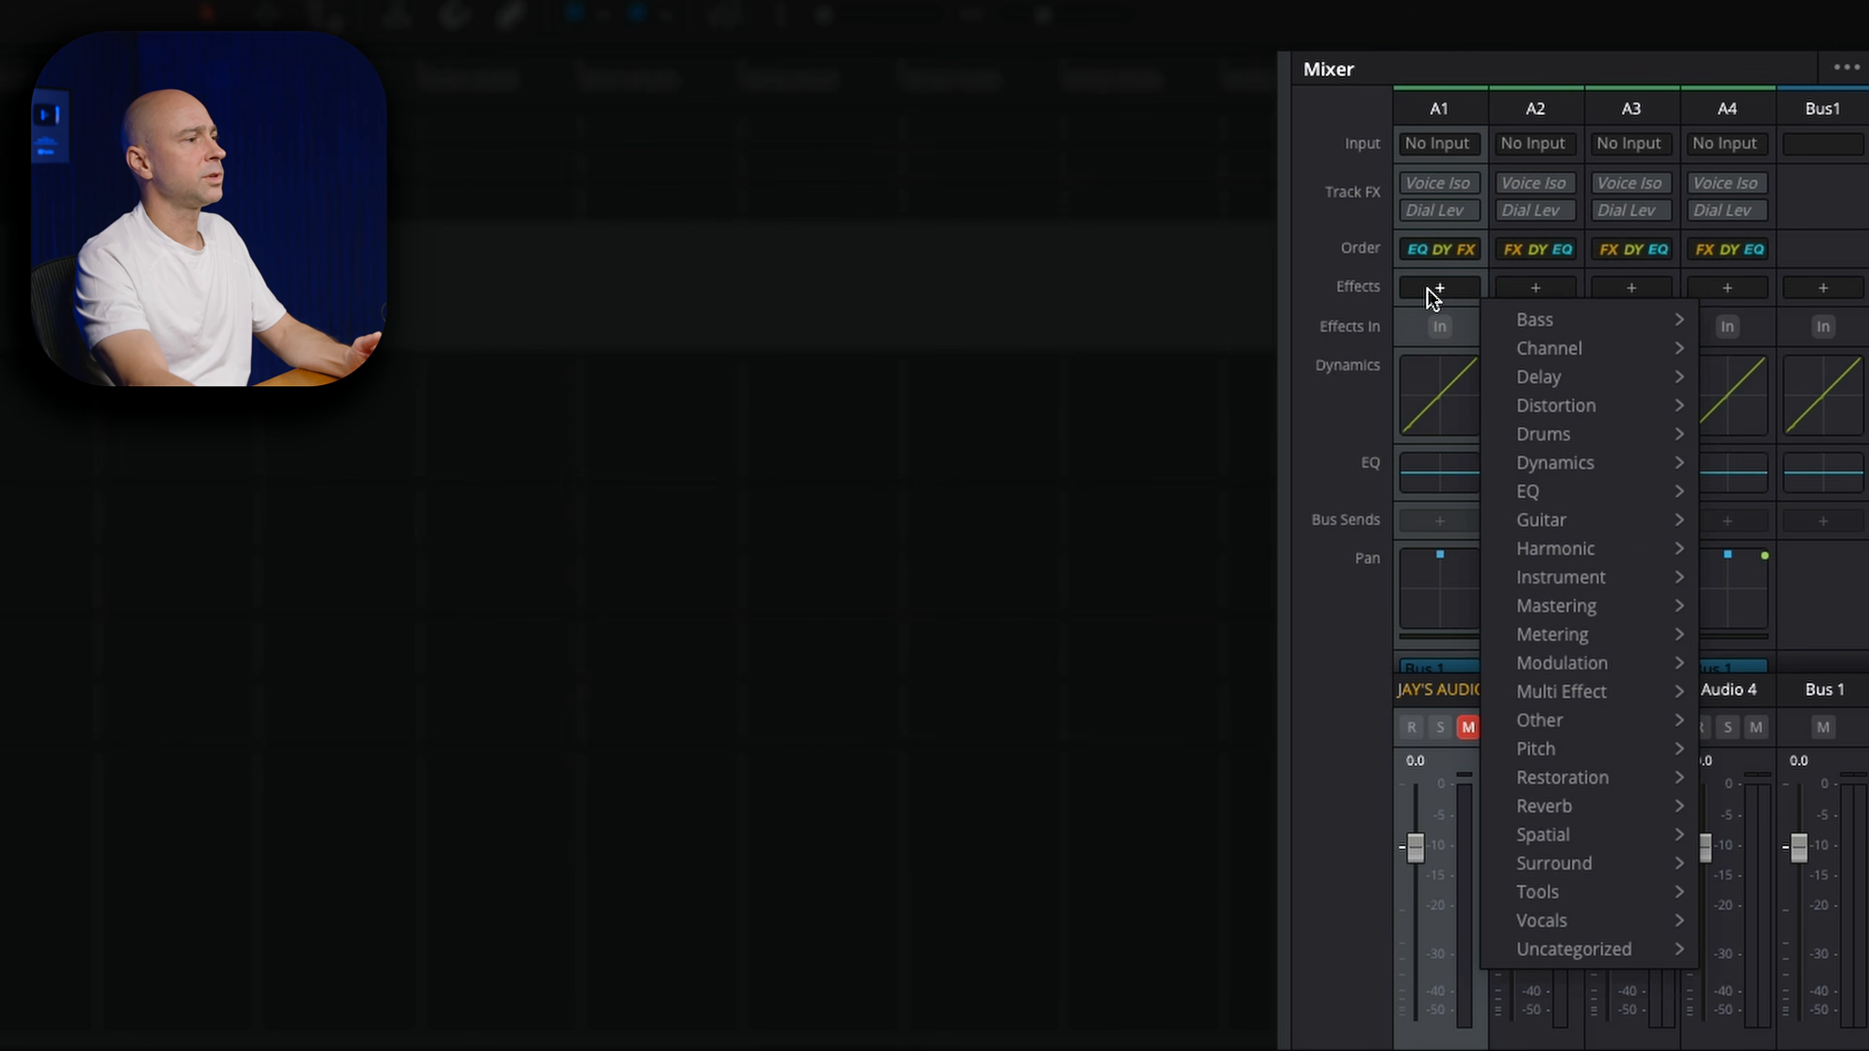
left_click(1426, 289)
left_click(1426, 289)
mouse_move(1253, 329)
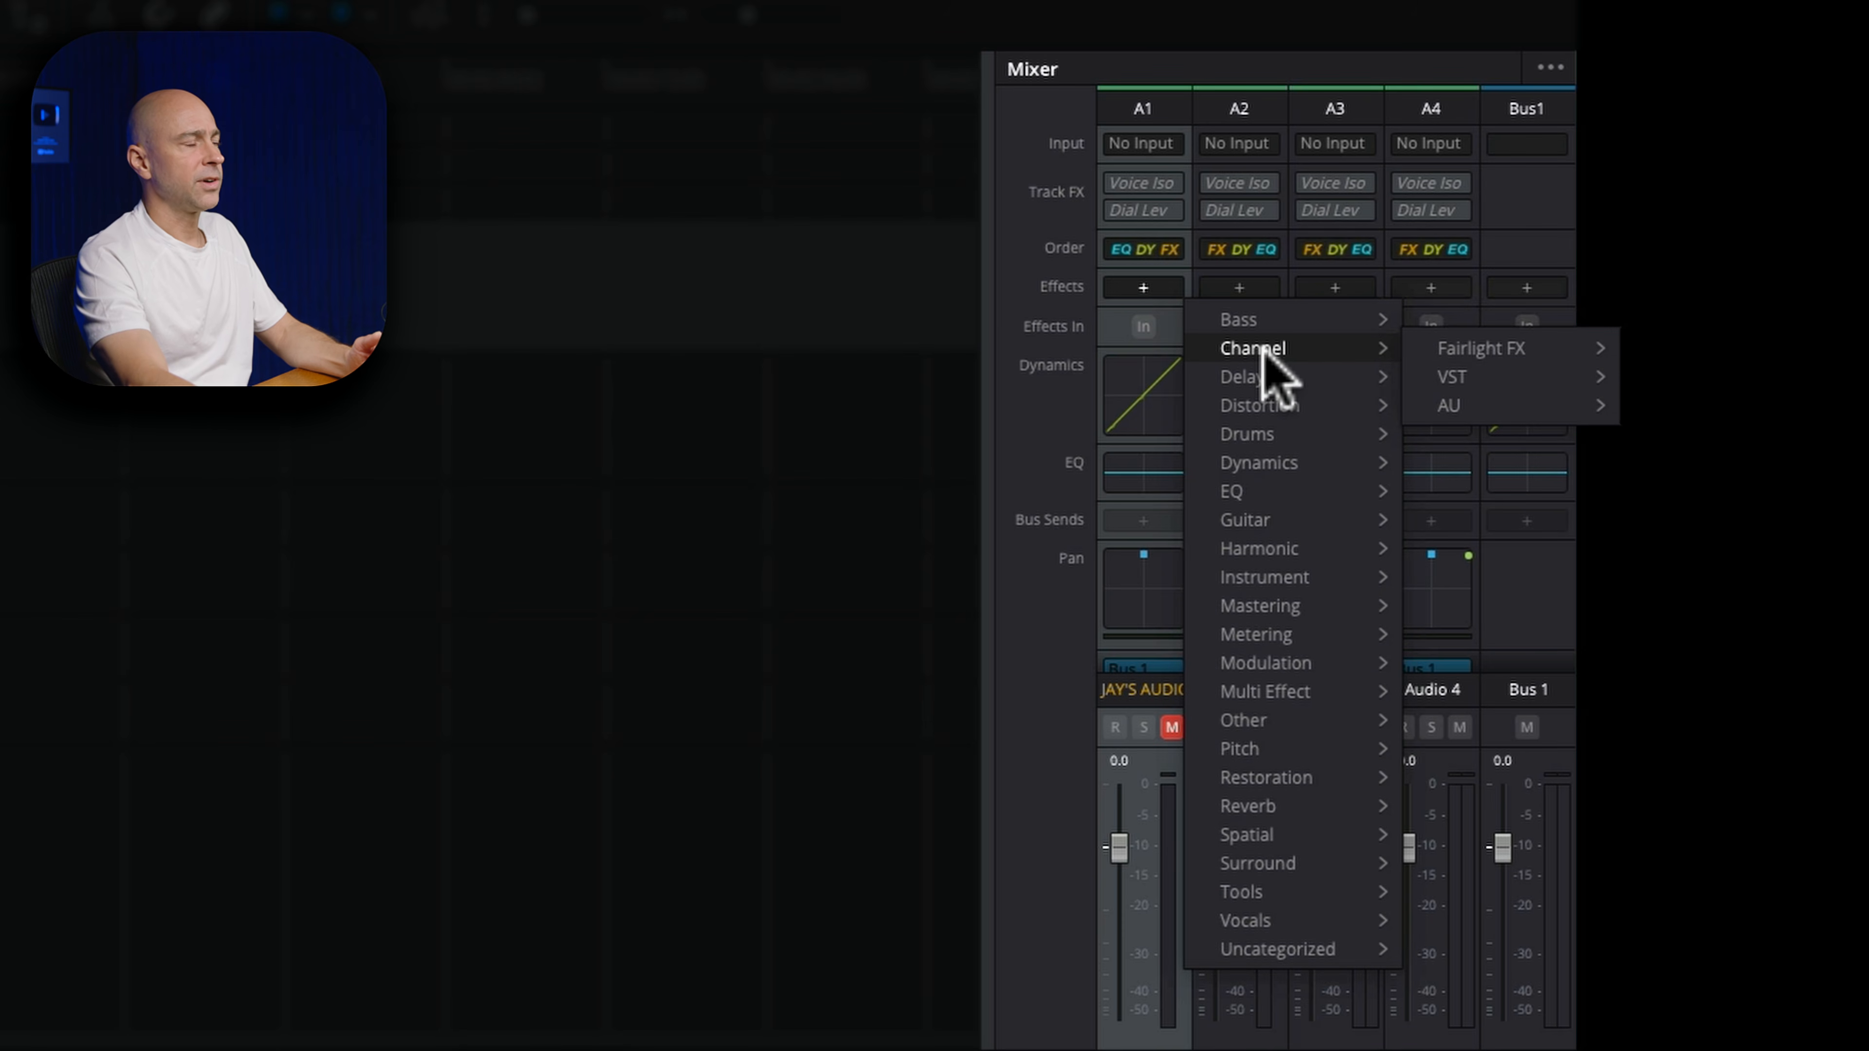
mouse_move(1440, 346)
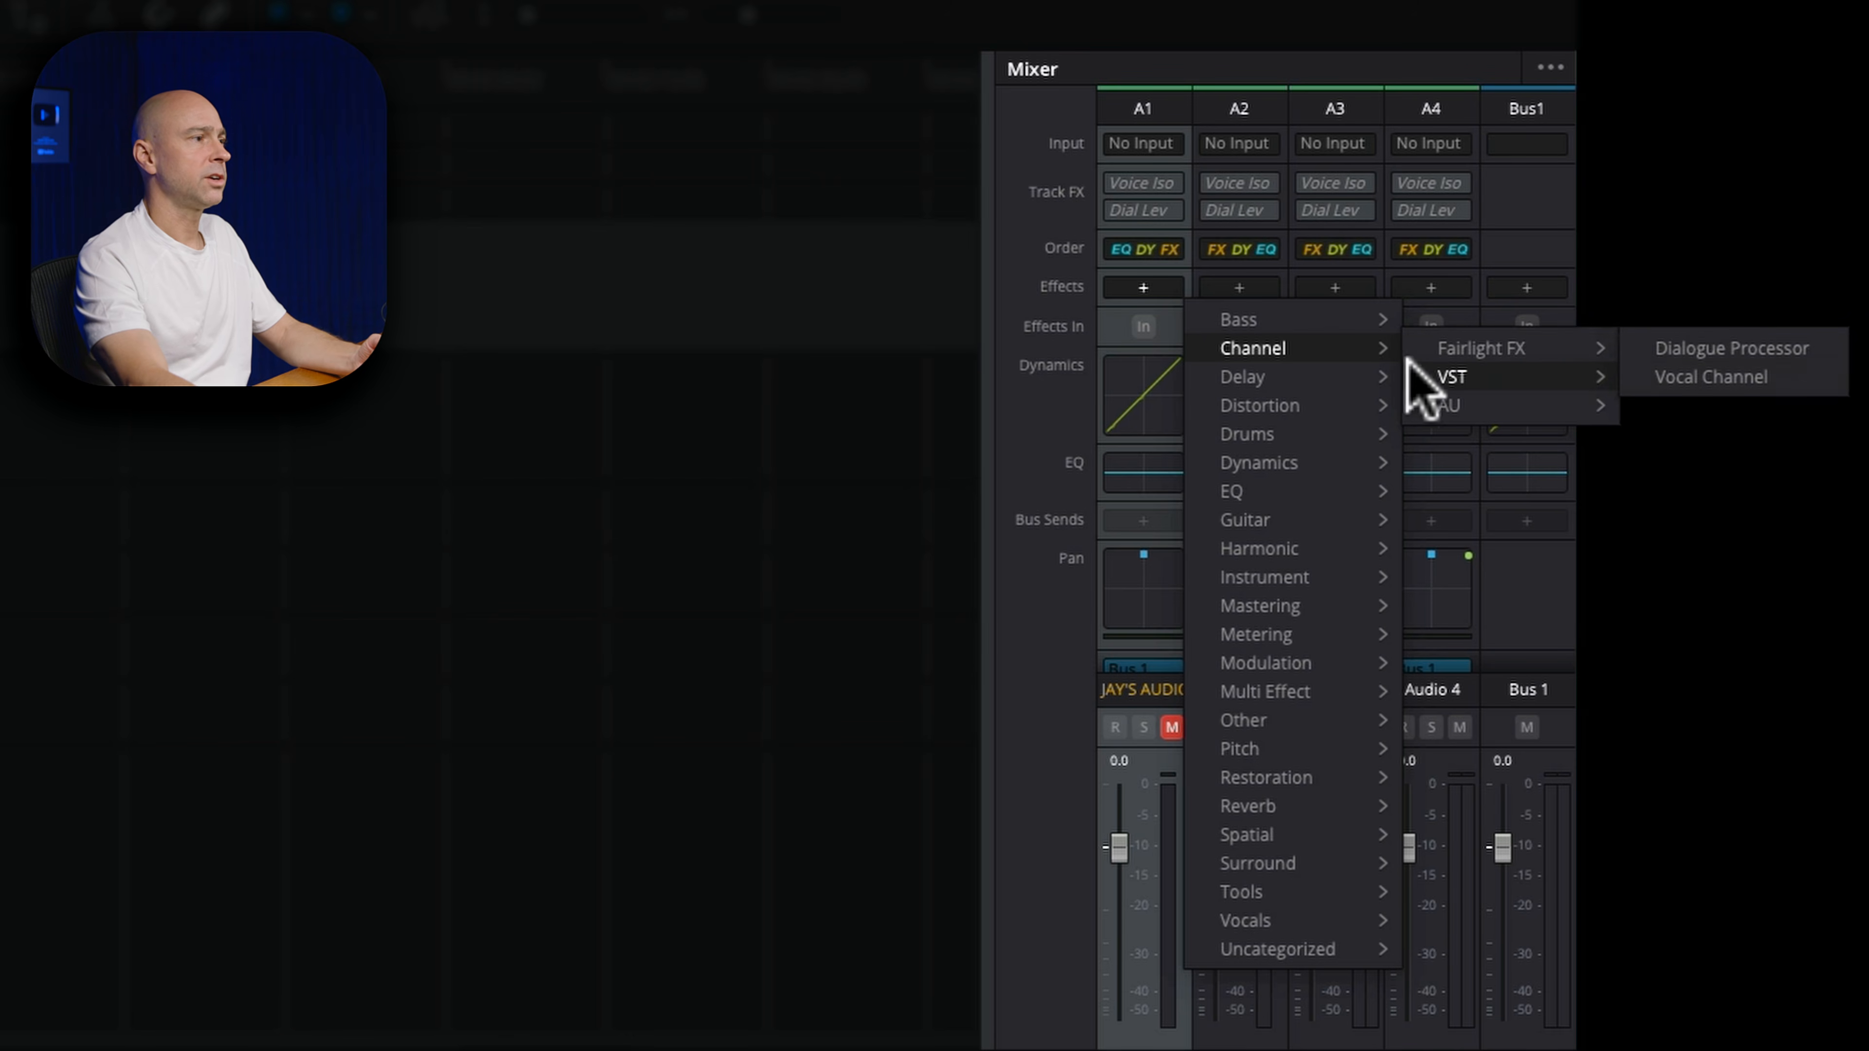
mouse_move(1247, 377)
mouse_move(1550, 365)
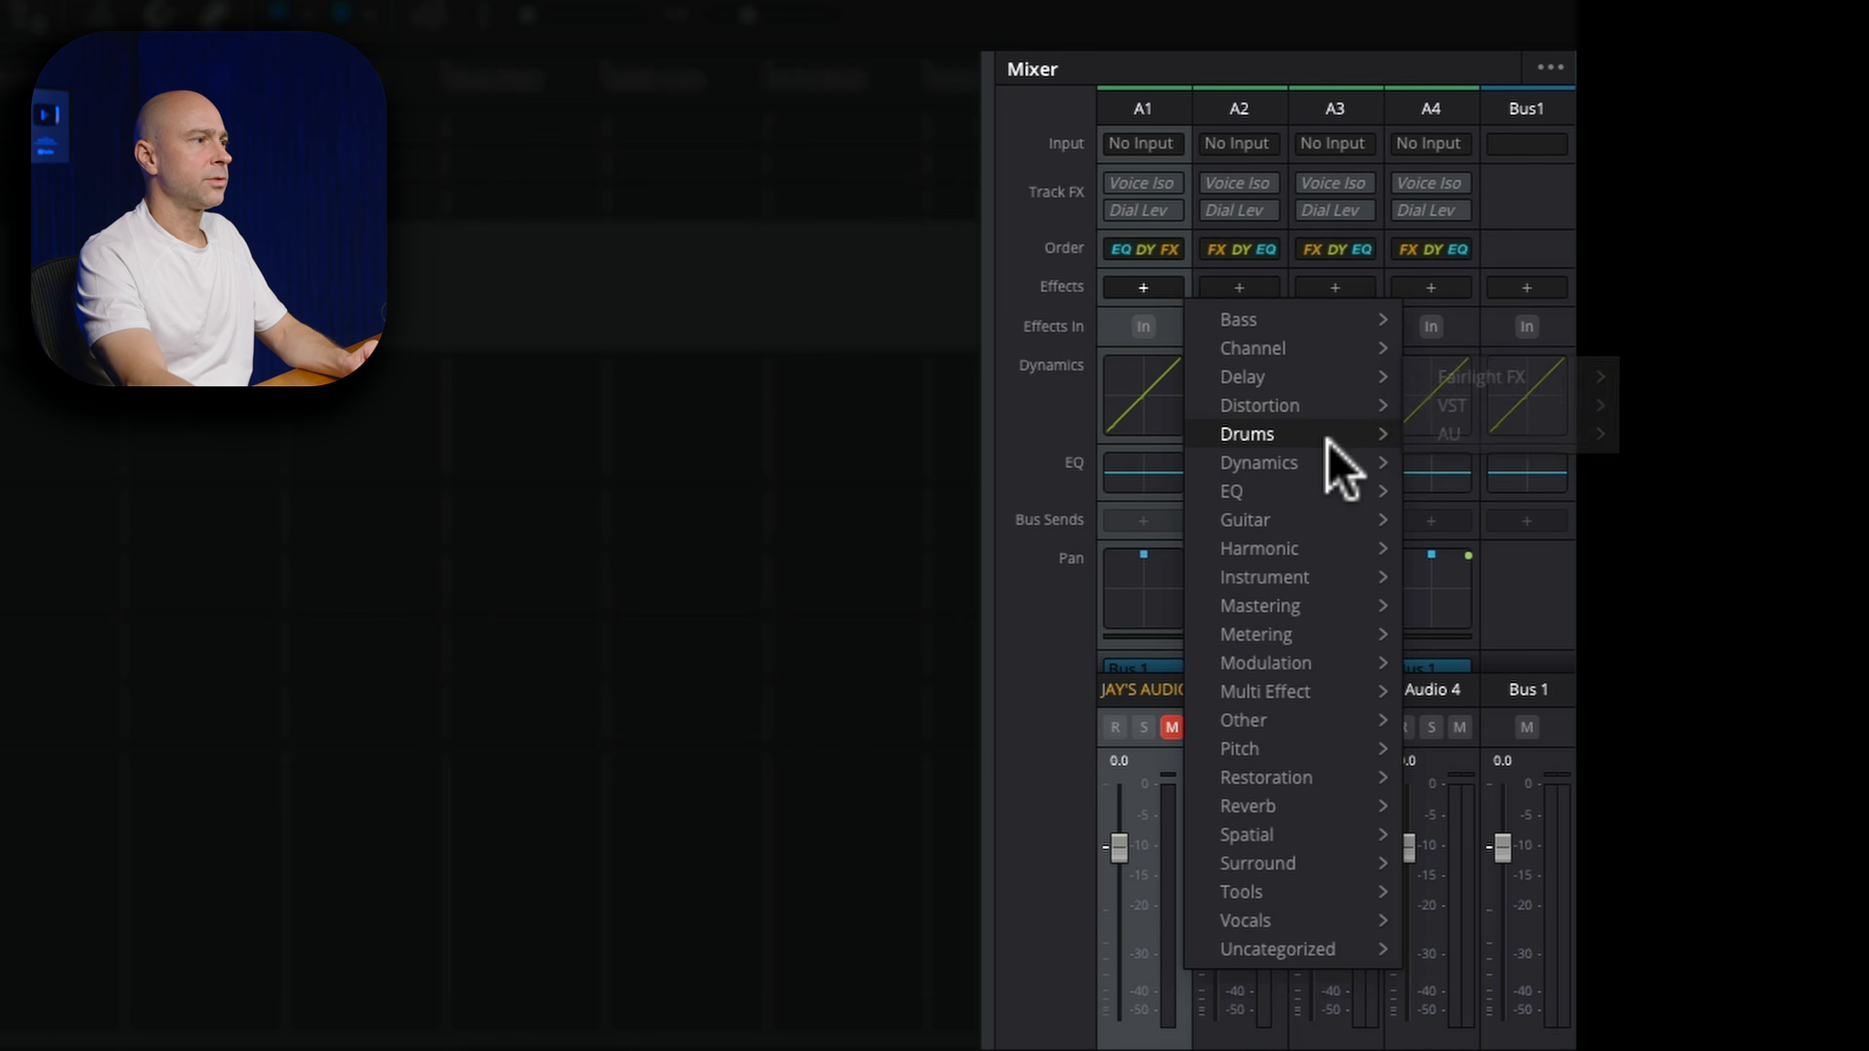
mouse_move(1307, 462)
mouse_move(1460, 465)
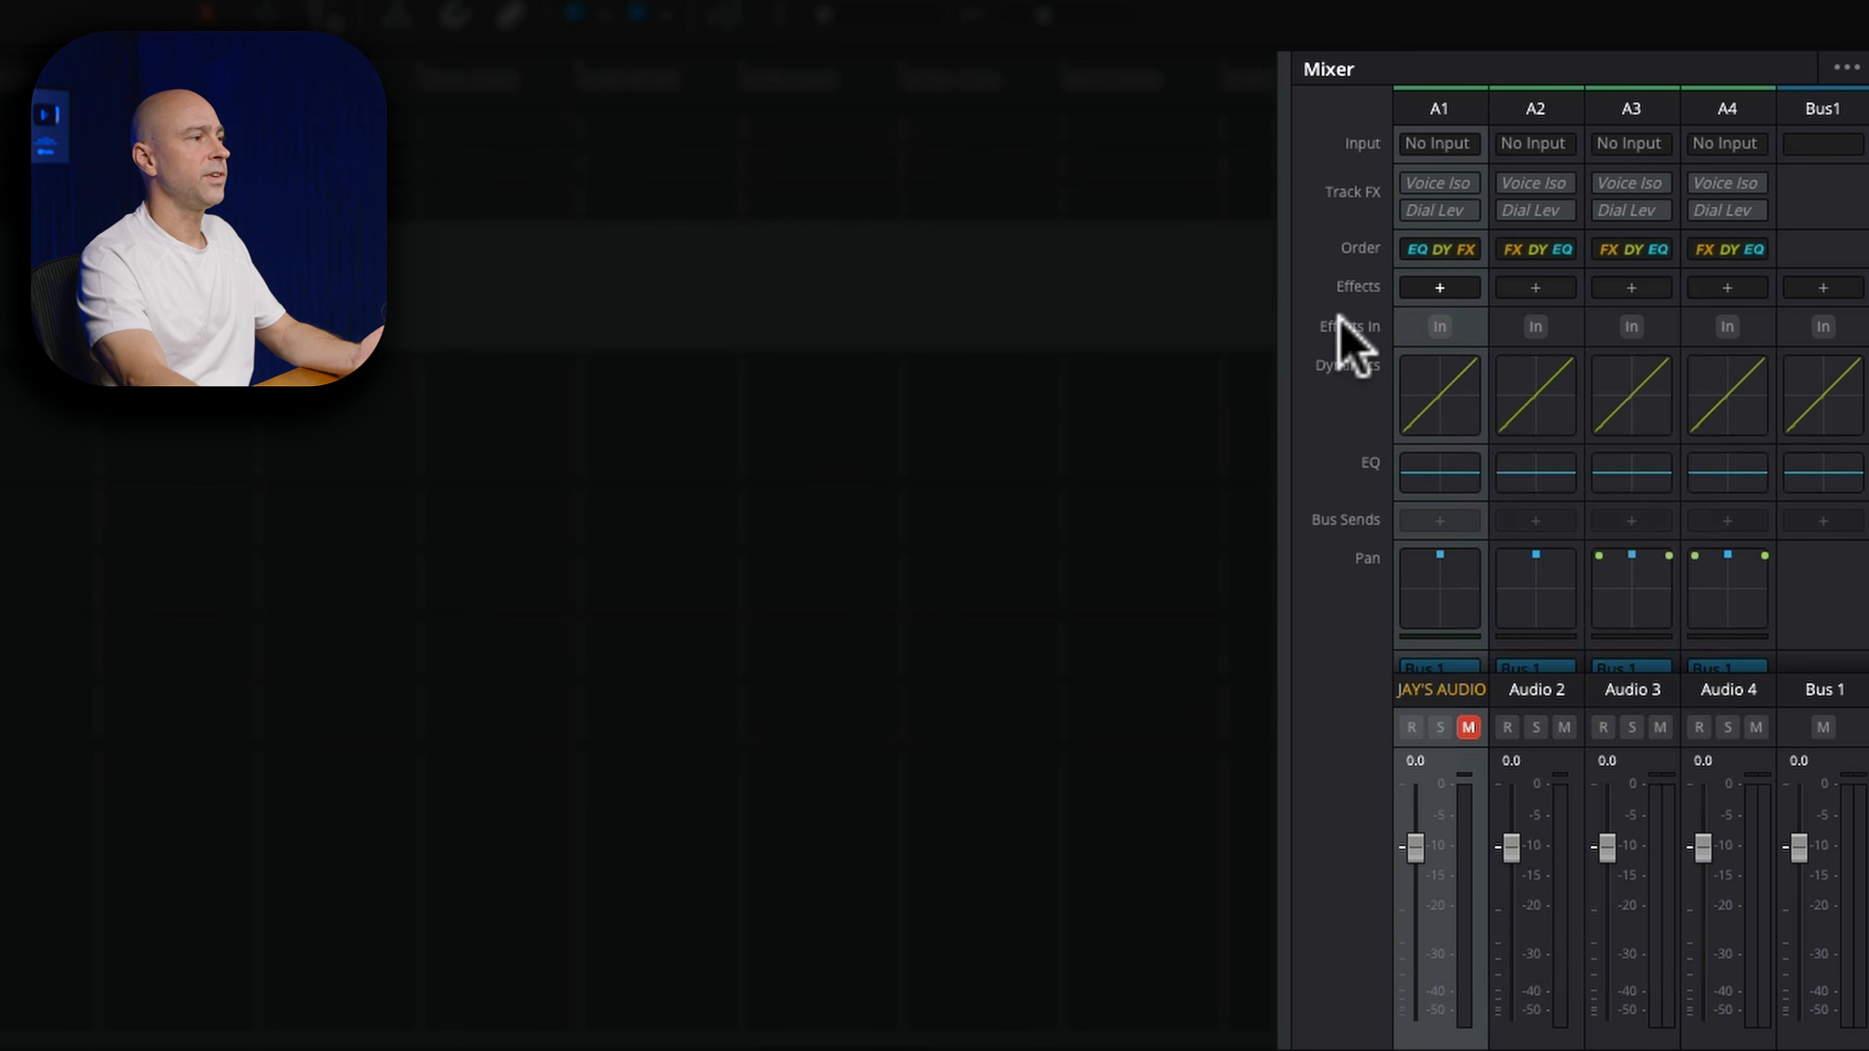
Close track A1's effects list and switch its Effects In control on and off again.
left_click(1044, 322)
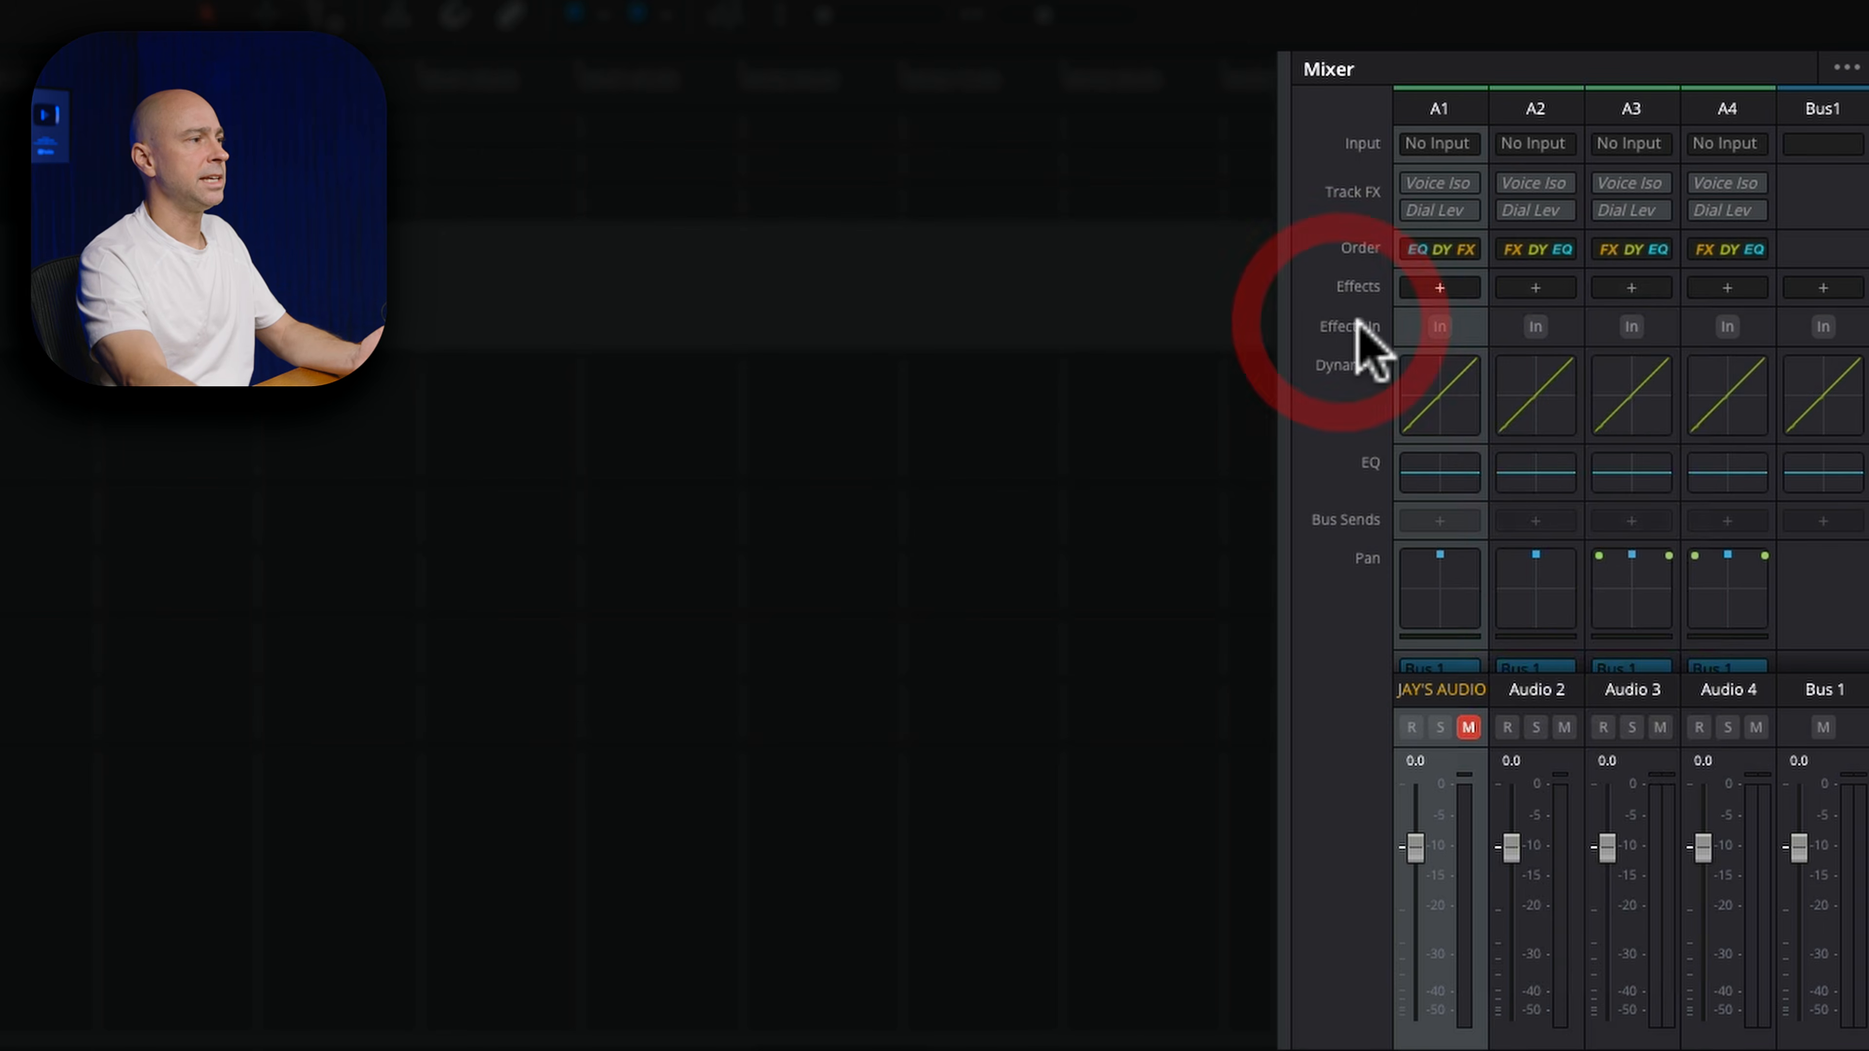
left_click(1424, 287)
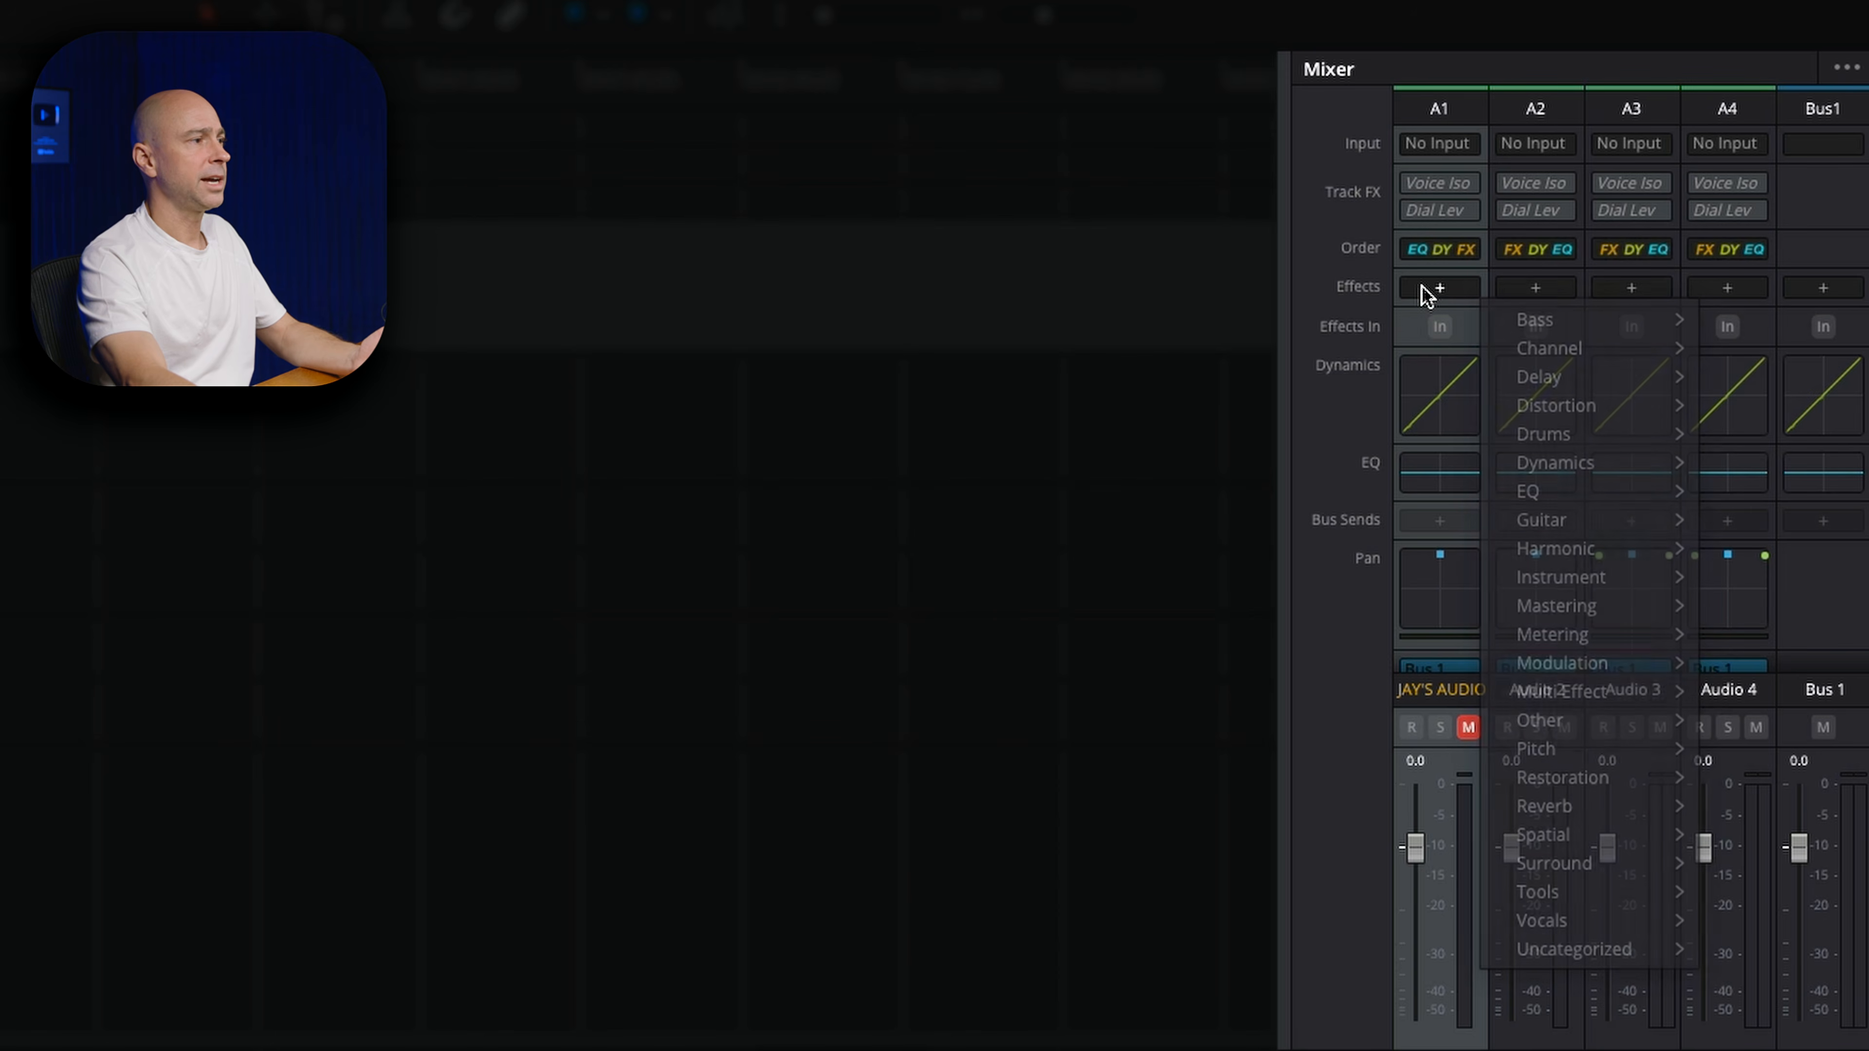
left_click(1439, 326)
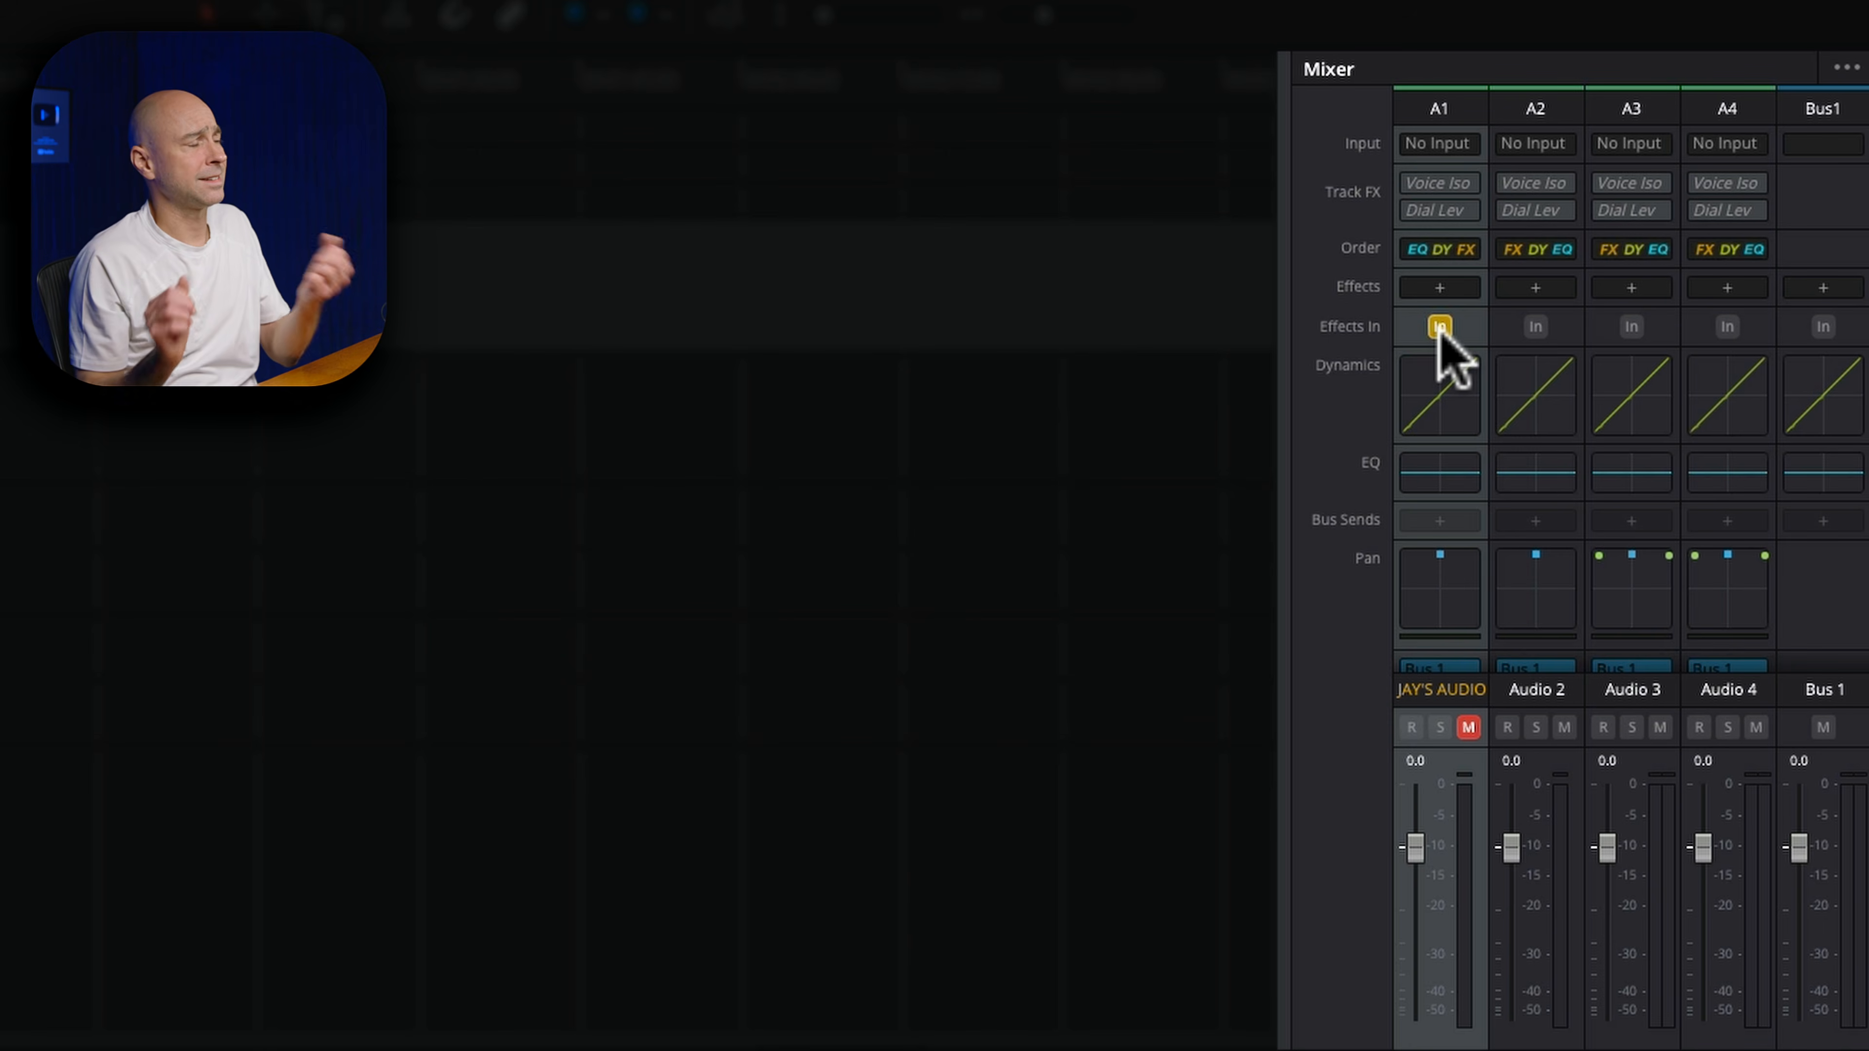
left_click(1439, 326)
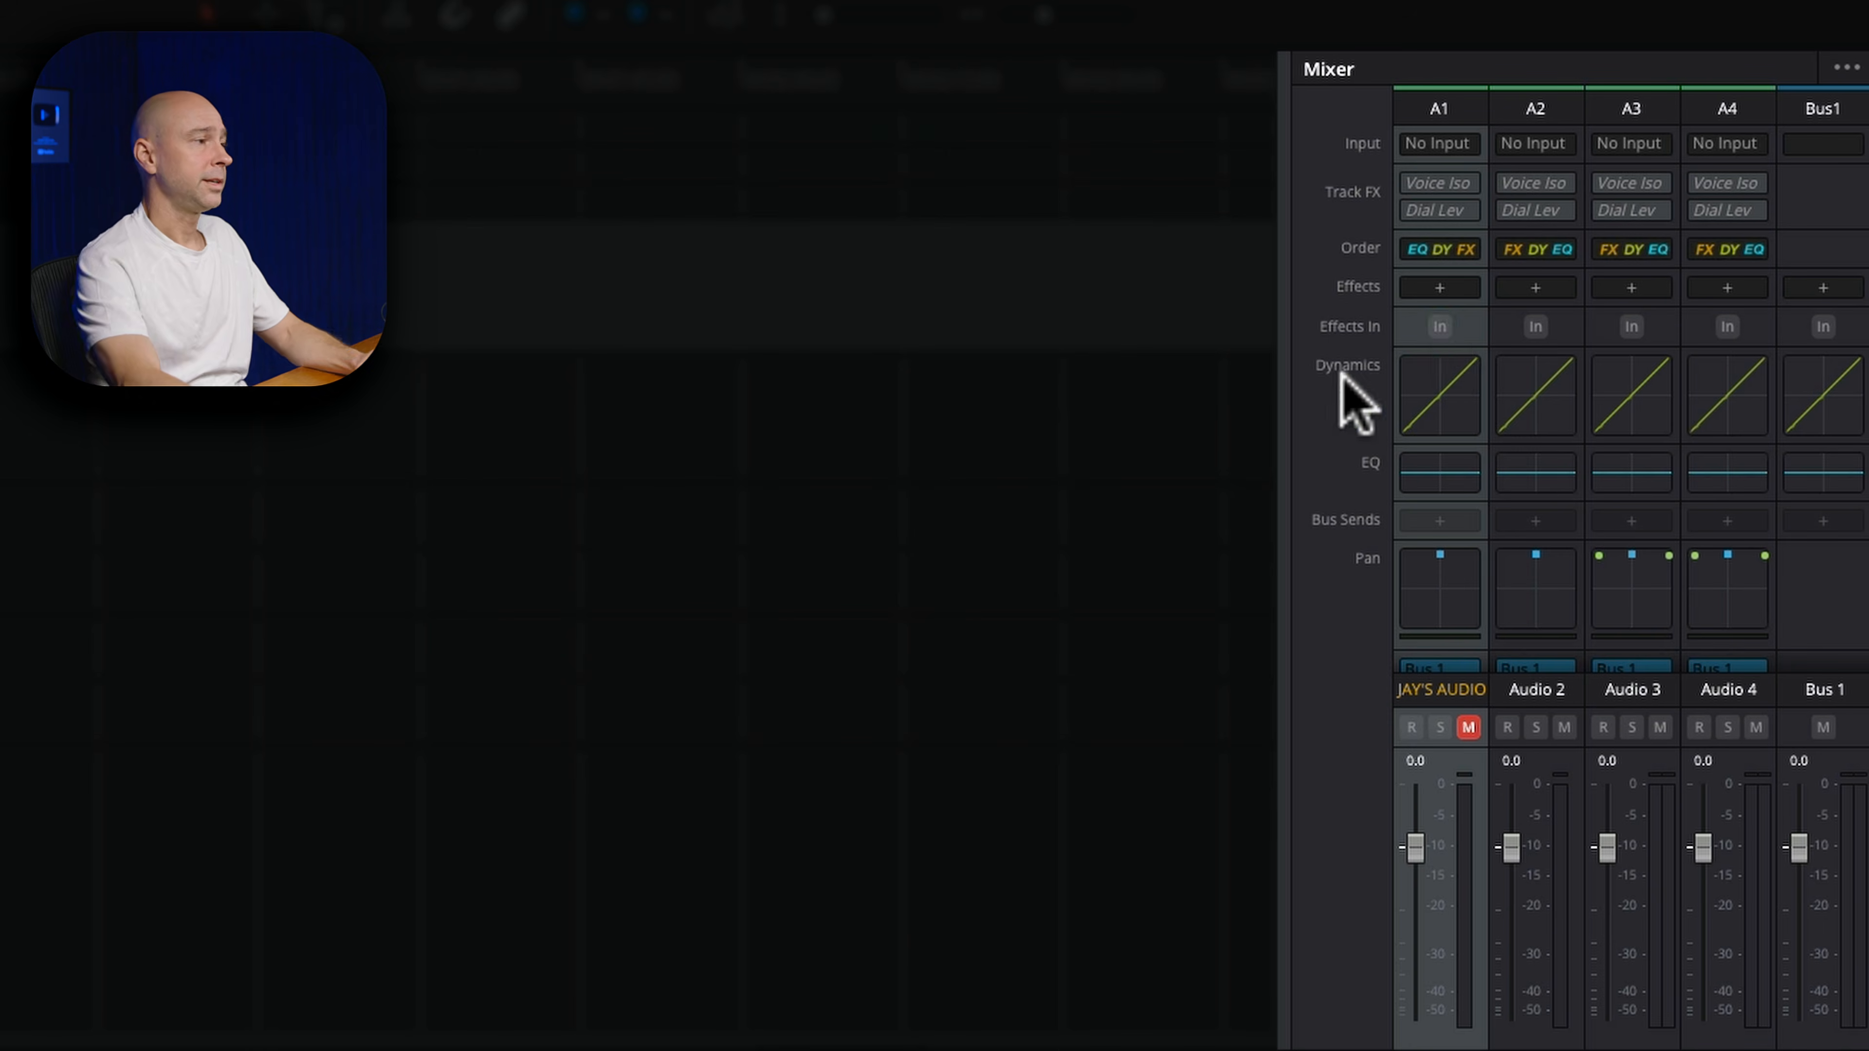
Open the Dynamics settings of track A1 and examine the Gain Reduction, Make Up, Output and Sidechain displays.
double_click(1404, 375)
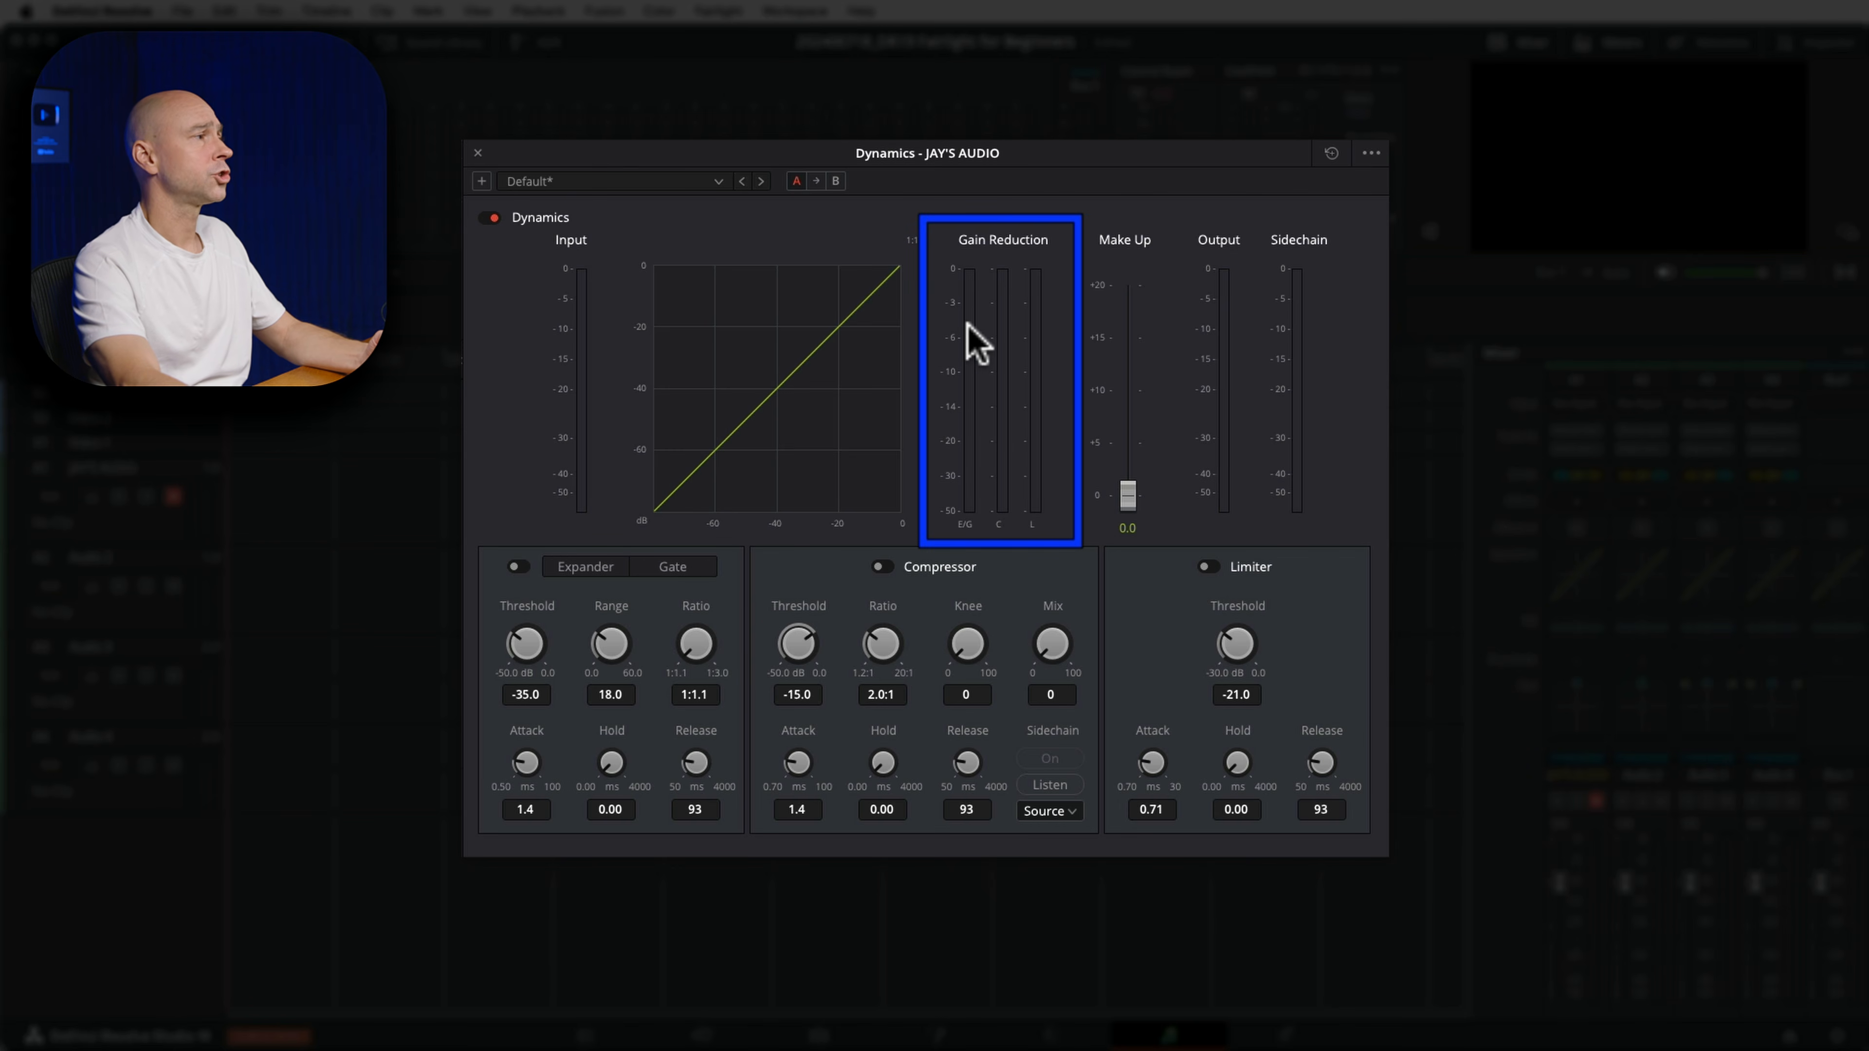
left_click(966, 278)
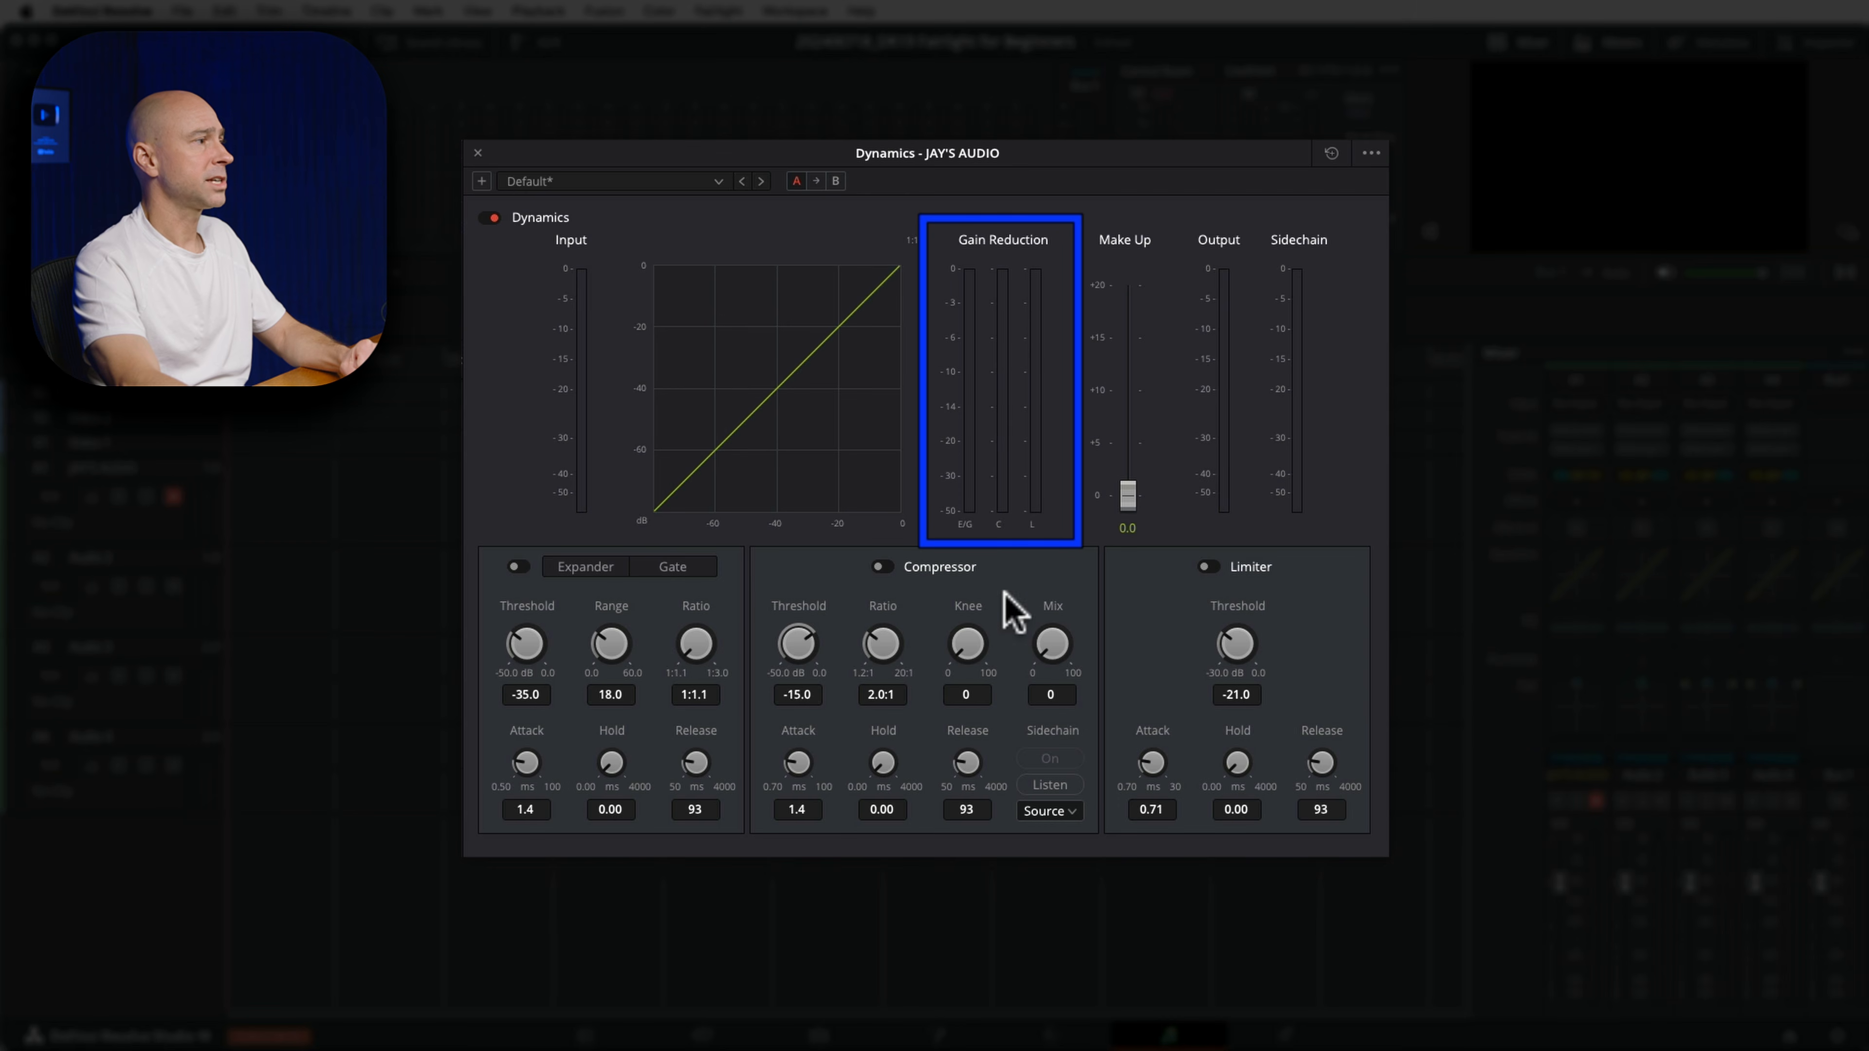
left_click(1003, 282)
left_click(997, 359)
left_click(1002, 297)
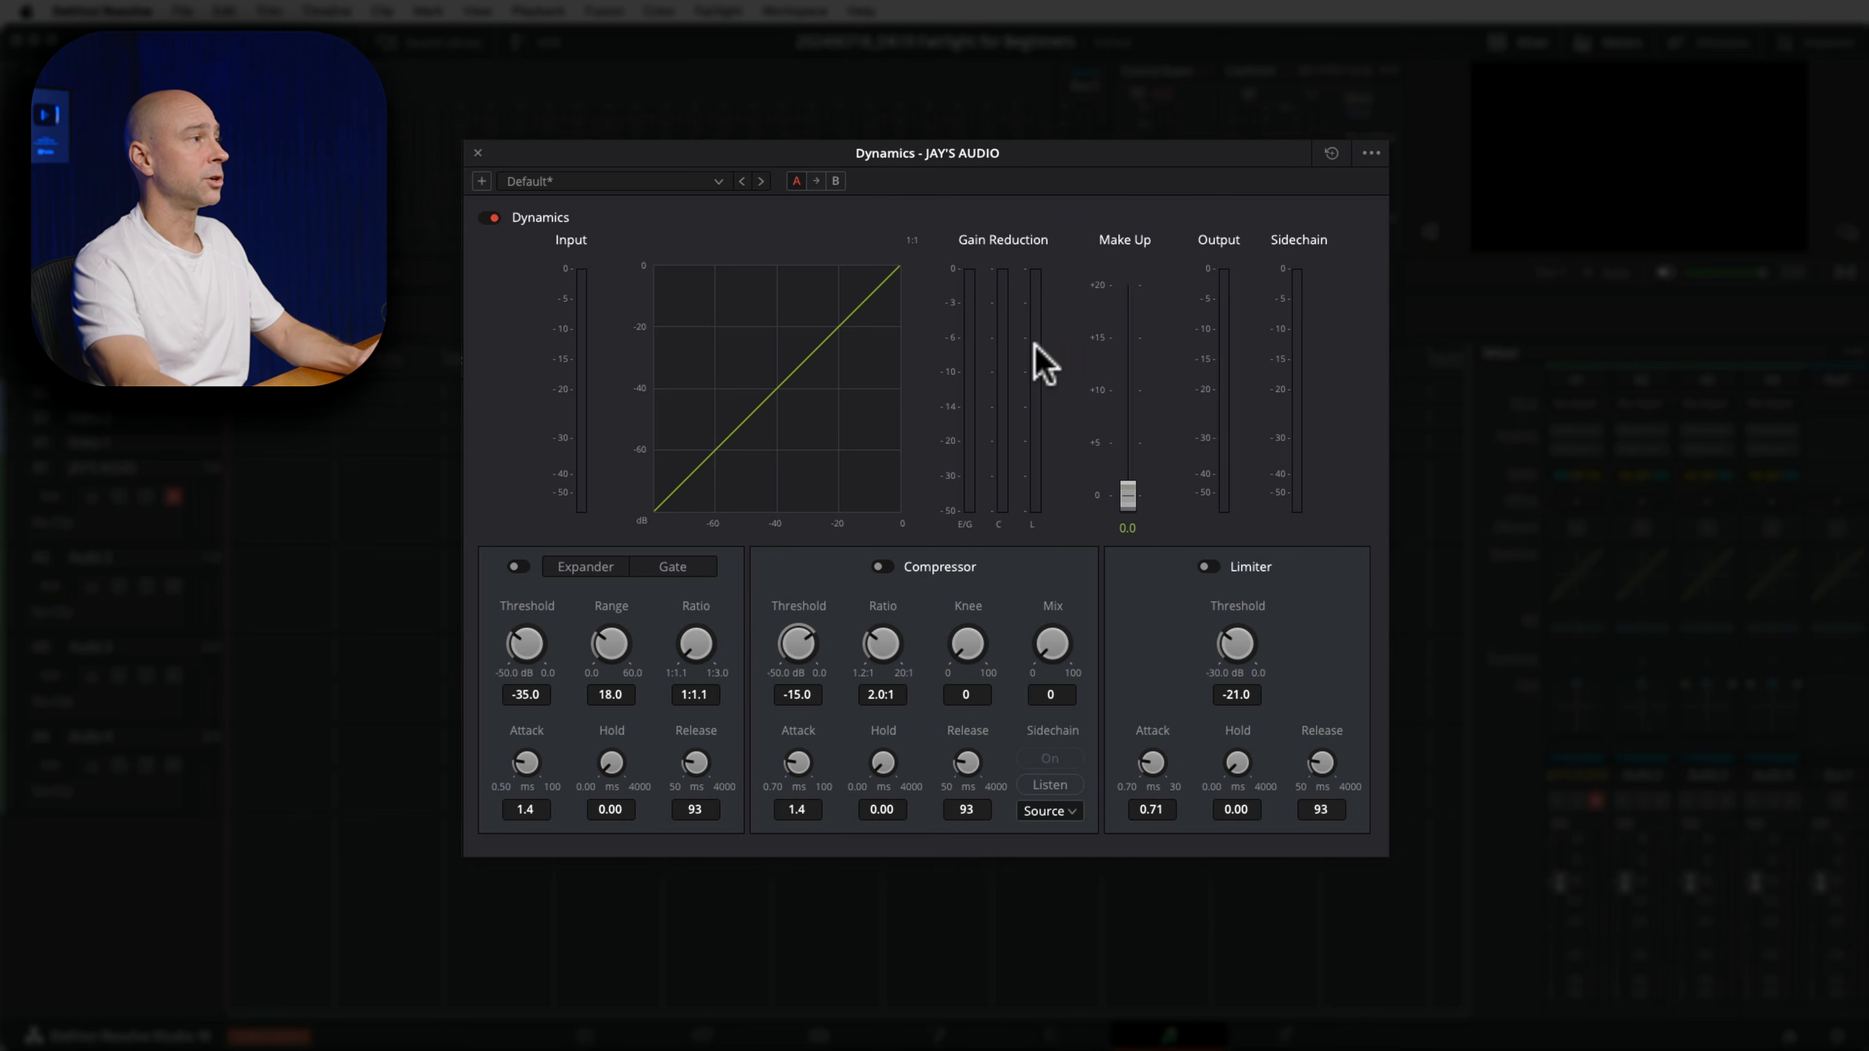
left_click(1140, 240)
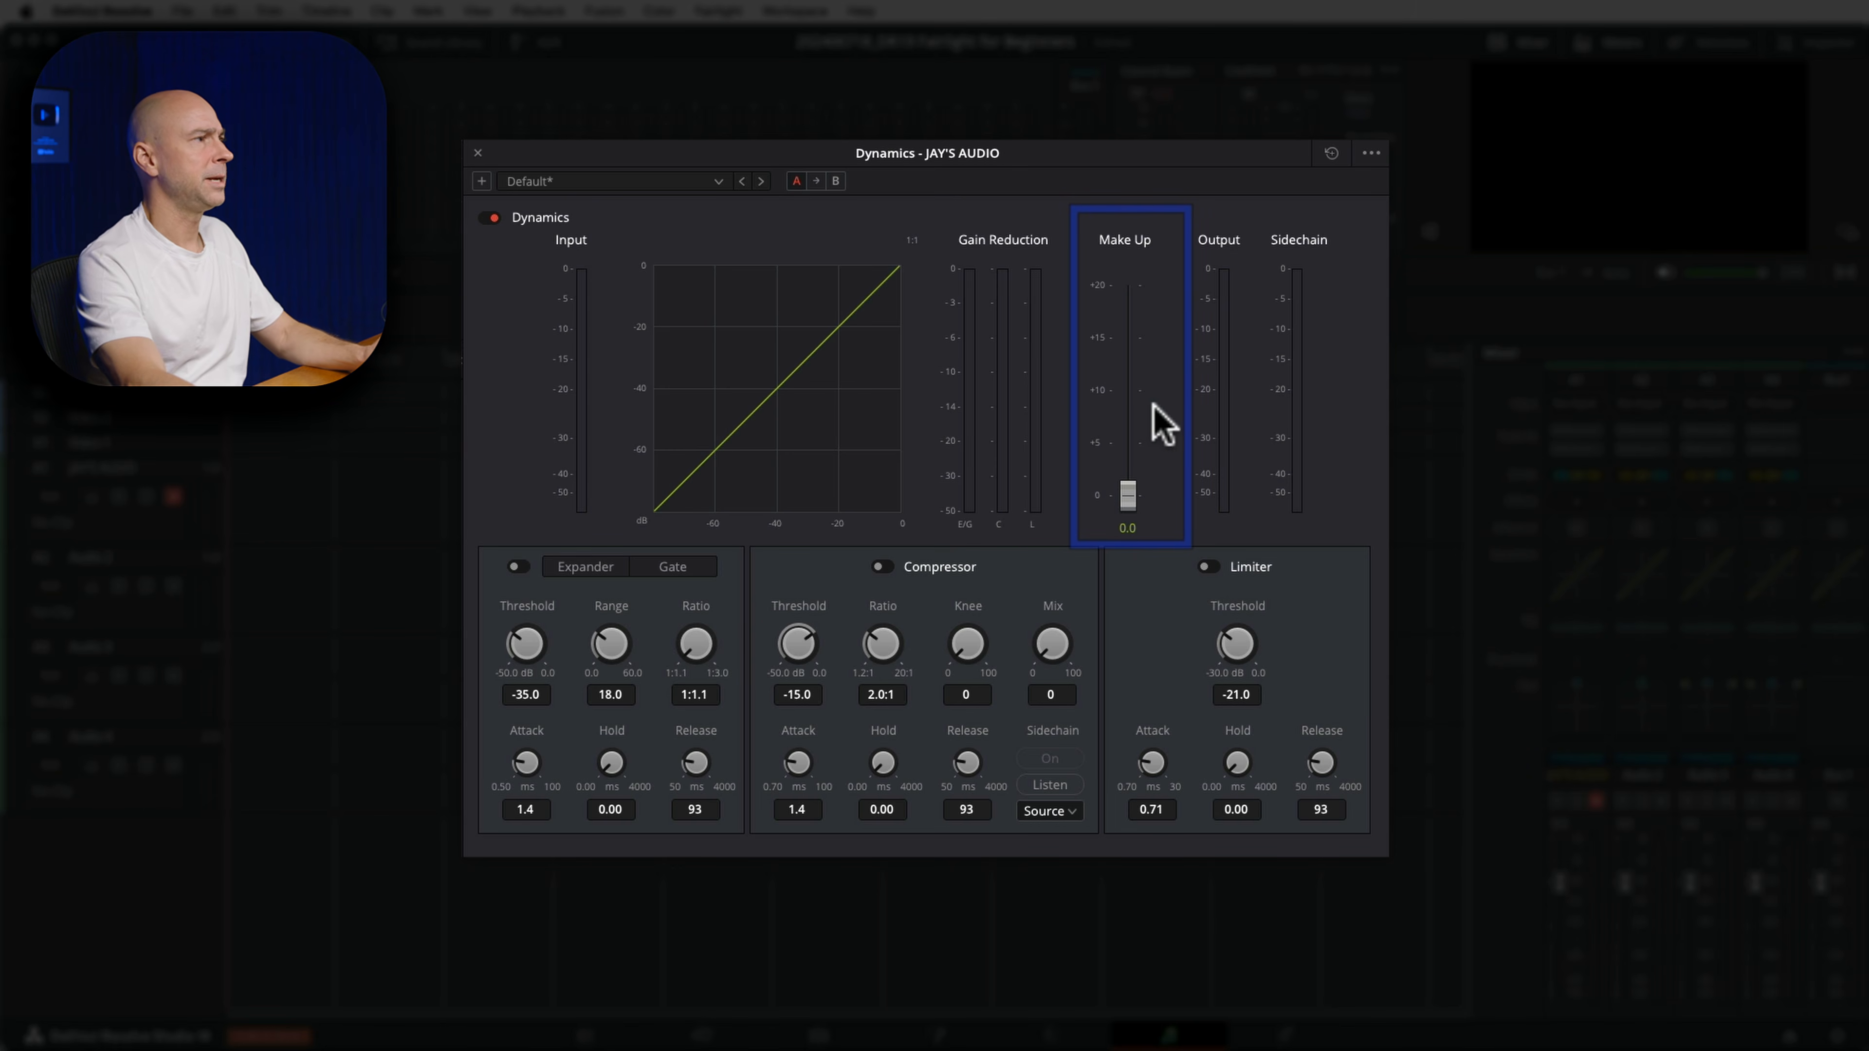
left_click(1239, 235)
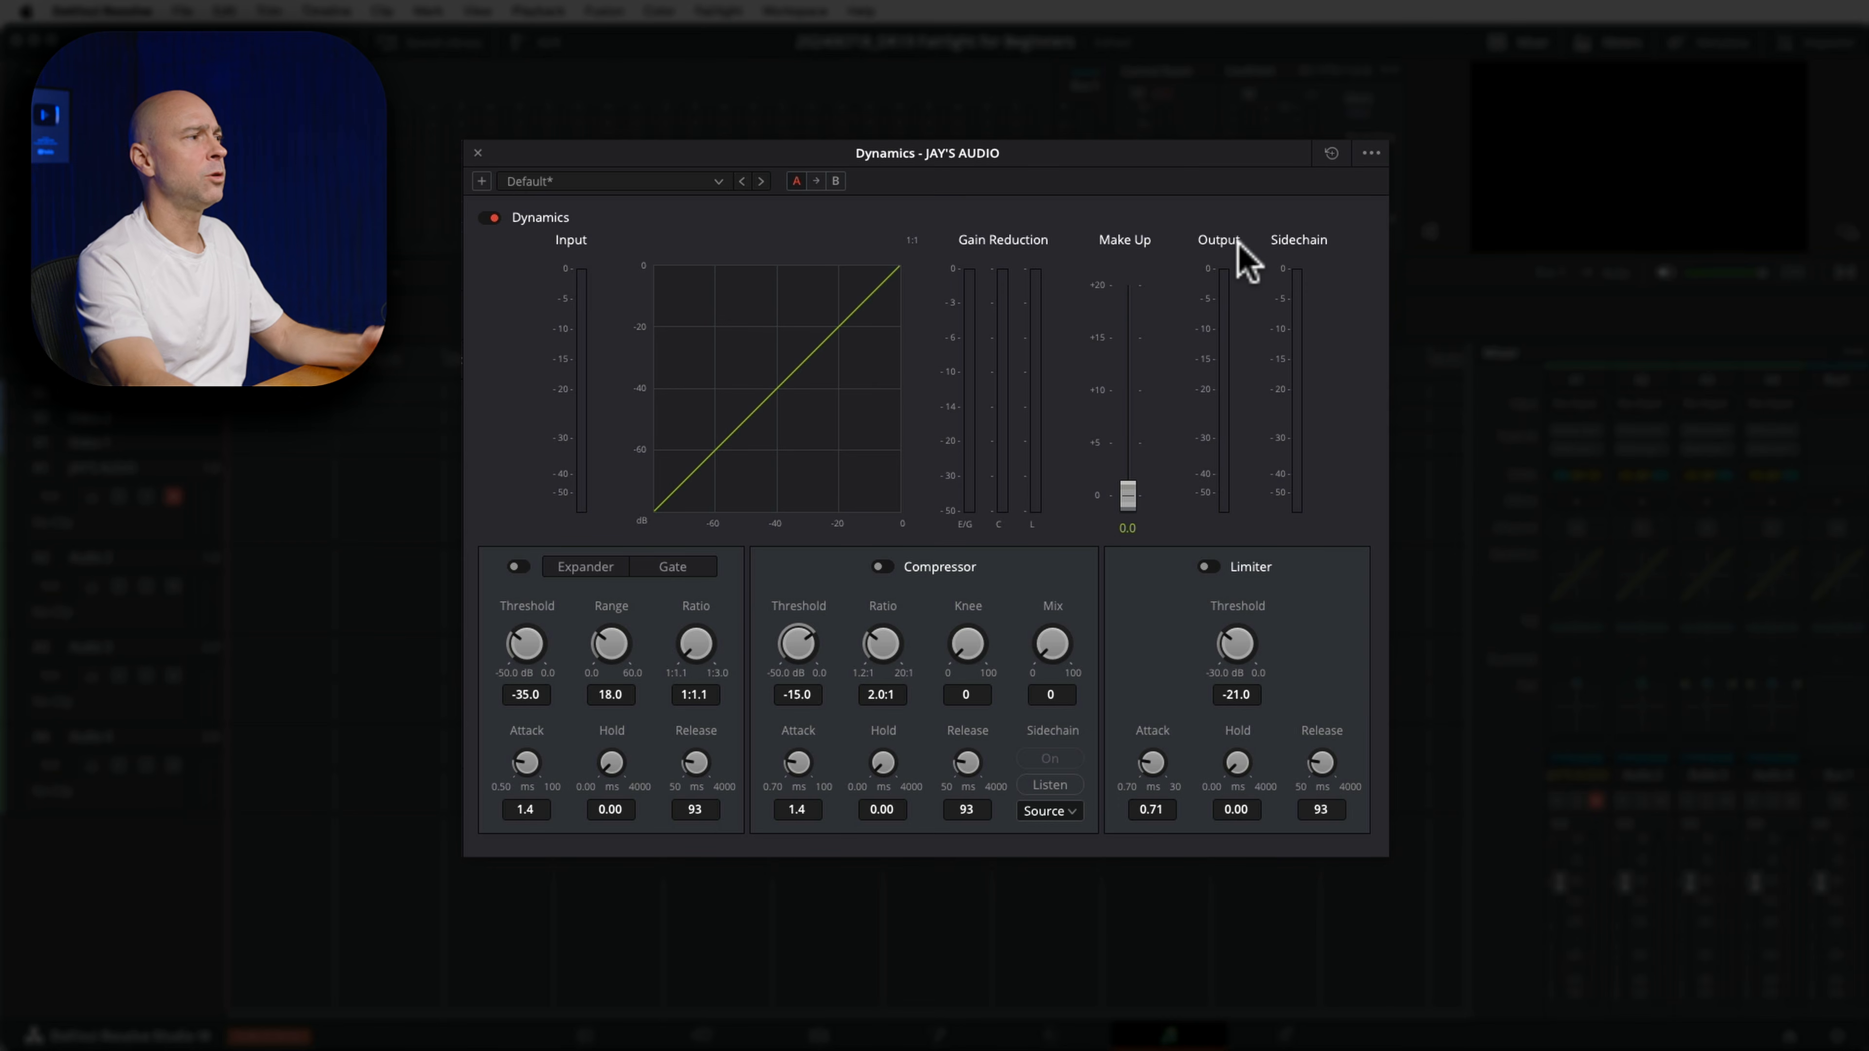
left_click(1309, 248)
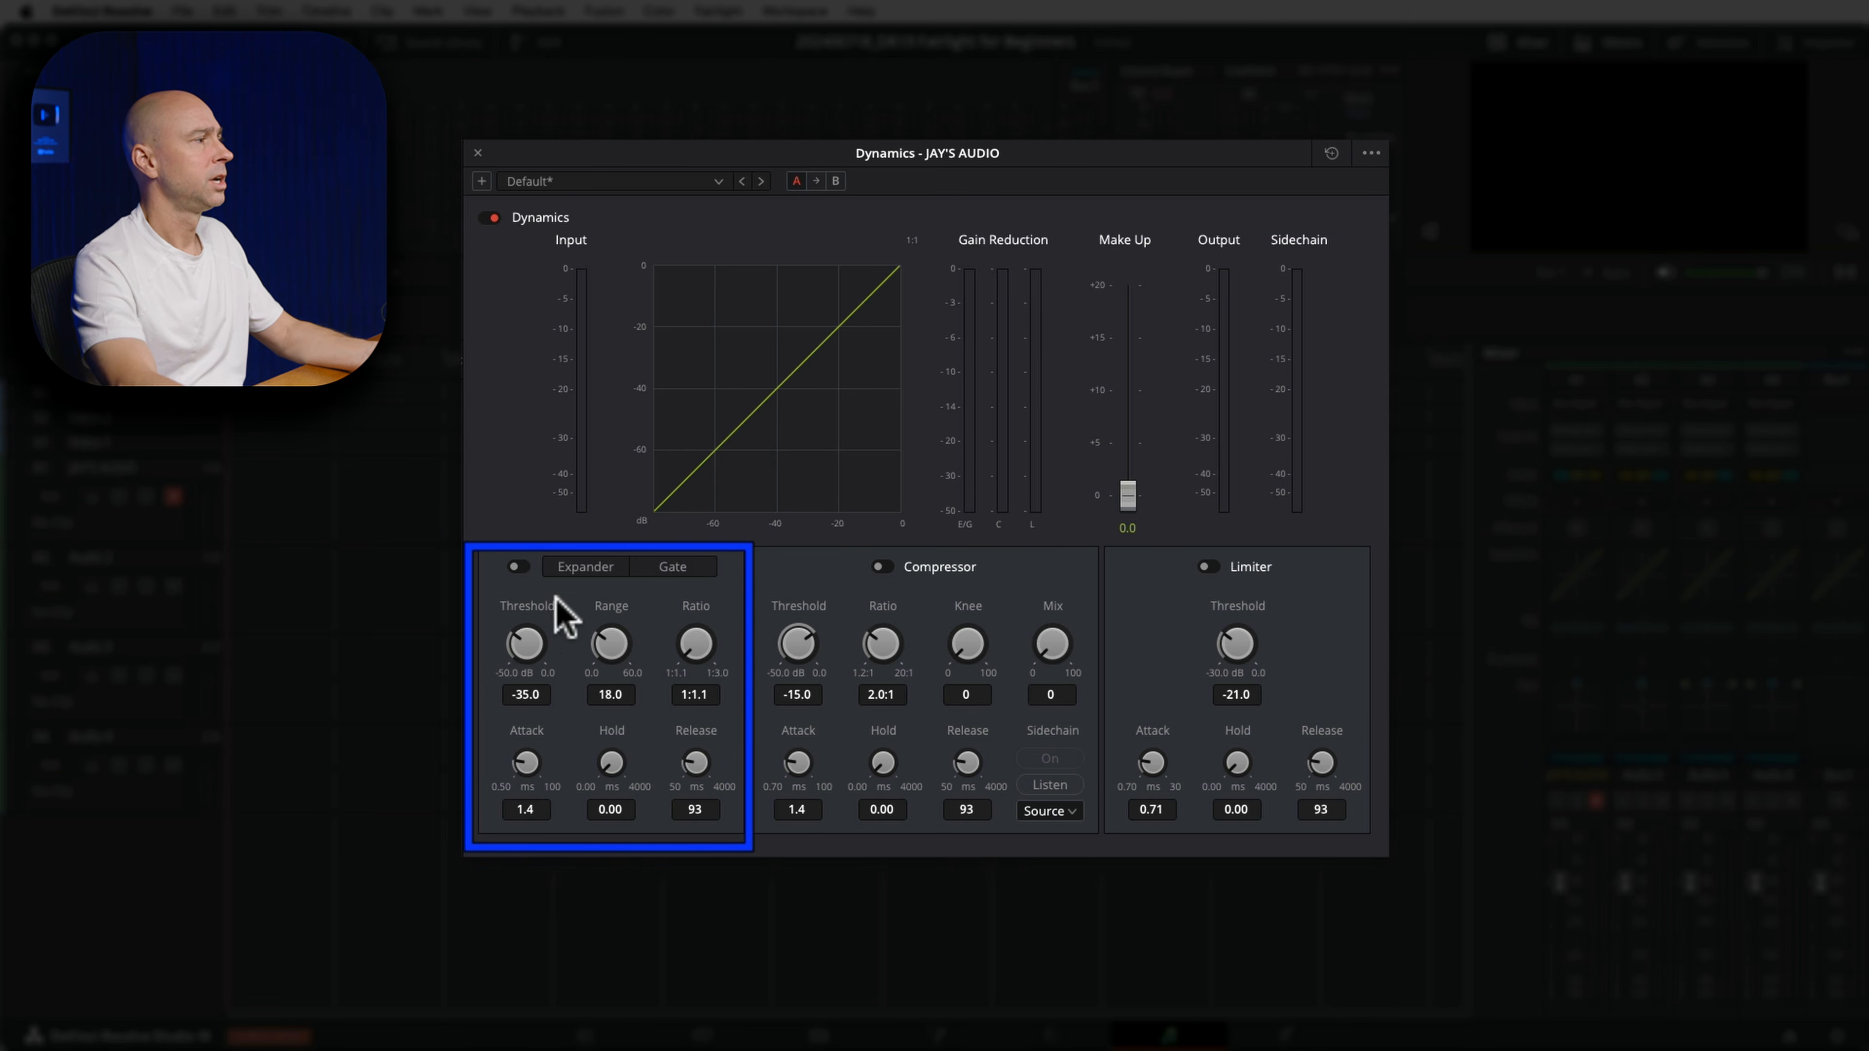
Examine the Expander, Gate and Compressor sections of track A1's Dynamics settings and close the window.
left_click(580, 577)
left_click(678, 585)
left_click(942, 584)
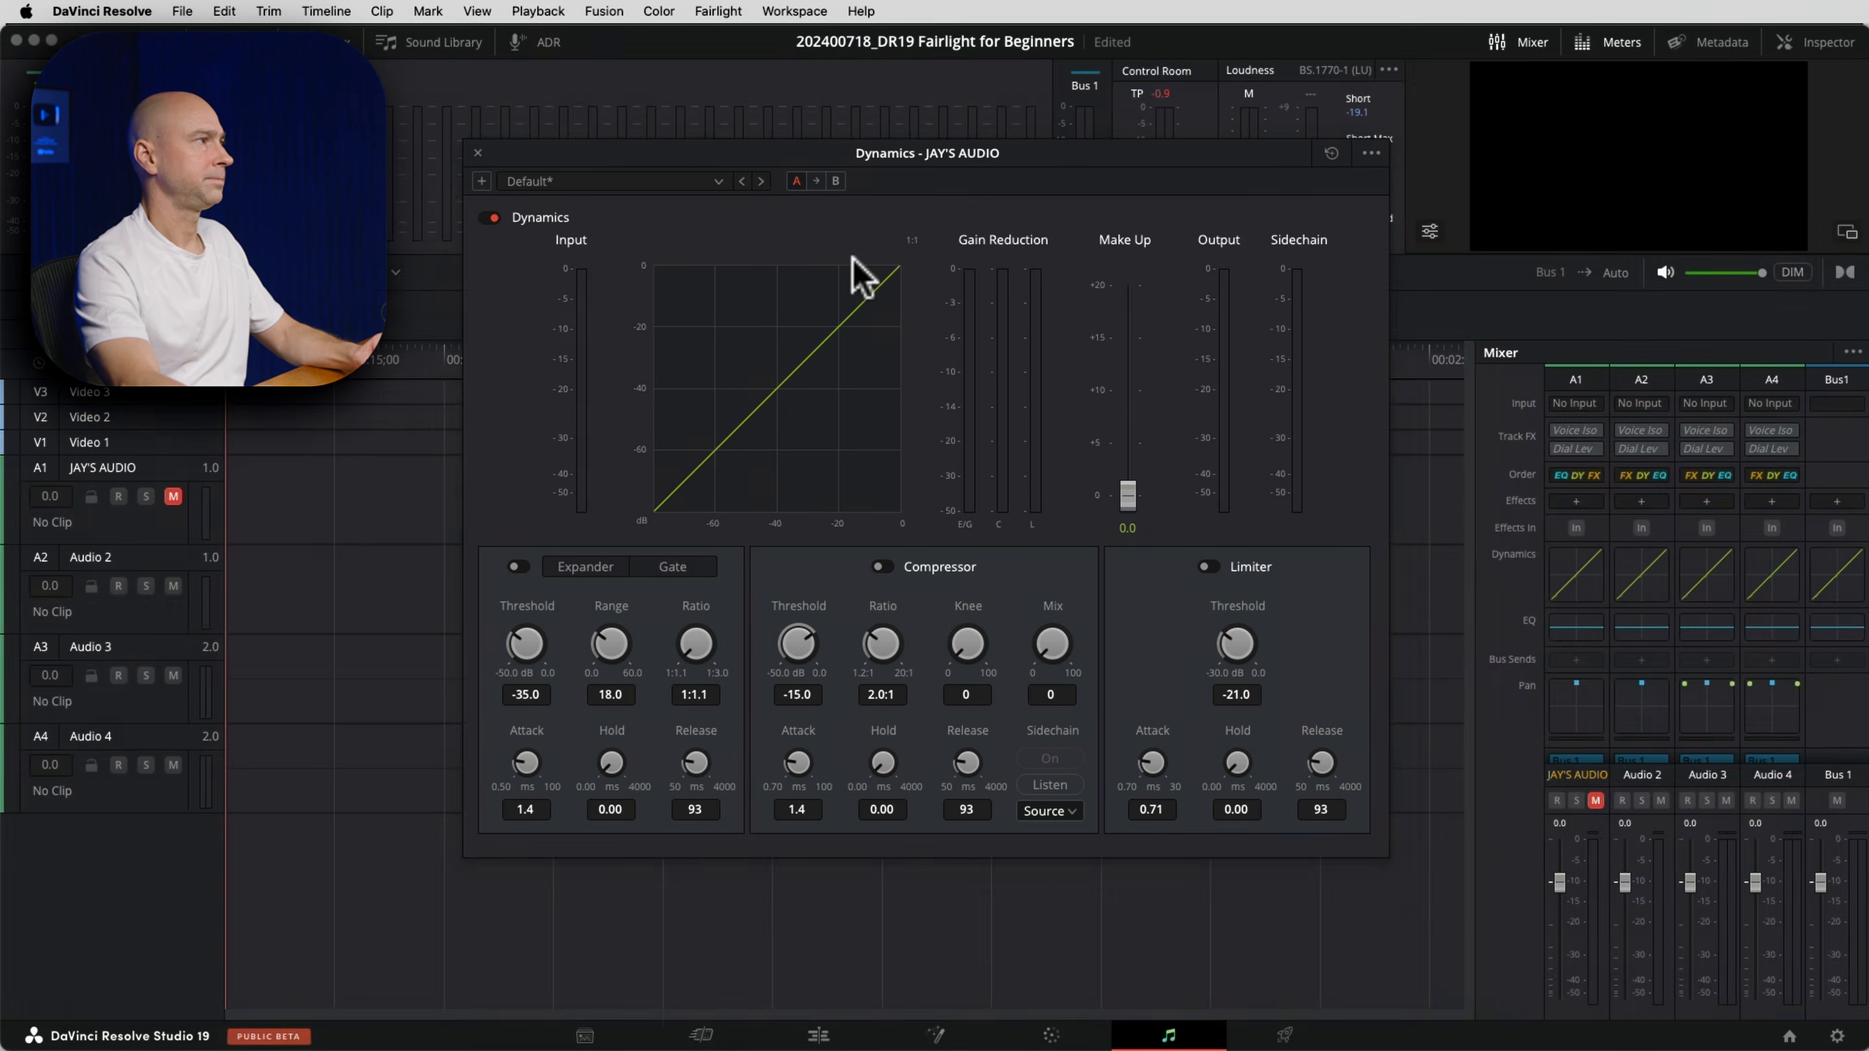
left_click(477, 153)
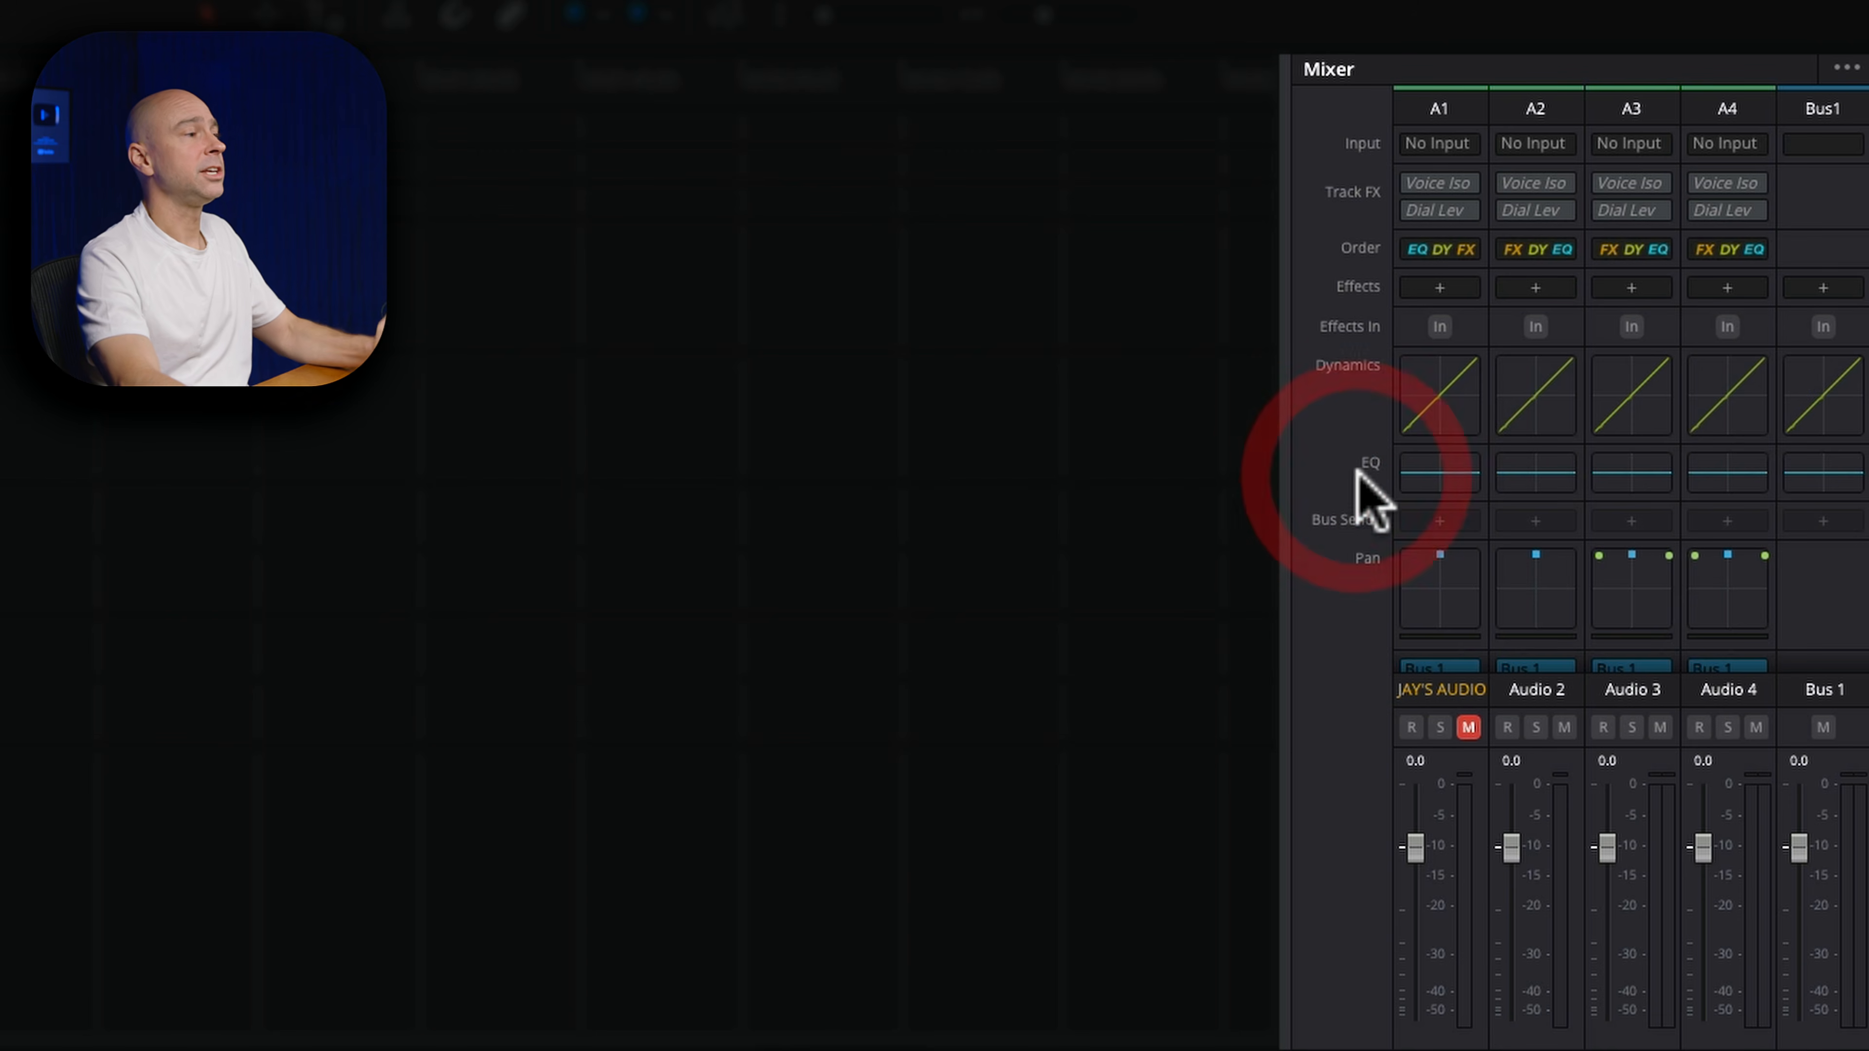
Set track A1's EQ band 3 to 46 Hz at +10.4 dB and band 2 to 94 Hz with Q 5.5, and reset the equalizer.
left_click(1431, 478)
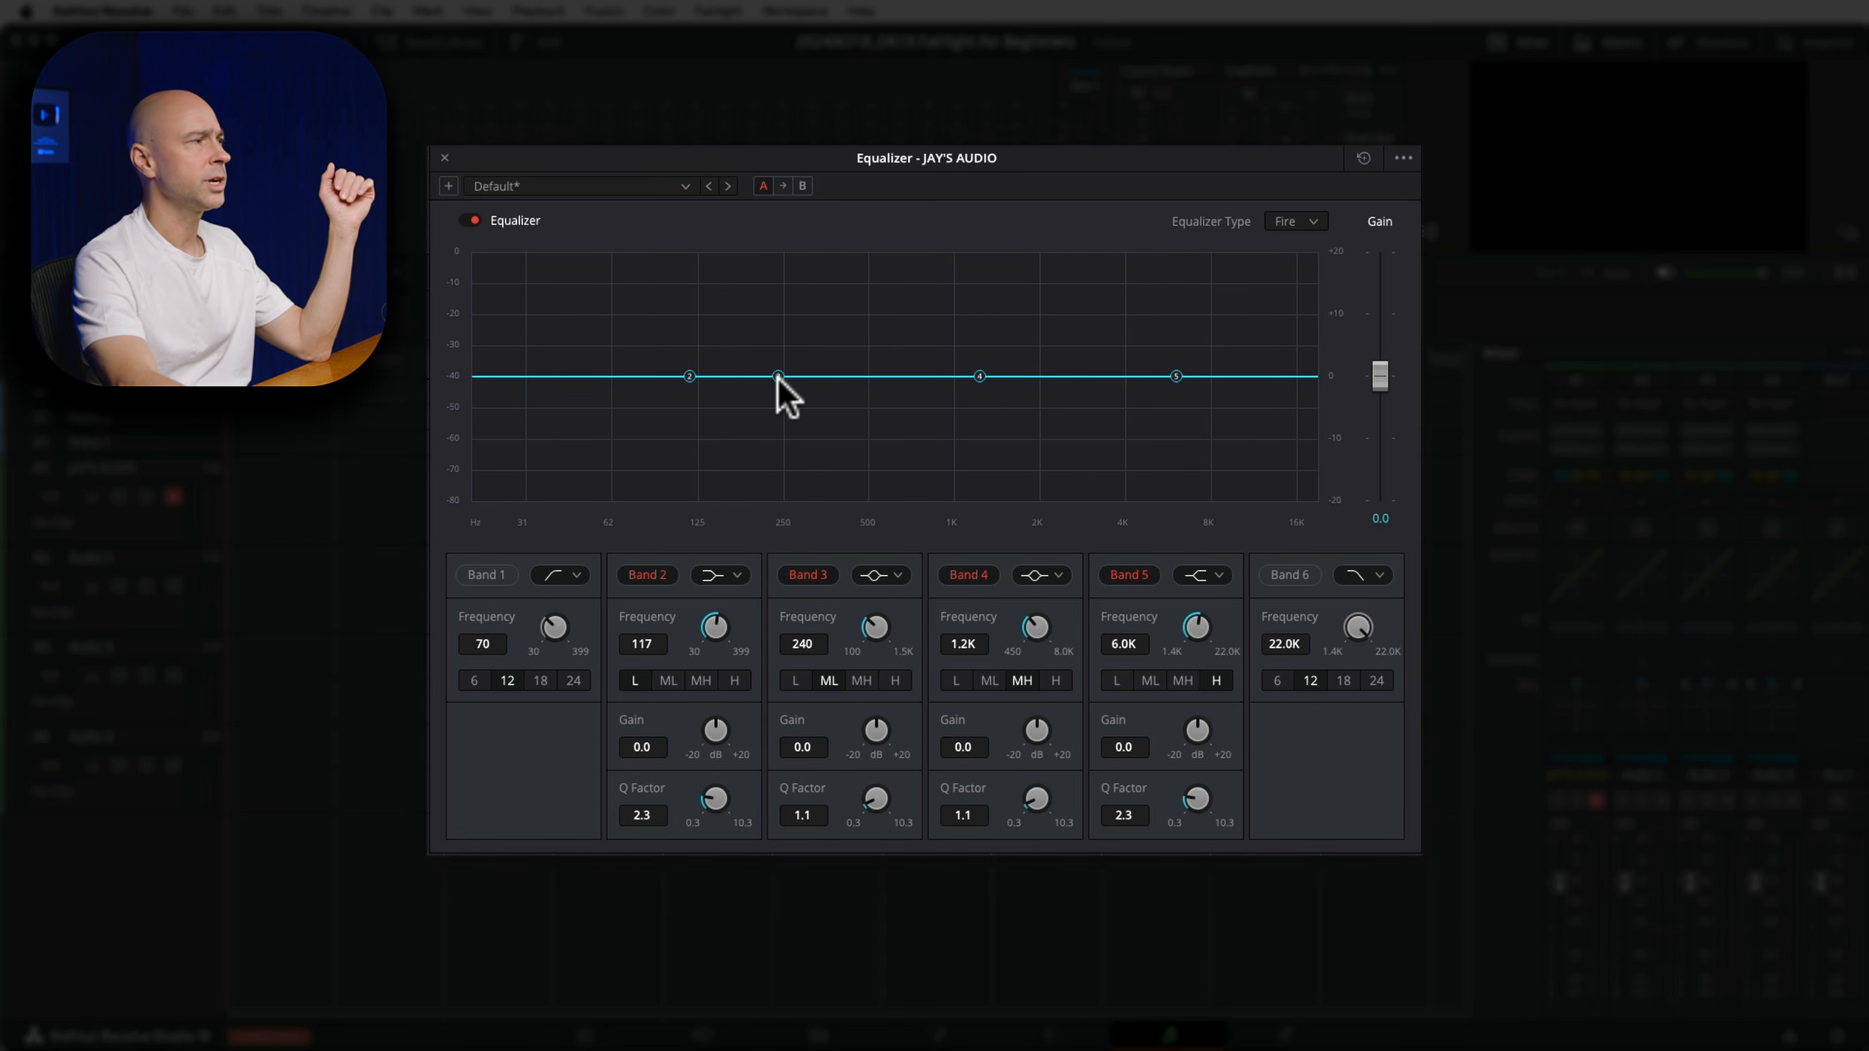
left_click_drag(778, 376, 574, 312)
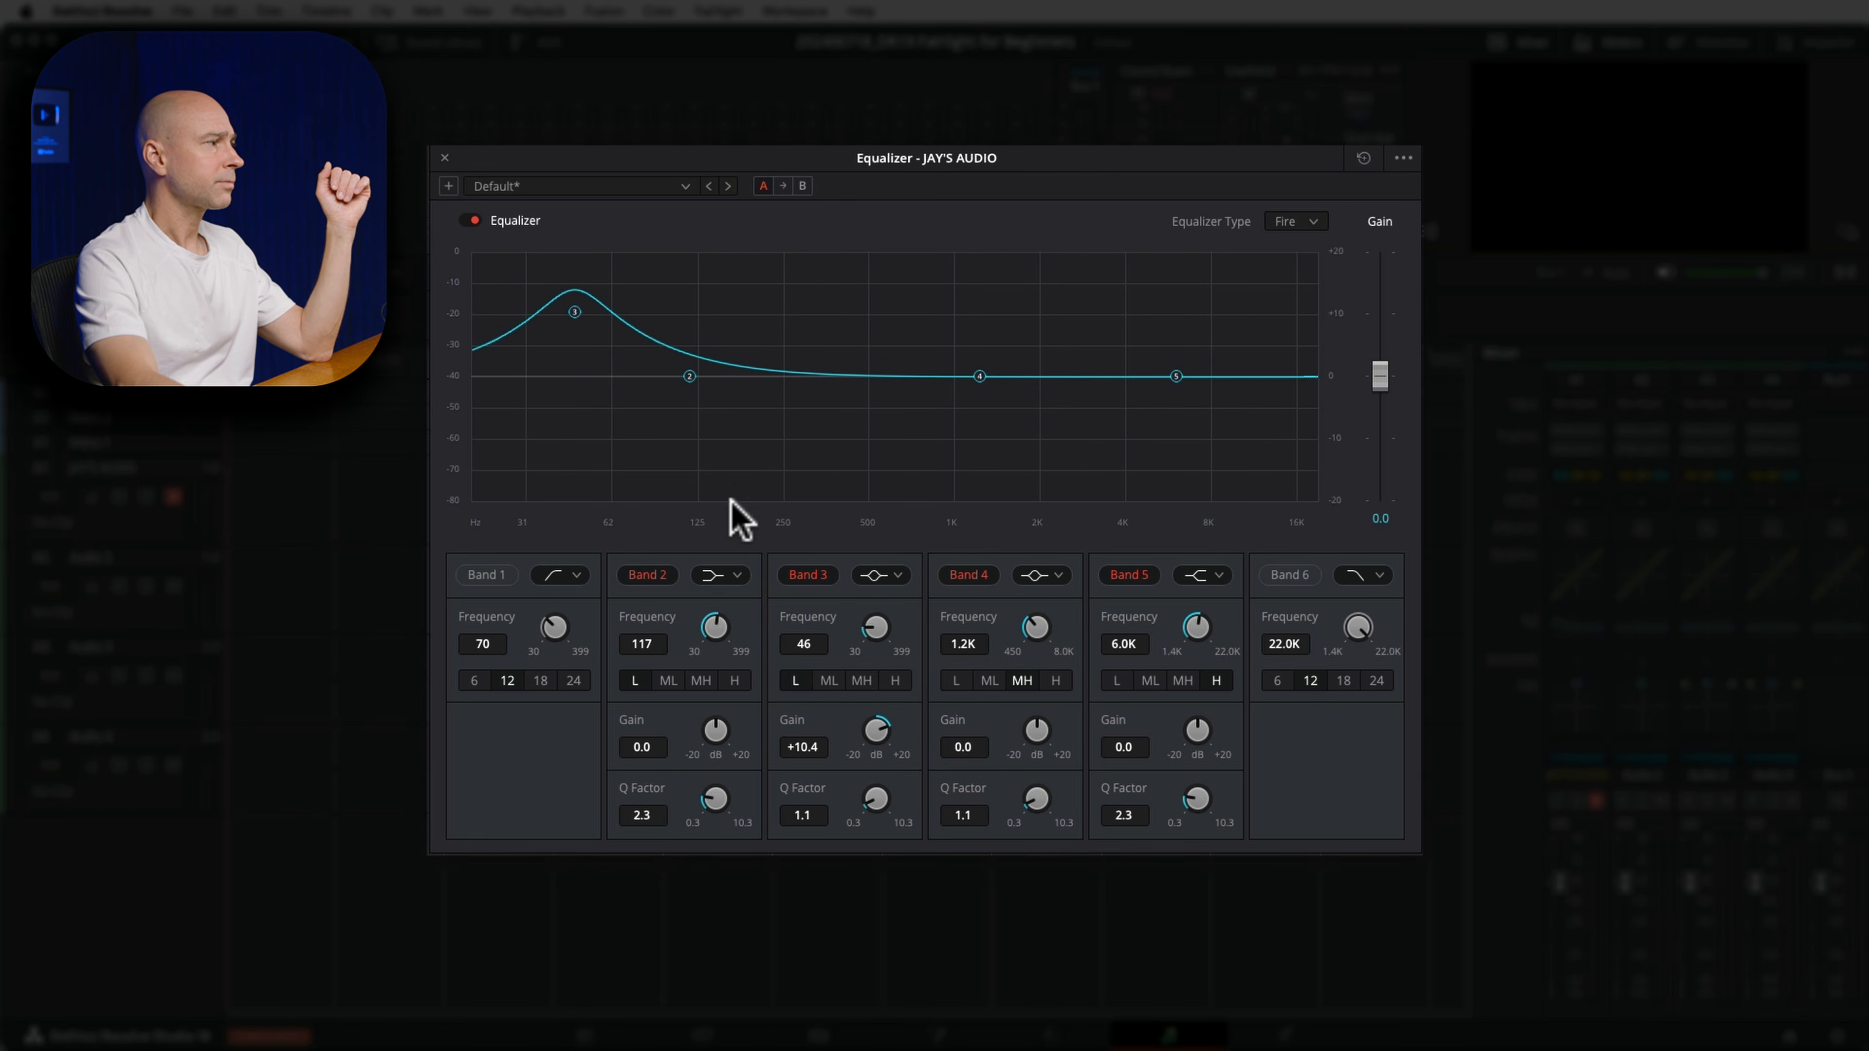
mouse_move(682, 632)
left_mouse_down()
mouse_move(765, 721)
mouse_move(721, 731)
mouse_move(742, 813)
left_mouse_up()
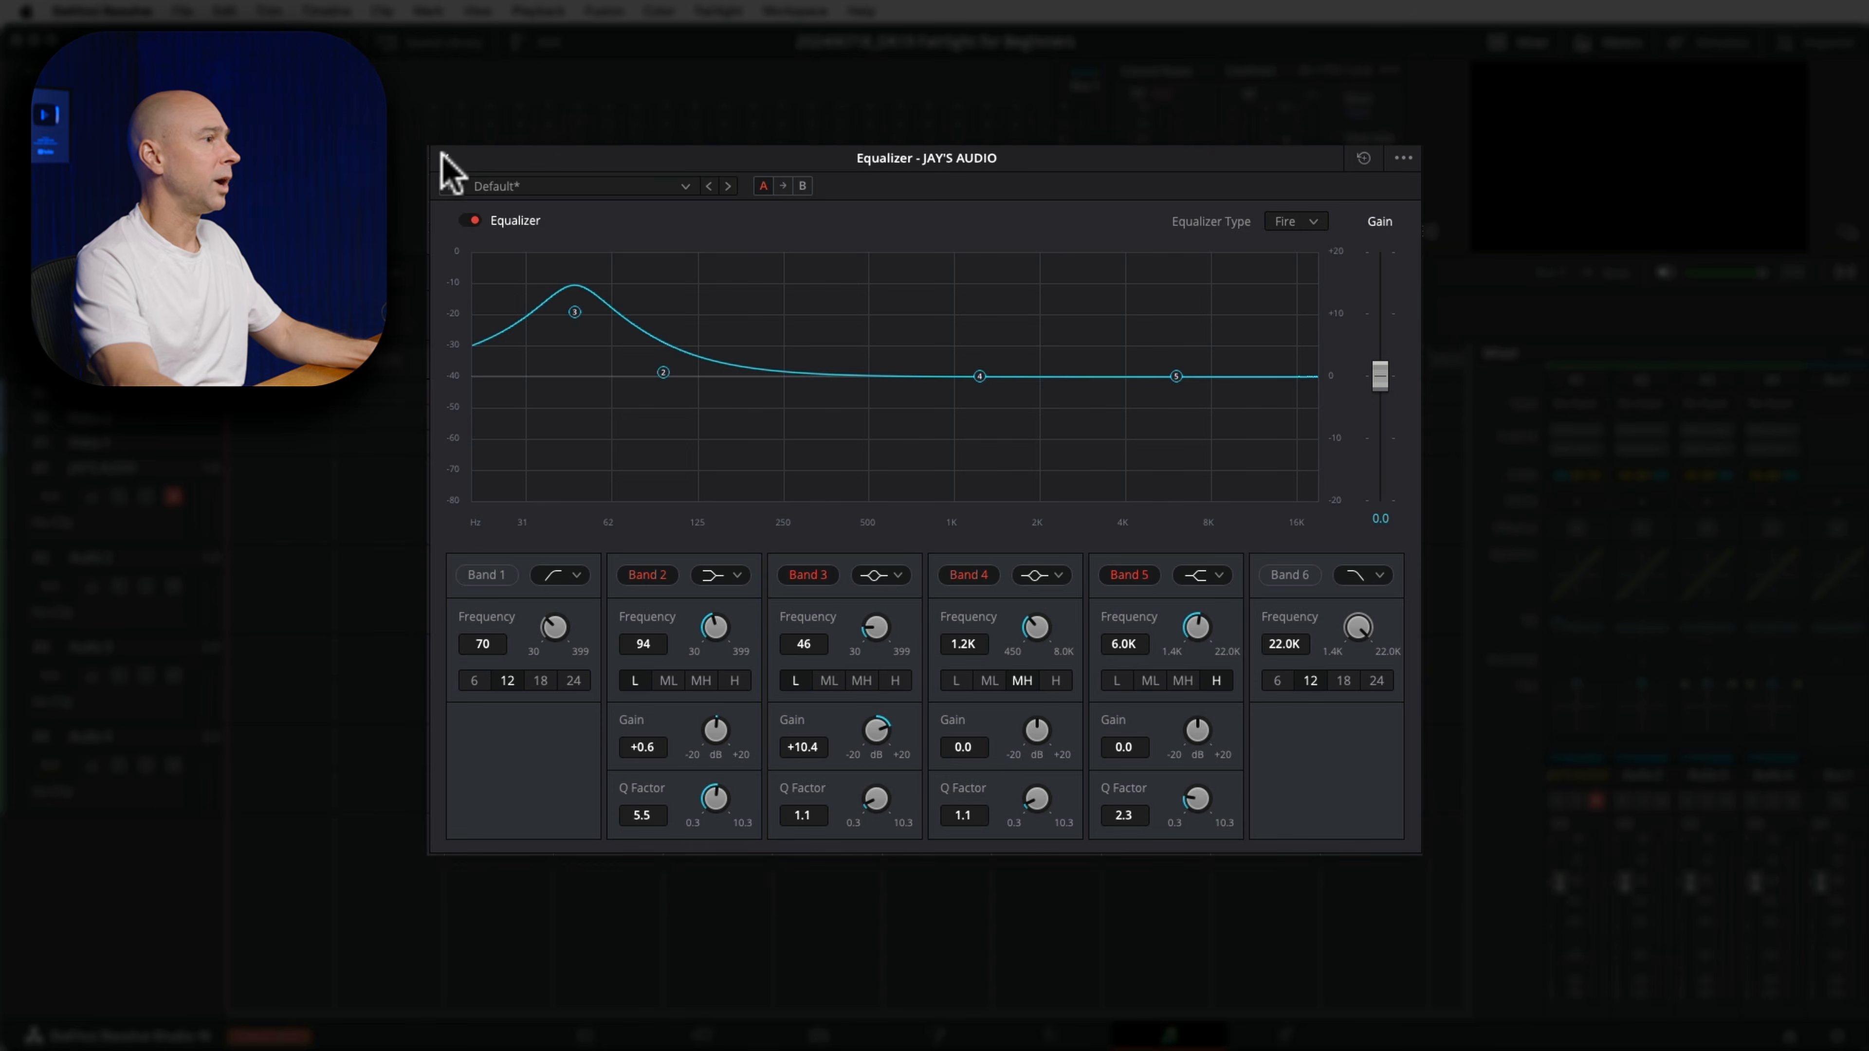
left_click(1363, 158)
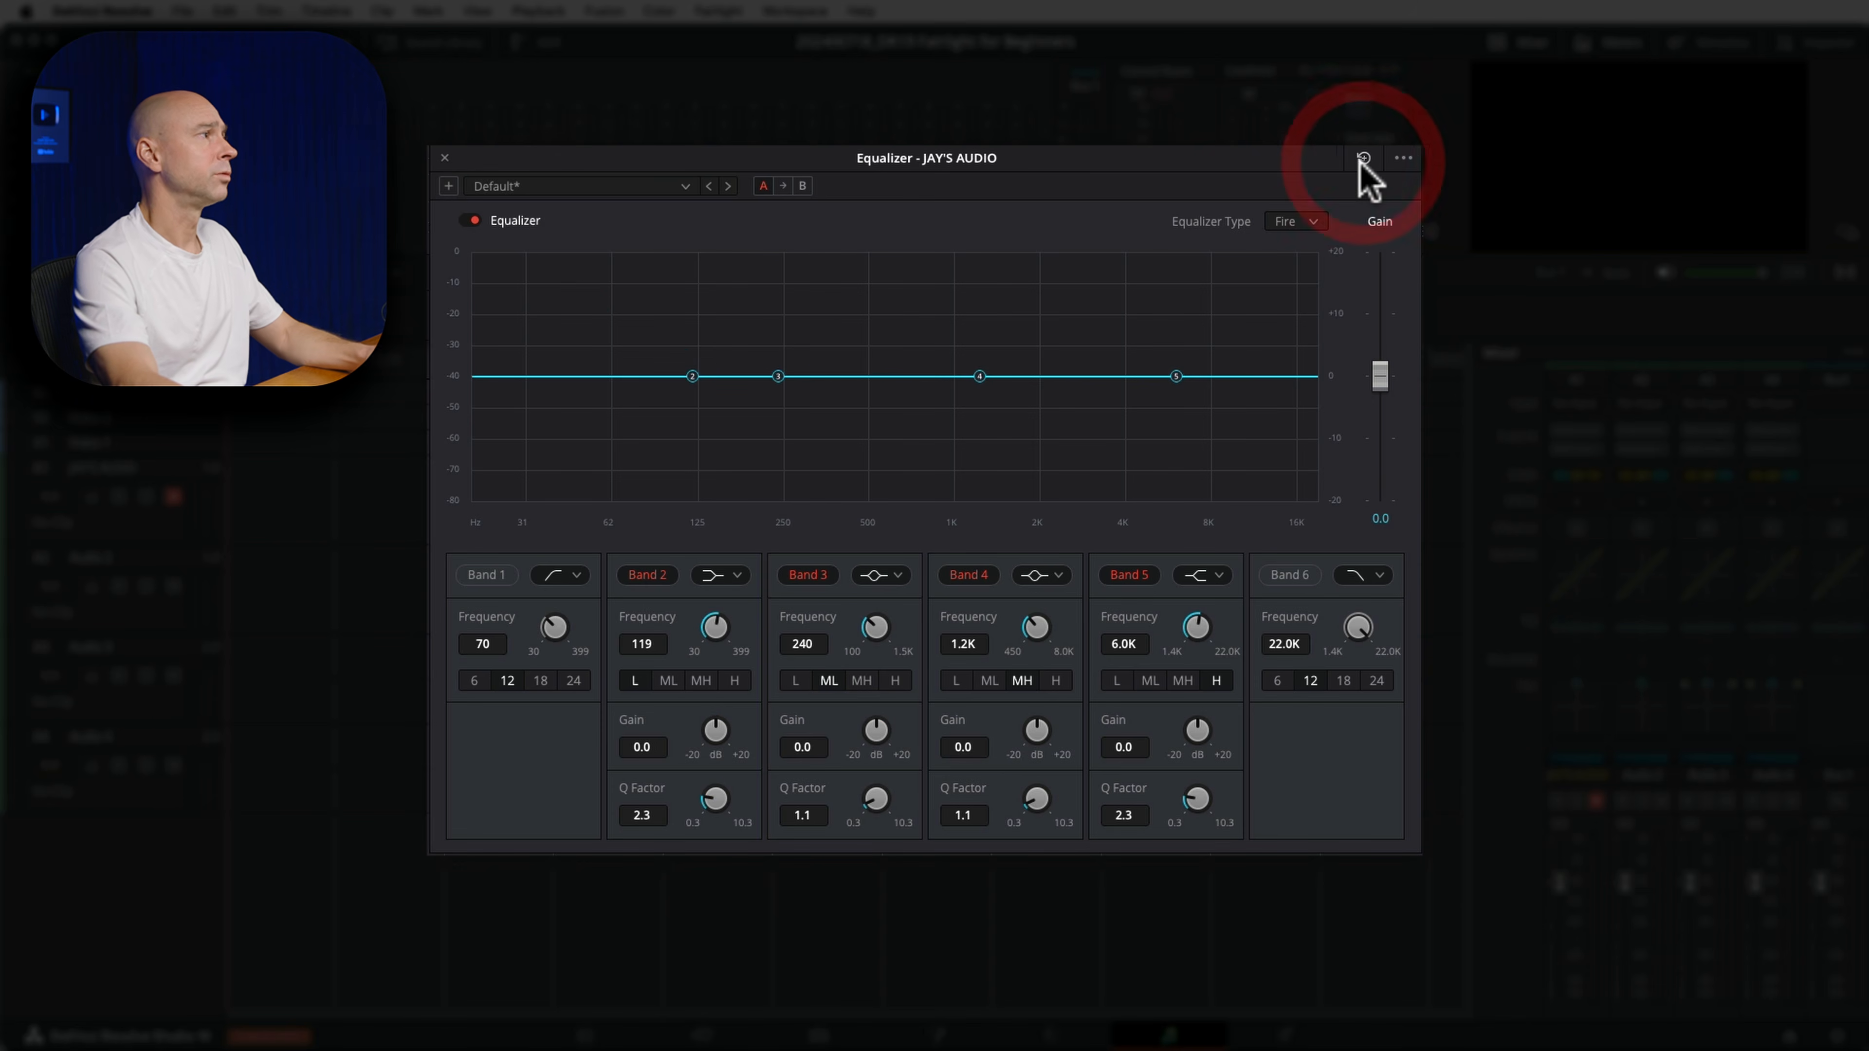
left_click(444, 159)
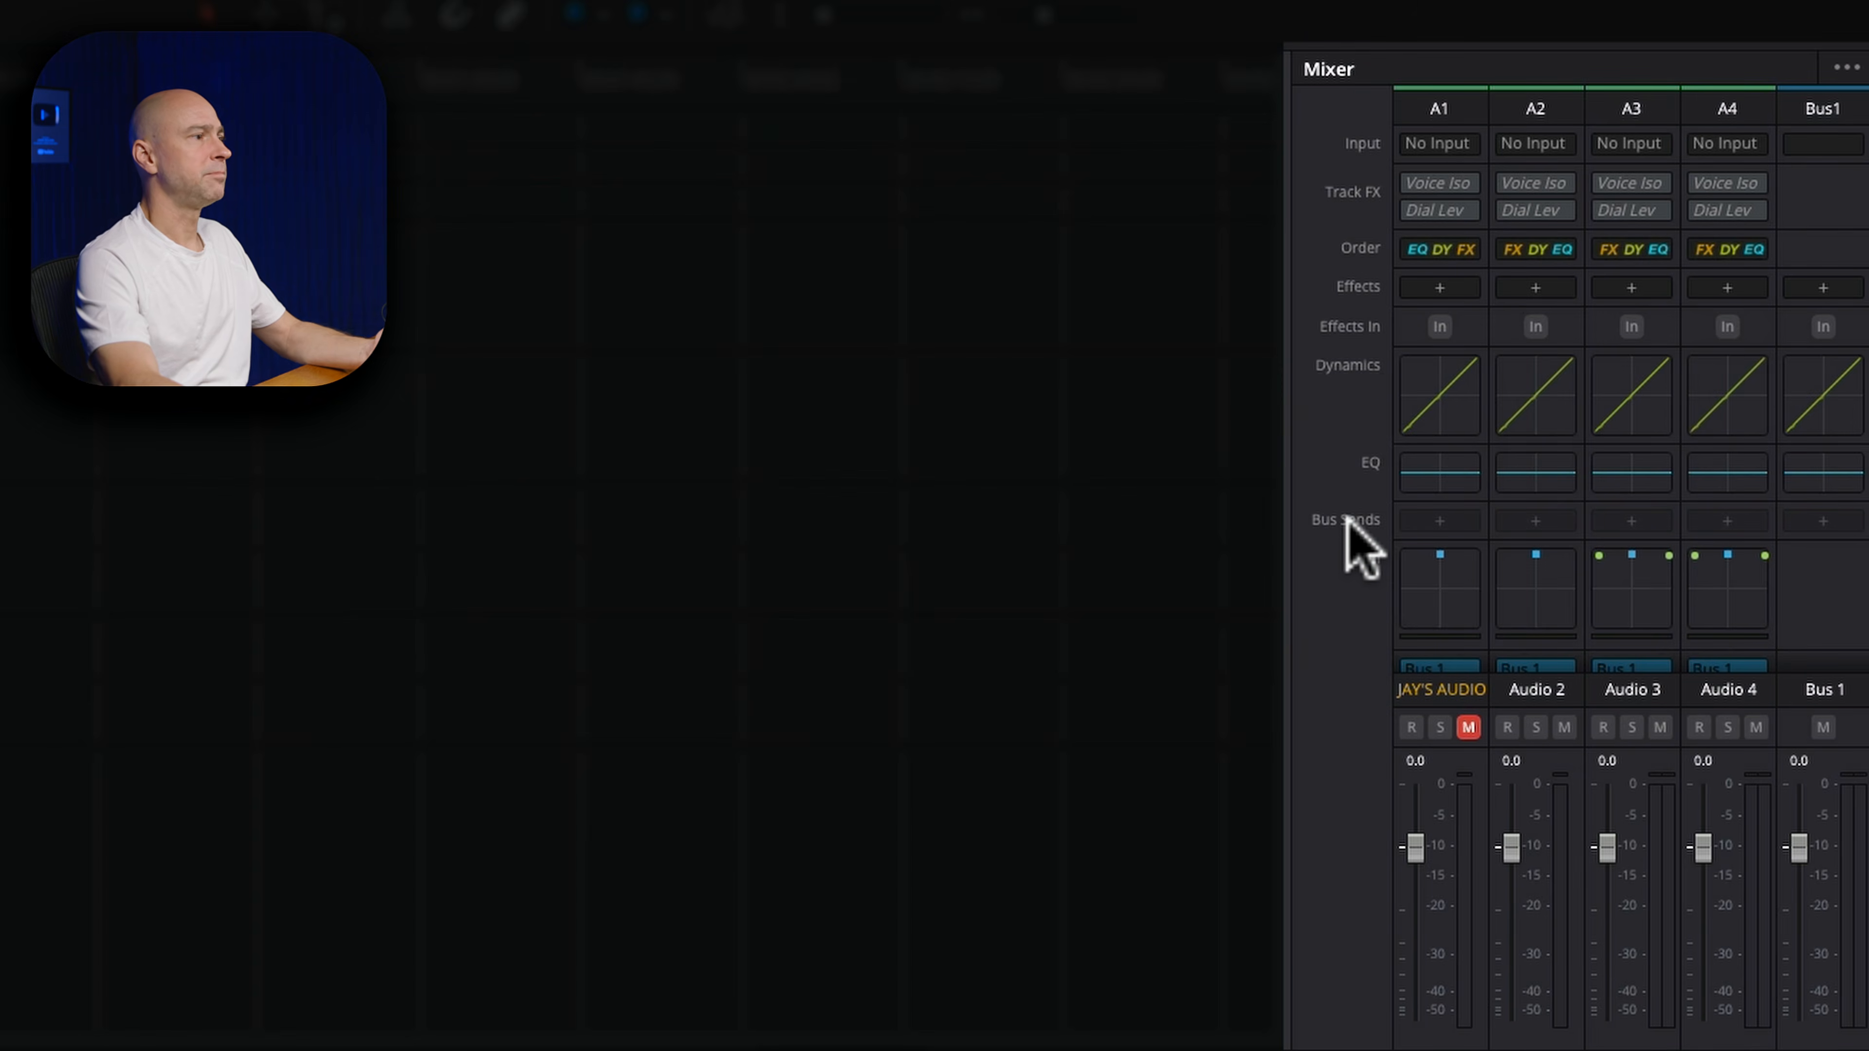
Check the Bus Sends row and the Mixer's display options, including the Visible Track FX choices.
left_click(1346, 518)
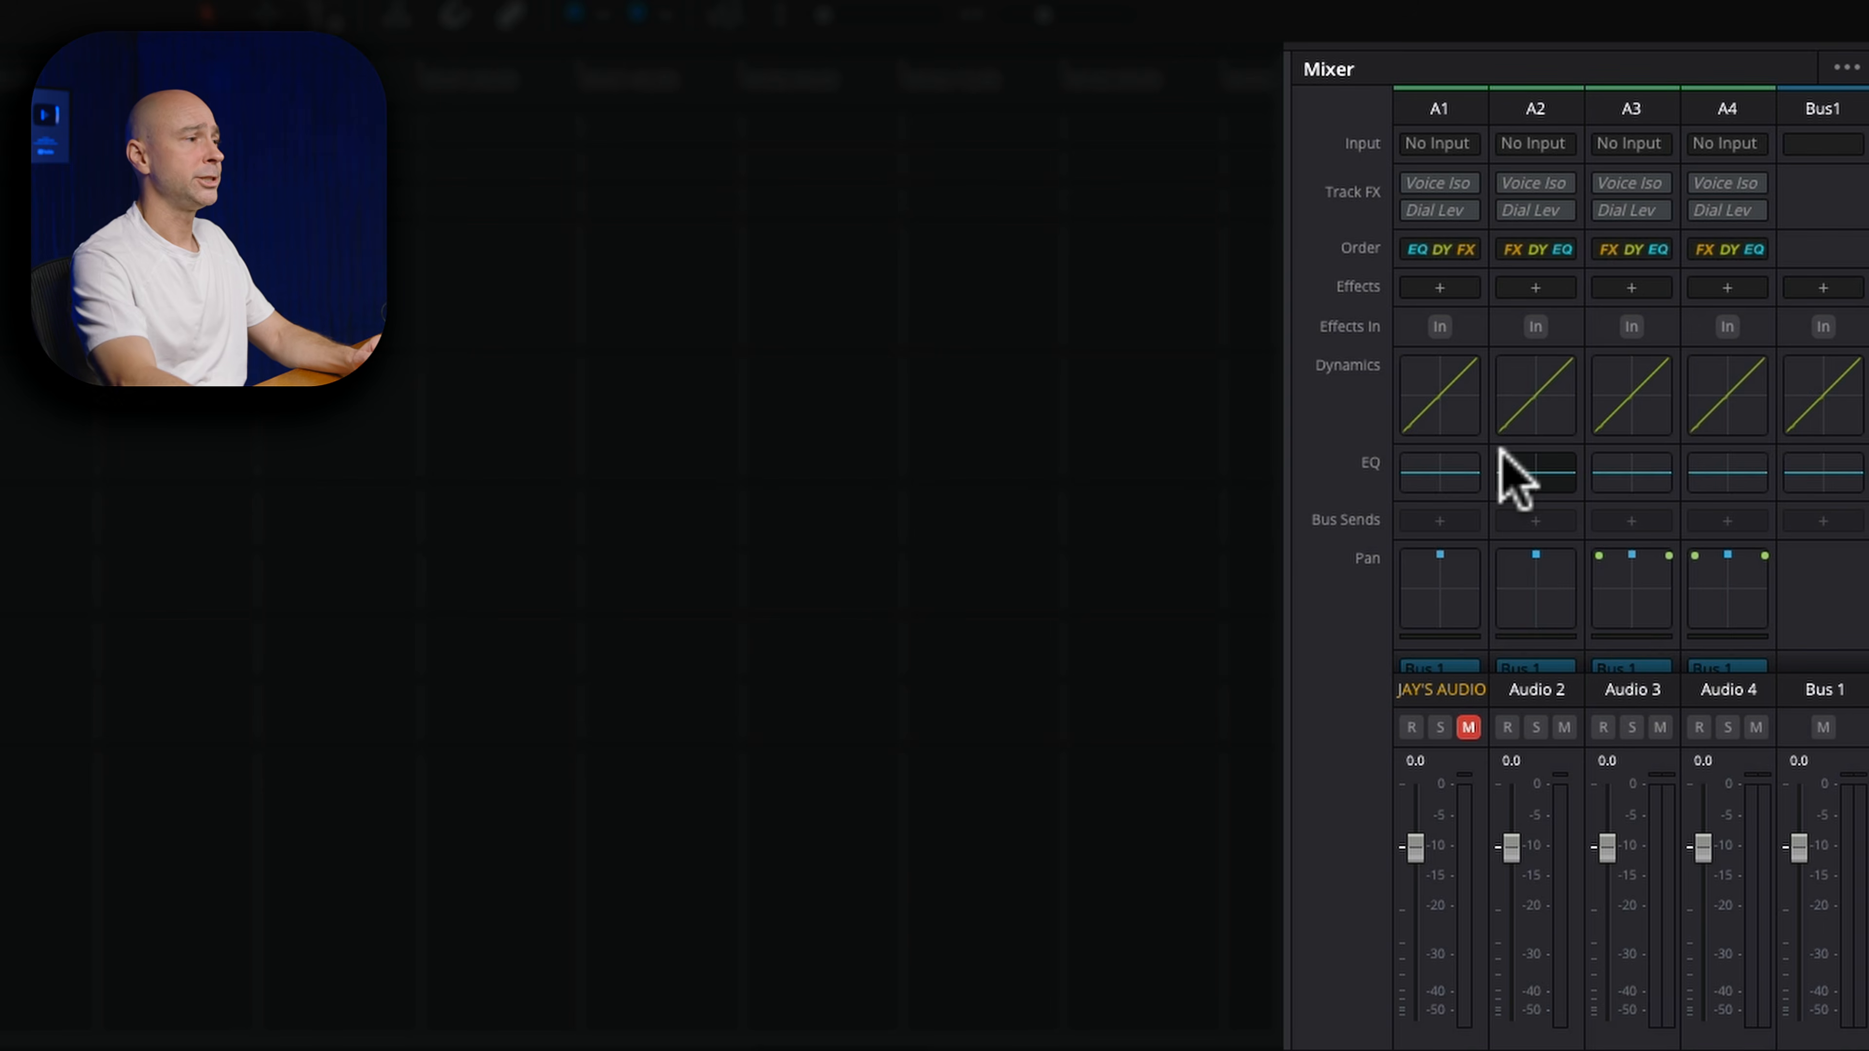
scroll(1530, 467, "down", 2)
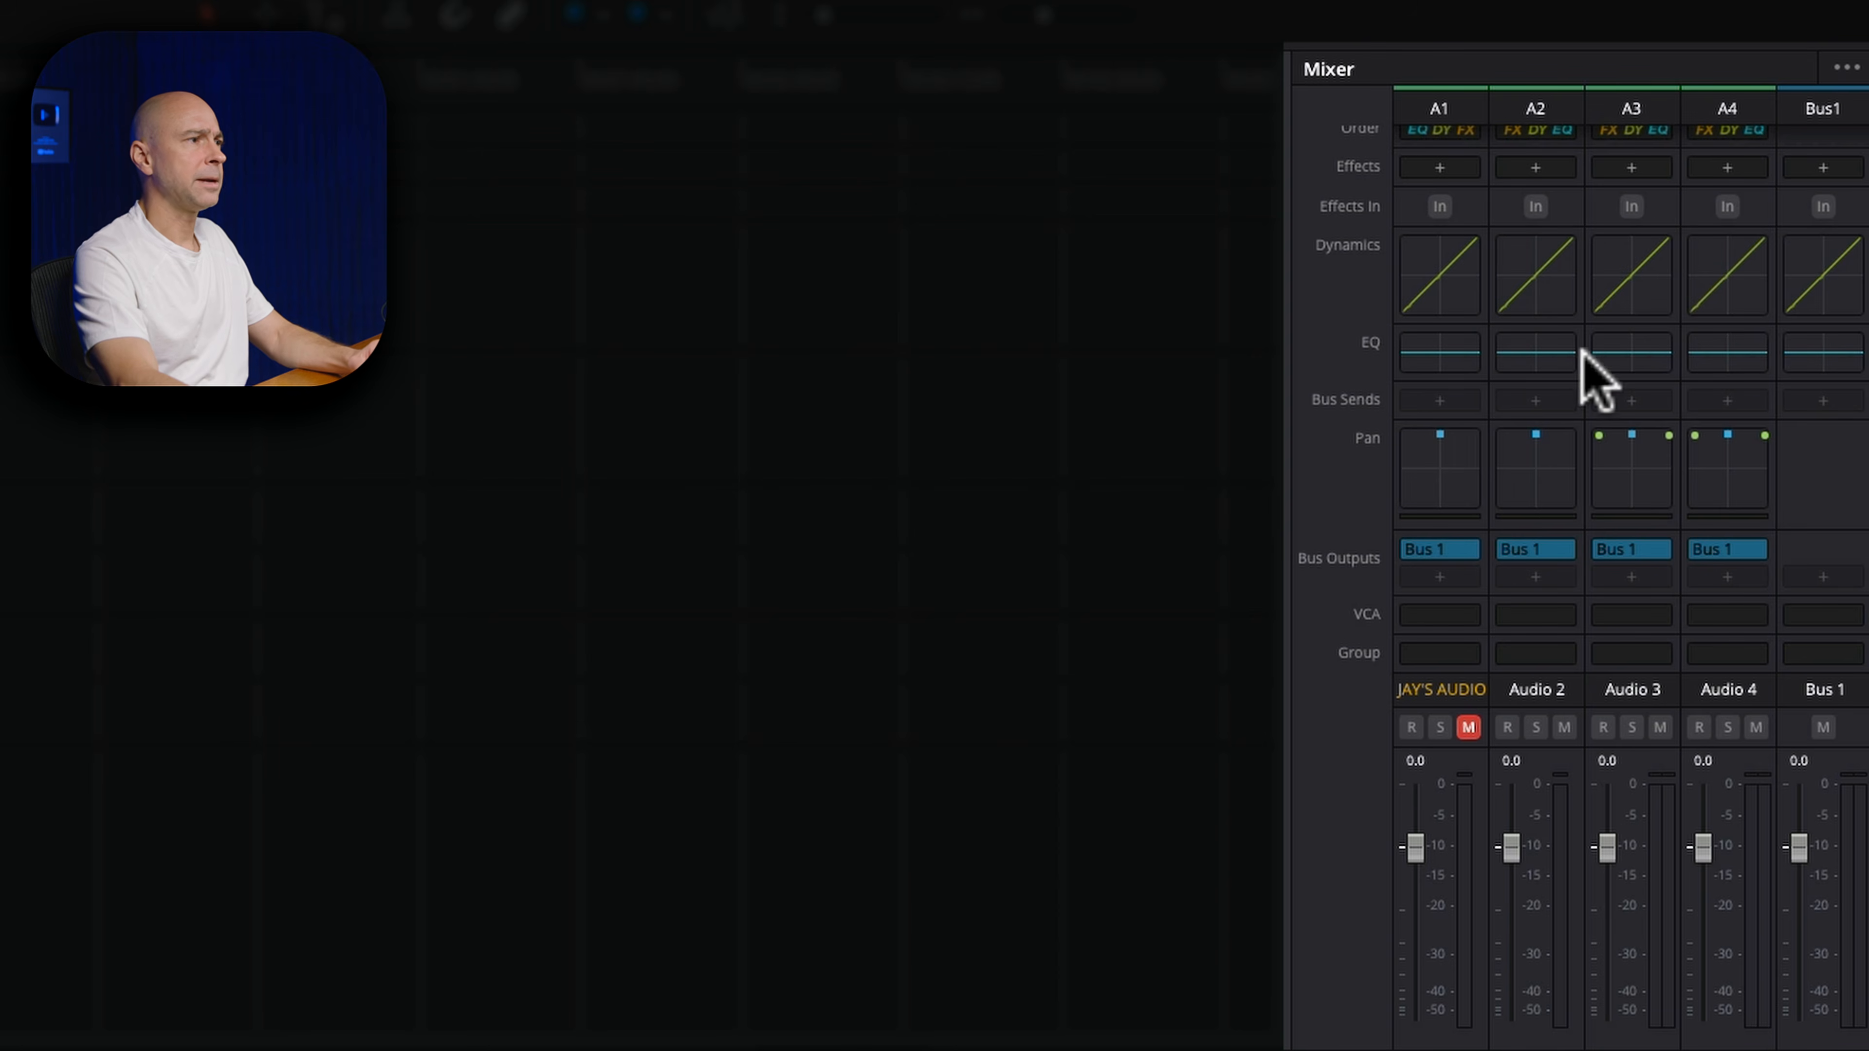
left_click(1847, 70)
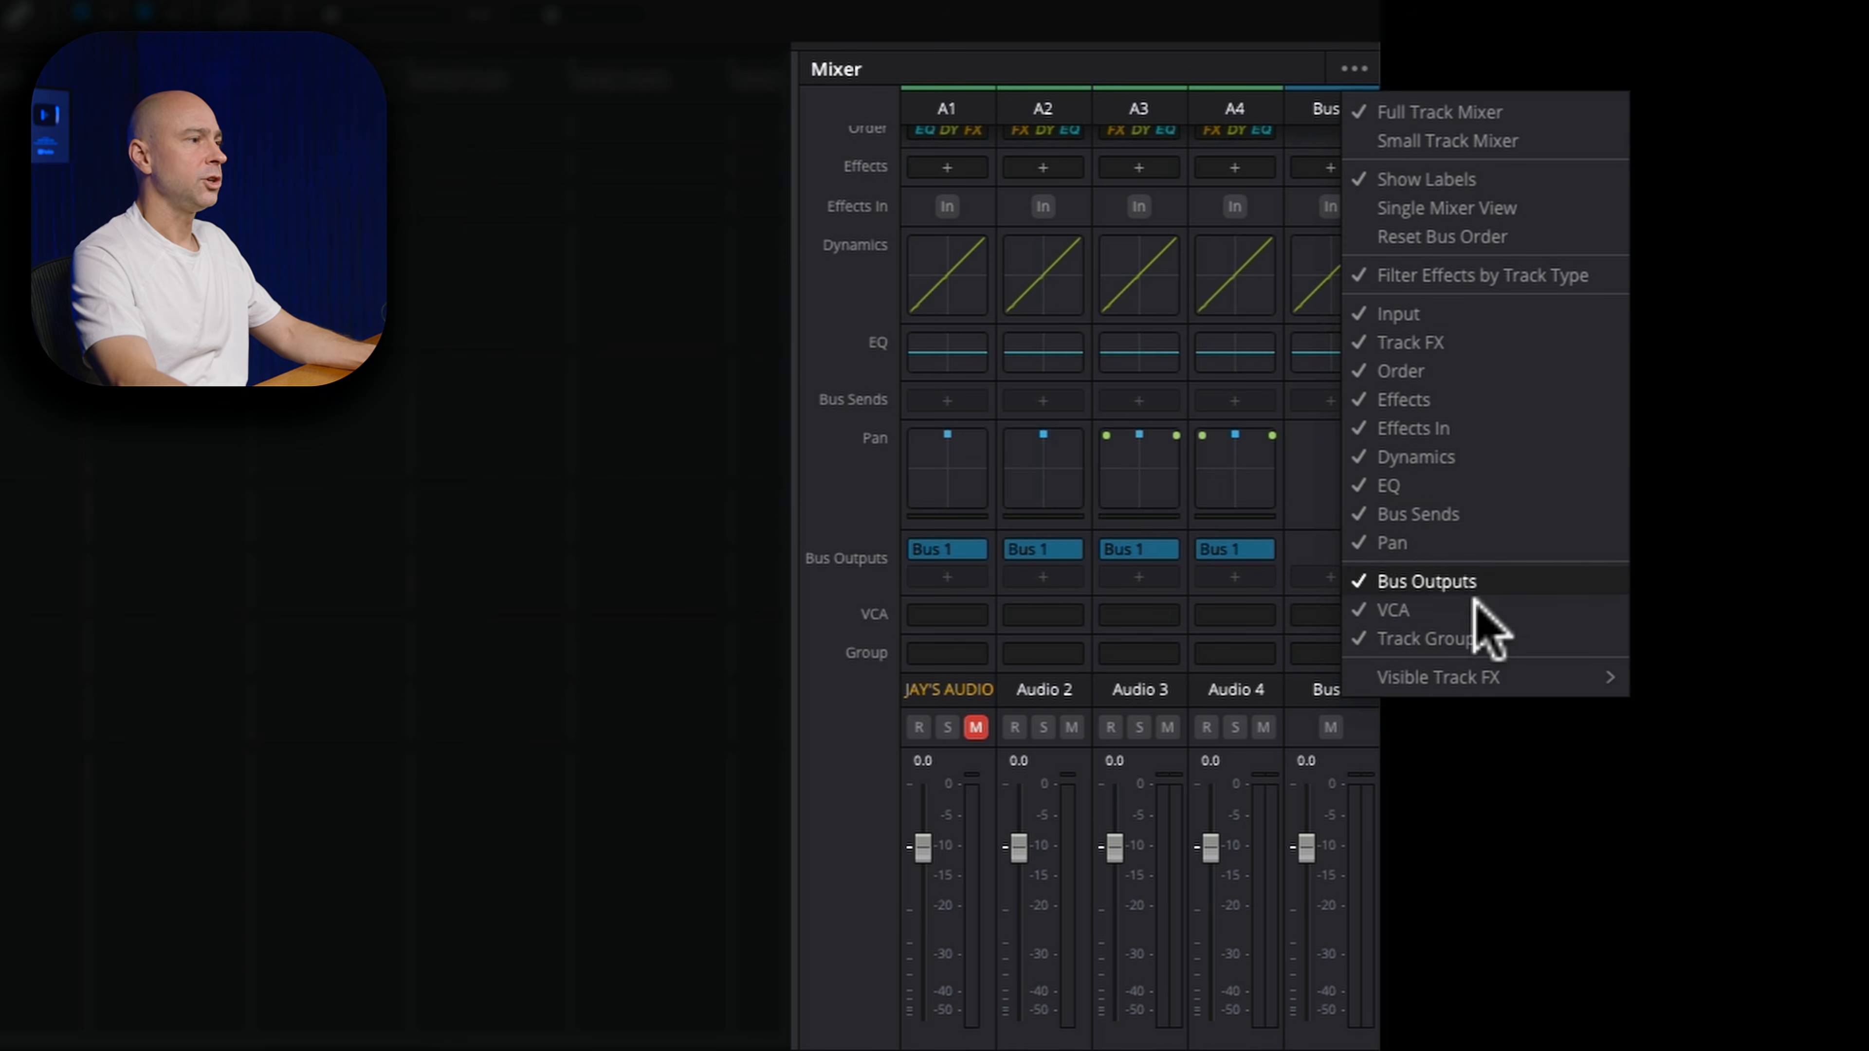
mouse_move(1468, 673)
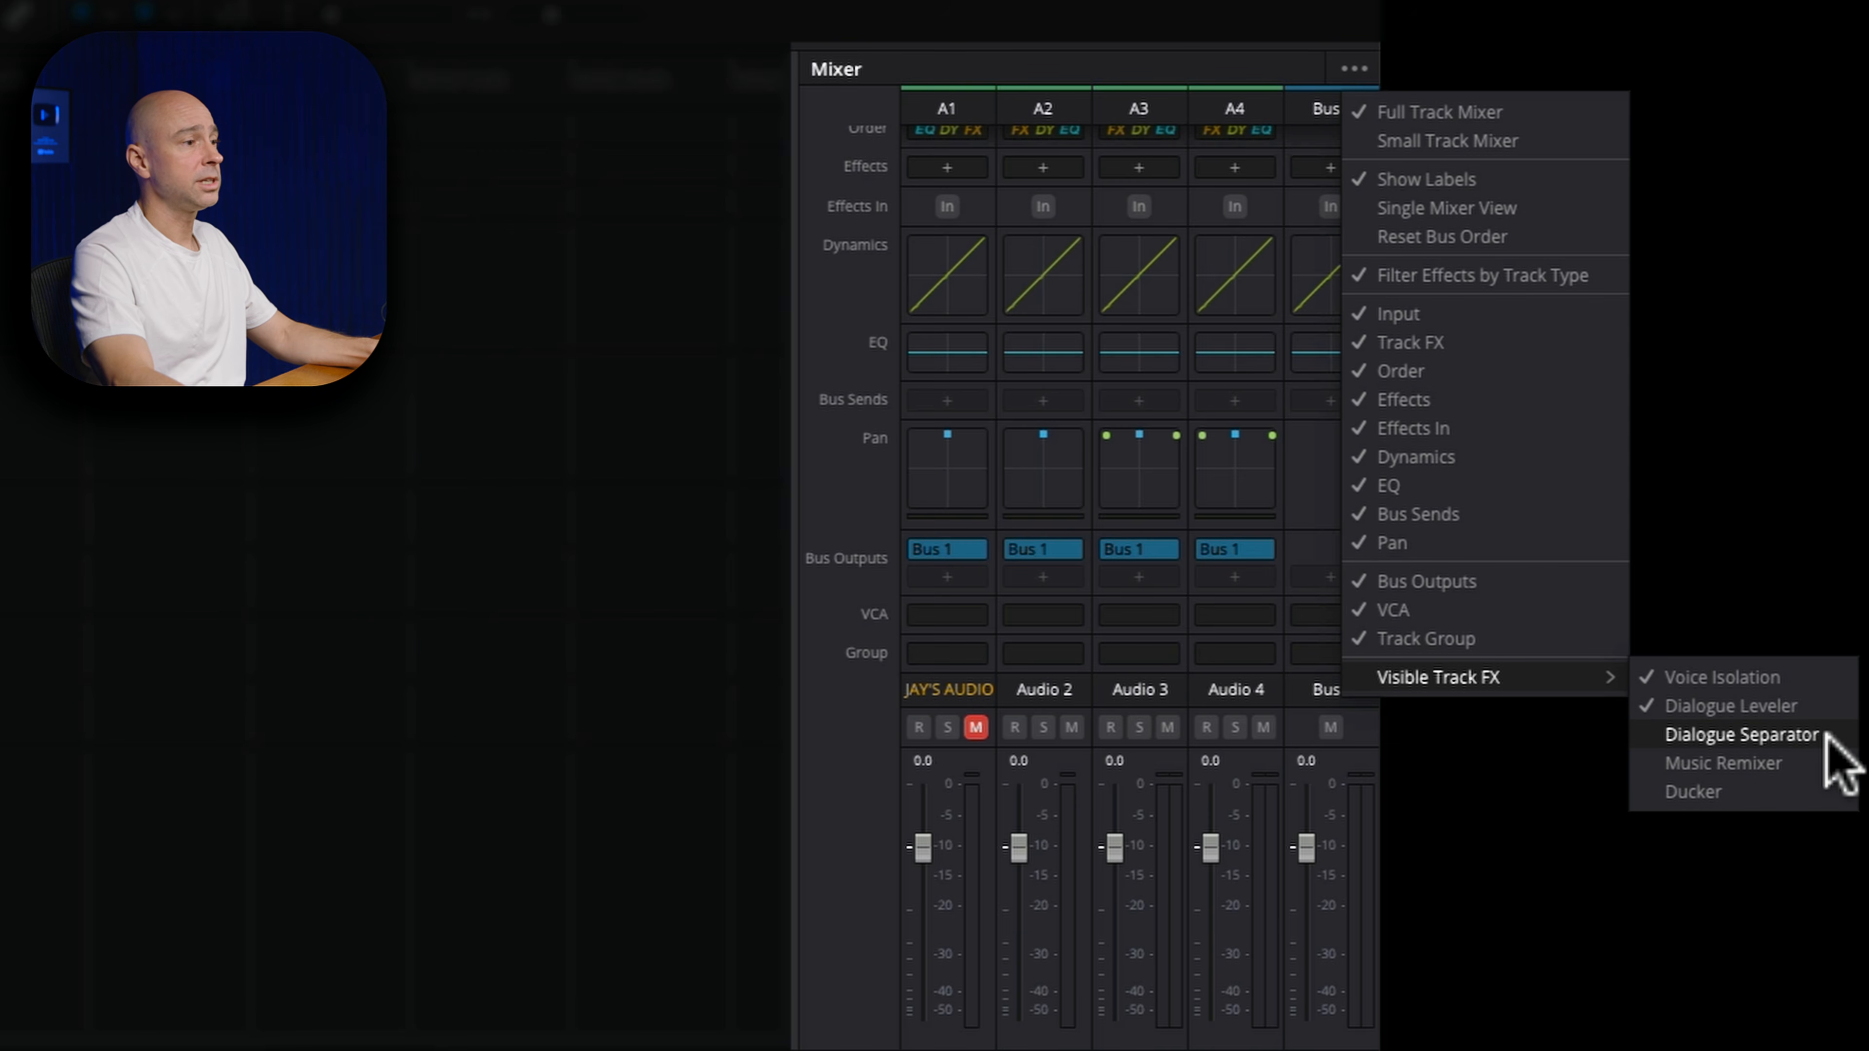
left_click(1790, 782)
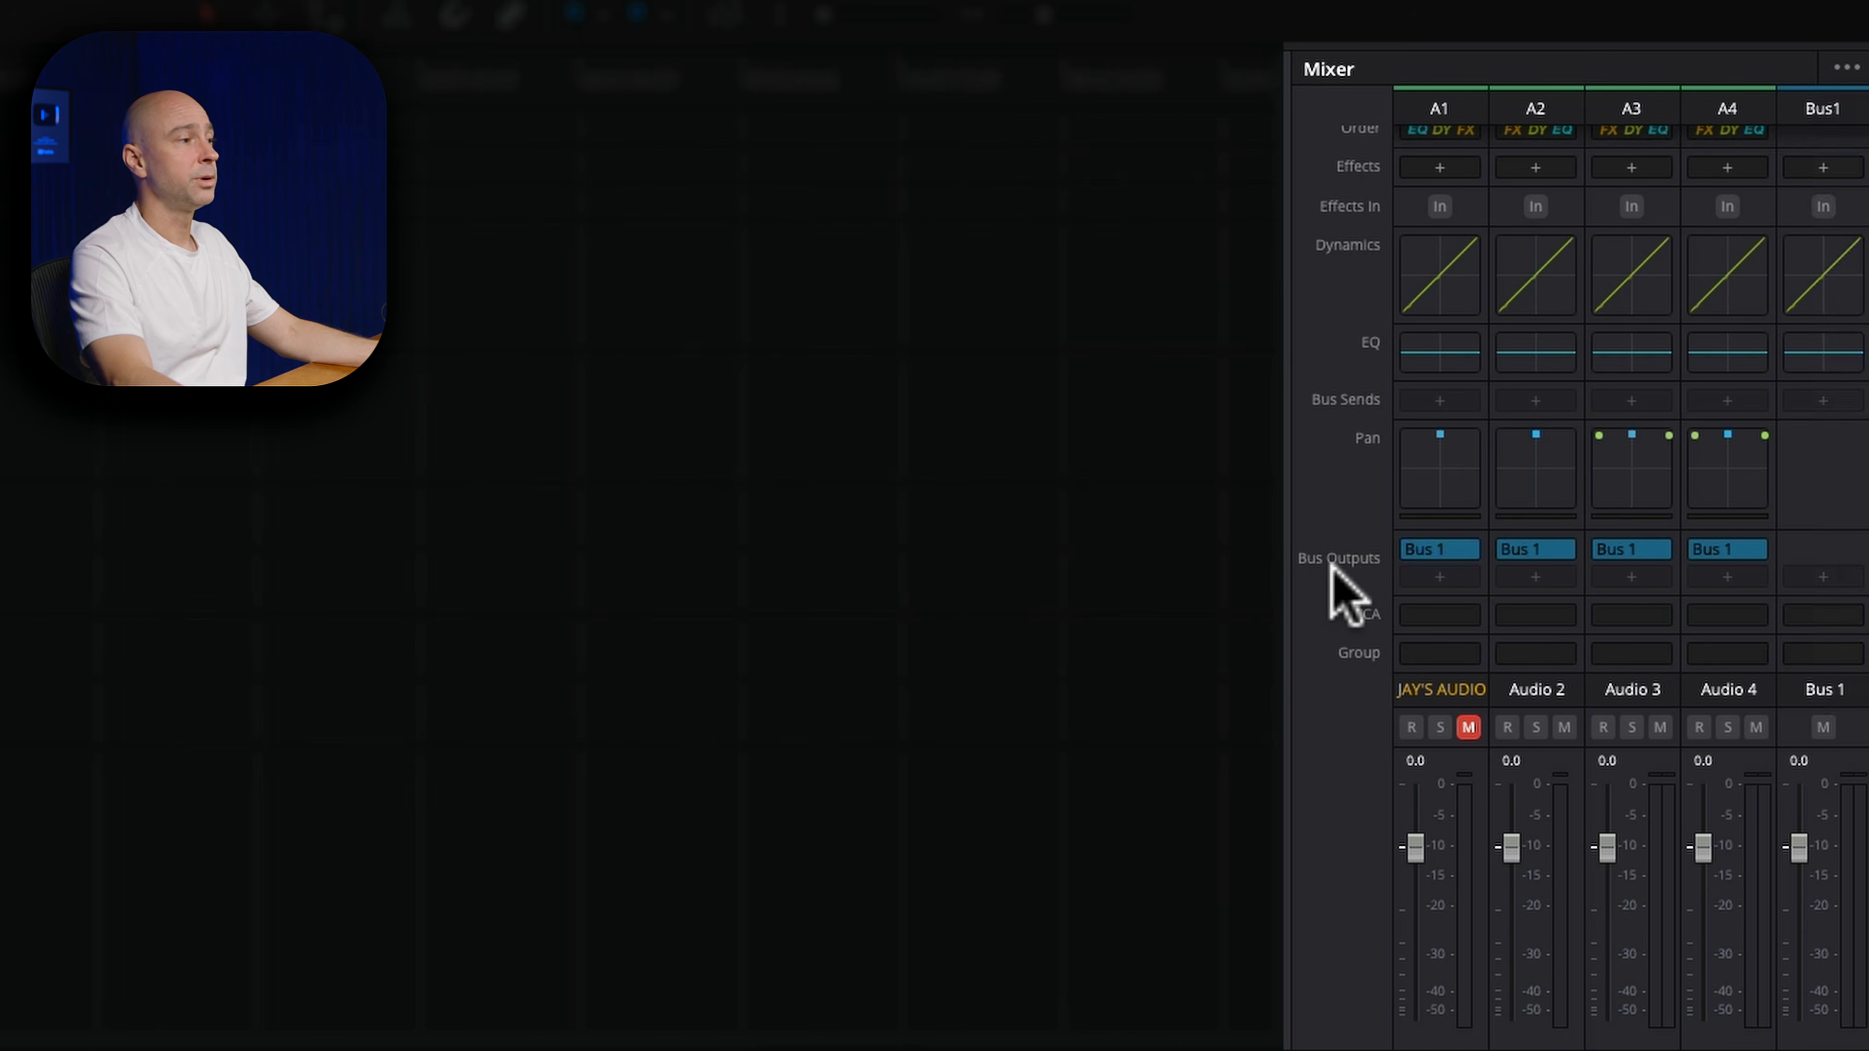
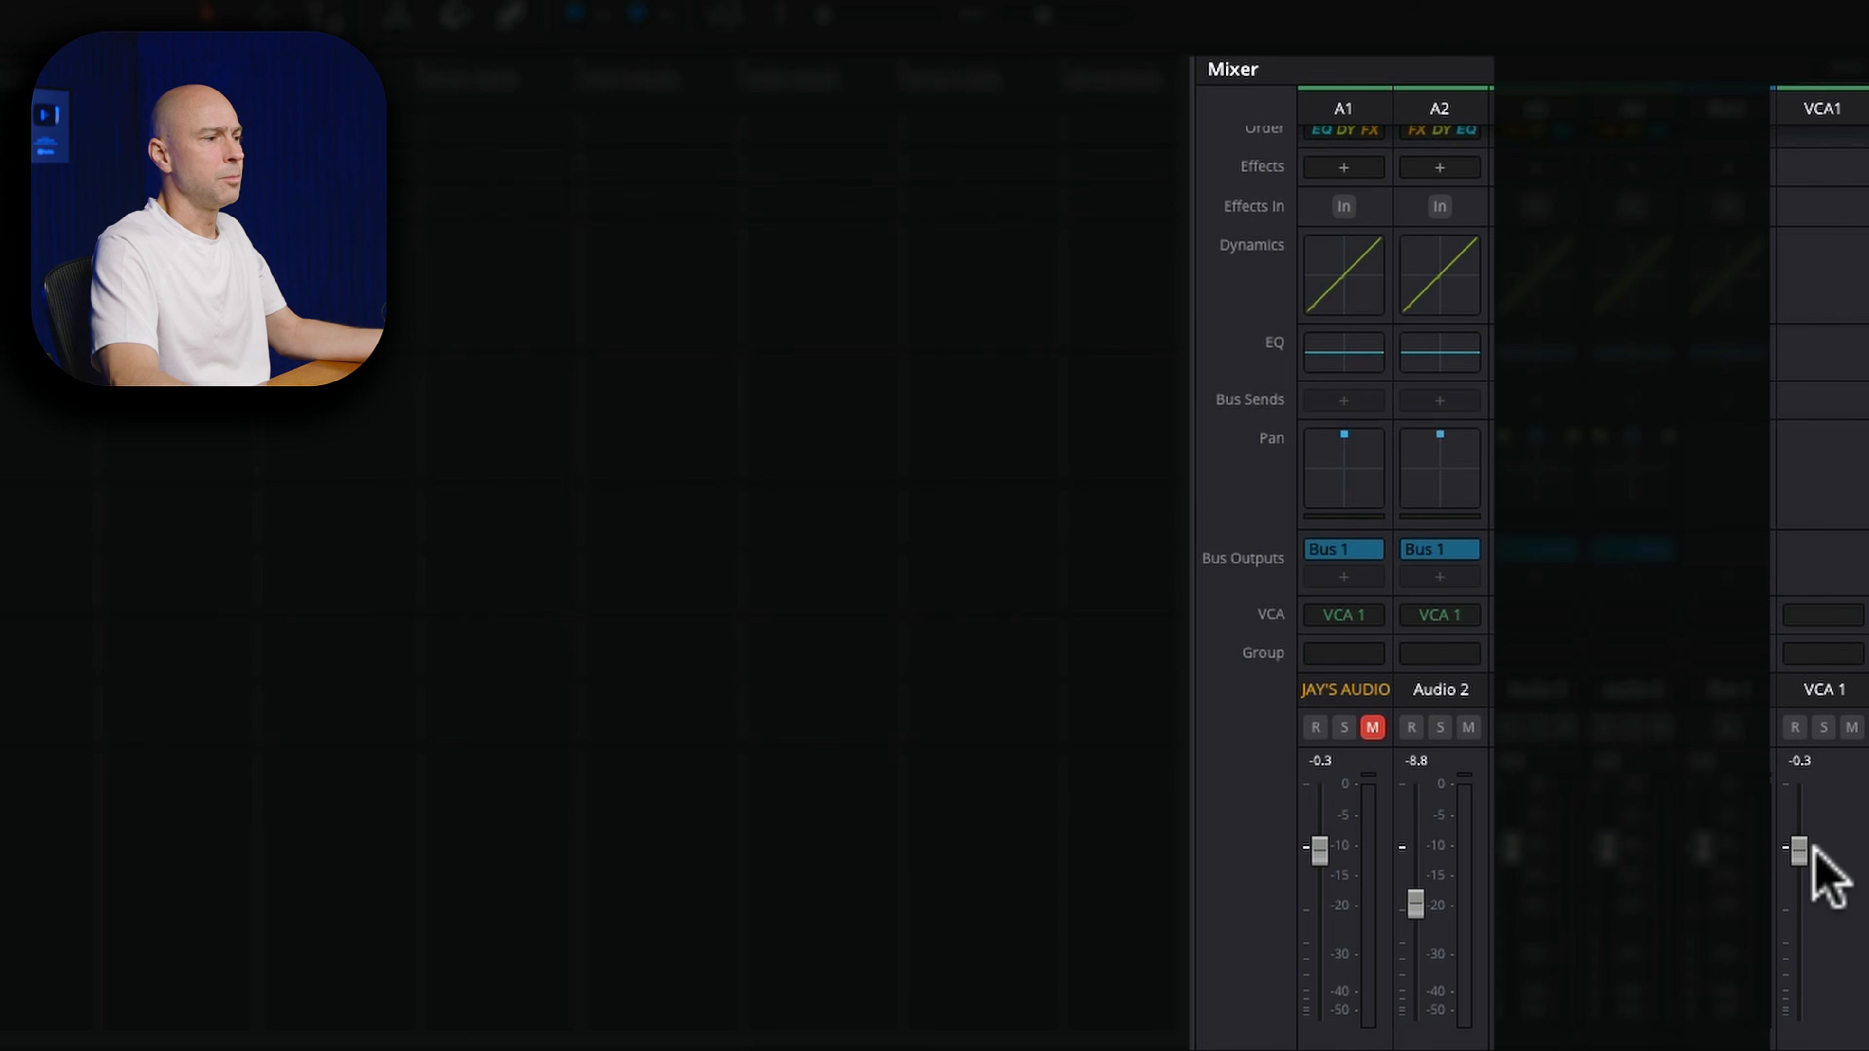
Select the VCA 1 channel, lower its fader to about -14 dB, and bring it back up to 0.0 dB.
left_click(1806, 854)
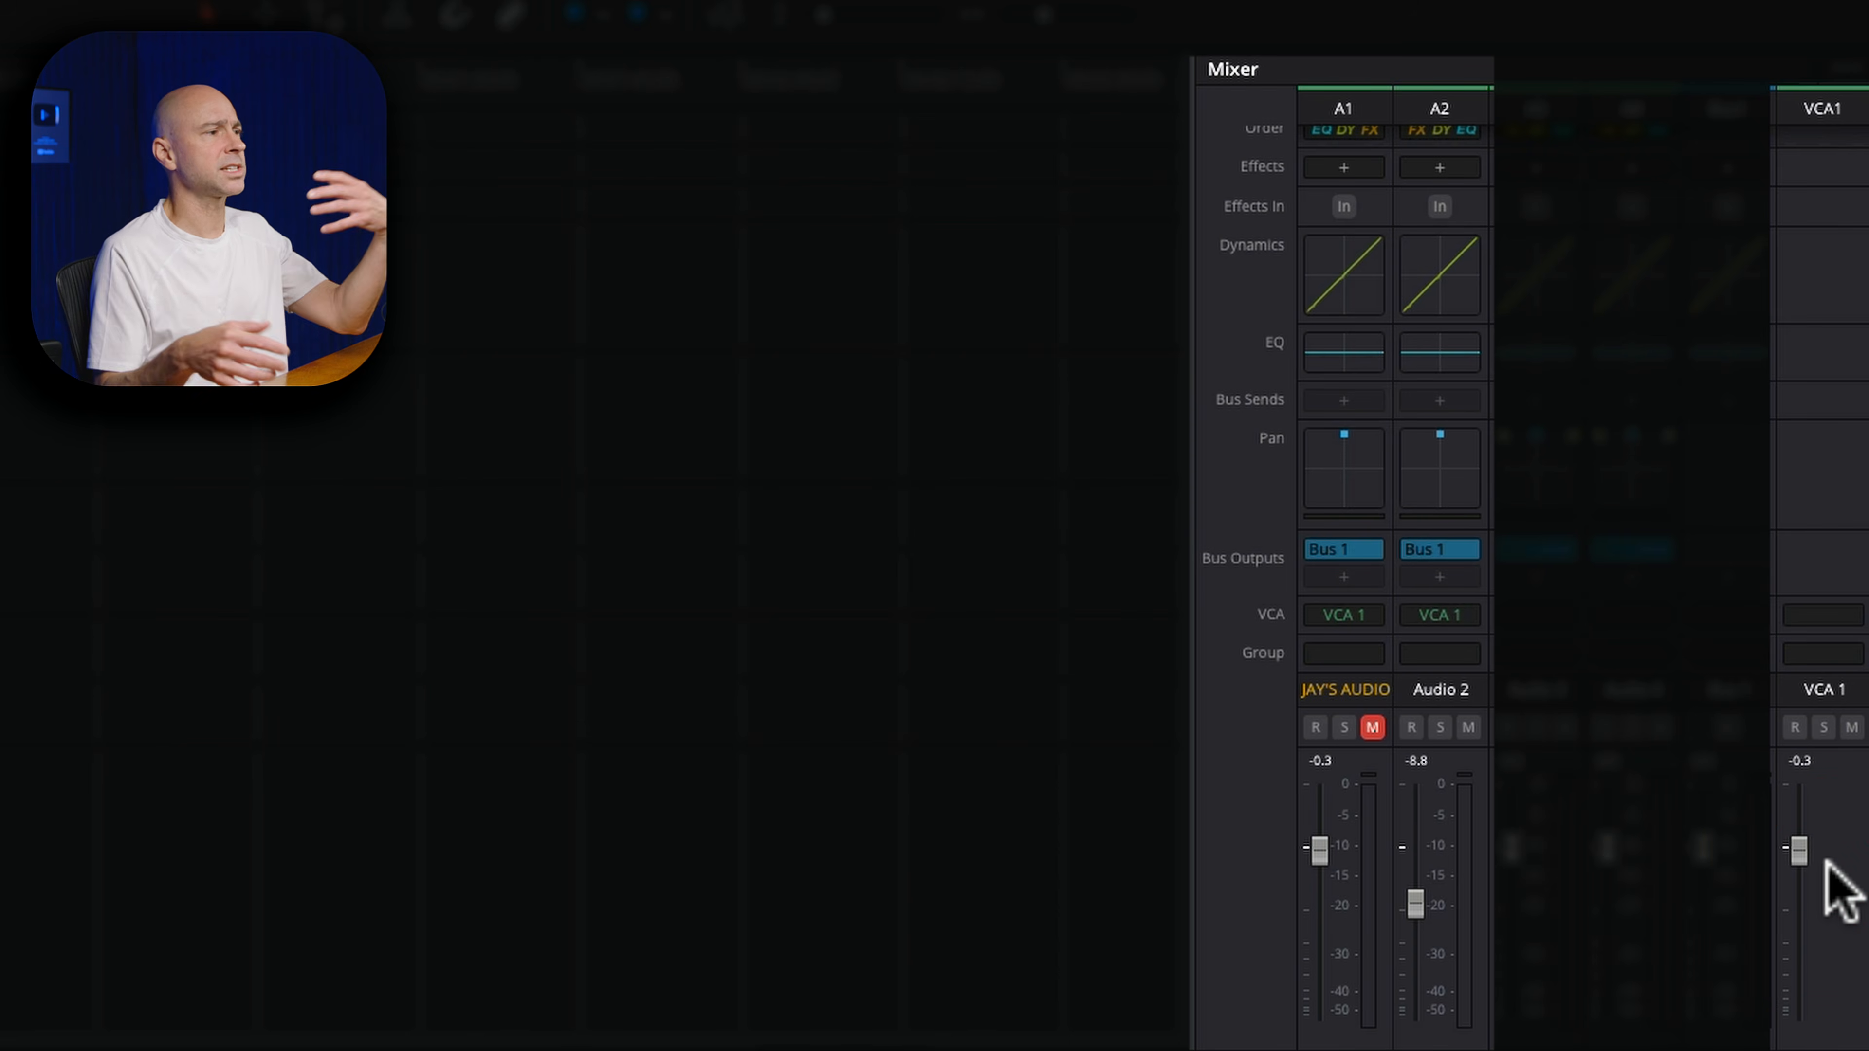
left_click(1847, 472)
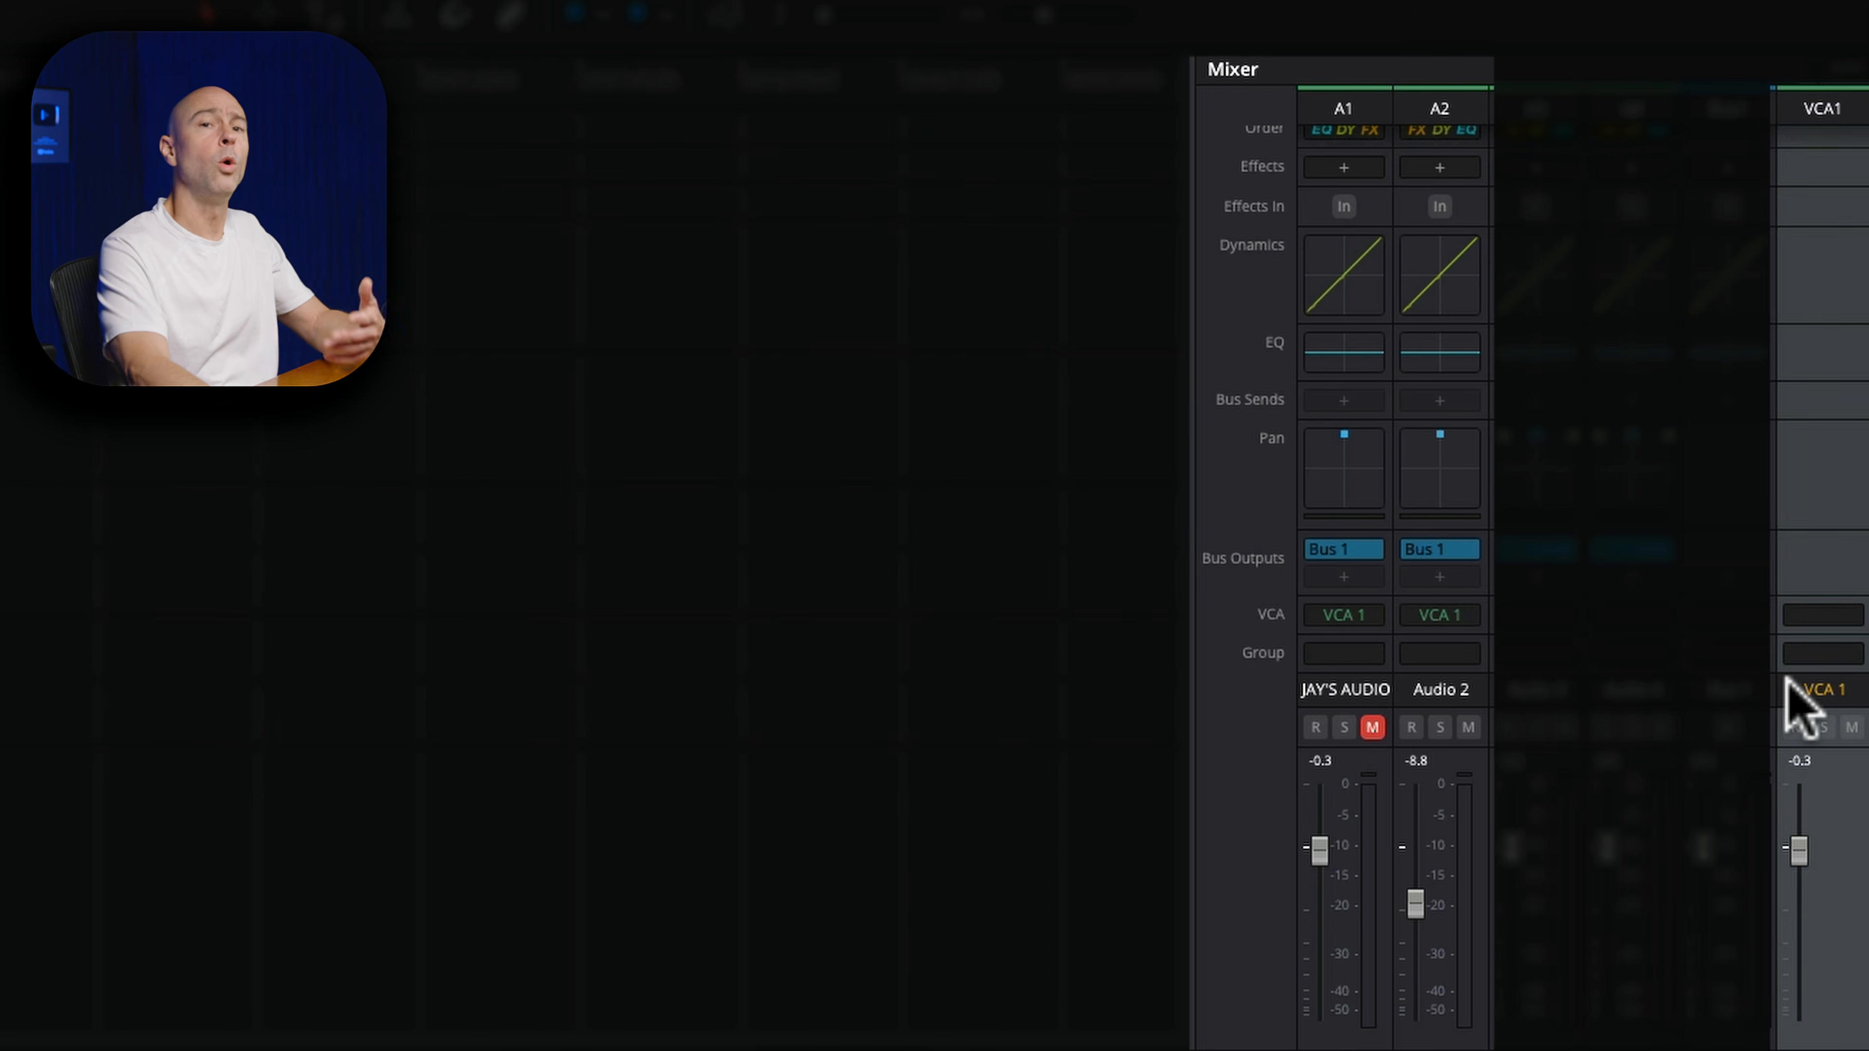
left_click_drag(1800, 858, 1806, 929)
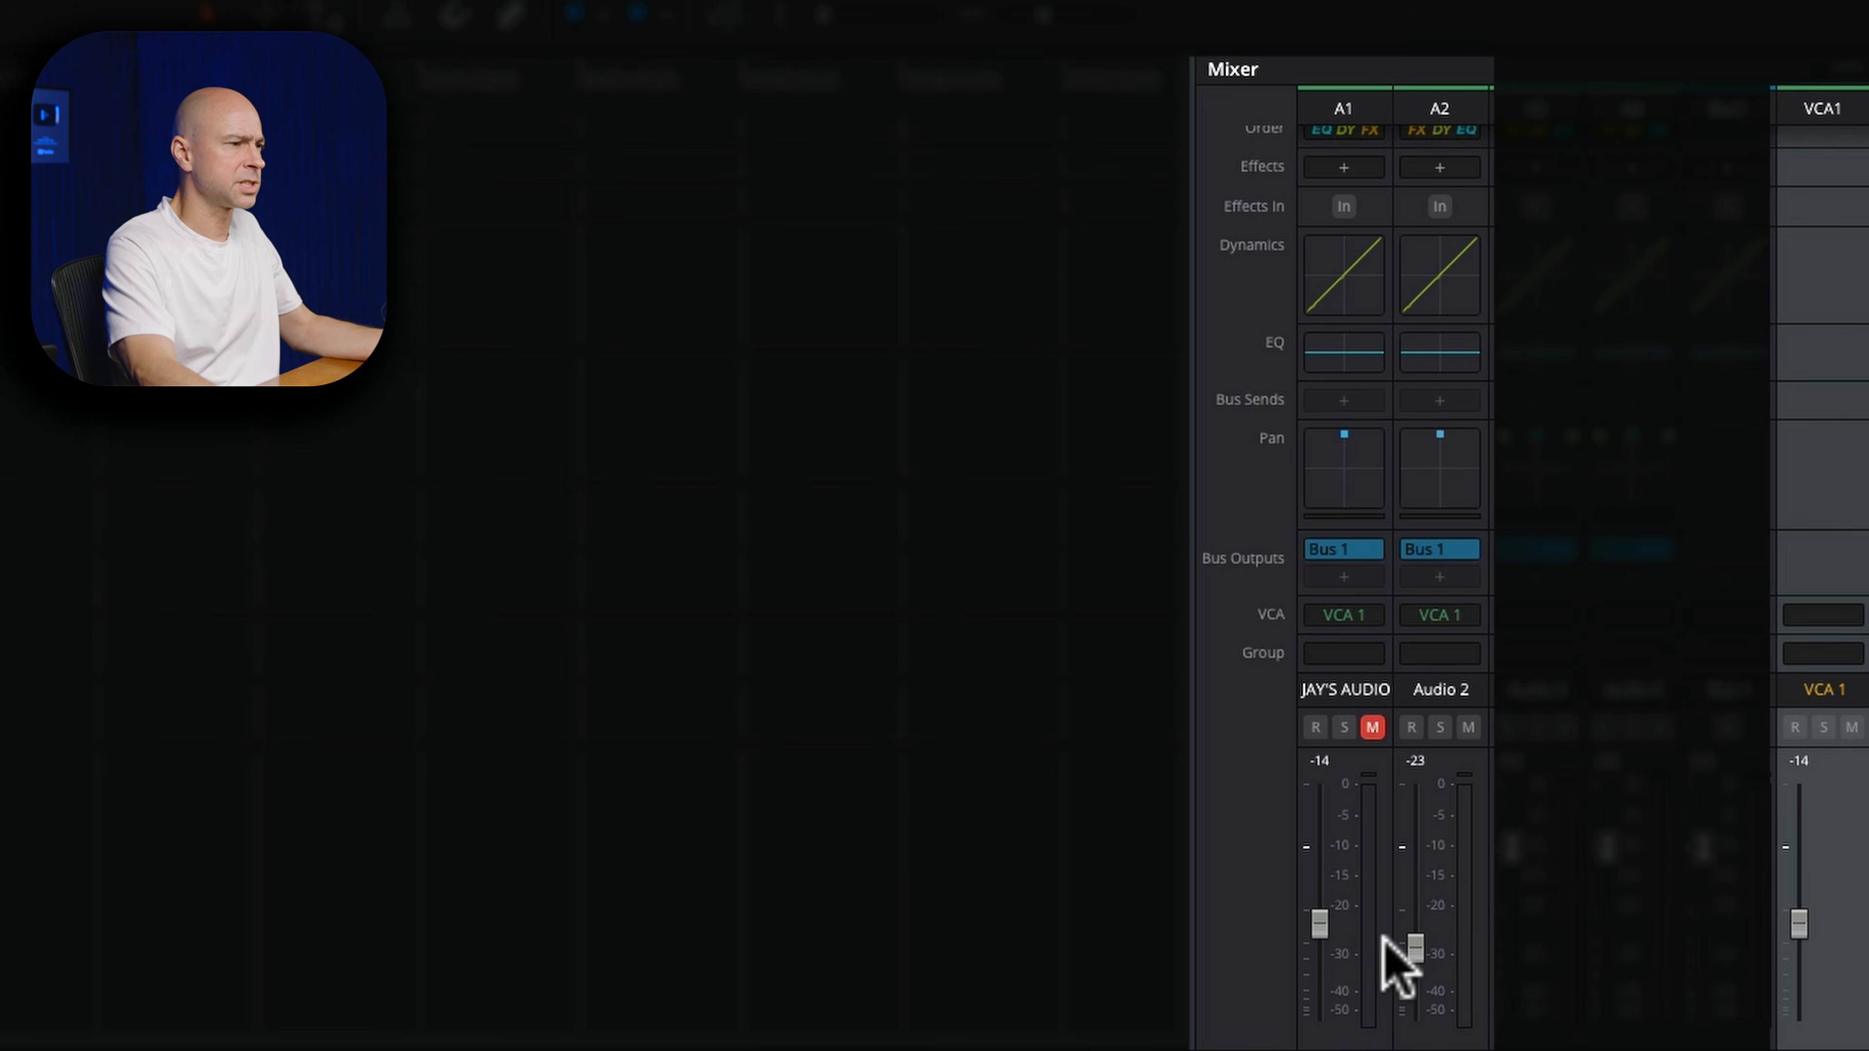
left_click_drag(1795, 916, 1800, 854)
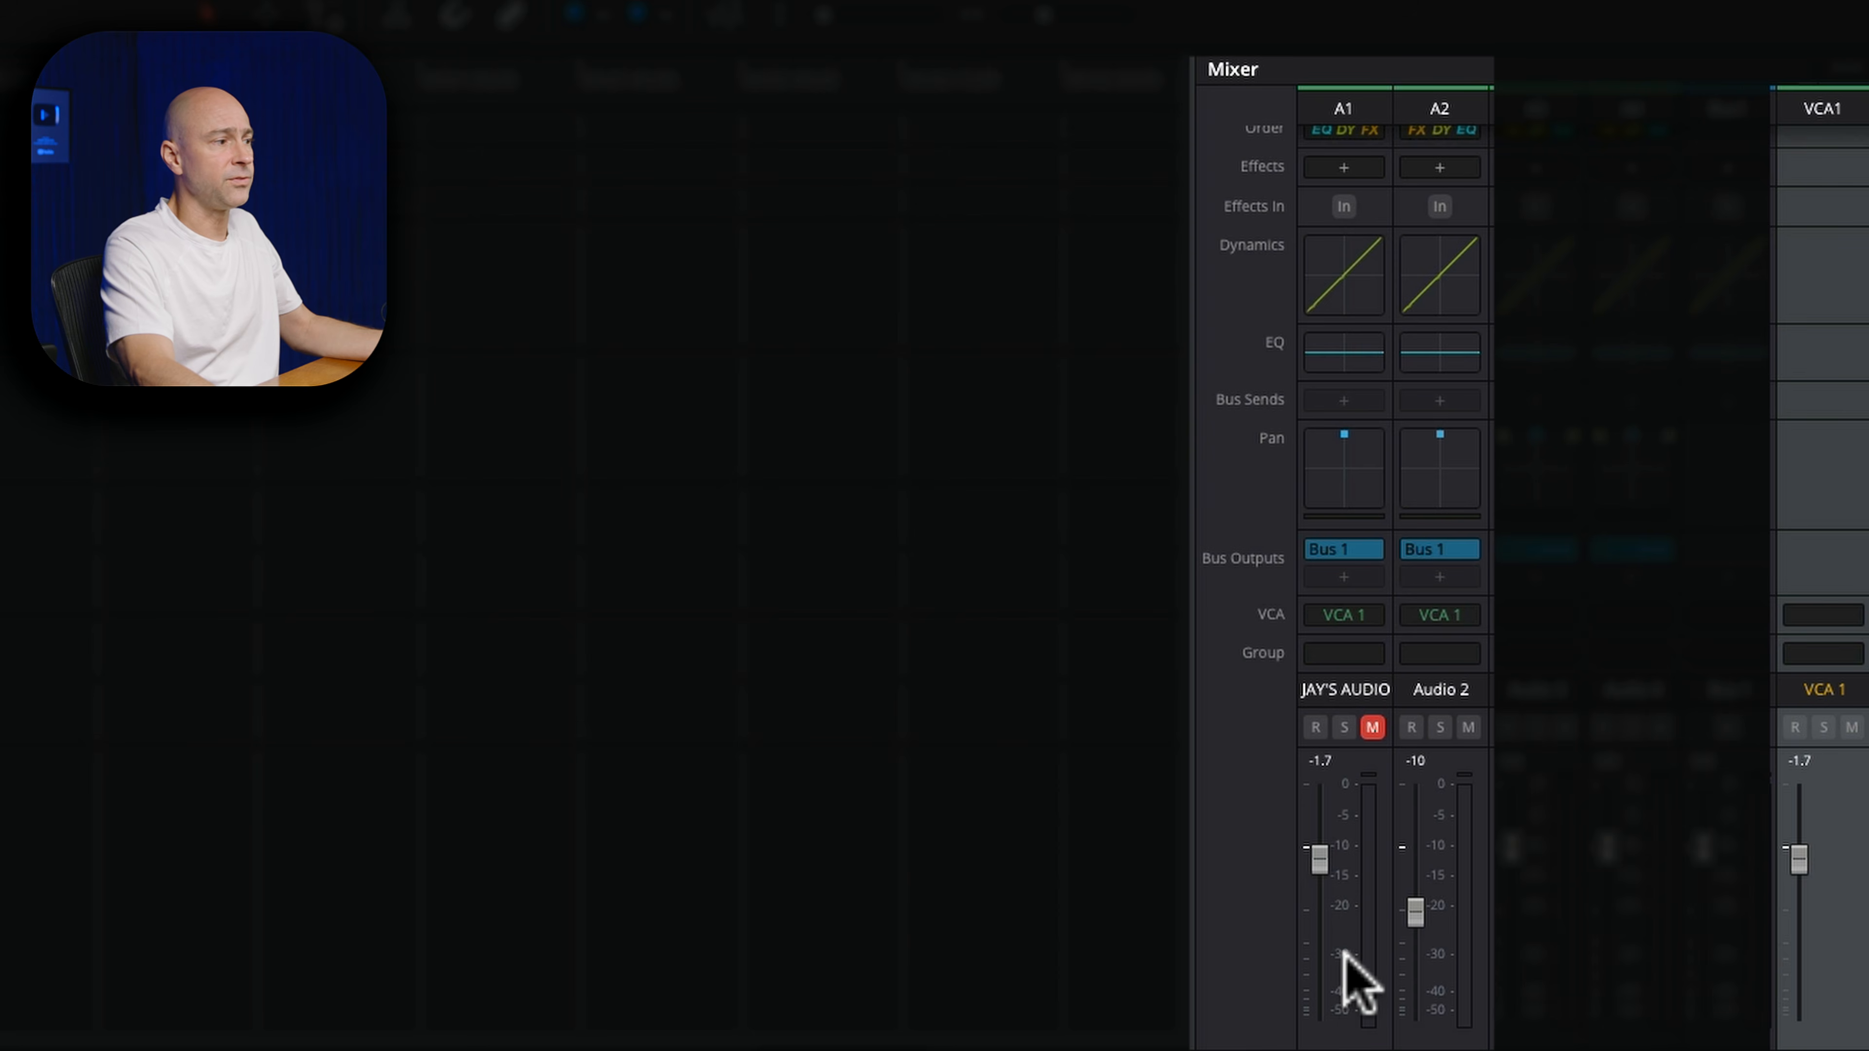
mouse_move(1800, 862)
left_mouse_down()
mouse_move(1809, 791)
mouse_move(1811, 952)
mouse_move(1811, 830)
mouse_move(1814, 853)
left_mouse_up()
double_click(1810, 857)
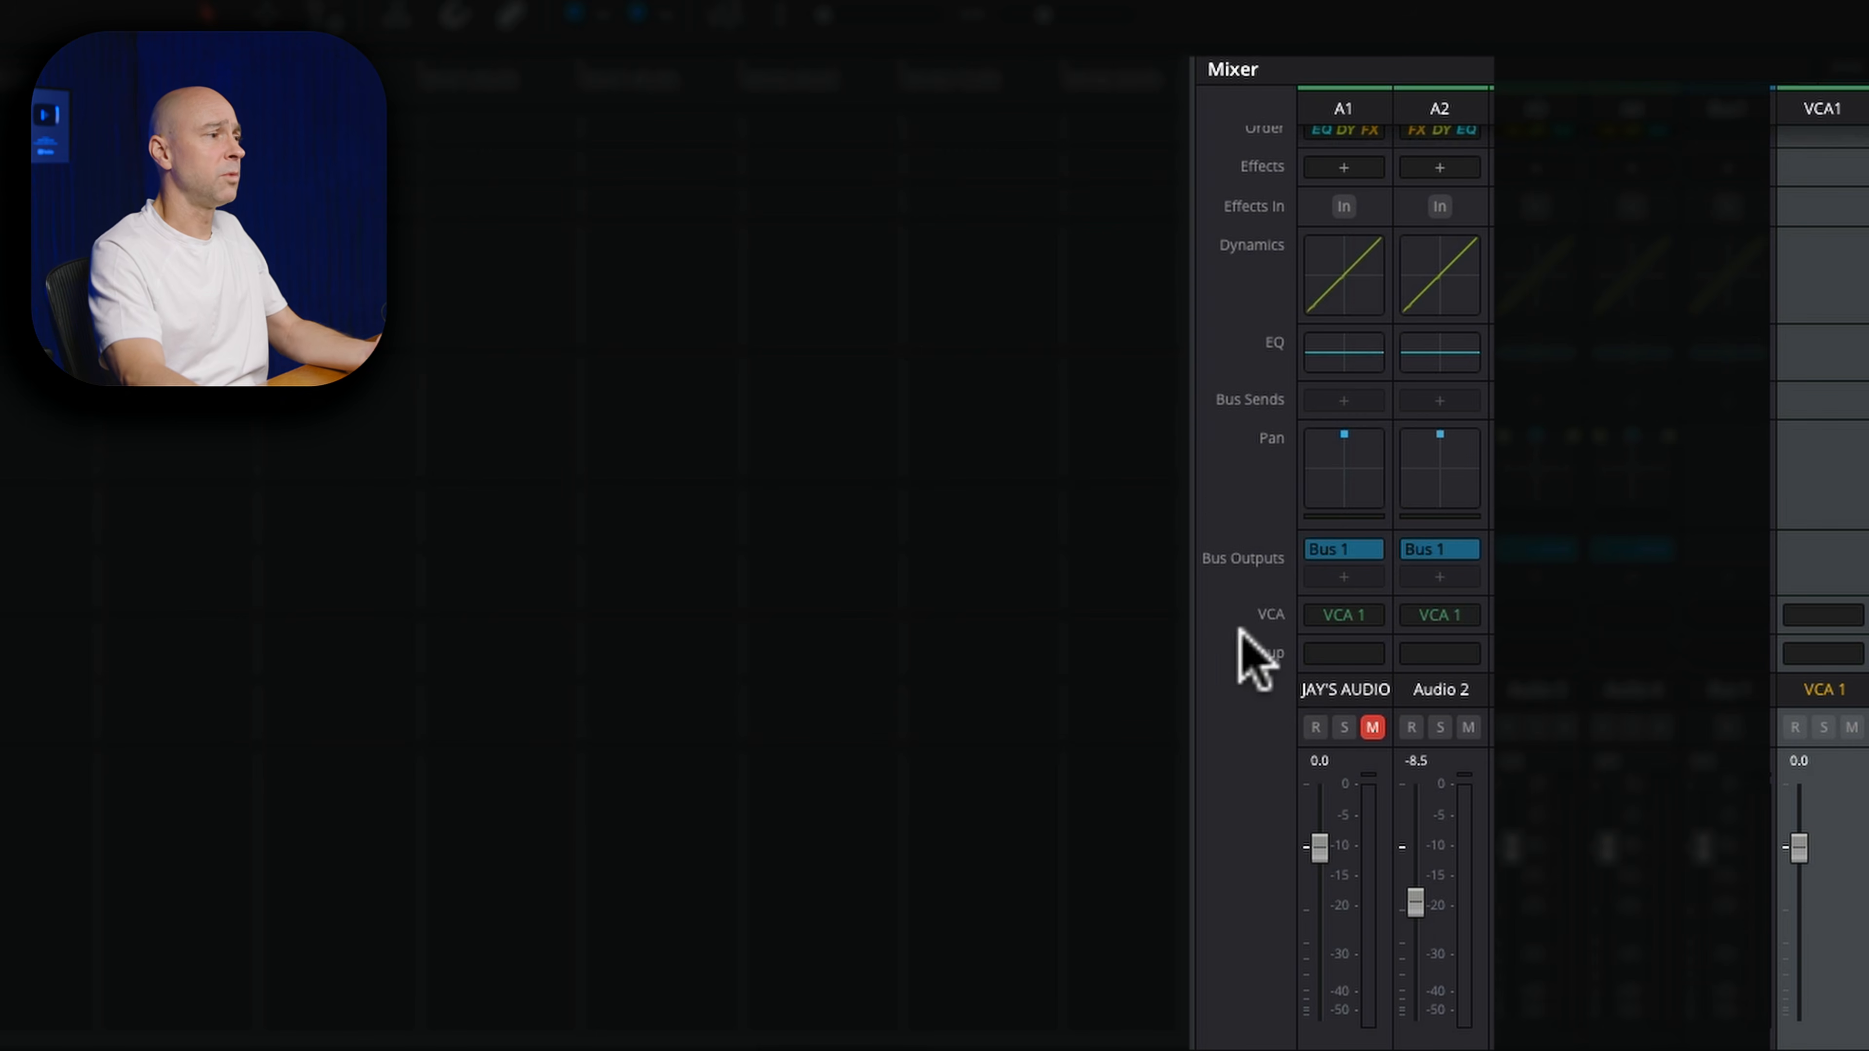
Set the VCA assignment of tracks A1 and A2 to No VCA.
left_click(1347, 619)
left_click(1350, 647)
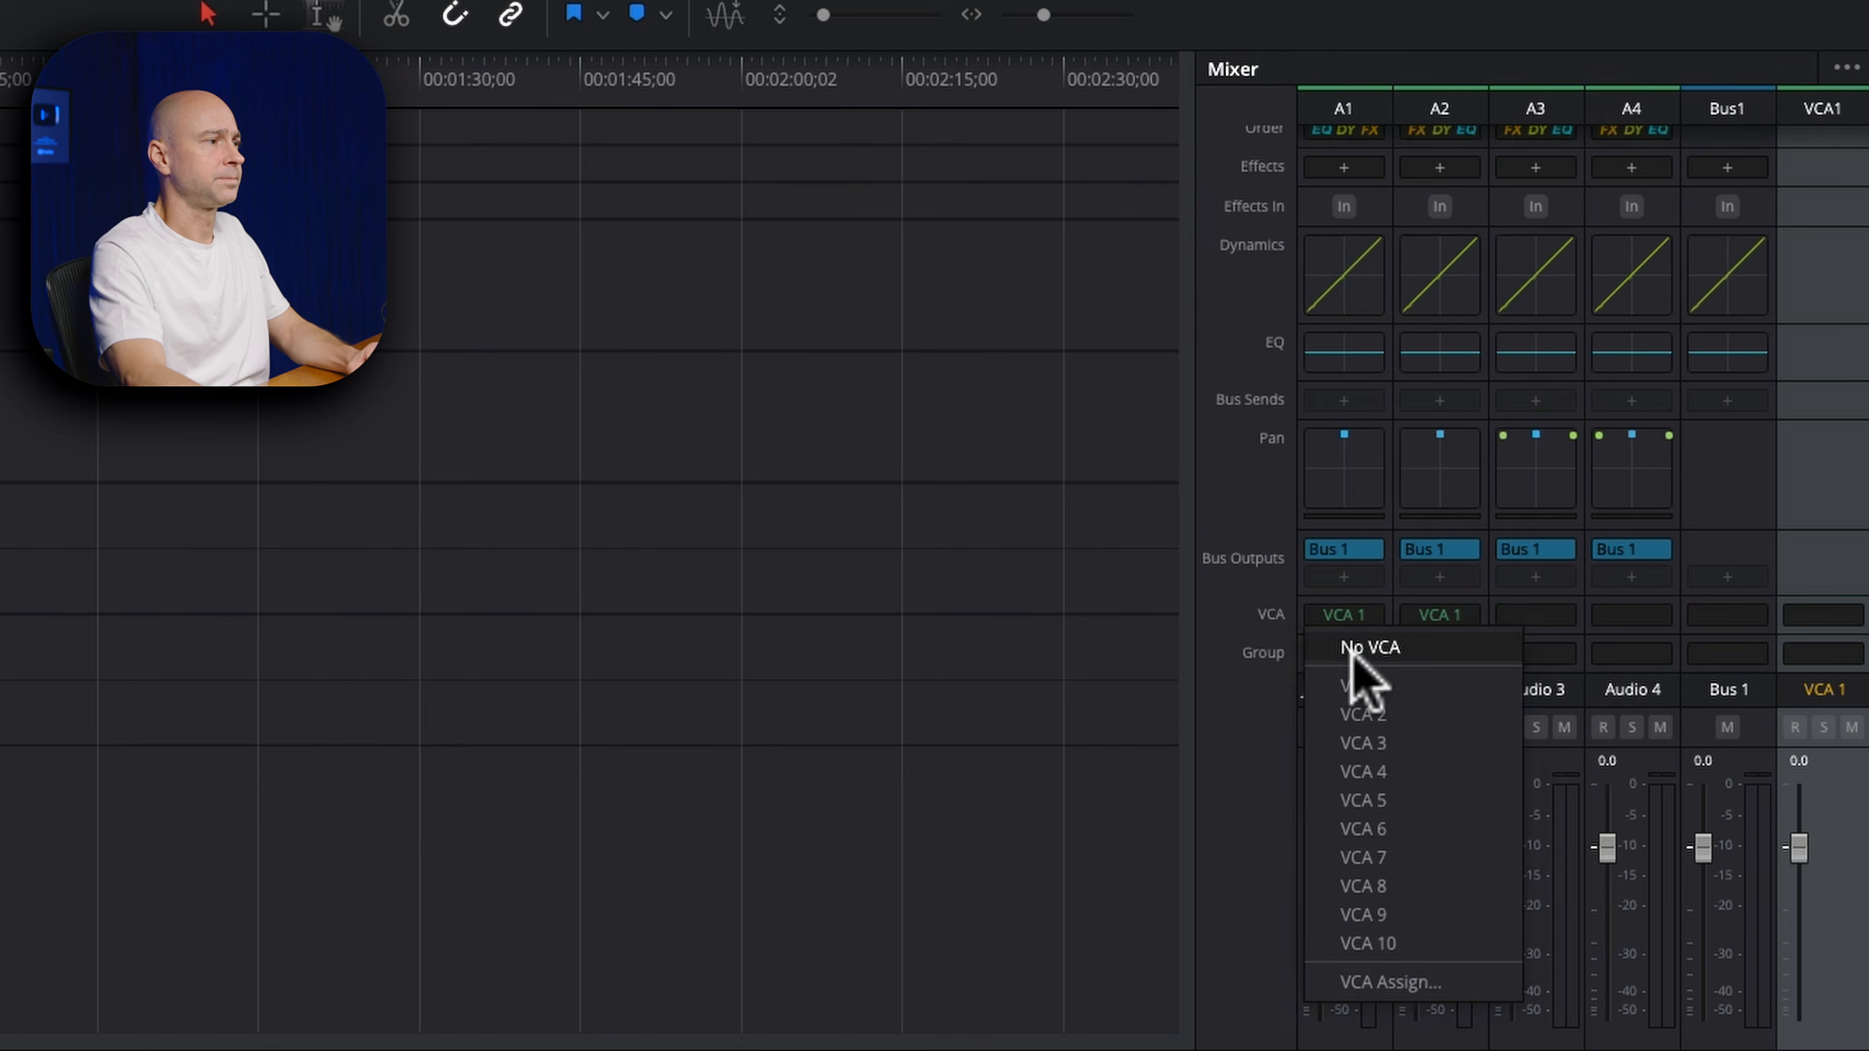
left_click(1431, 617)
left_click(1431, 646)
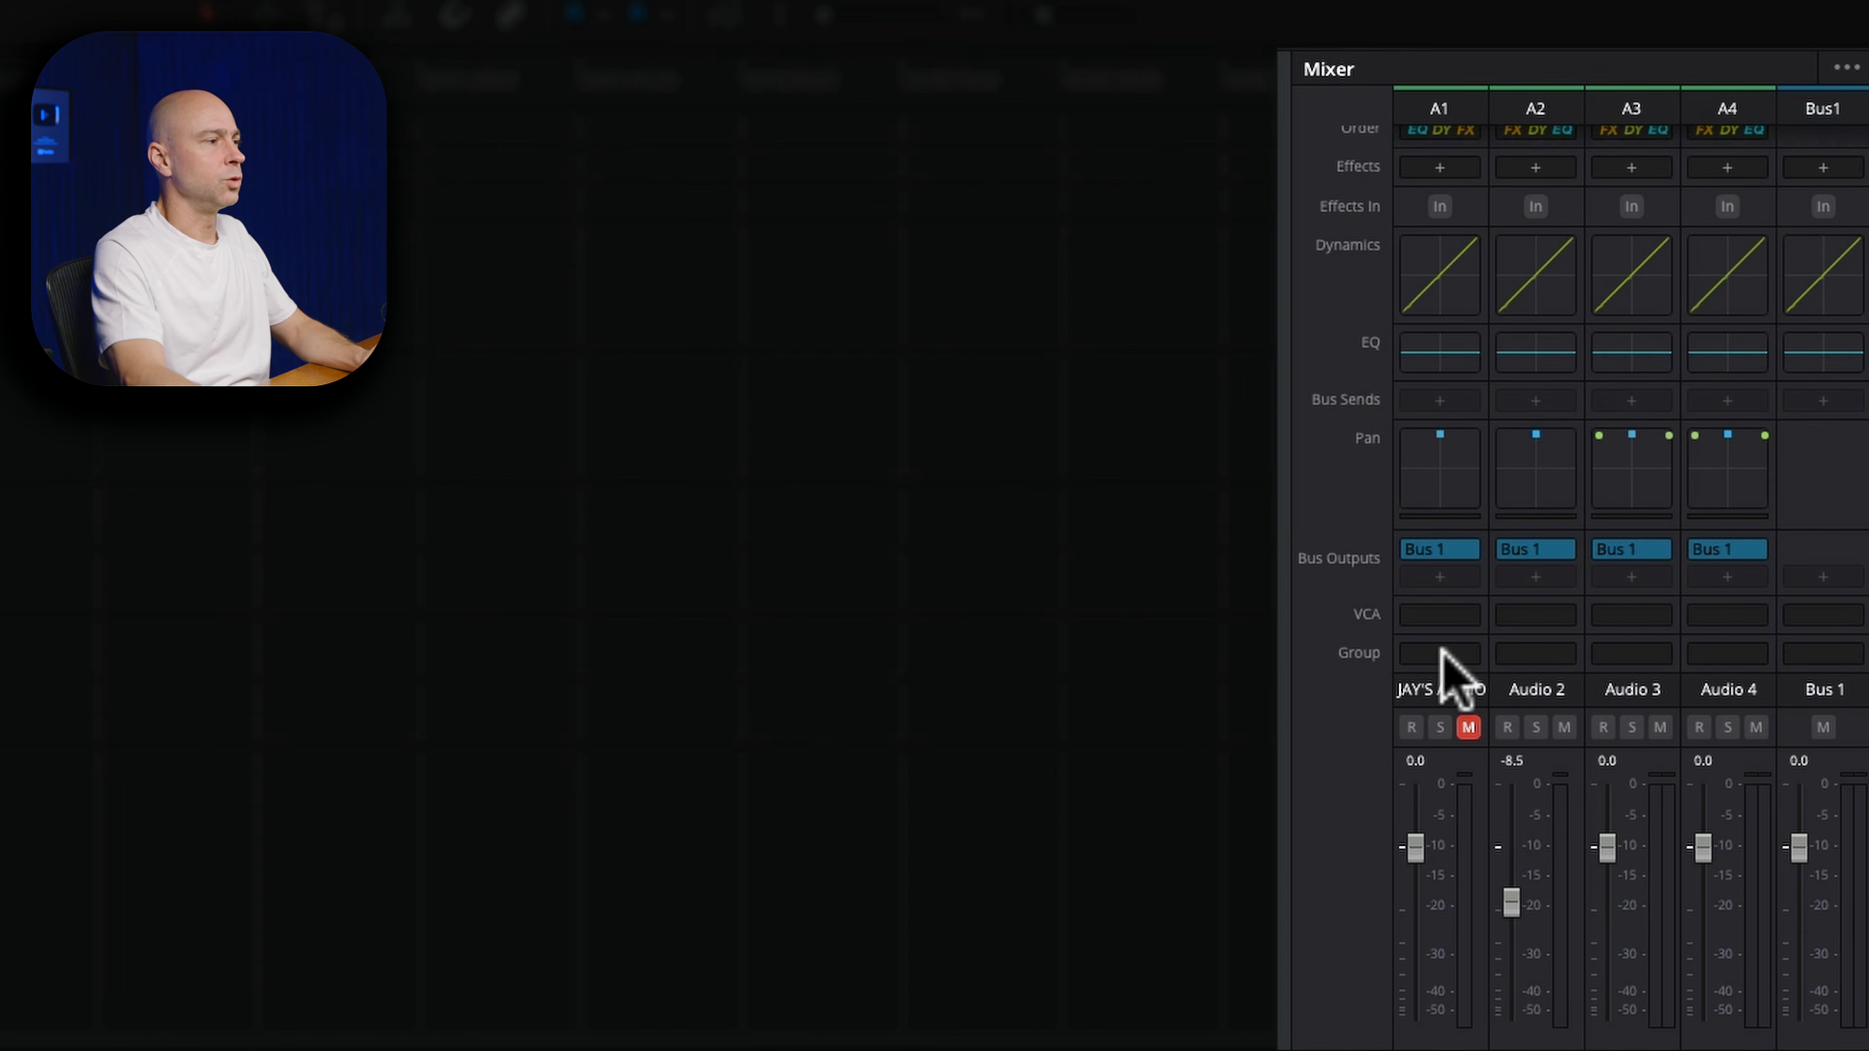
Open the Create Group settings from track A1's Group slot and check the controls and channels a group can include.
right_click(1440, 653)
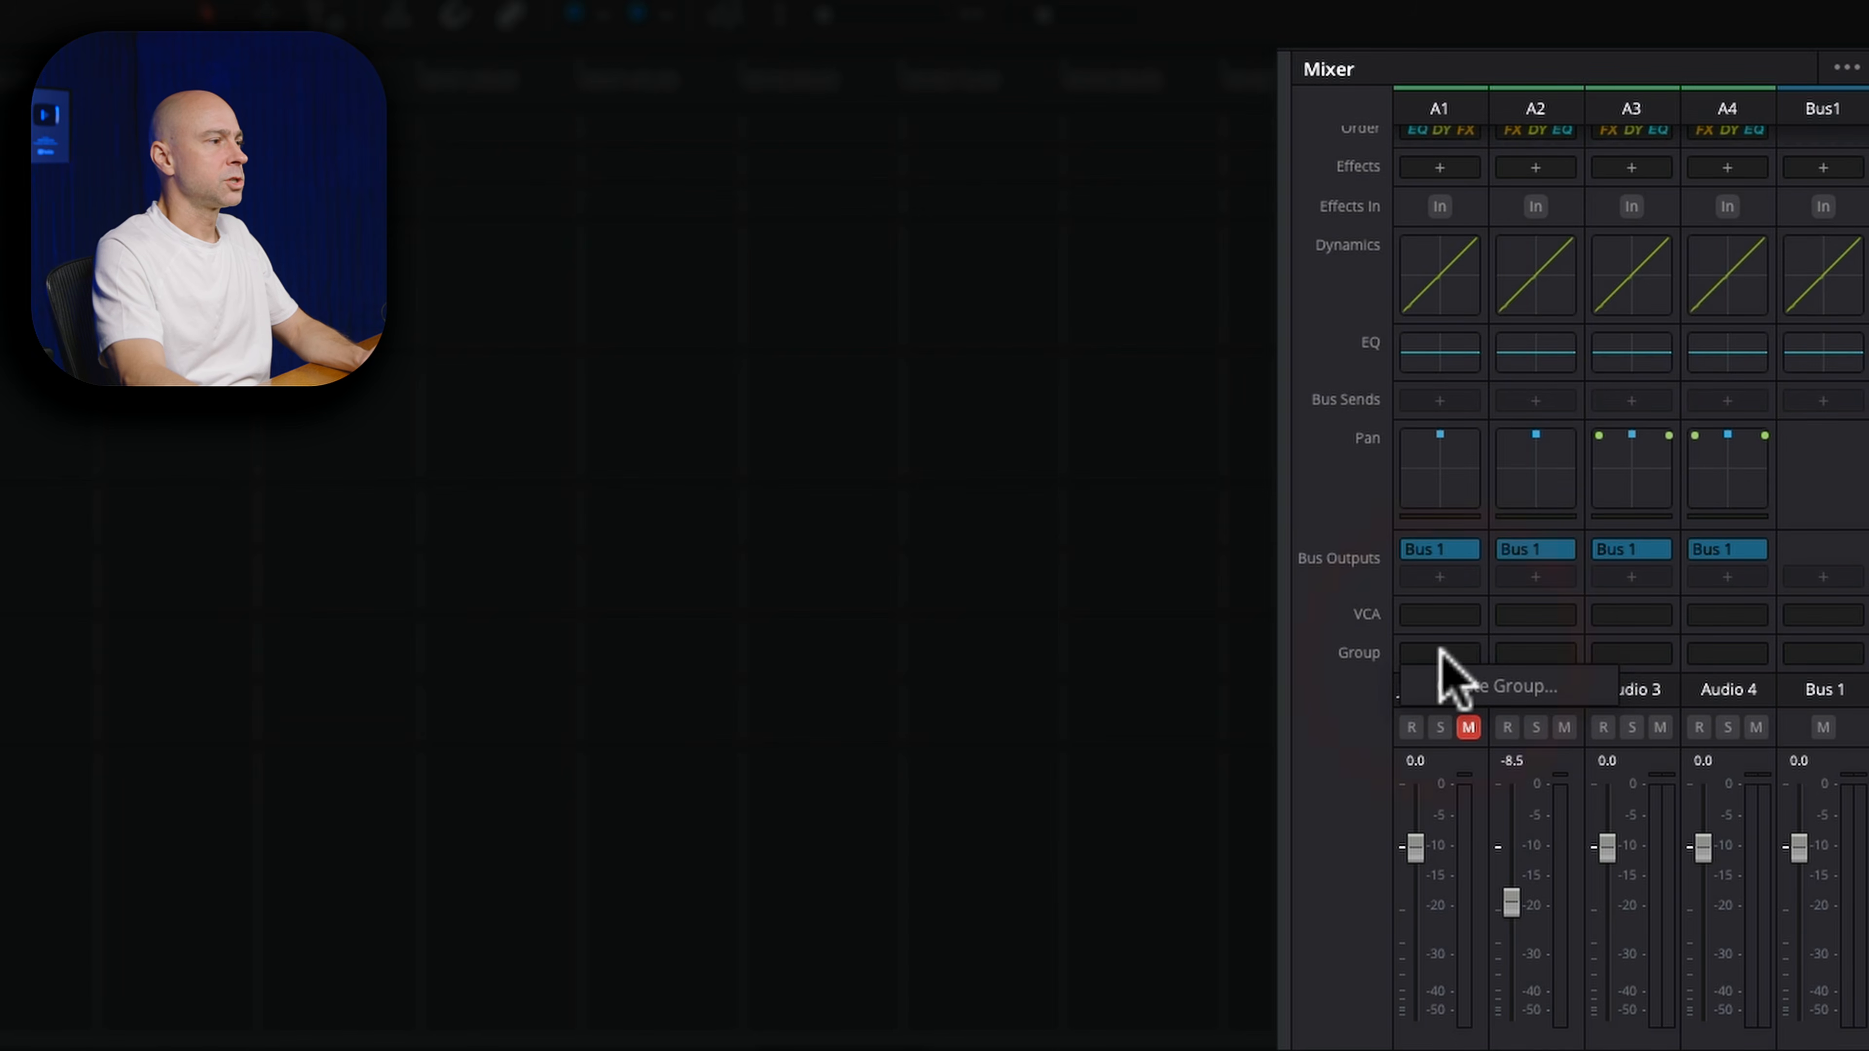
left_click(1544, 685)
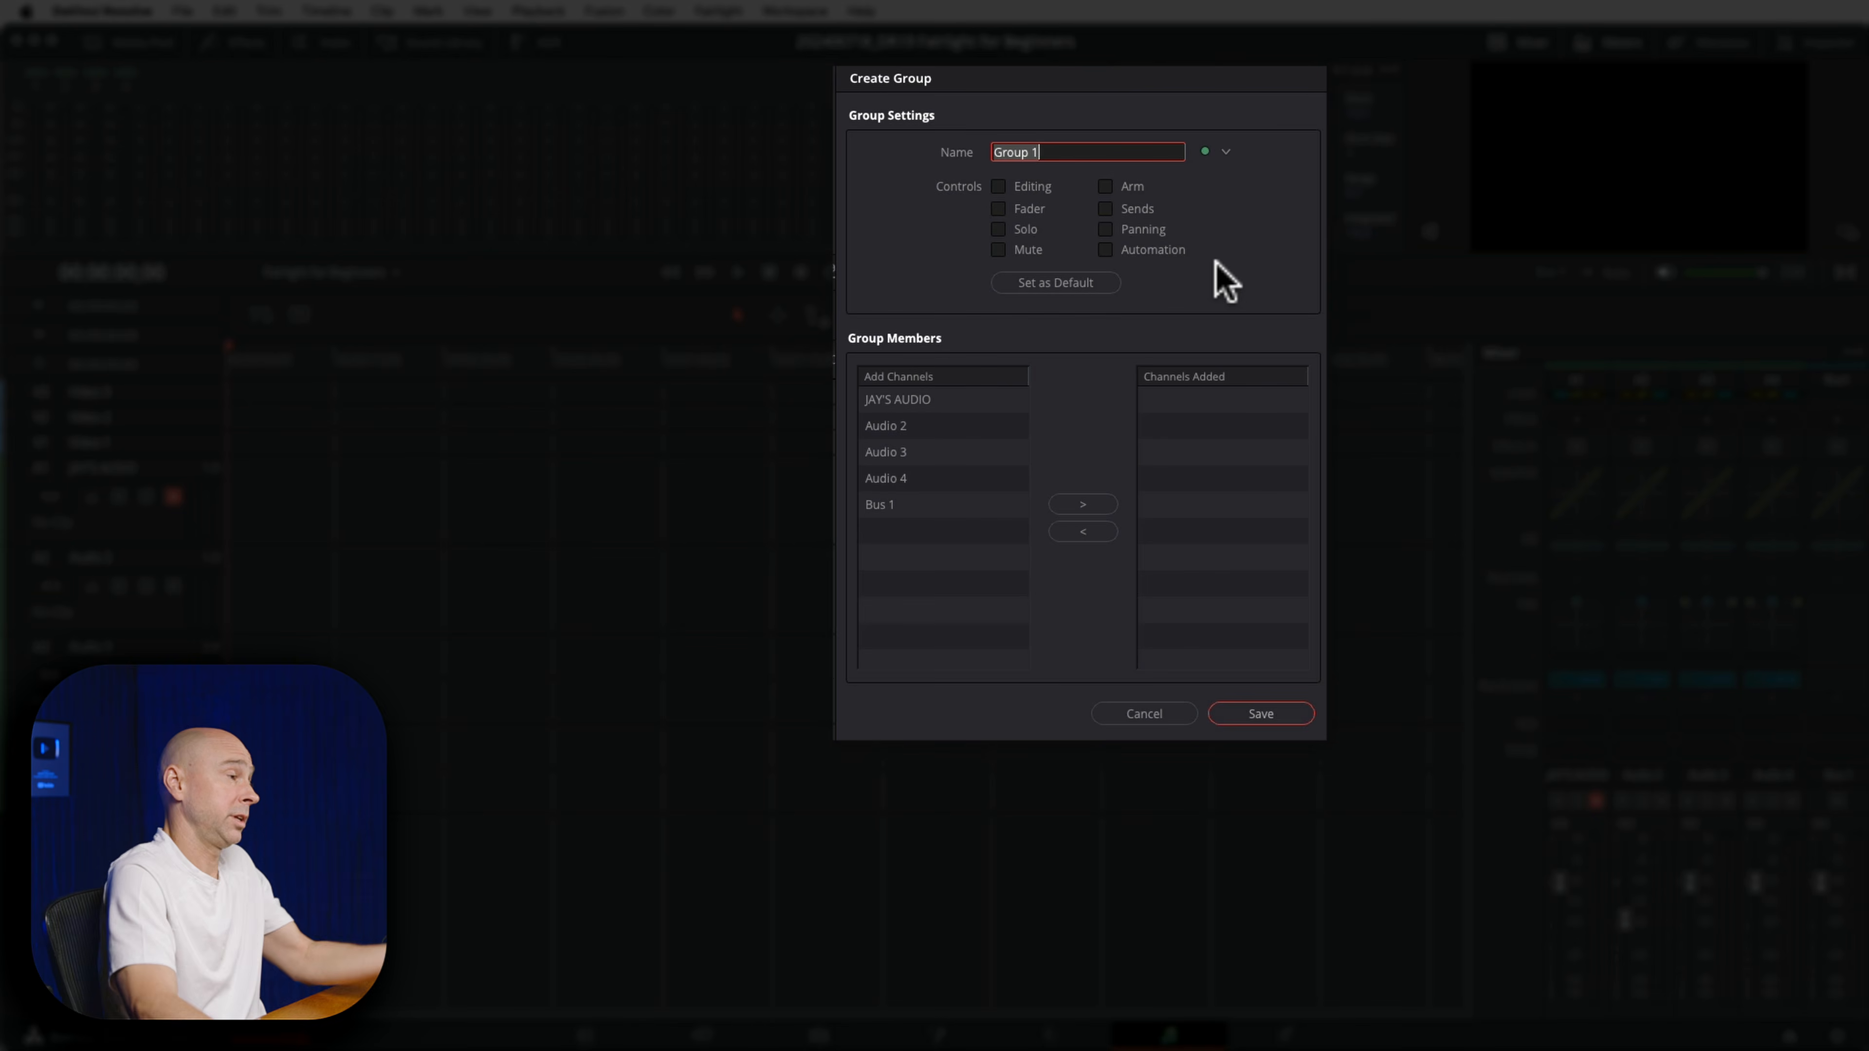
left_click(904, 429)
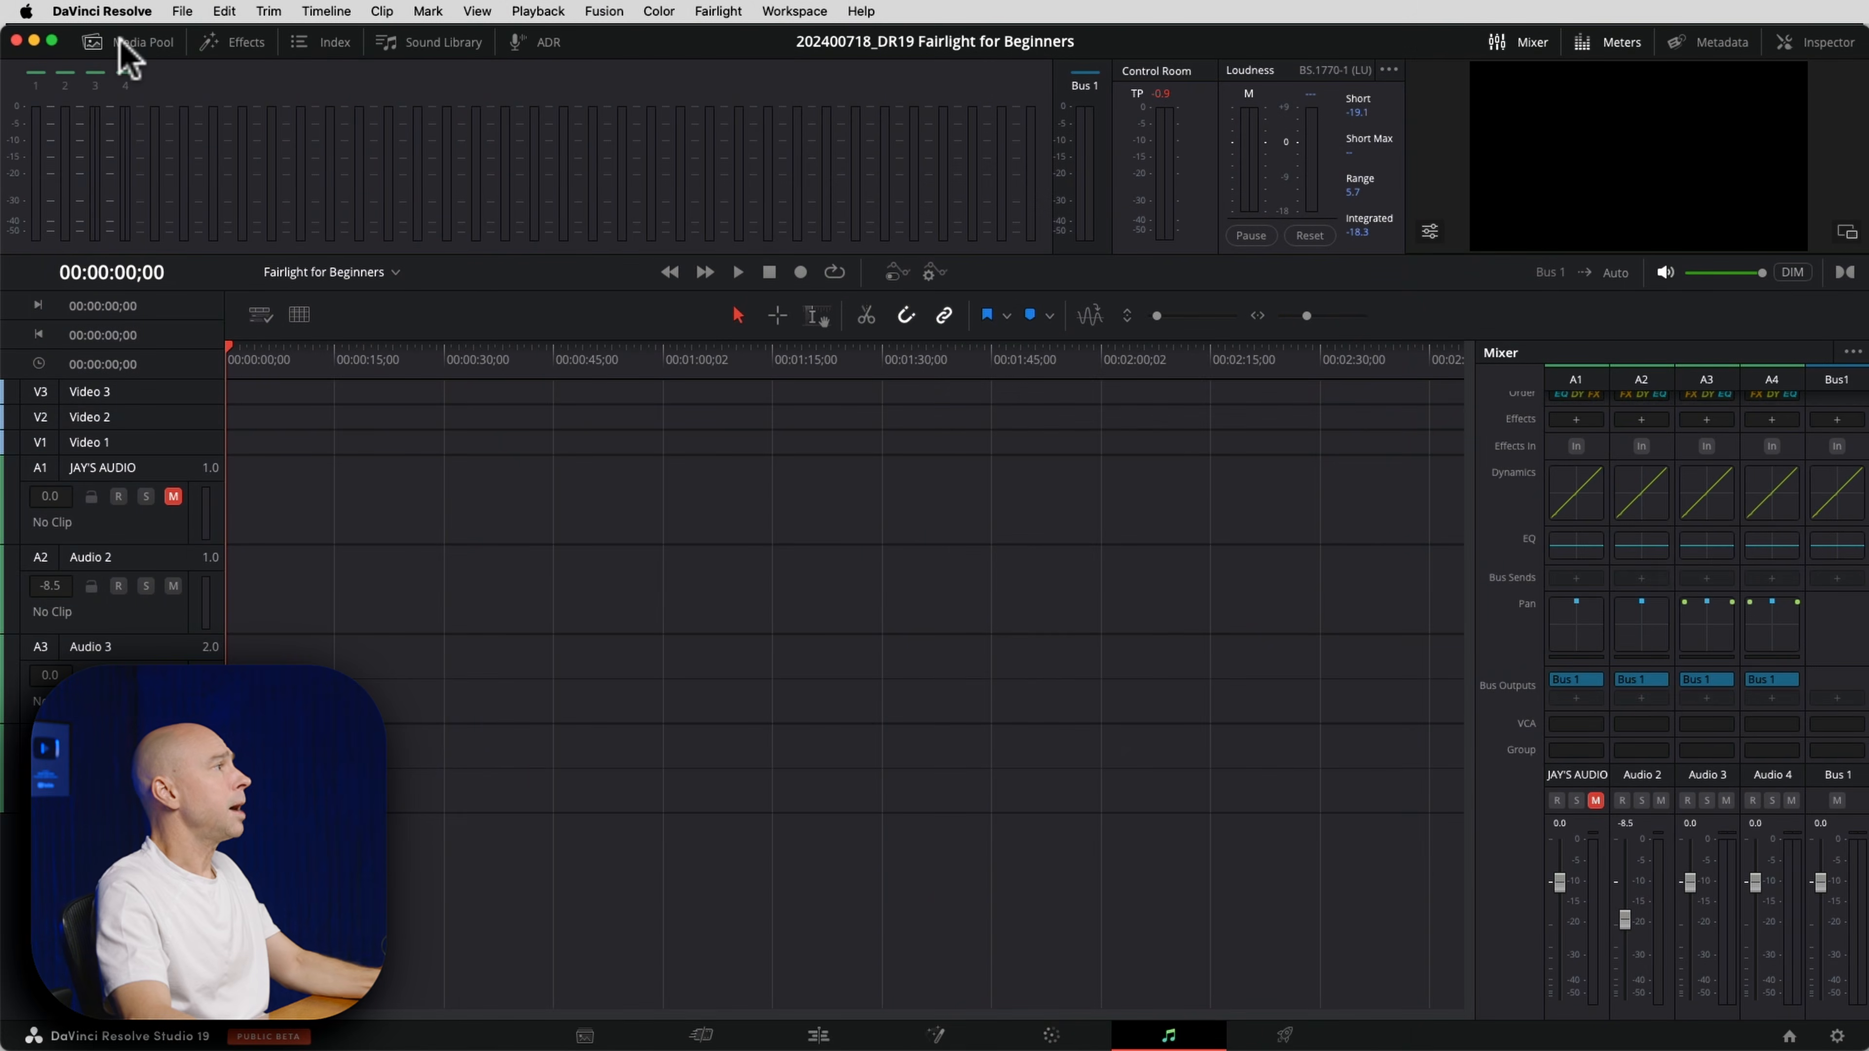
Show and hide the Media Pool, and browse the Audio Transitions and Fairlight FX categories of the Effects library.
left_click(137, 40)
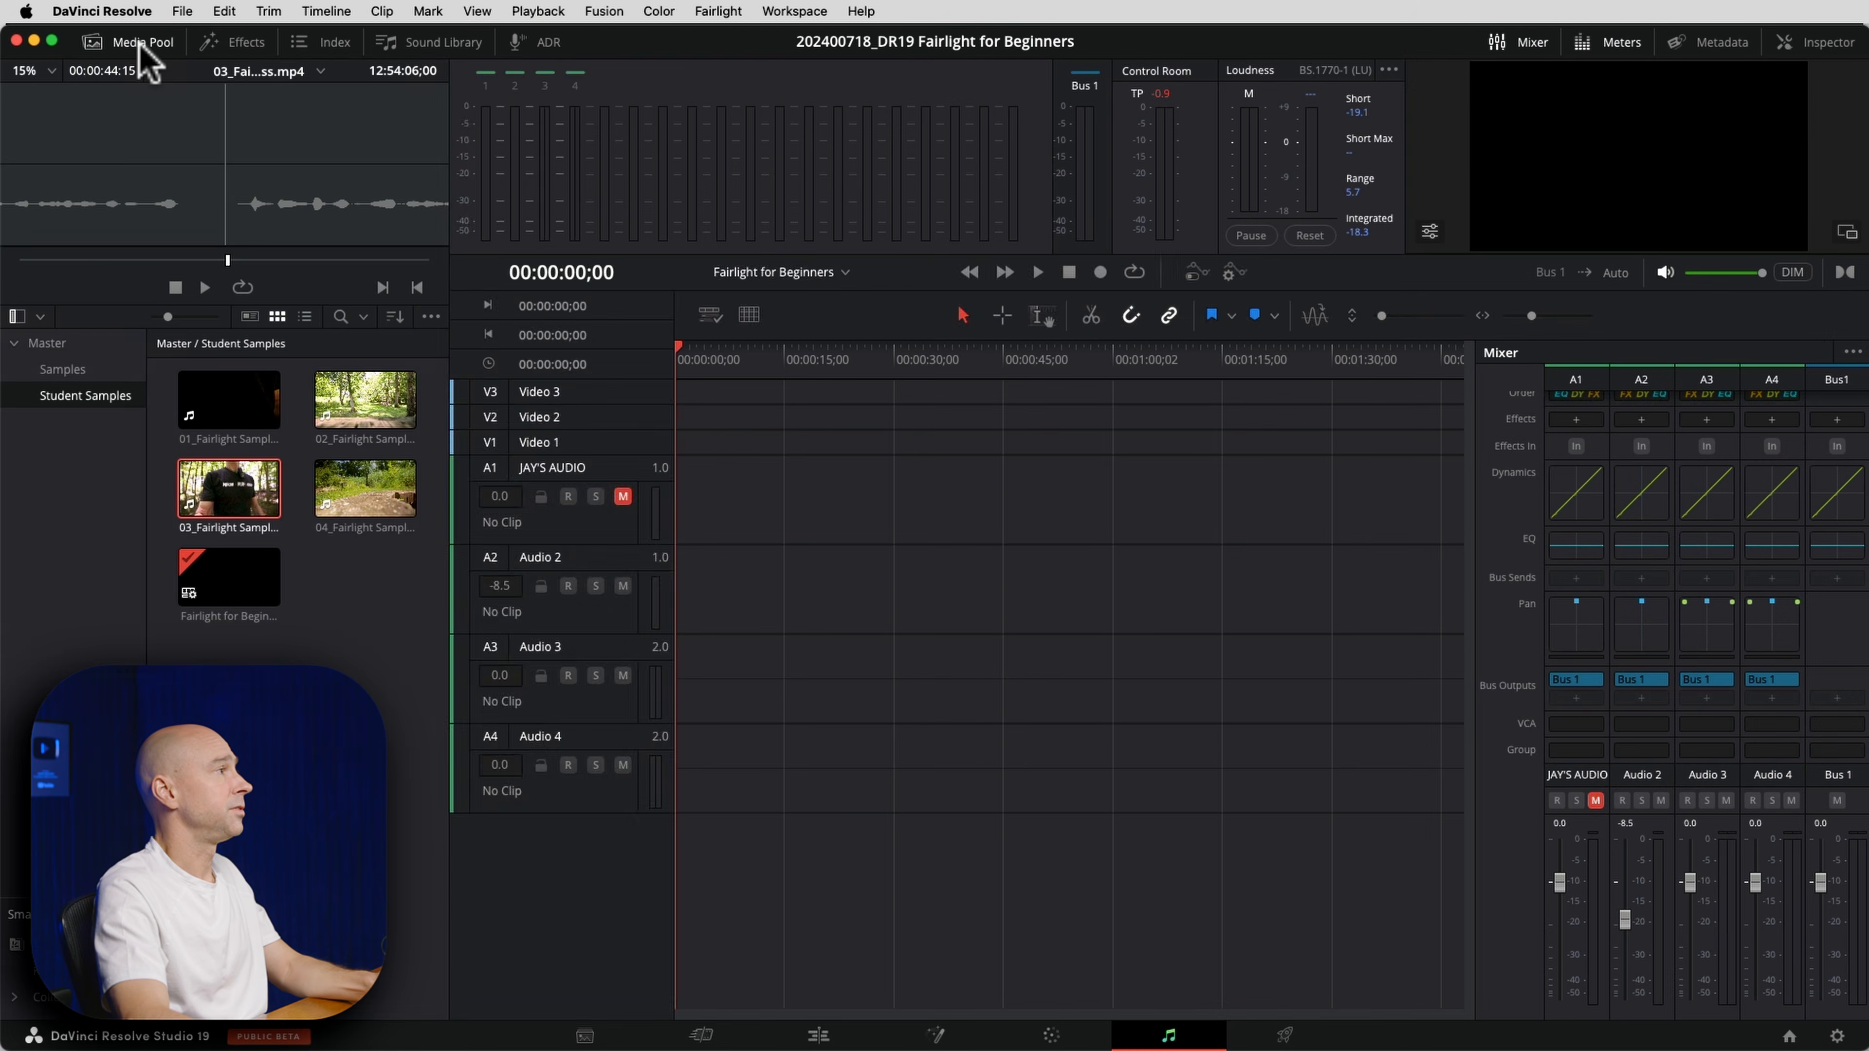
left_click(139, 43)
left_click(239, 46)
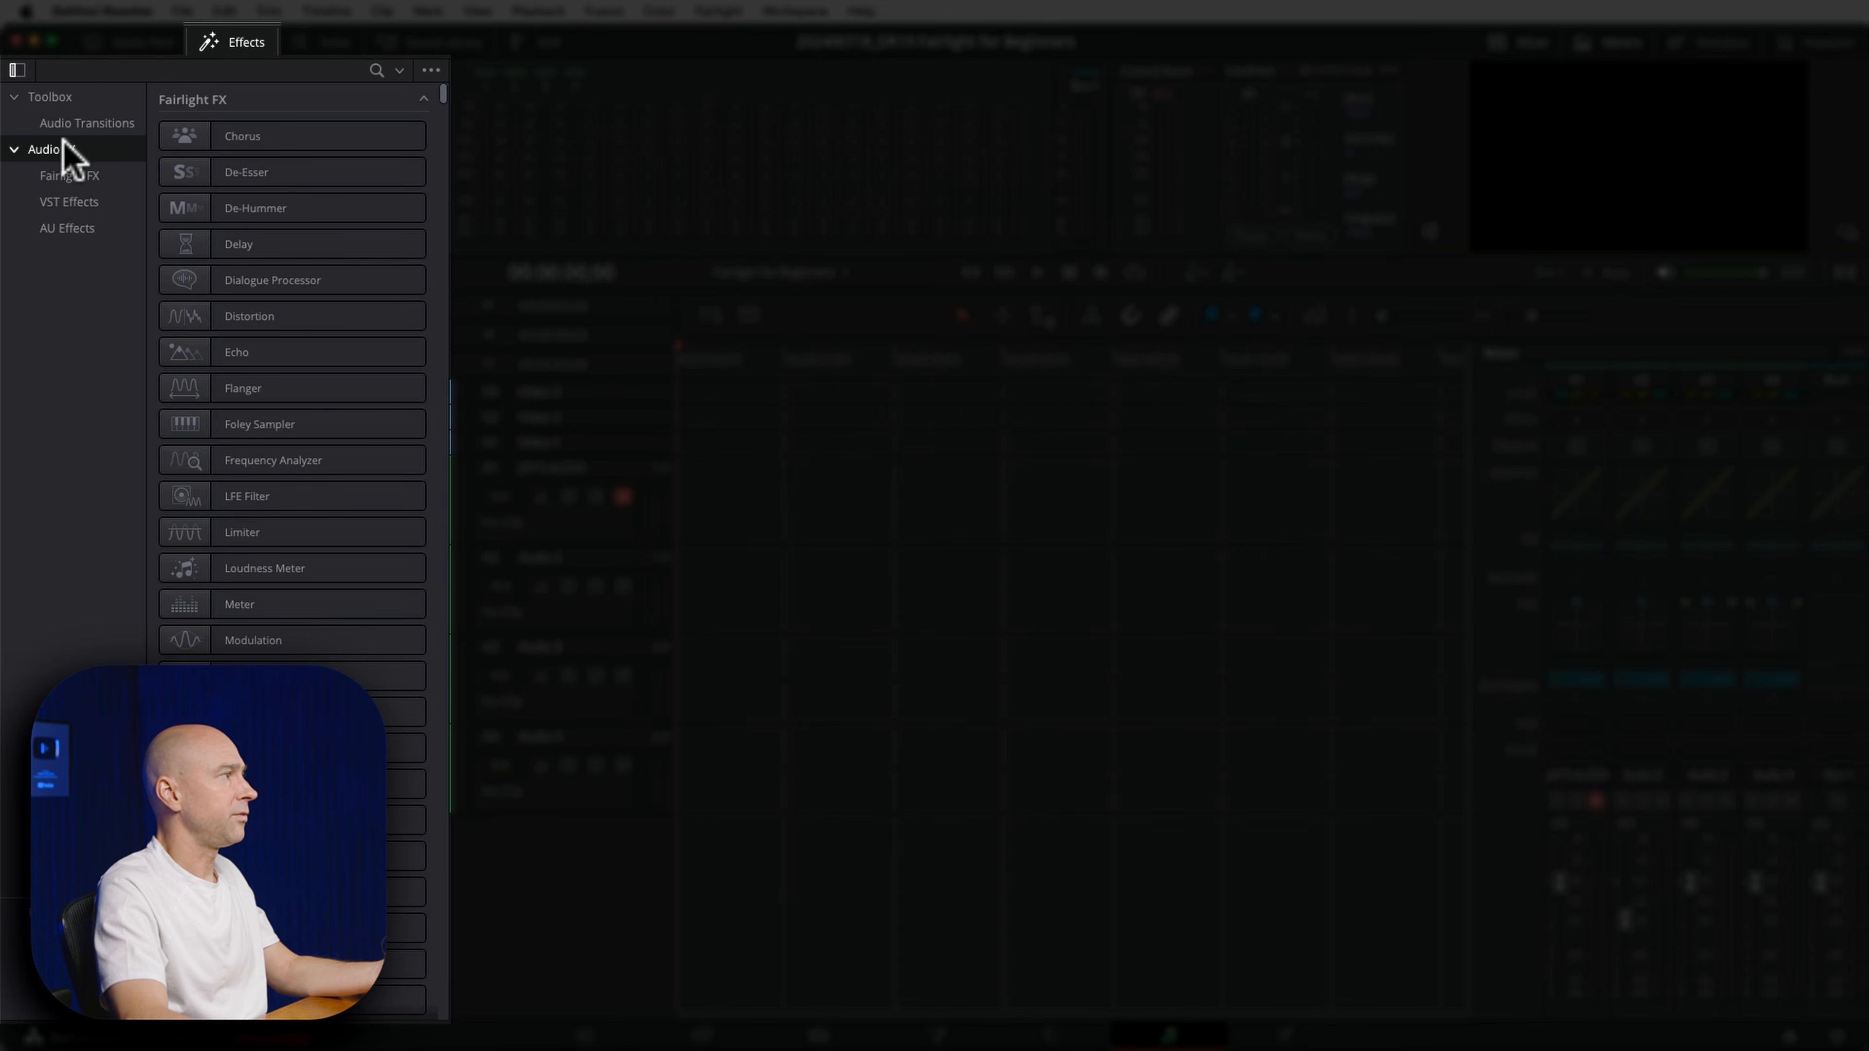
left_click(74, 122)
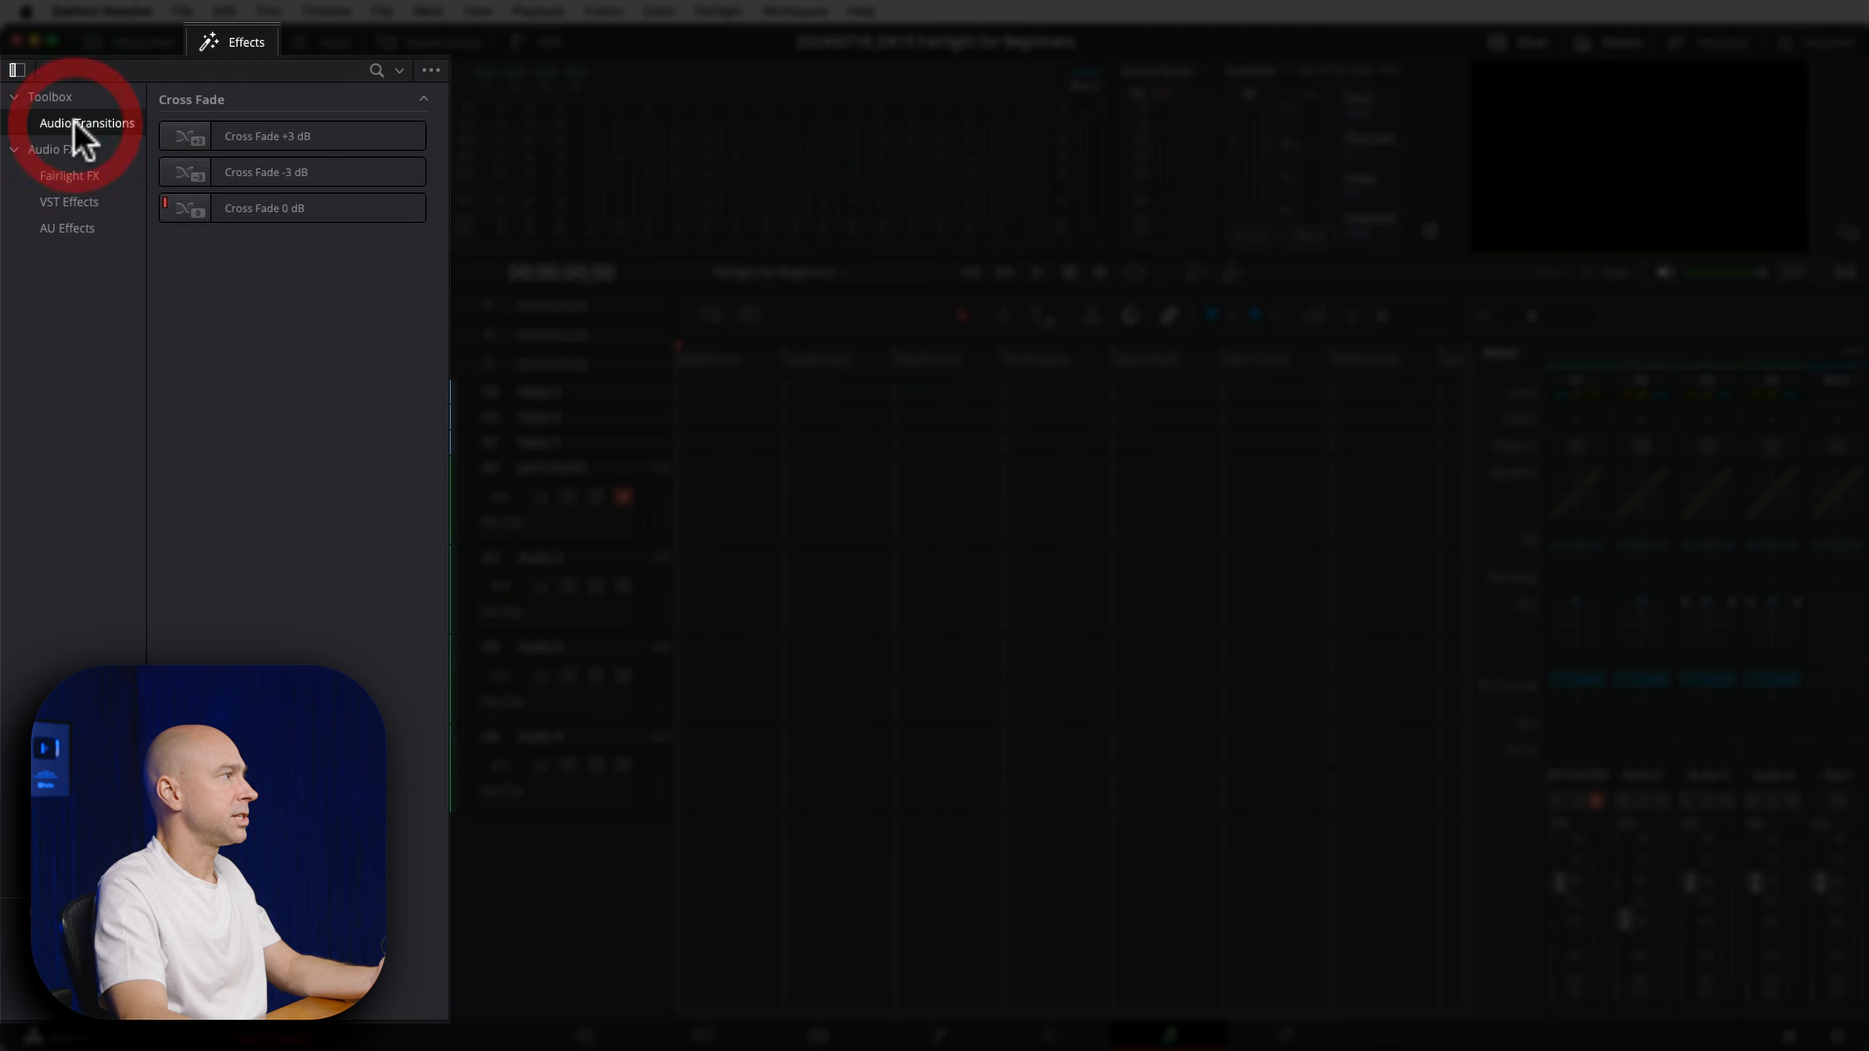
left_click(57, 151)
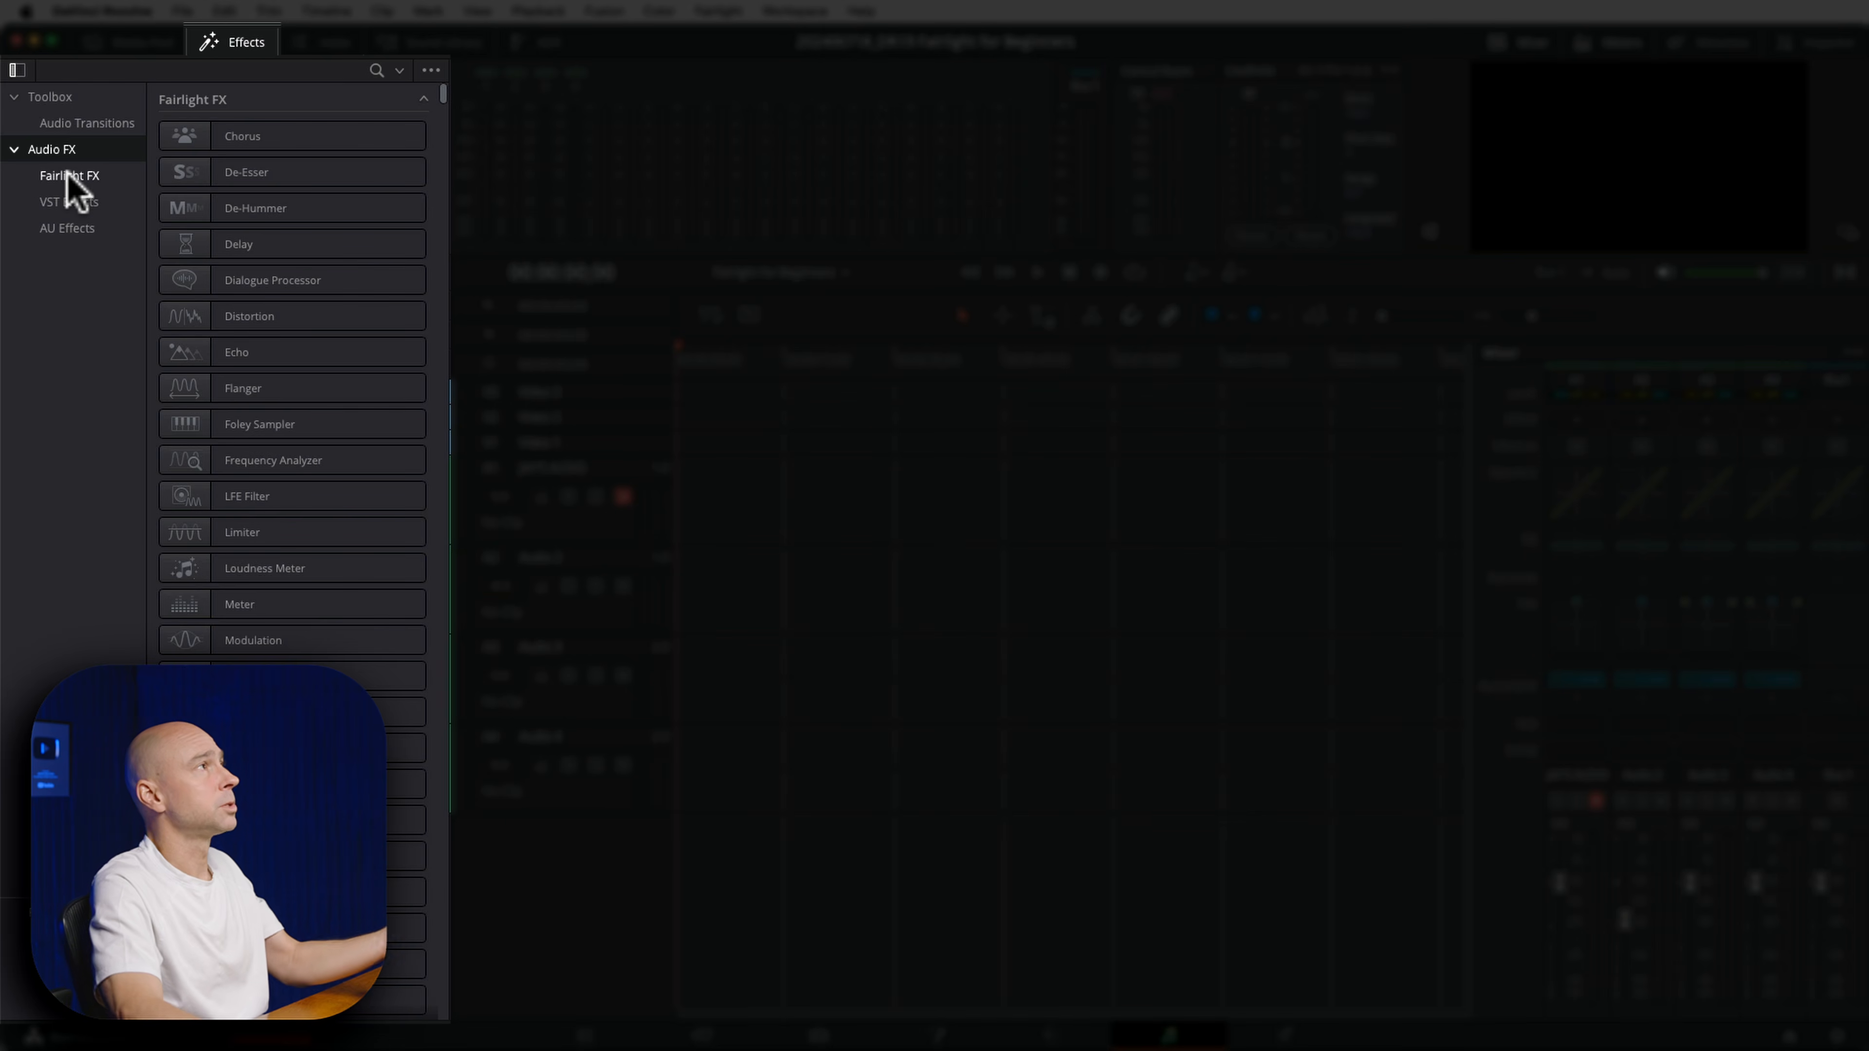
left_click(65, 175)
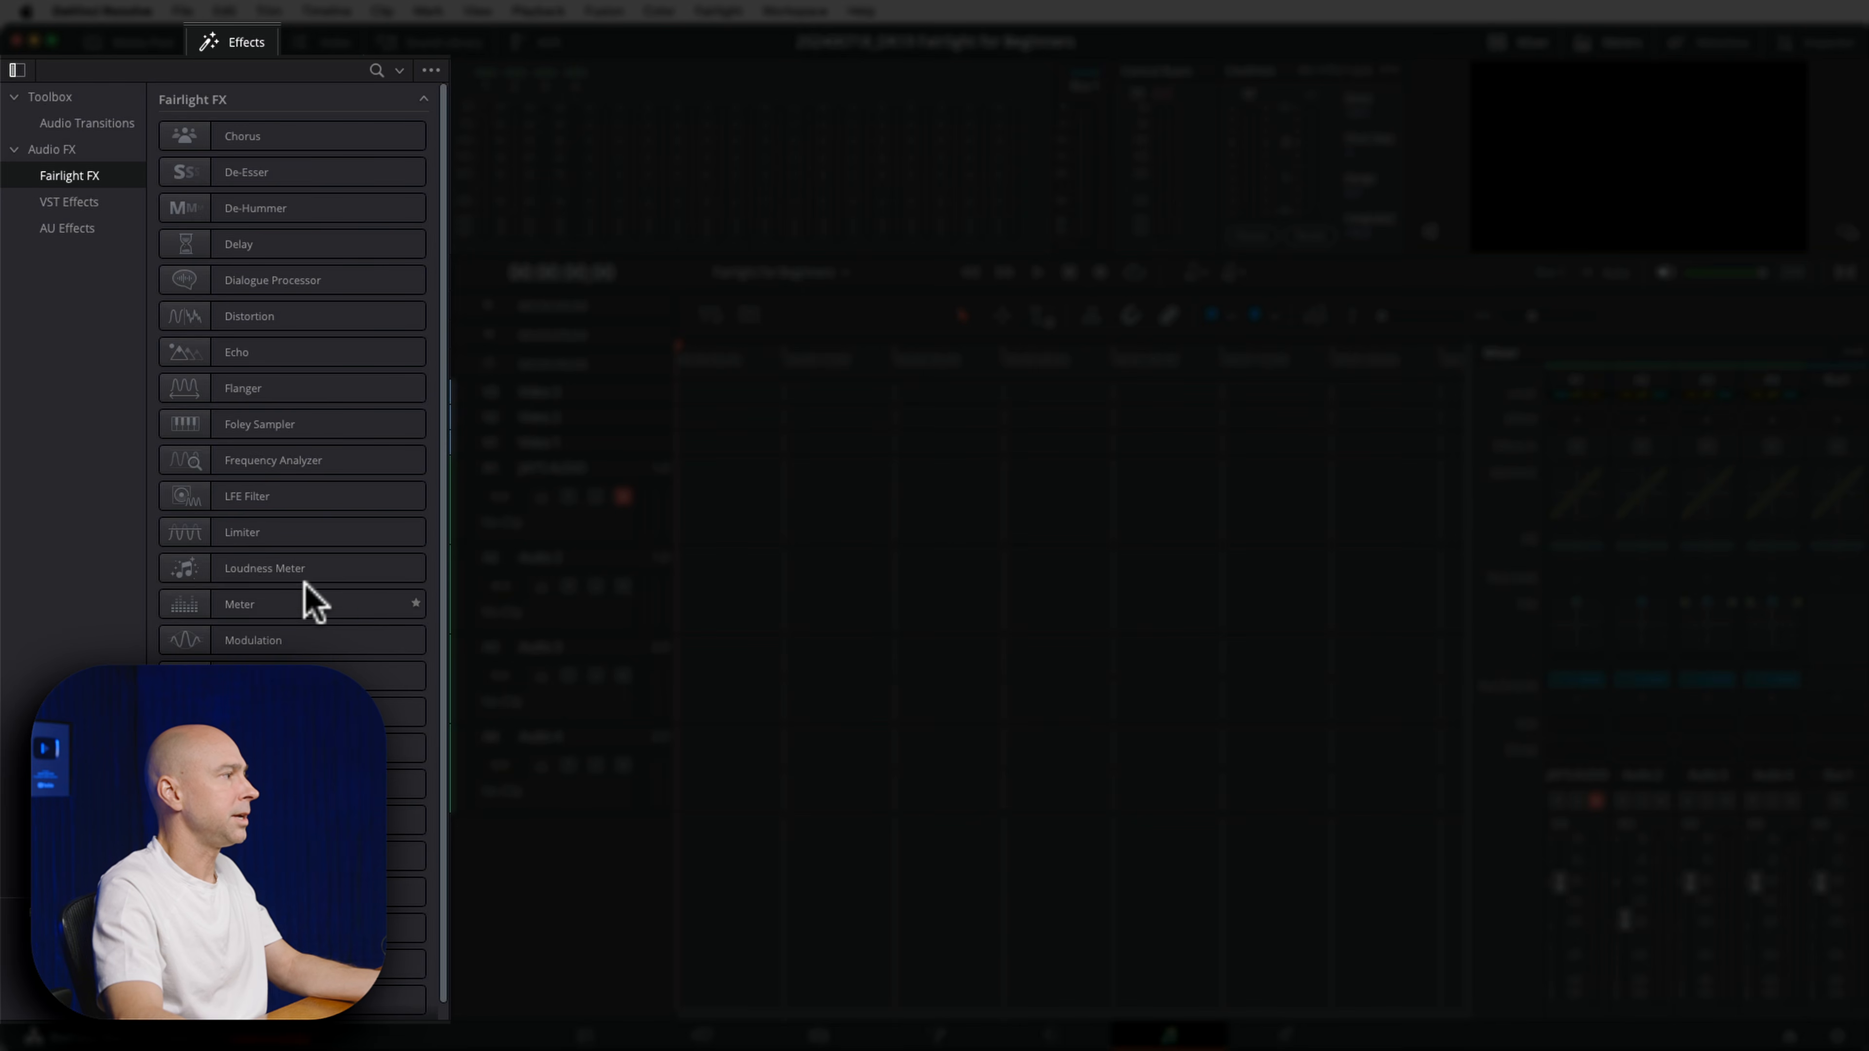
scroll(305, 584, "down", 1)
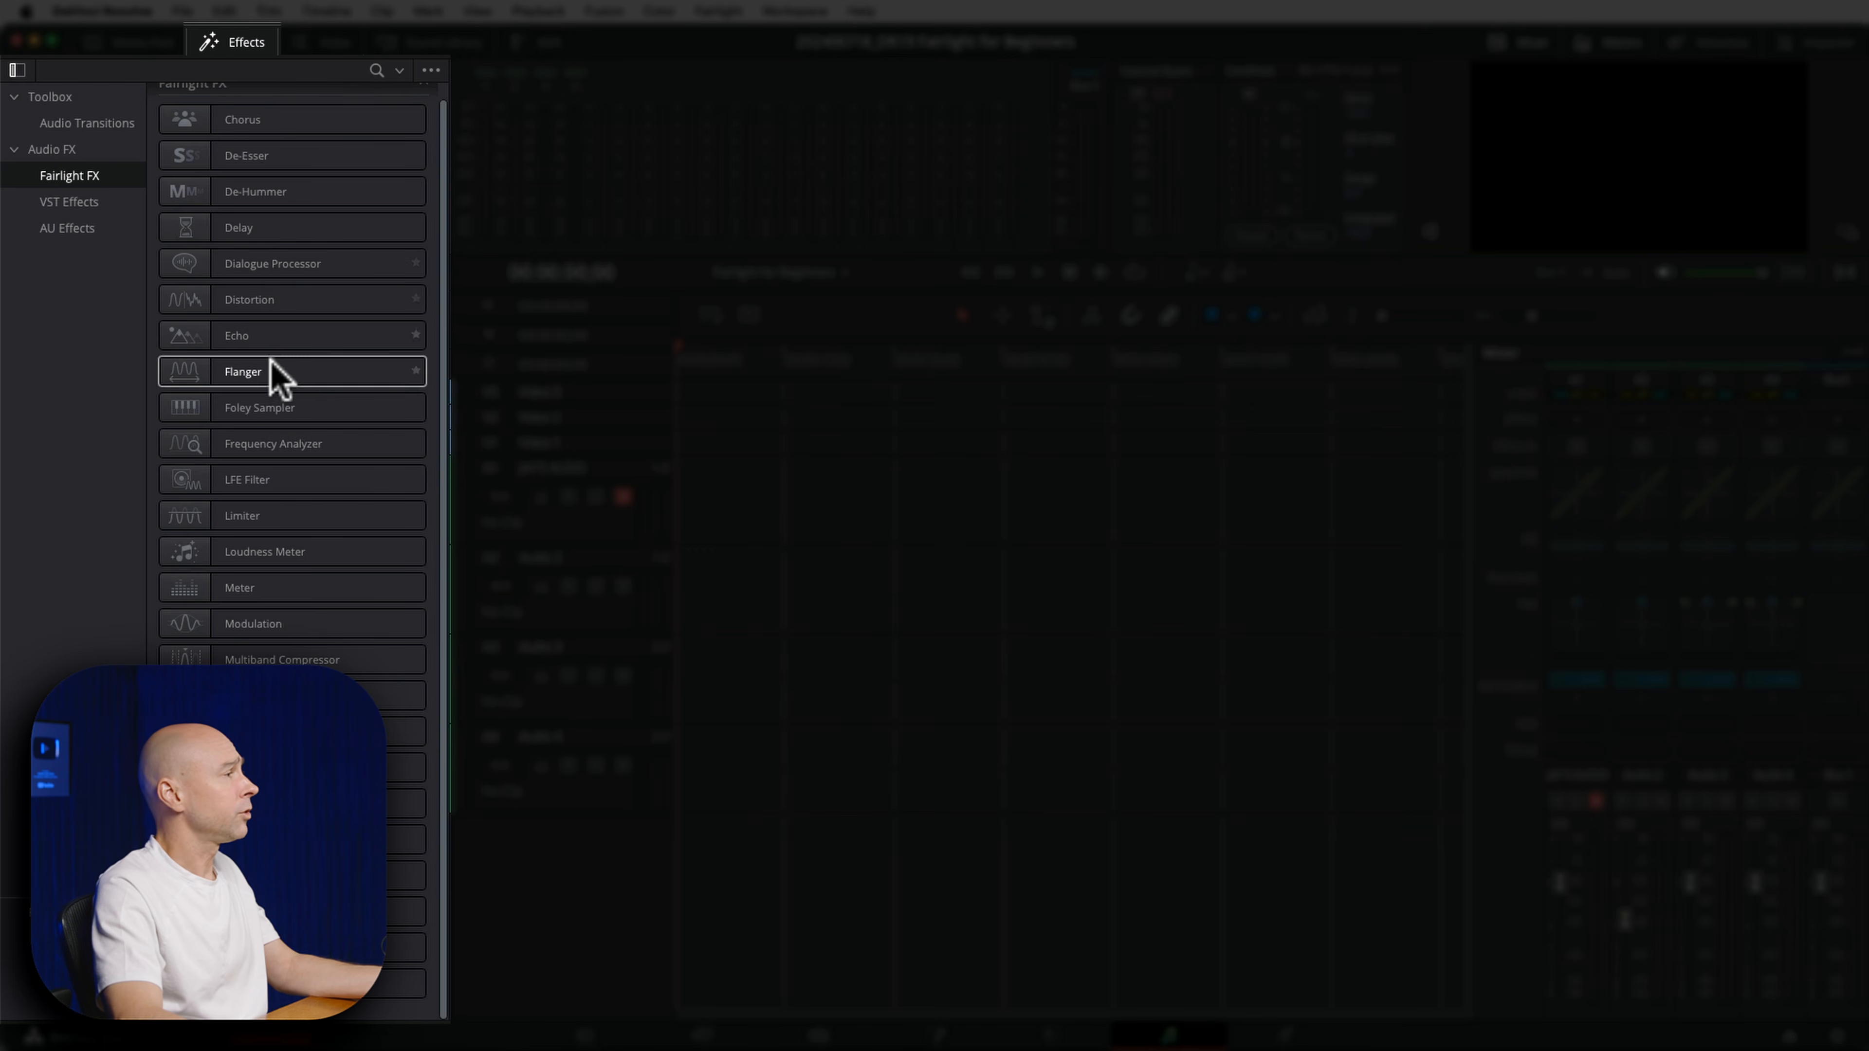
scroll(285, 515, "up", 1)
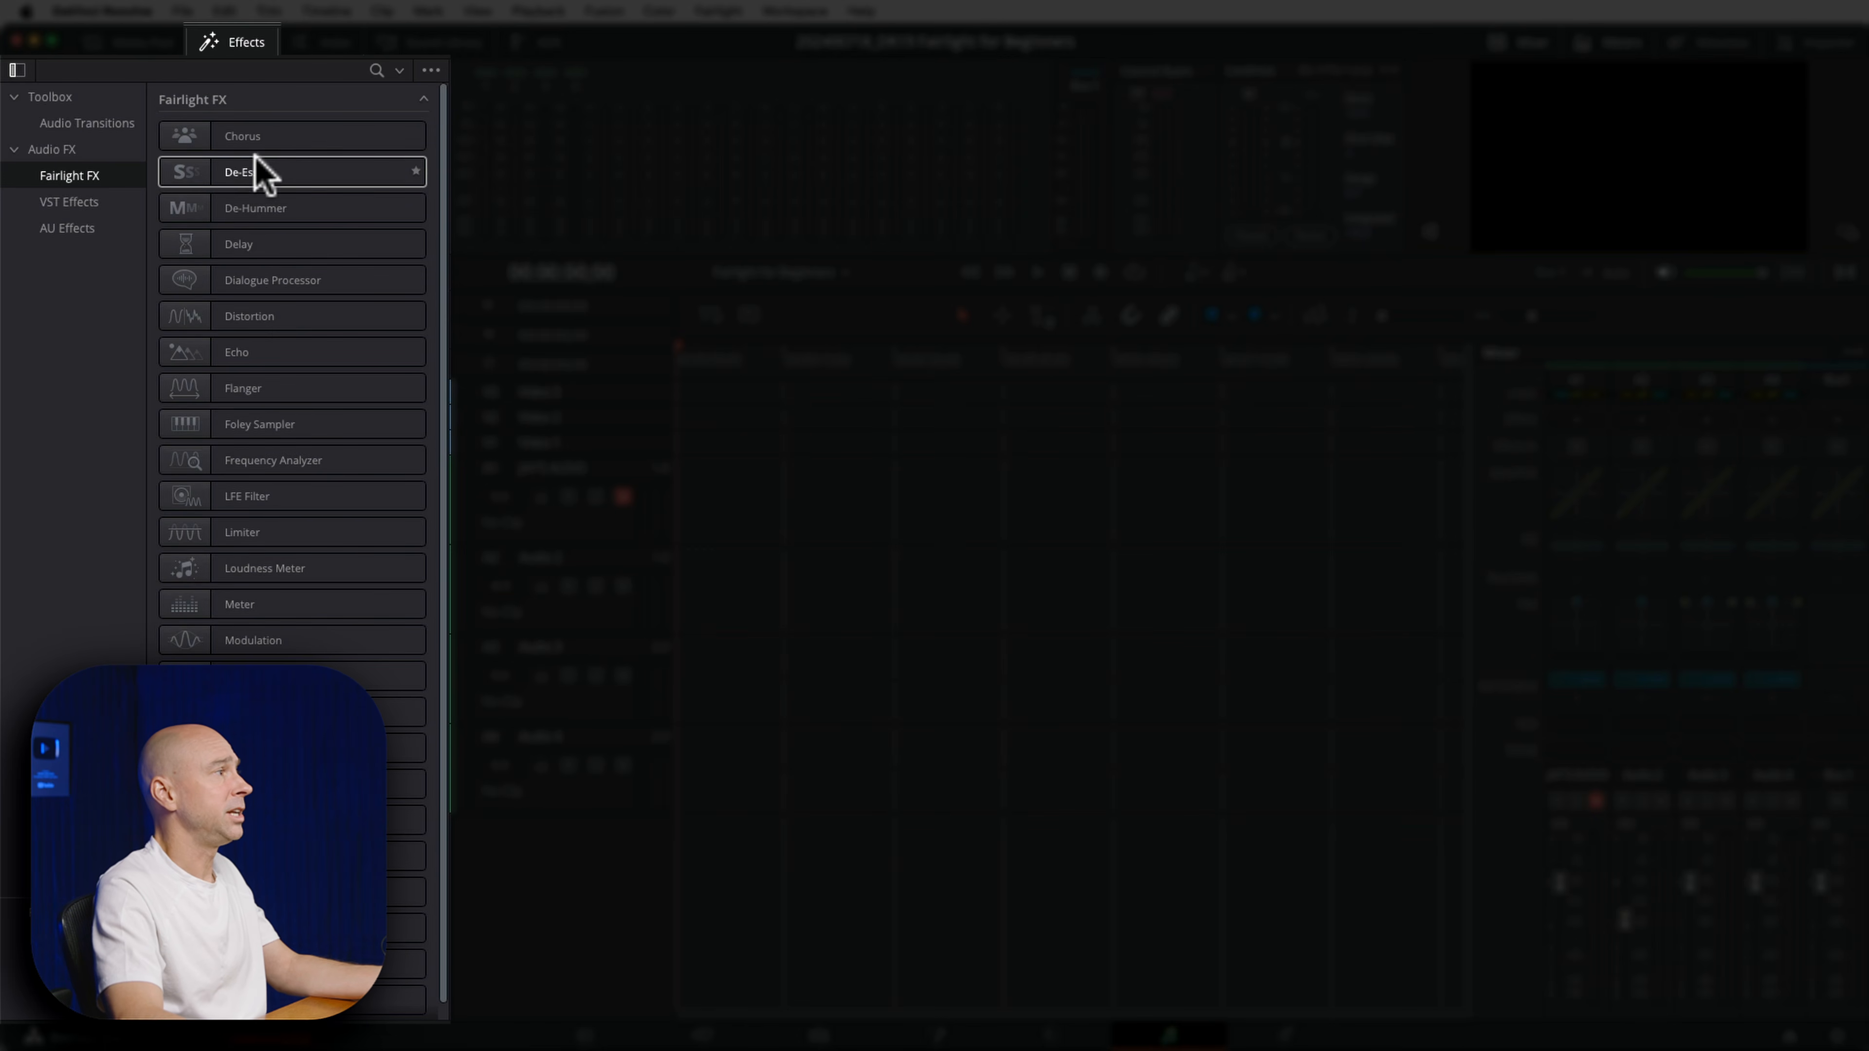
scroll(301, 367, "down", 1)
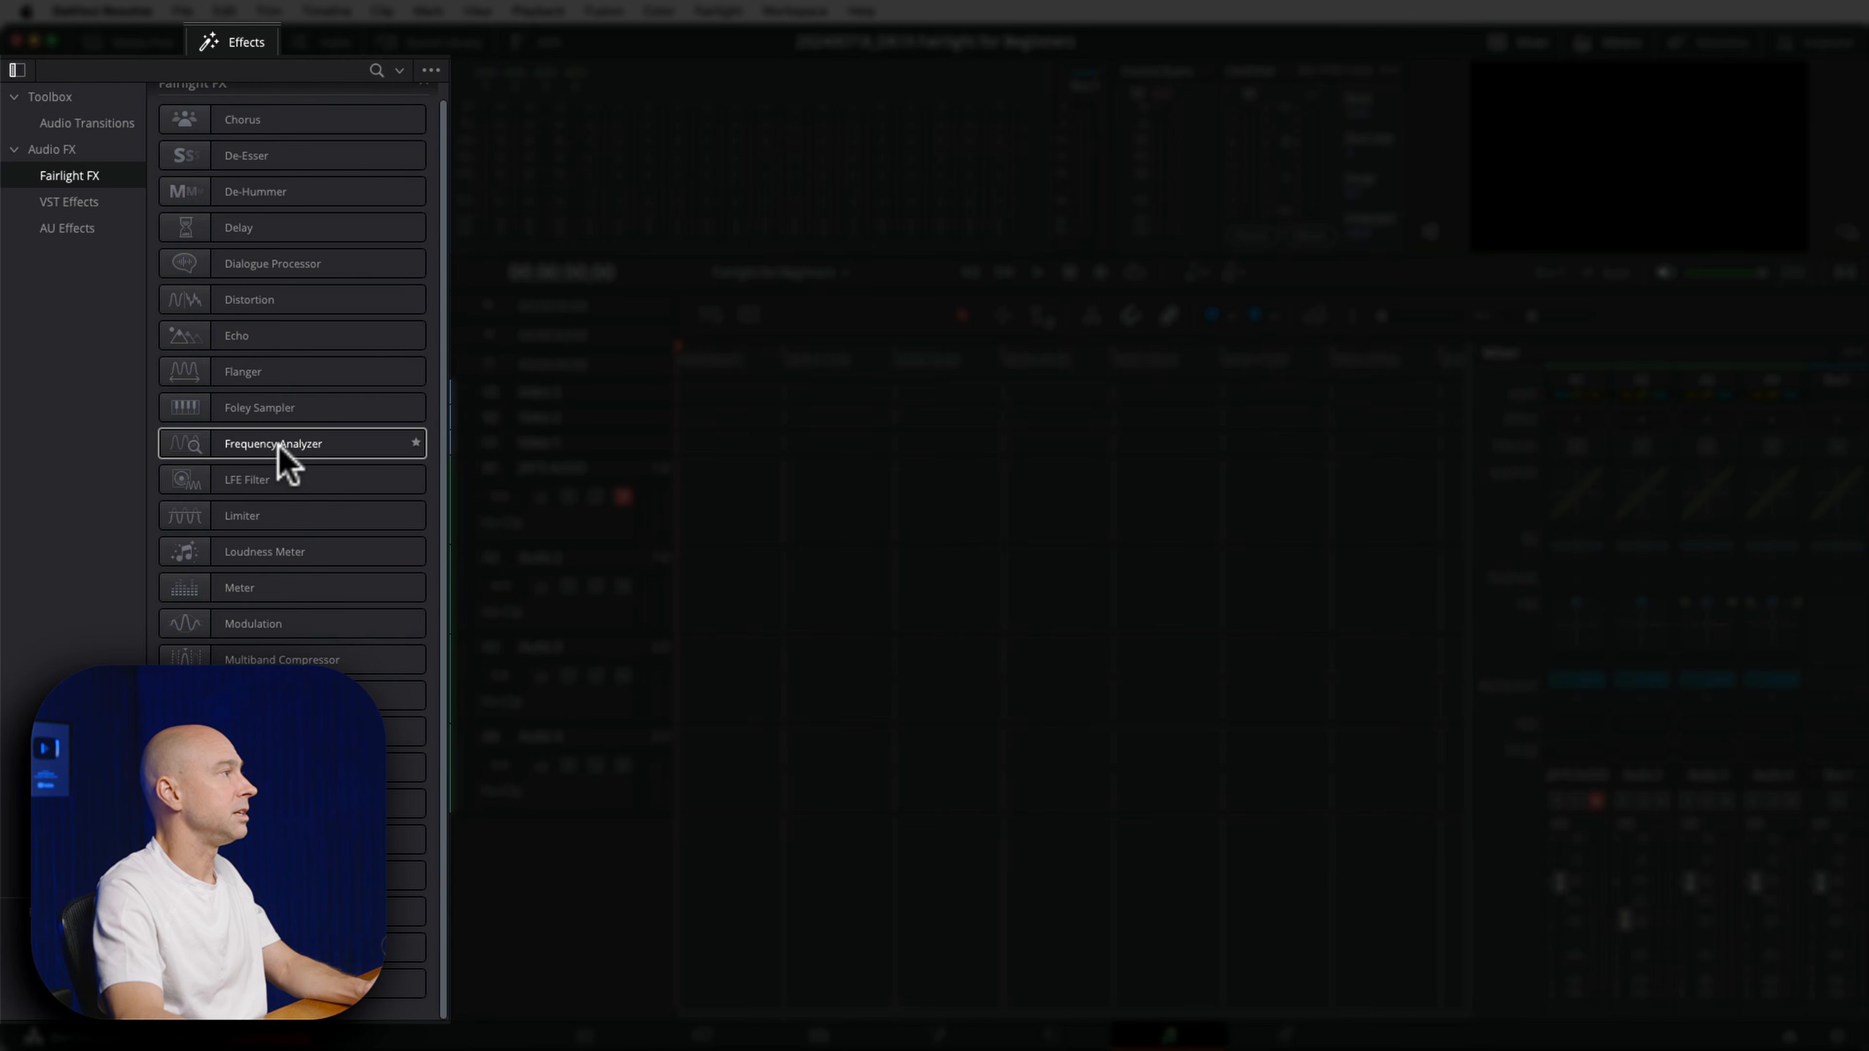
Browse the list of VST Effects in the Effects library and close the library.
left_click(78, 201)
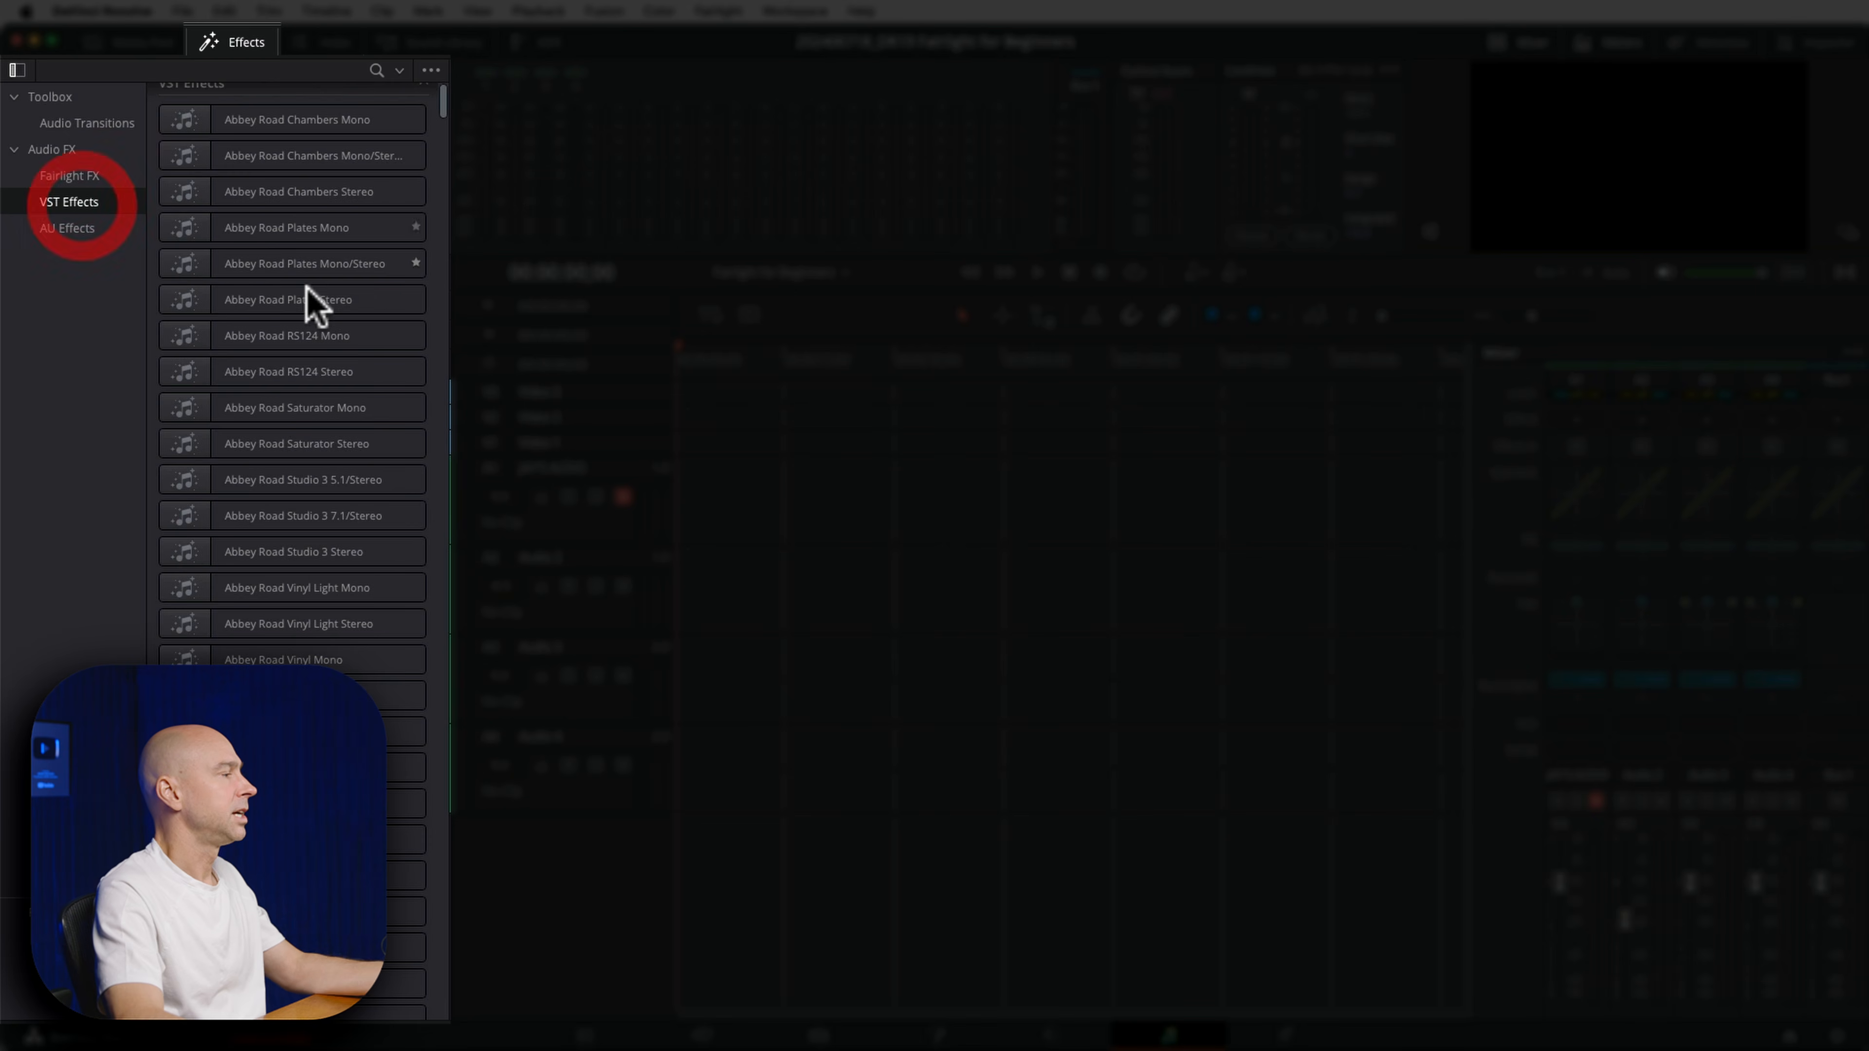
scroll(305, 302, "down", 20)
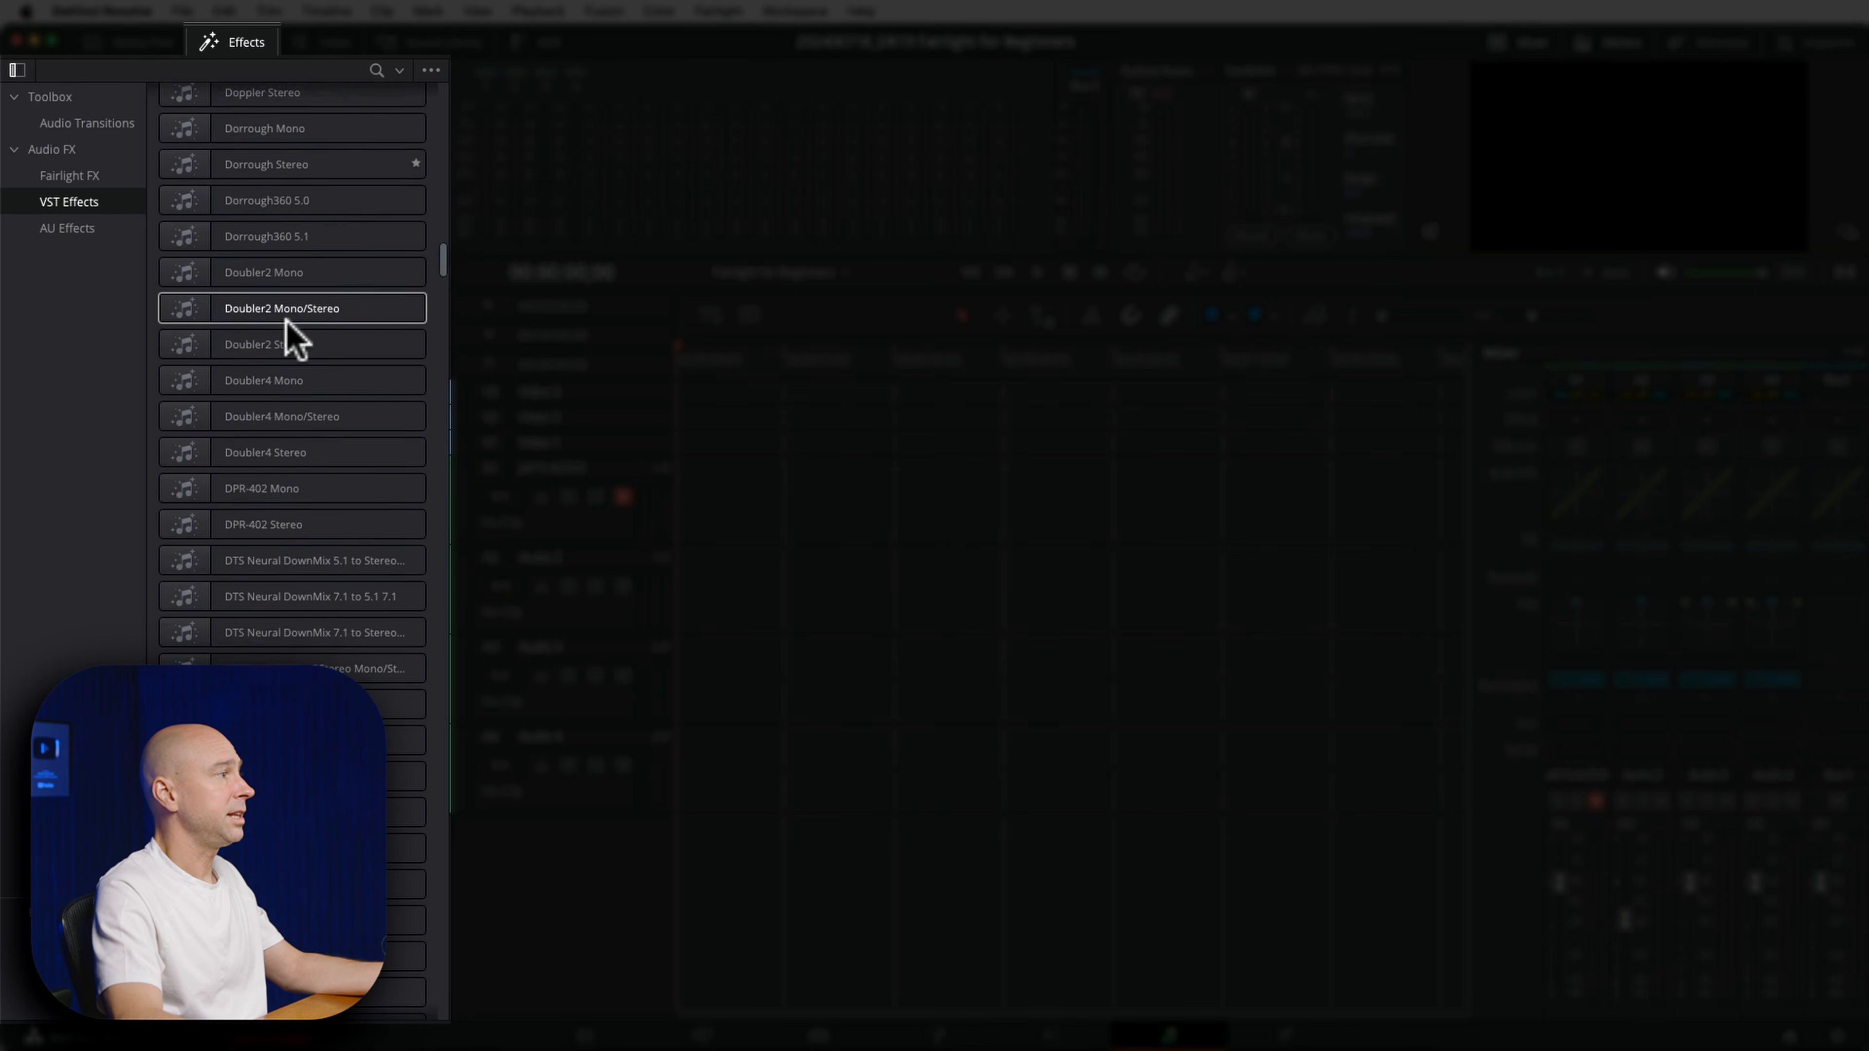
scroll(294, 339, "down", 20)
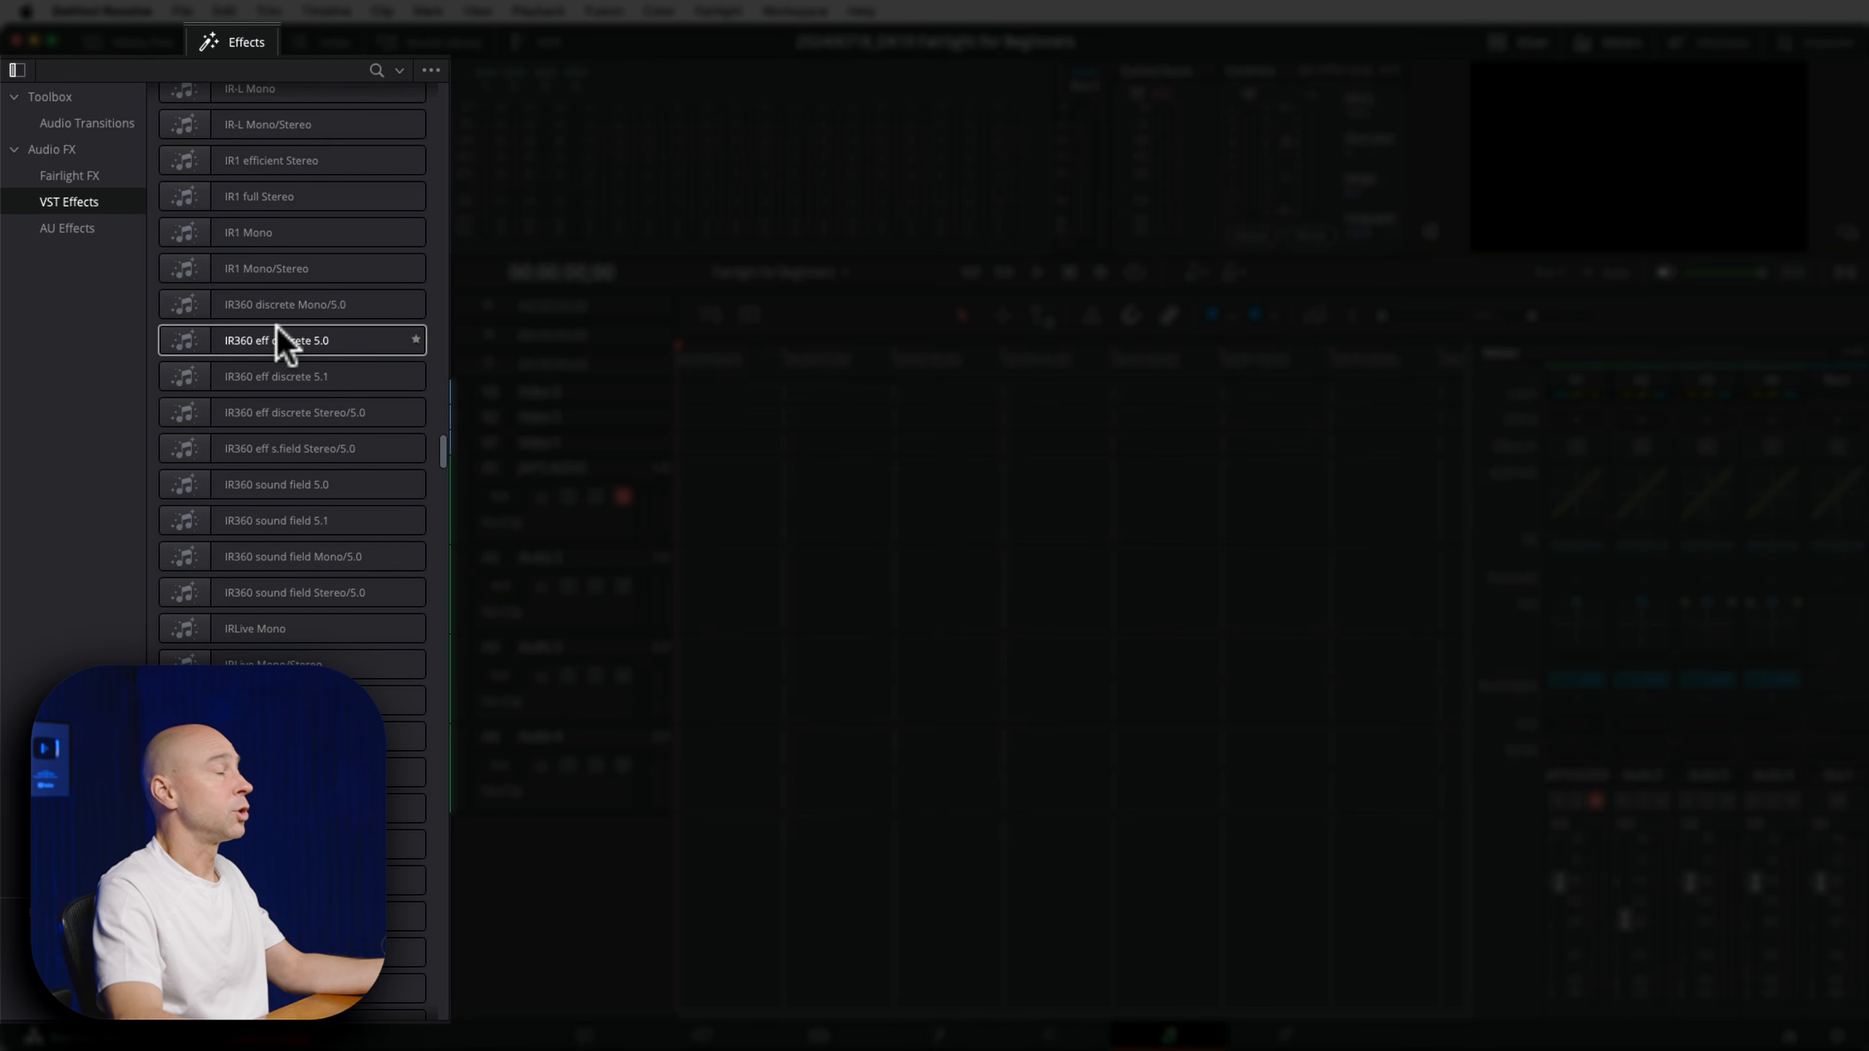
scroll(264, 280, "up", 15)
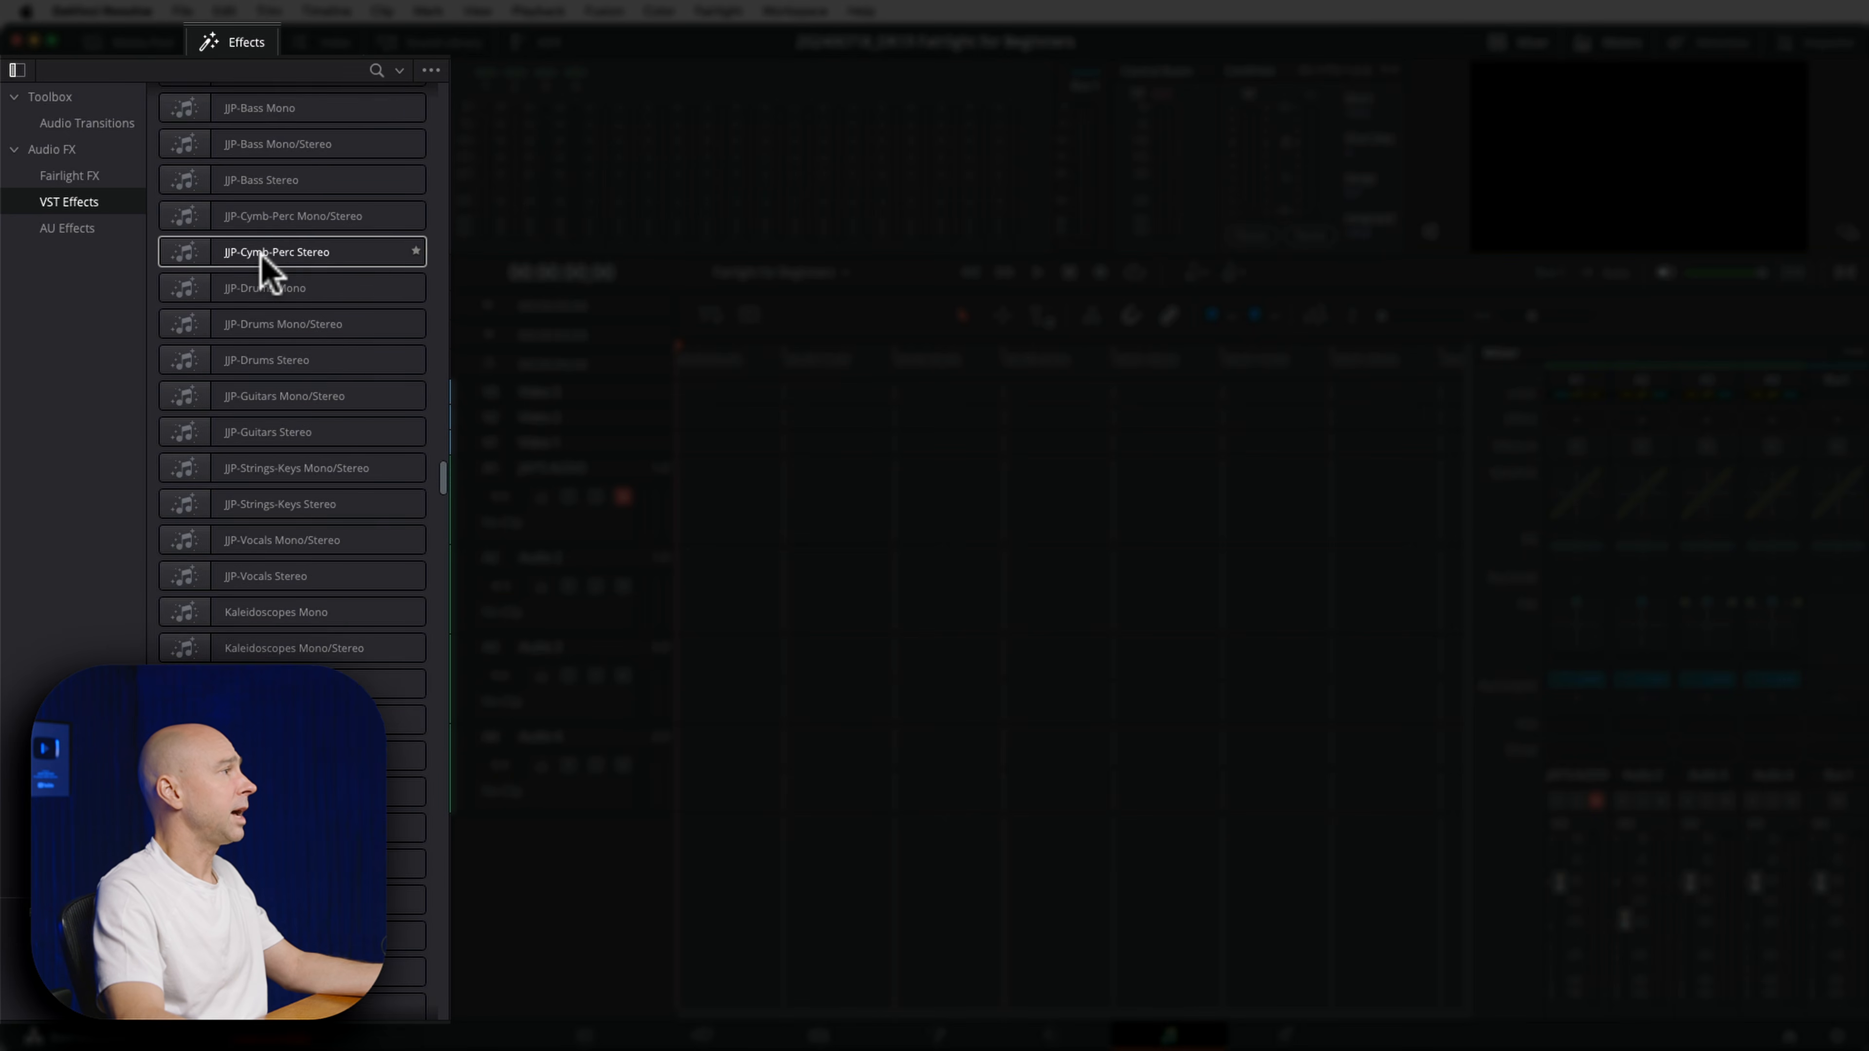
scroll(254, 256, "up", 20)
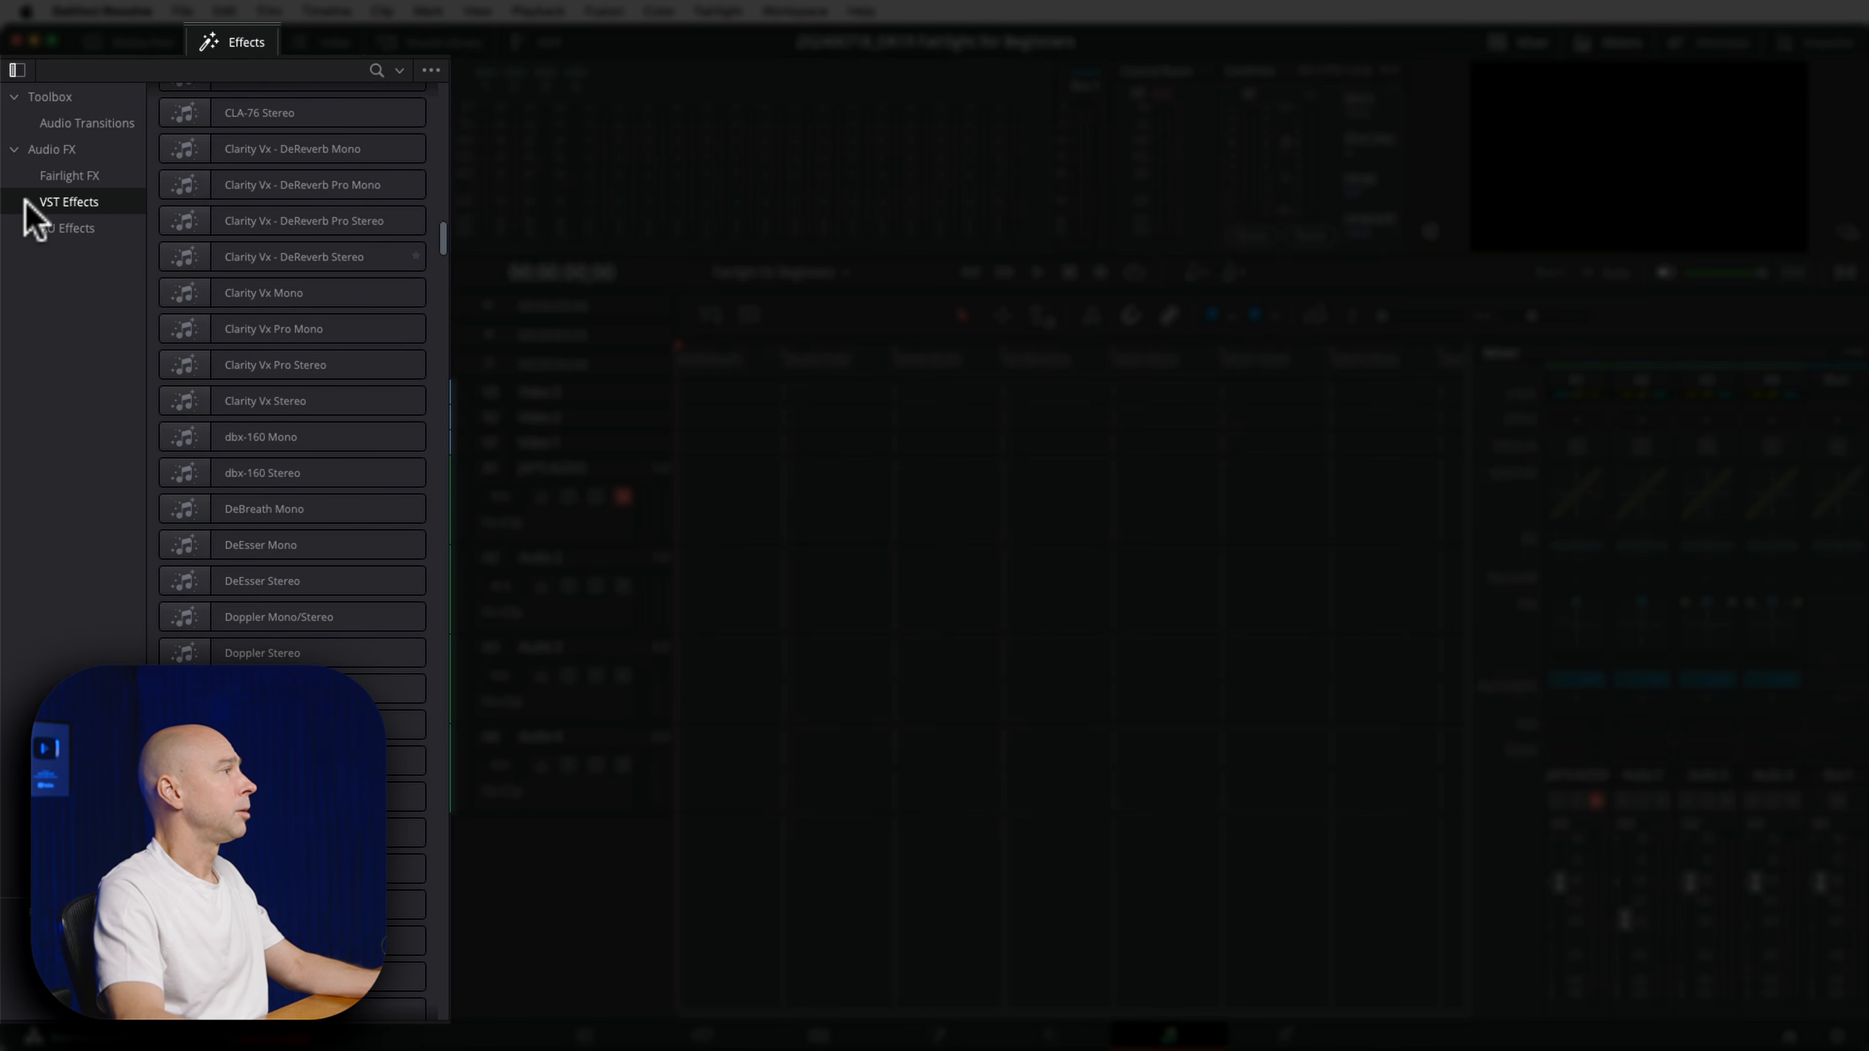
scroll(361, 300, "up", 5)
scroll(179, 293, "up", 5)
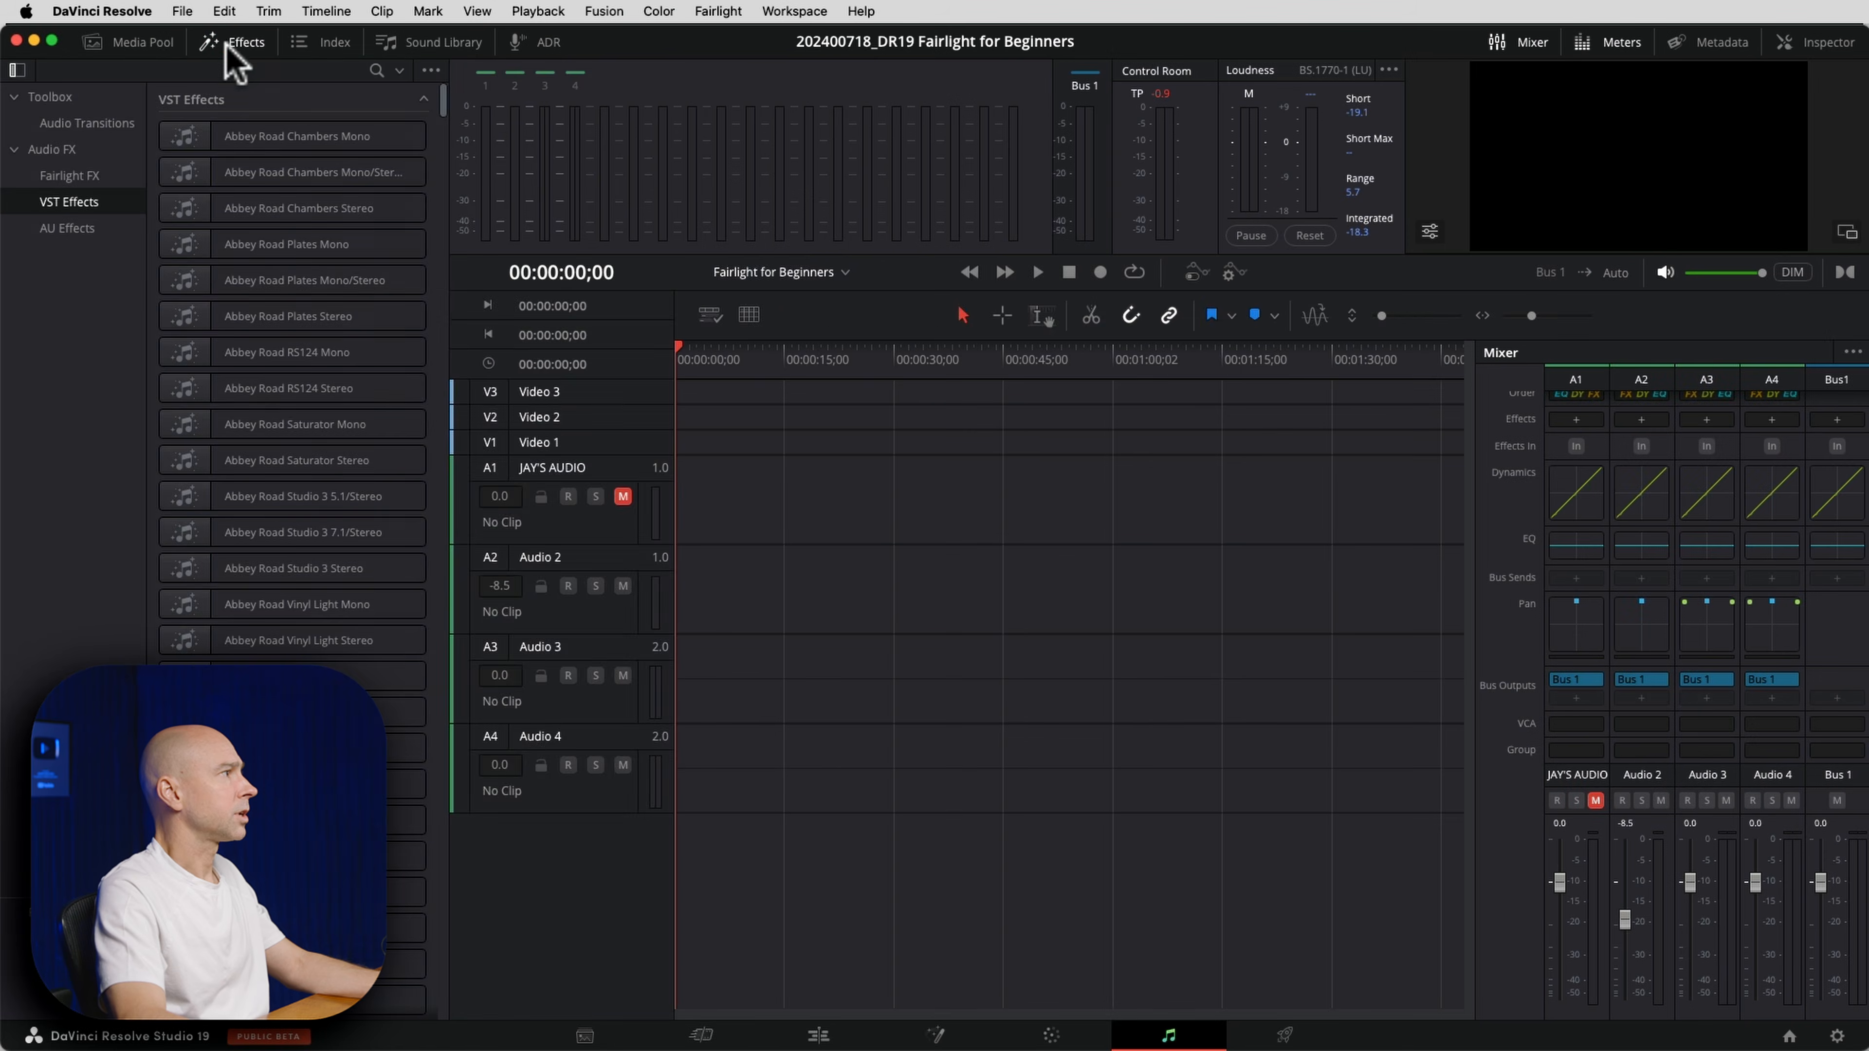
left_click(237, 46)
Open the Index and check its Edit Index and Tracks views.
left_click(309, 45)
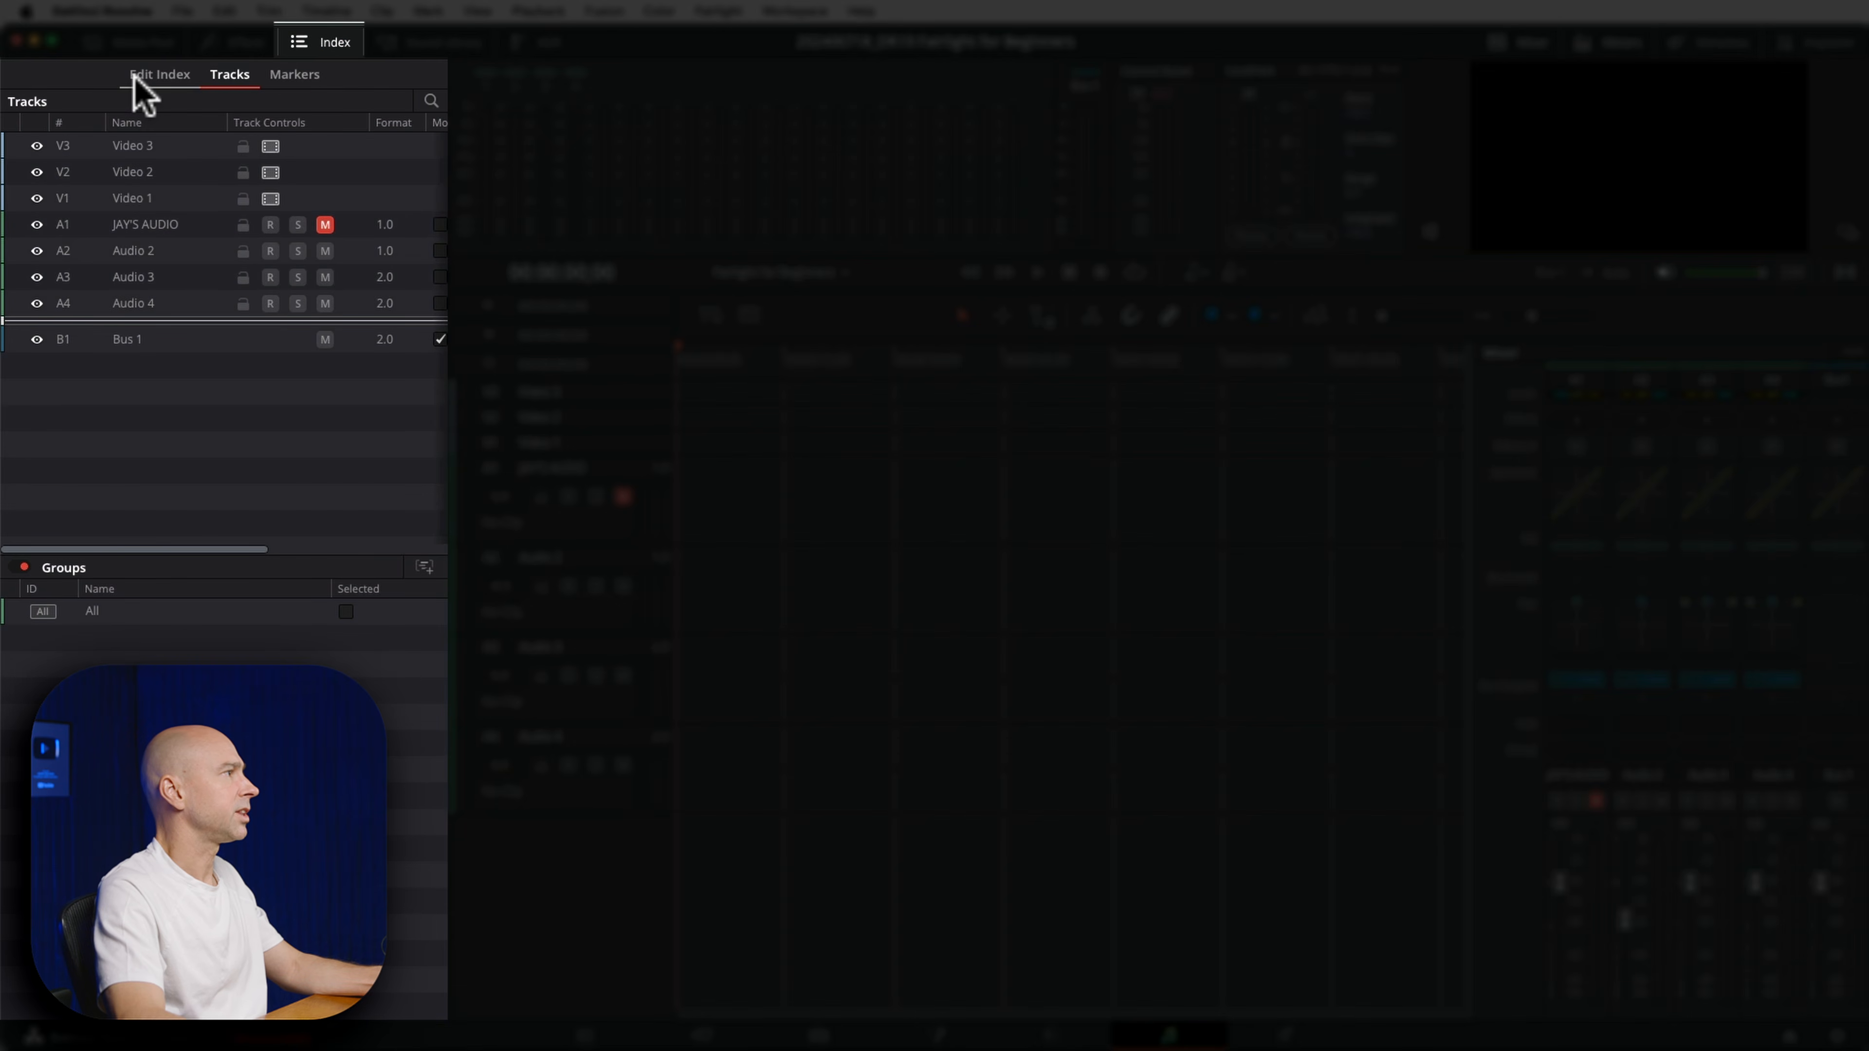
left_click(136, 75)
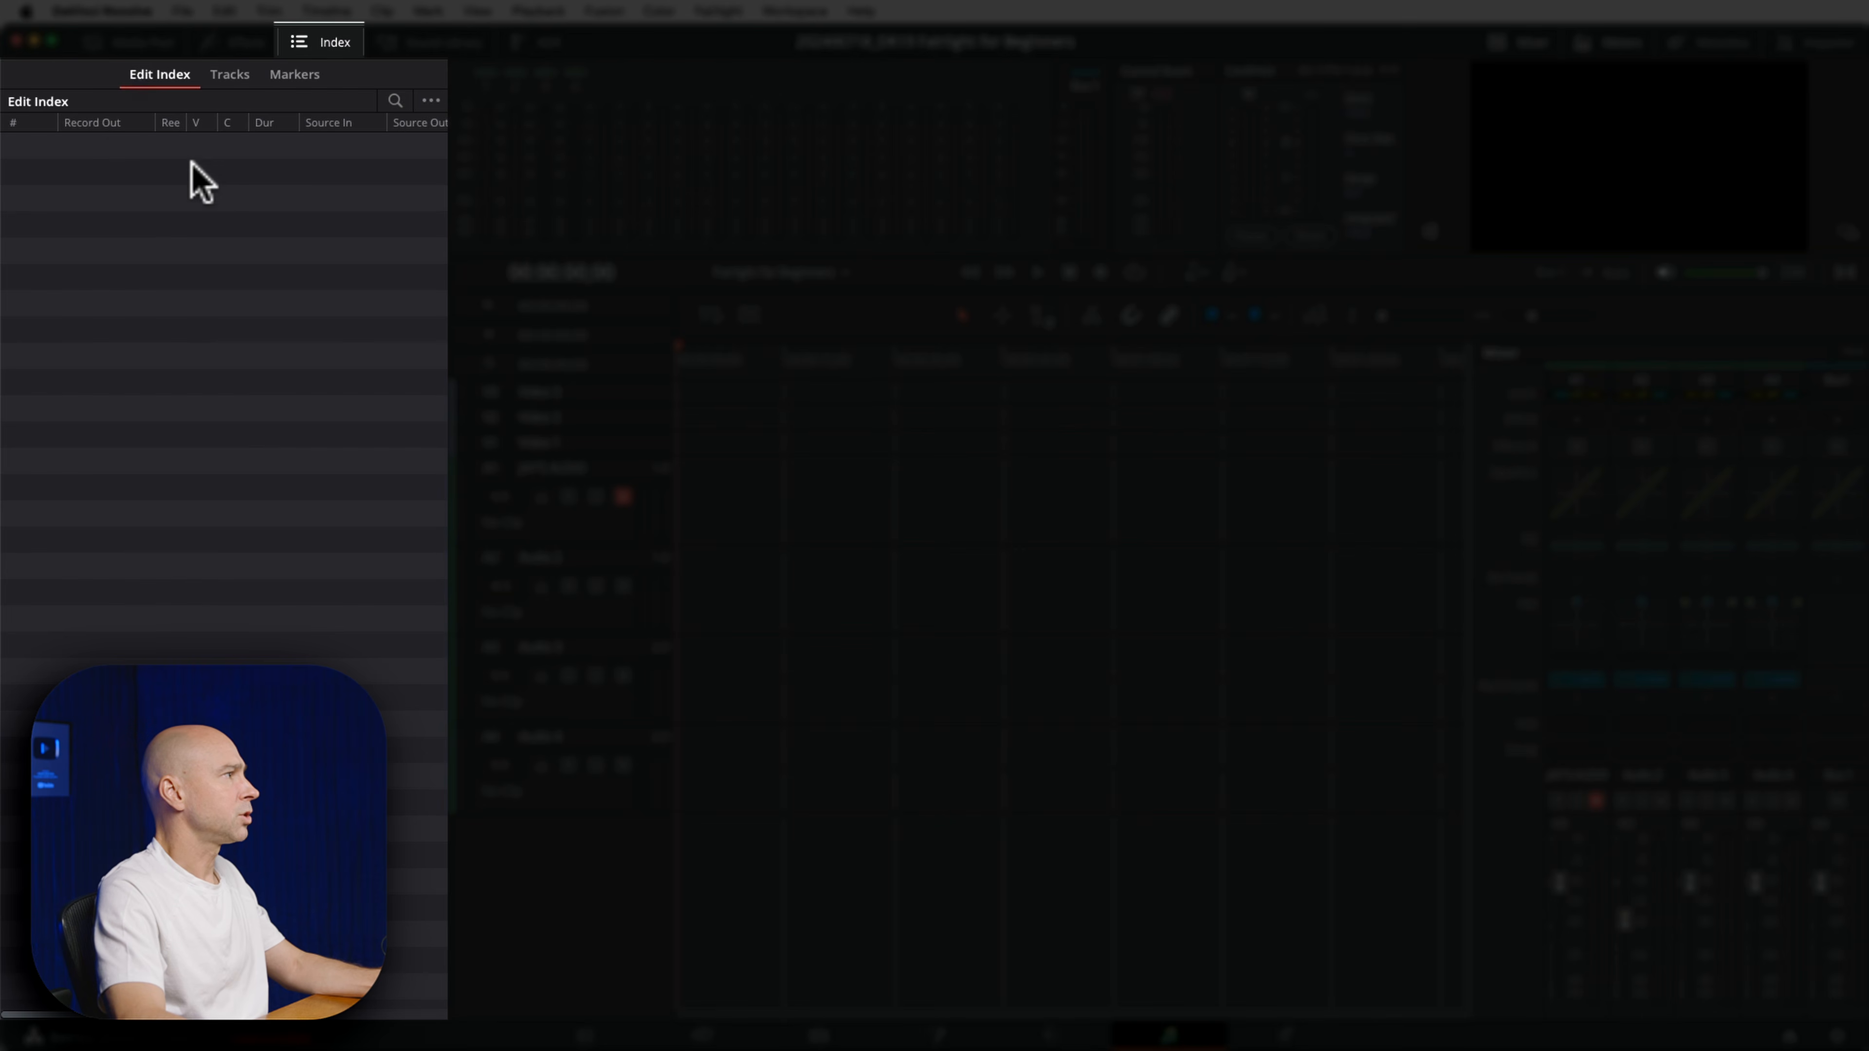
left_click(230, 76)
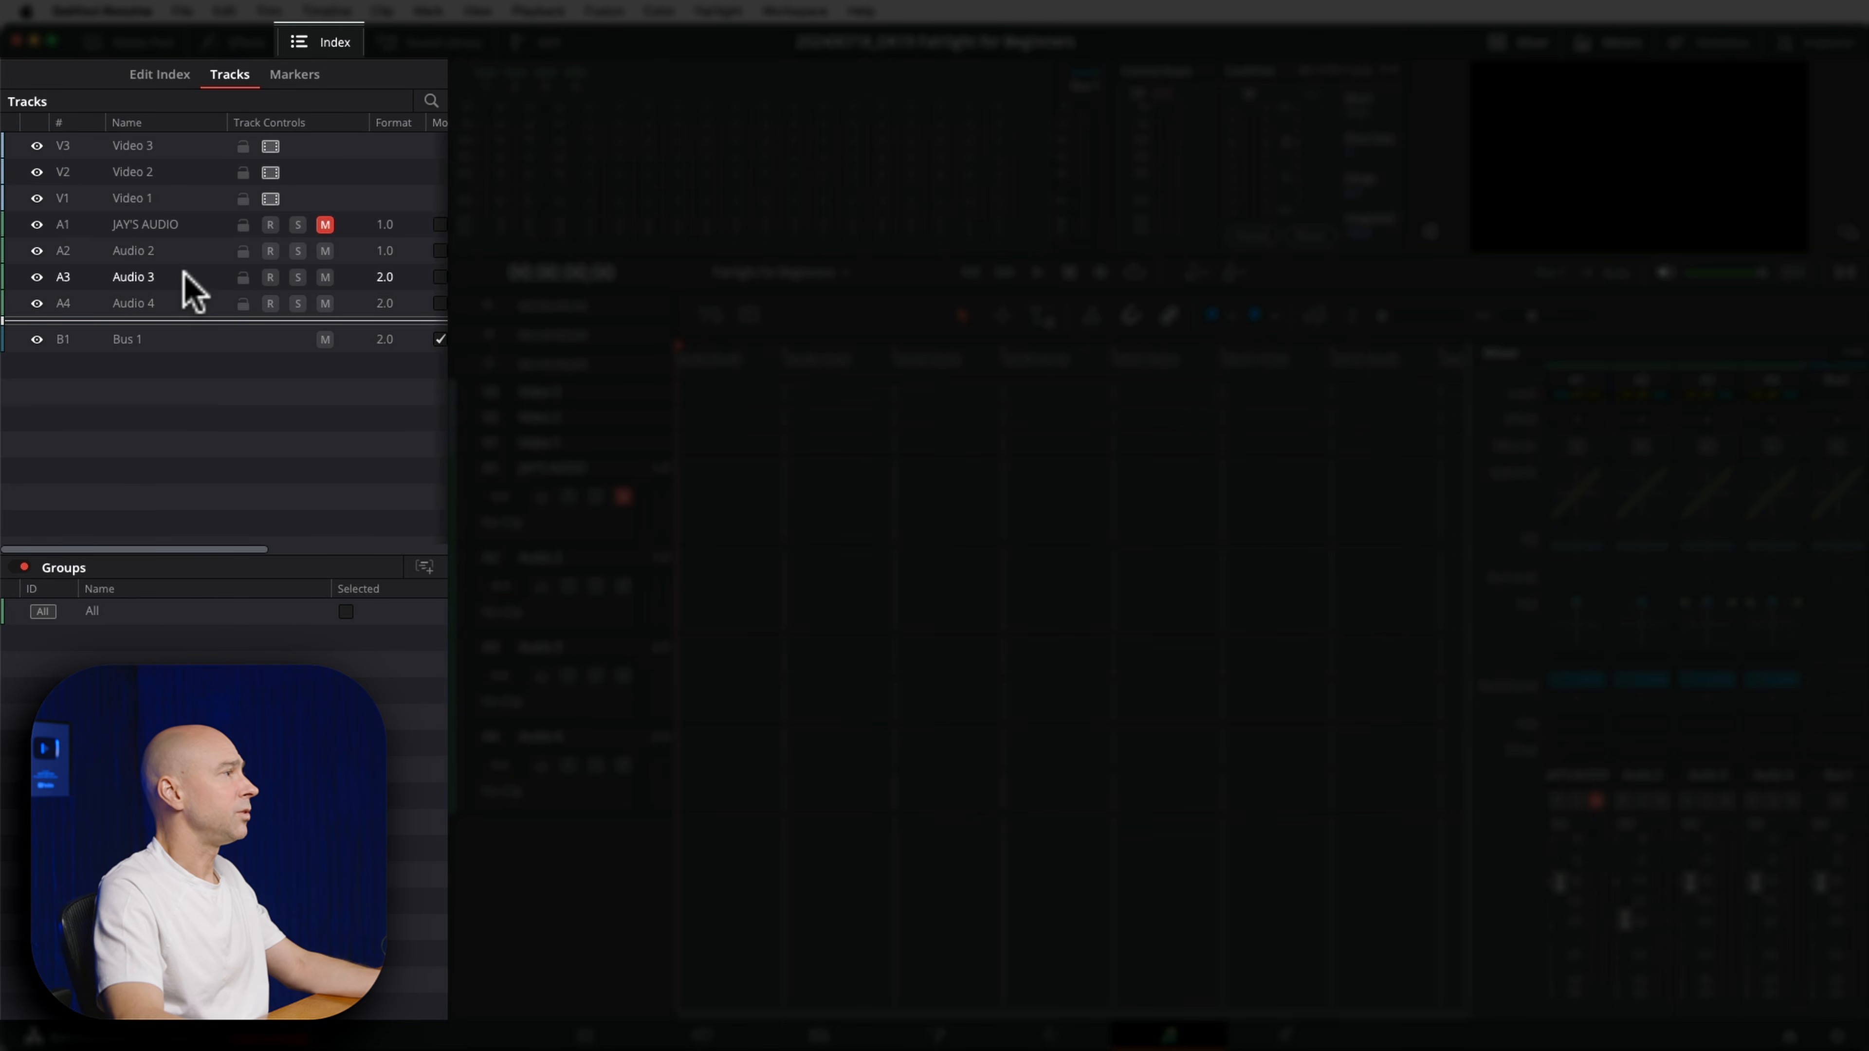
Move the muted track A1 below Audio 2 in the track index.
left_click(204, 250)
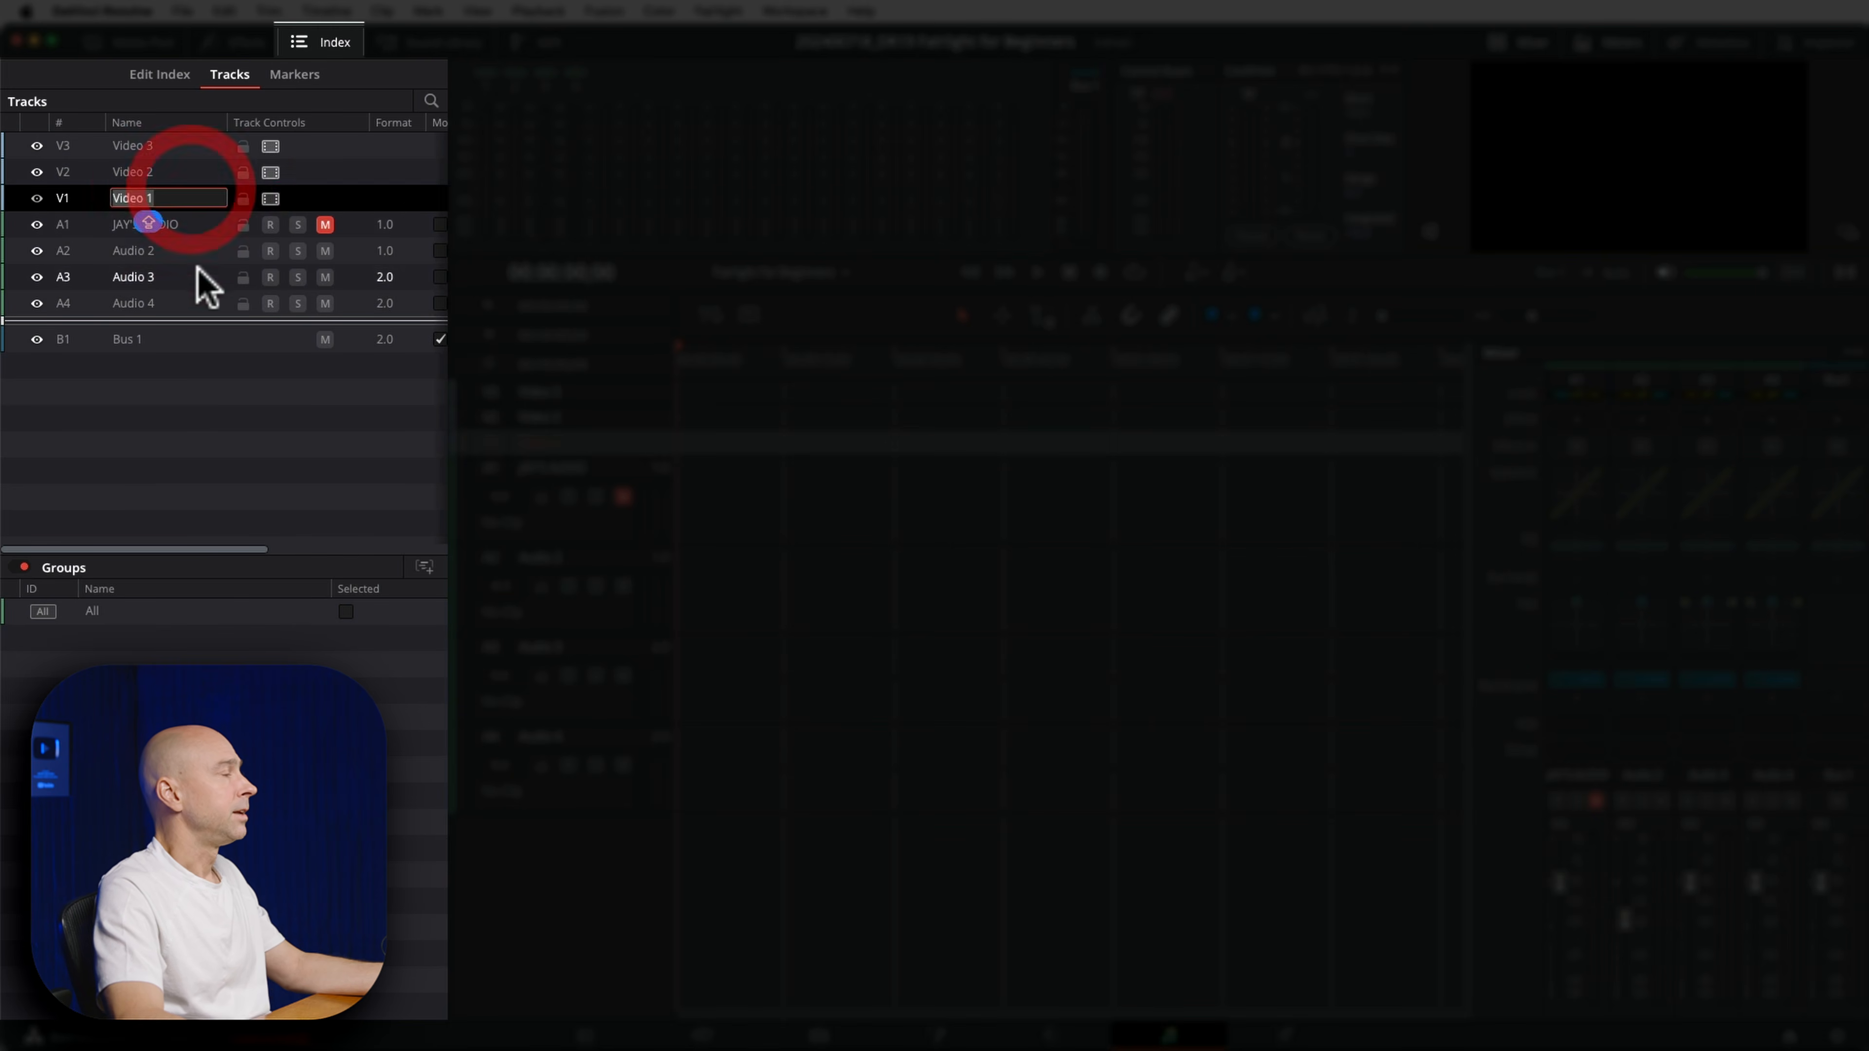
left_click(200, 223)
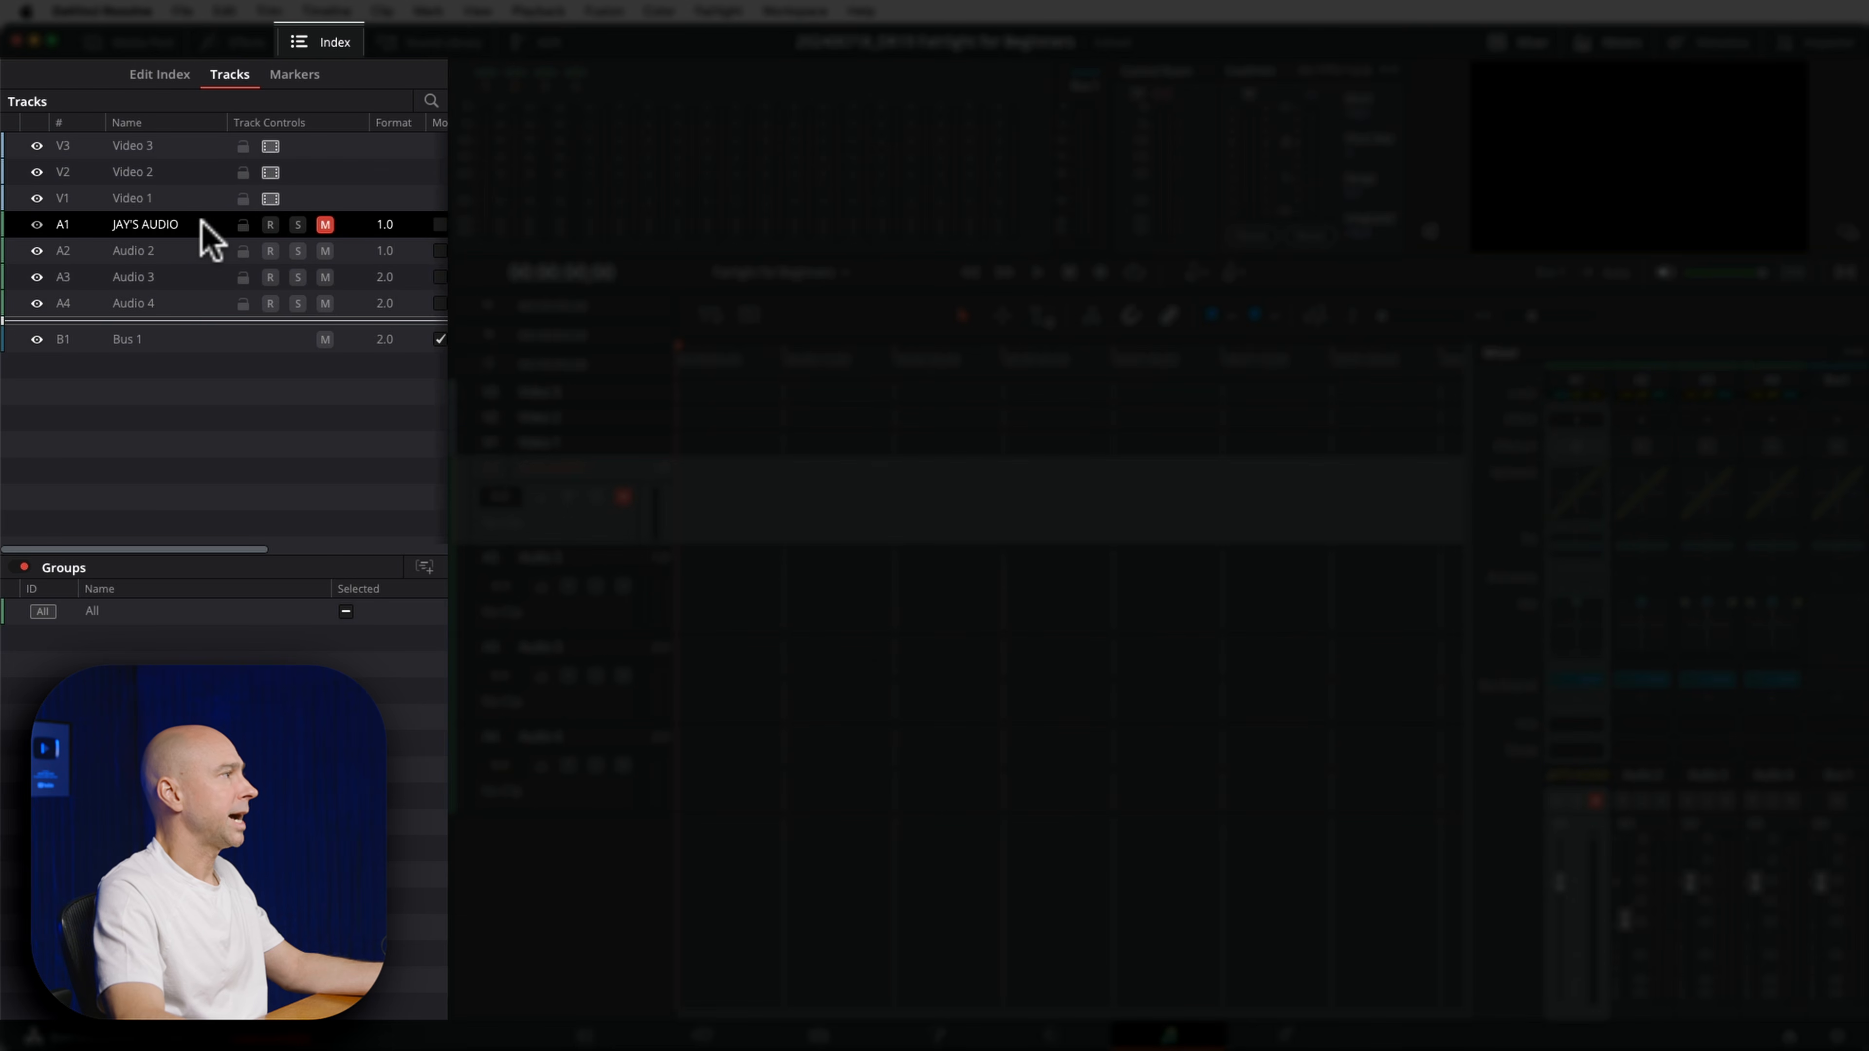
double_click(200, 221)
left_click_drag(90, 223, 92, 265)
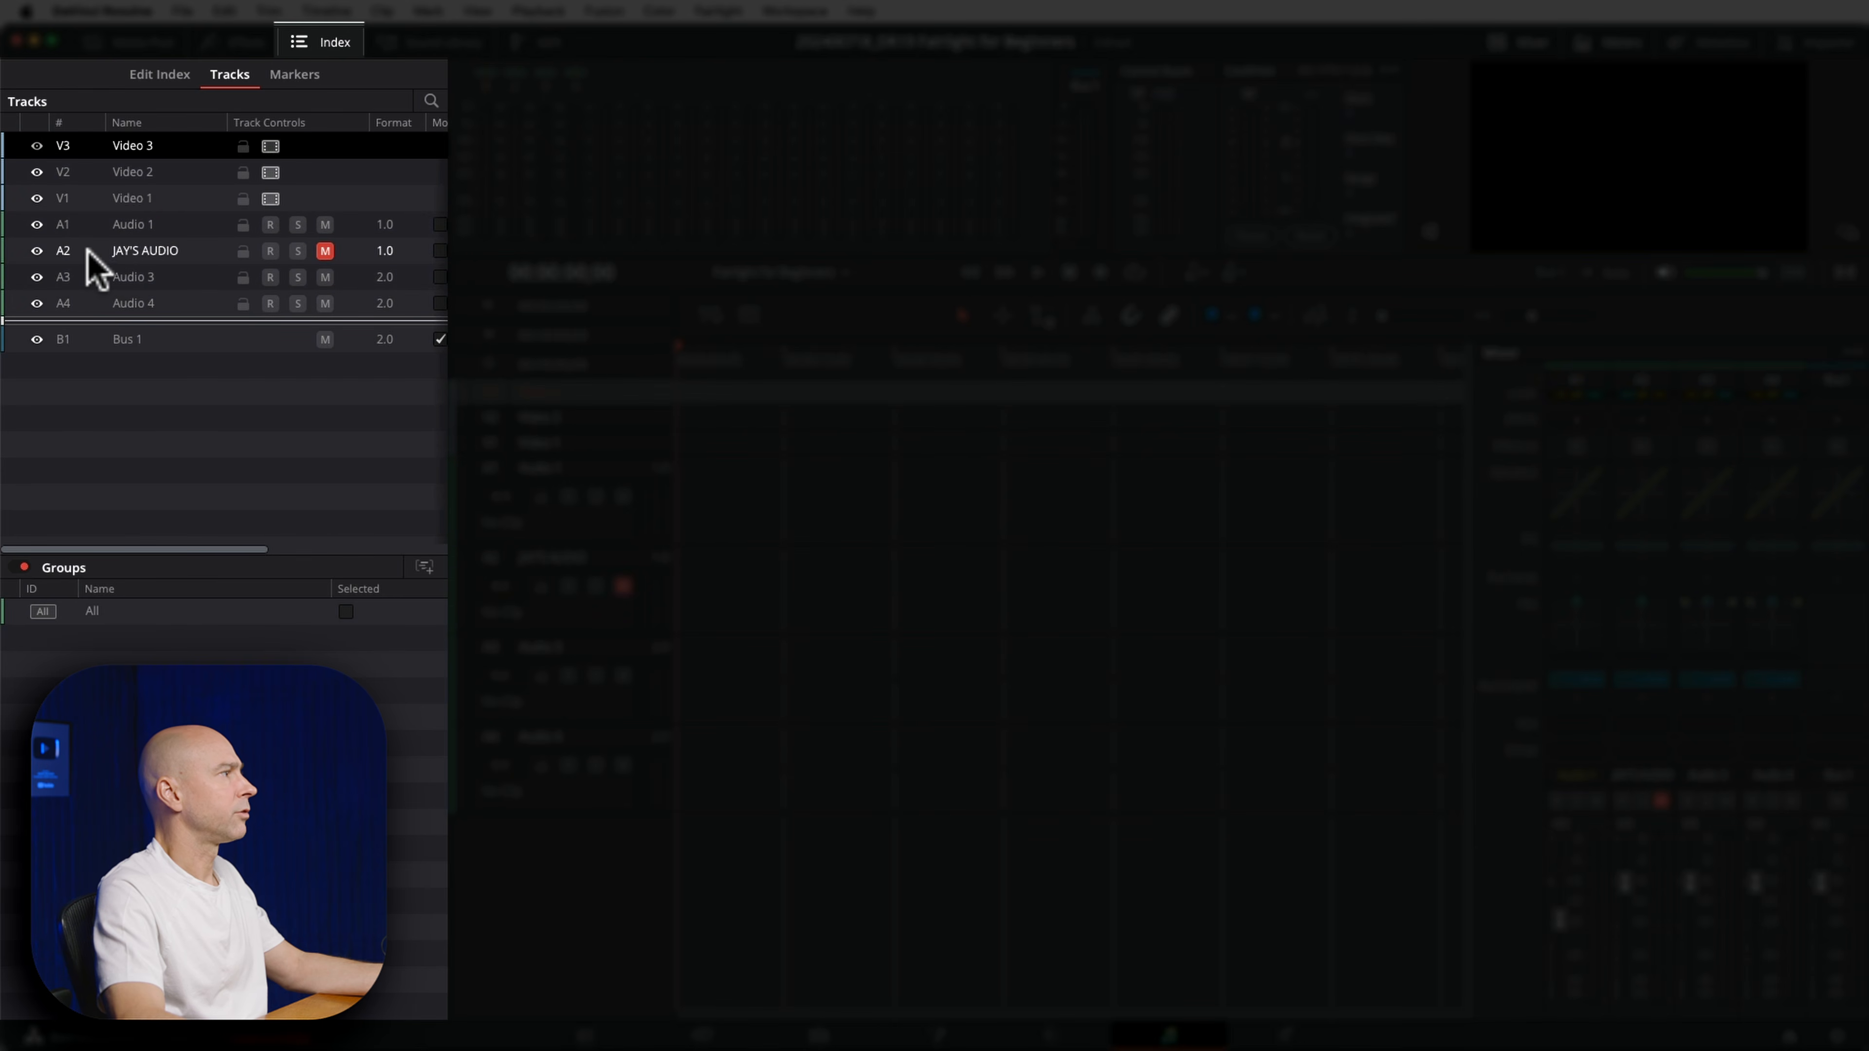
Place Bus 1 above Audio 4 and back below it in the track index, and return the muted track to position A1.
left_click_drag(173, 360, 167, 282)
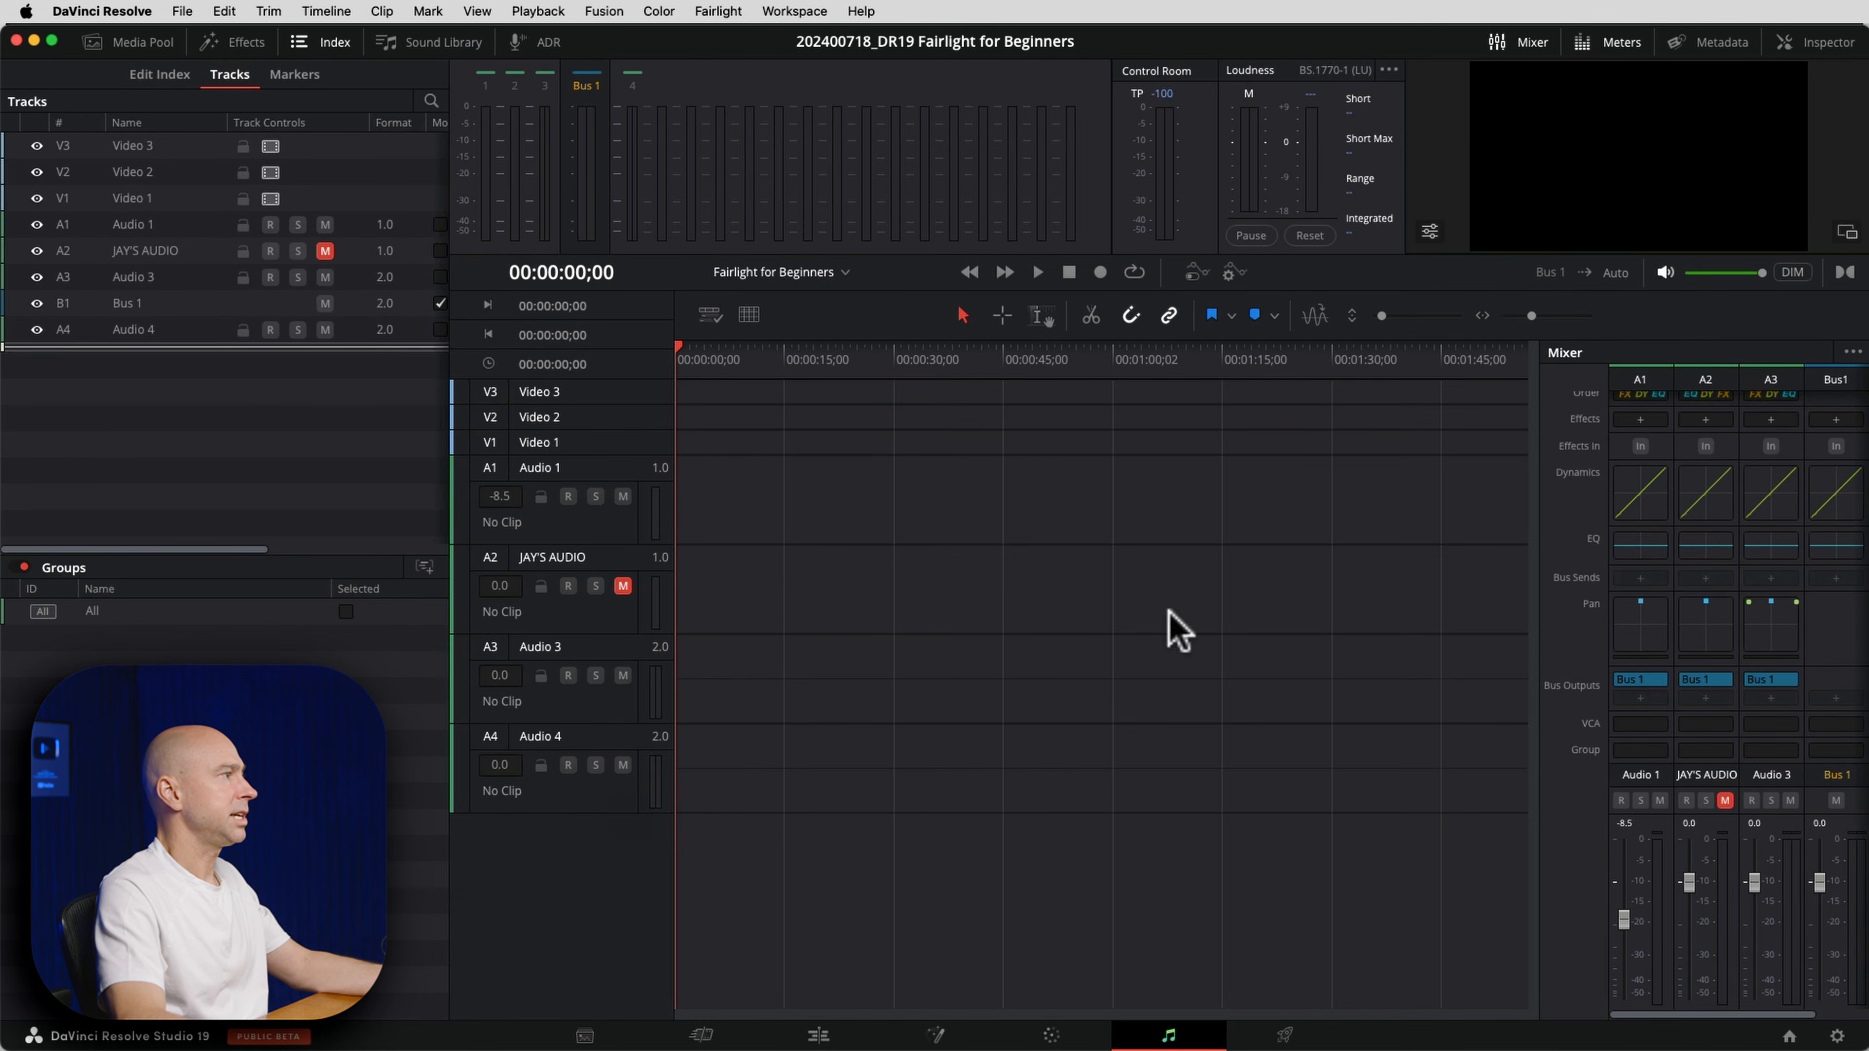
left_click_drag(180, 304, 183, 372)
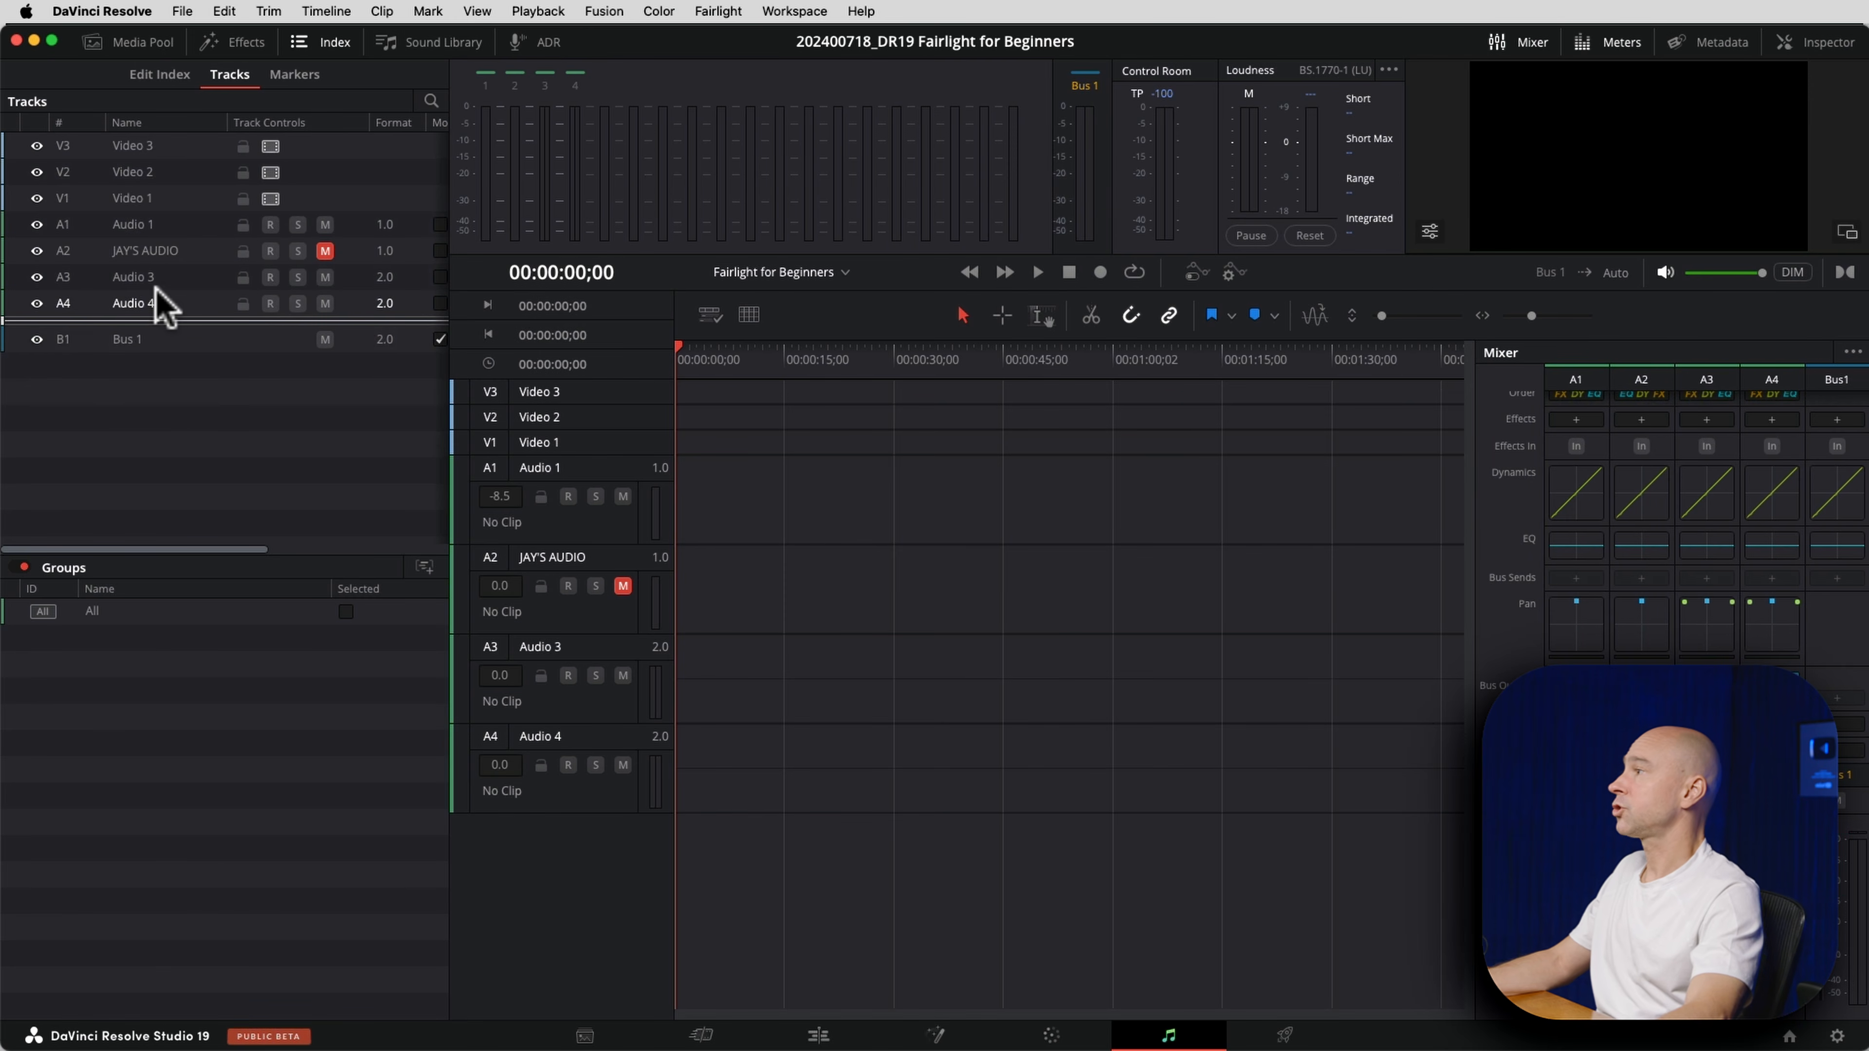
left_click_drag(177, 251, 175, 225)
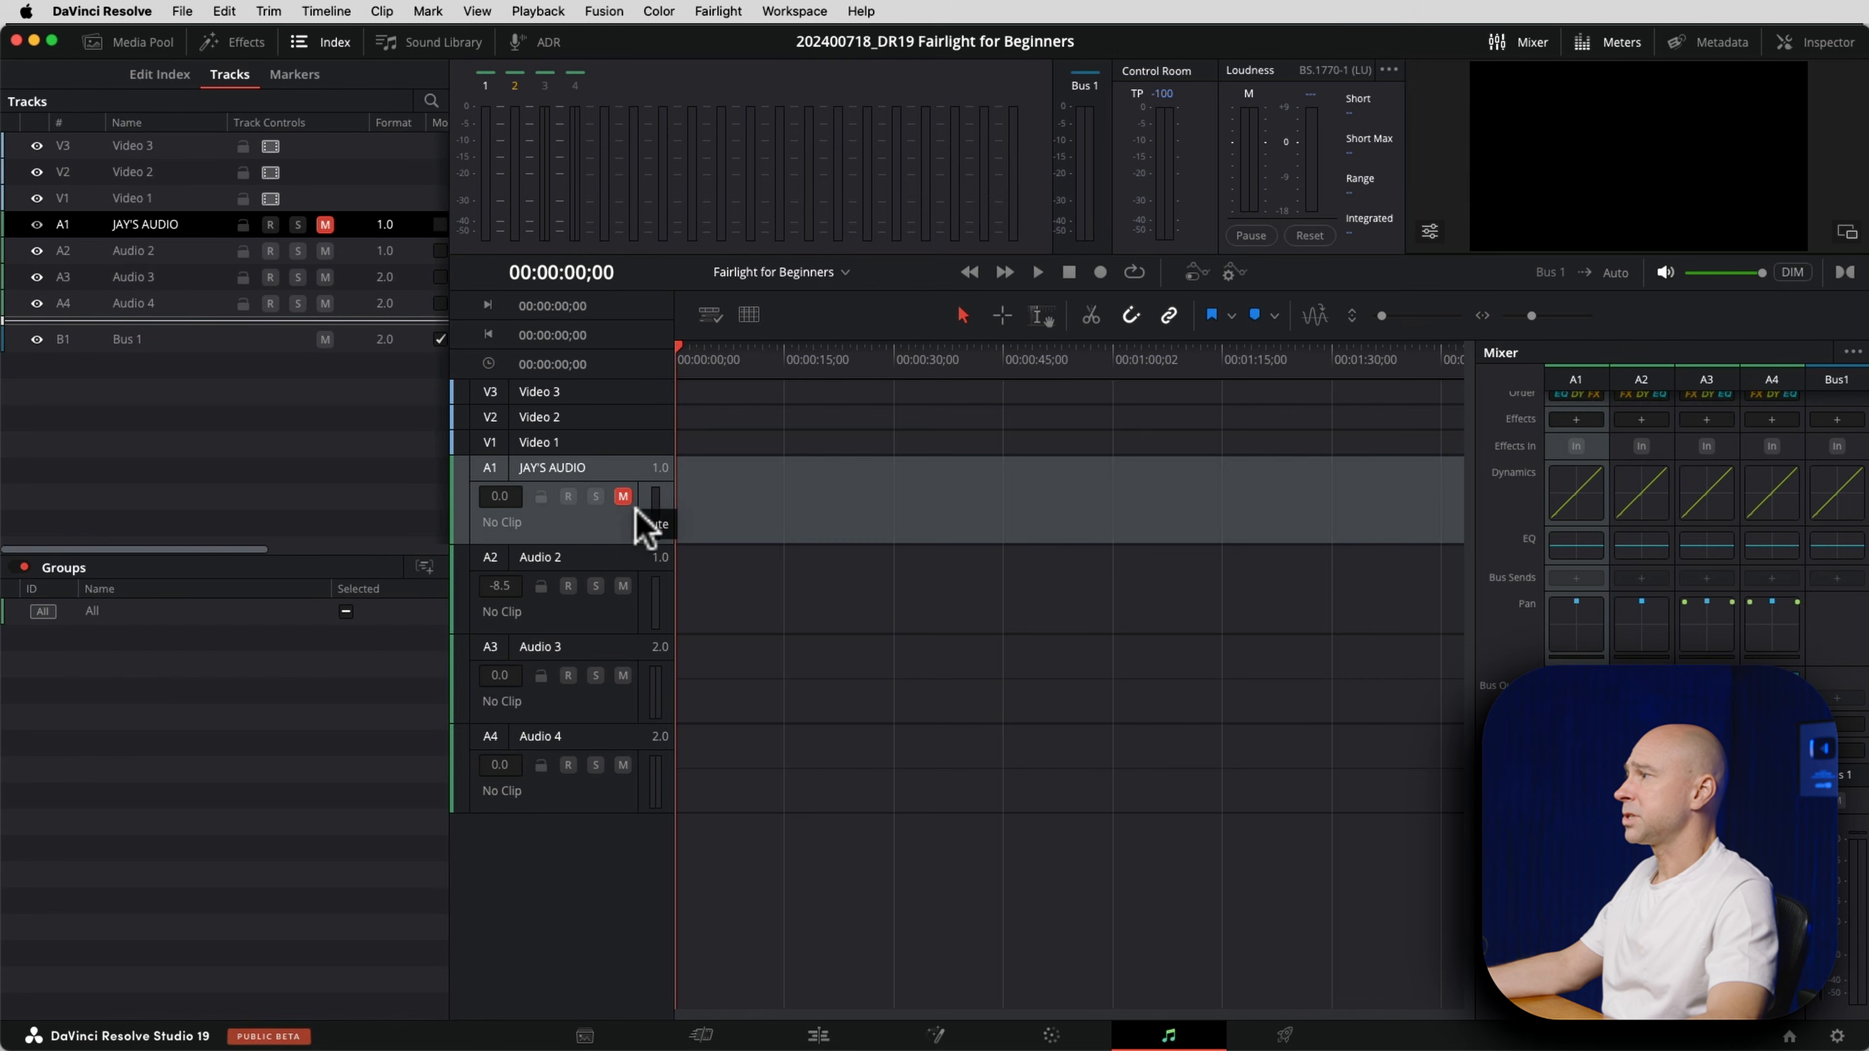
Select track A1, and hide it and show it again from the track index.
left_click(603, 536)
left_click(603, 534)
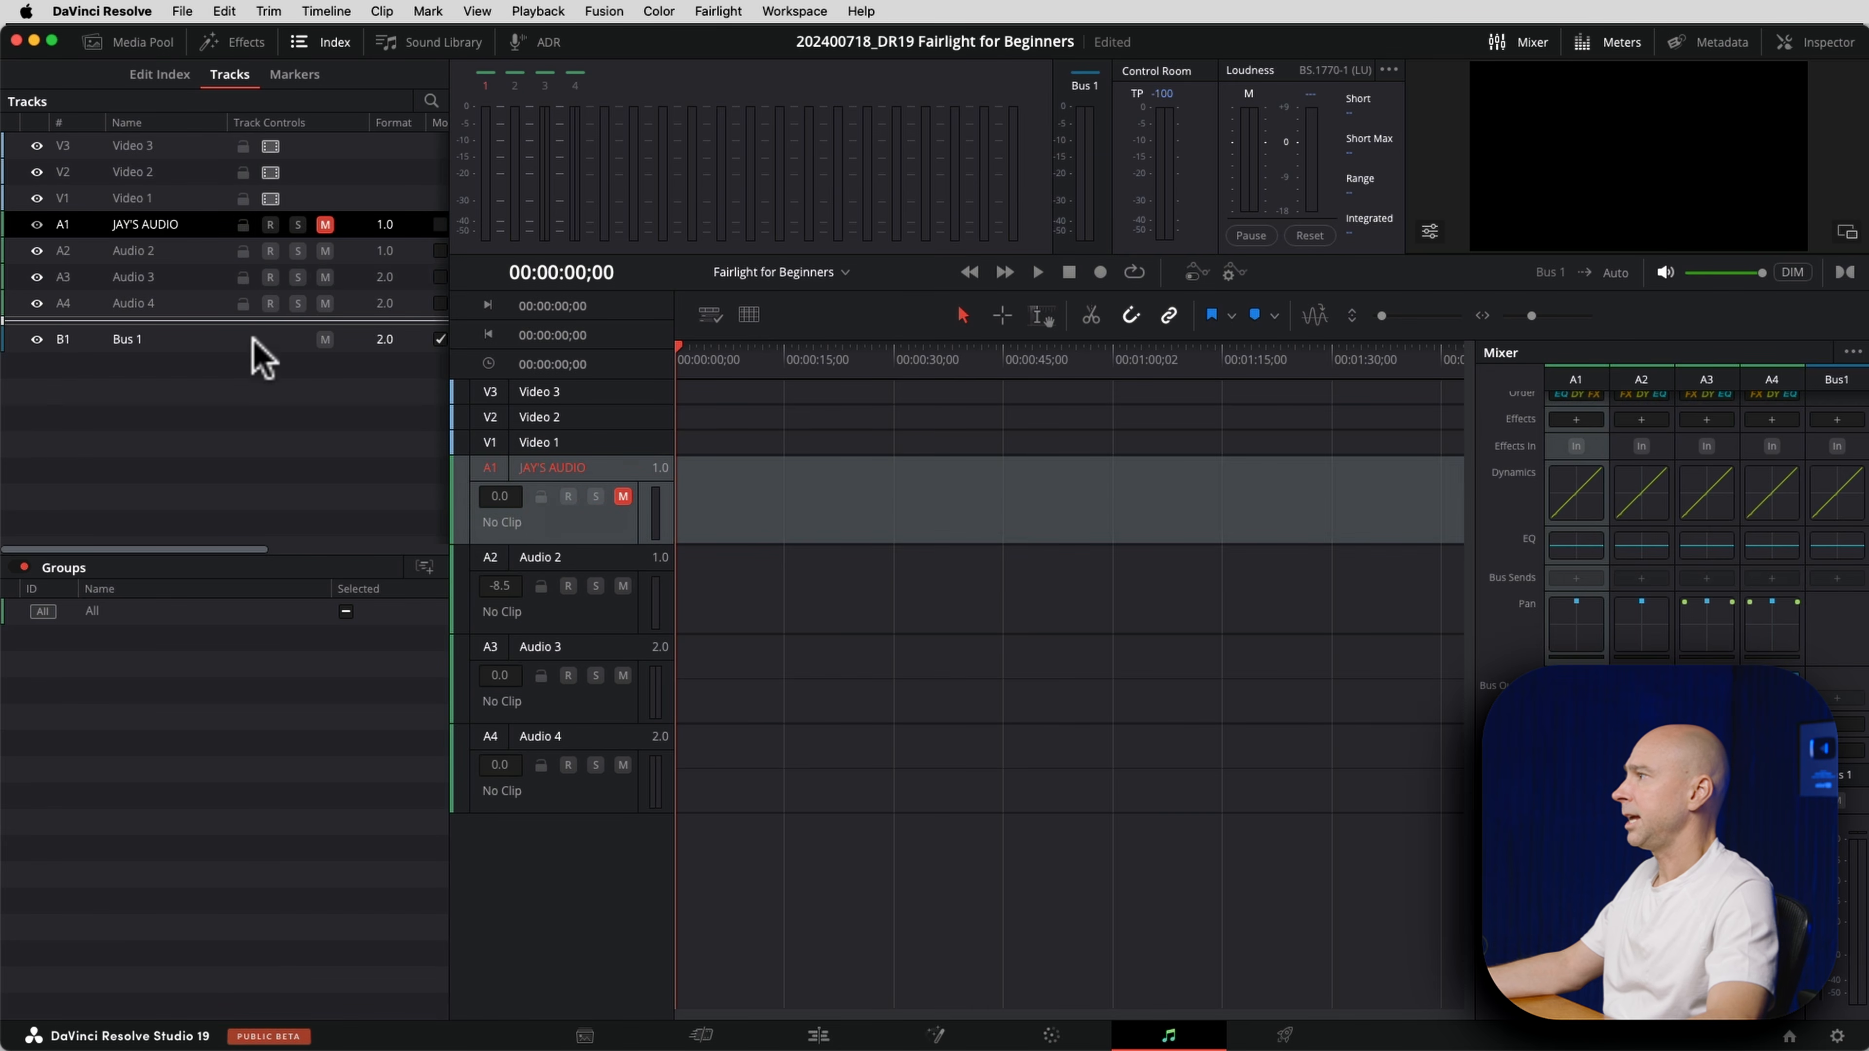
left_click_drag(213, 548, 366, 553)
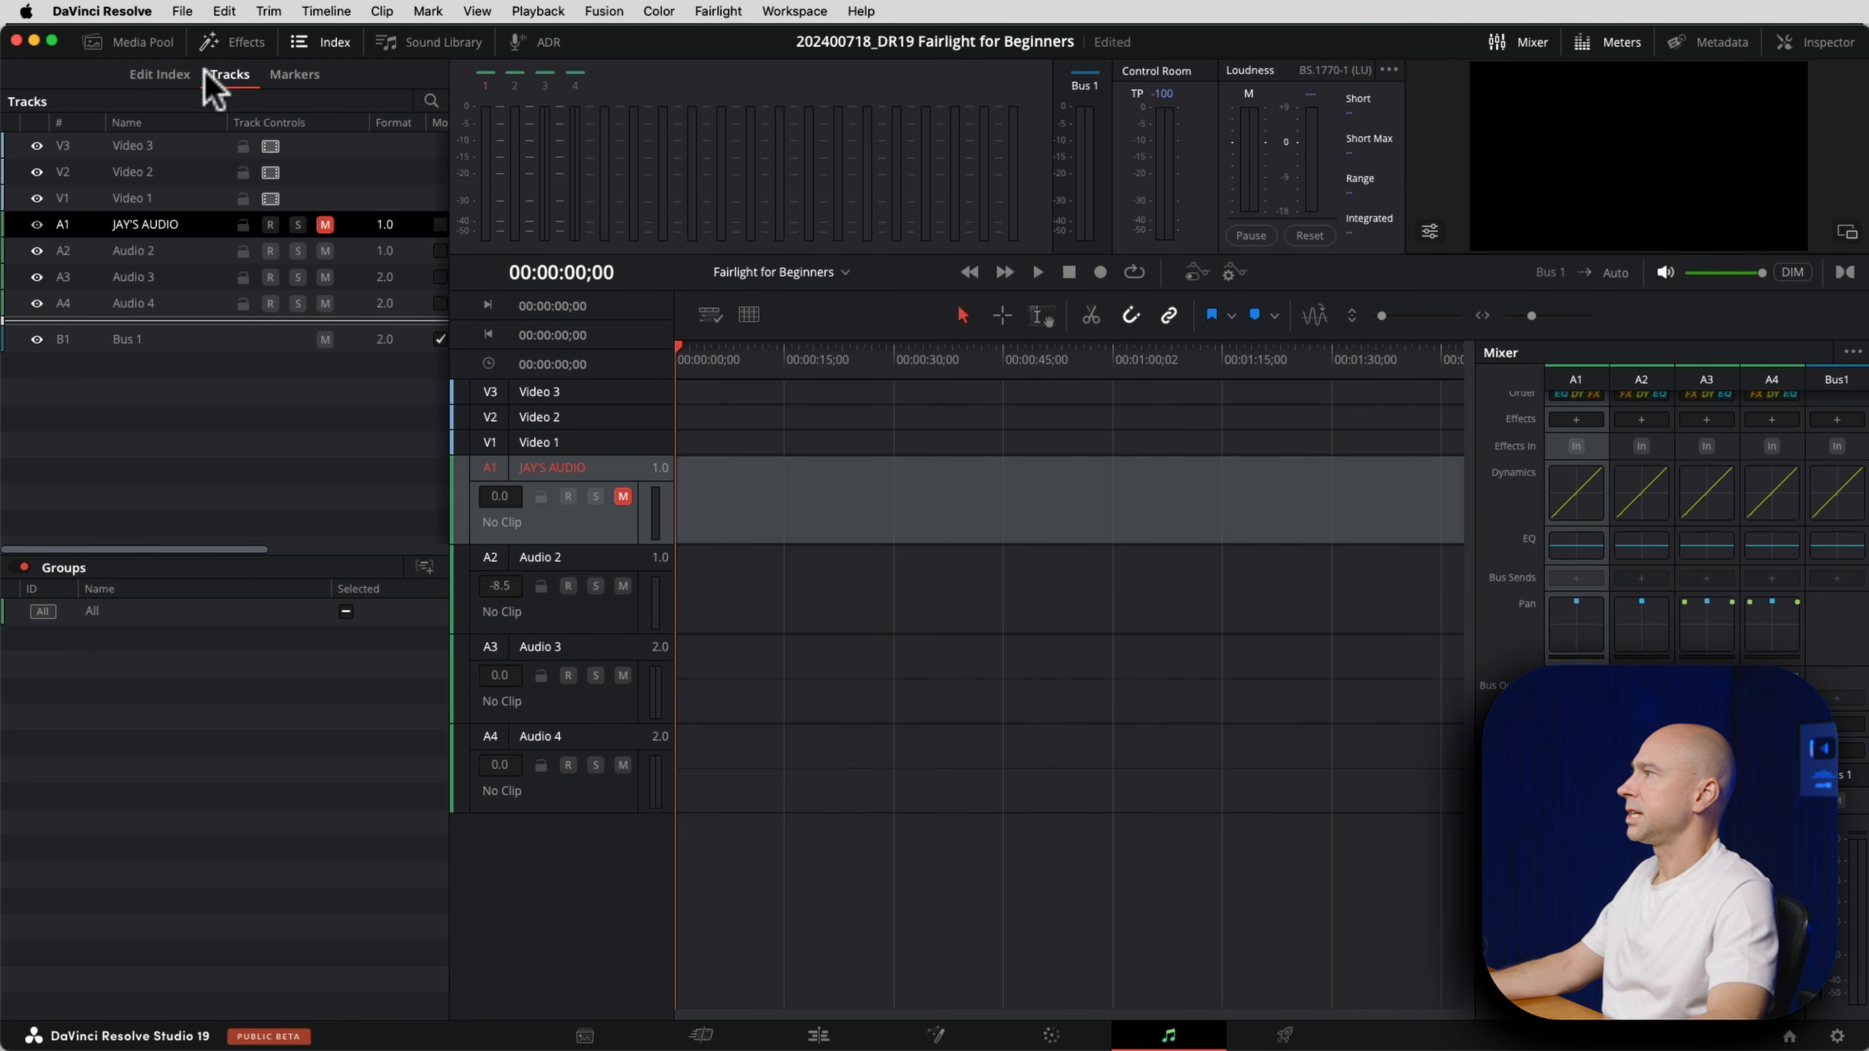
left_click(36, 224)
left_click(35, 224)
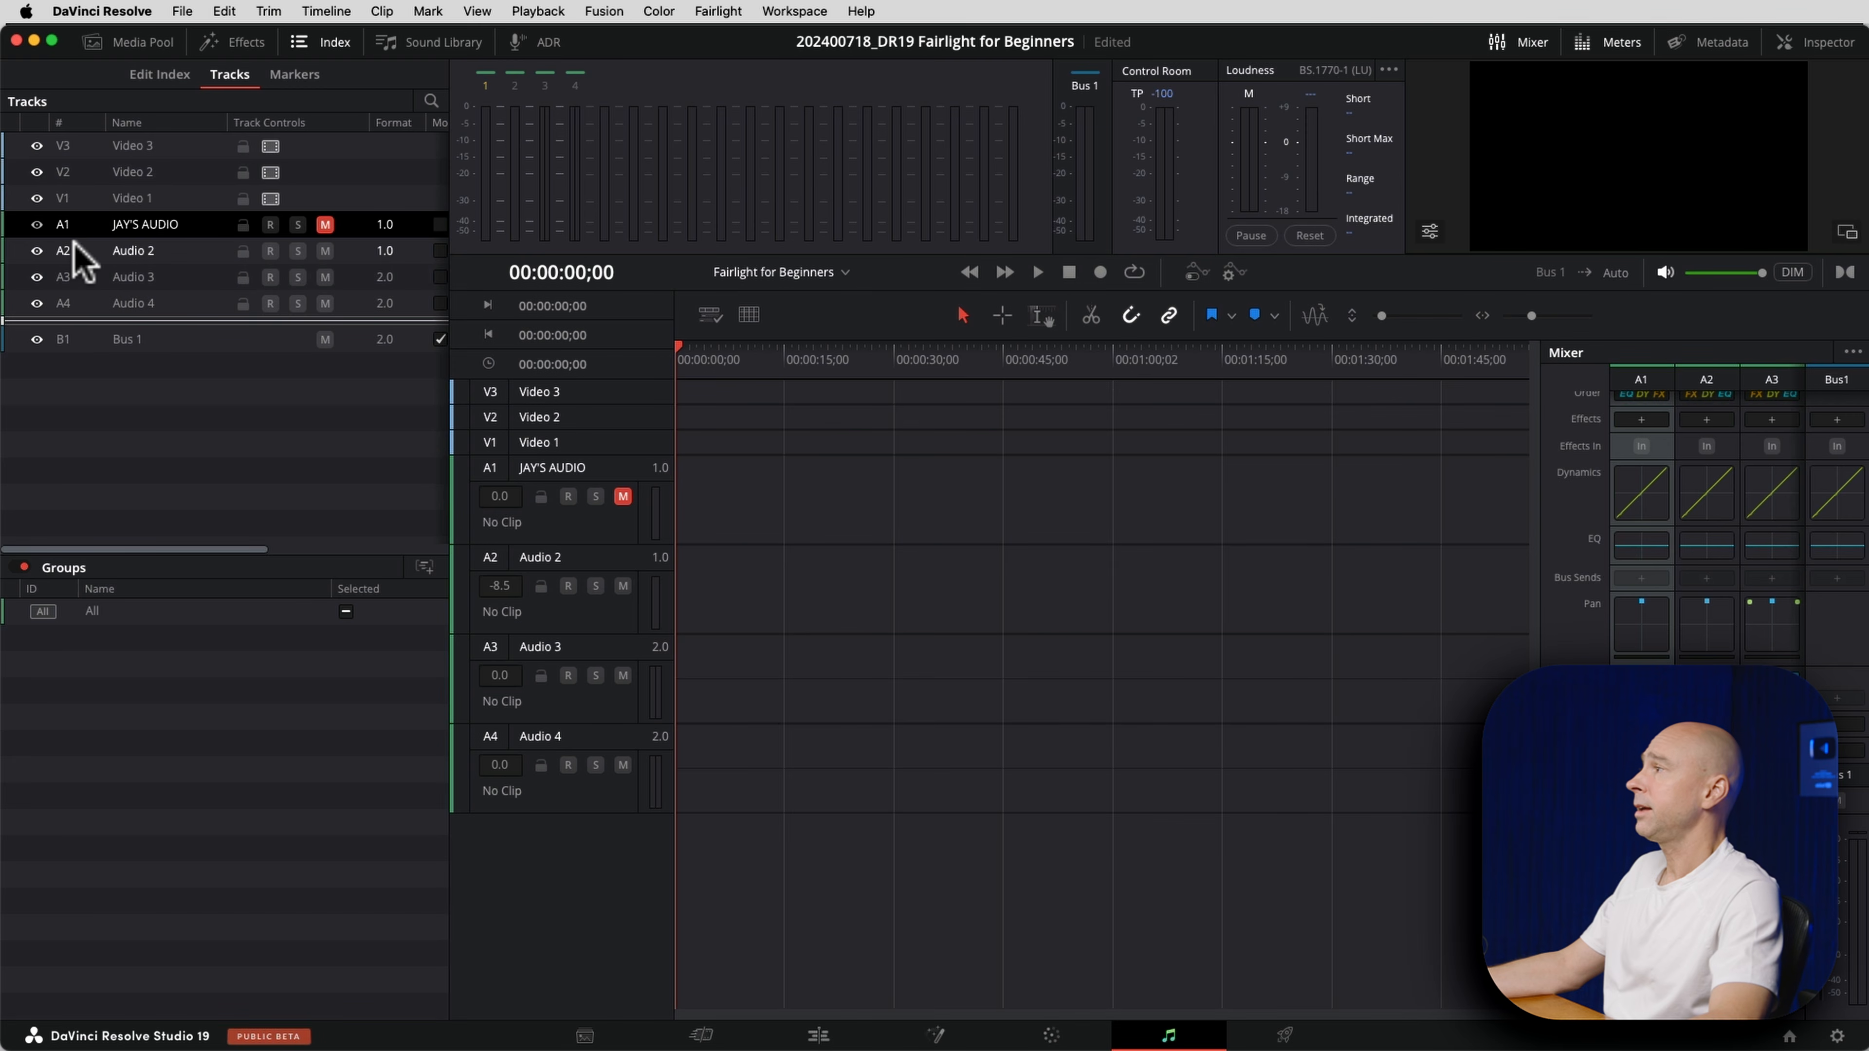
Hide tracks A1, A2 and A3 in the track index and select the remaining track A4.
left_click(38, 252)
left_click(37, 225)
left_click(34, 267)
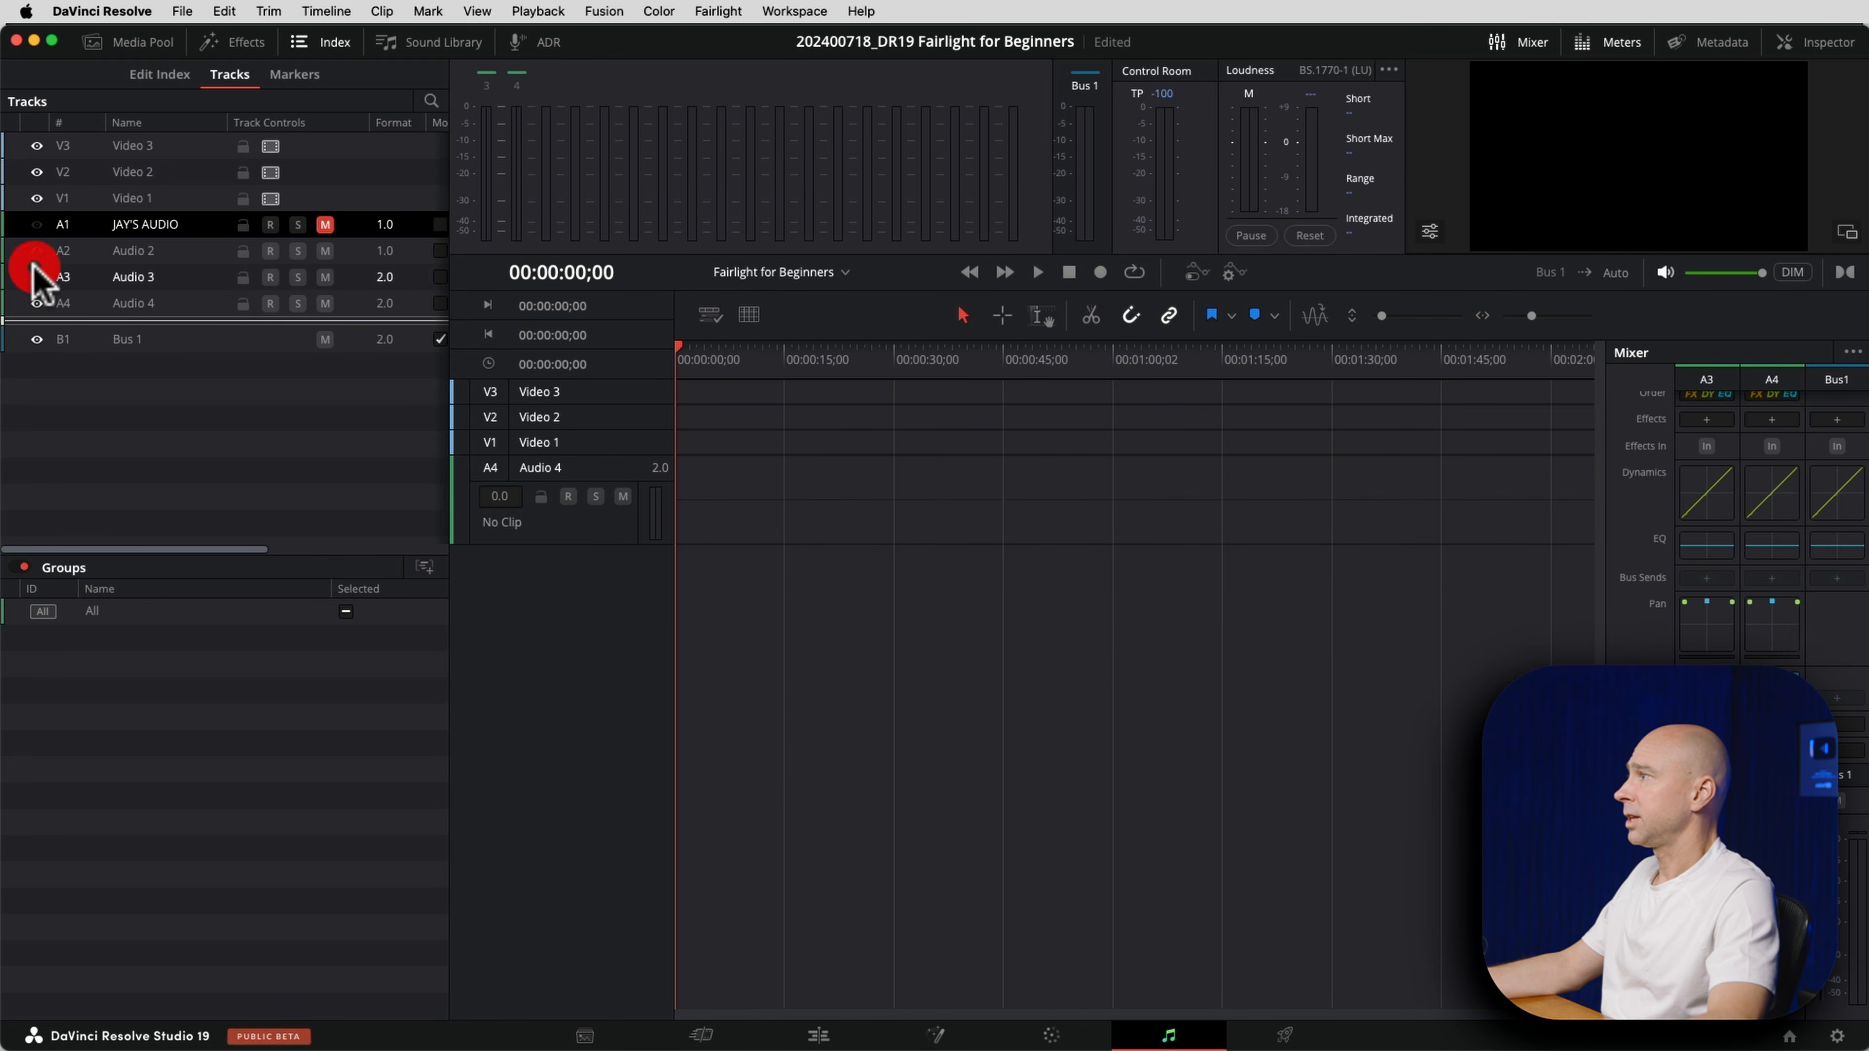
left_click(616, 540)
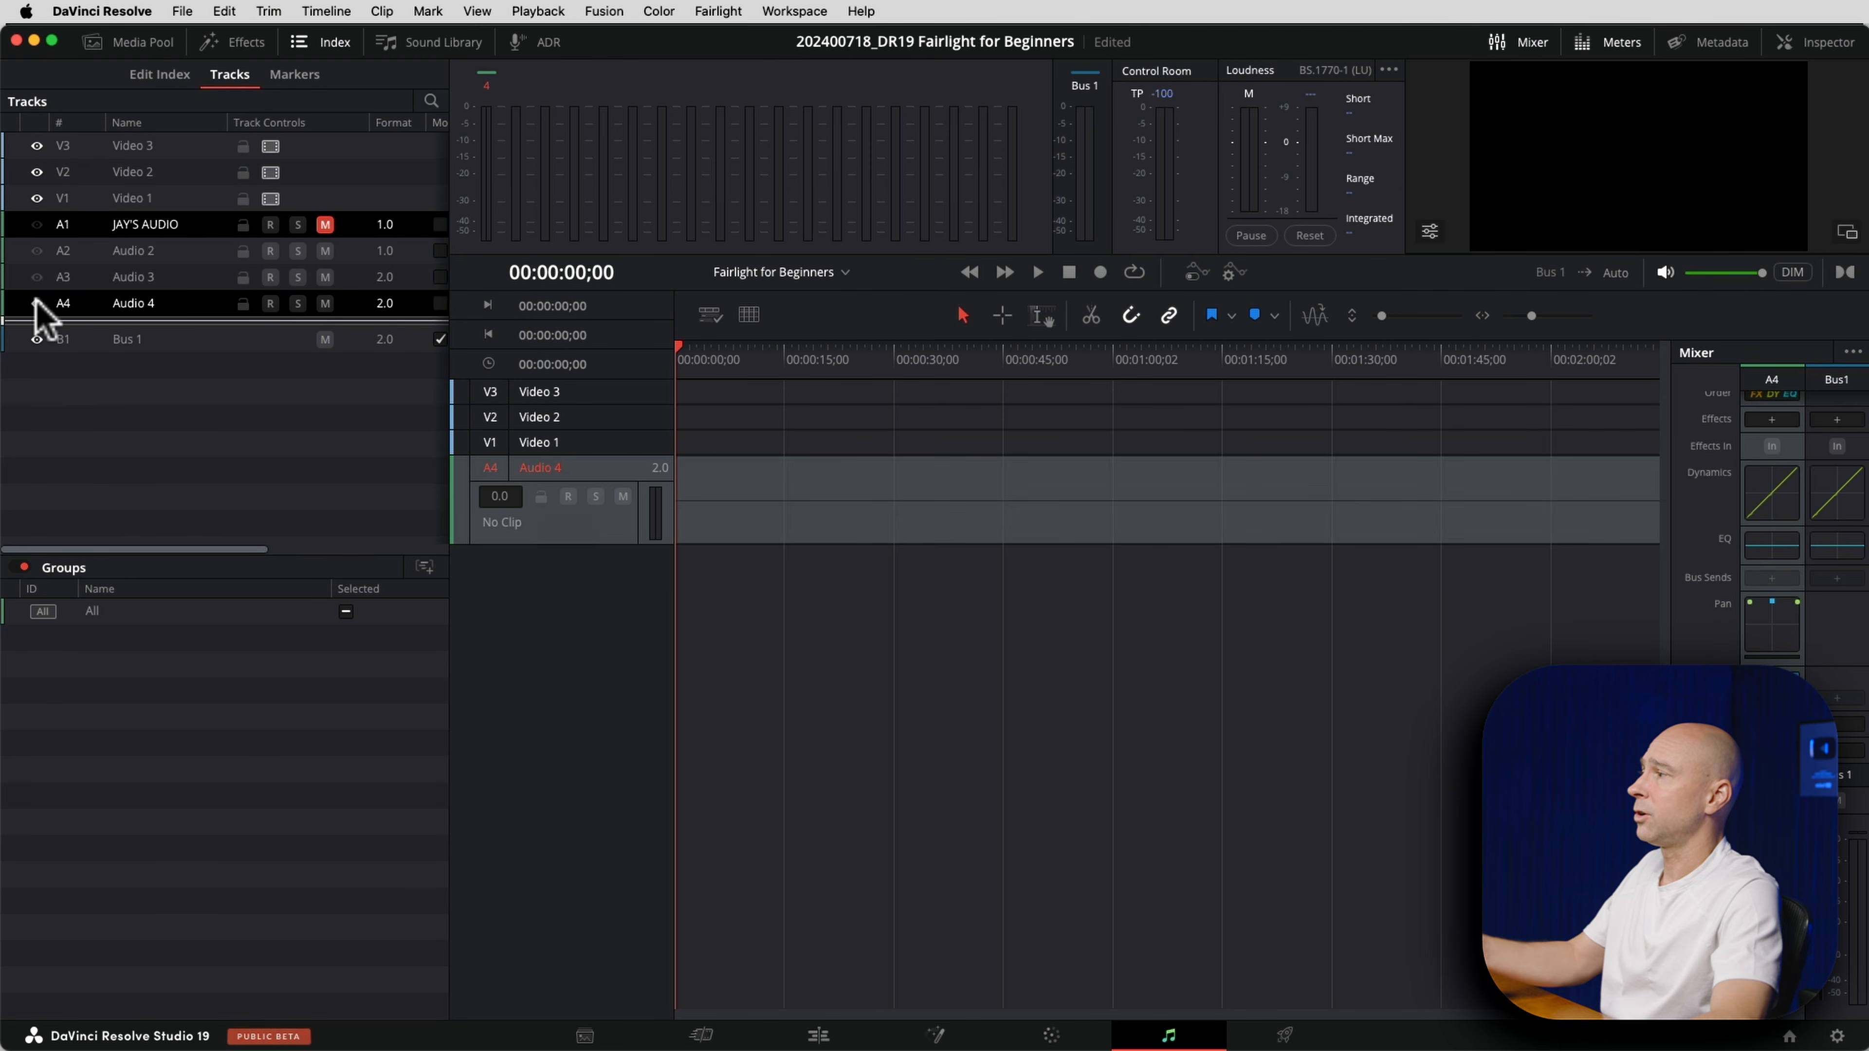
Make tracks A3, A2 and A1 visible again in the track index.
left_click(37, 276)
left_click(37, 250)
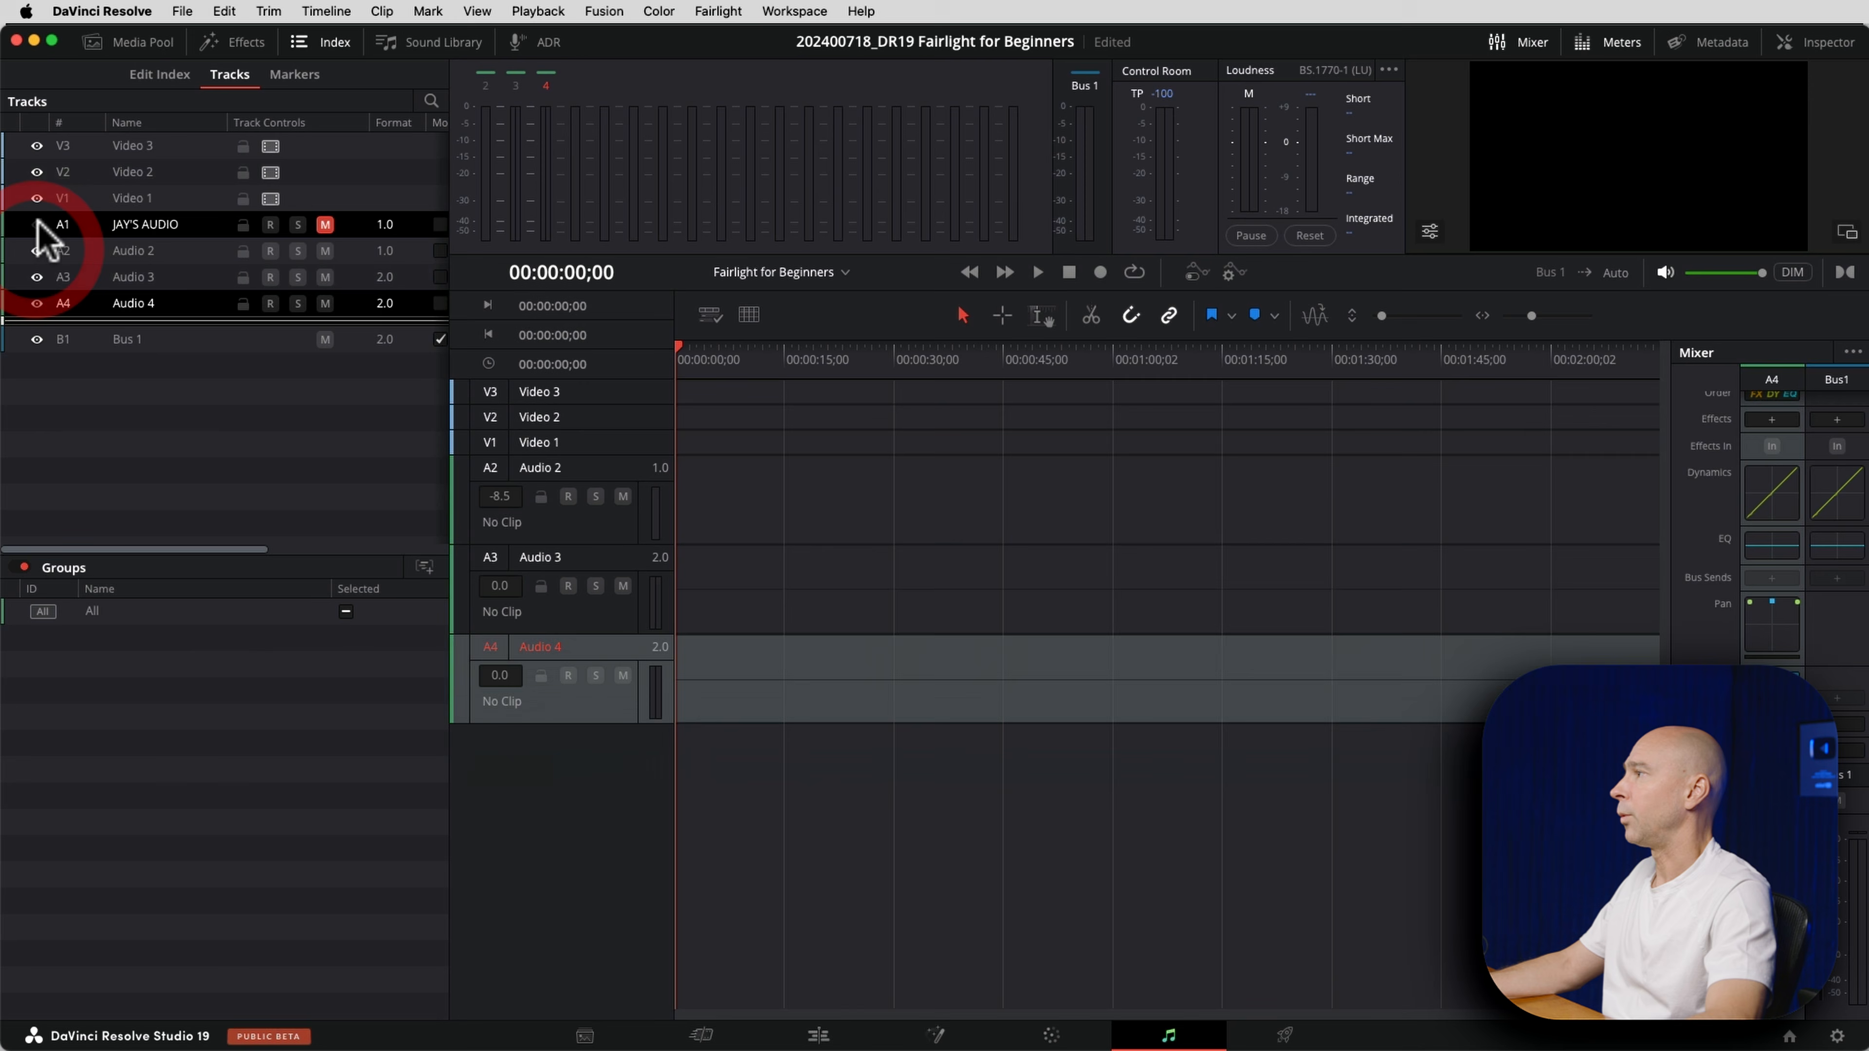
left_click(37, 224)
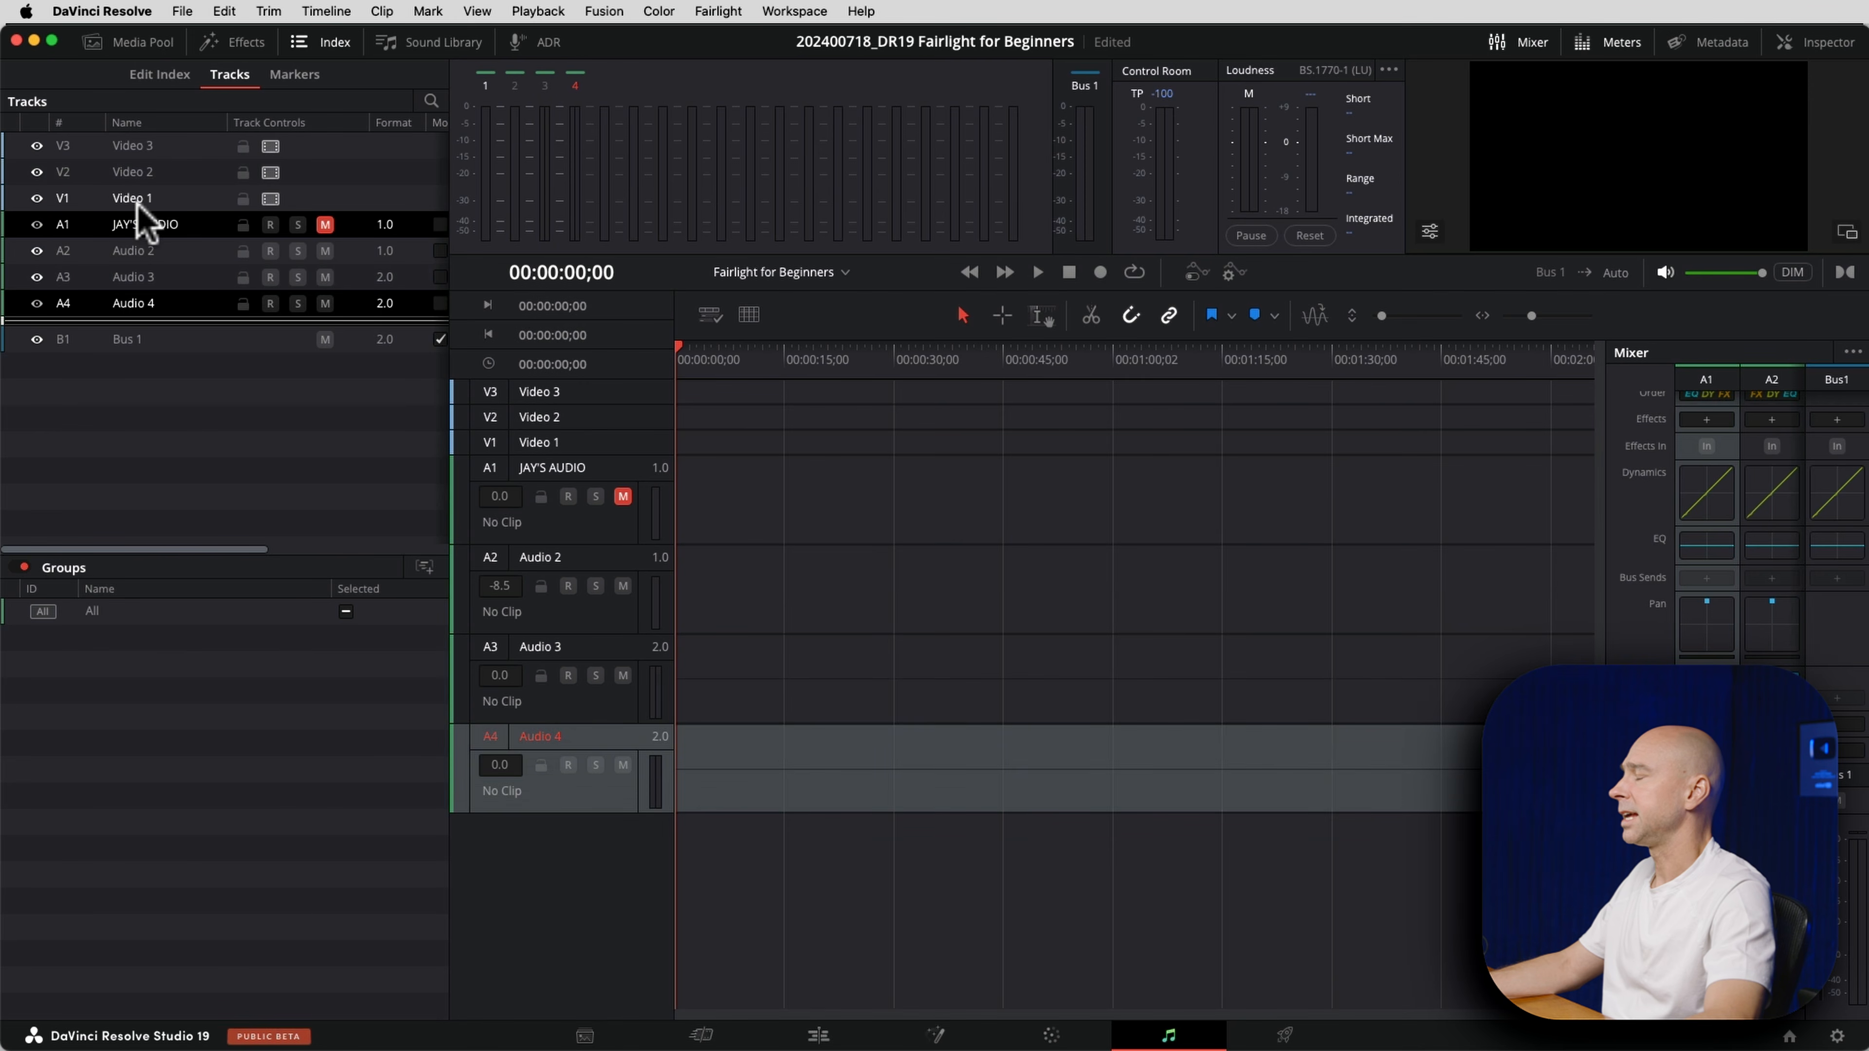
Open the Sound Library and search it for *.* to list all sounds.
left_click(453, 46)
left_click(442, 45)
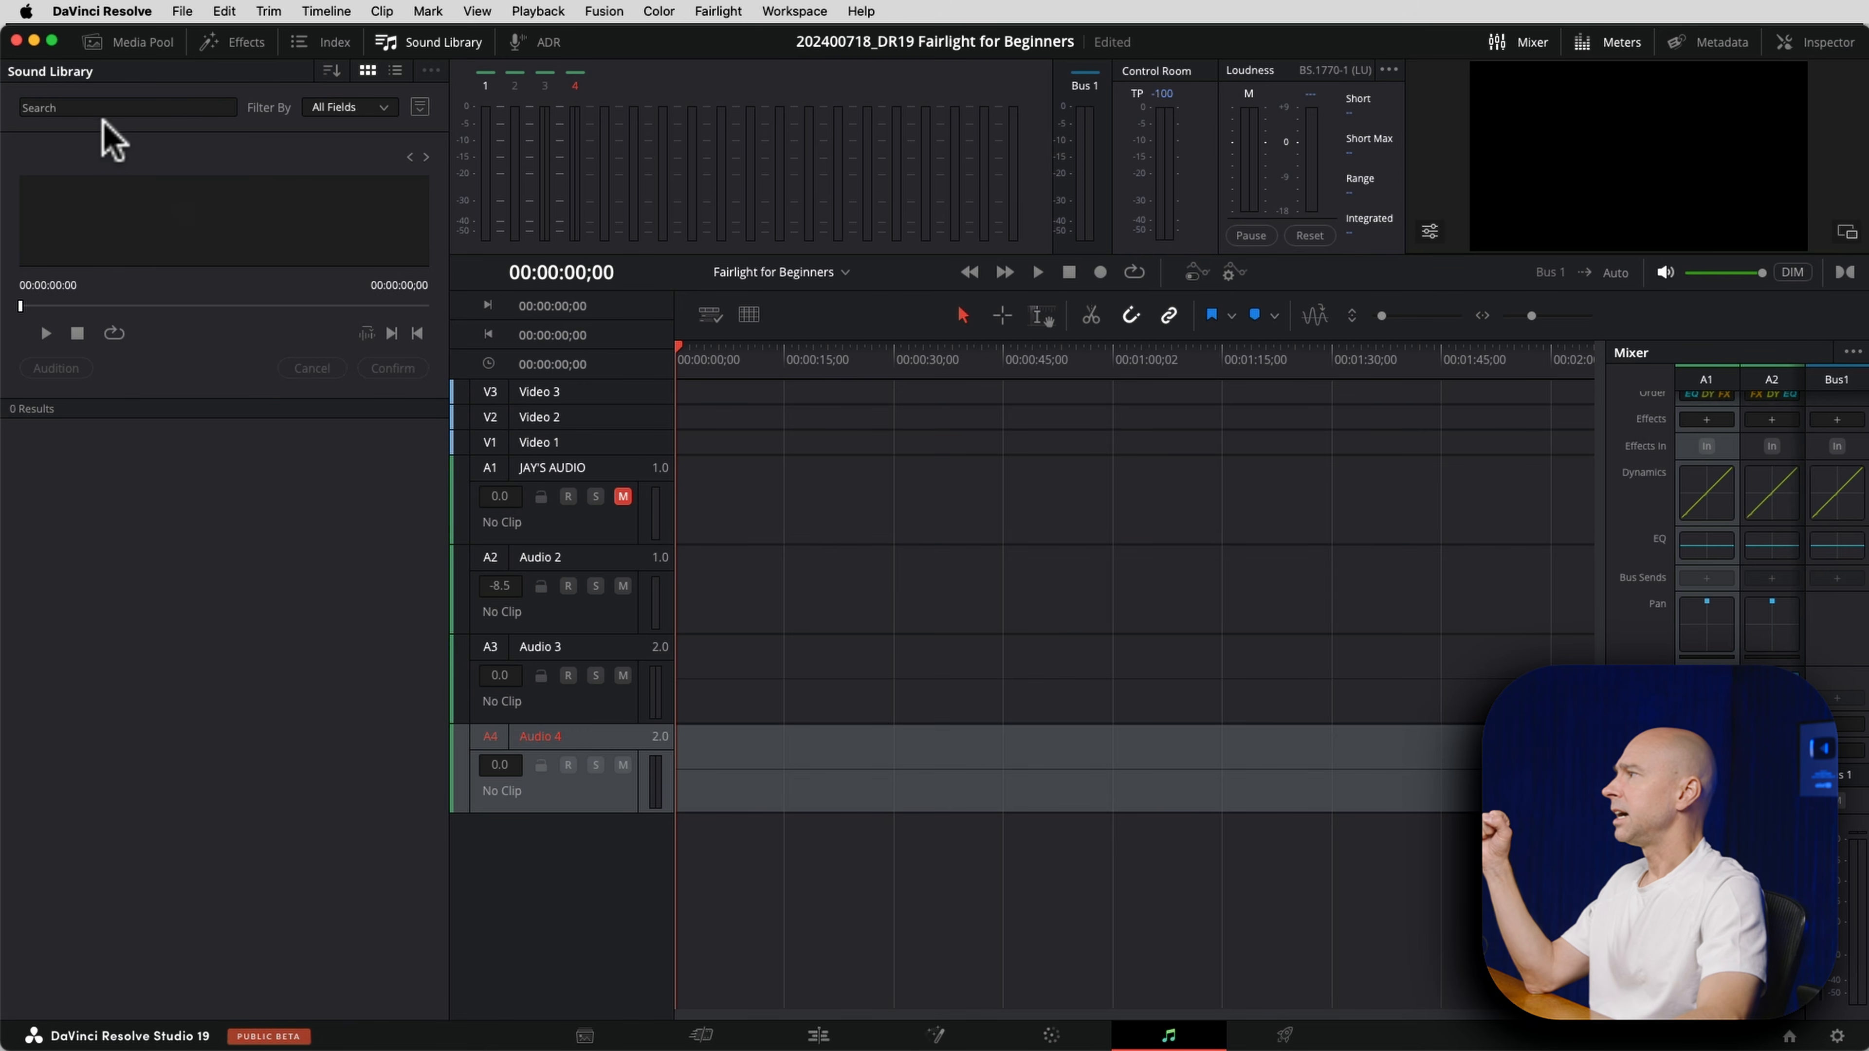
left_click(155, 108)
type("*.*")
key("Return")
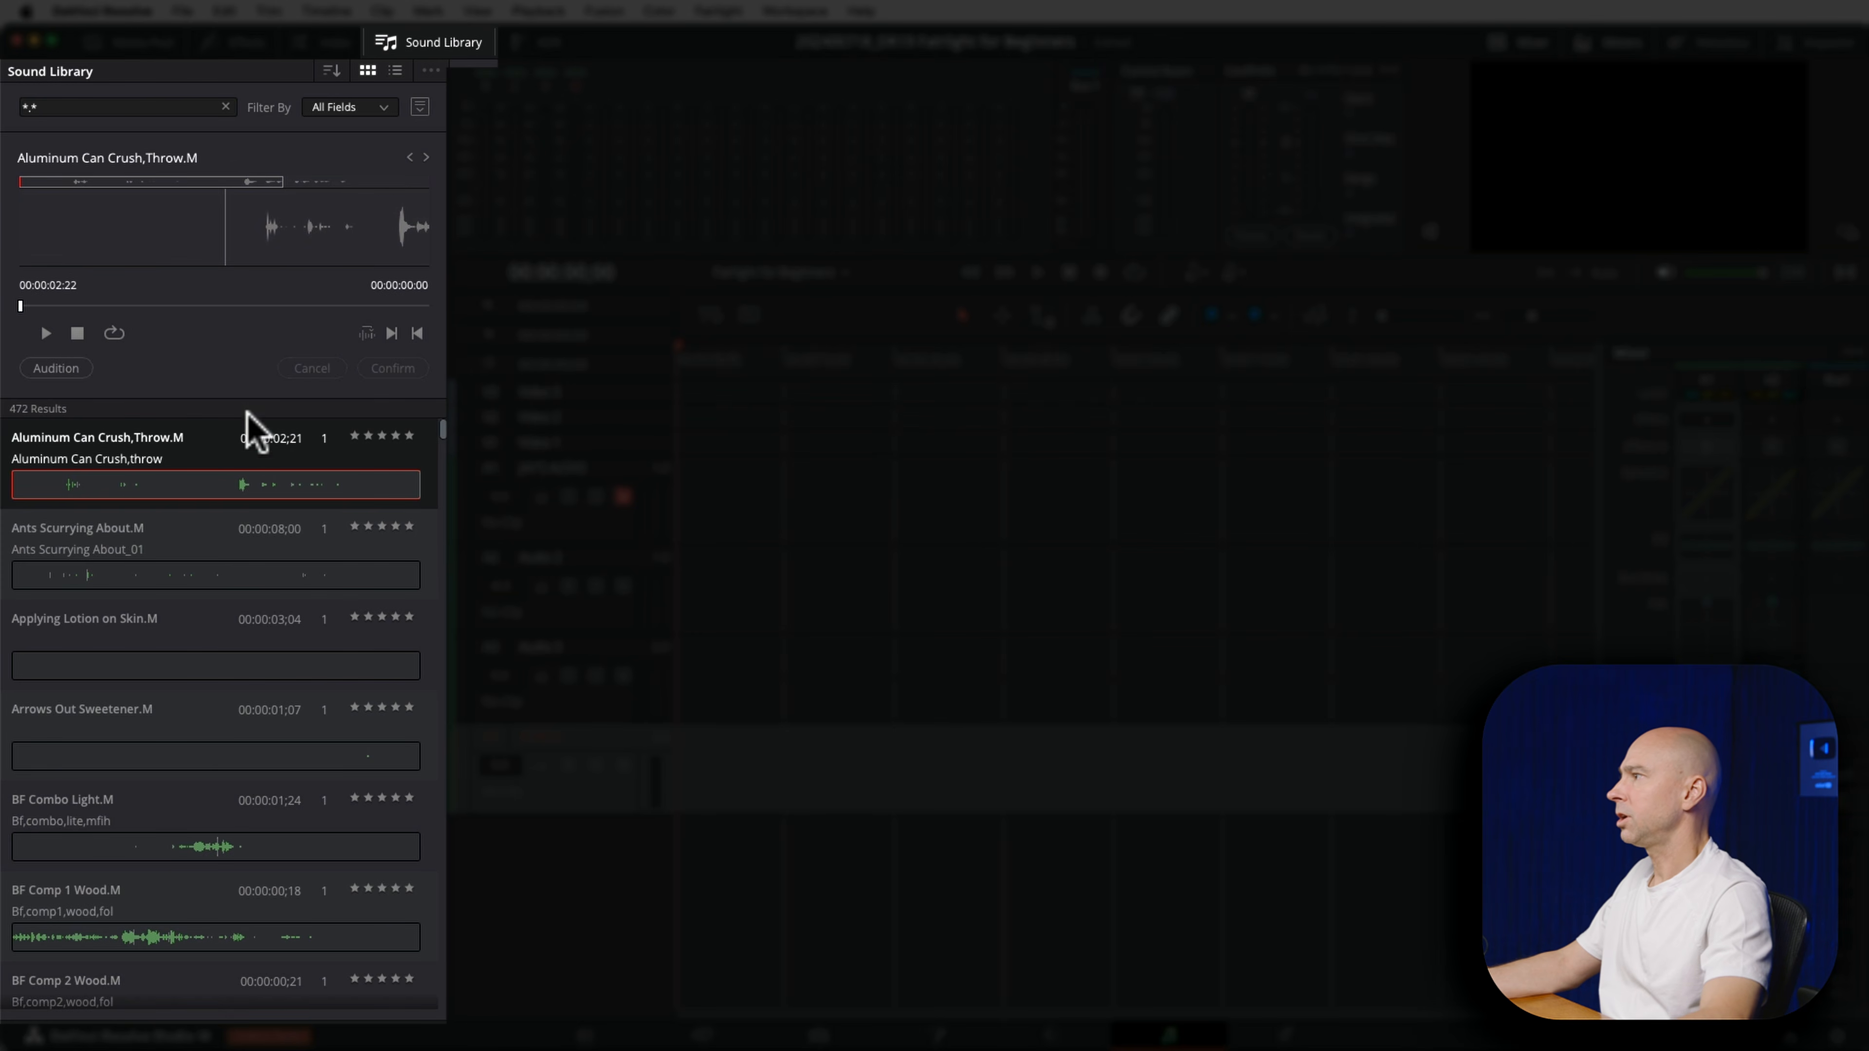
Browse the Sound Library results, preview the BF Slide.M and Ball Catch.M sounds, and close the library.
scroll(243, 744, "down", 10)
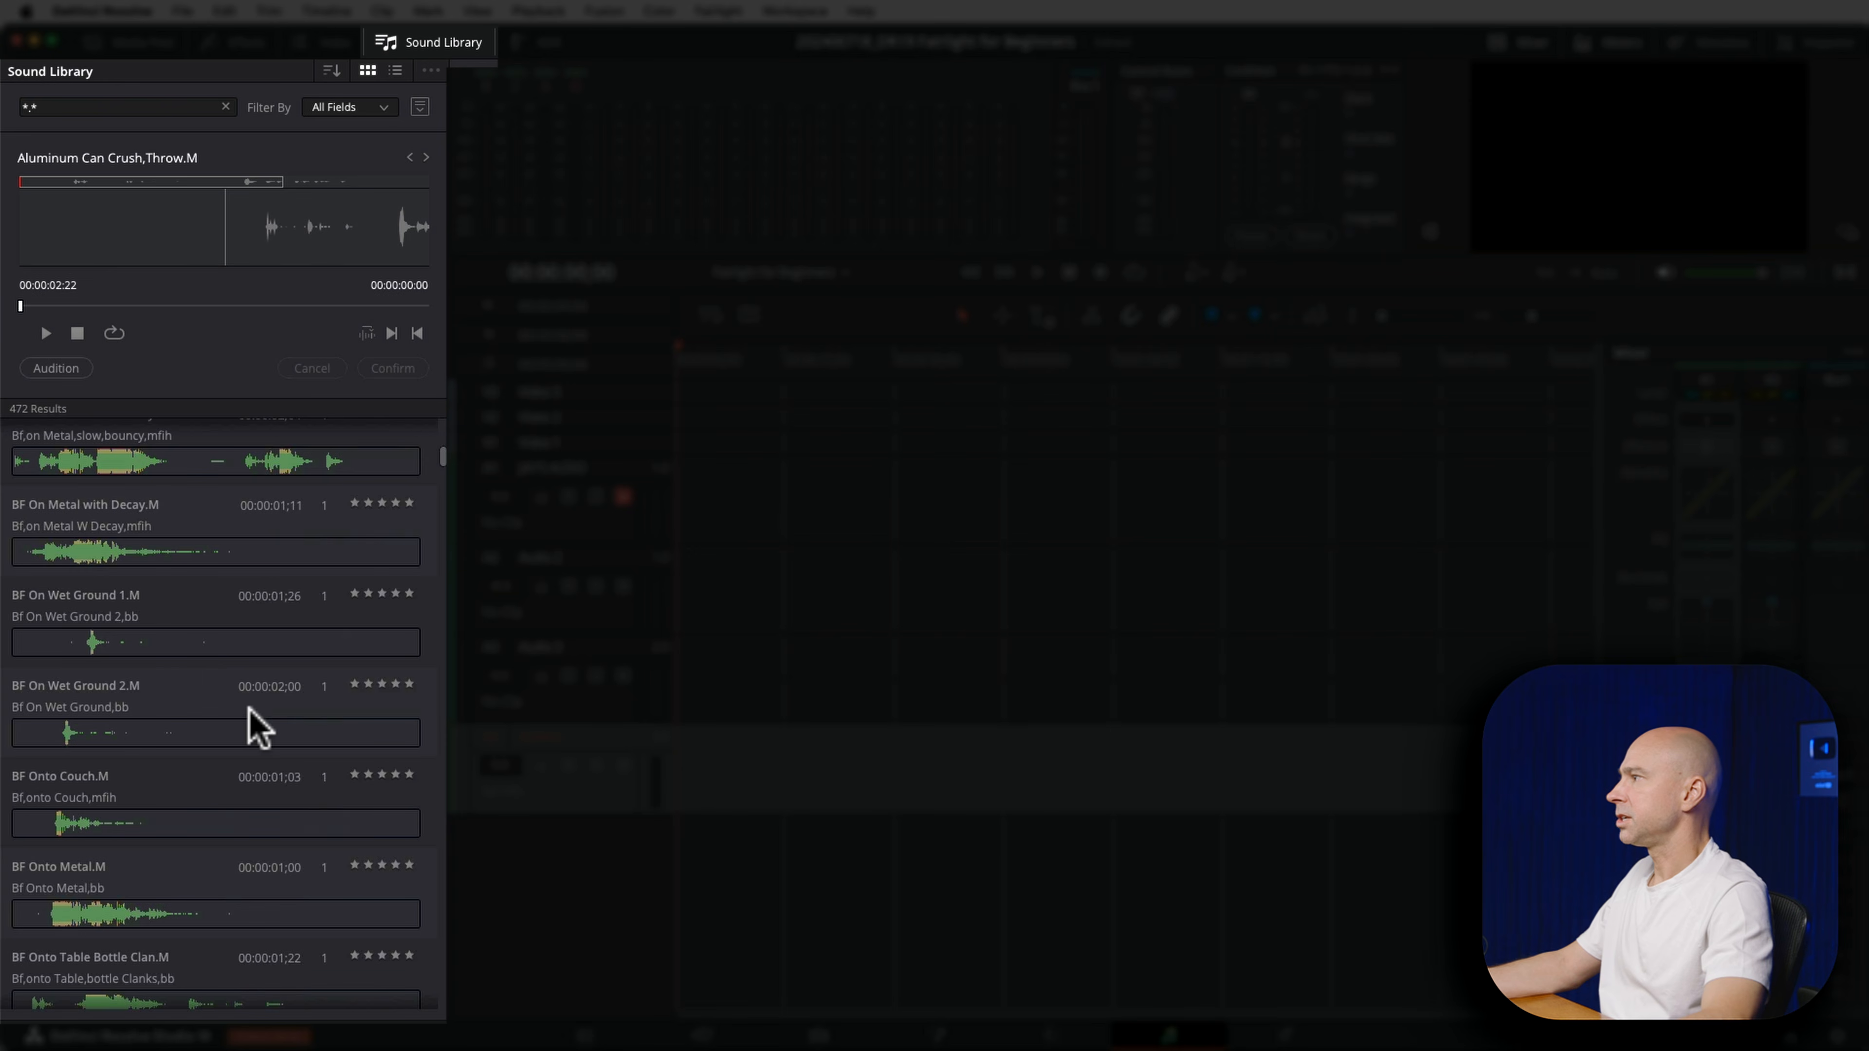
scroll(200, 701, "down", 5)
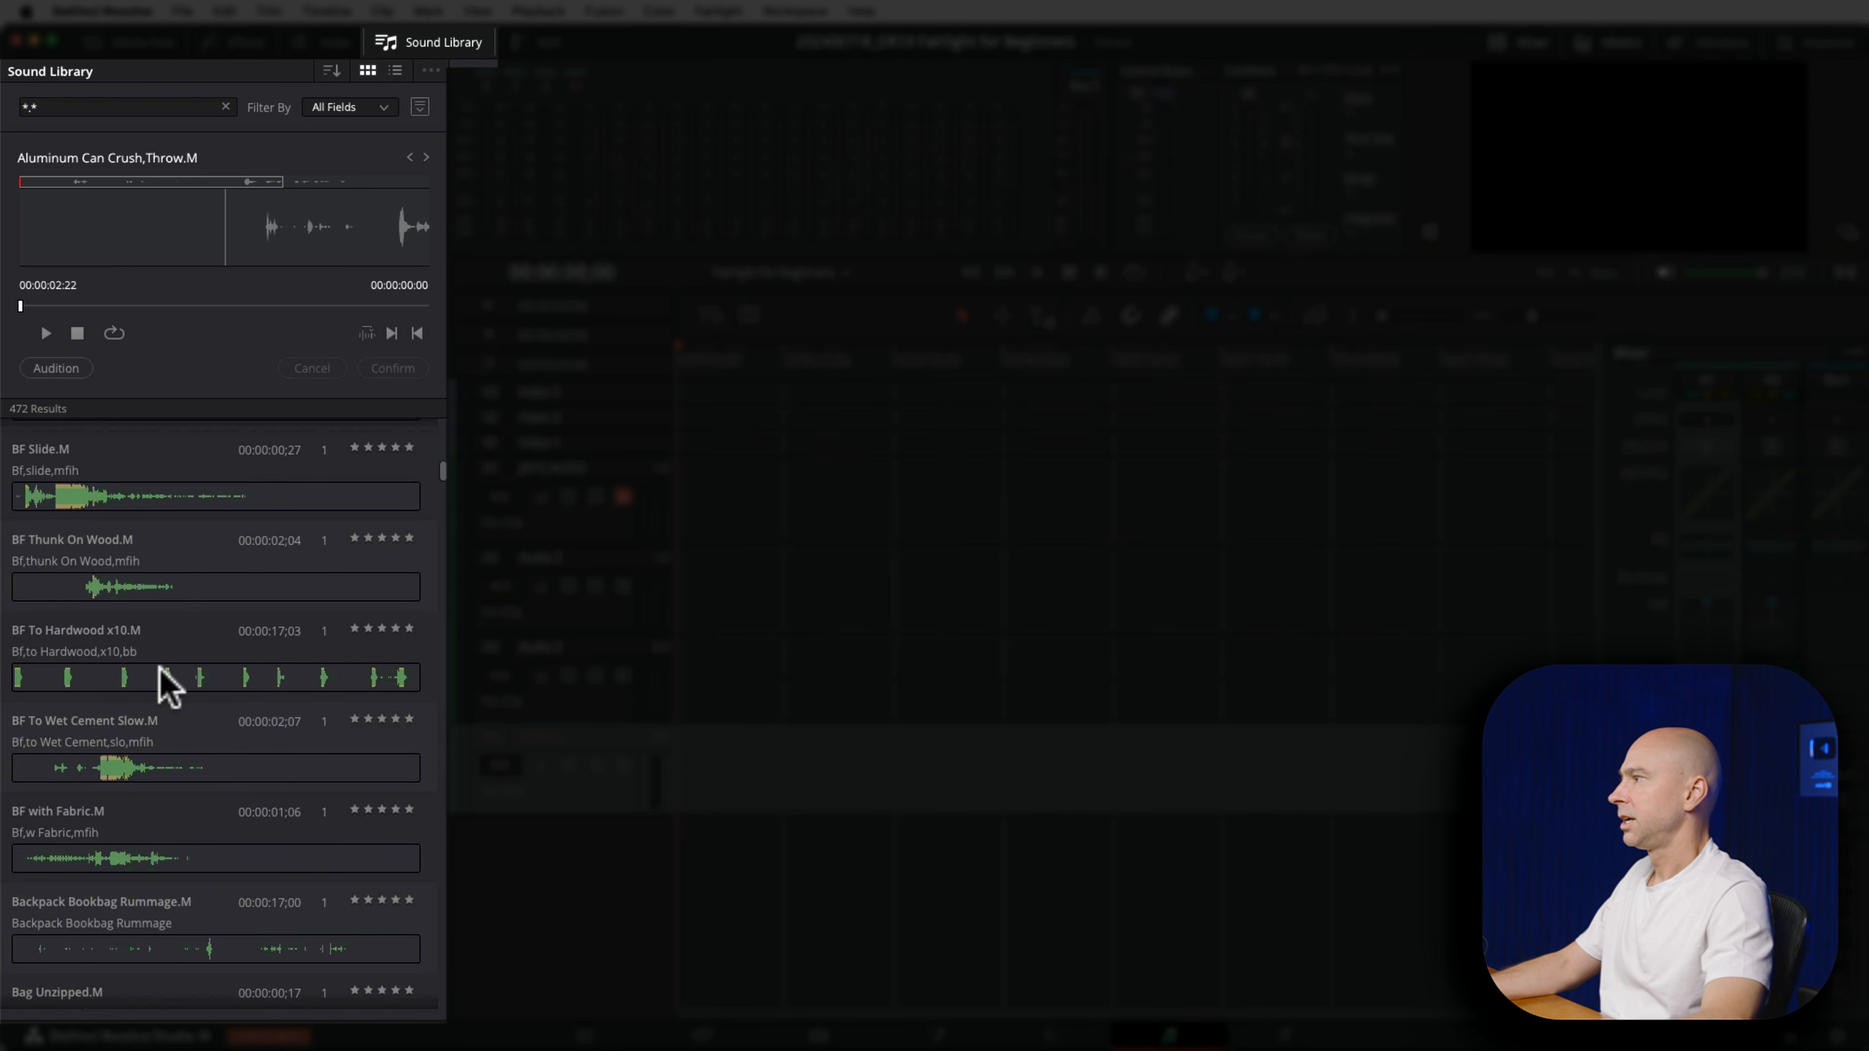
left_click(48, 500)
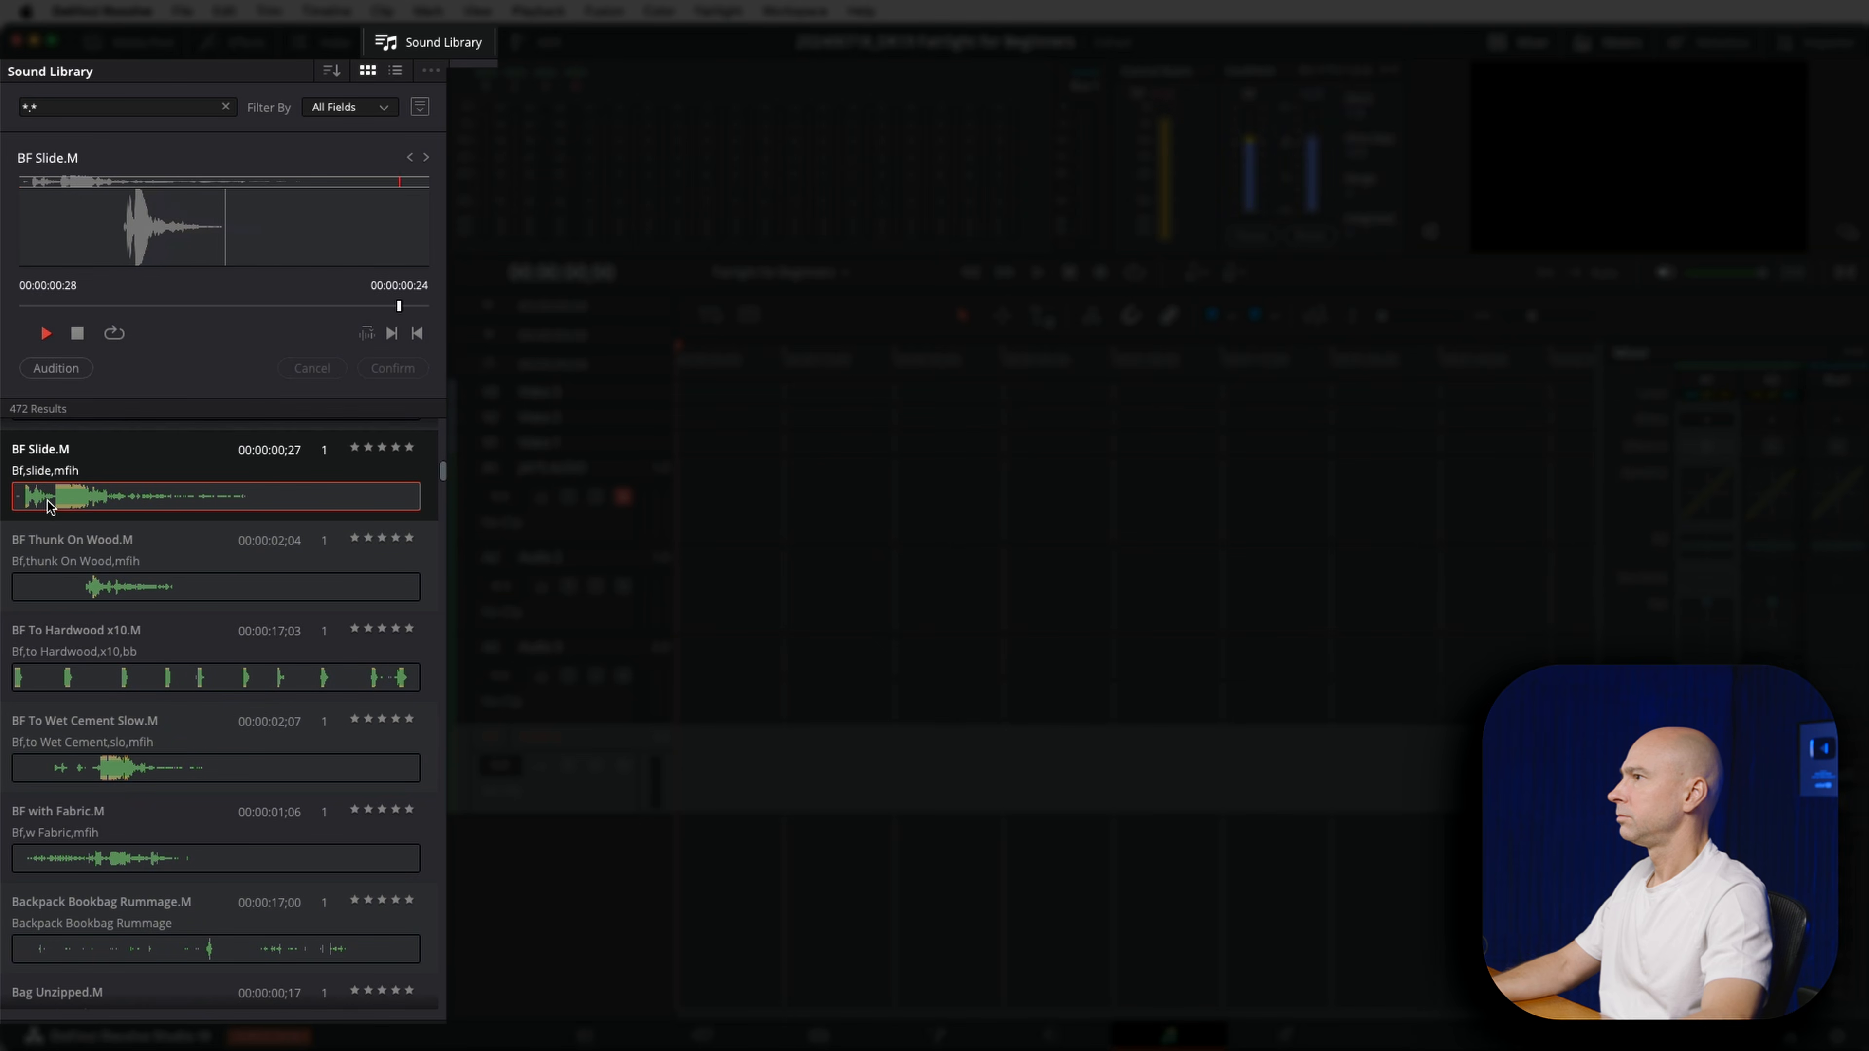
scroll(176, 699, "down", 5)
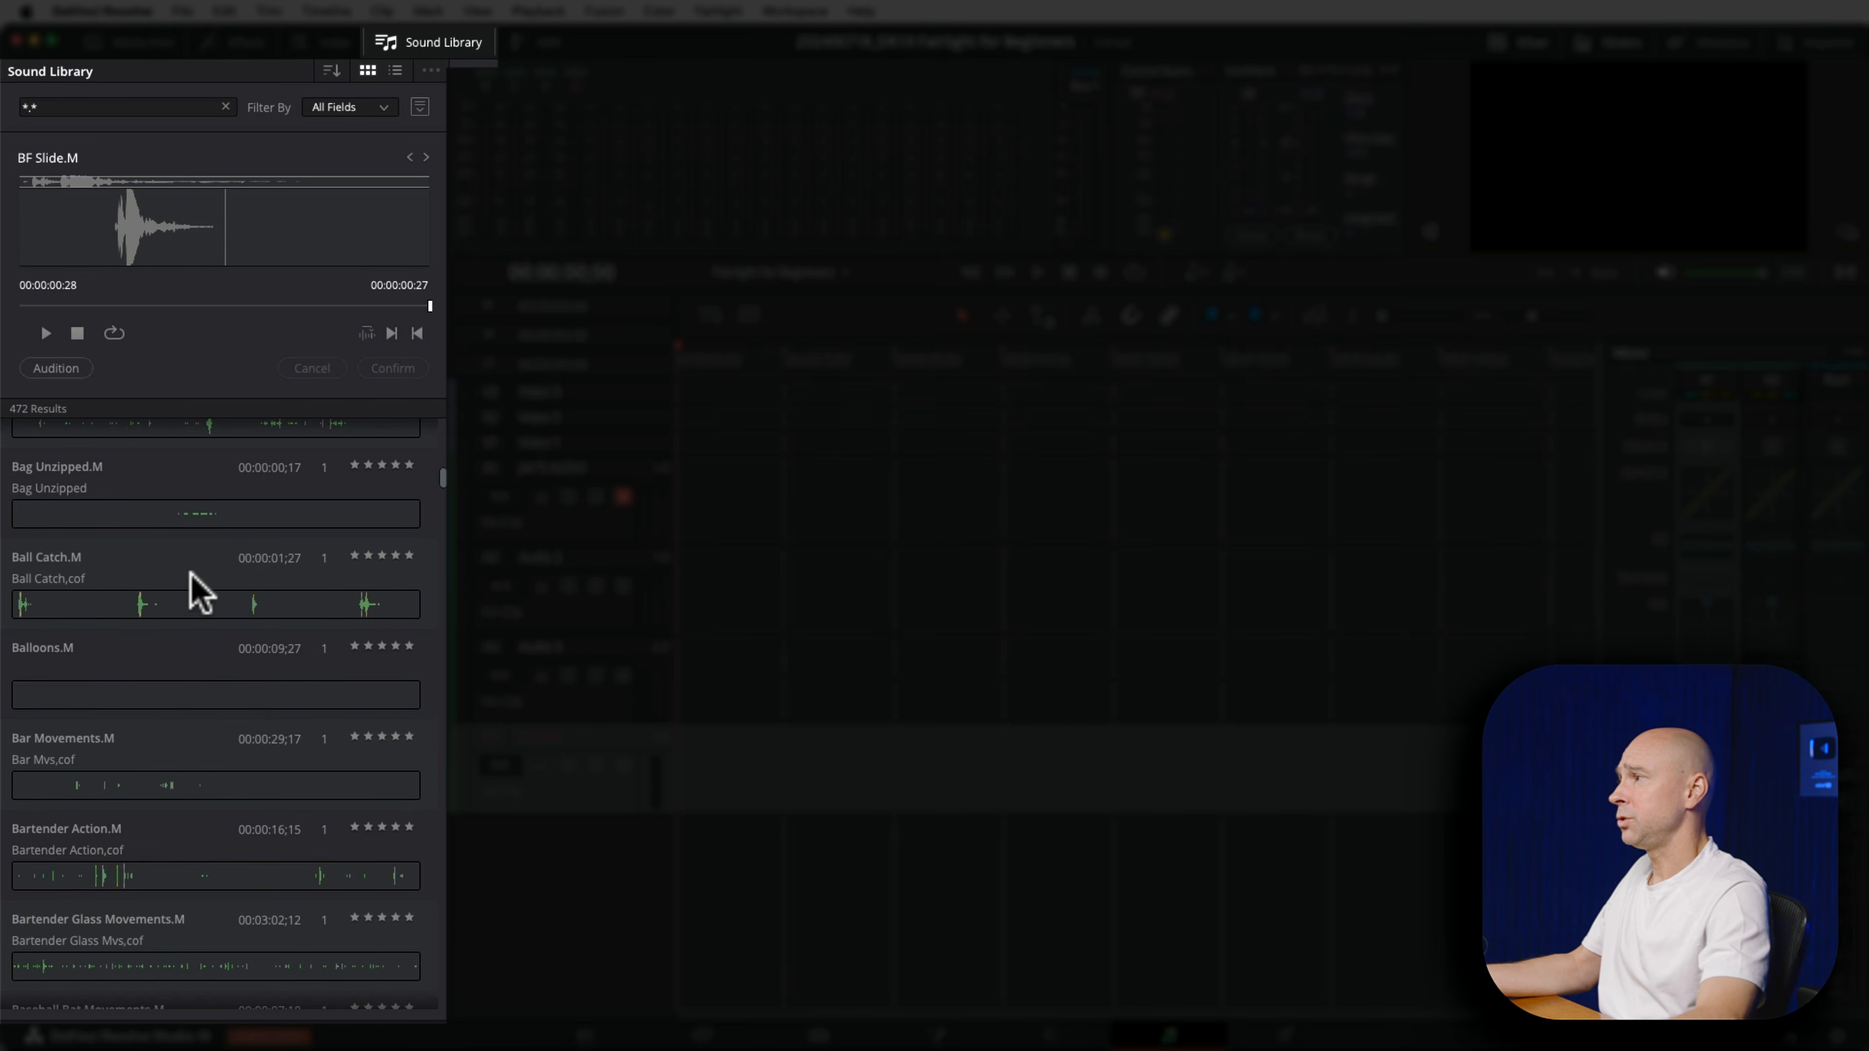
left_click(100, 571)
left_click_drag(689, 734, 726, 669)
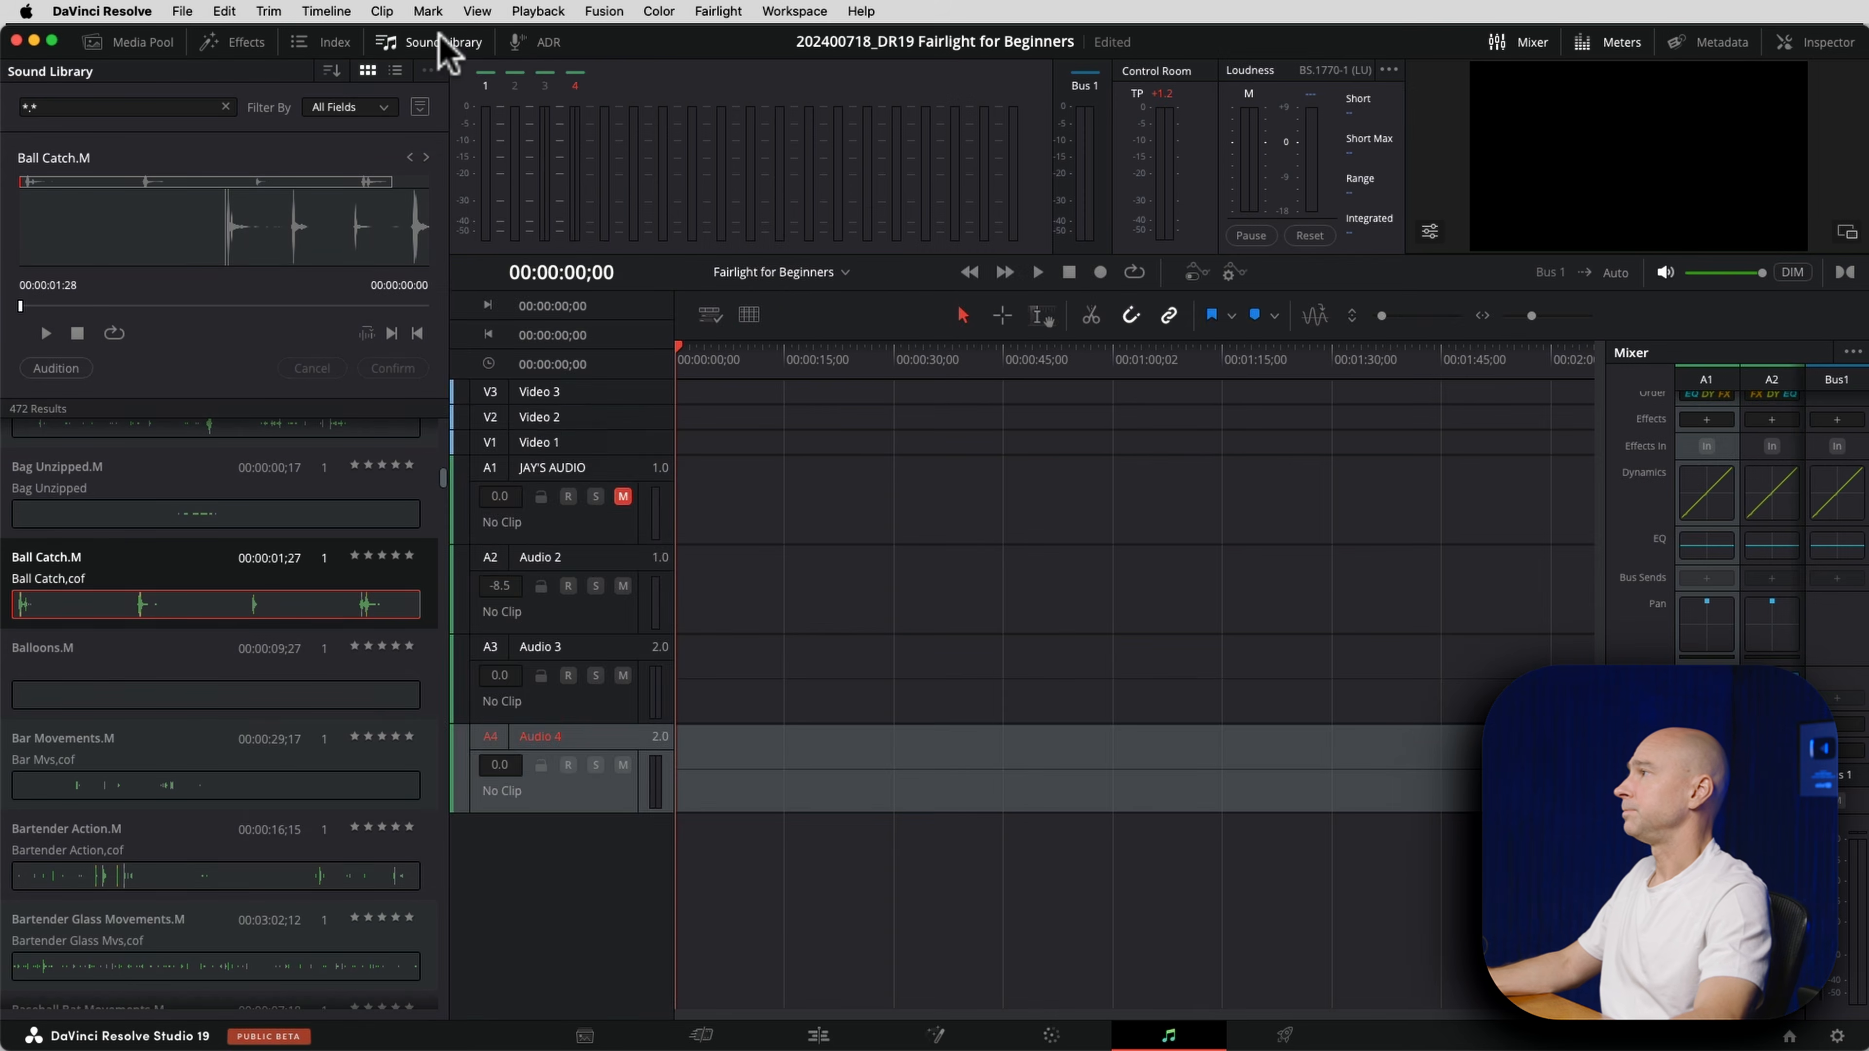
left_click(431, 44)
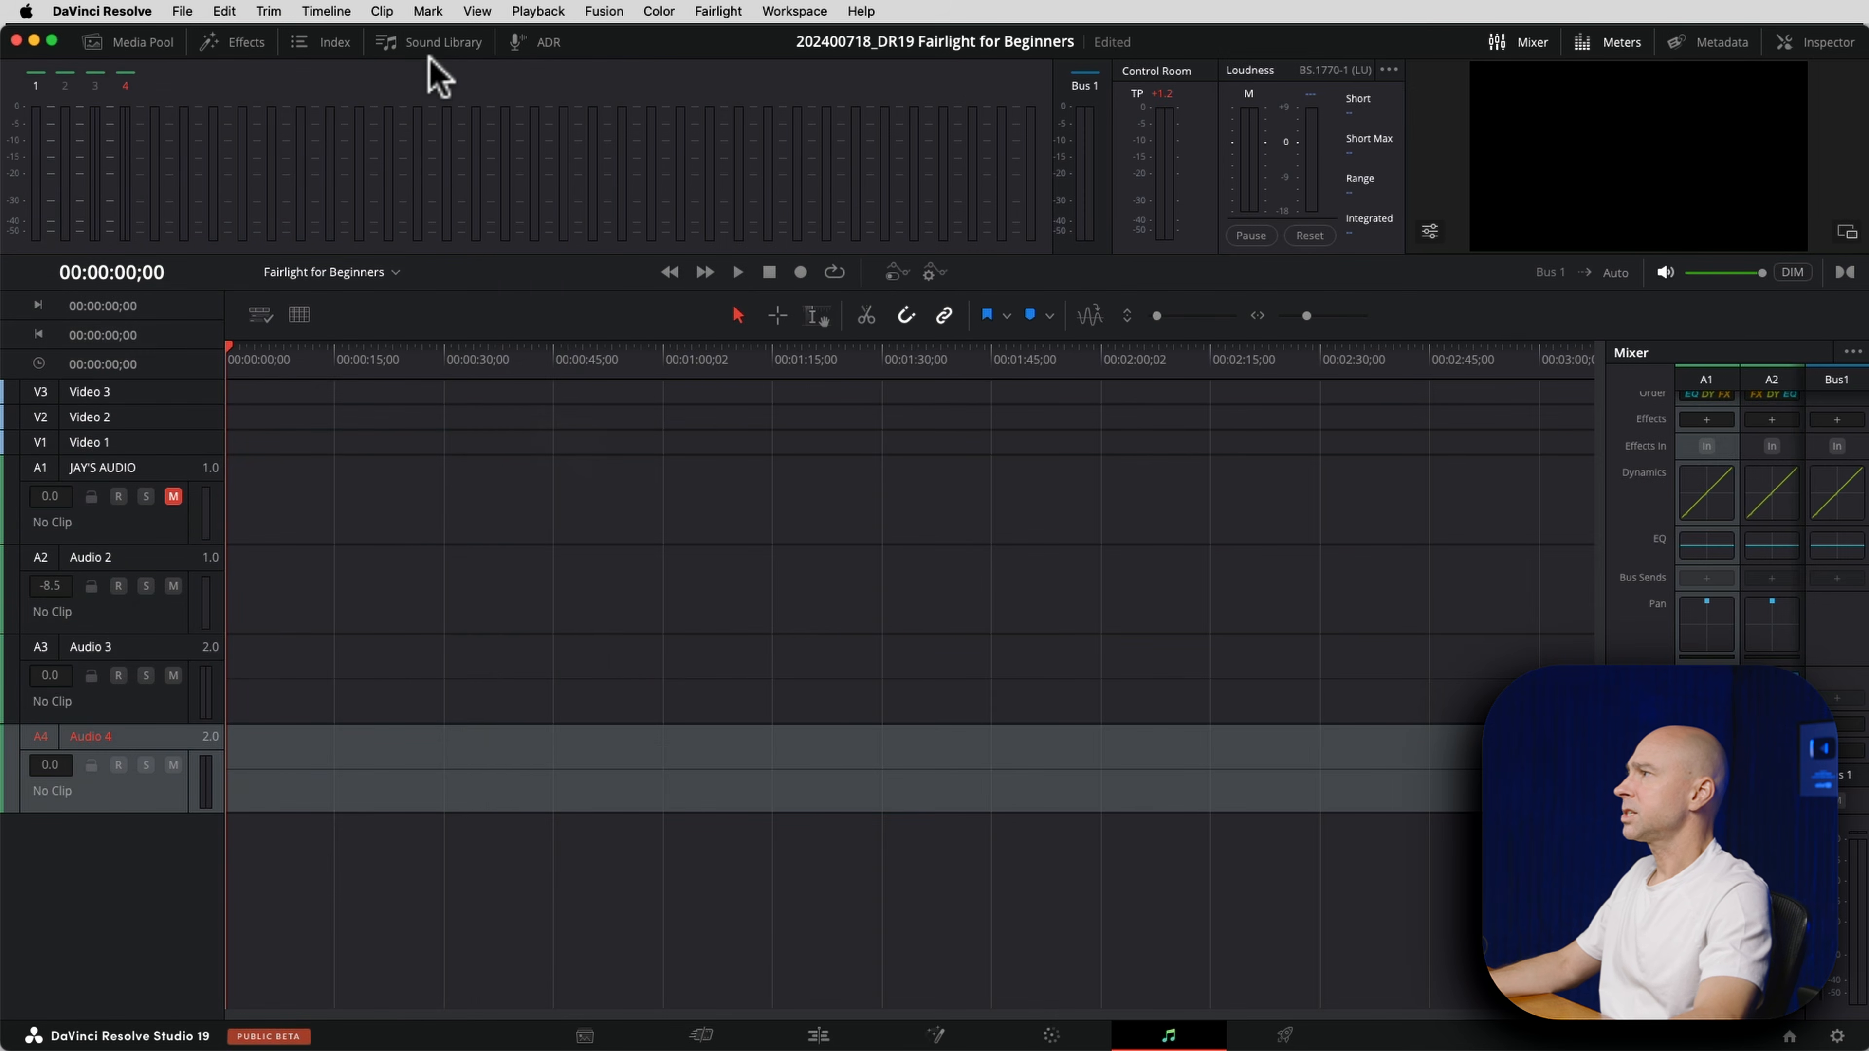
Open and close the ADR panel, and hide and show the Mixer again.
left_click(547, 45)
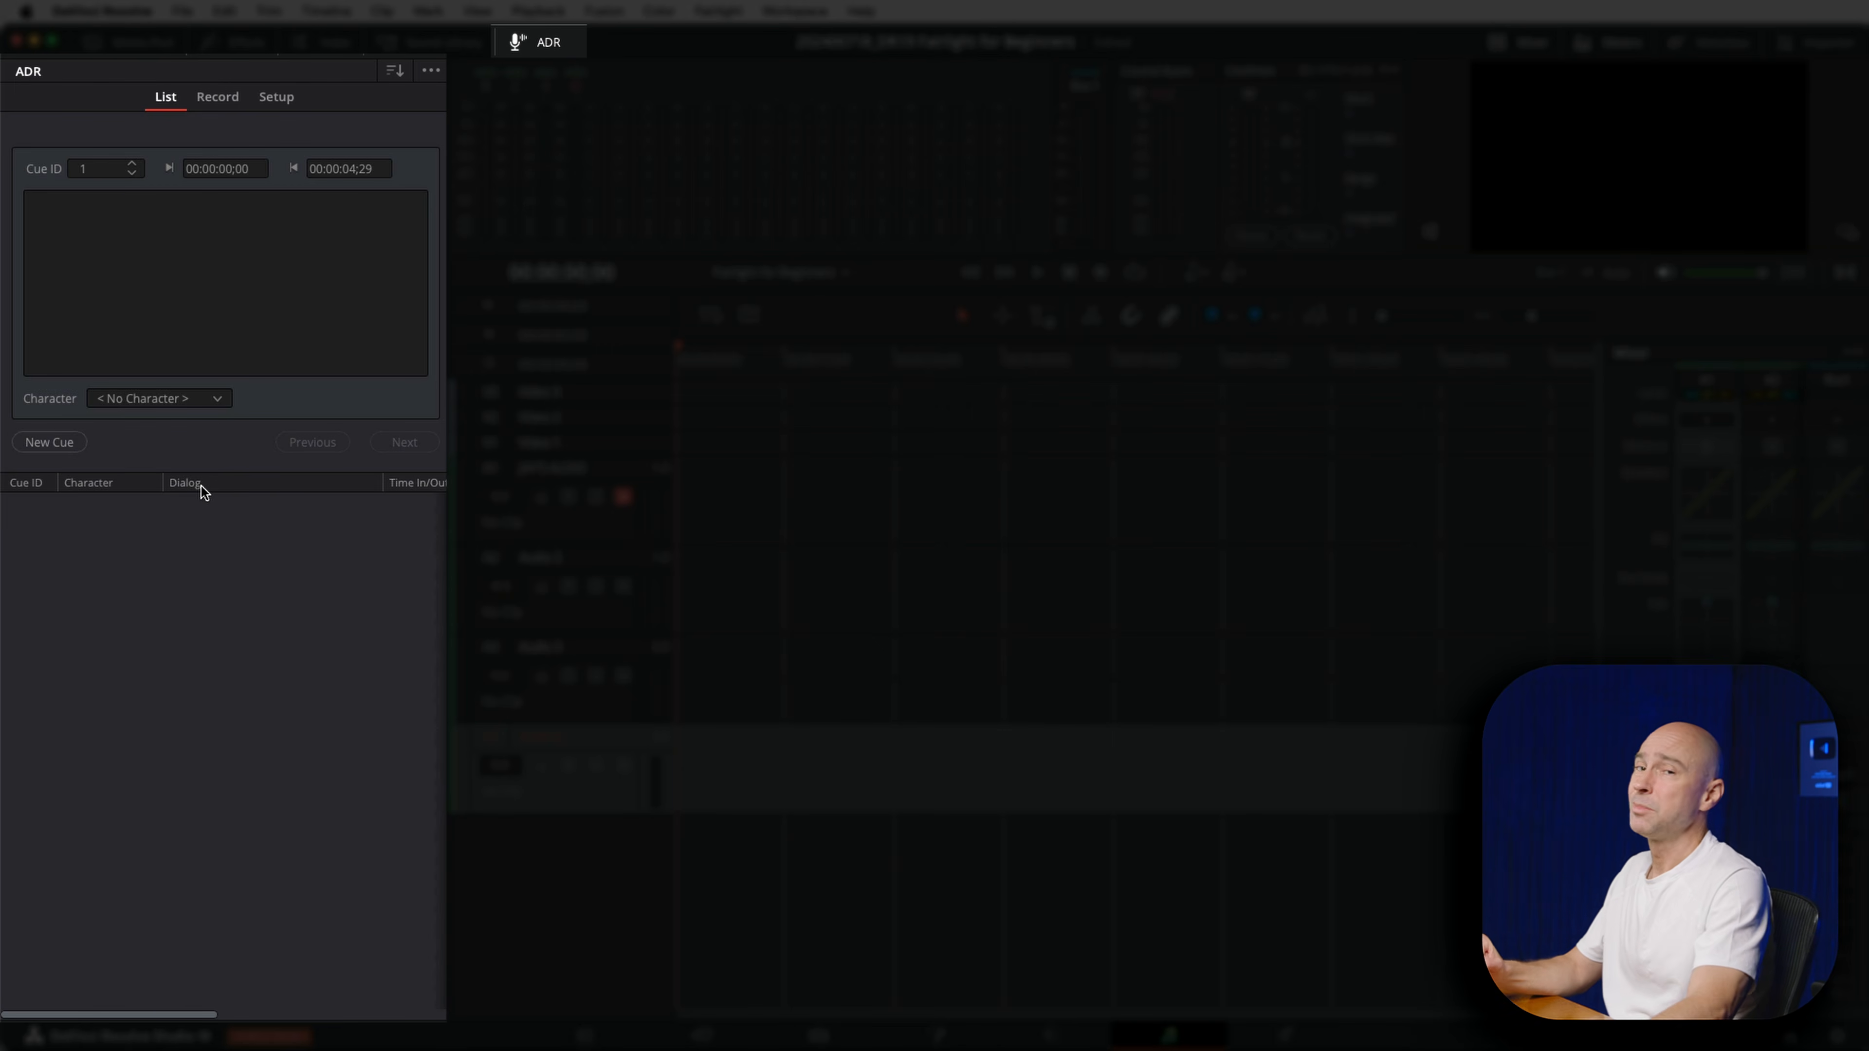
left_click(537, 43)
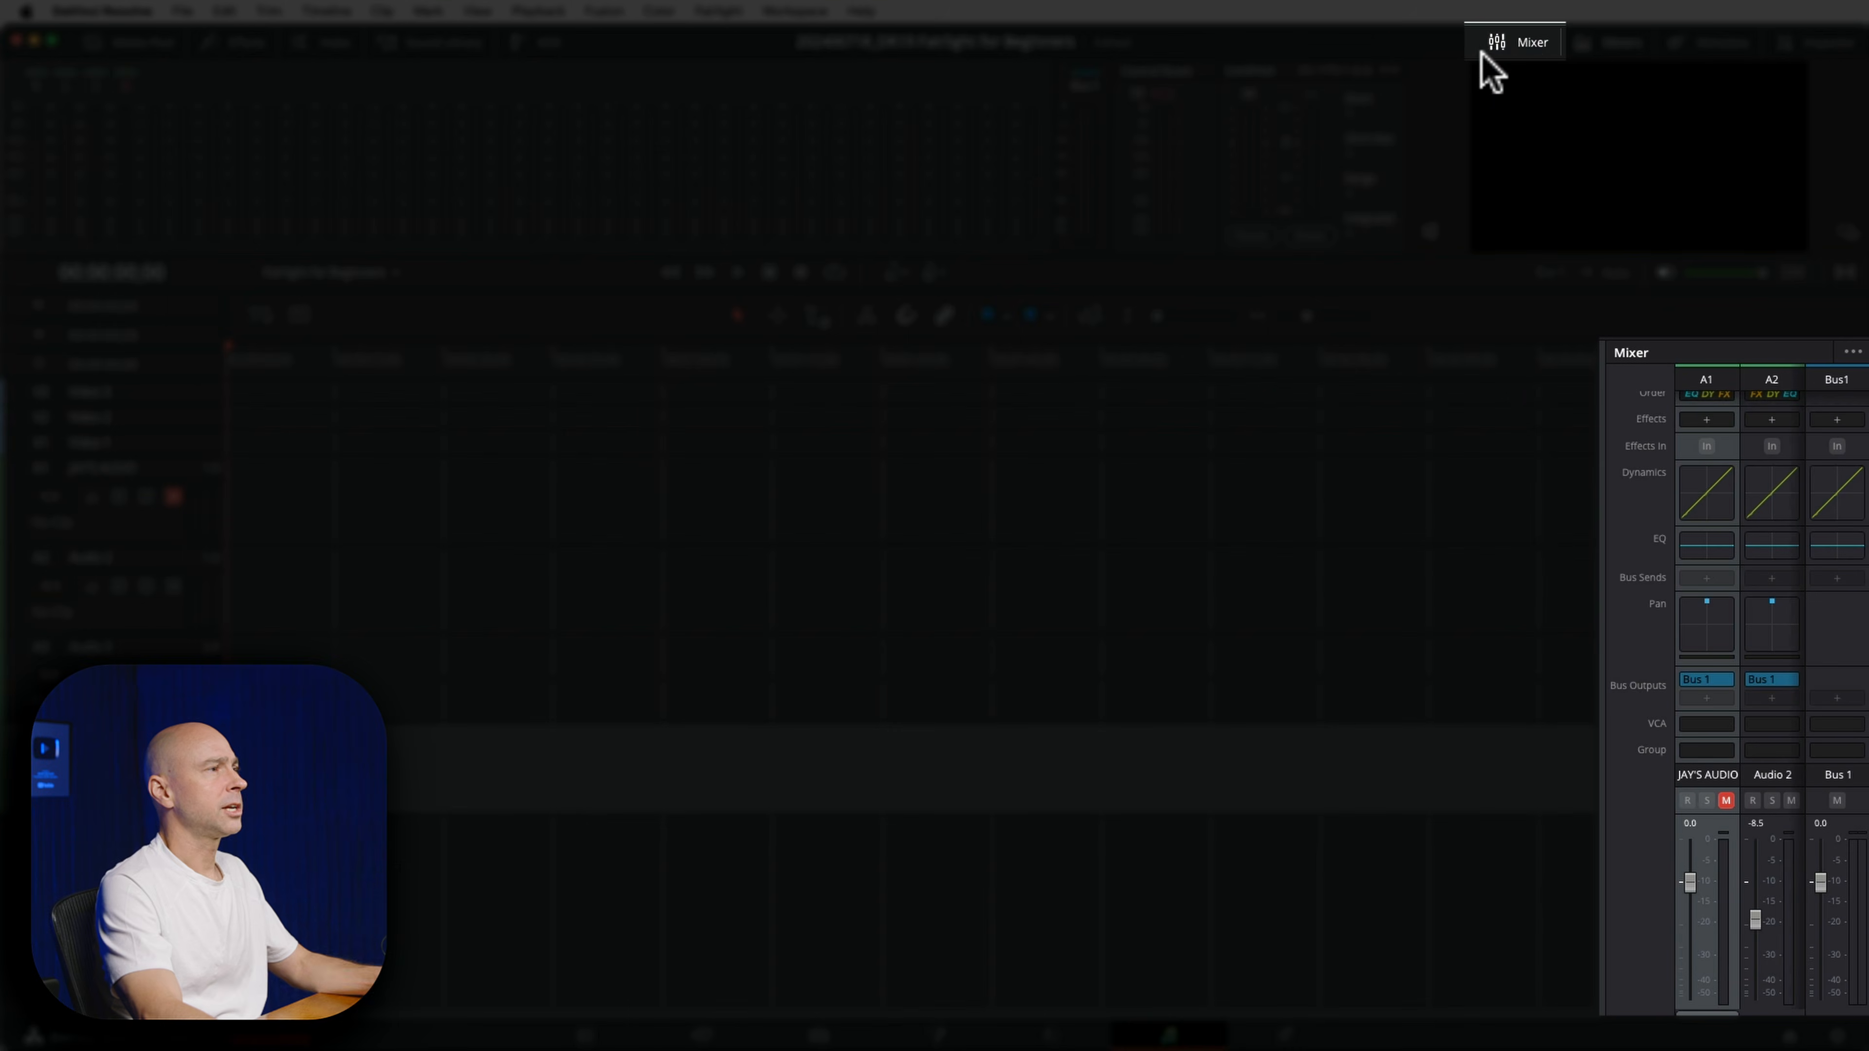
left_click(1522, 45)
left_click(1523, 46)
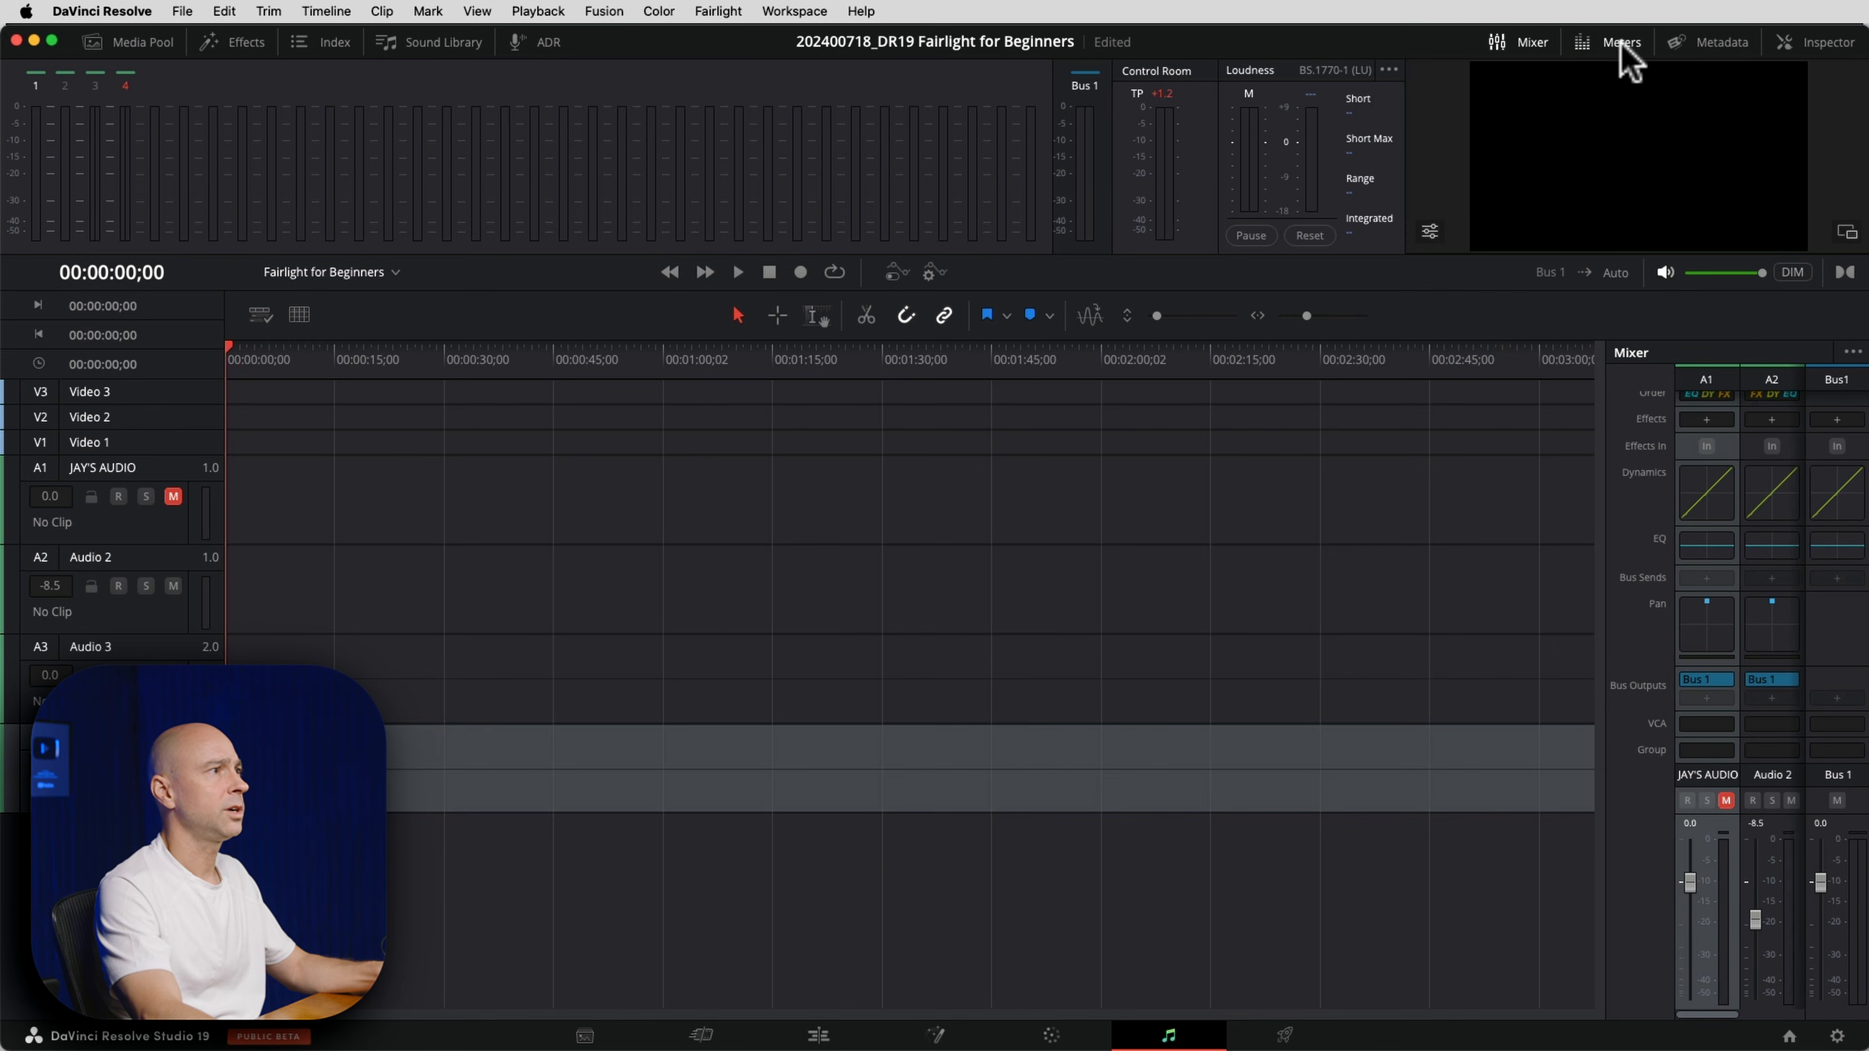
Toggle the audio meters off and on several times, leaving them shown.
left_click(1619, 47)
left_click(1619, 45)
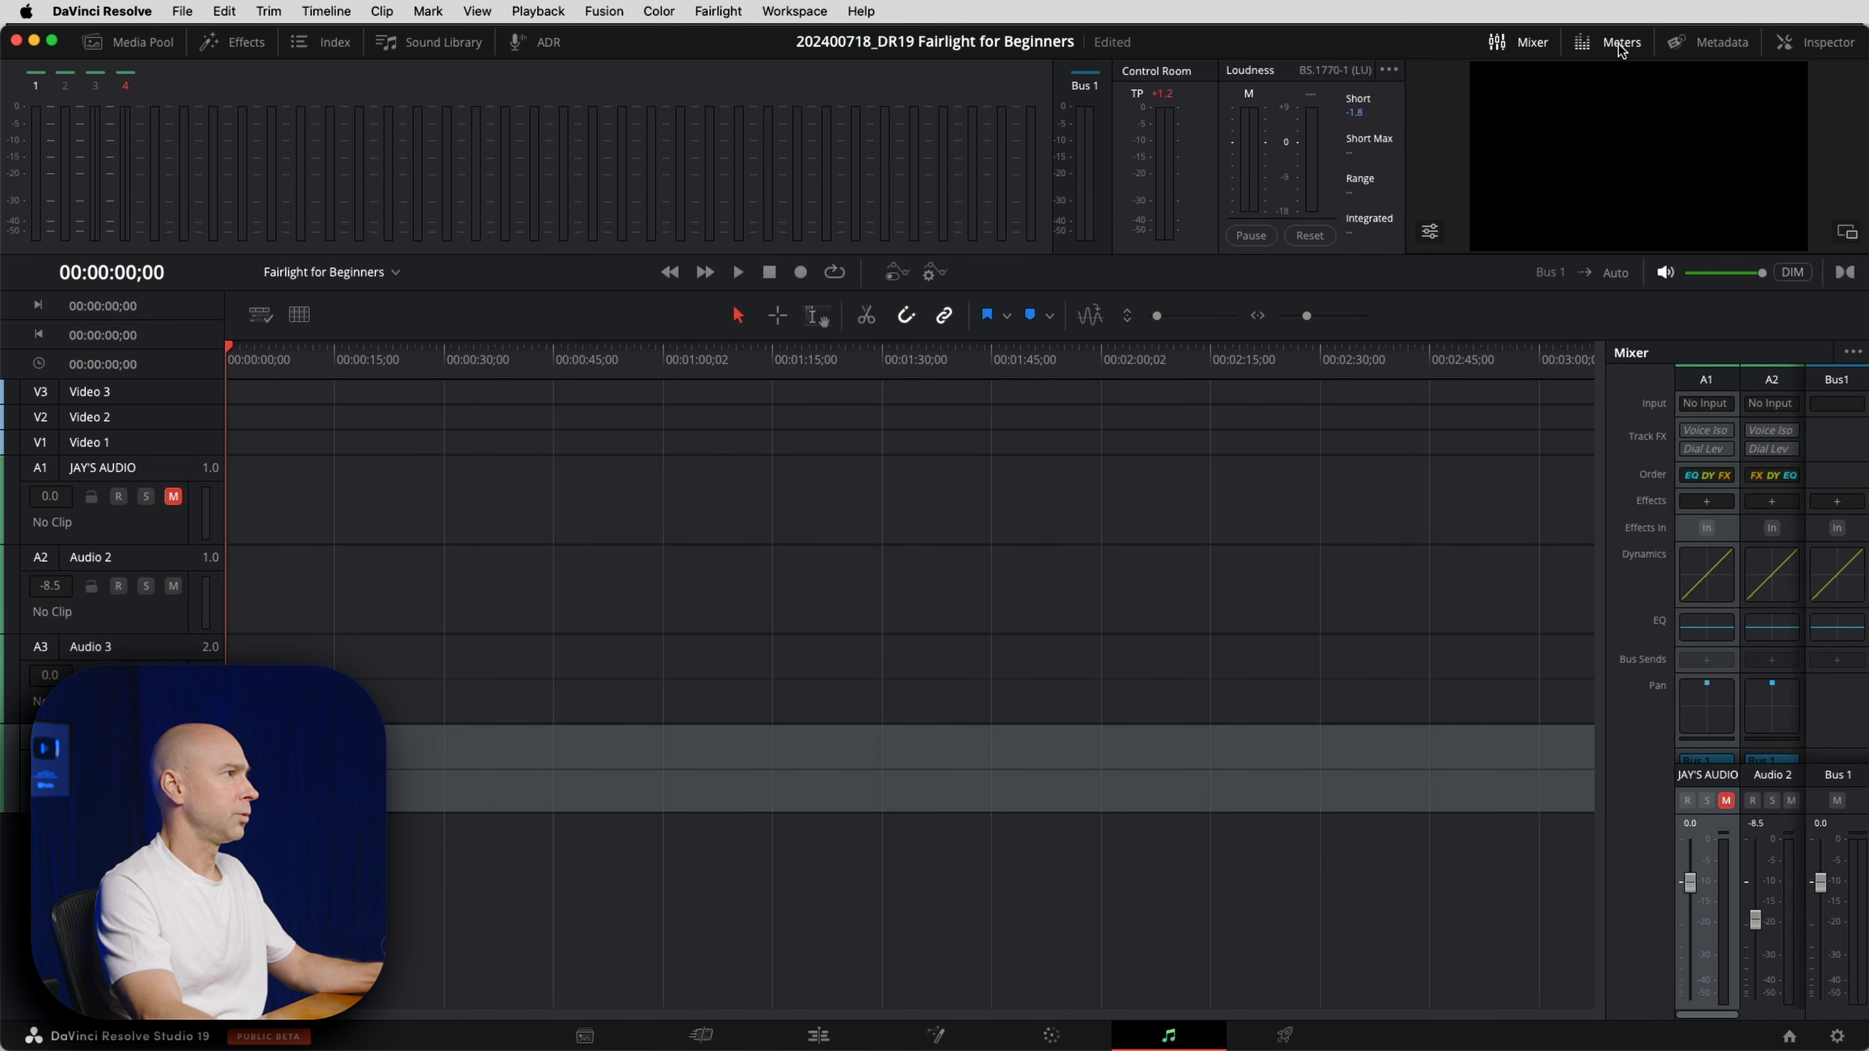
left_click(1619, 46)
left_click(1618, 44)
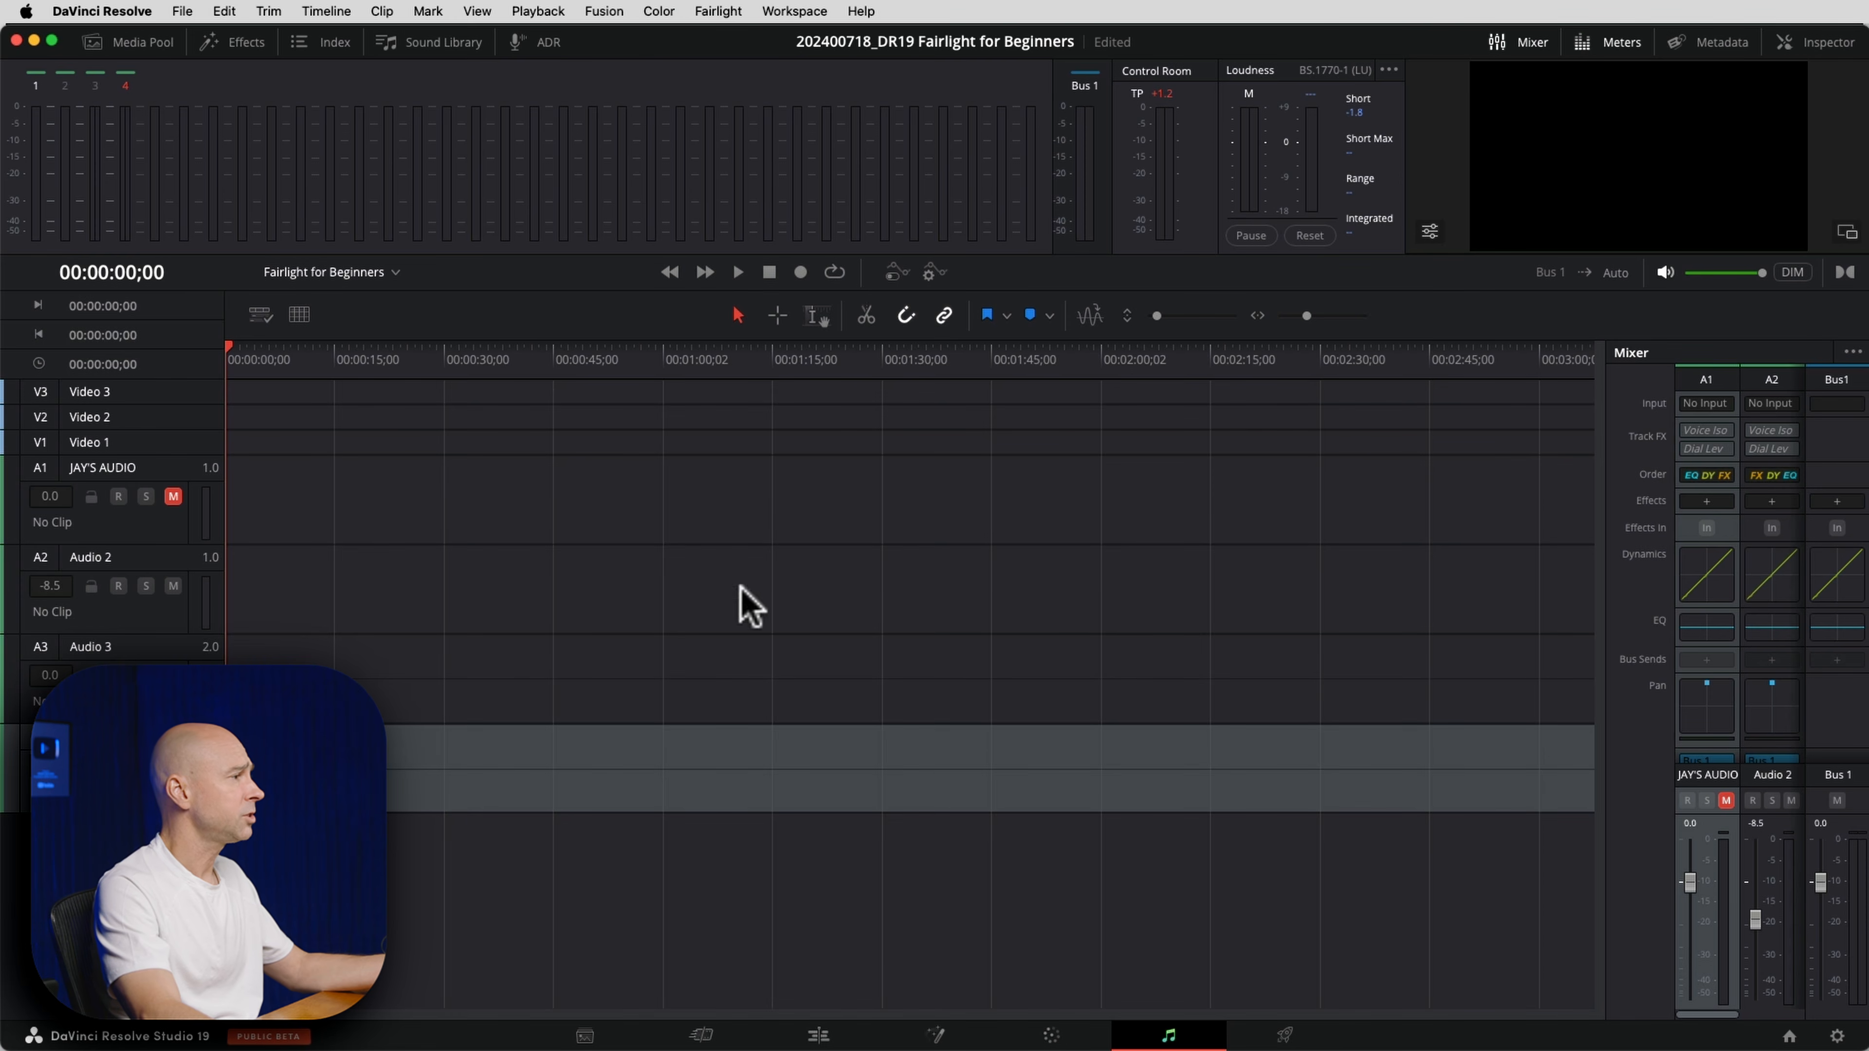
left_click(1610, 46)
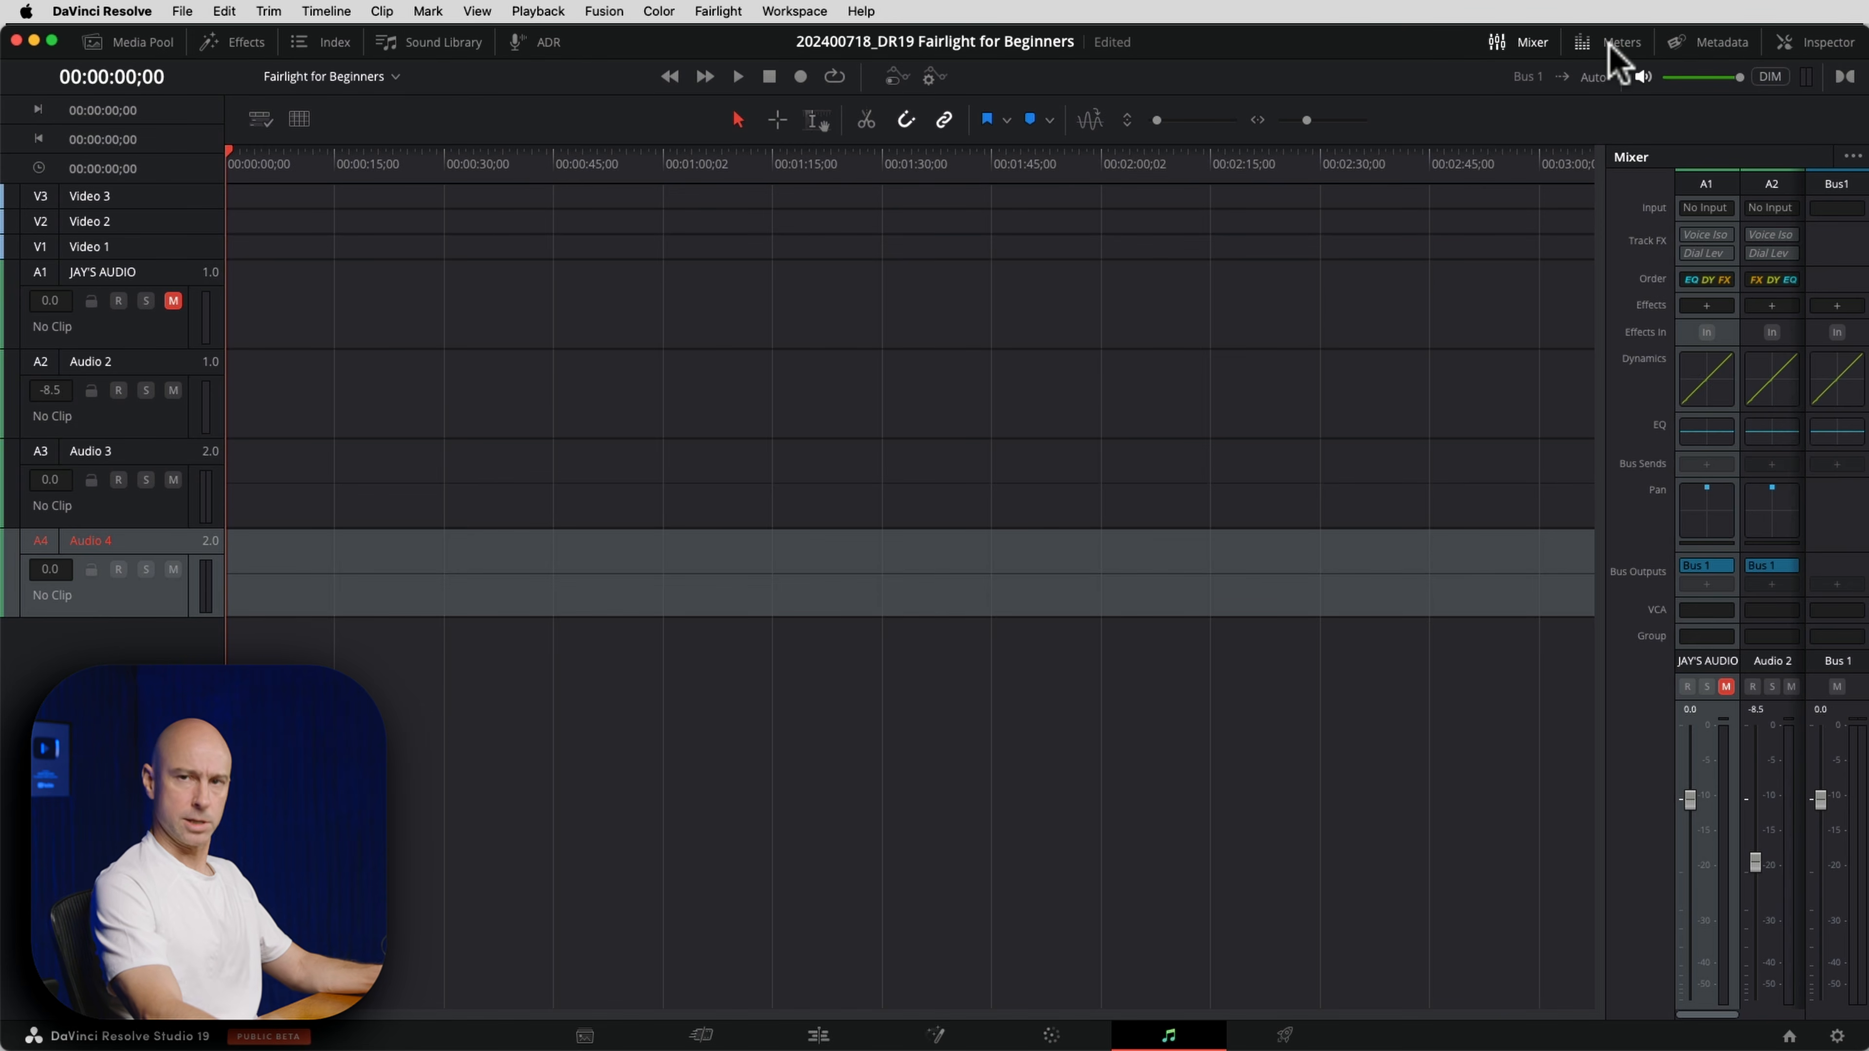
left_click(1610, 47)
Open and close the Metadata panel, and open the Inspector for the Audio 4 track.
left_click(1710, 53)
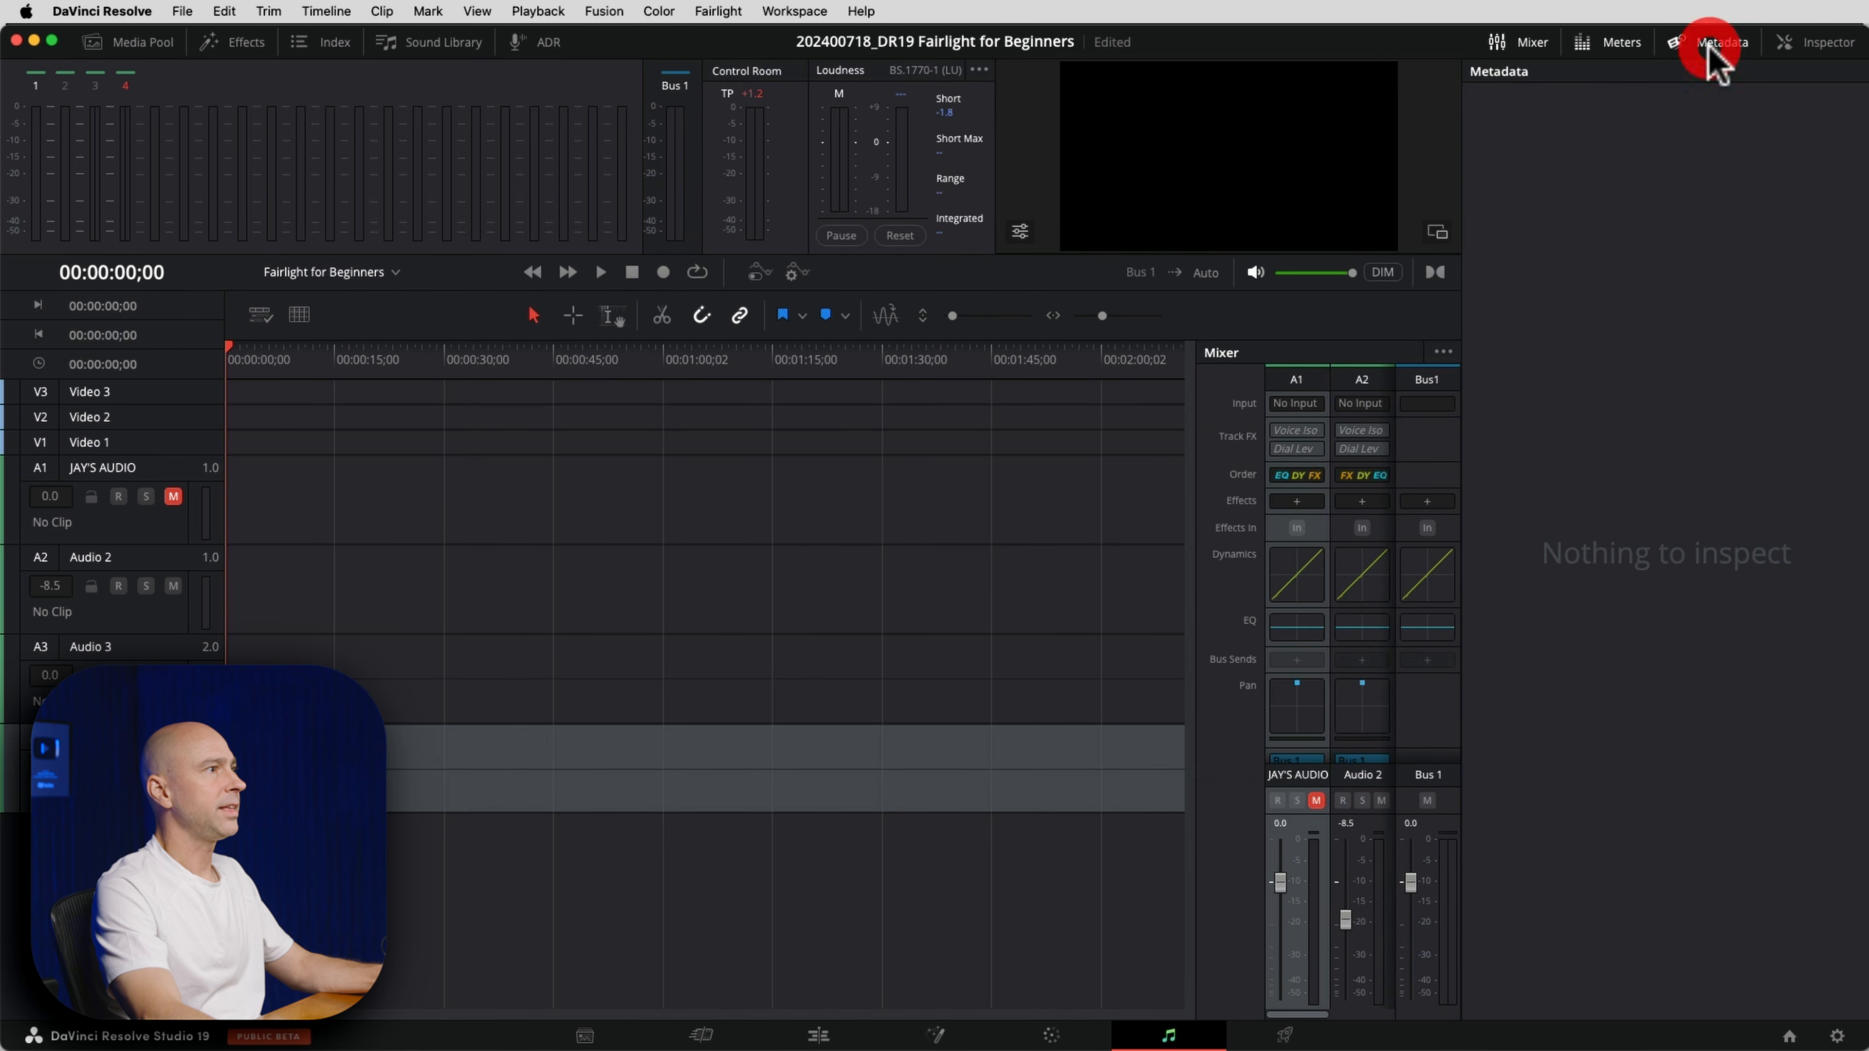
left_click(1715, 53)
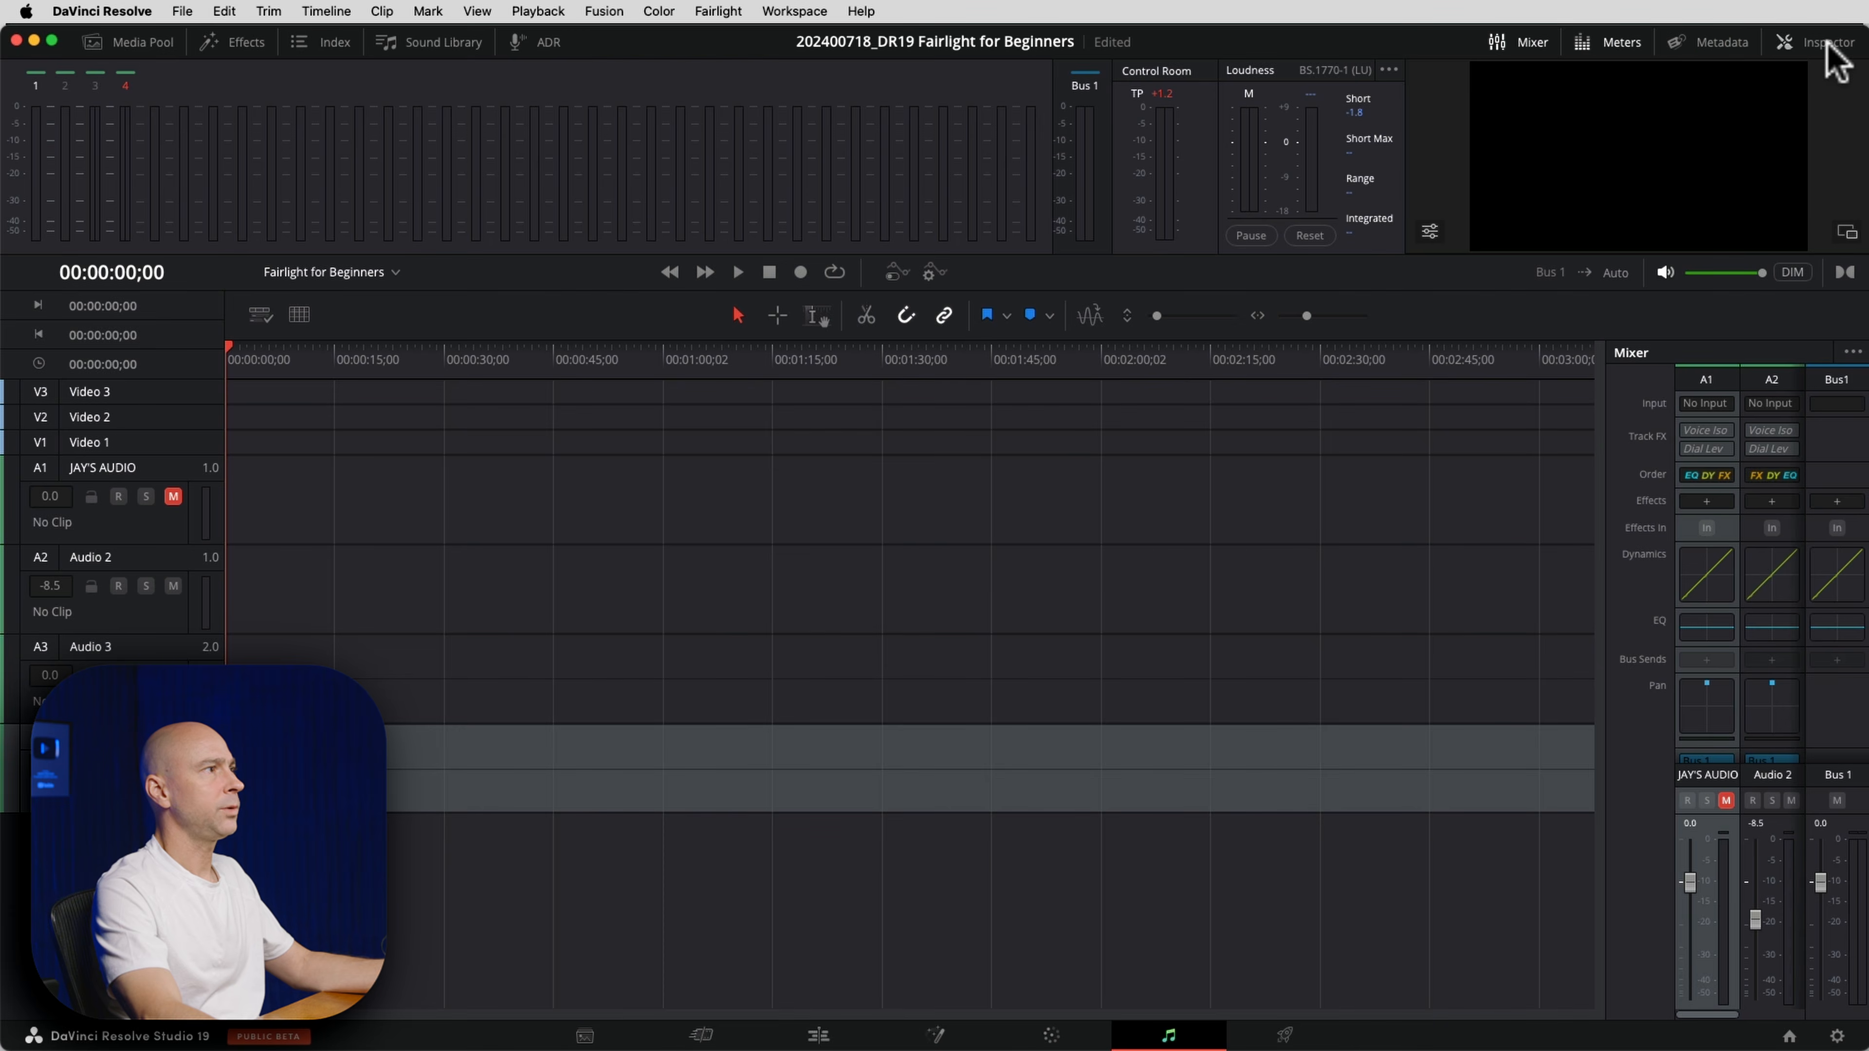
left_click(1823, 47)
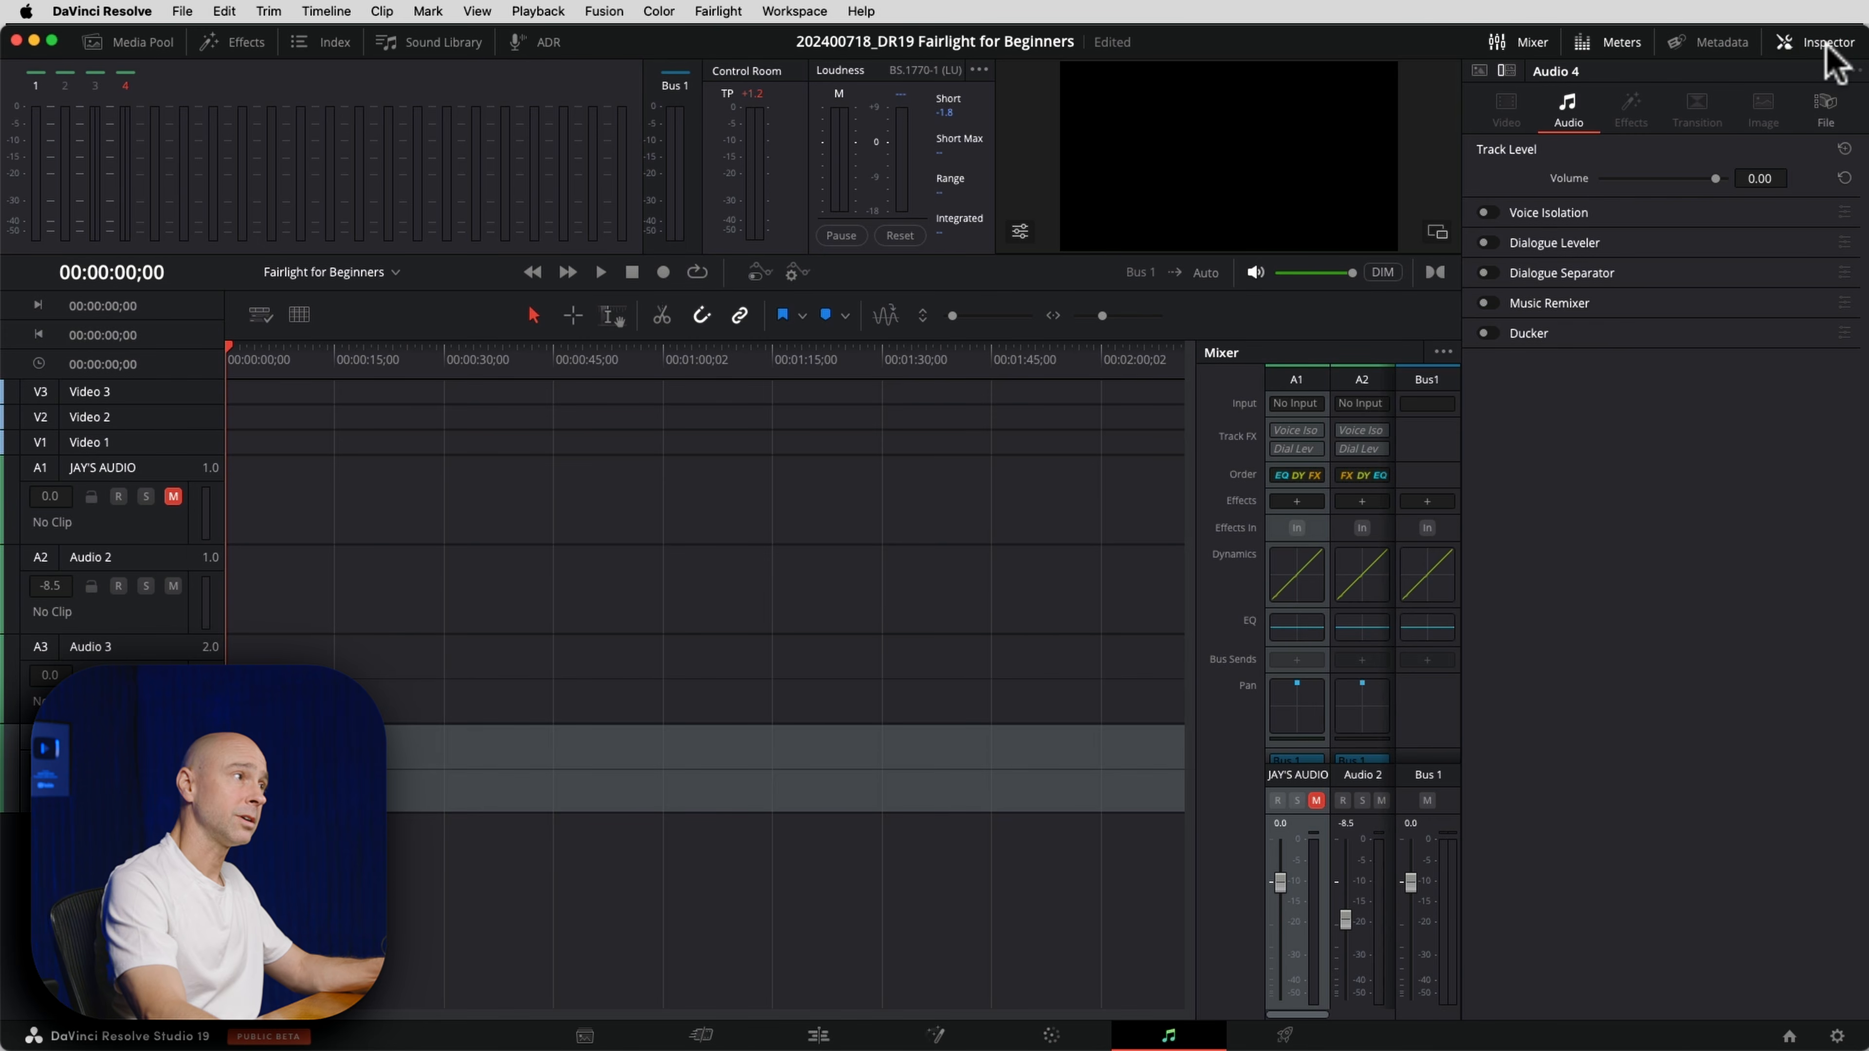
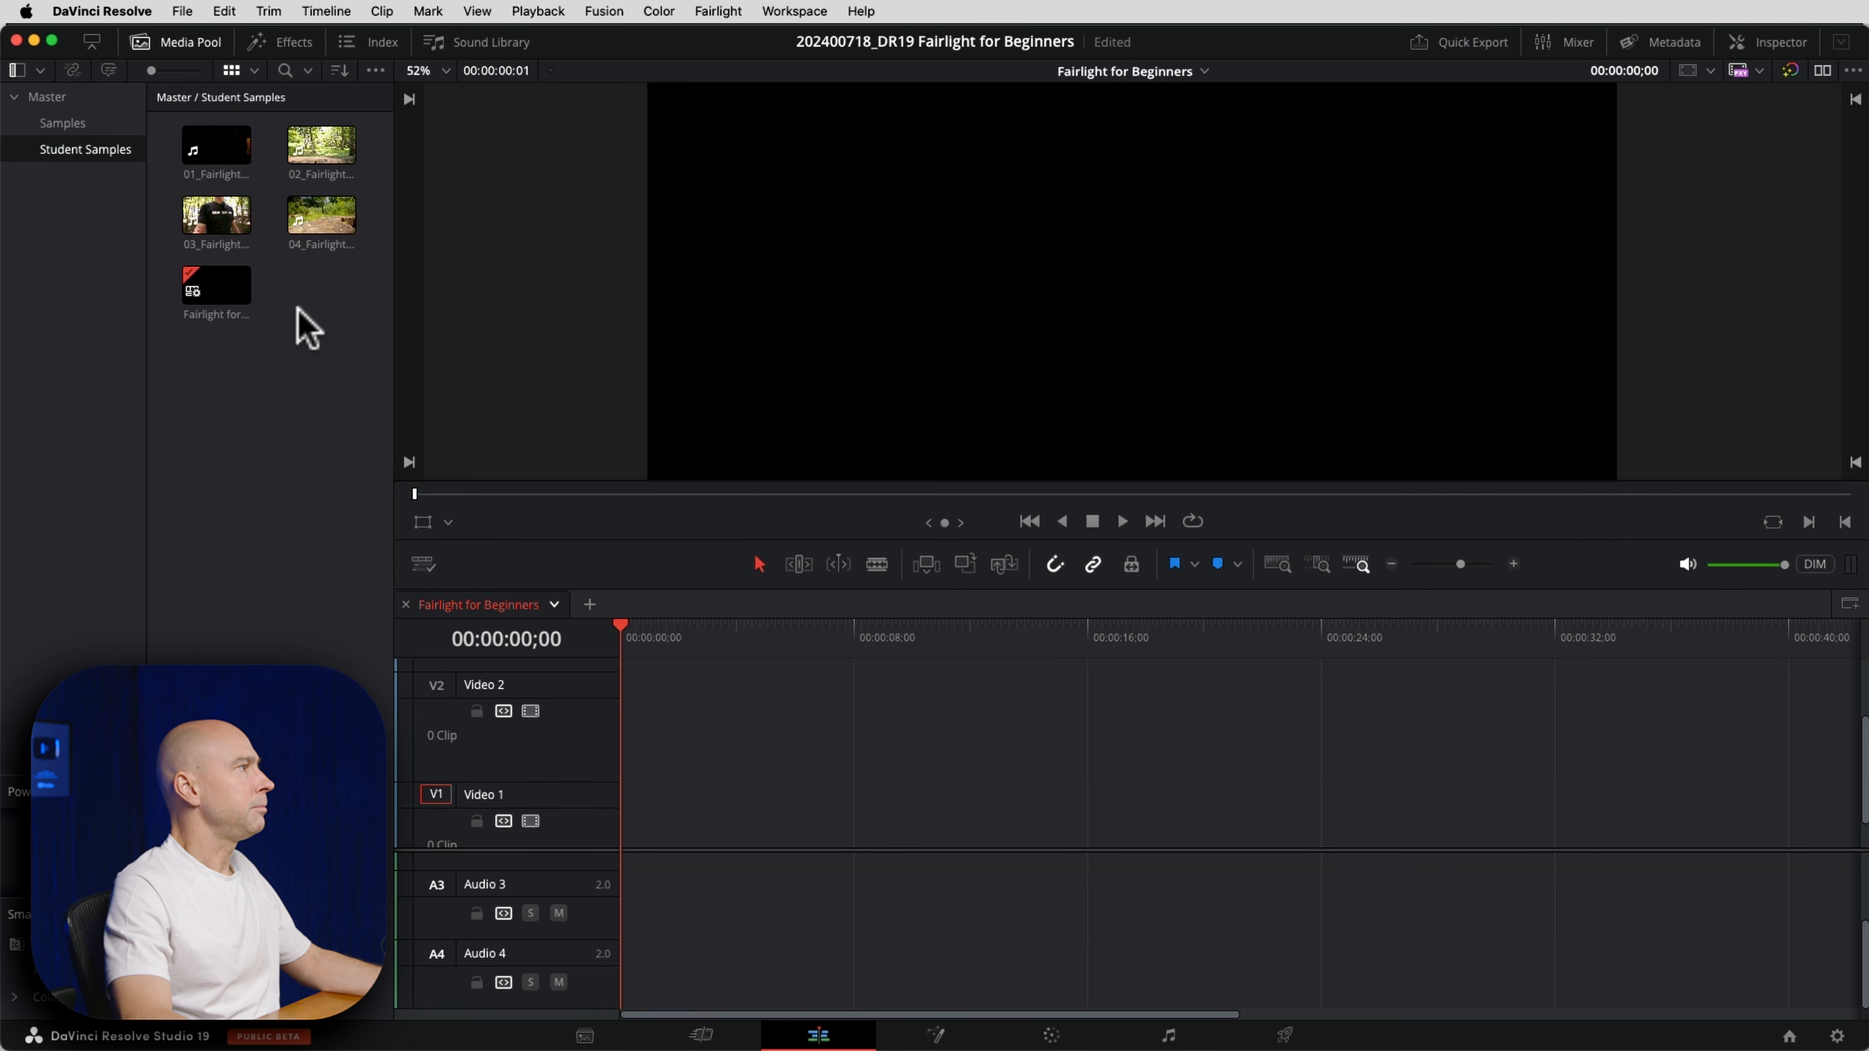
Add the four Student Samples clips, 01 to 04, to tracks V1 and A1 on the Edit page, and return to the Fairlight page.
left_click_drag(216, 144, 624, 816)
scroll(757, 736, "down", 2)
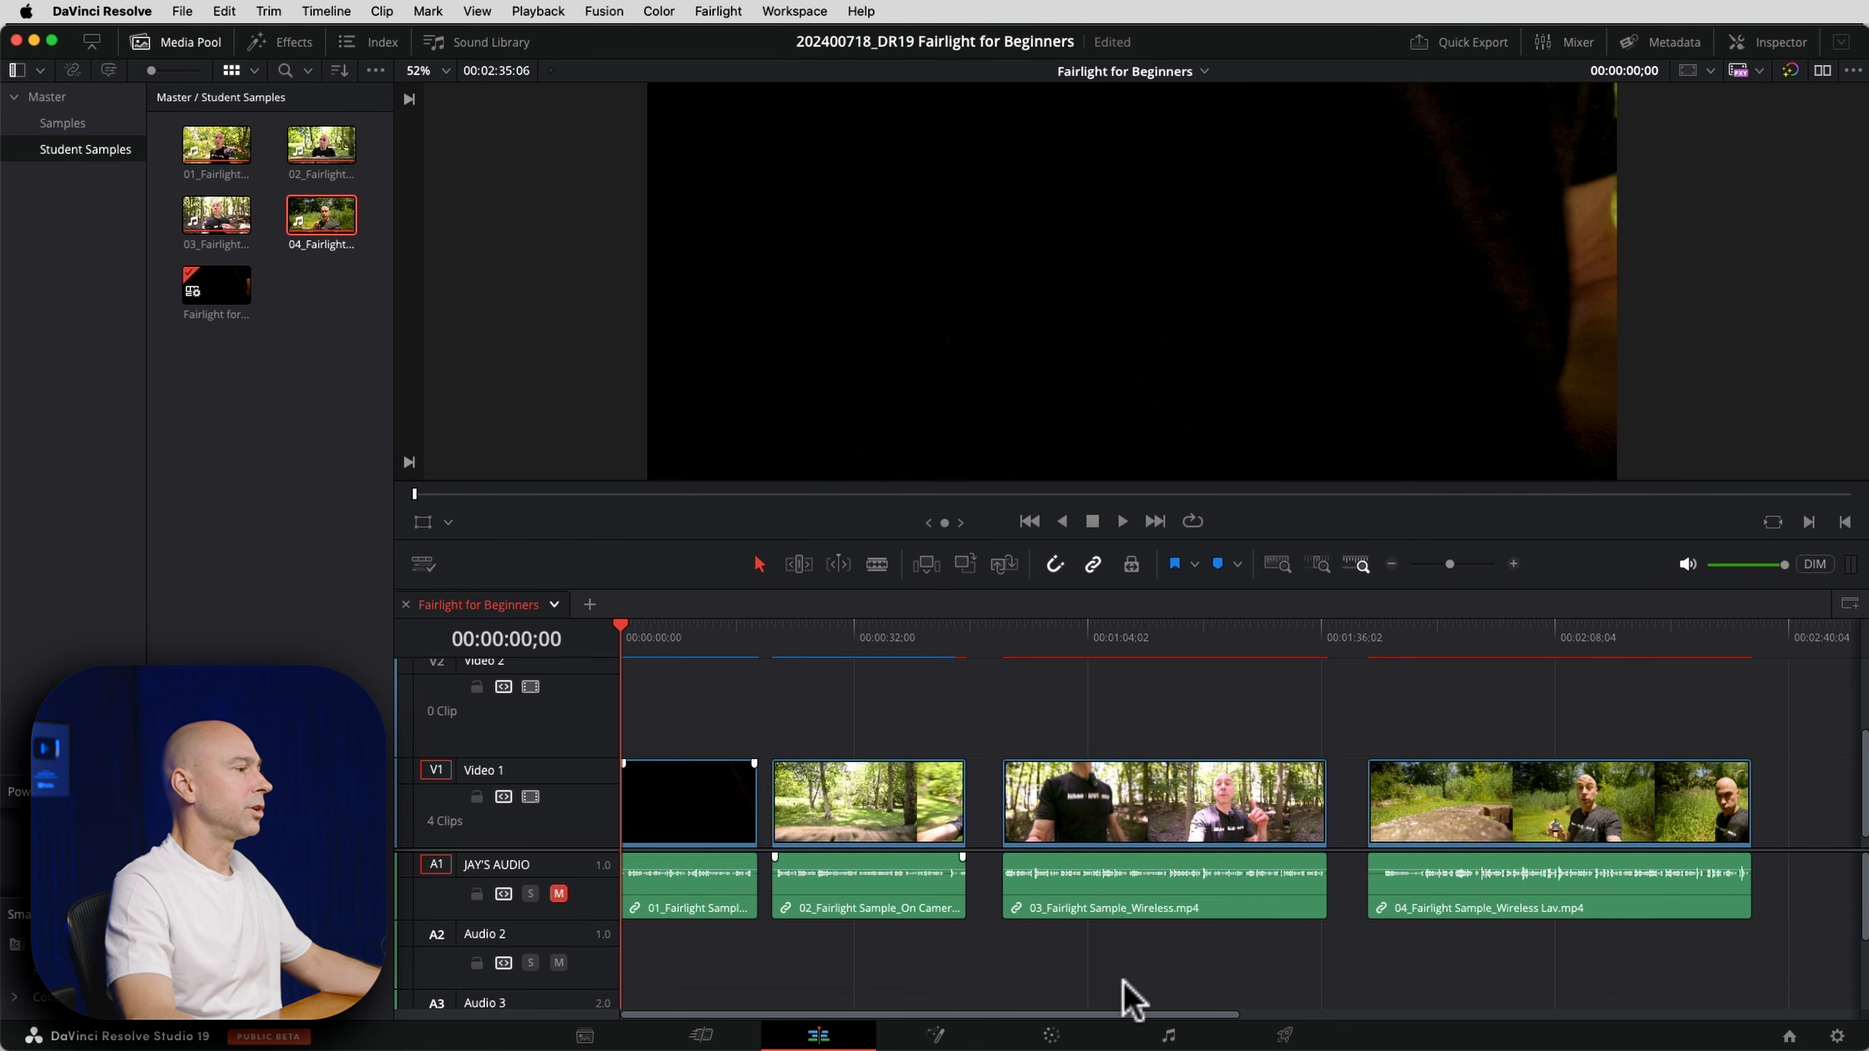
left_click(1170, 1035)
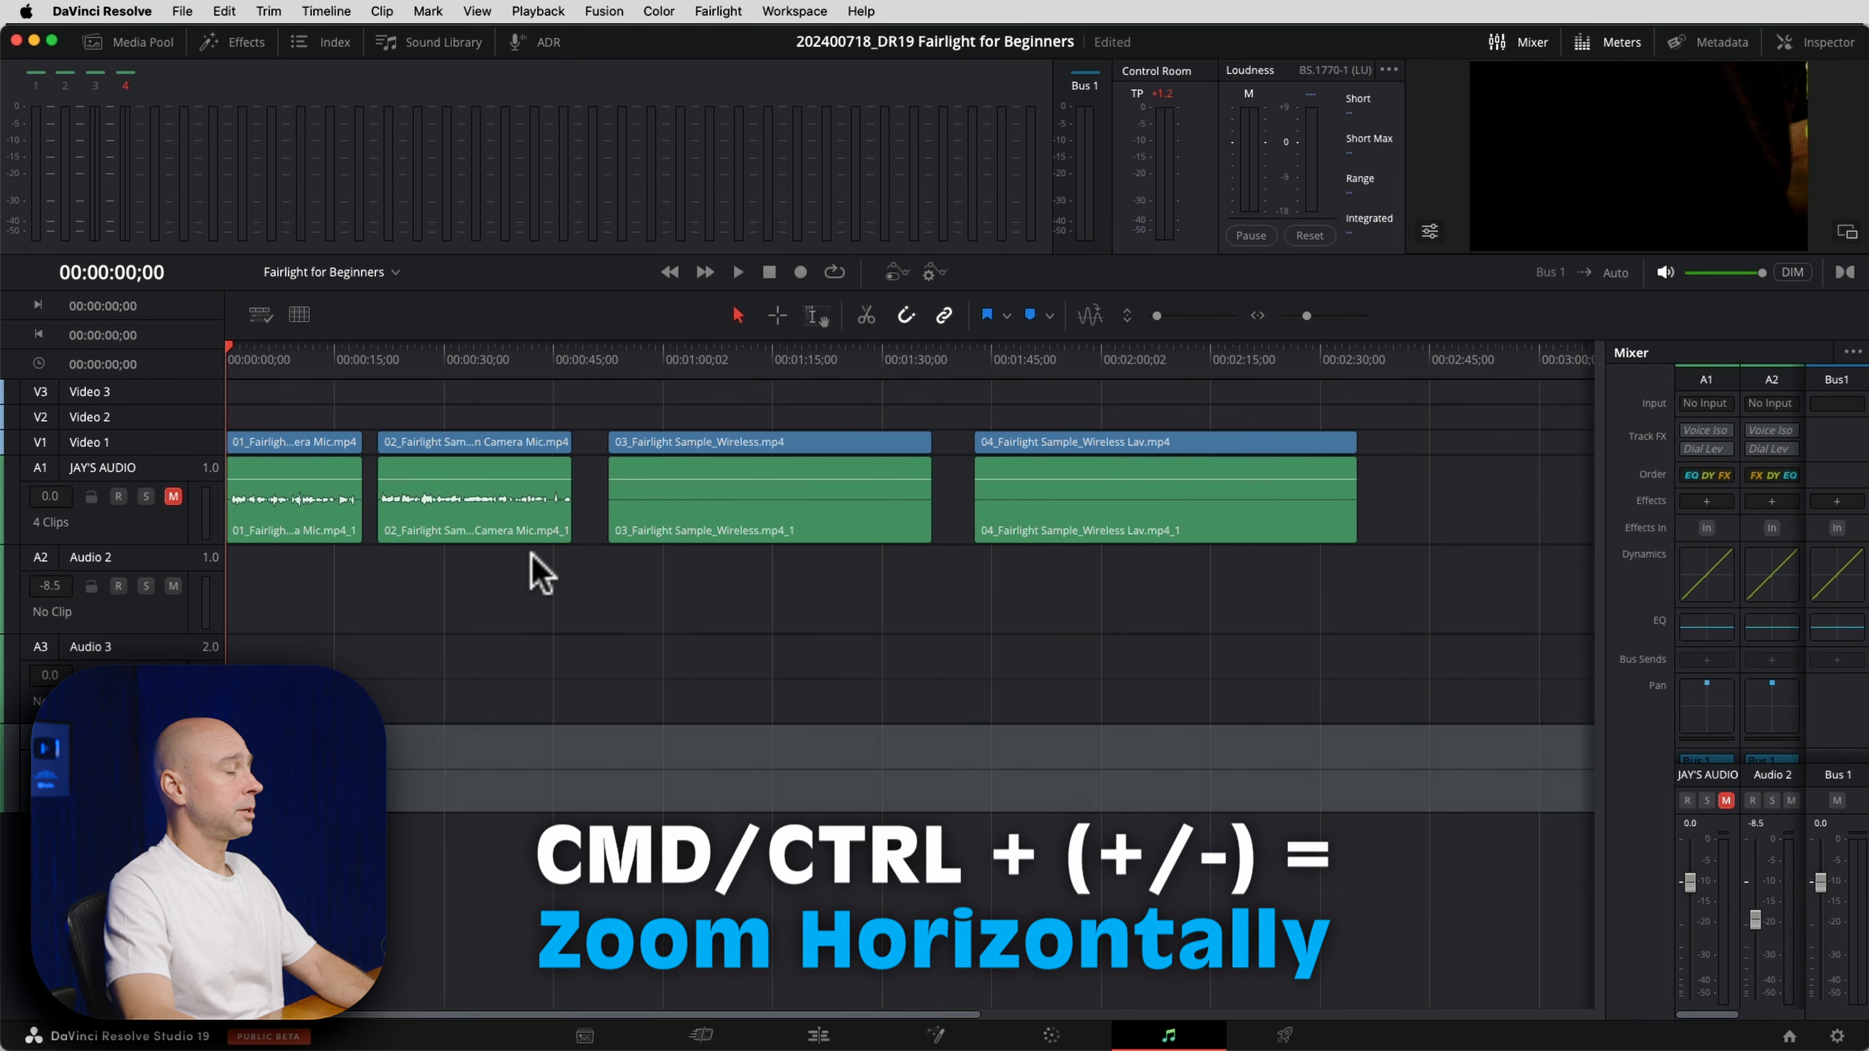
Zoom the Fairlight timeline horizontally in and out, ending zoomed in on the first two clips.
key("super+equal")
key("super+equal")
key("super+equal")
key("super+minus")
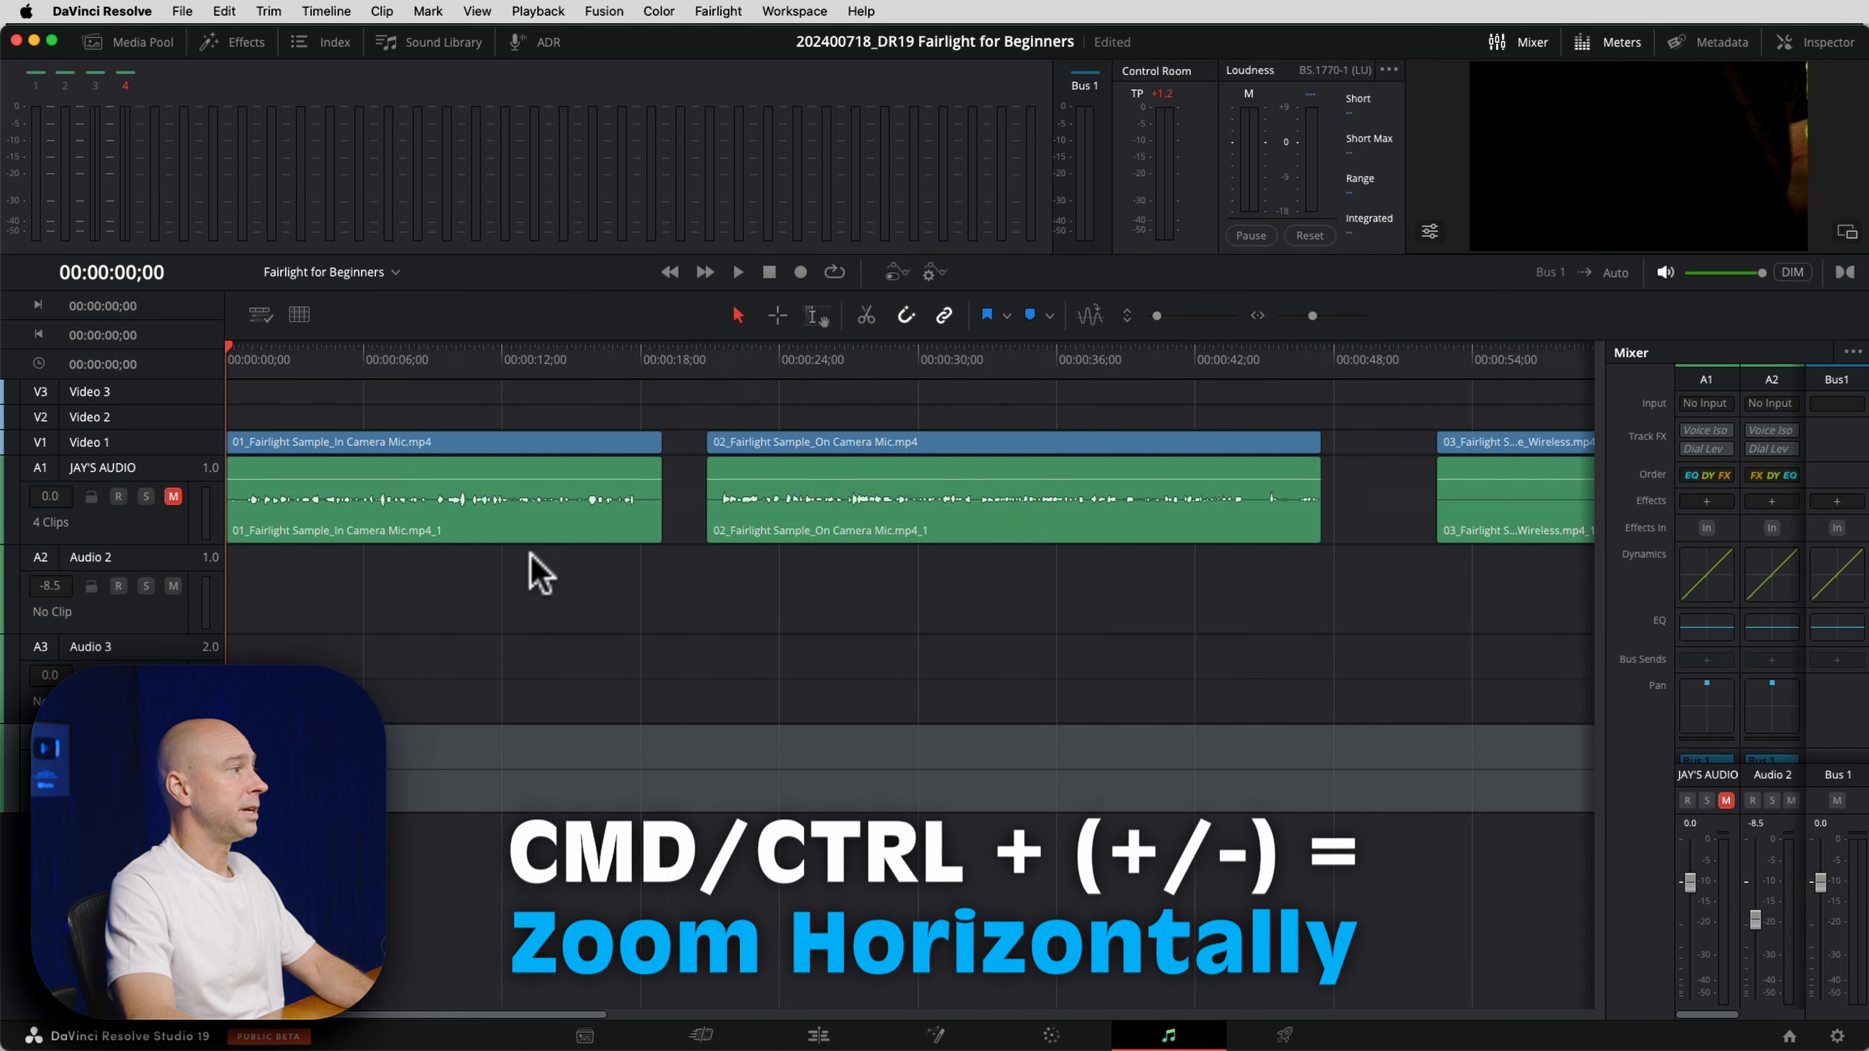
key("super+minus")
key("super+equal")
key("super+minus")
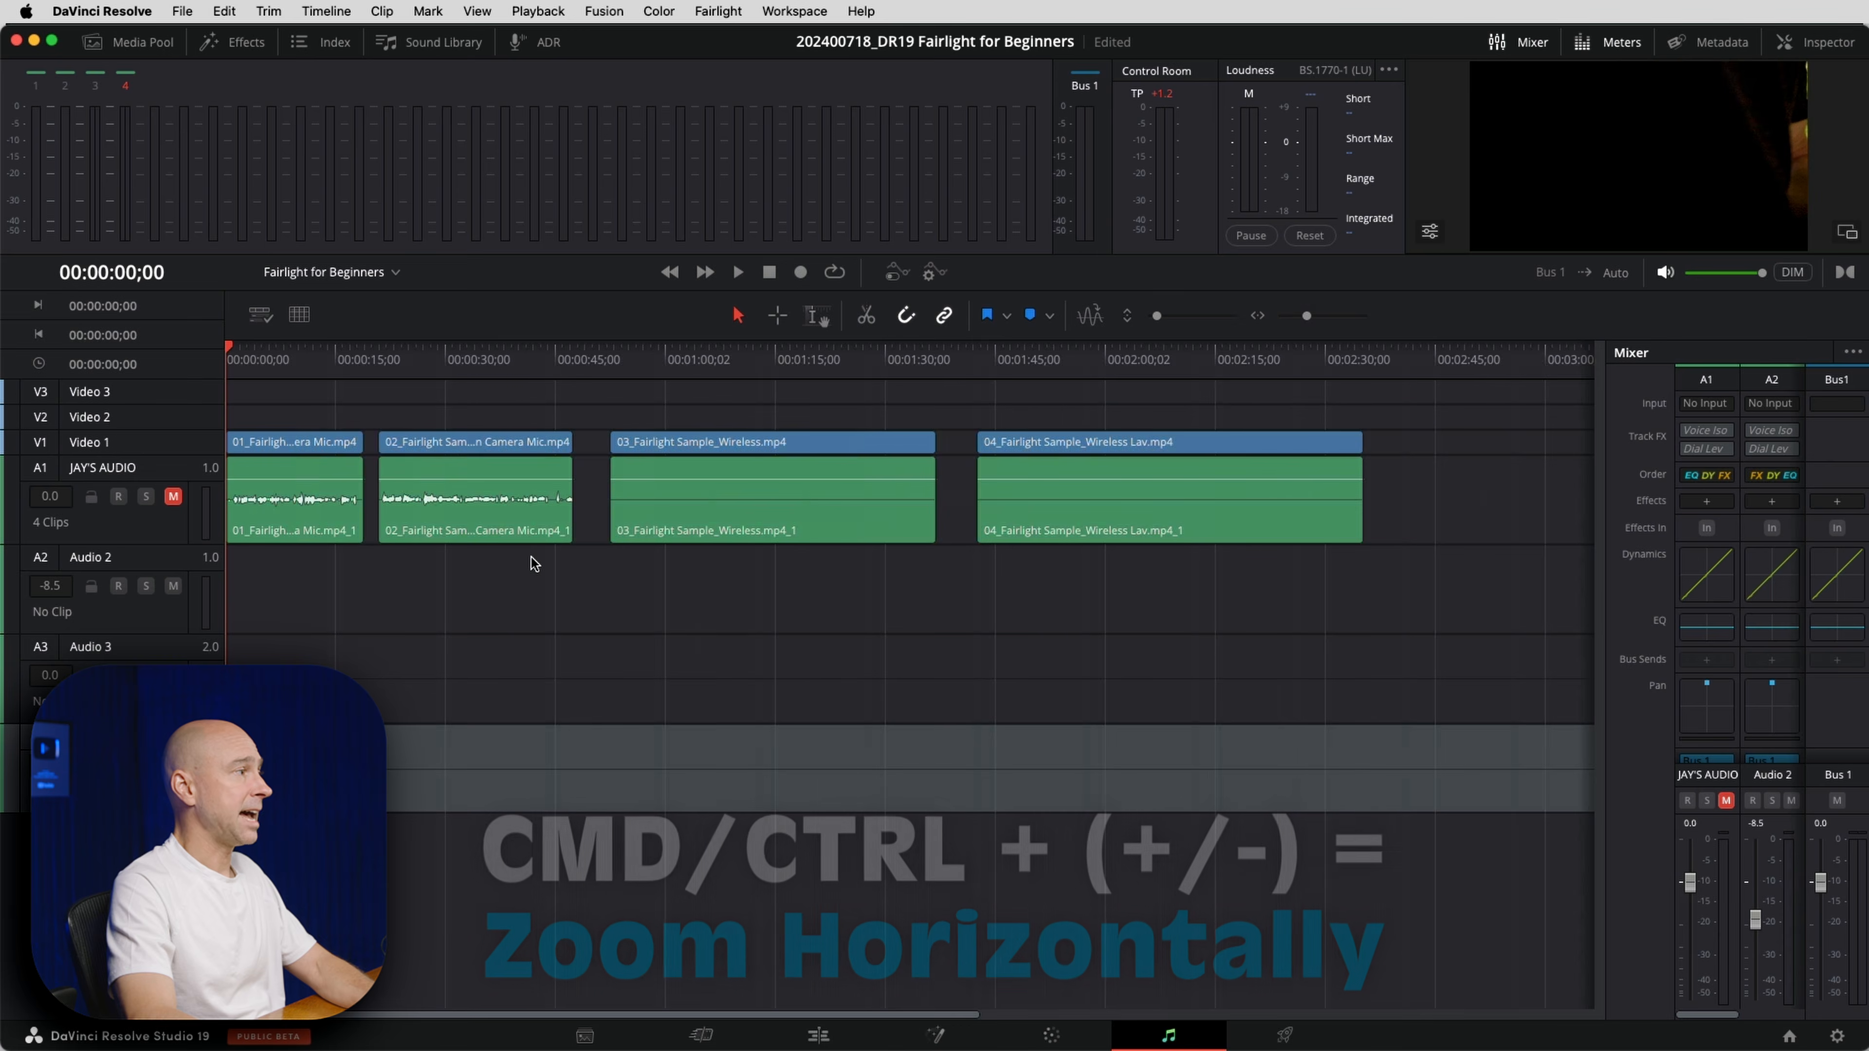
key("super+equal")
key("super+equal")
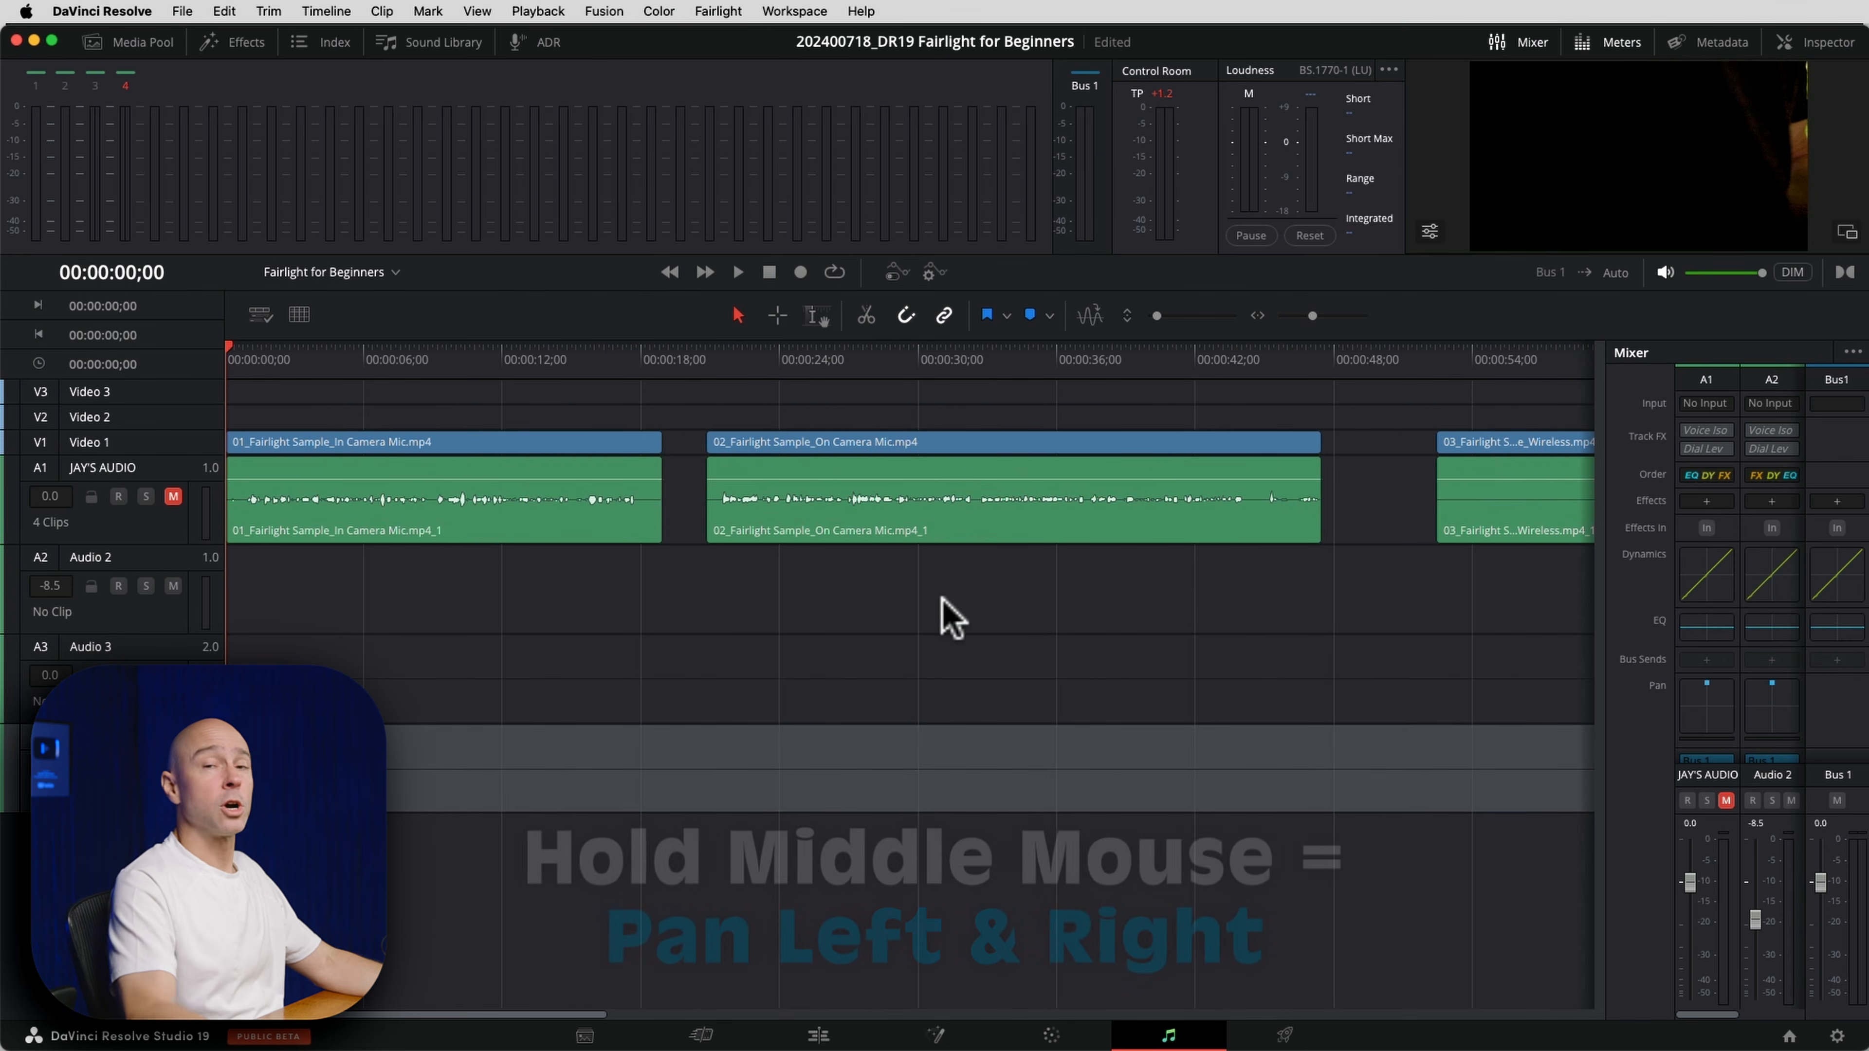
Pan the timeline toward the 03_Fairlight Sample_Wireless clip, and zoom the tracks vertically in and out, ending with shorter tracks.
left_click_drag(942, 588, 739, 640)
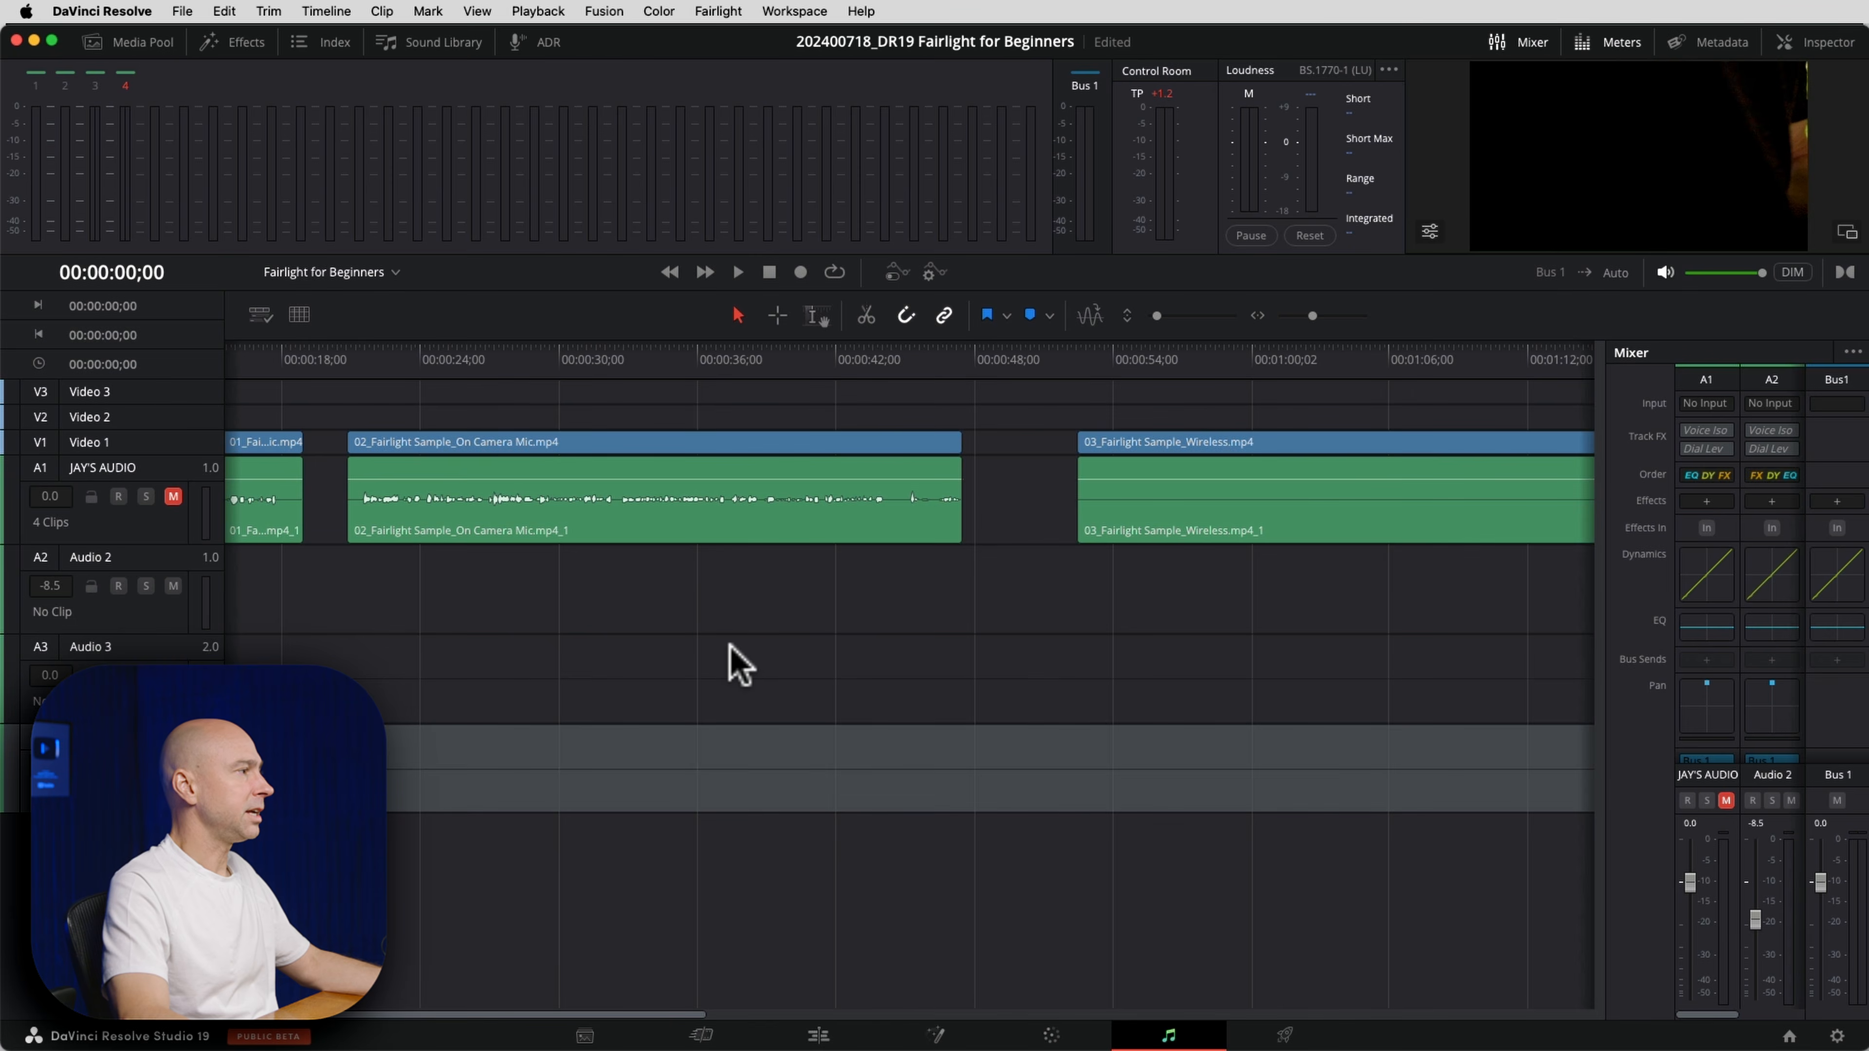
scroll(730, 655, "up", 10)
scroll(730, 655, "down", 8)
scroll(730, 655, "up", 6)
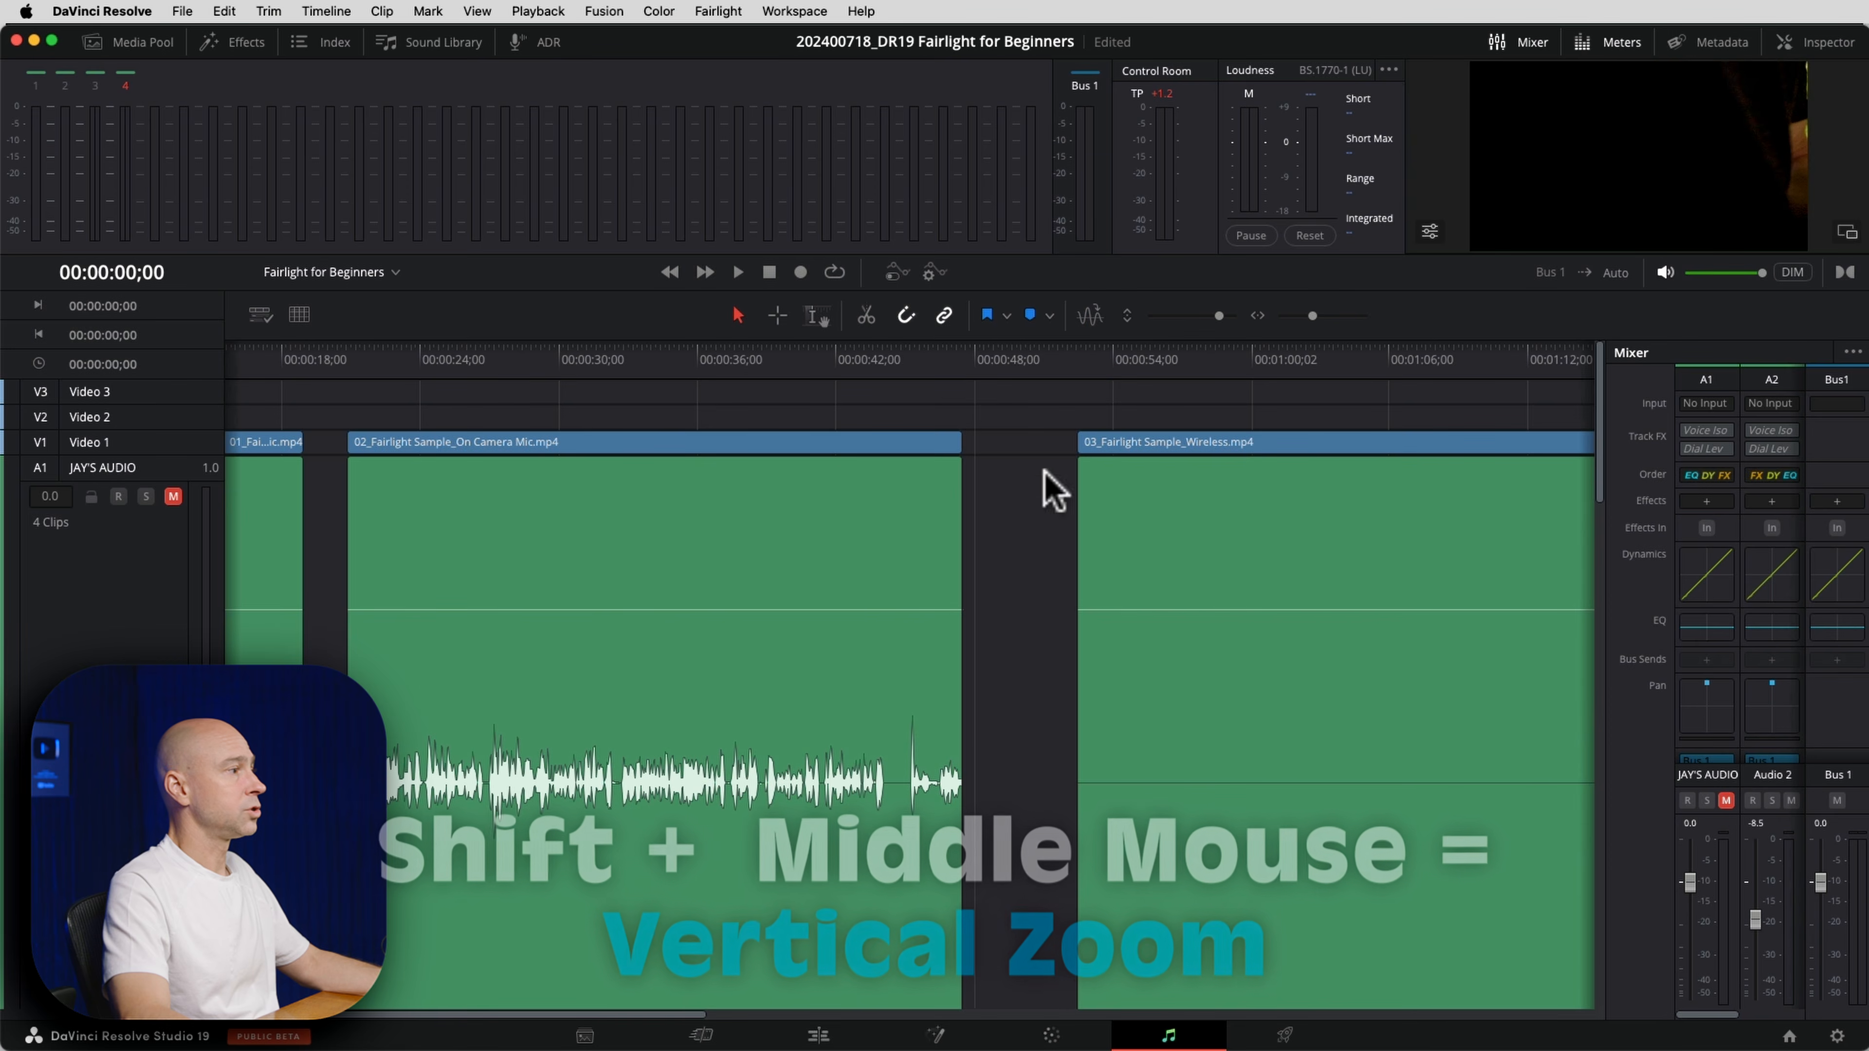
scroll(784, 826, "down", 8)
scroll(735, 653, "up", 10)
scroll(735, 655, "down", 8)
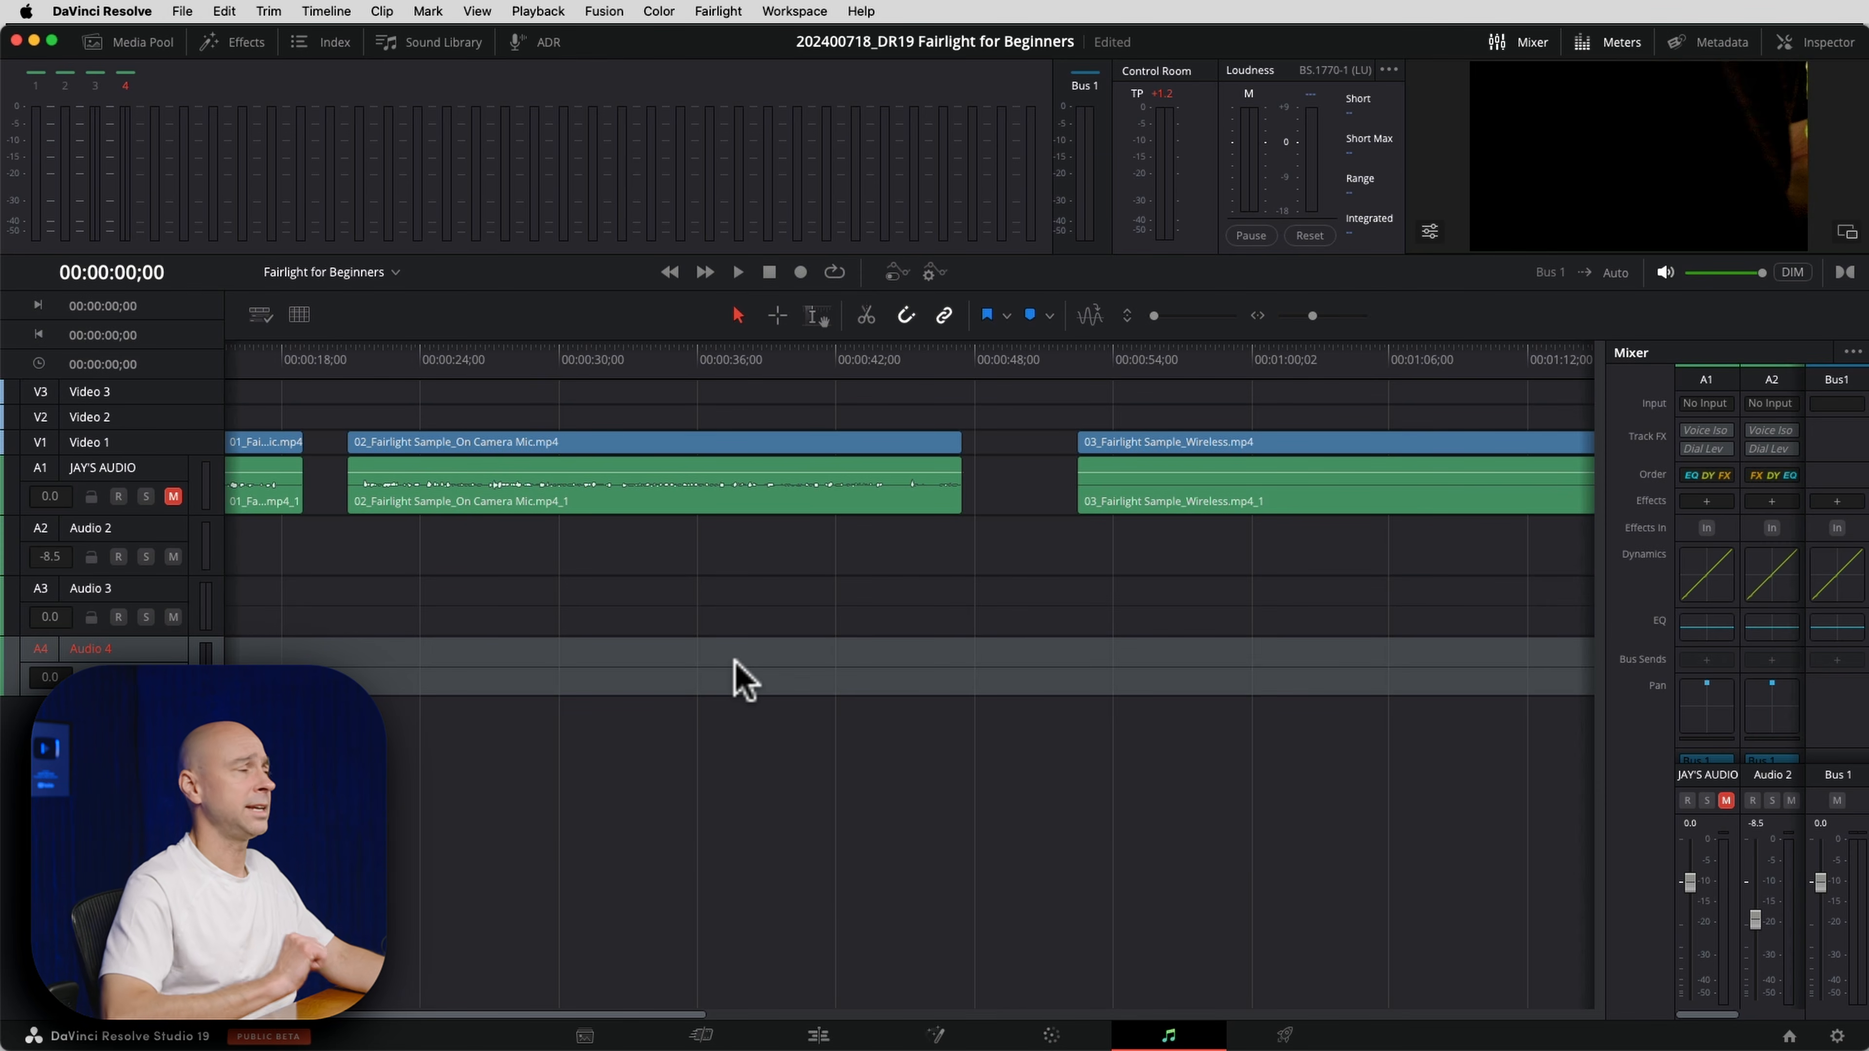
Pan the timeline forward and back, and zoom horizontally into the first clip and out to view all four clips.
scroll(735, 660, "right", 3)
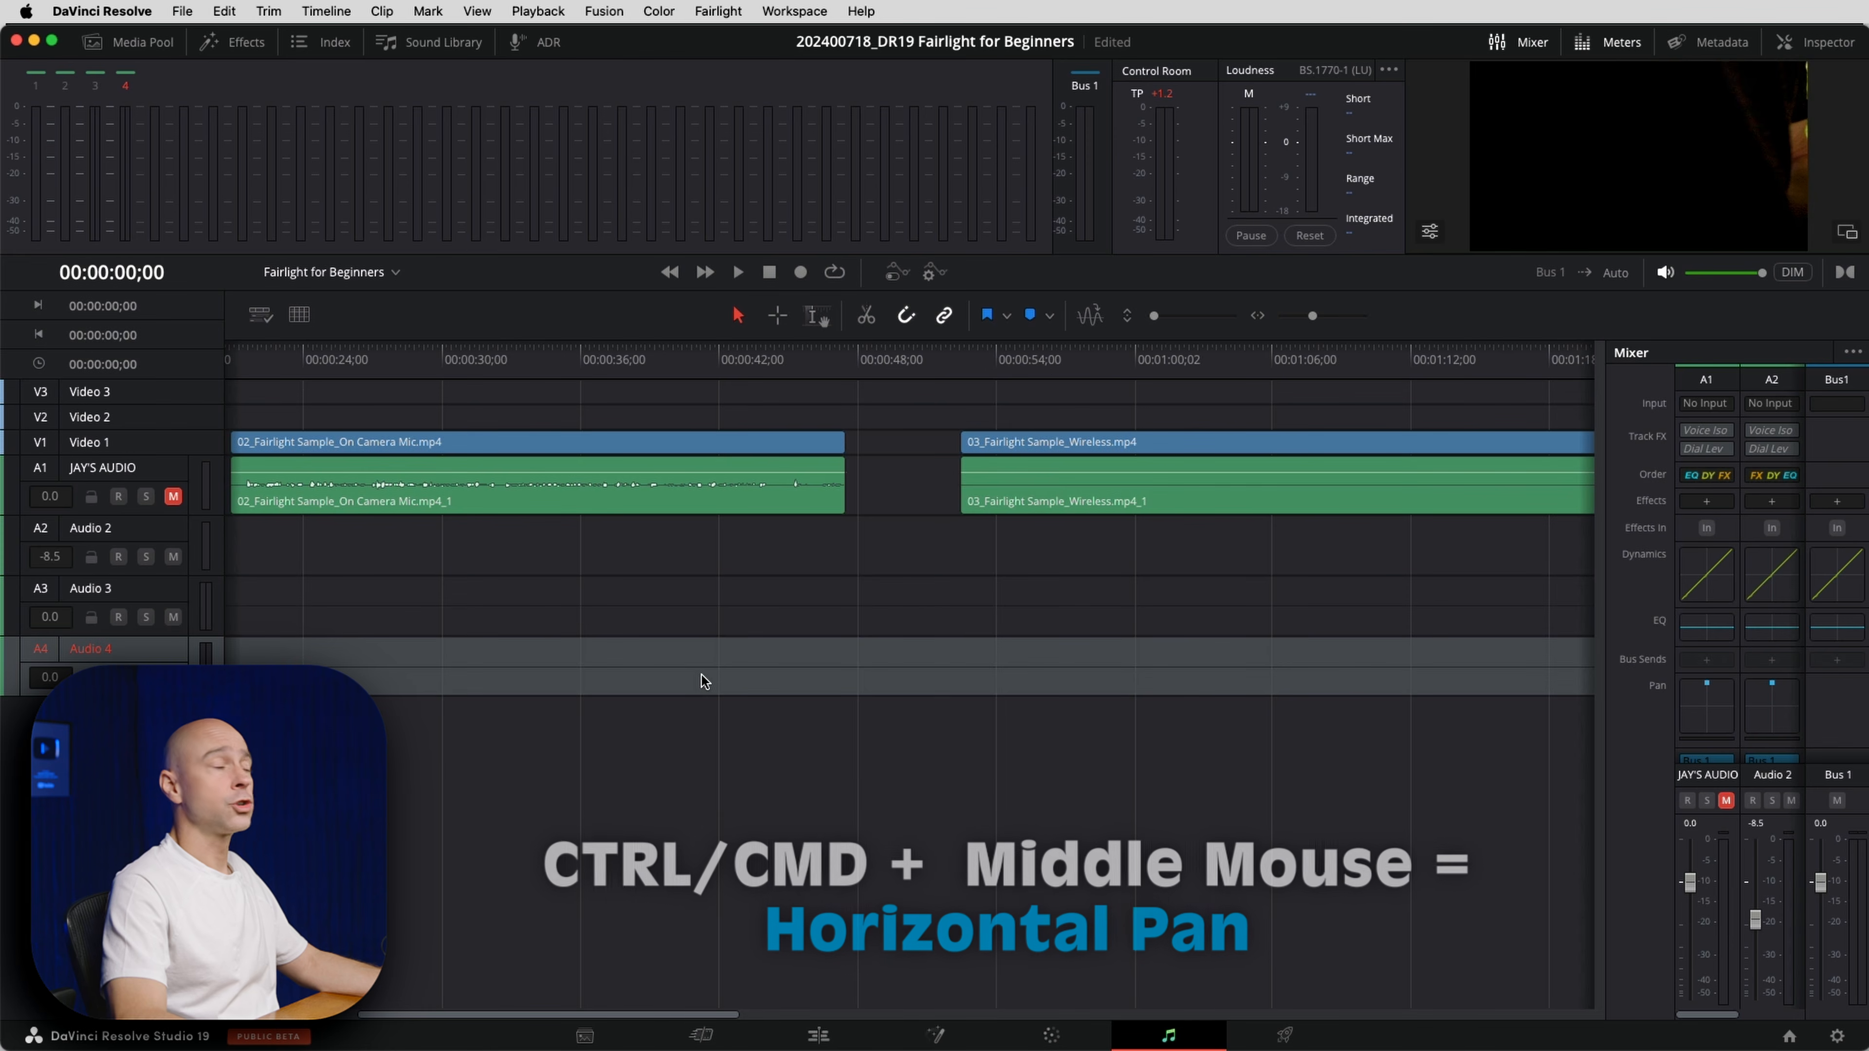
scroll(693, 664, "right", 5)
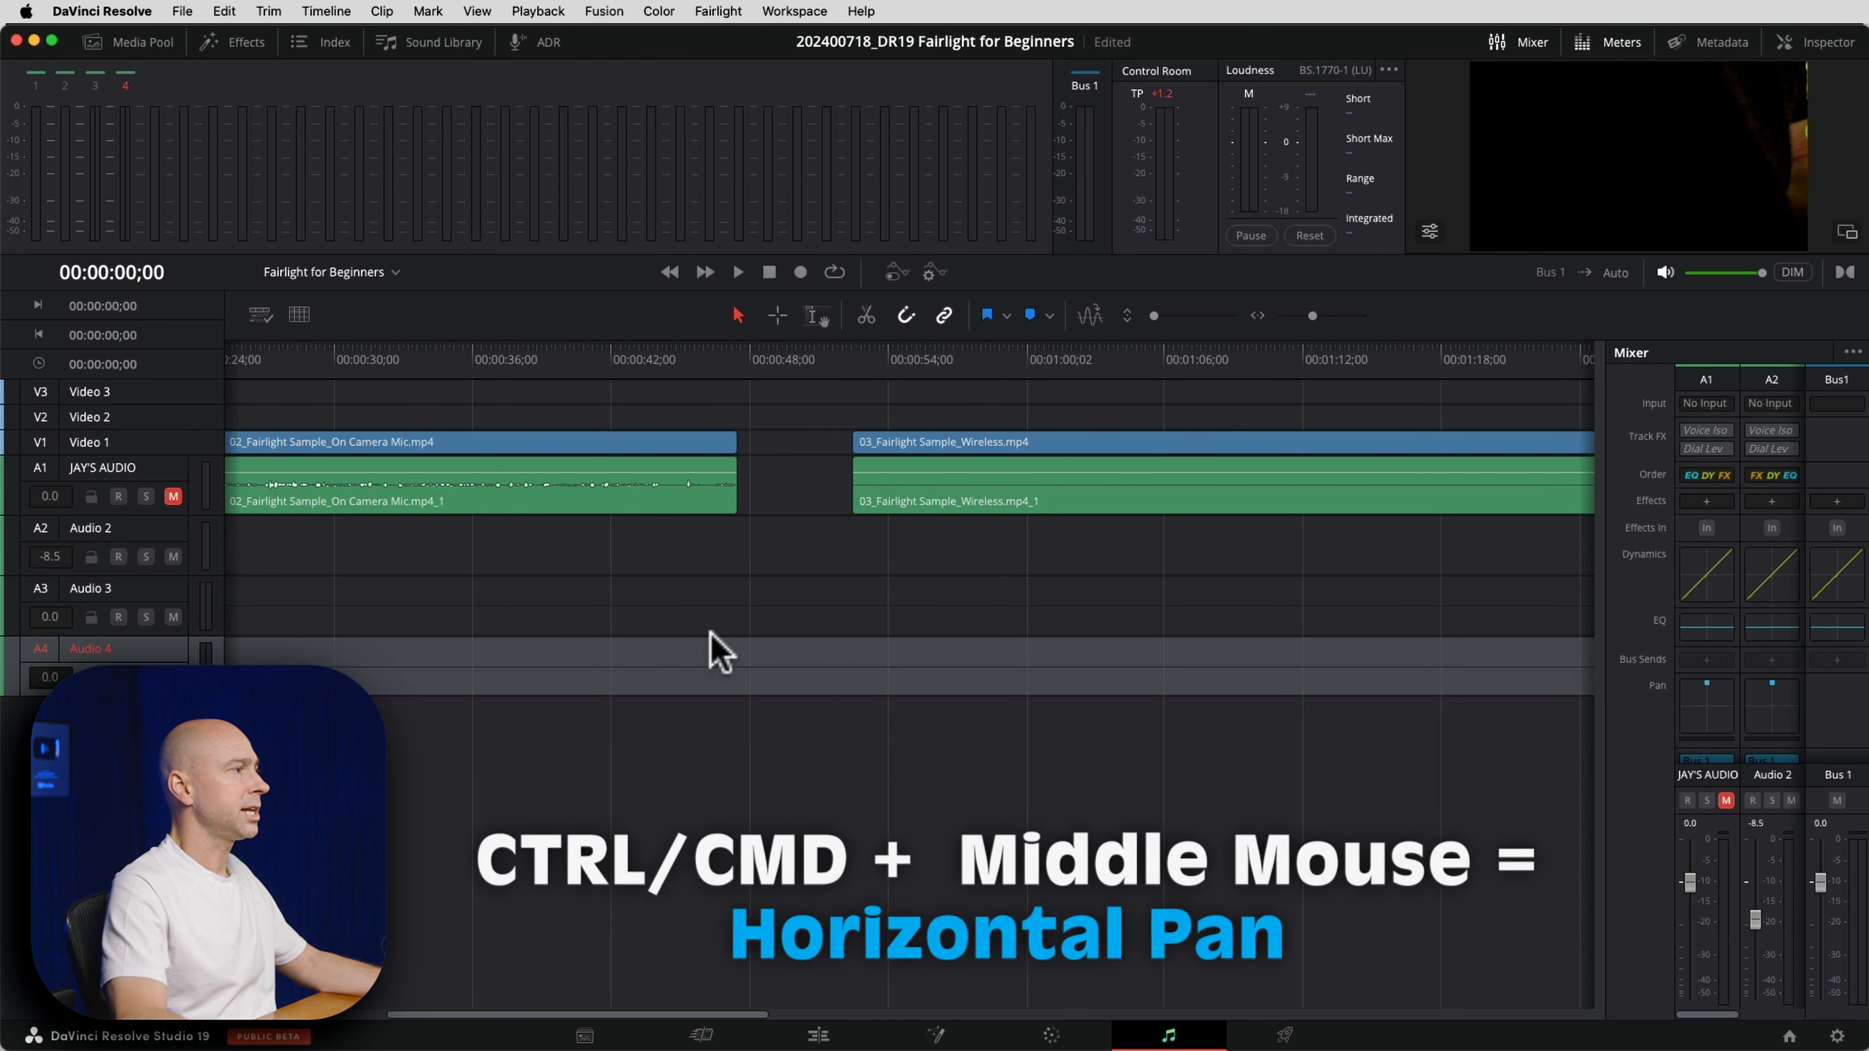
left_click_drag(710, 632, 1097, 625)
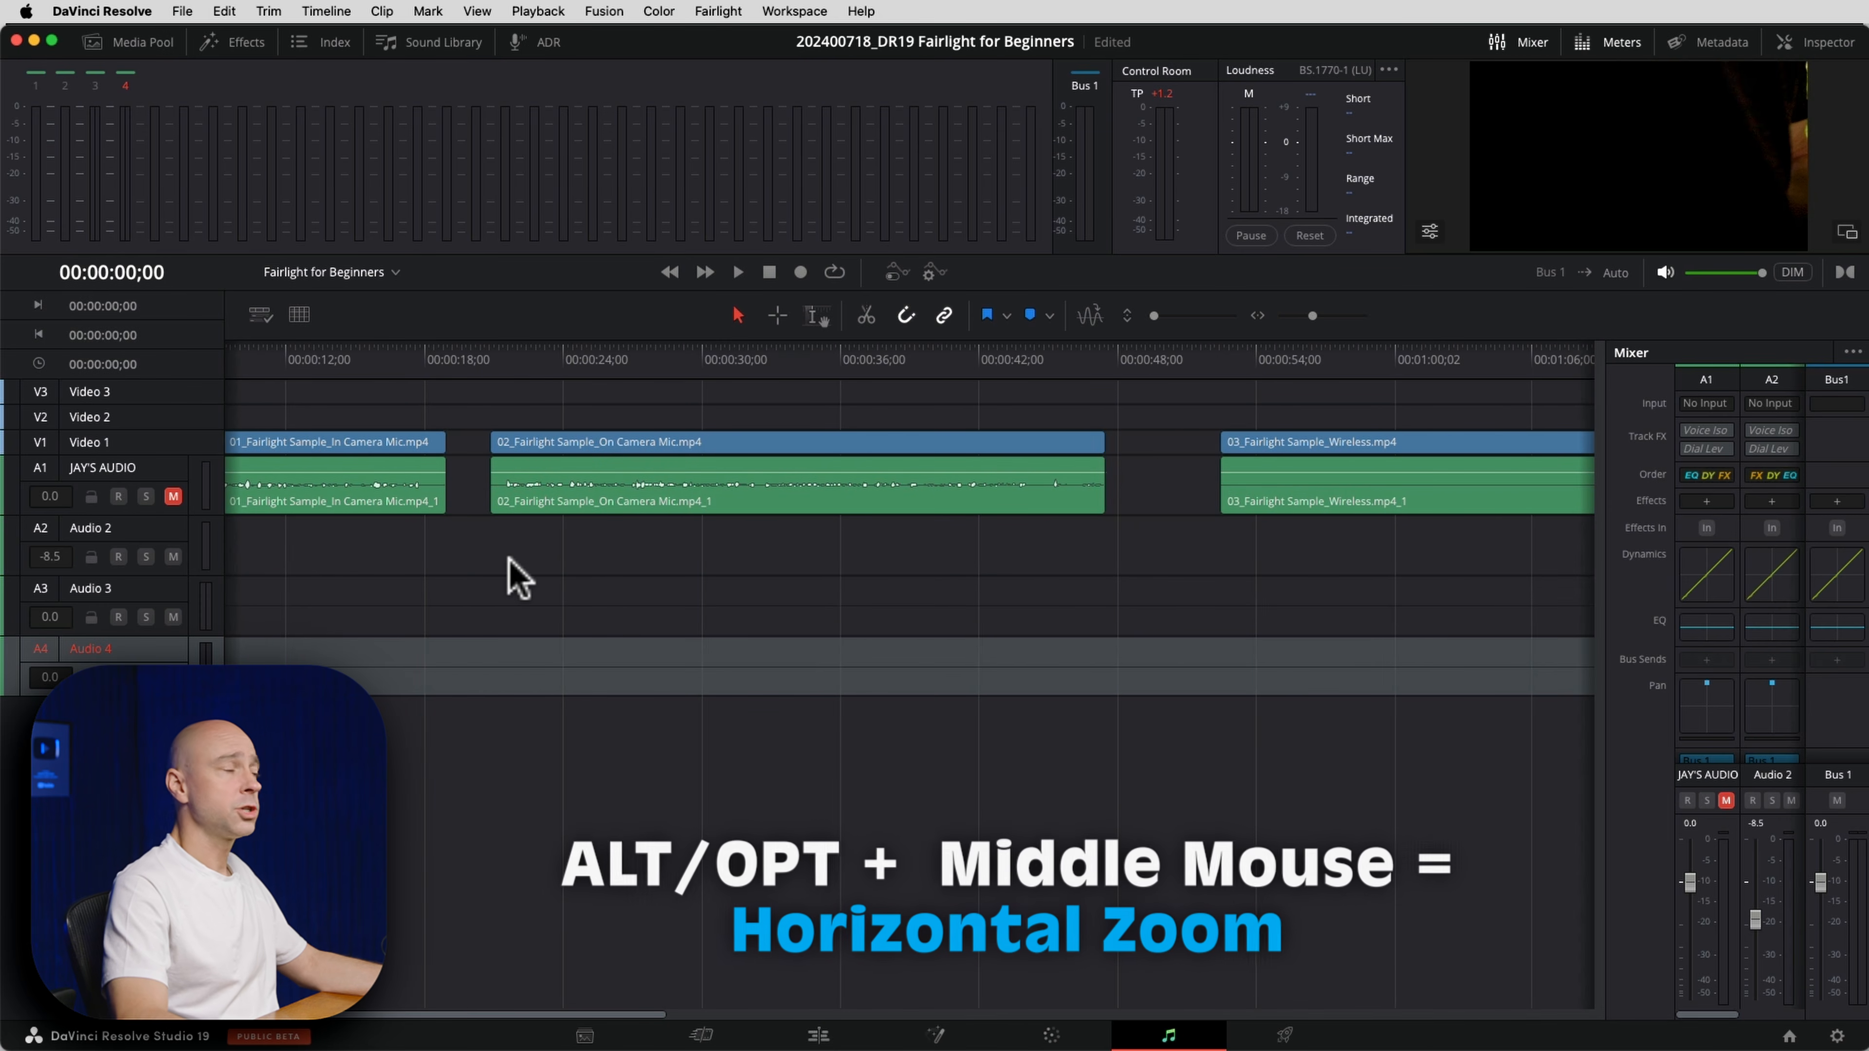
scroll(571, 488, "up", 2)
scroll(581, 508, "up", 5)
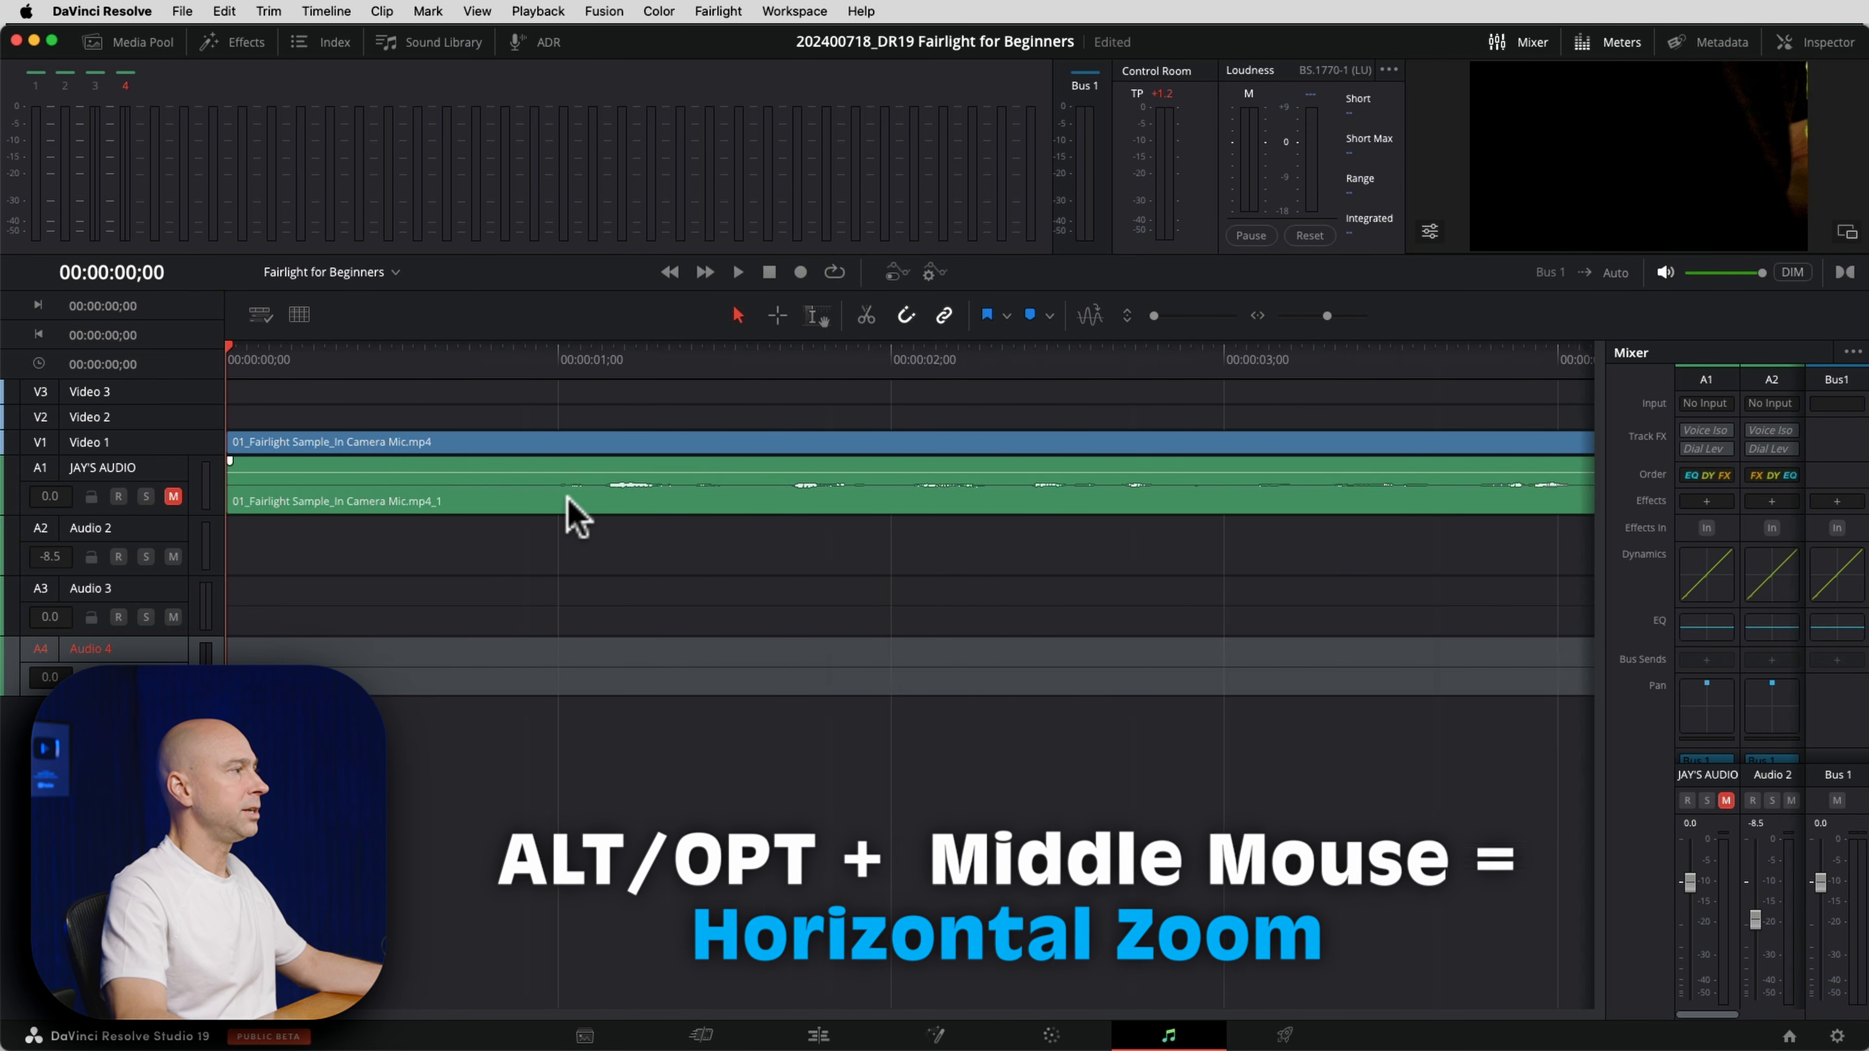
scroll(571, 509, "down", 3)
scroll(571, 507, "down", 8)
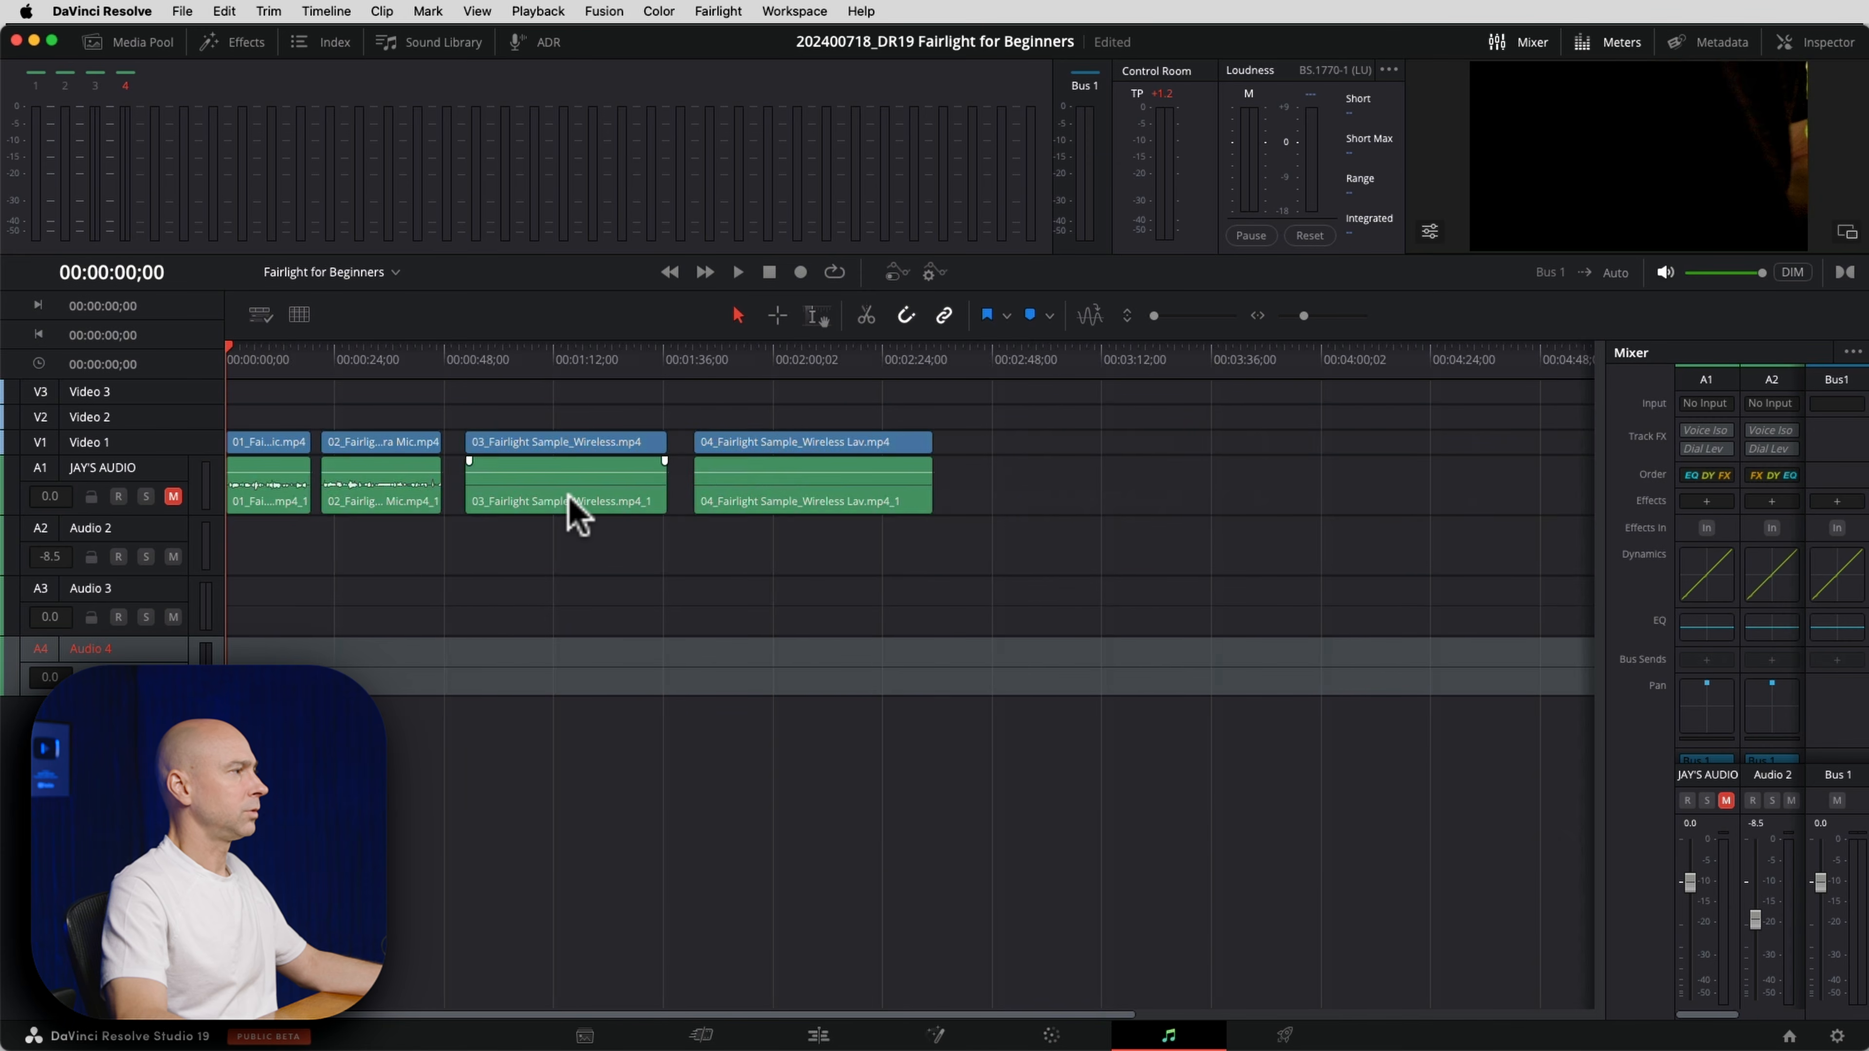
scroll(571, 509, "up", 3)
Deselect track A4, and use the Selection tool to select the 03_Fairlight Sample_Wireless clip's audio and video, ending with nothing selected.
left_click(375, 555)
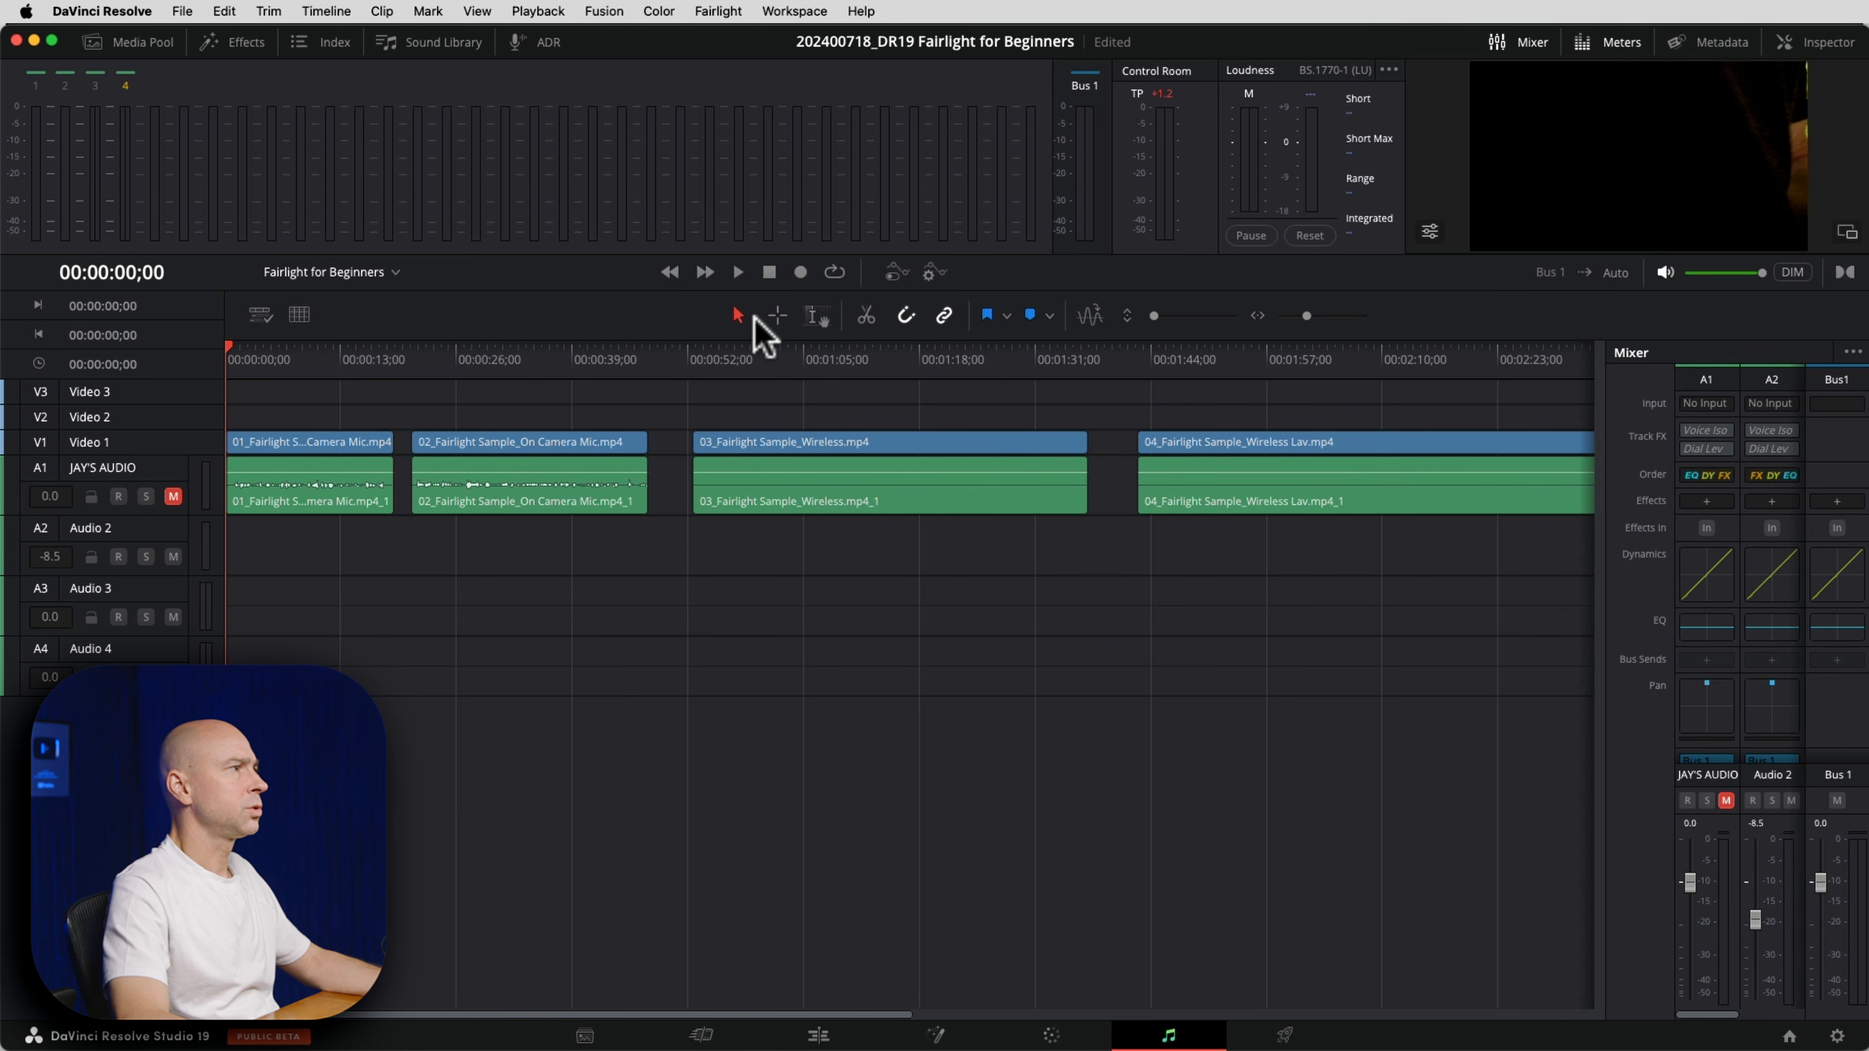
left_click(738, 318)
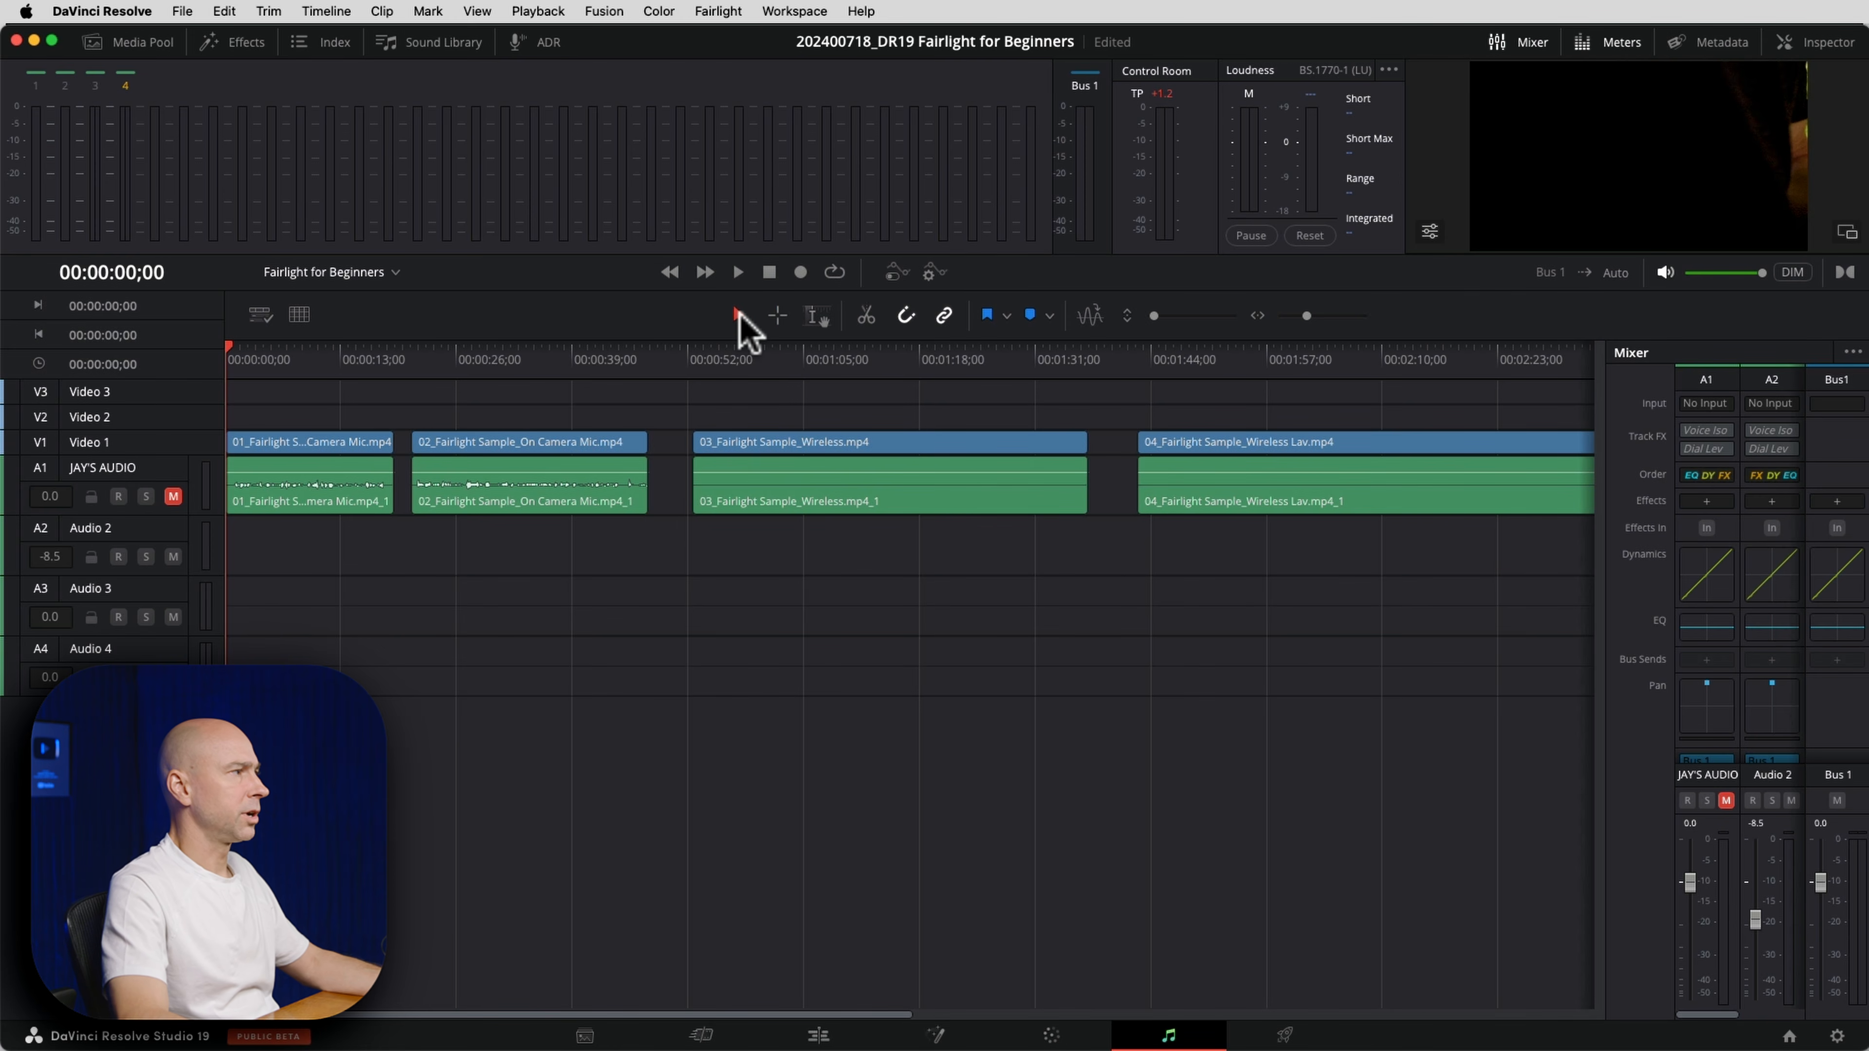
left_click(801, 463)
left_click(805, 488)
left_click(906, 443)
left_click(888, 524)
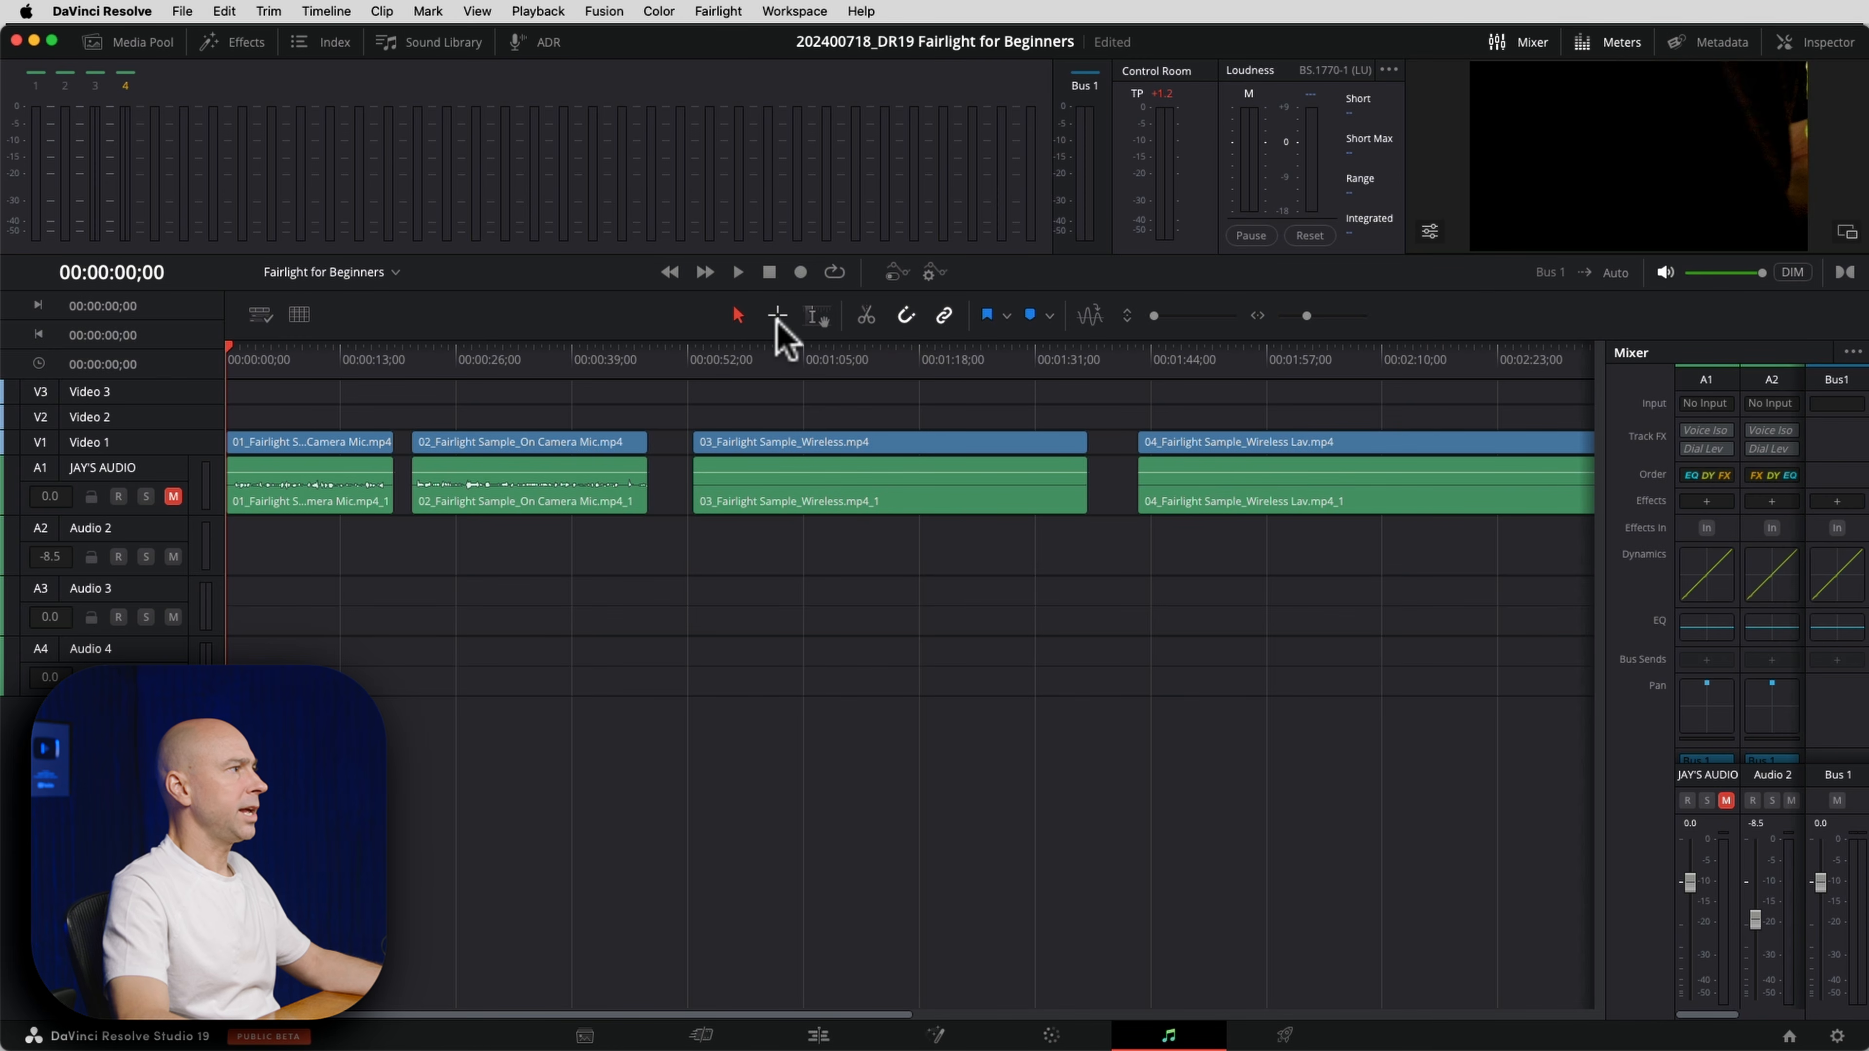
With the Range Selection tool, mark two successive ranges of about 18 seconds in the 03 Wireless clip and one of about 5 seconds in clip 02.
left_click(777, 316)
left_click_drag(747, 415, 906, 419)
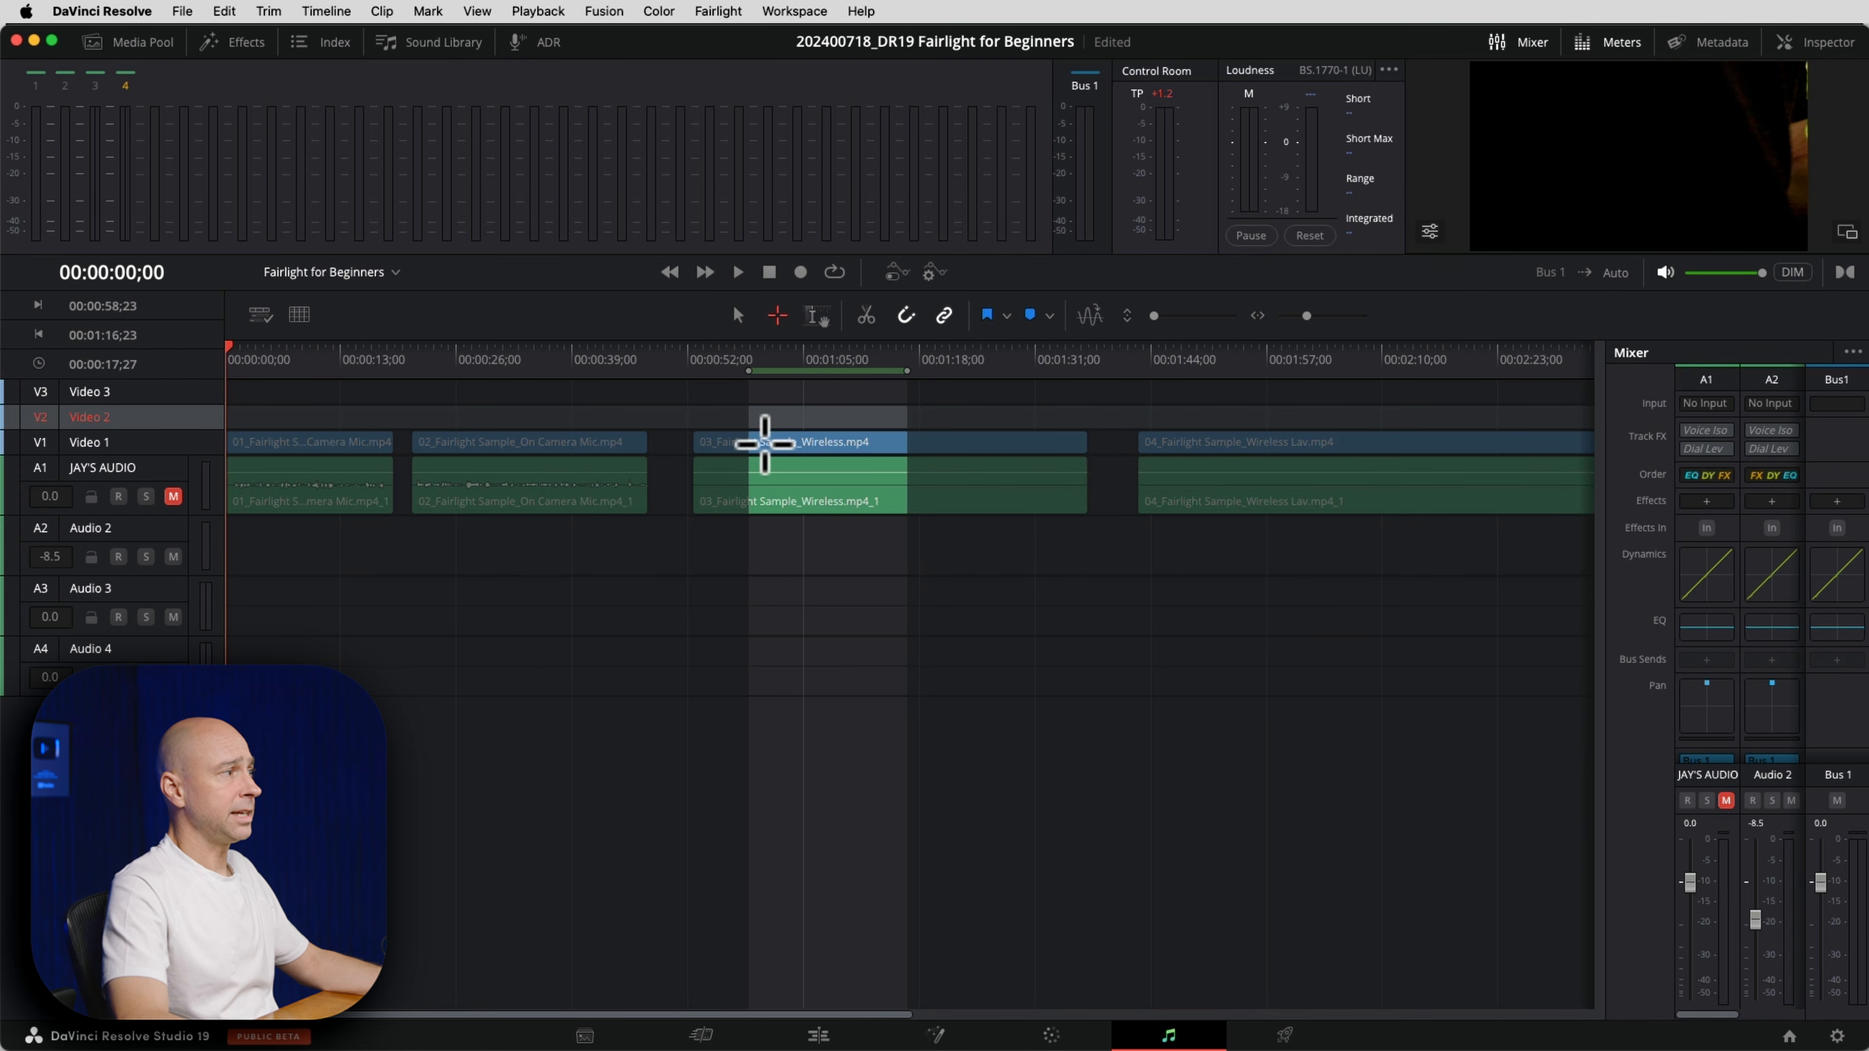
left_click_drag(765, 443, 923, 439)
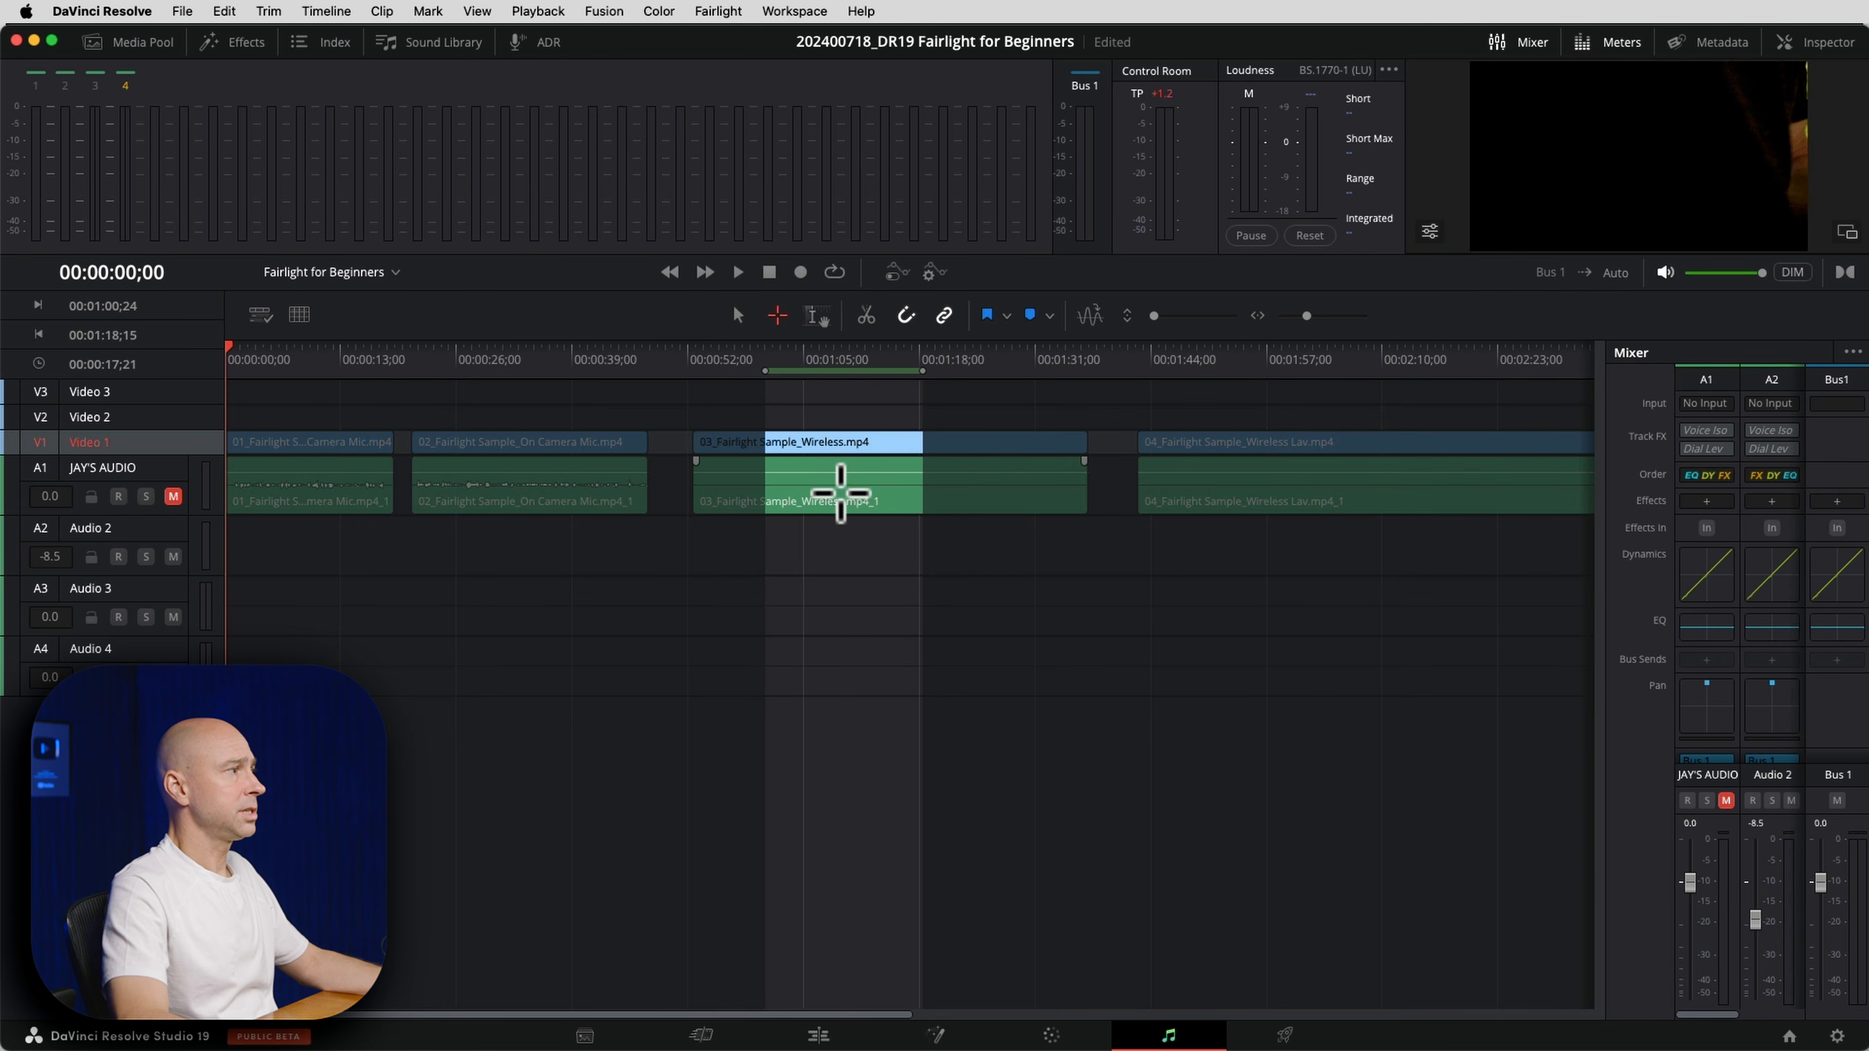
left_click_drag(466, 386, 513, 397)
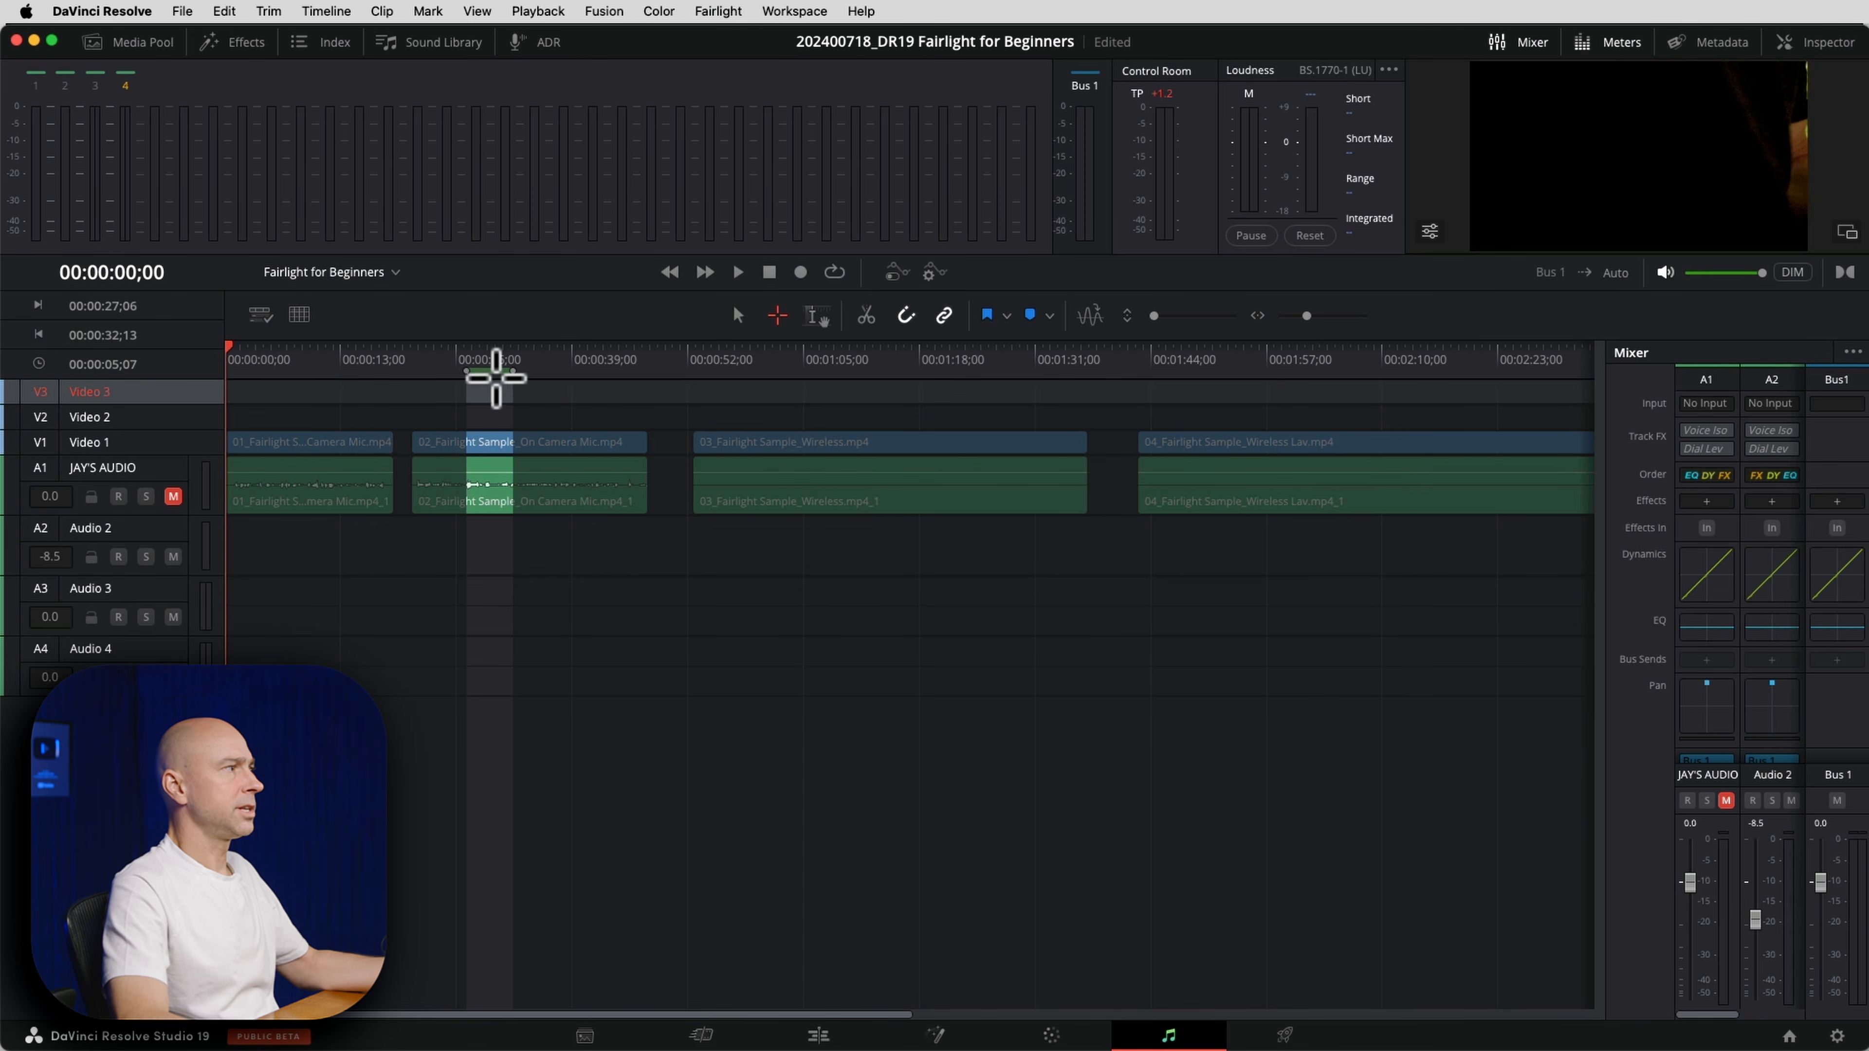
Move the playhead to the start of the marked range in clip 02, enable looping, and play the range in a loop before stopping.
left_click(481, 362)
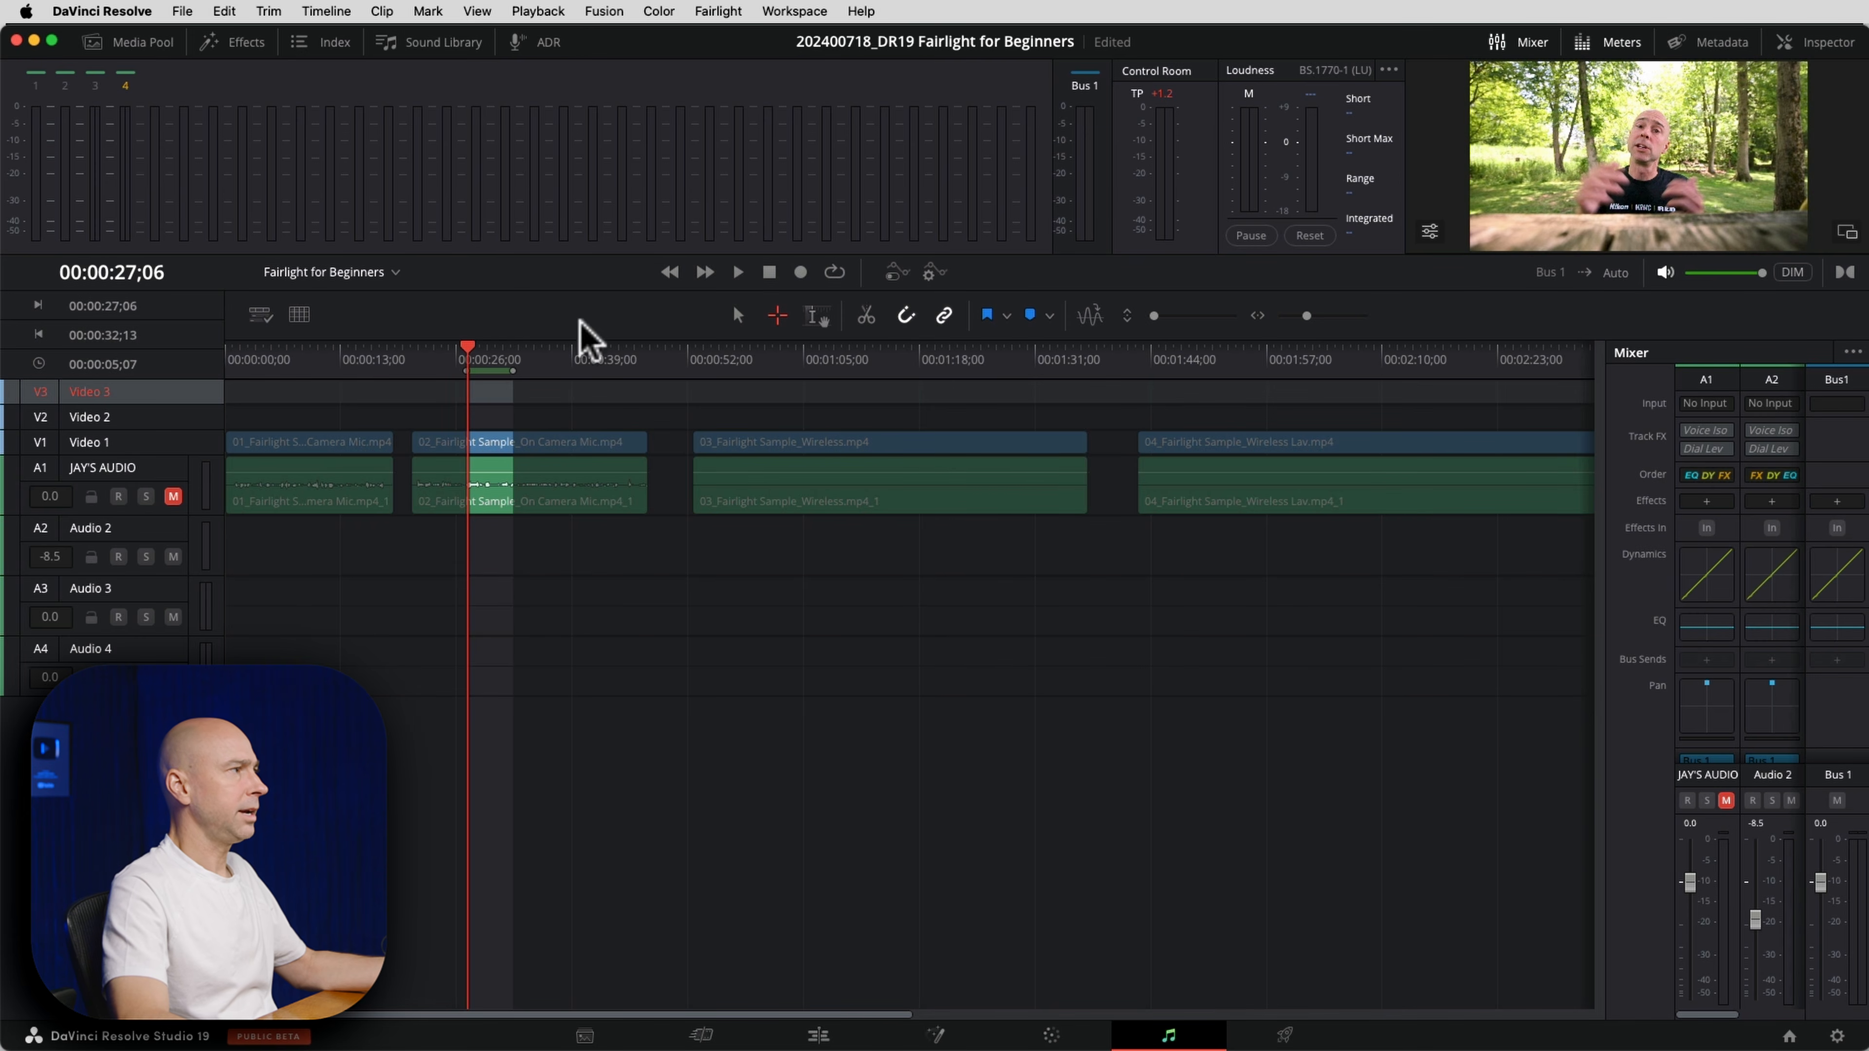
left_click(834, 273)
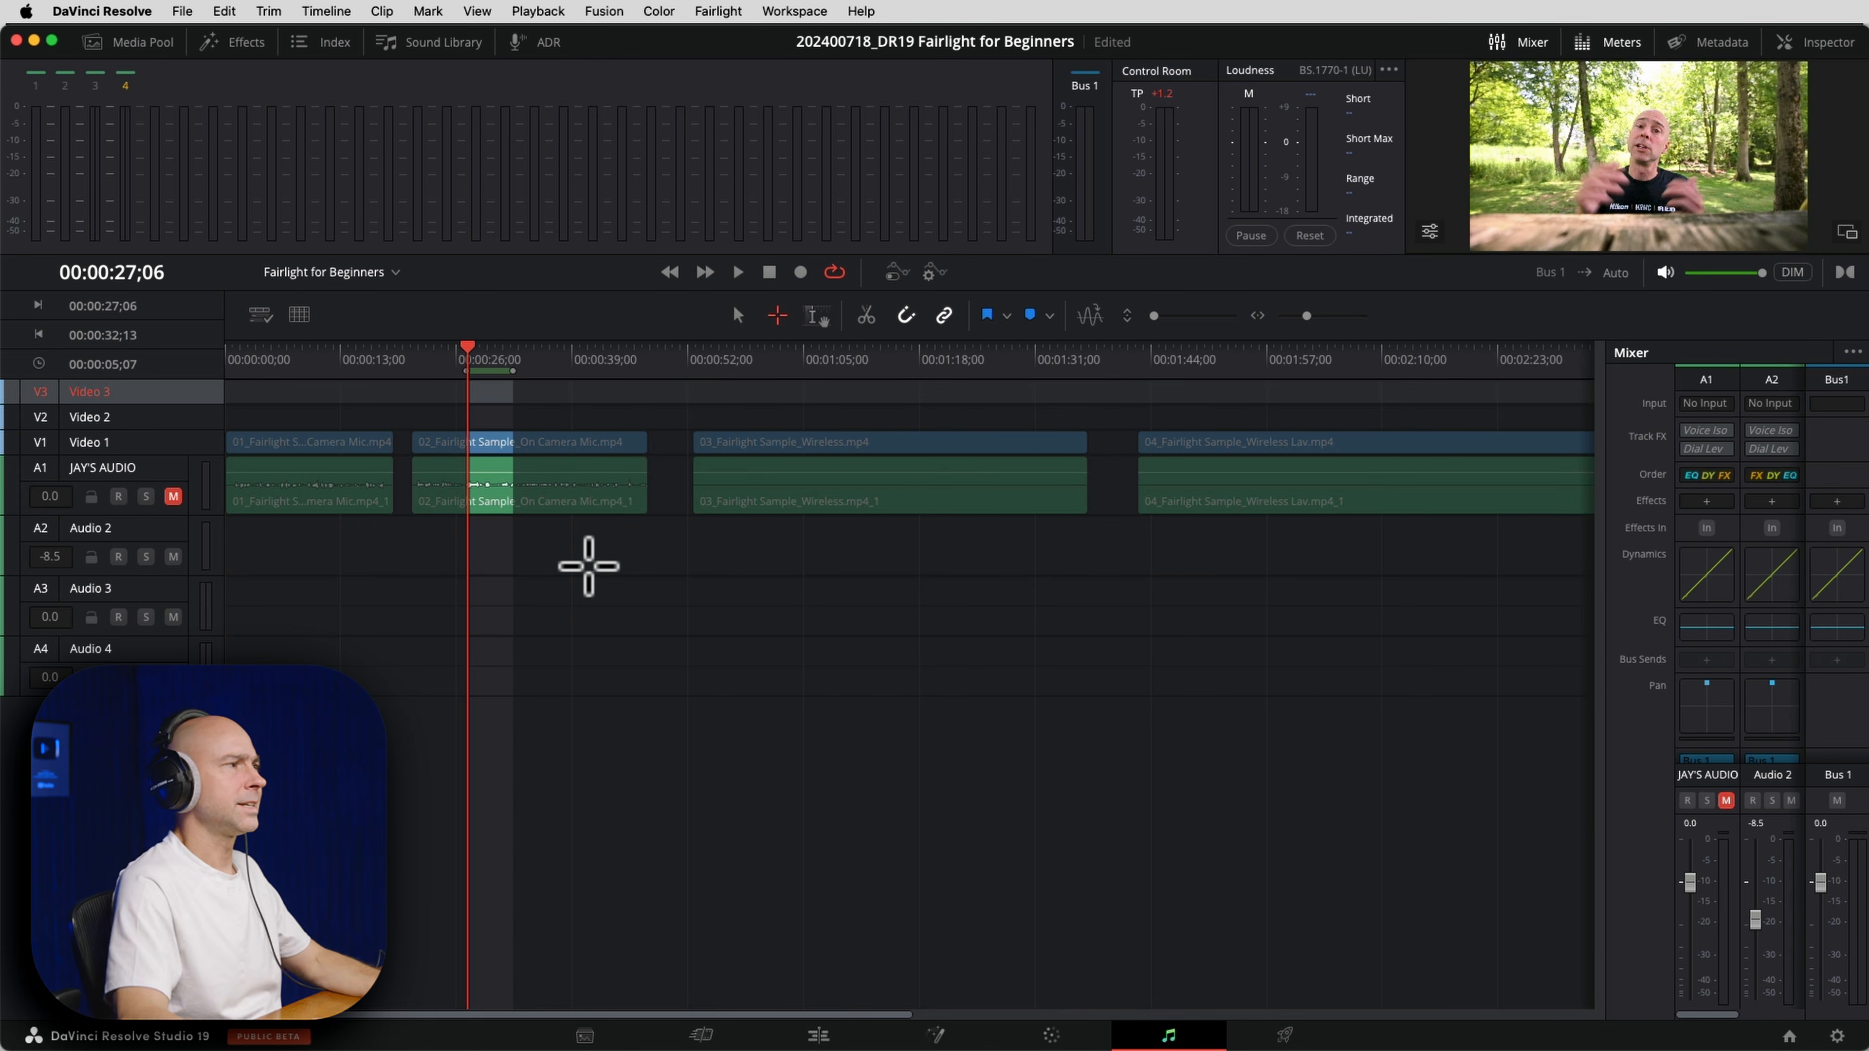
key("space")
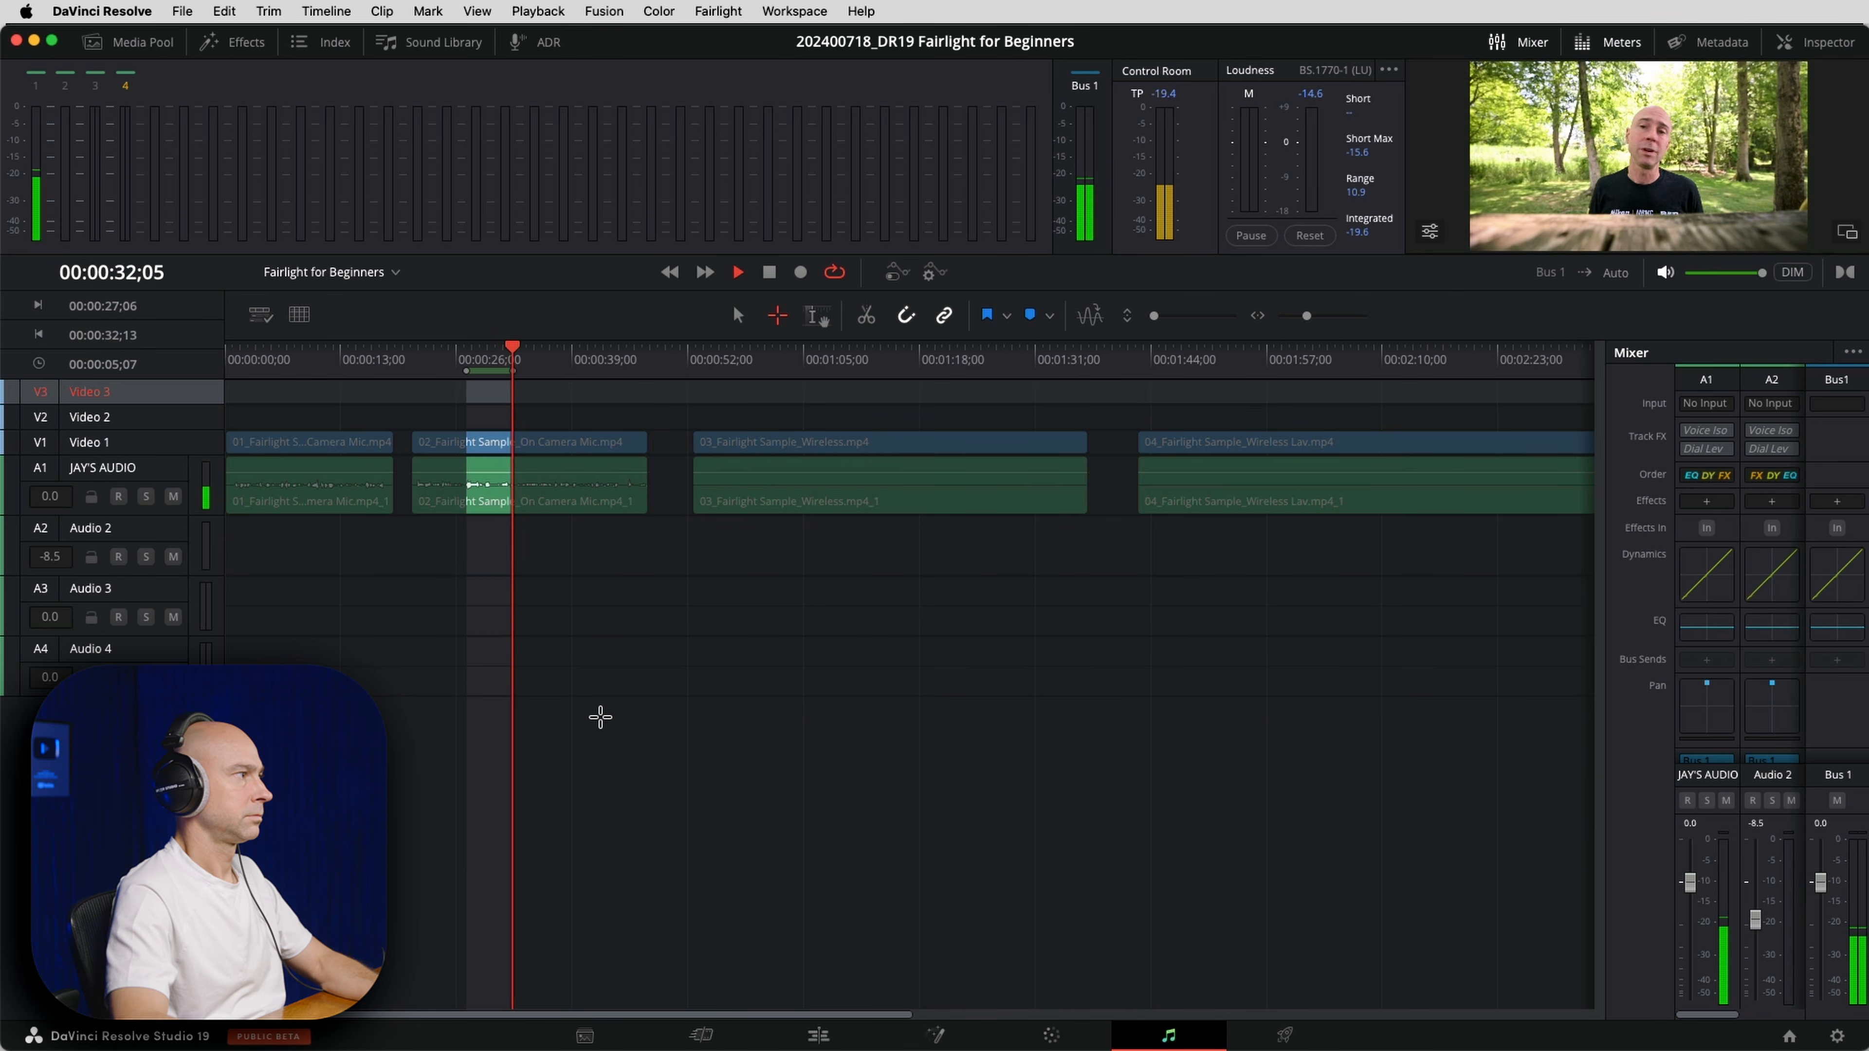
key("space")
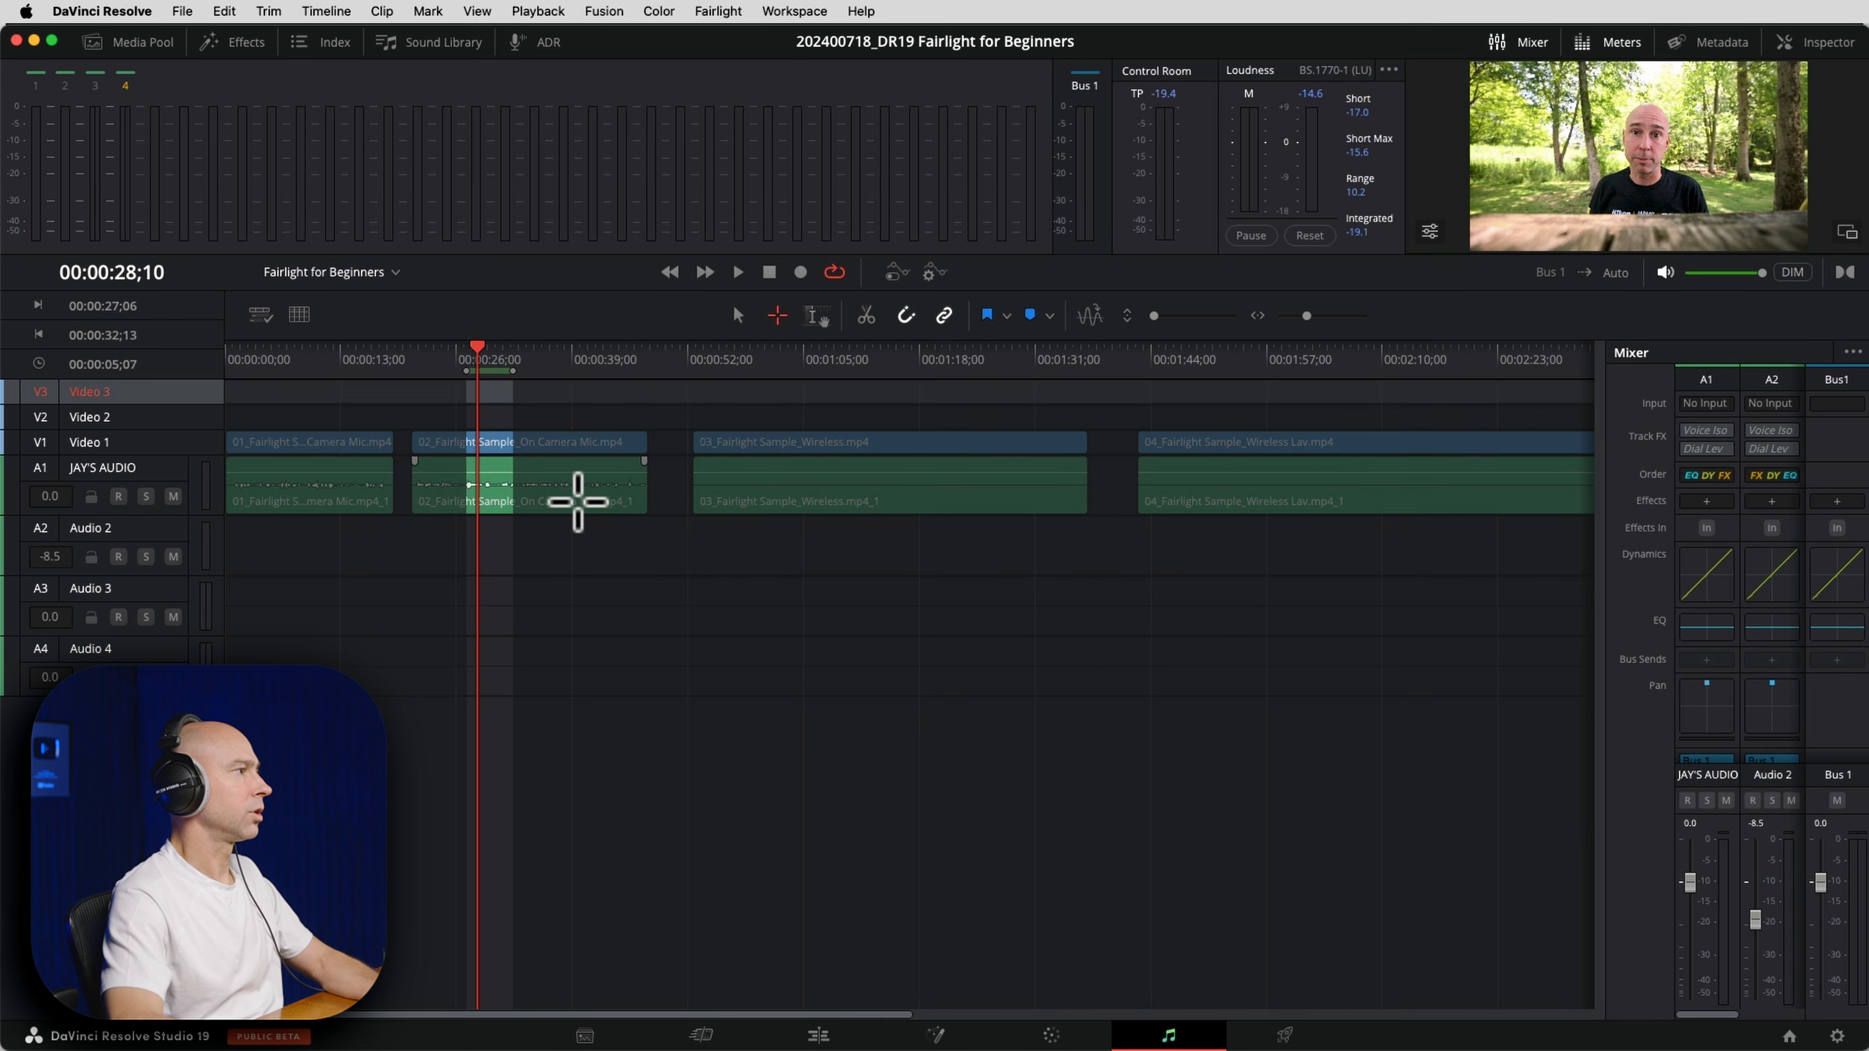
Mark a range of about 6 seconds in the second half of clip 02, and clear the in and out points.
left_click_drag(578, 497, 521, 478)
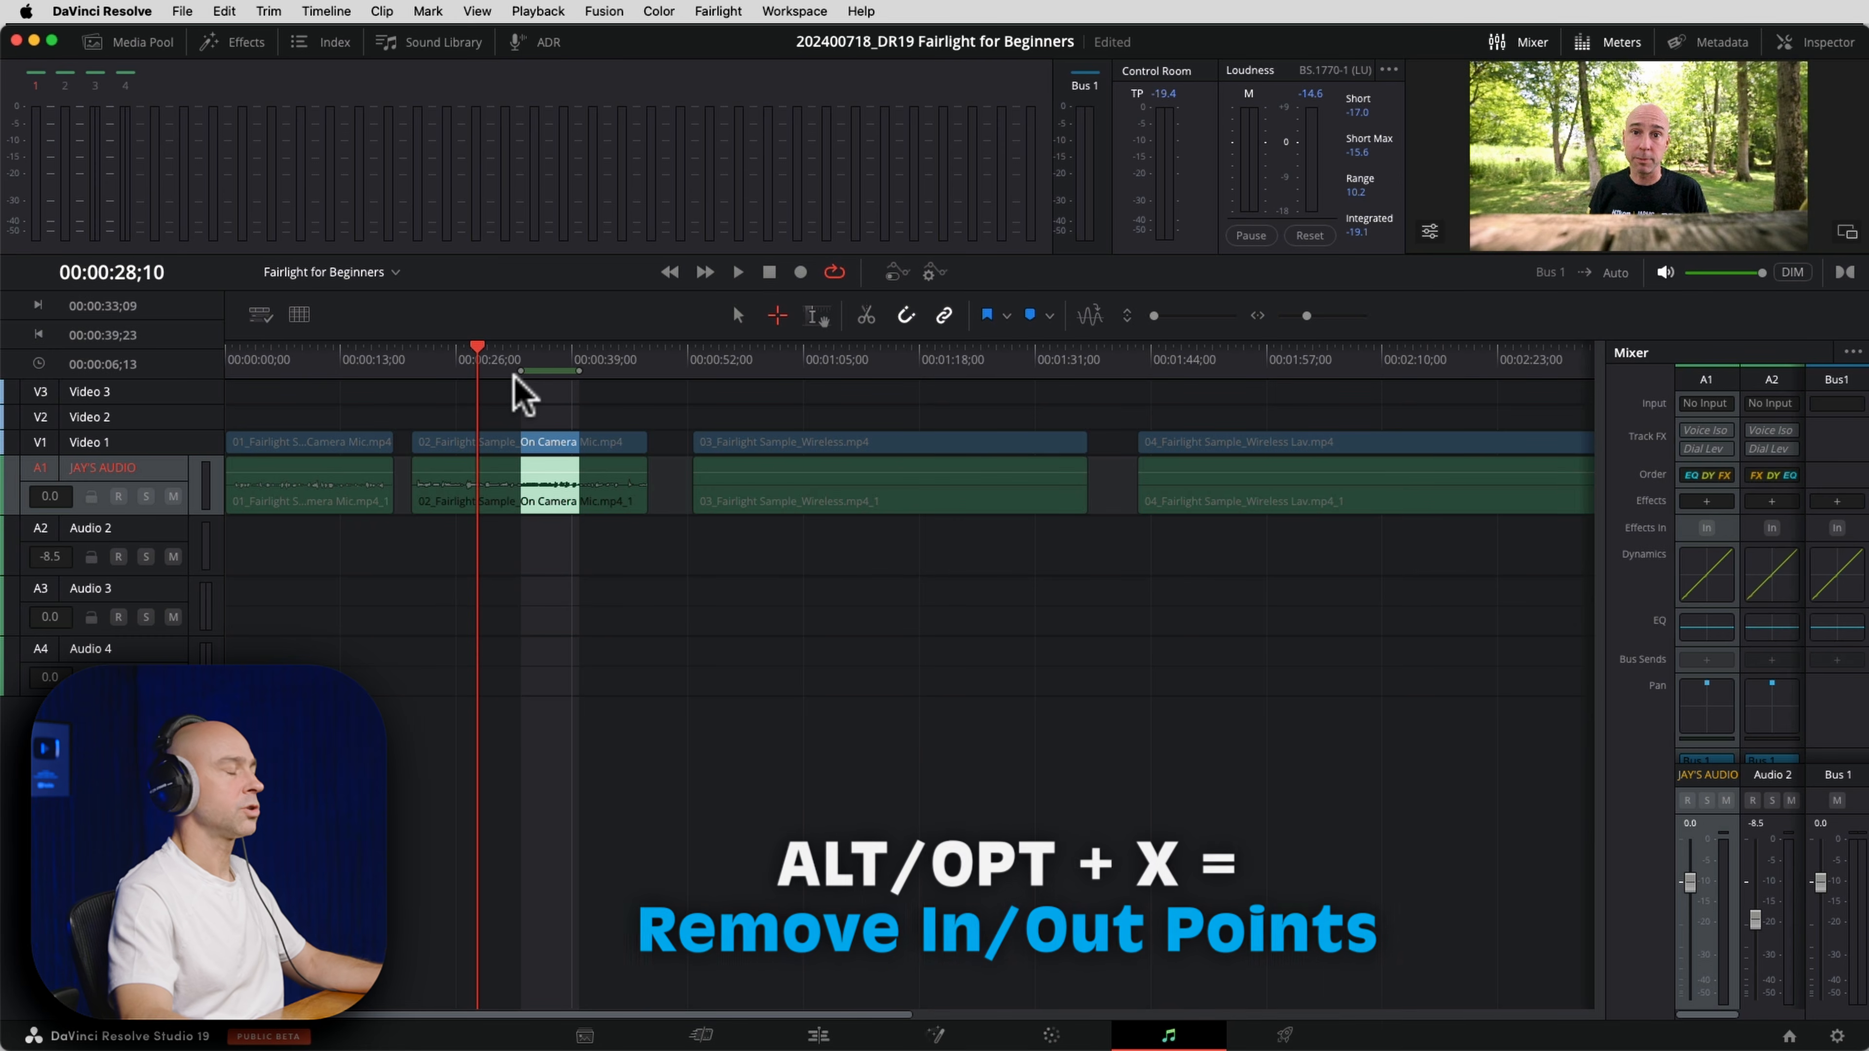
key("alt+x")
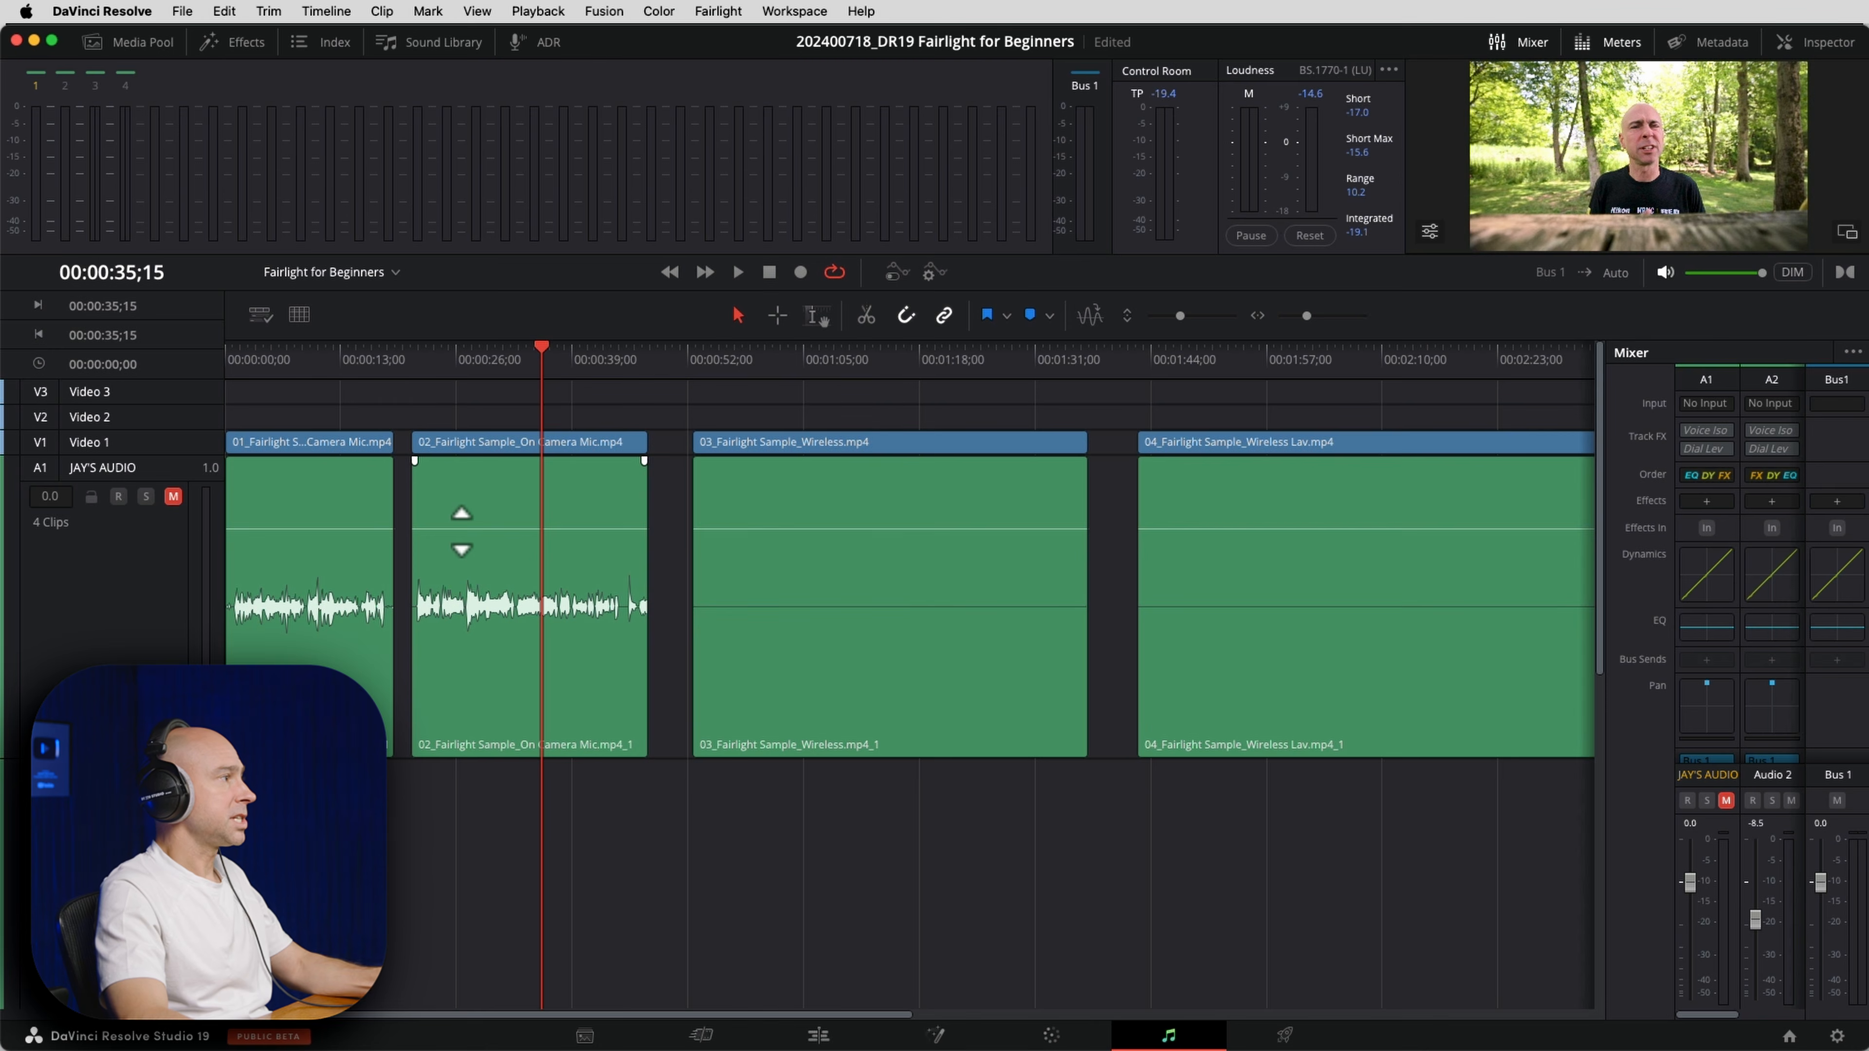
Check the Display Gain Line view option, and try raising clip 02's gain line to about 11 dB and returning it to about 0 dB.
left_click(260, 314)
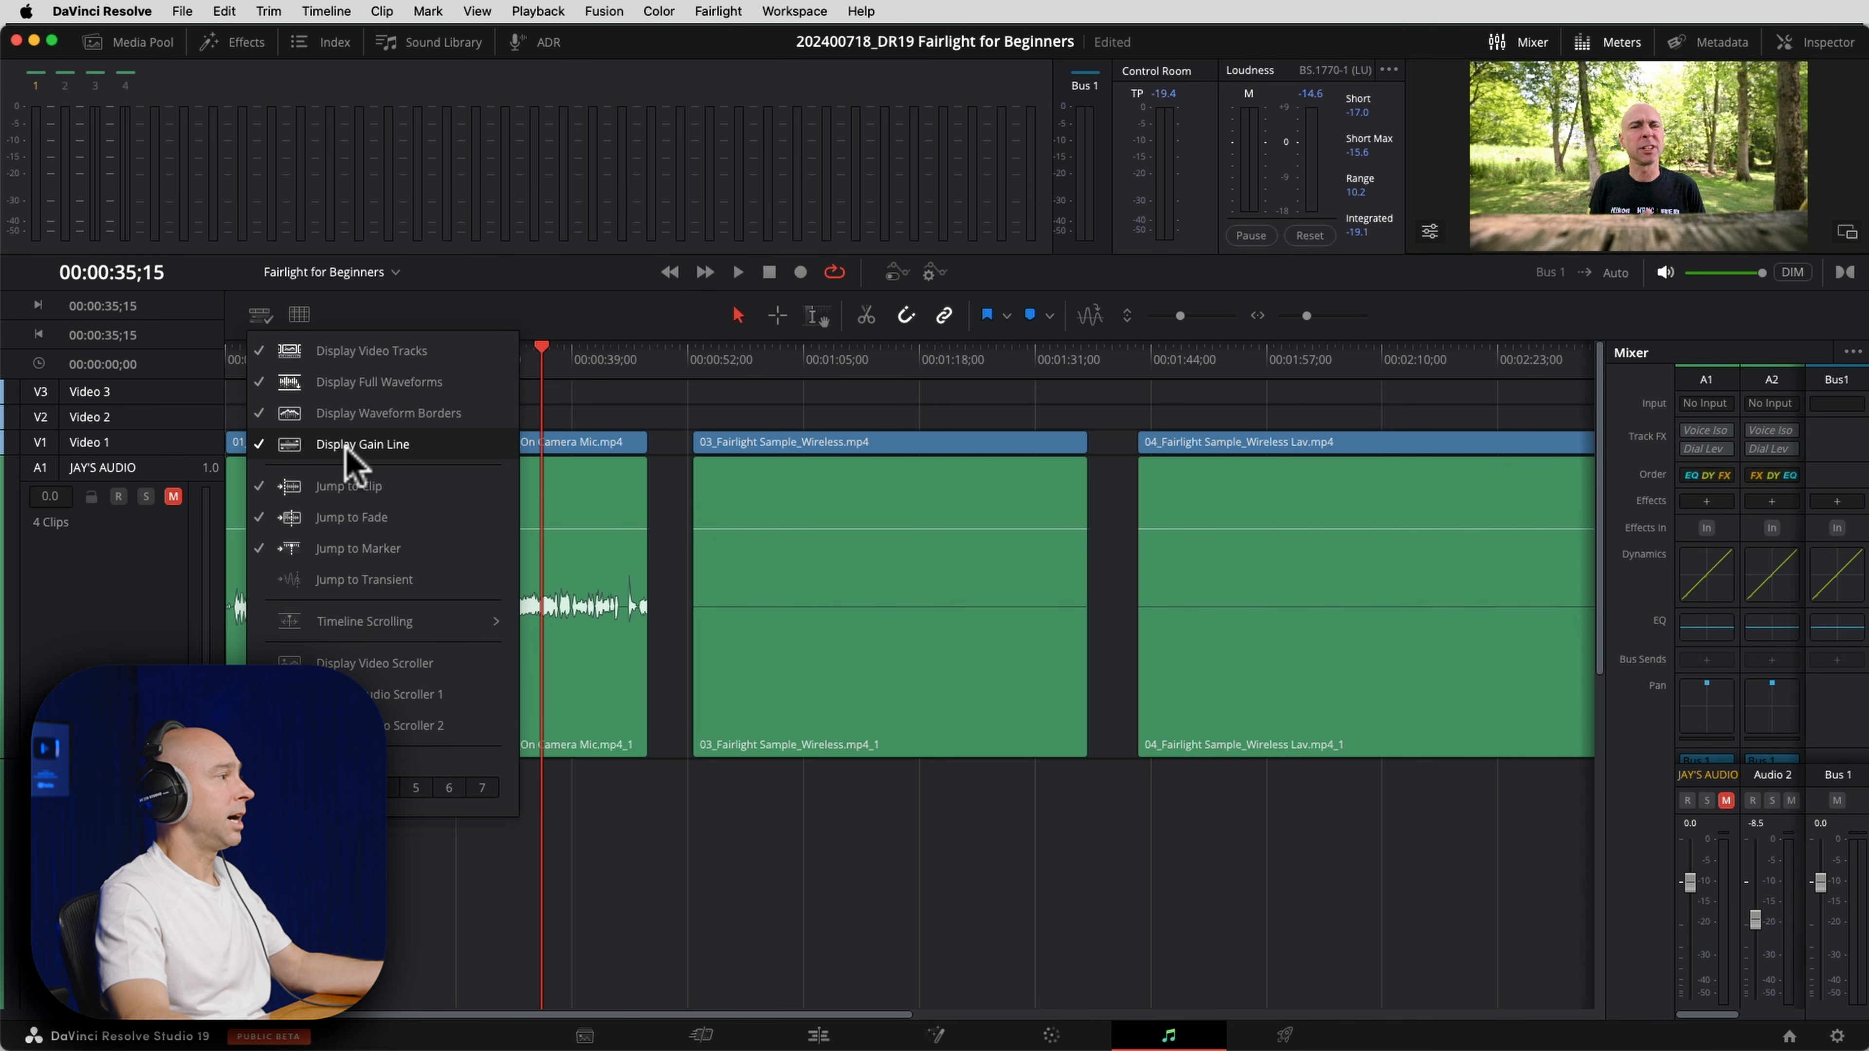
left_click(581, 490)
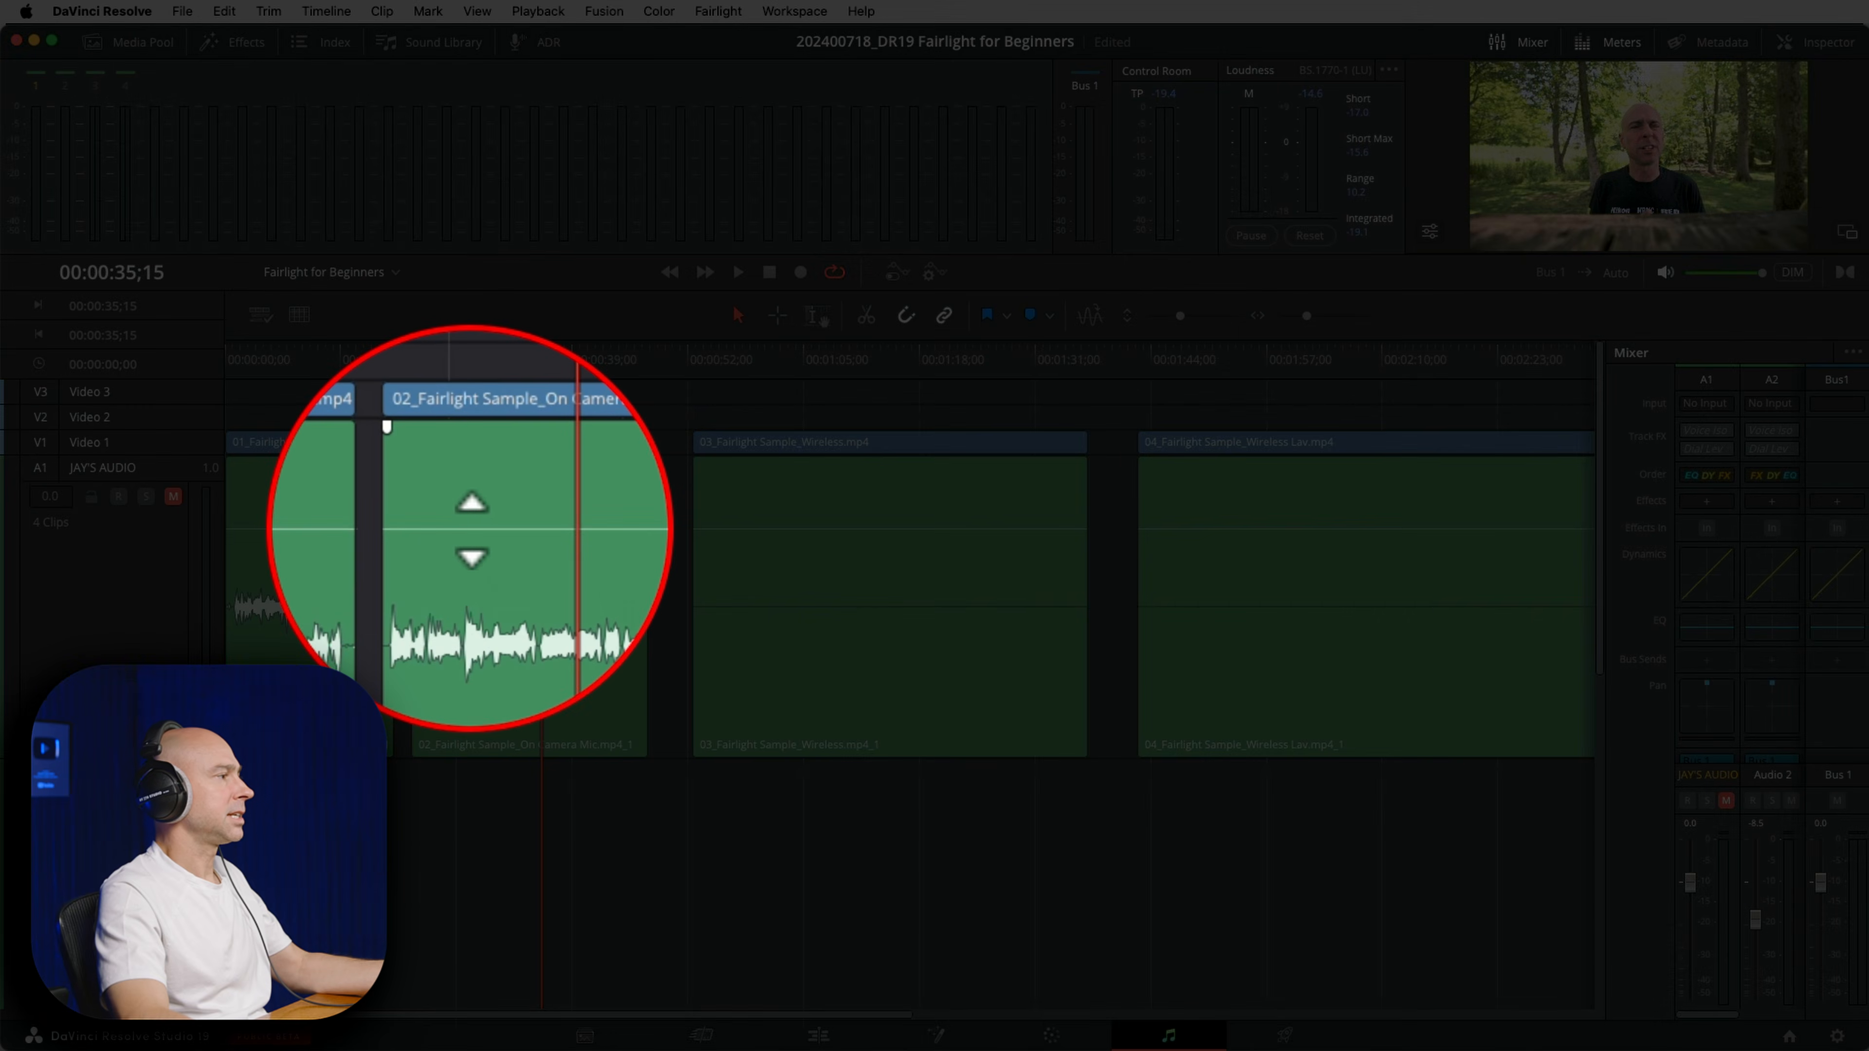
mouse_move(471, 530)
left_mouse_down()
mouse_move(470, 494)
mouse_move(473, 545)
mouse_move(477, 506)
left_mouse_up()
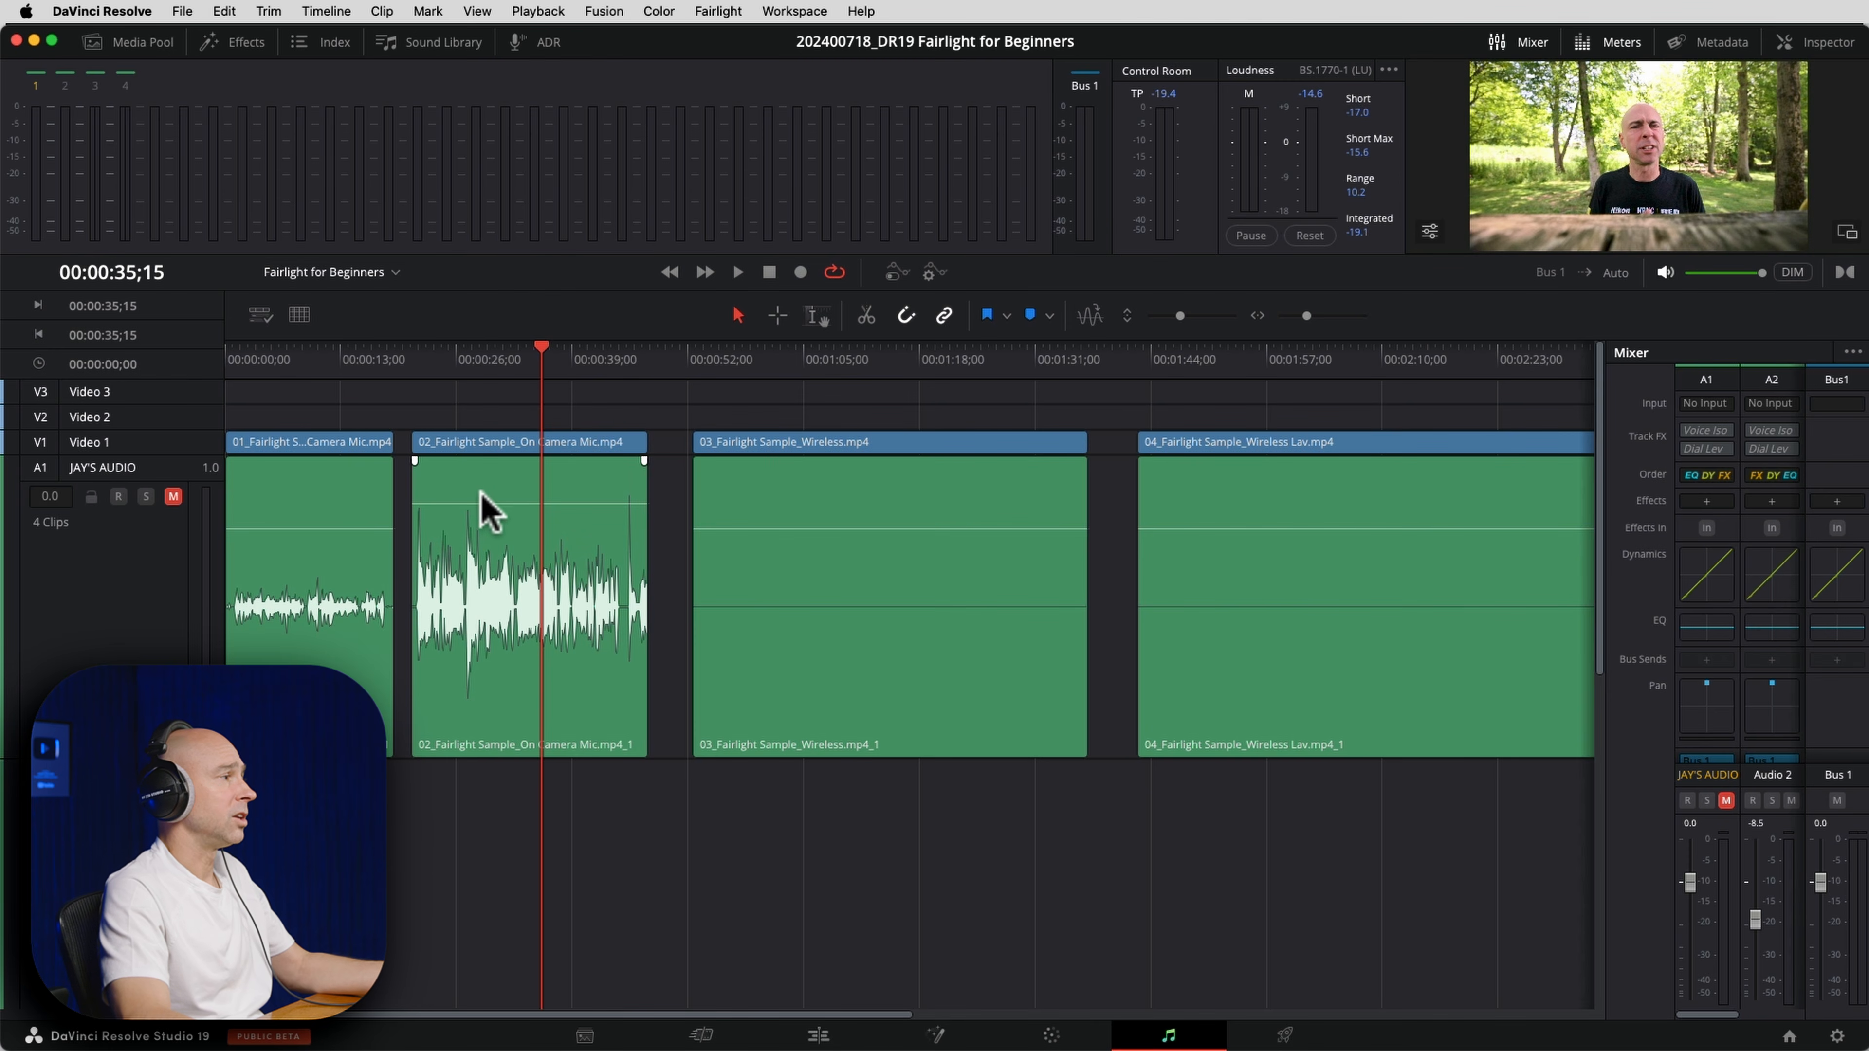
left_click(816, 548)
left_click(430, 359)
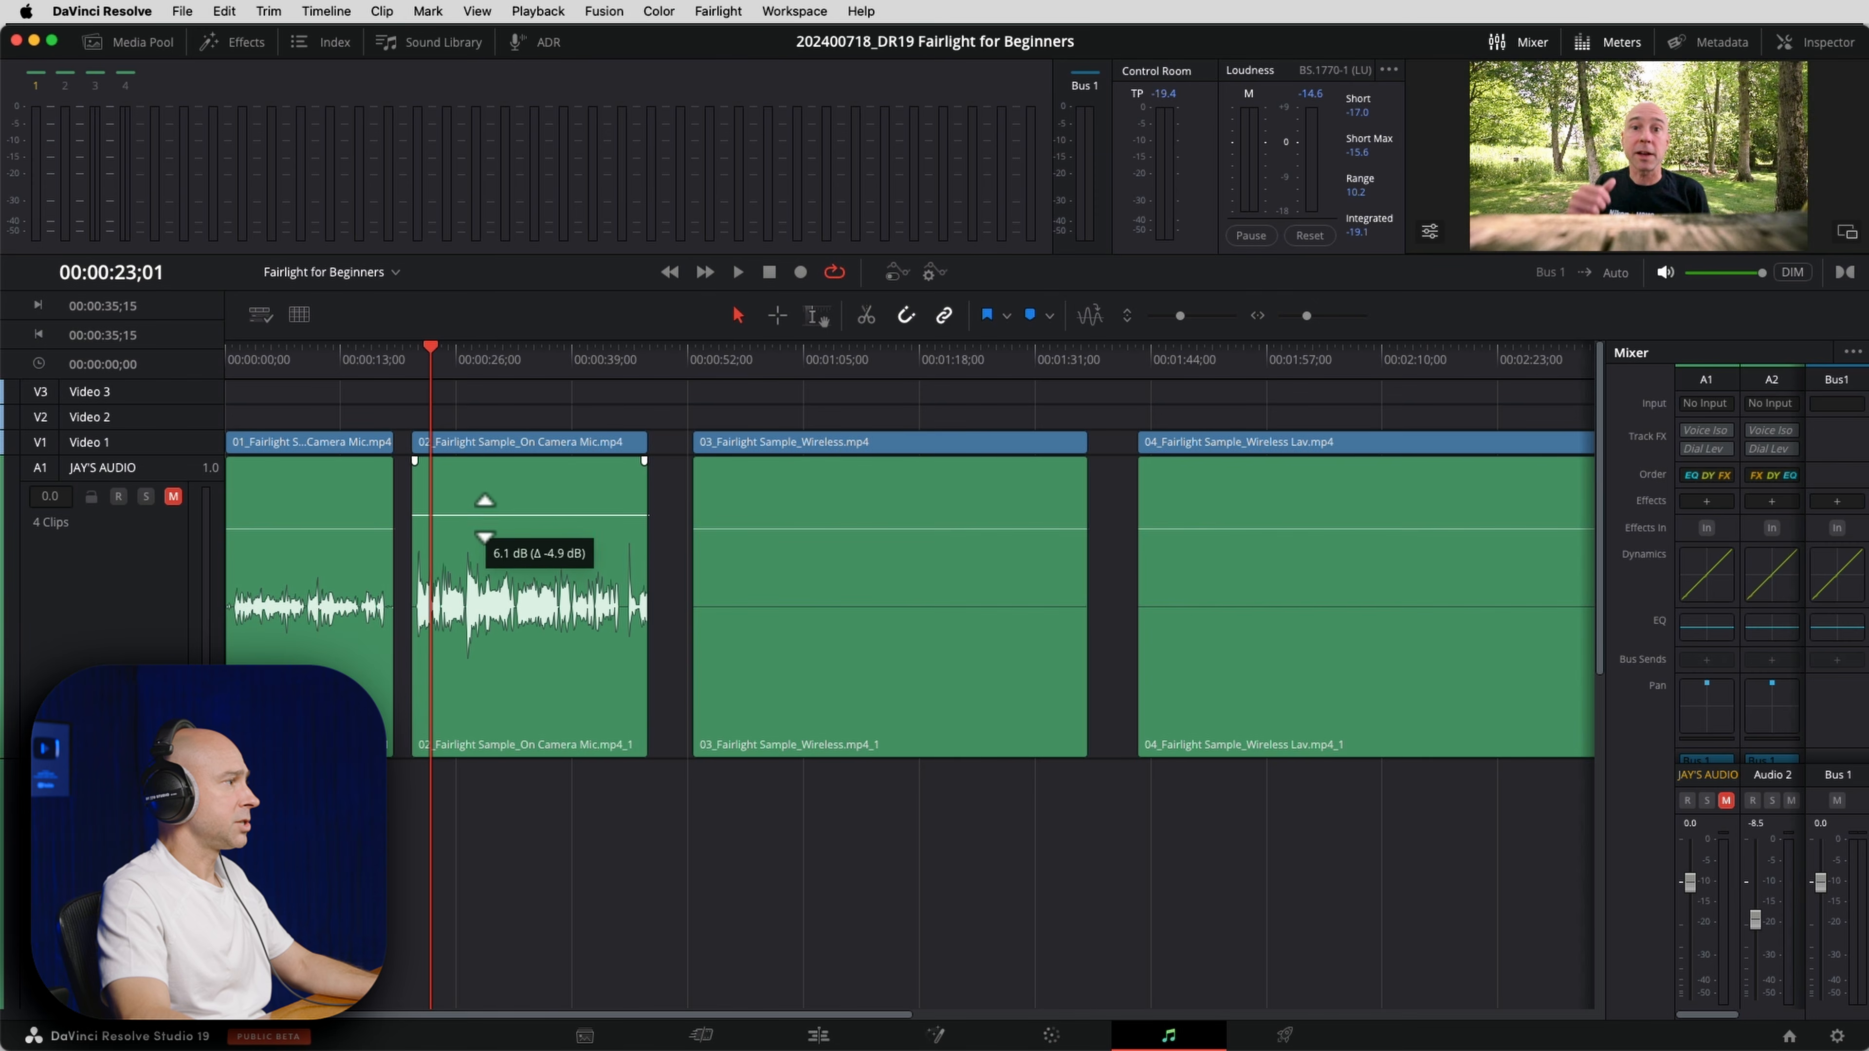
left_click_drag(484, 526, 482, 530)
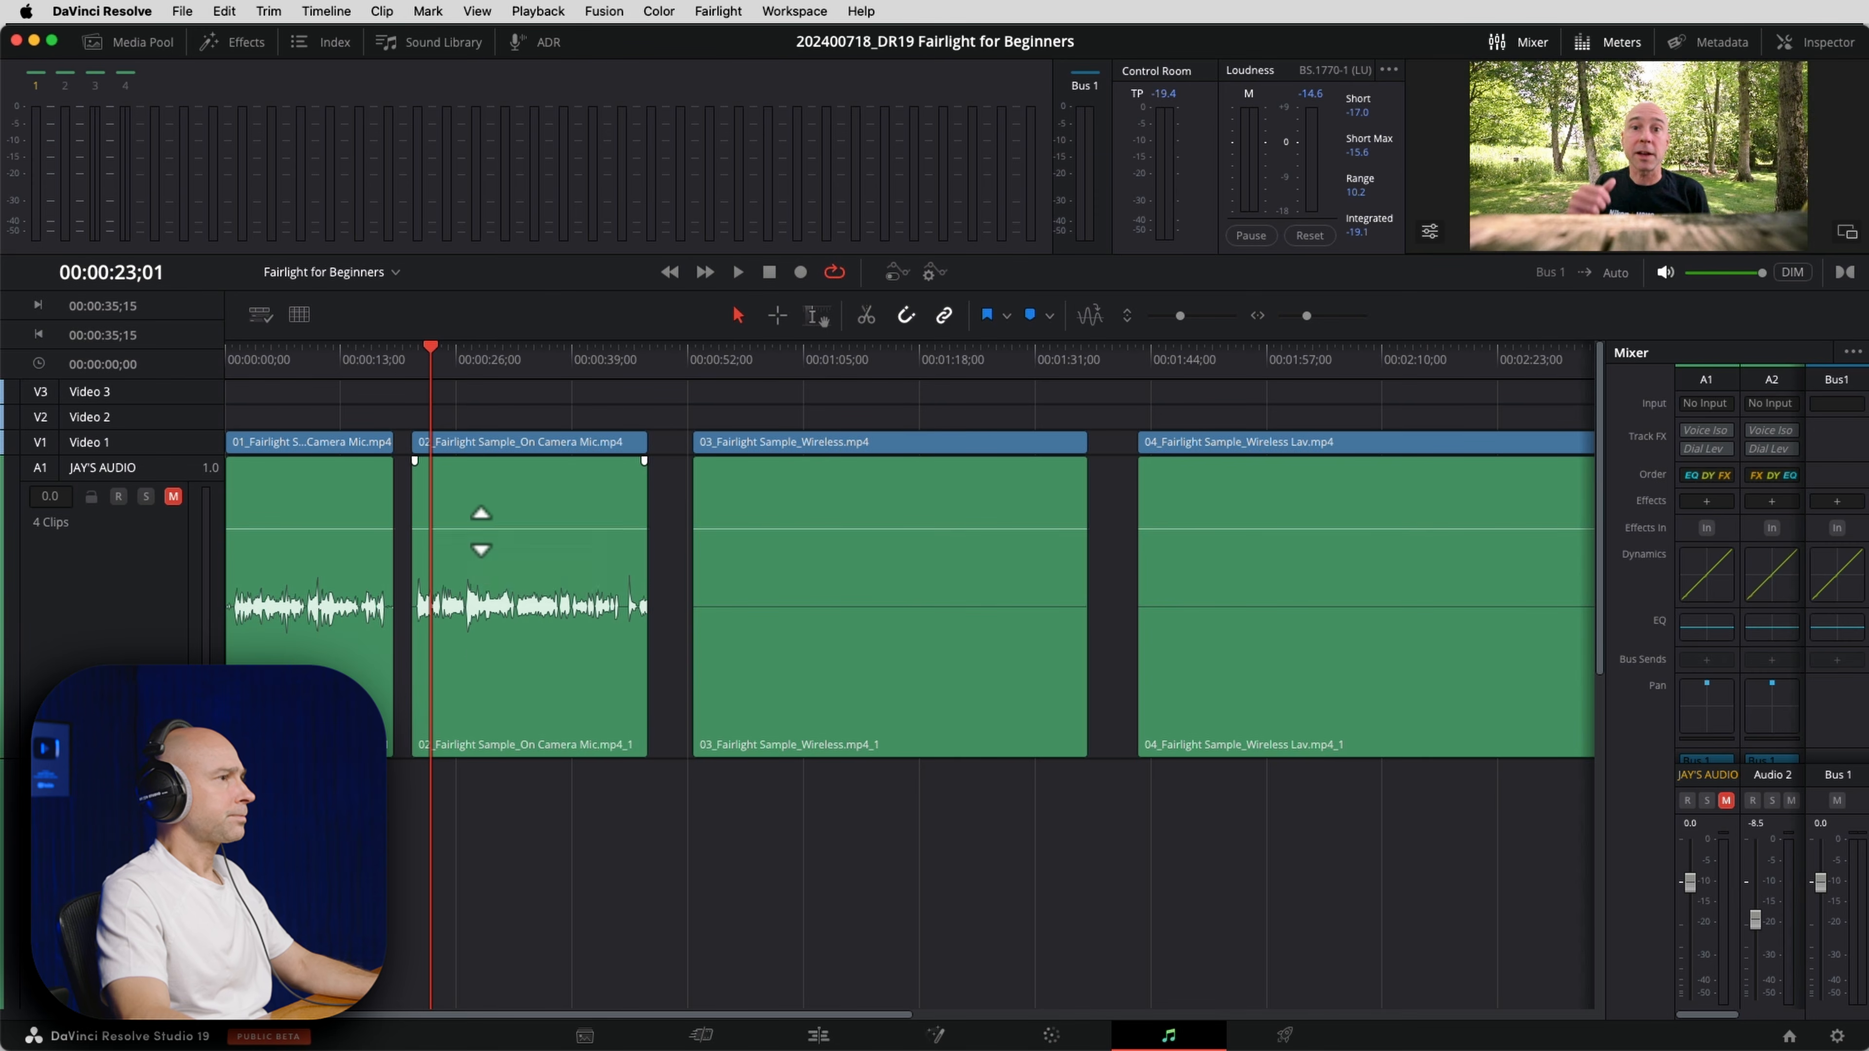
Select clip 02's audio and raise its clip volume to about 7.18 in the Inspector.
left_click(498, 504)
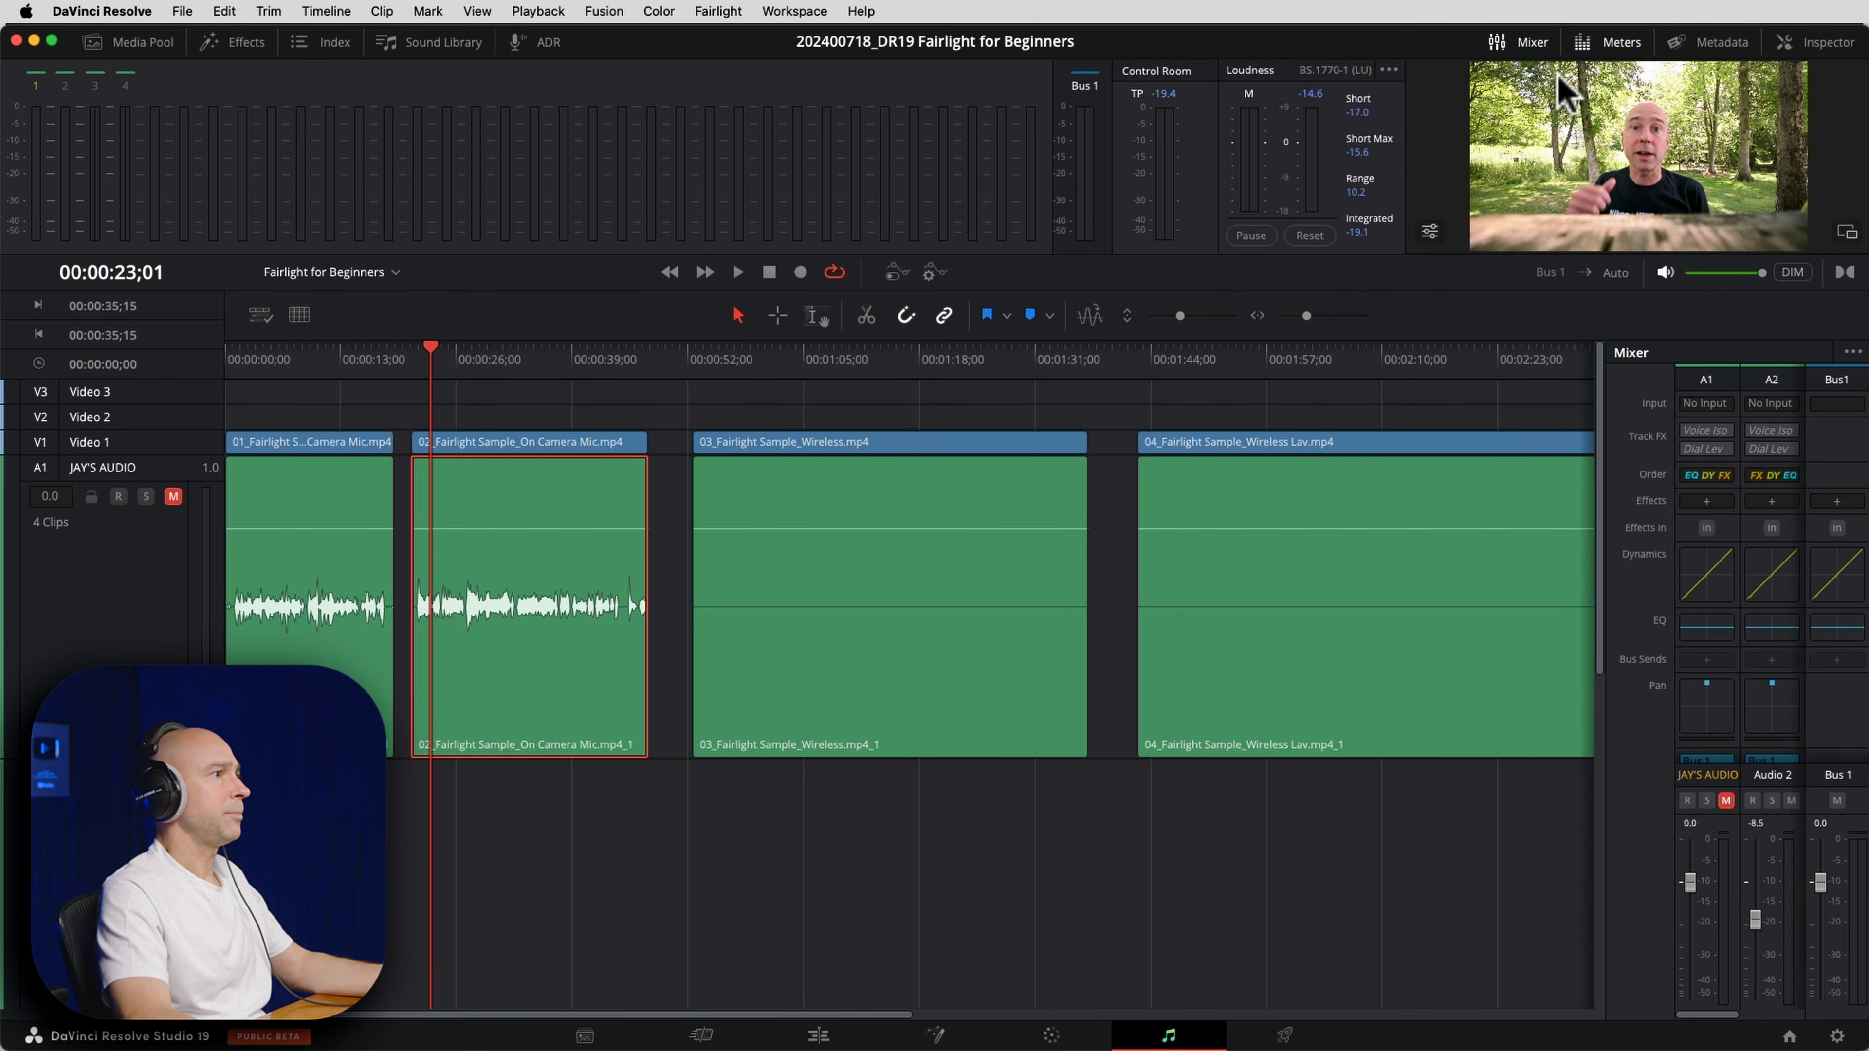
left_click(1827, 46)
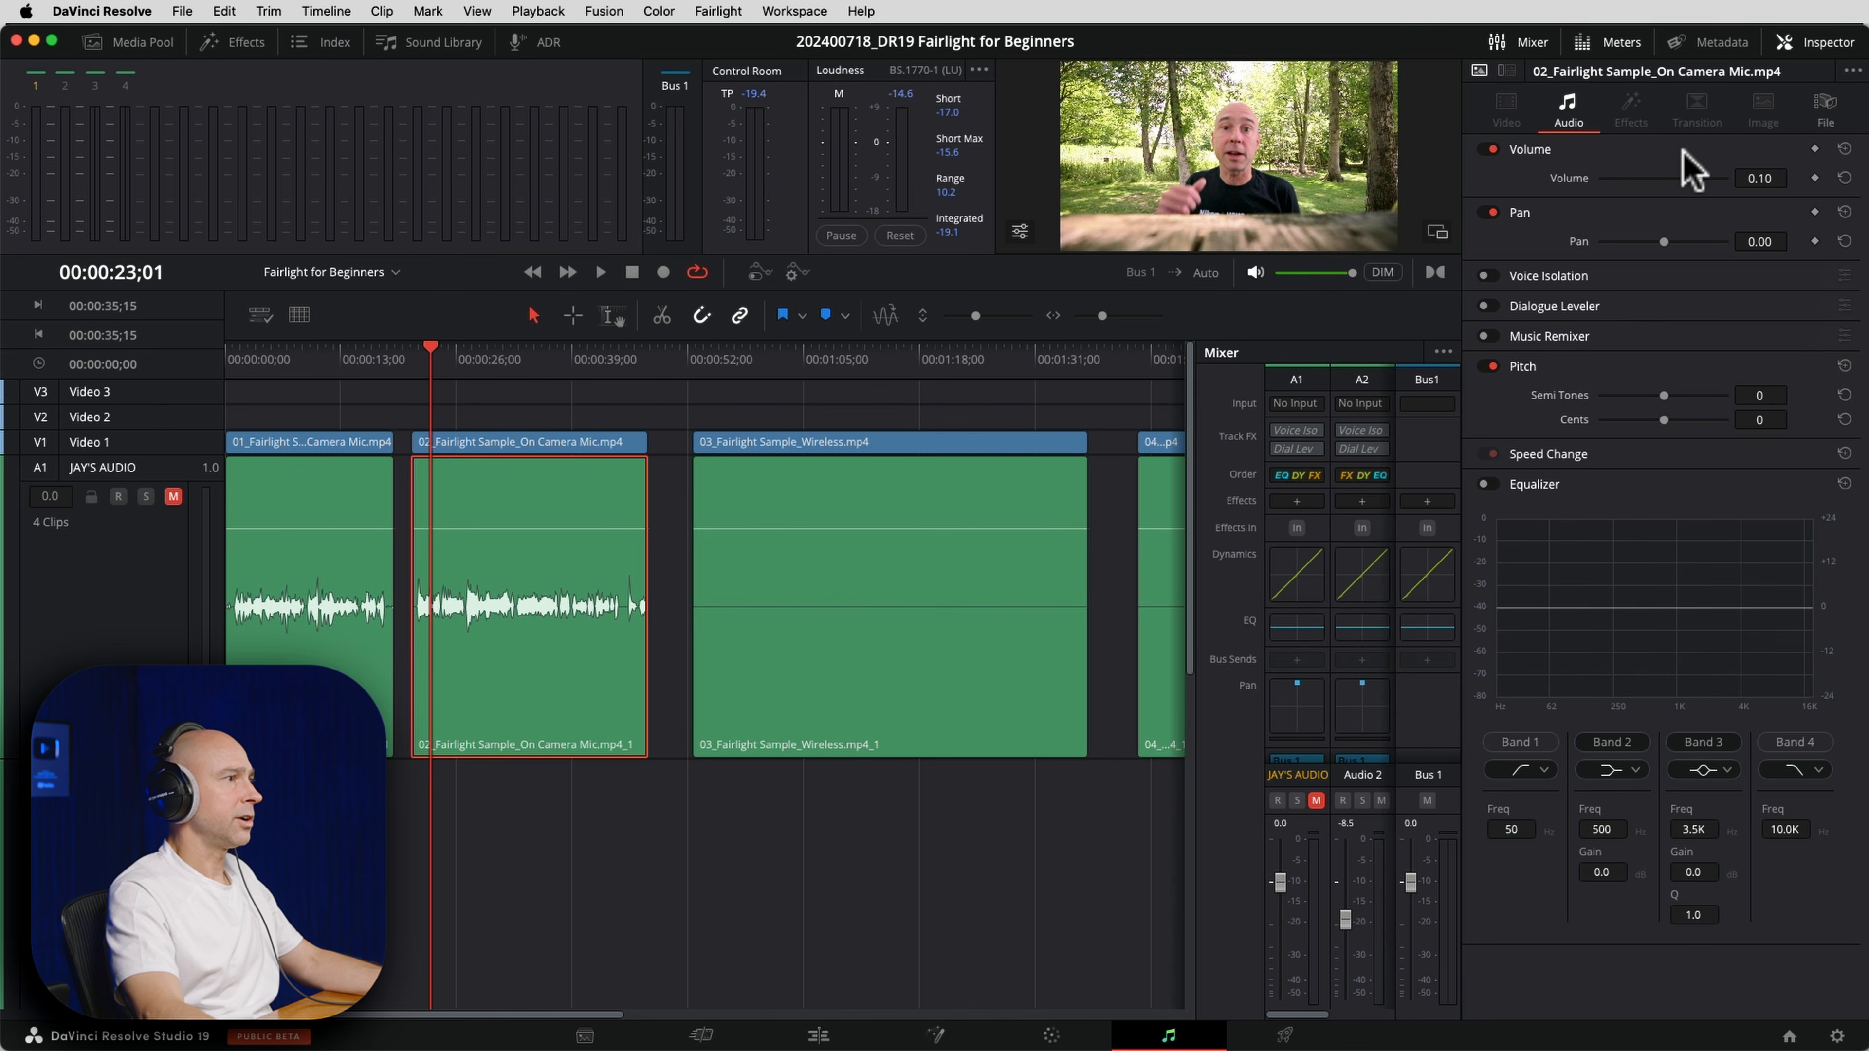
mouse_move(1703, 179)
left_mouse_down()
mouse_move(1686, 179)
mouse_move(1702, 185)
left_mouse_up()
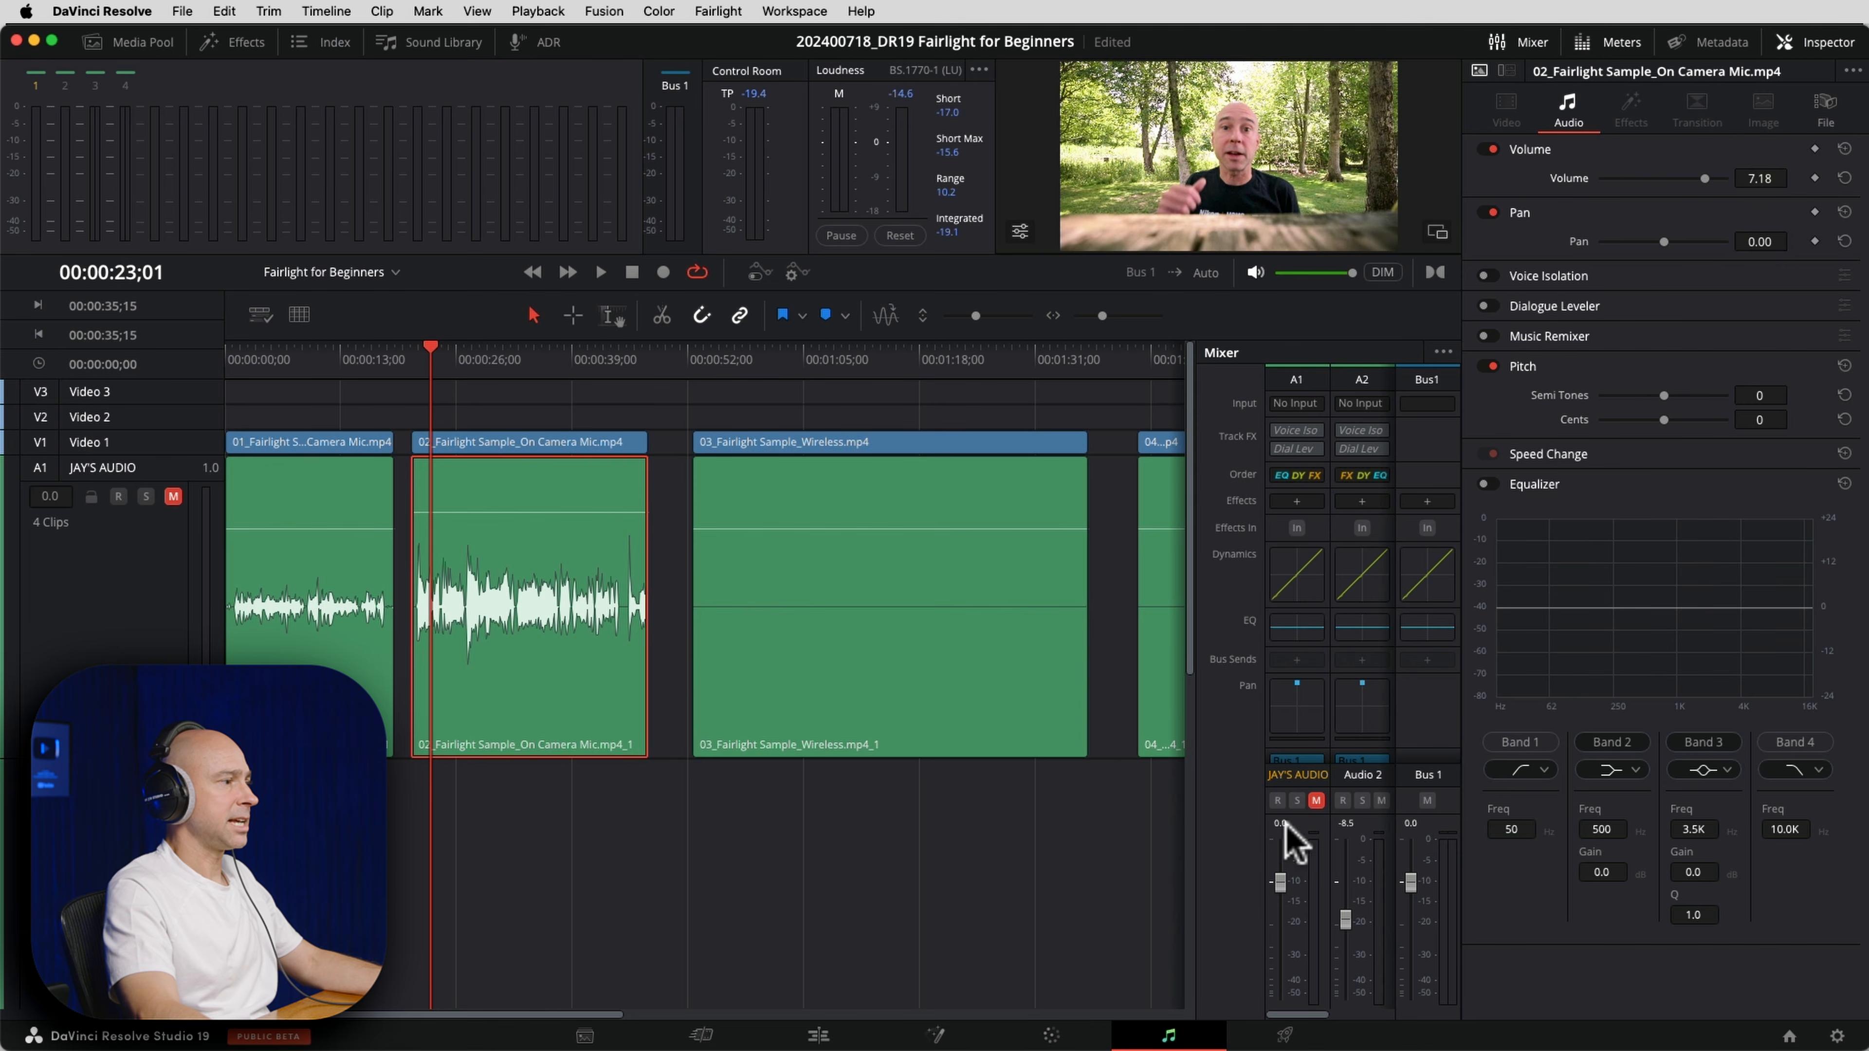
Lower the JAY'S AUDIO track fader to about -0.8 and reset it to 0.0, and reset clip 02's volume to 0.00.
mouse_move(1276, 896)
left_mouse_down()
mouse_move(1277, 917)
mouse_move(1277, 855)
mouse_move(1278, 885)
left_mouse_up()
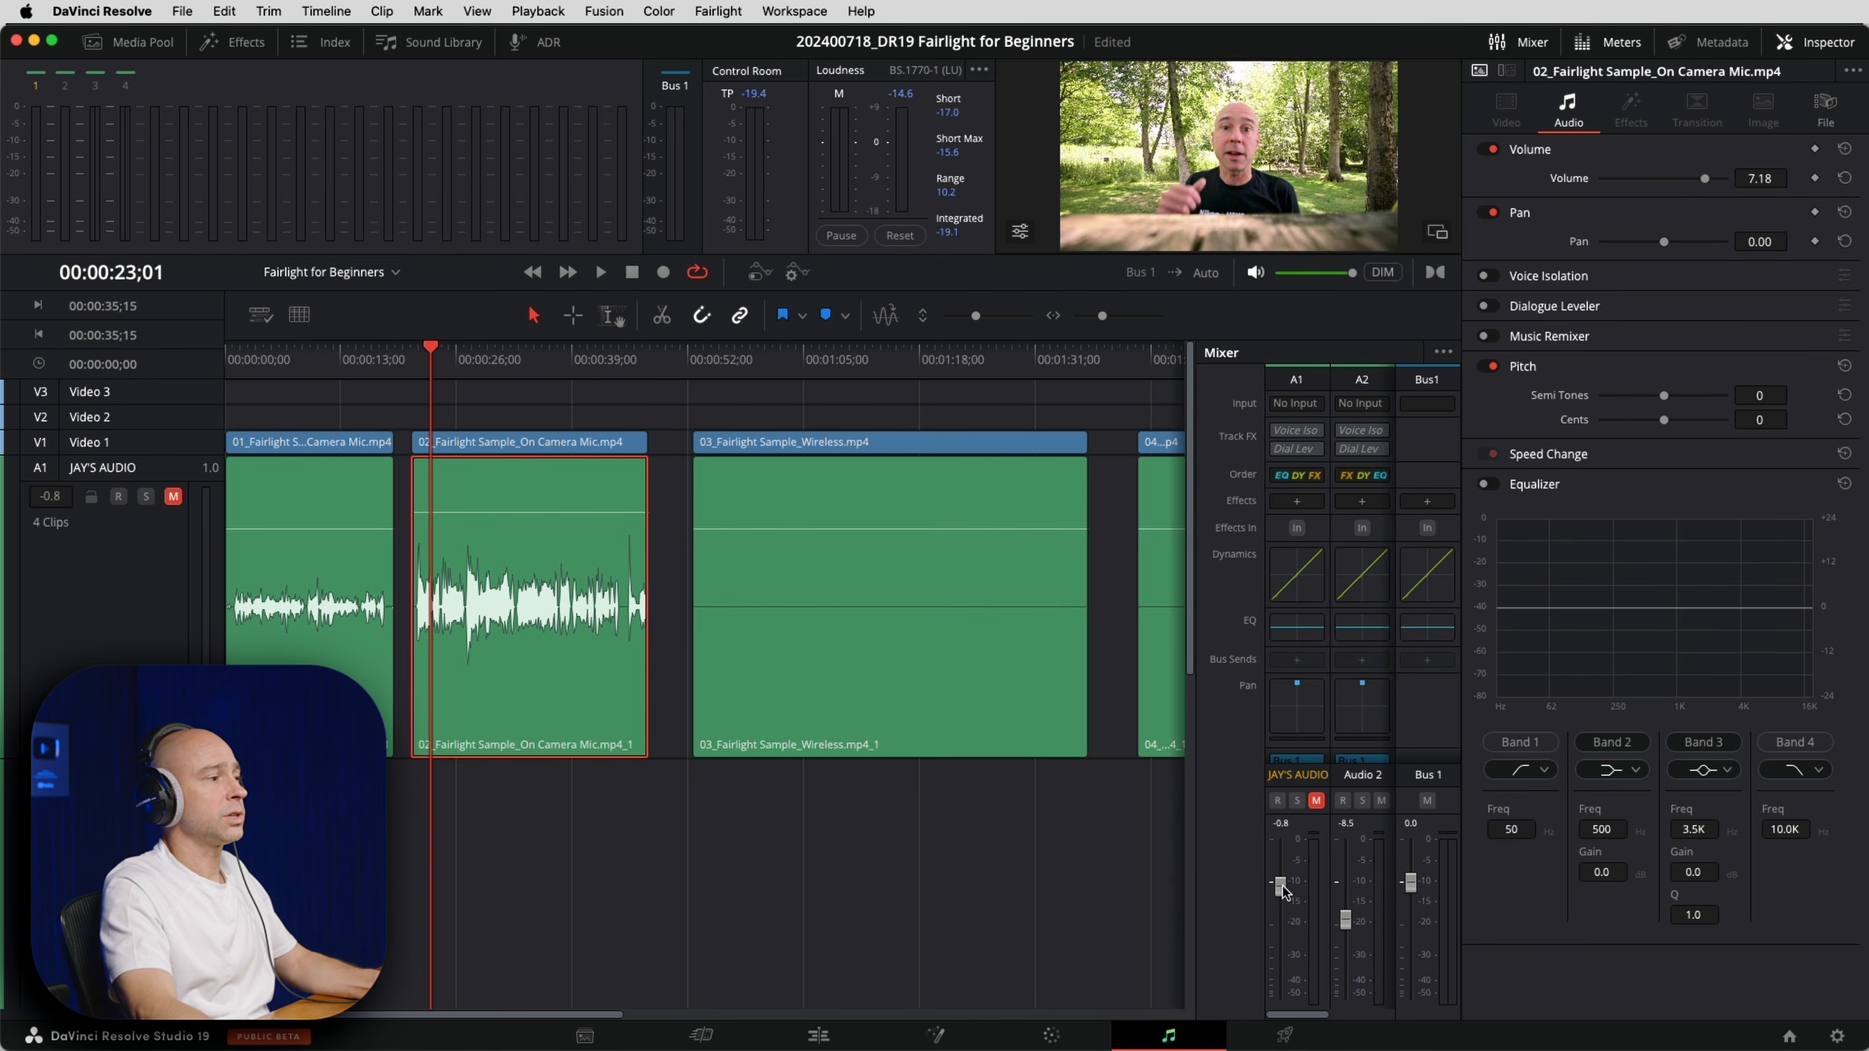
double_click(1280, 888)
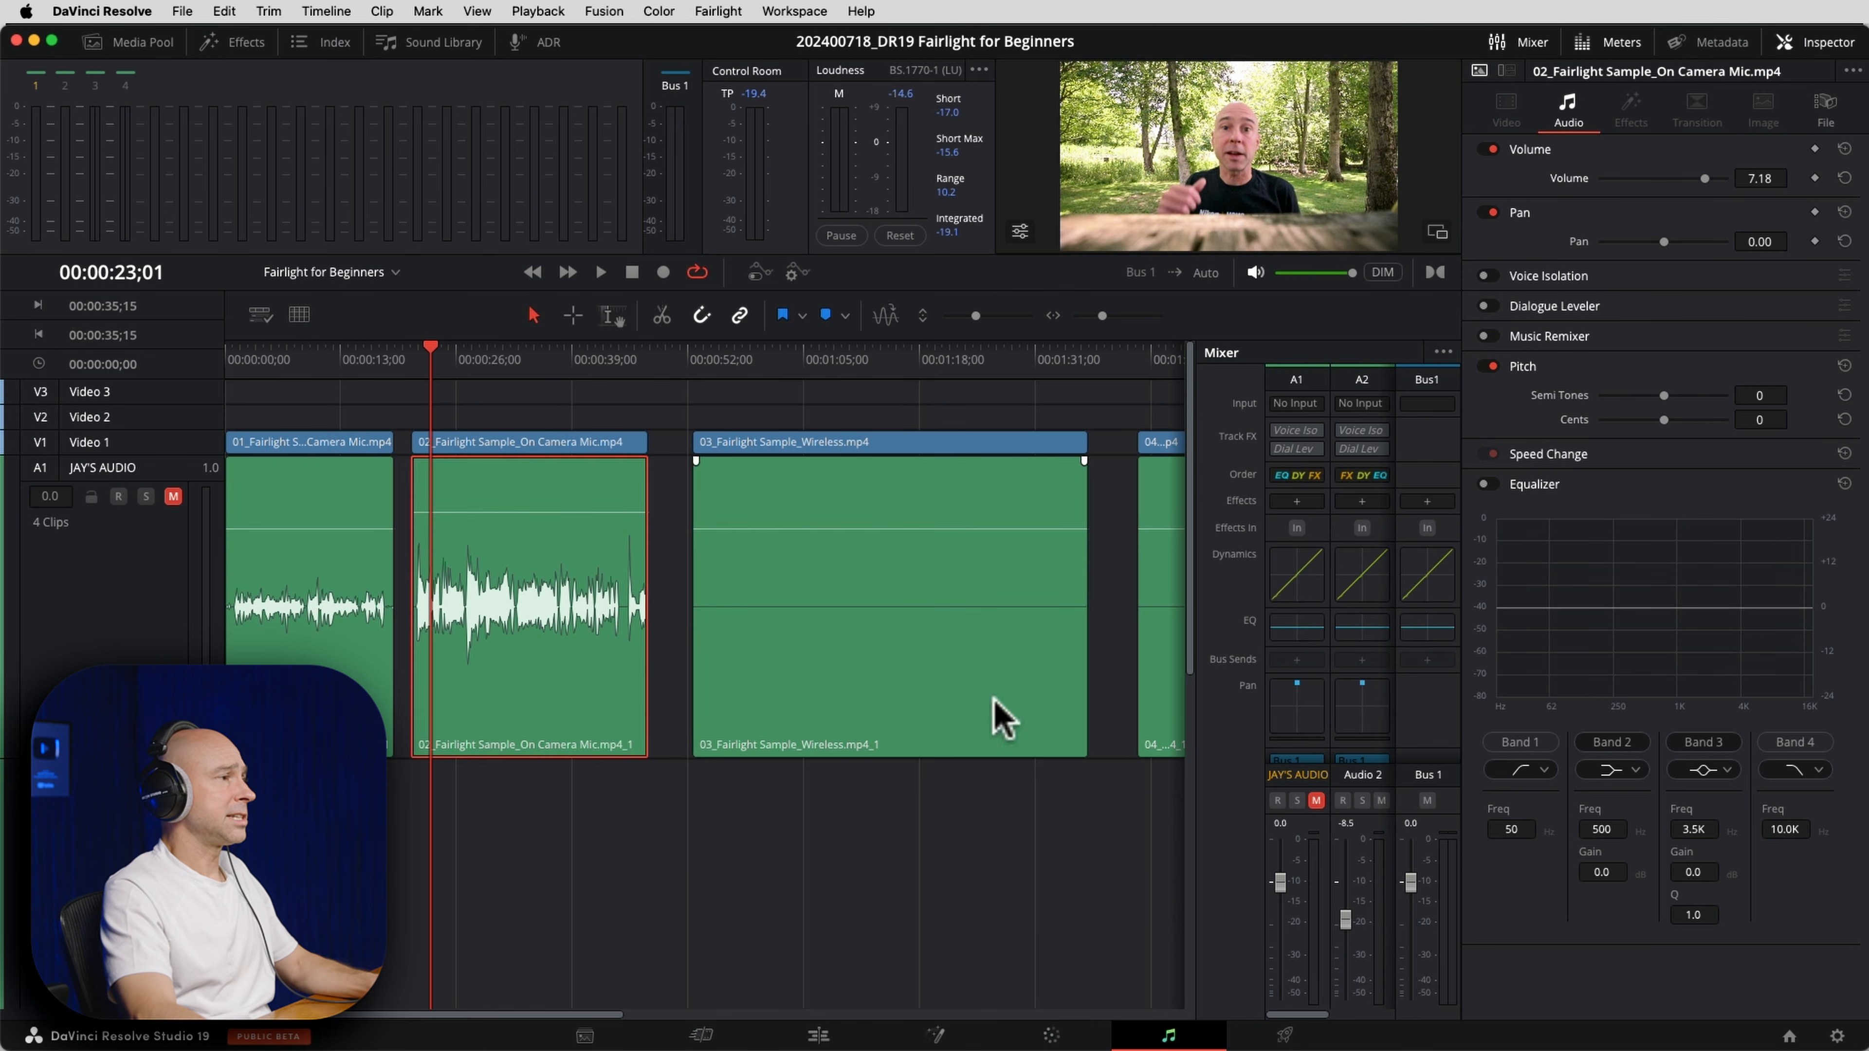
double_click(1575, 179)
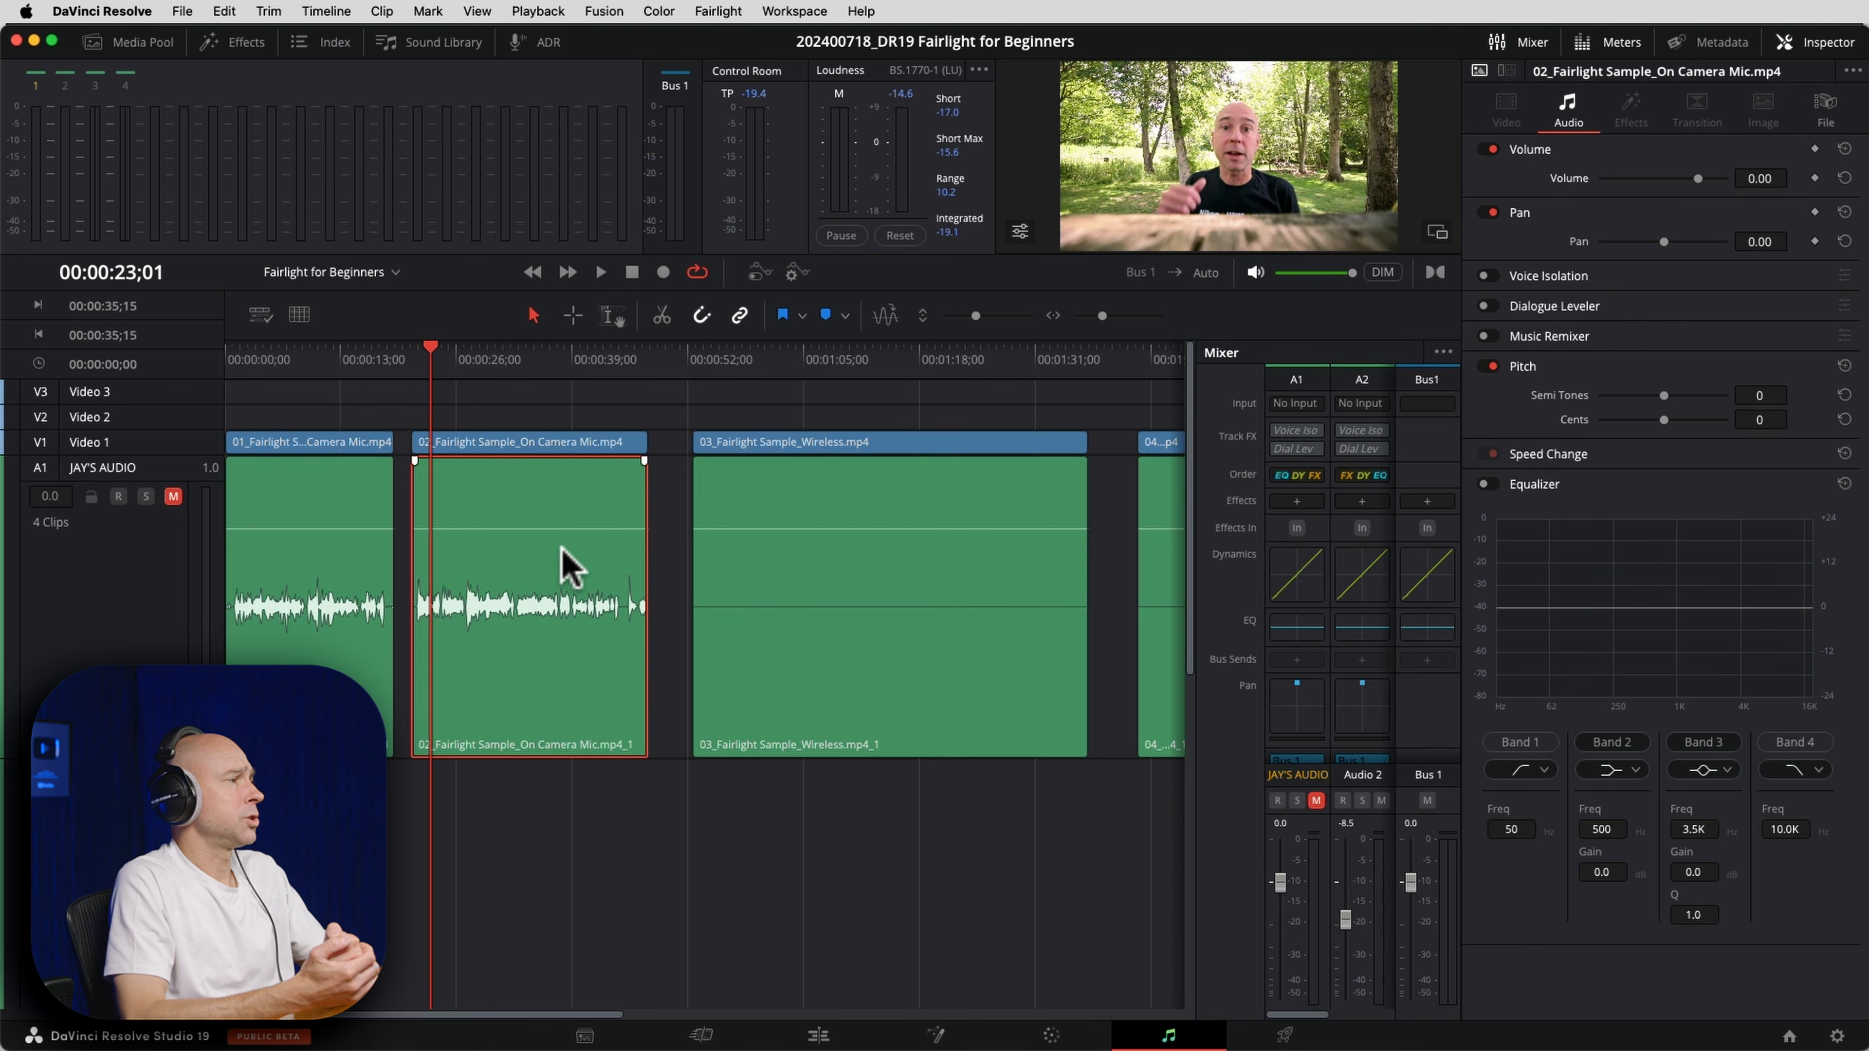
Play clip 02, including a replay from around the 26-second mark, to check its level on the JAY'S AUDIO track meter.
key("Up")
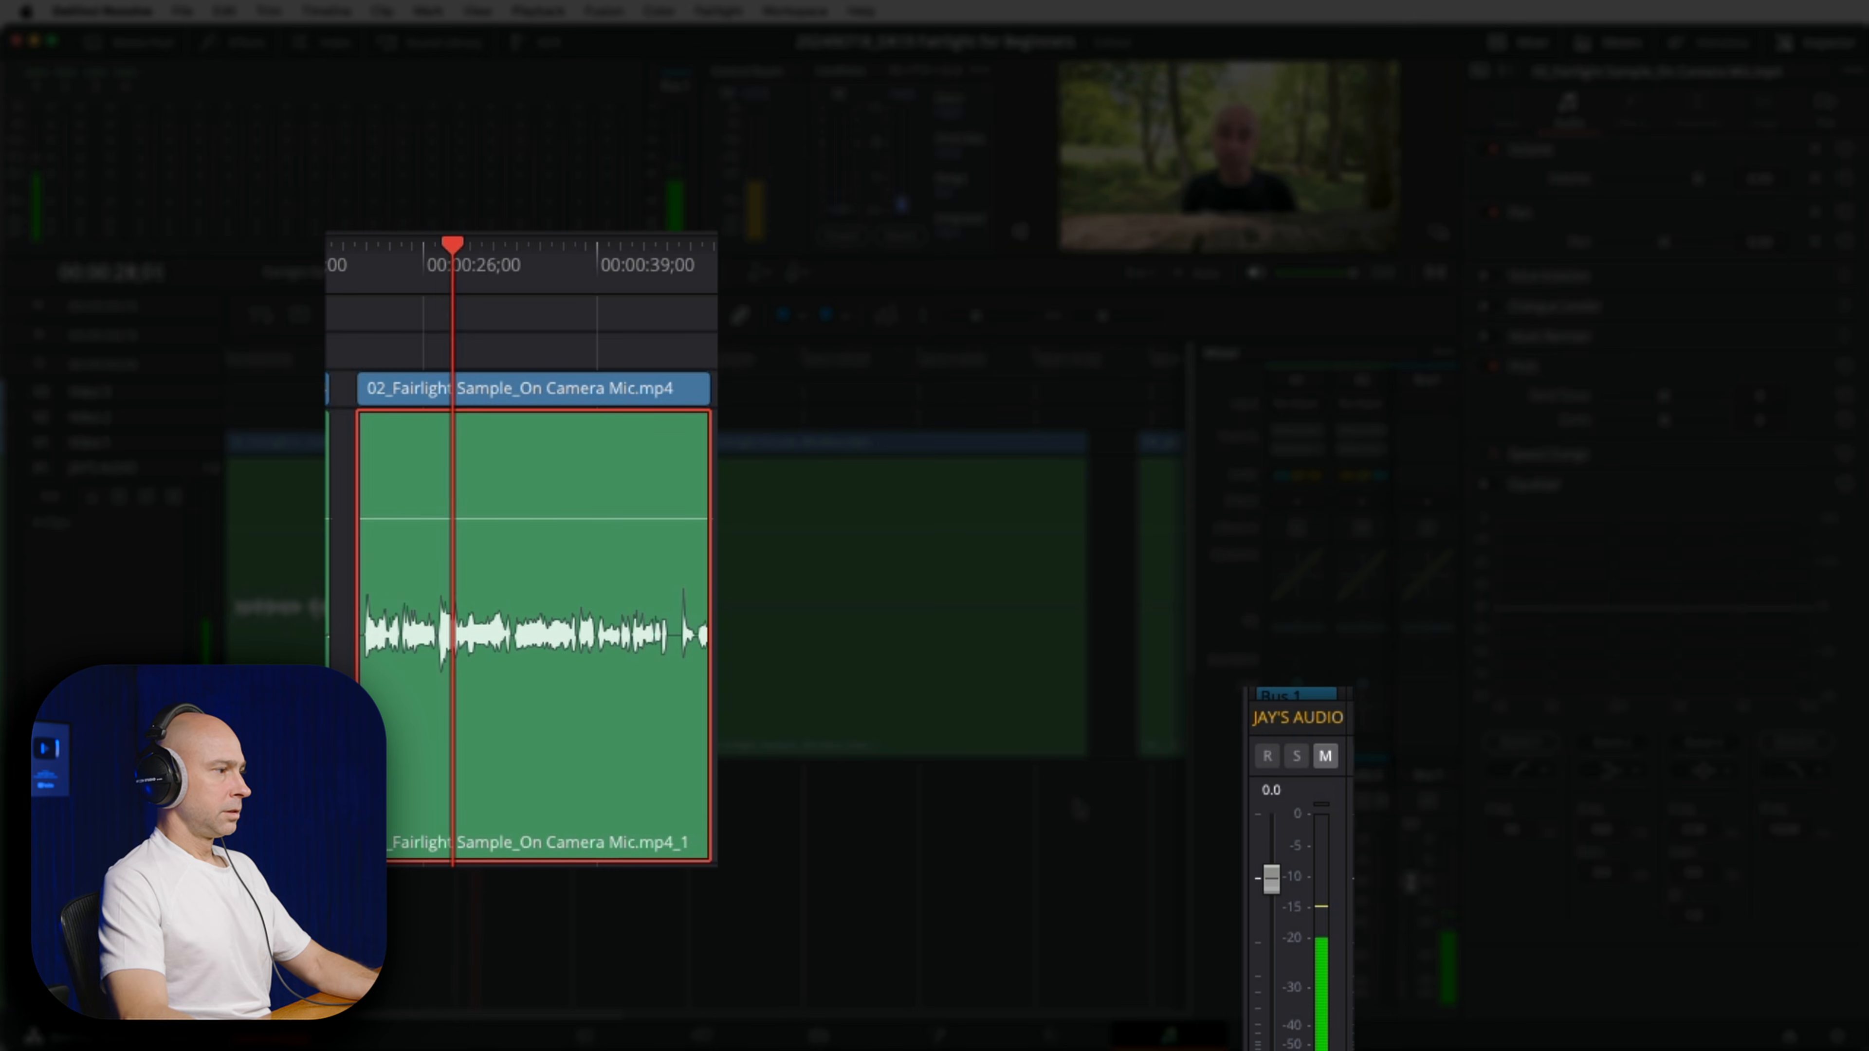
key("space")
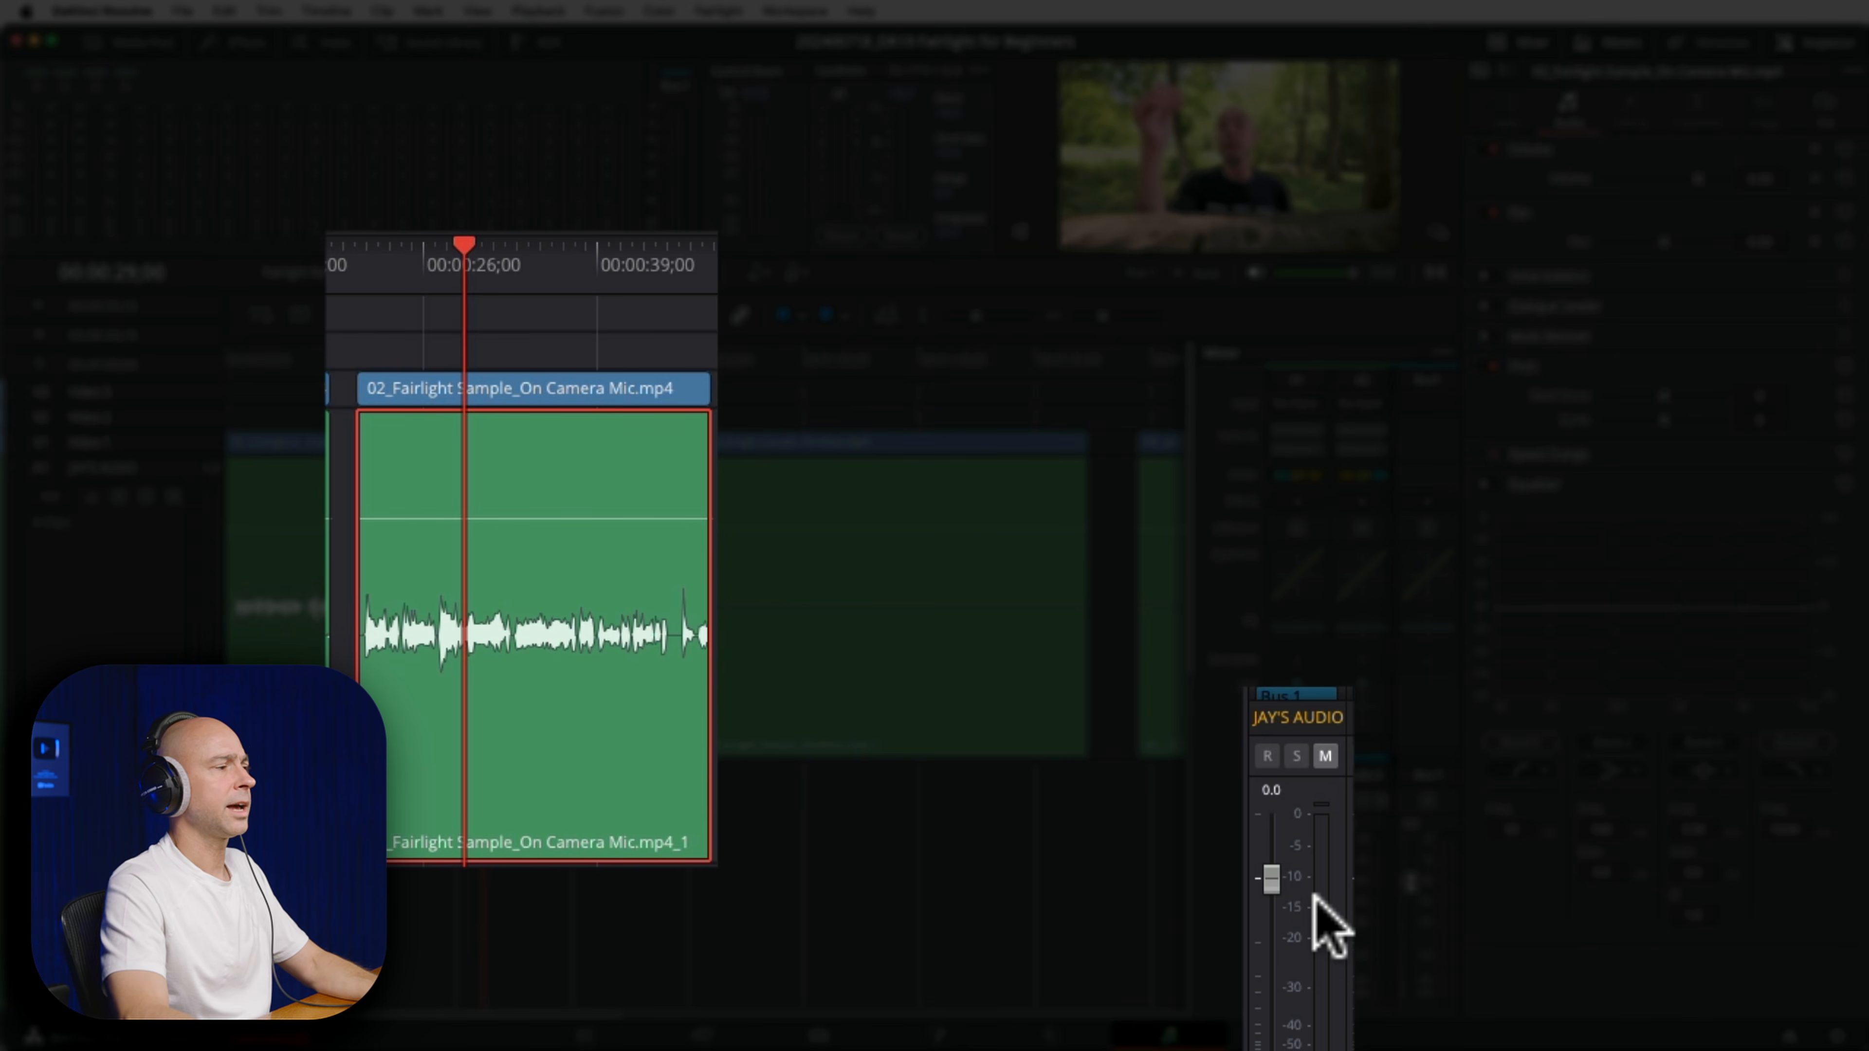
left_click(429, 254)
key("space")
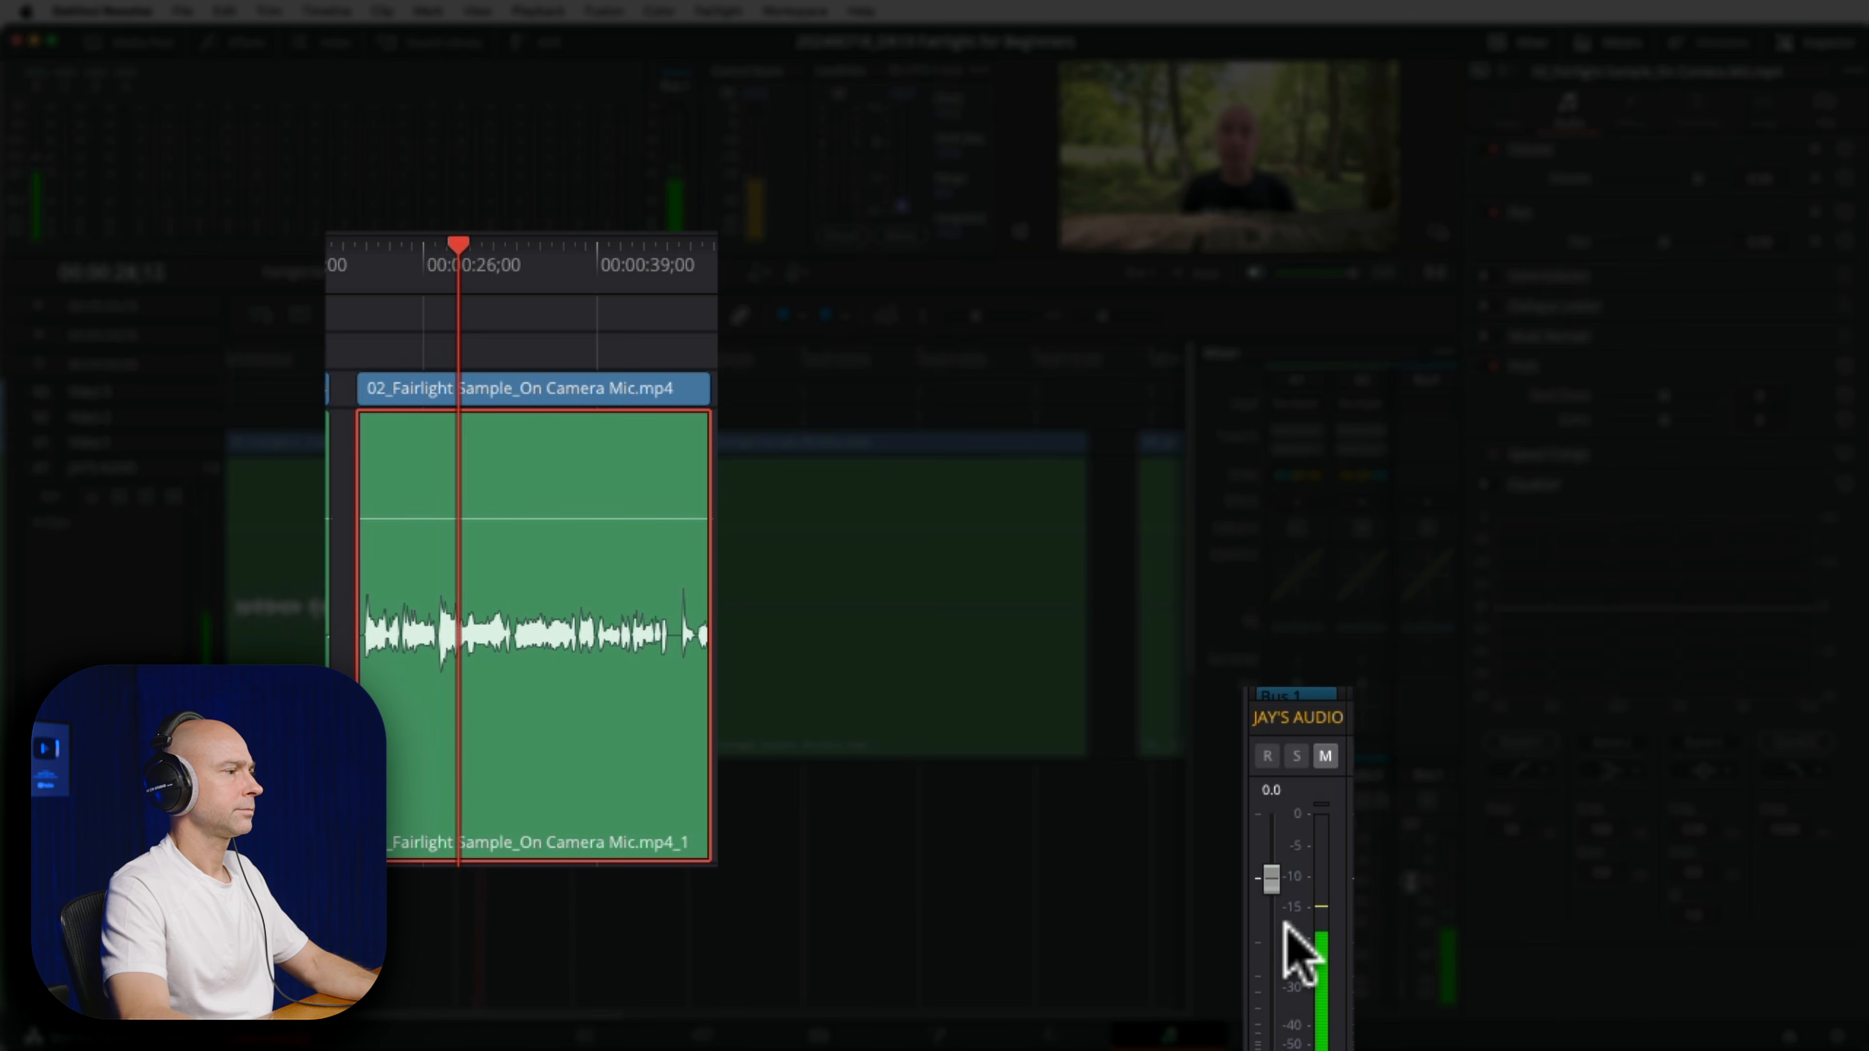
key("space")
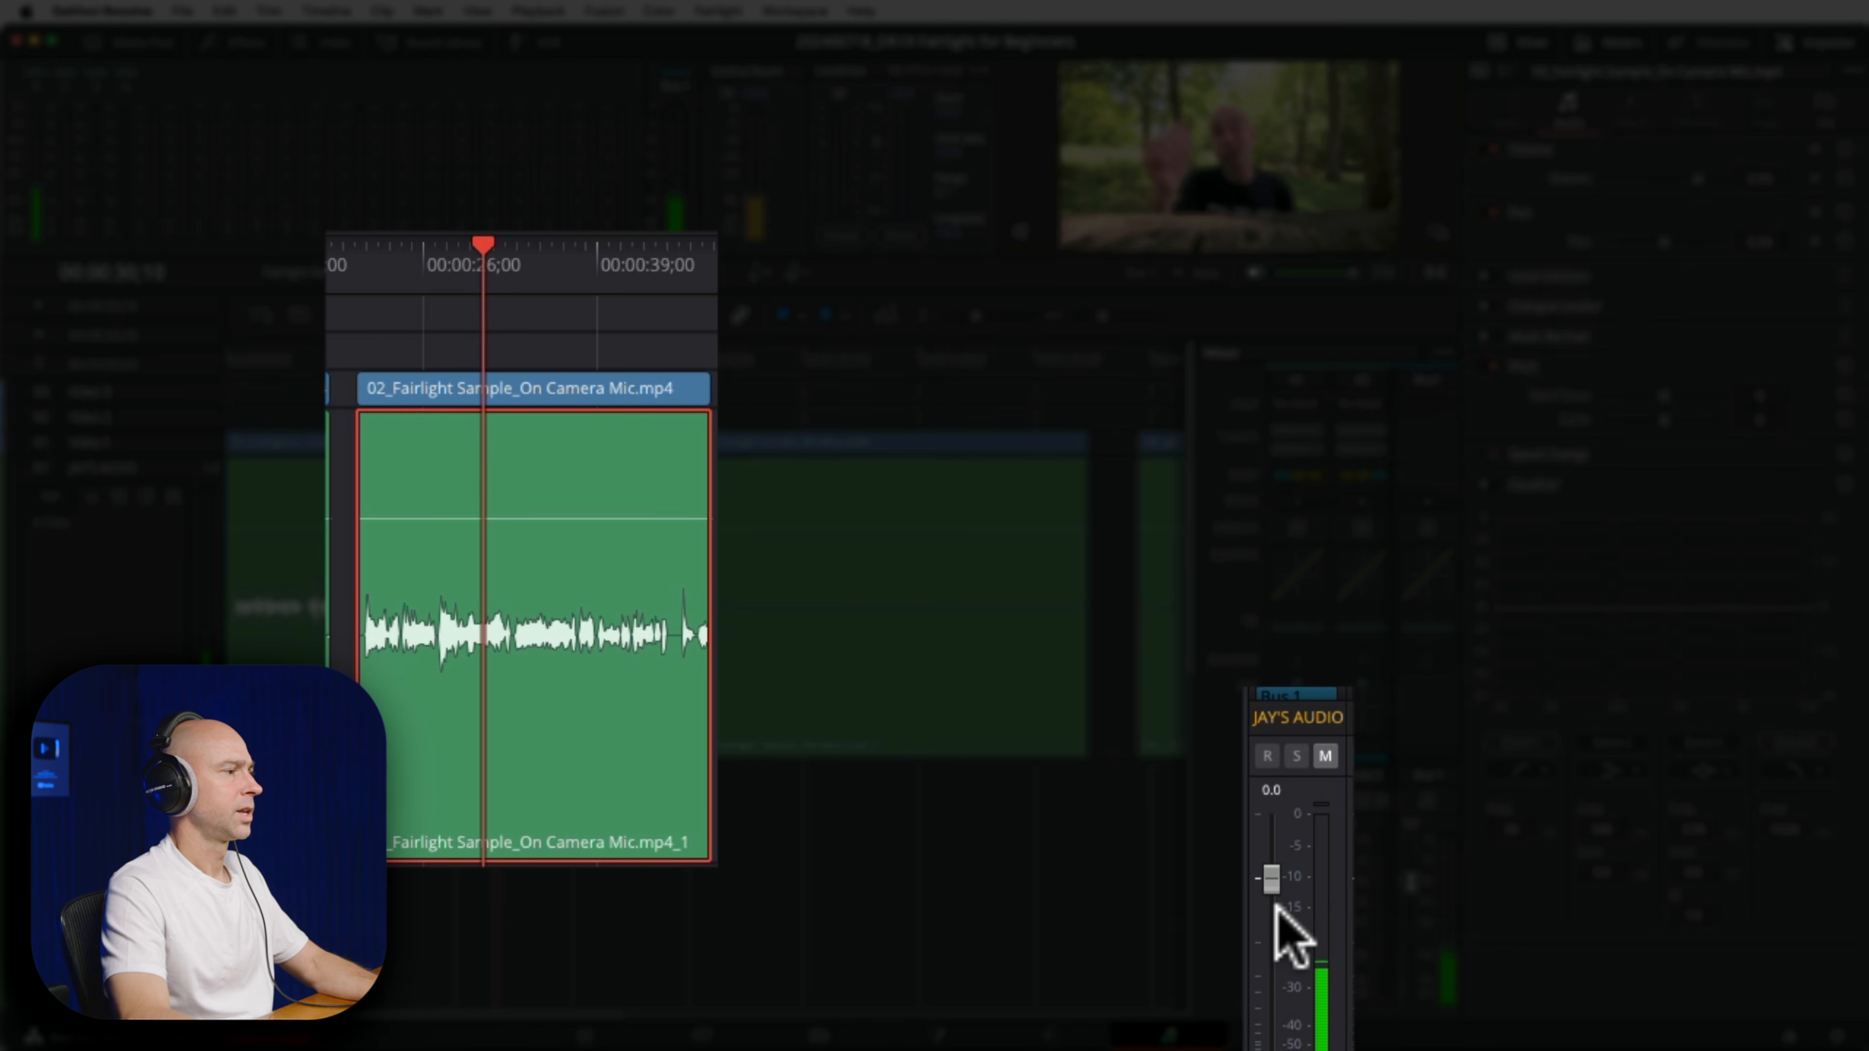
Raise clip 02's gain line in small increments, playing the clip between adjustments to check the JAY'S AUDIO meter.
left_click(1279, 899)
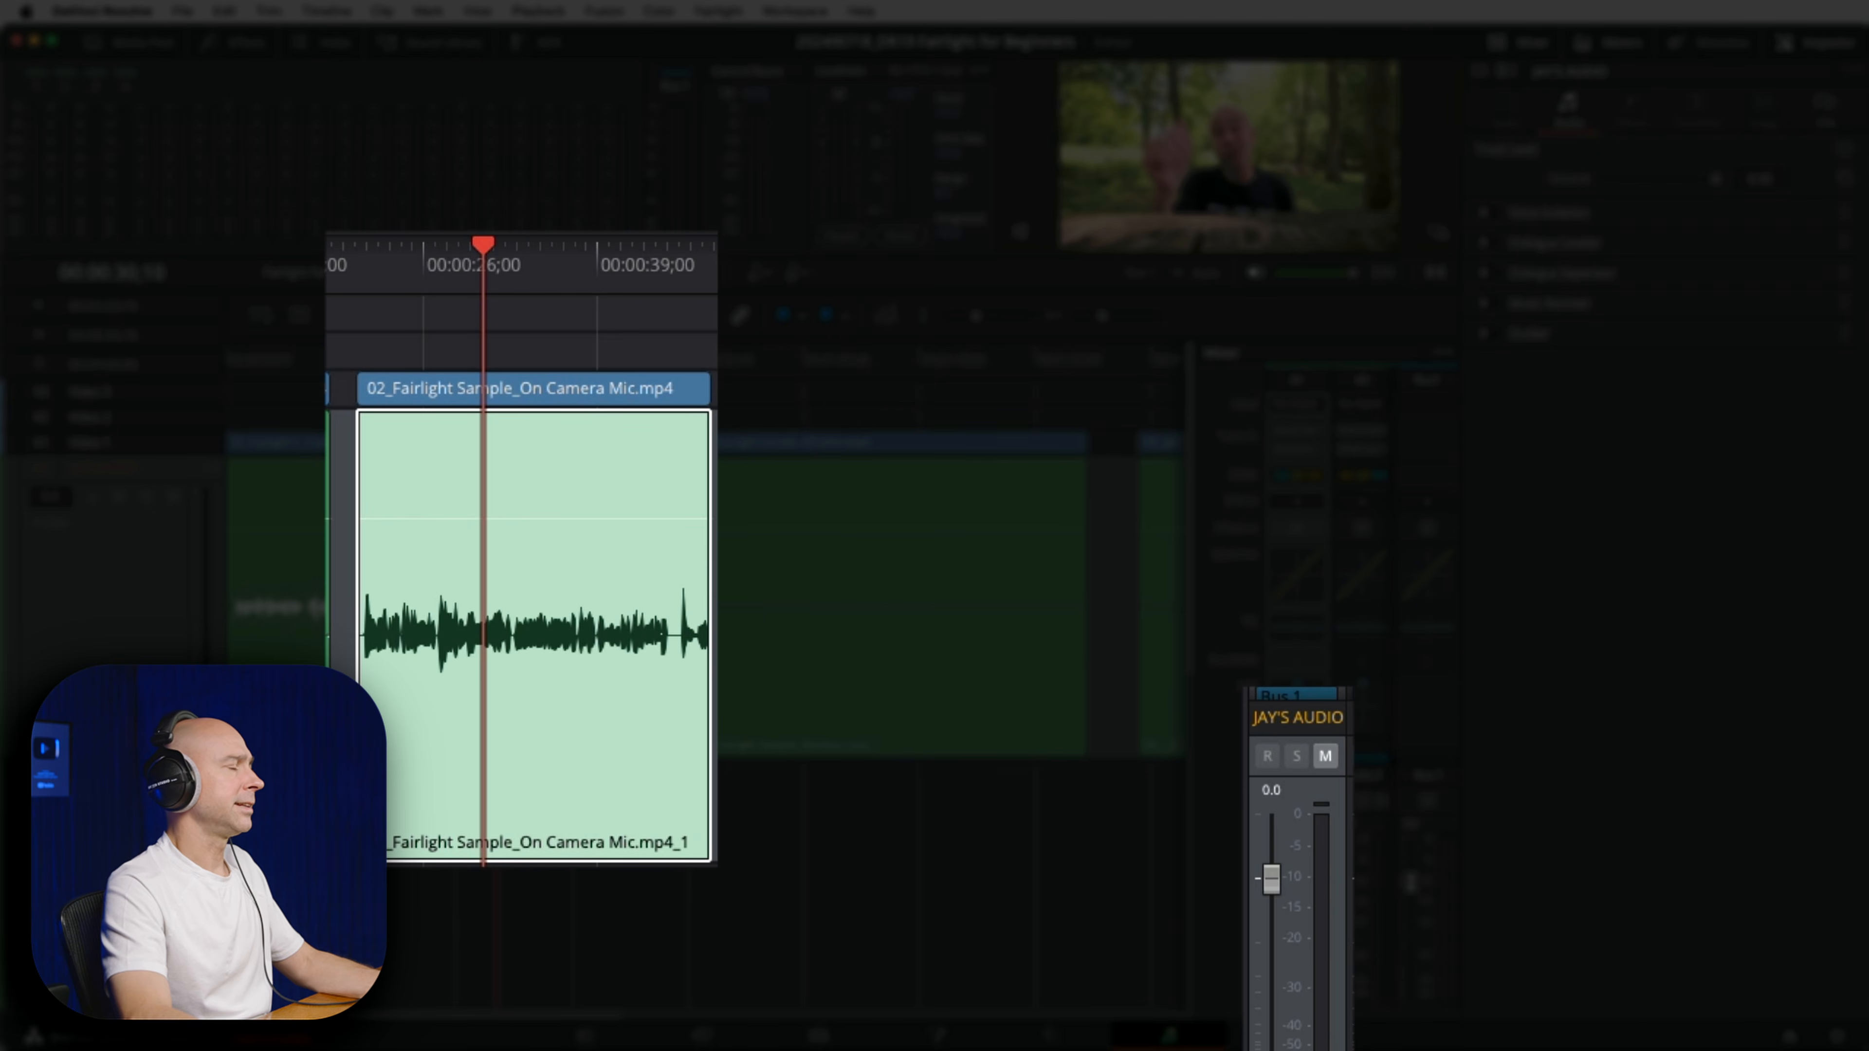
left_click_drag(579, 518, 587, 503)
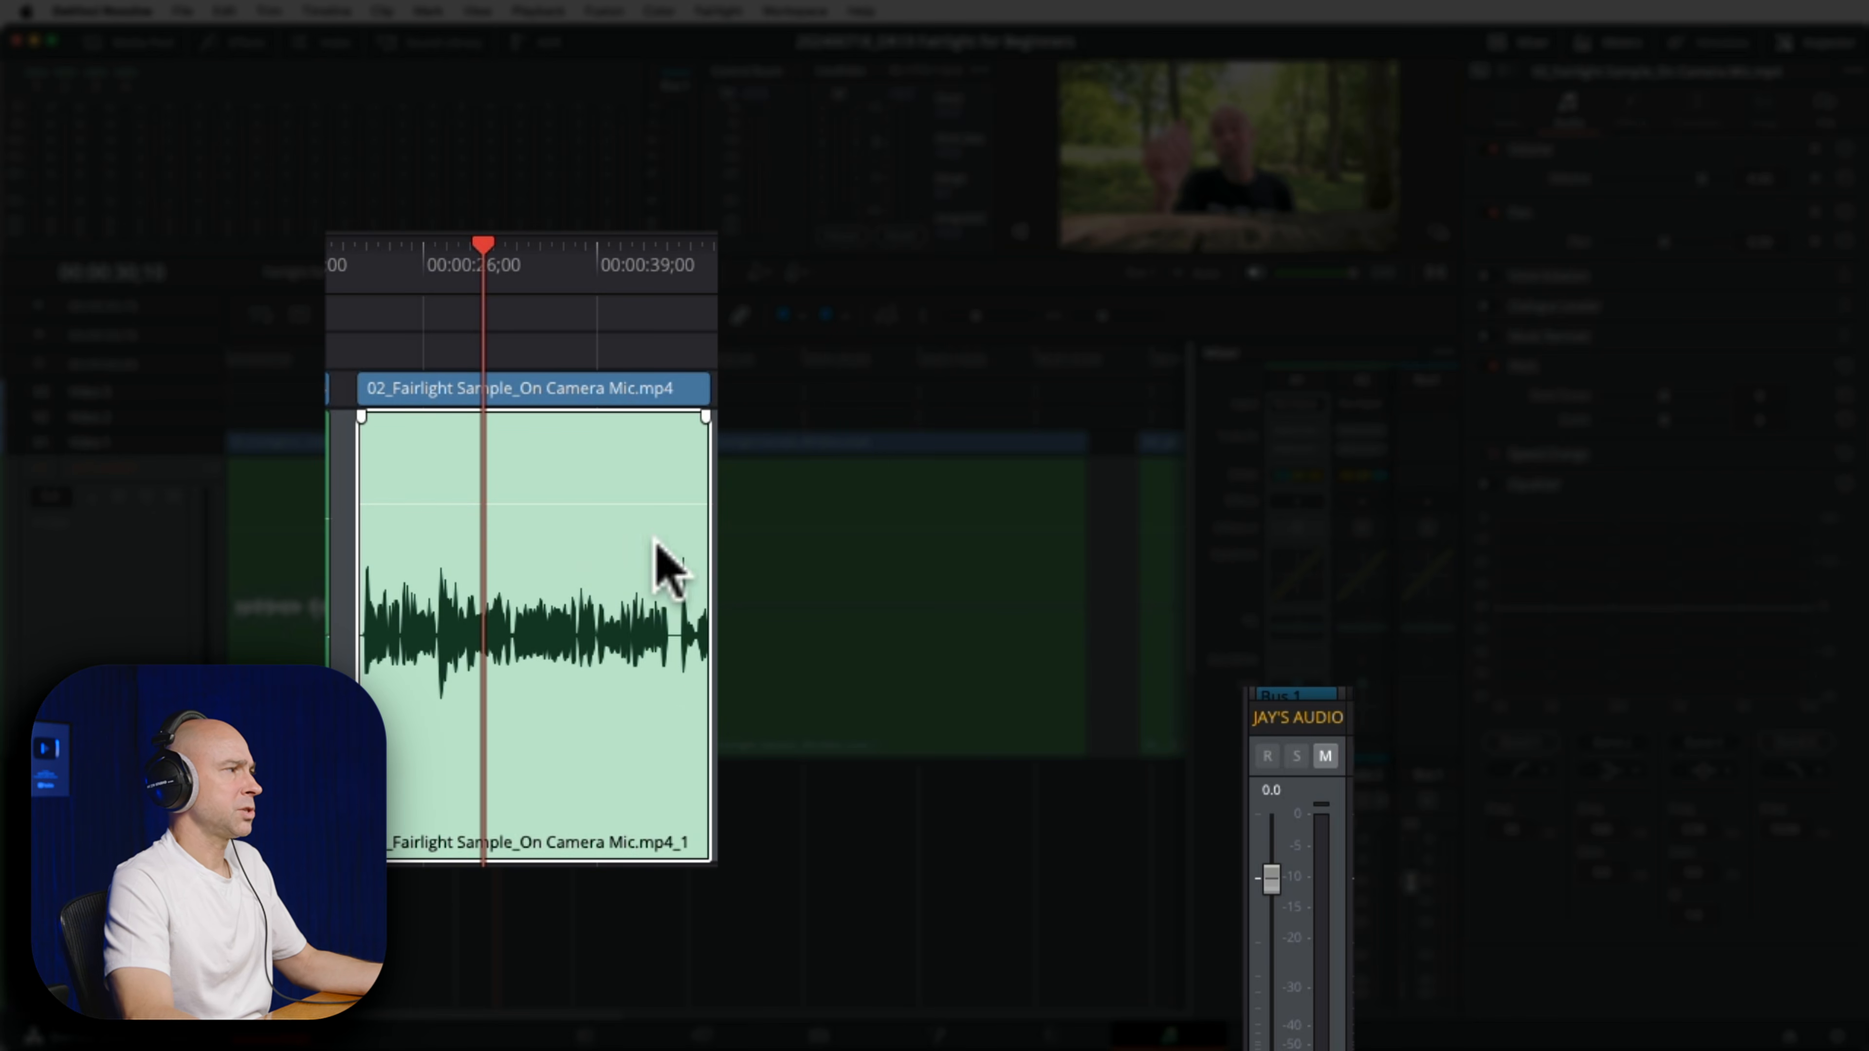
mouse_move(655, 504)
left_mouse_down()
mouse_move(651, 486)
mouse_move(647, 501)
left_mouse_up()
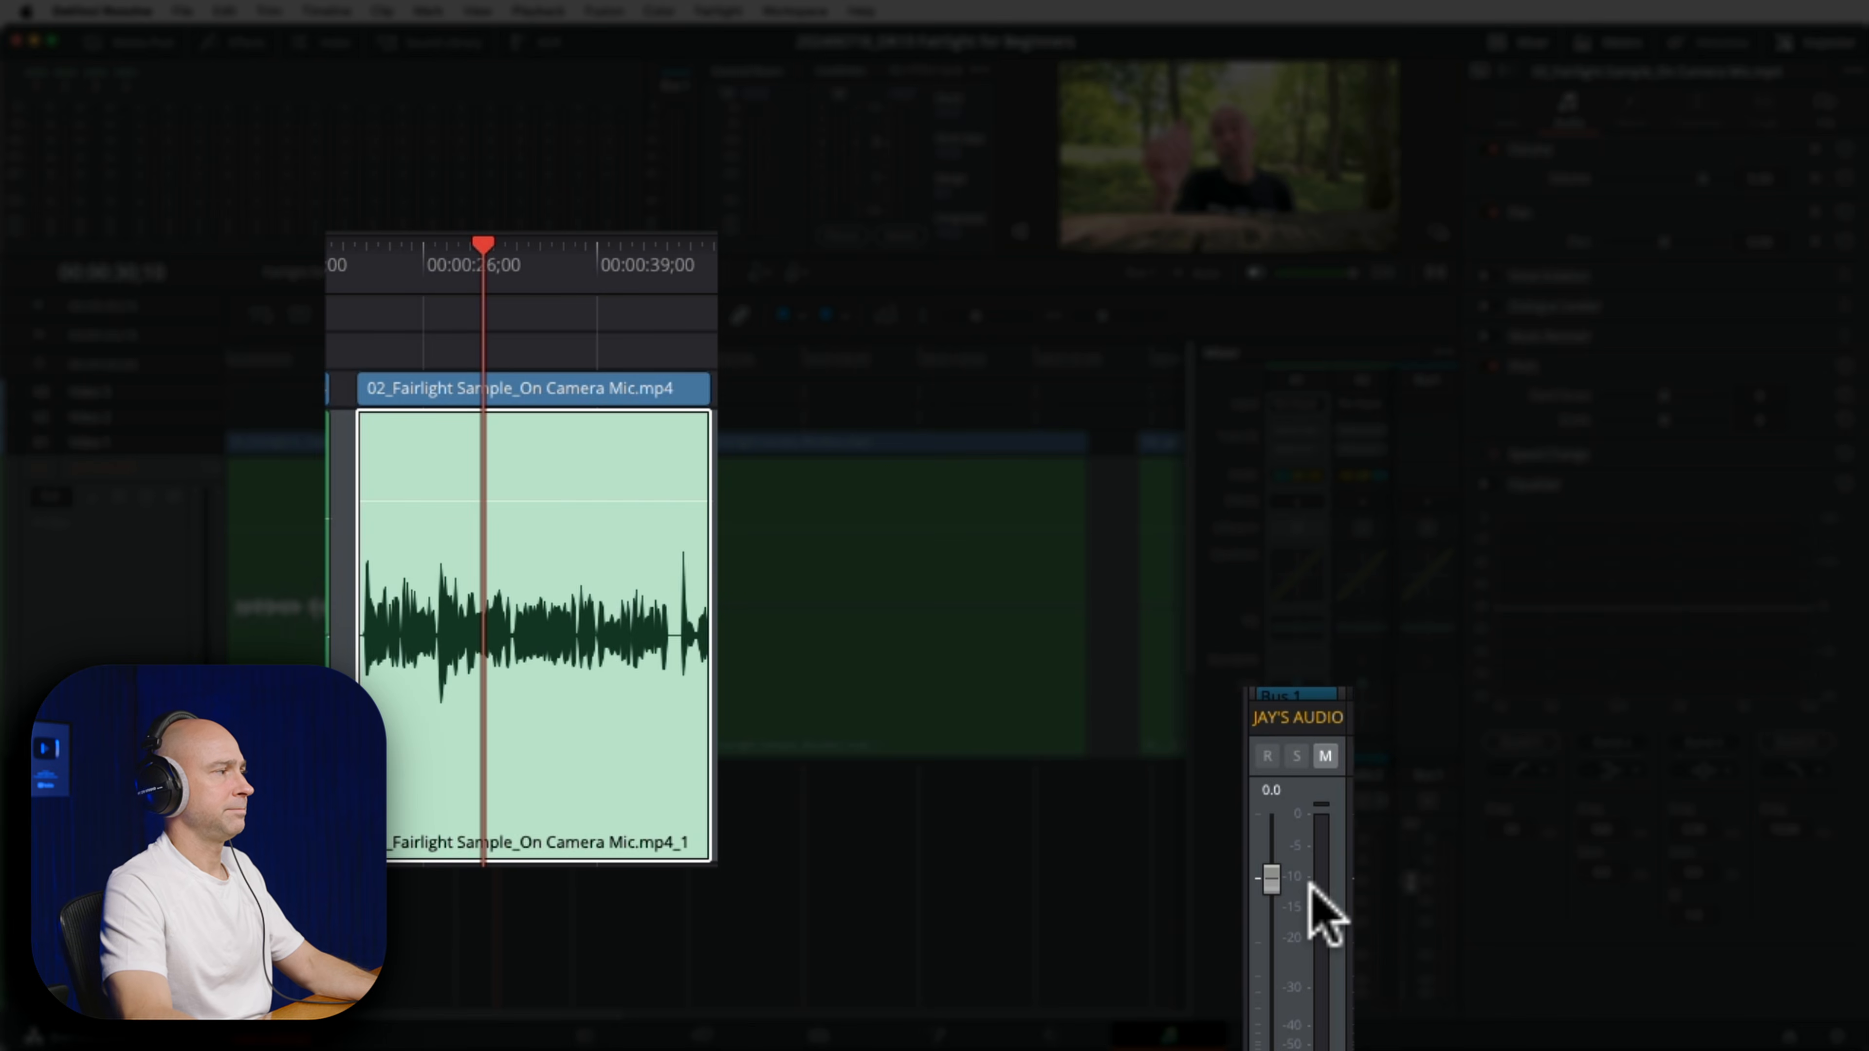
key("space")
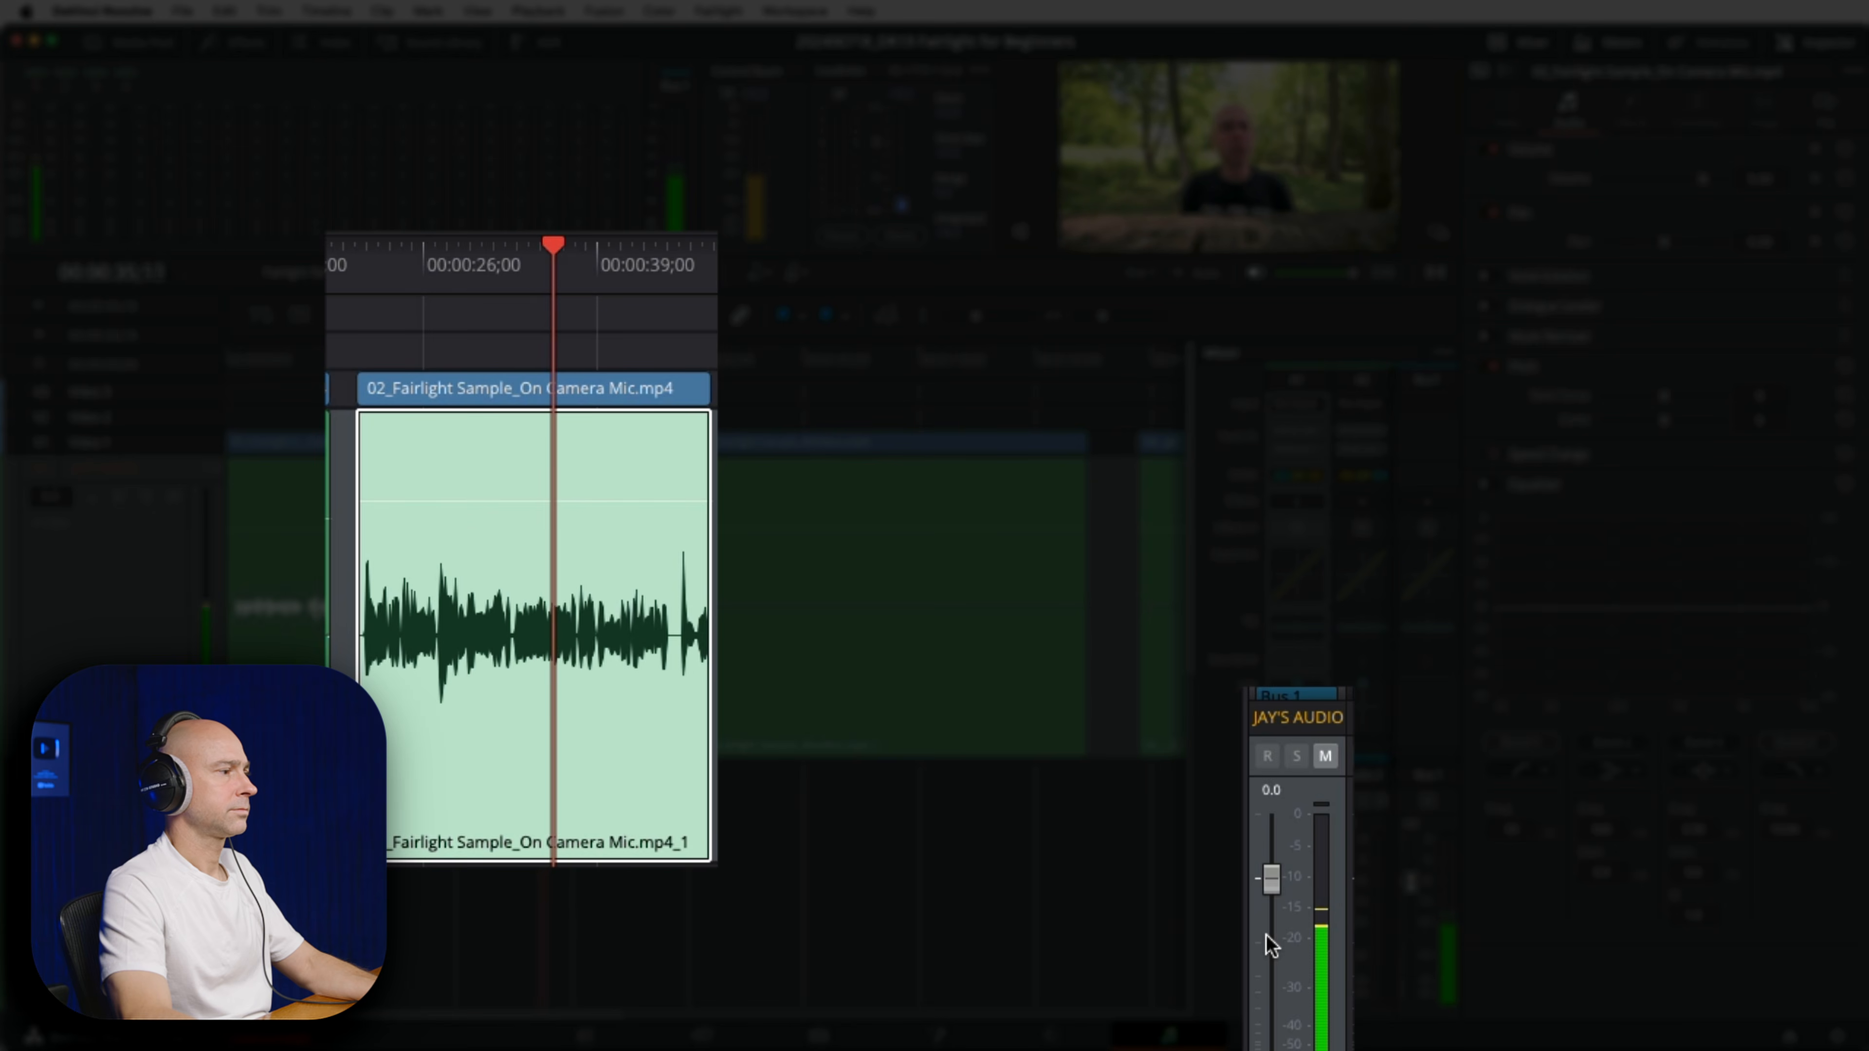
key("space")
mouse_move(670, 503)
left_mouse_down()
mouse_move(670, 476)
mouse_move(680, 501)
left_mouse_up()
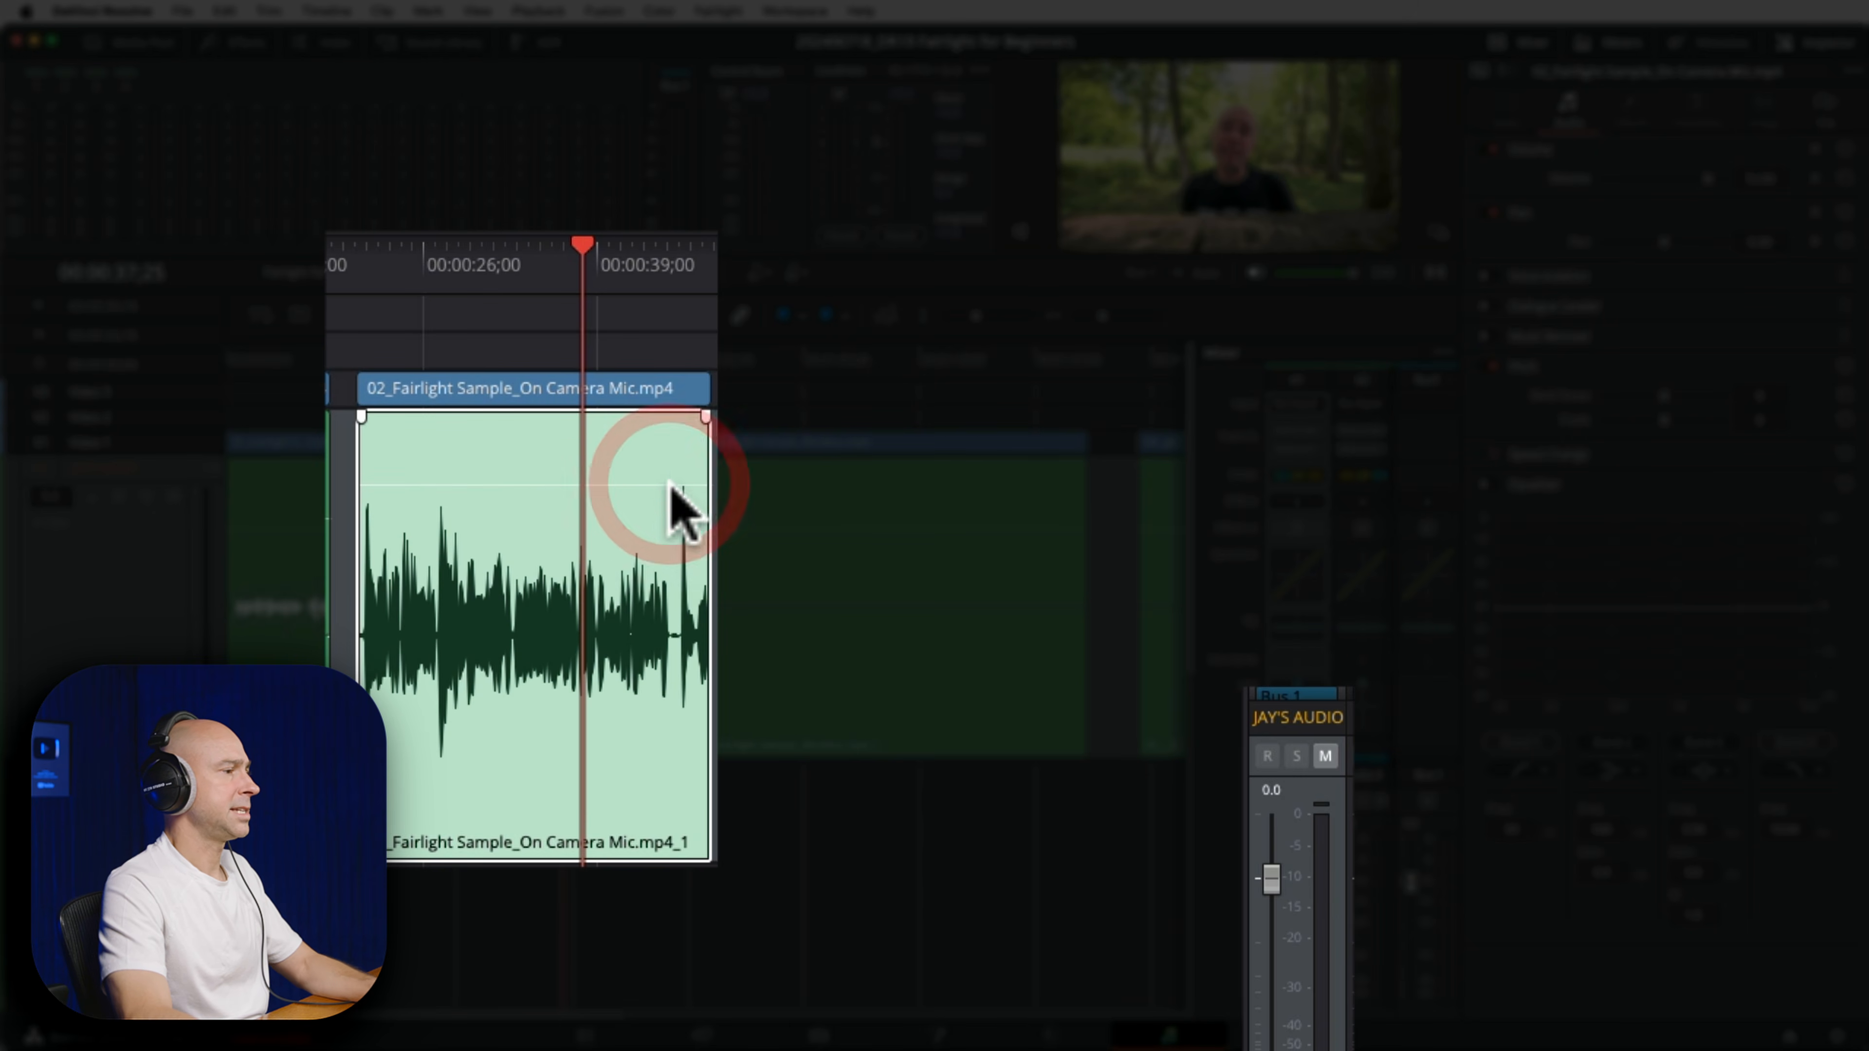
Replay clip 02 from around the 26-second mark to check its level, and lower its clip gain to about 8.30 dB.
left_click(455, 285)
key("space")
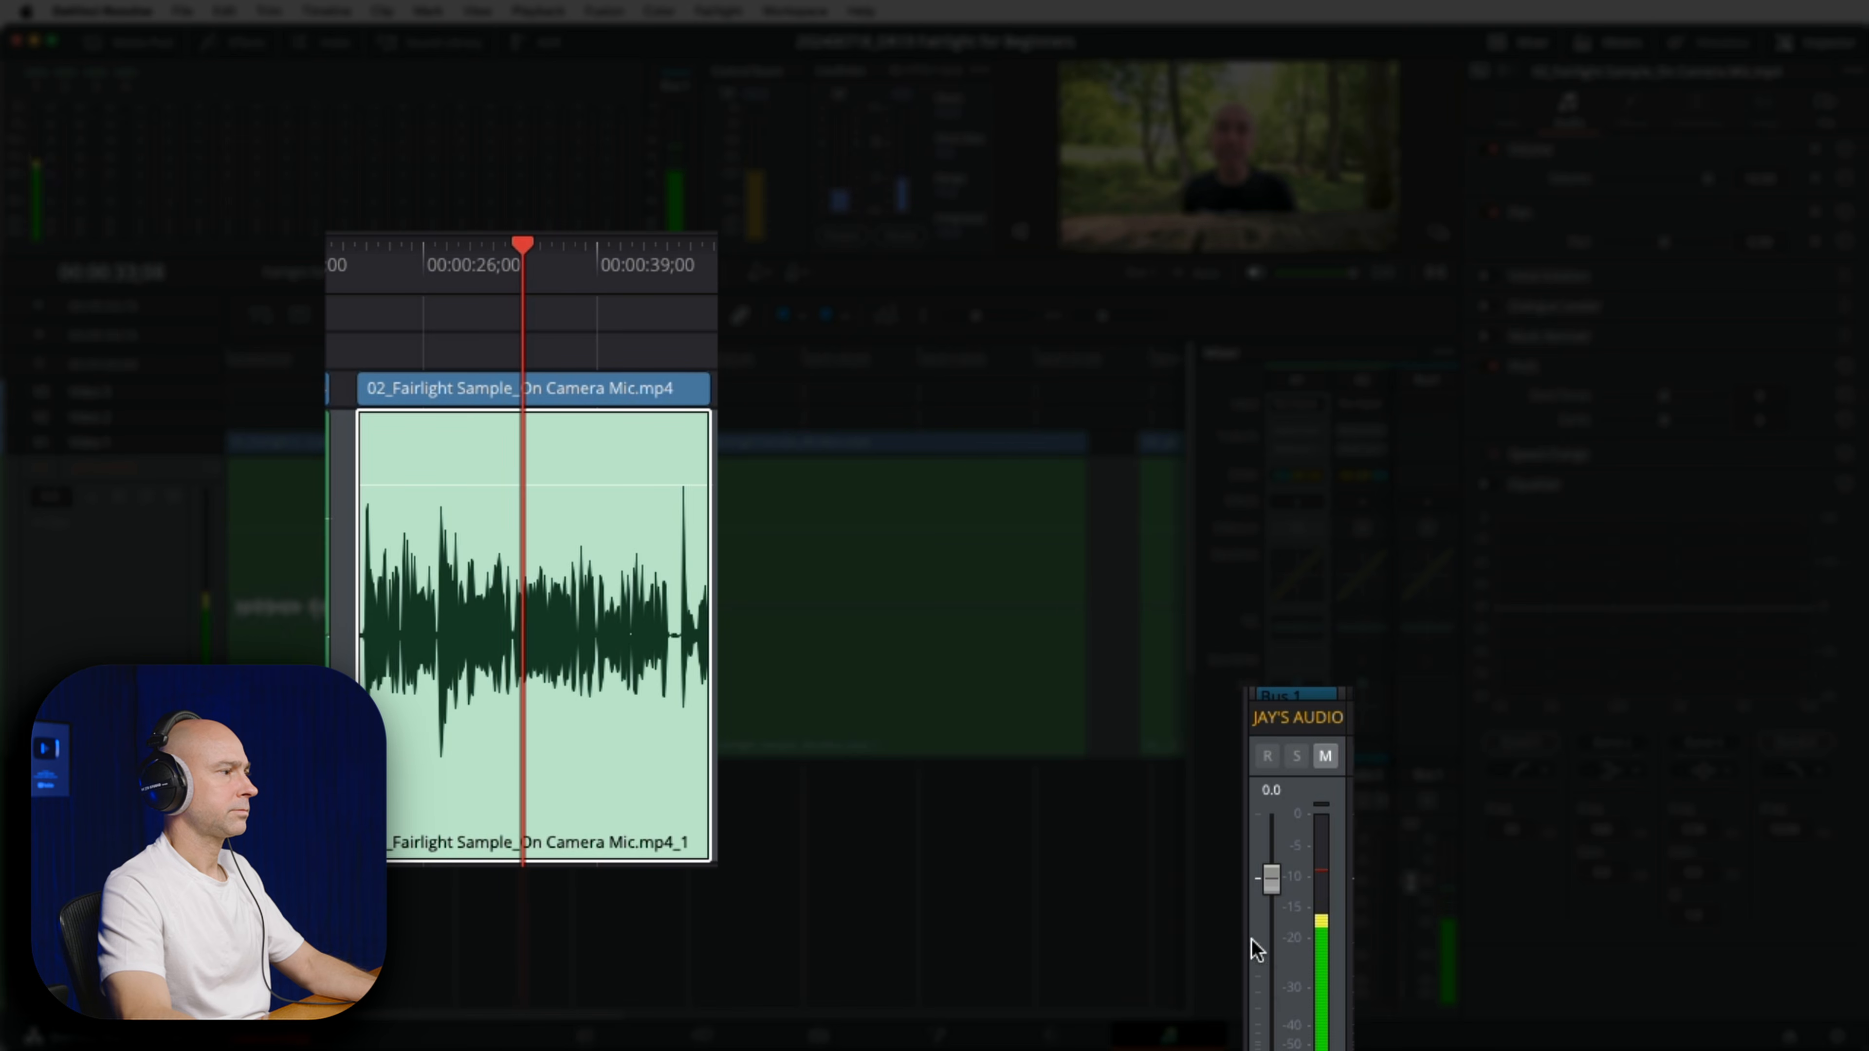
left_click(1288, 884)
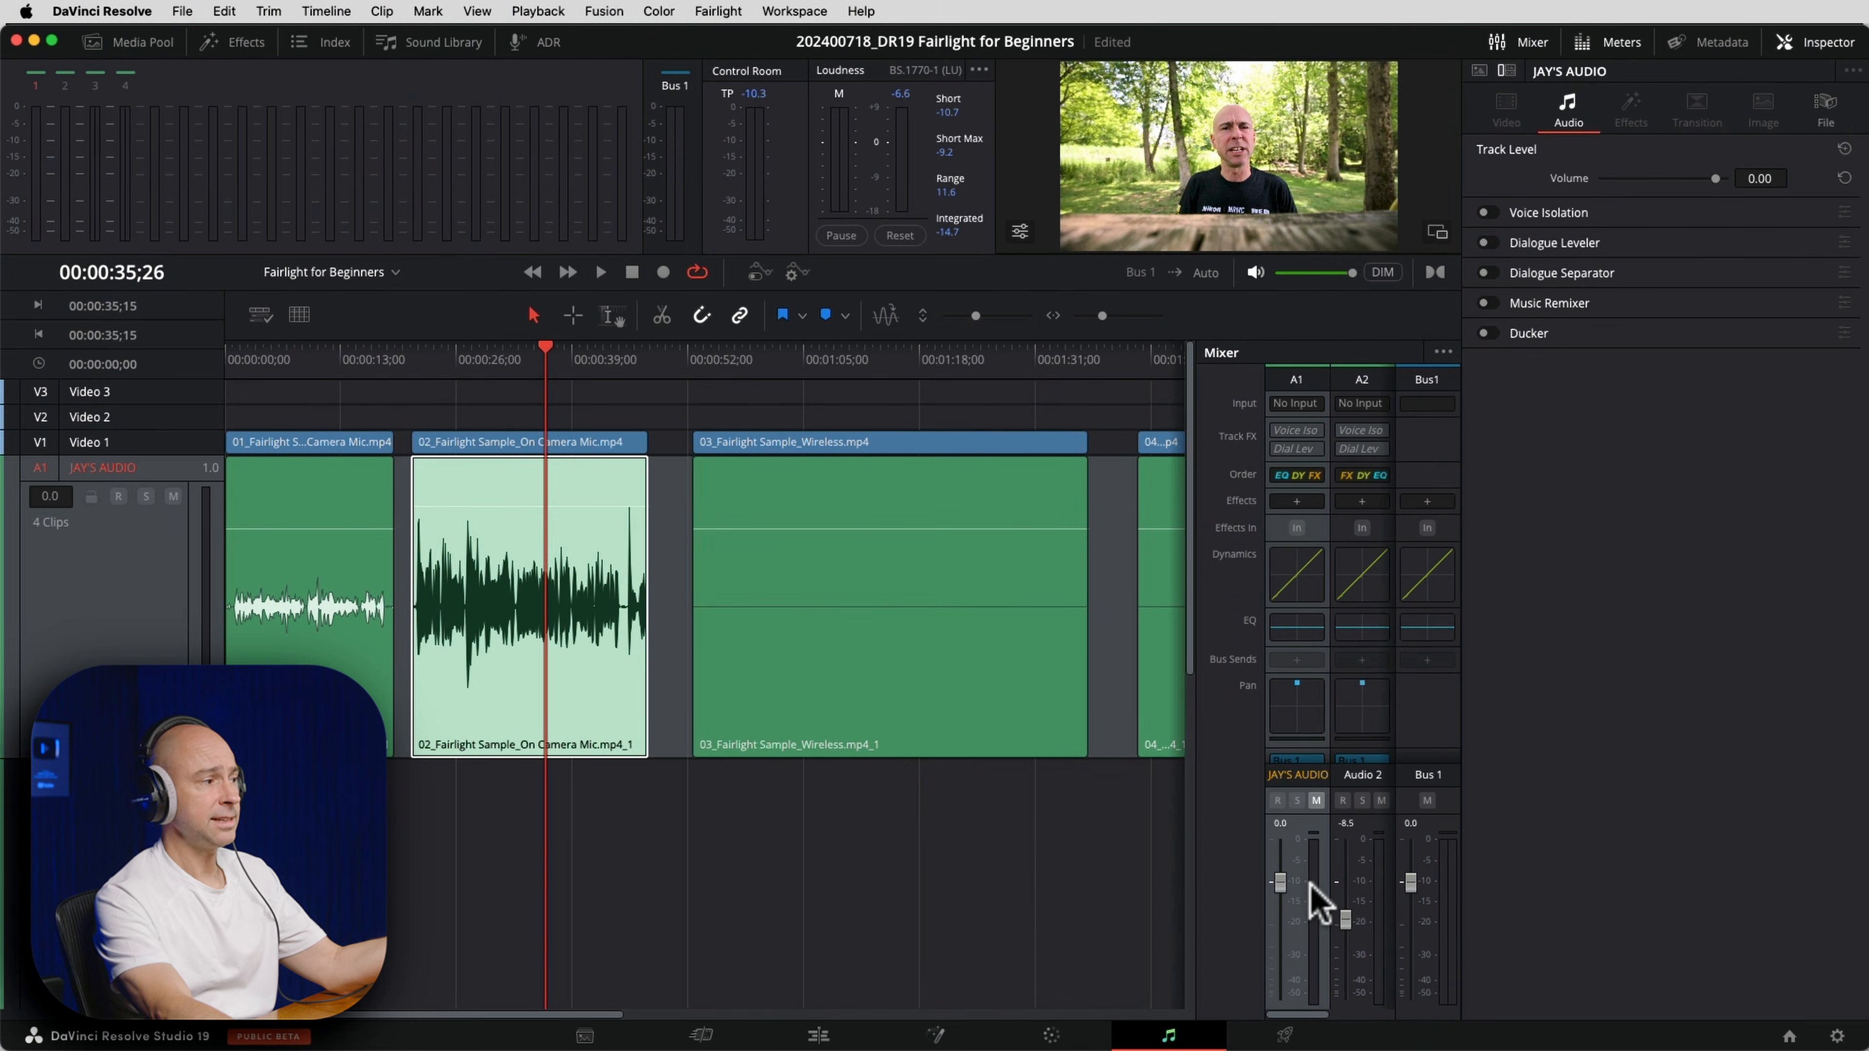
left_click_drag(557, 508, 568, 512)
left_click(1296, 902)
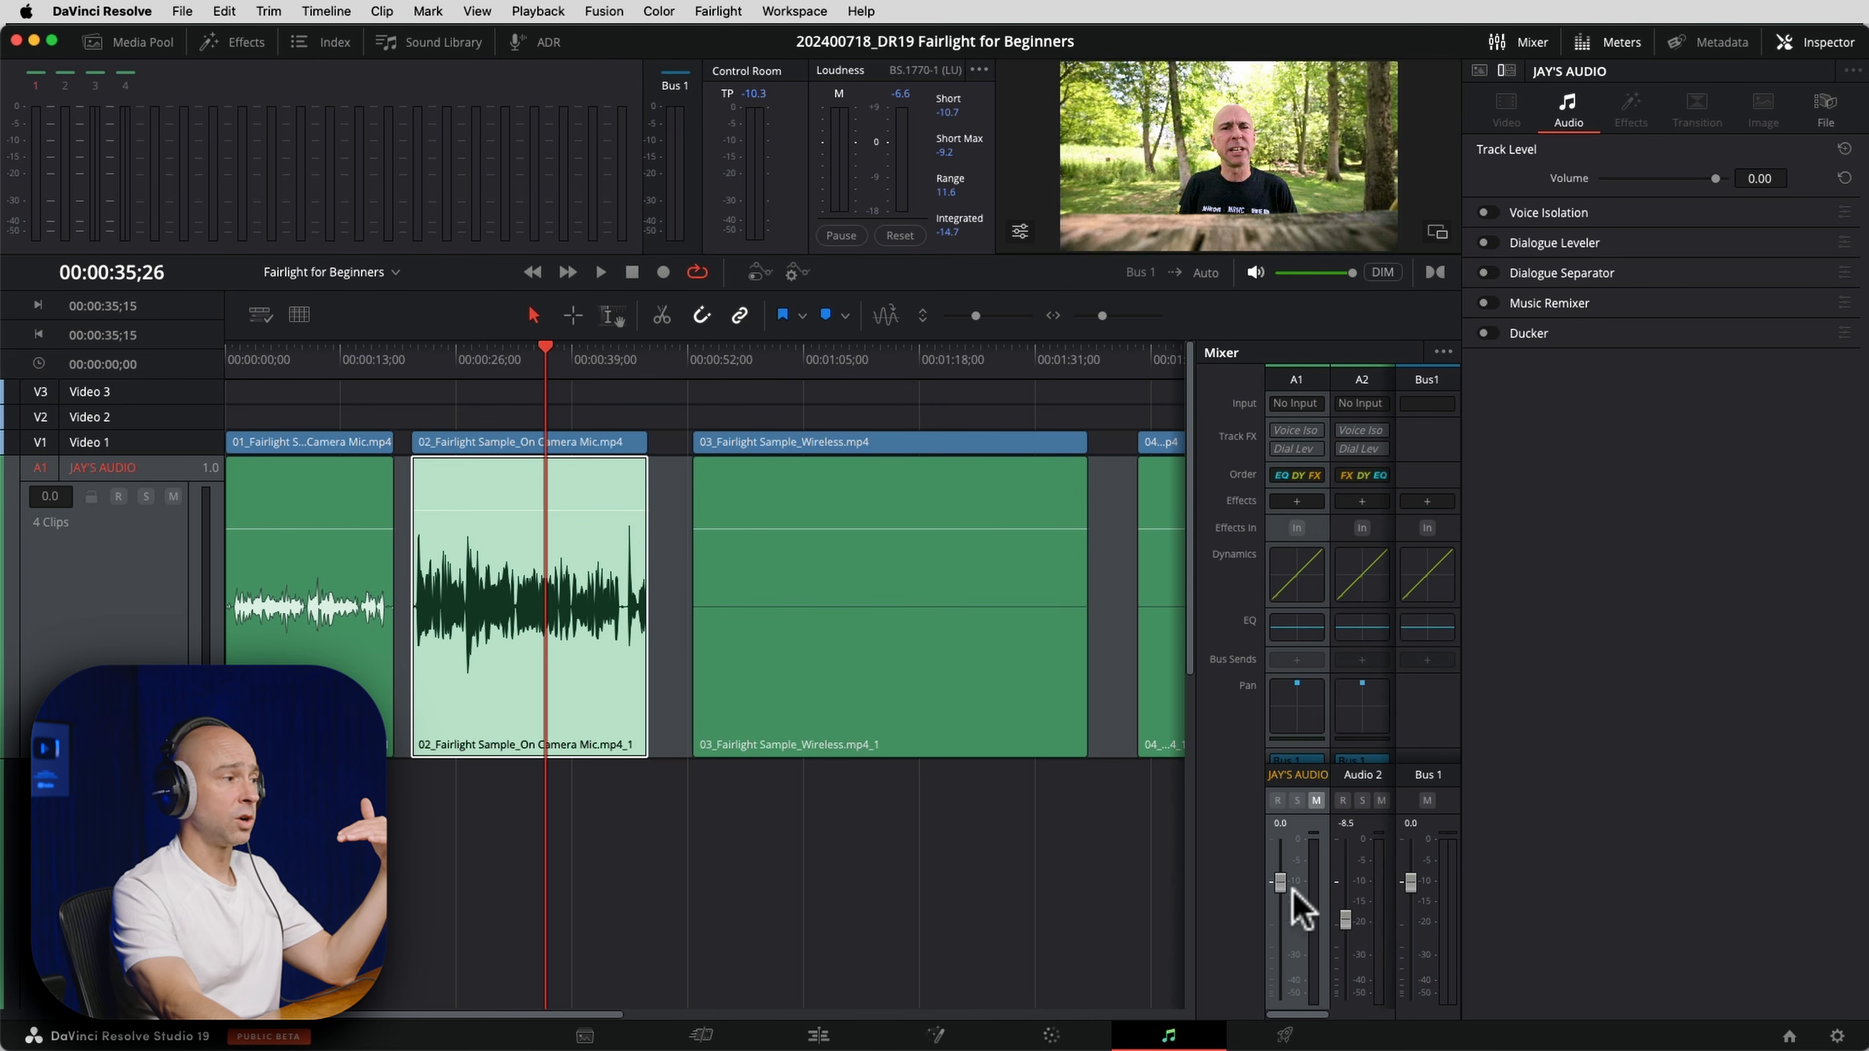
left_click(1313, 837)
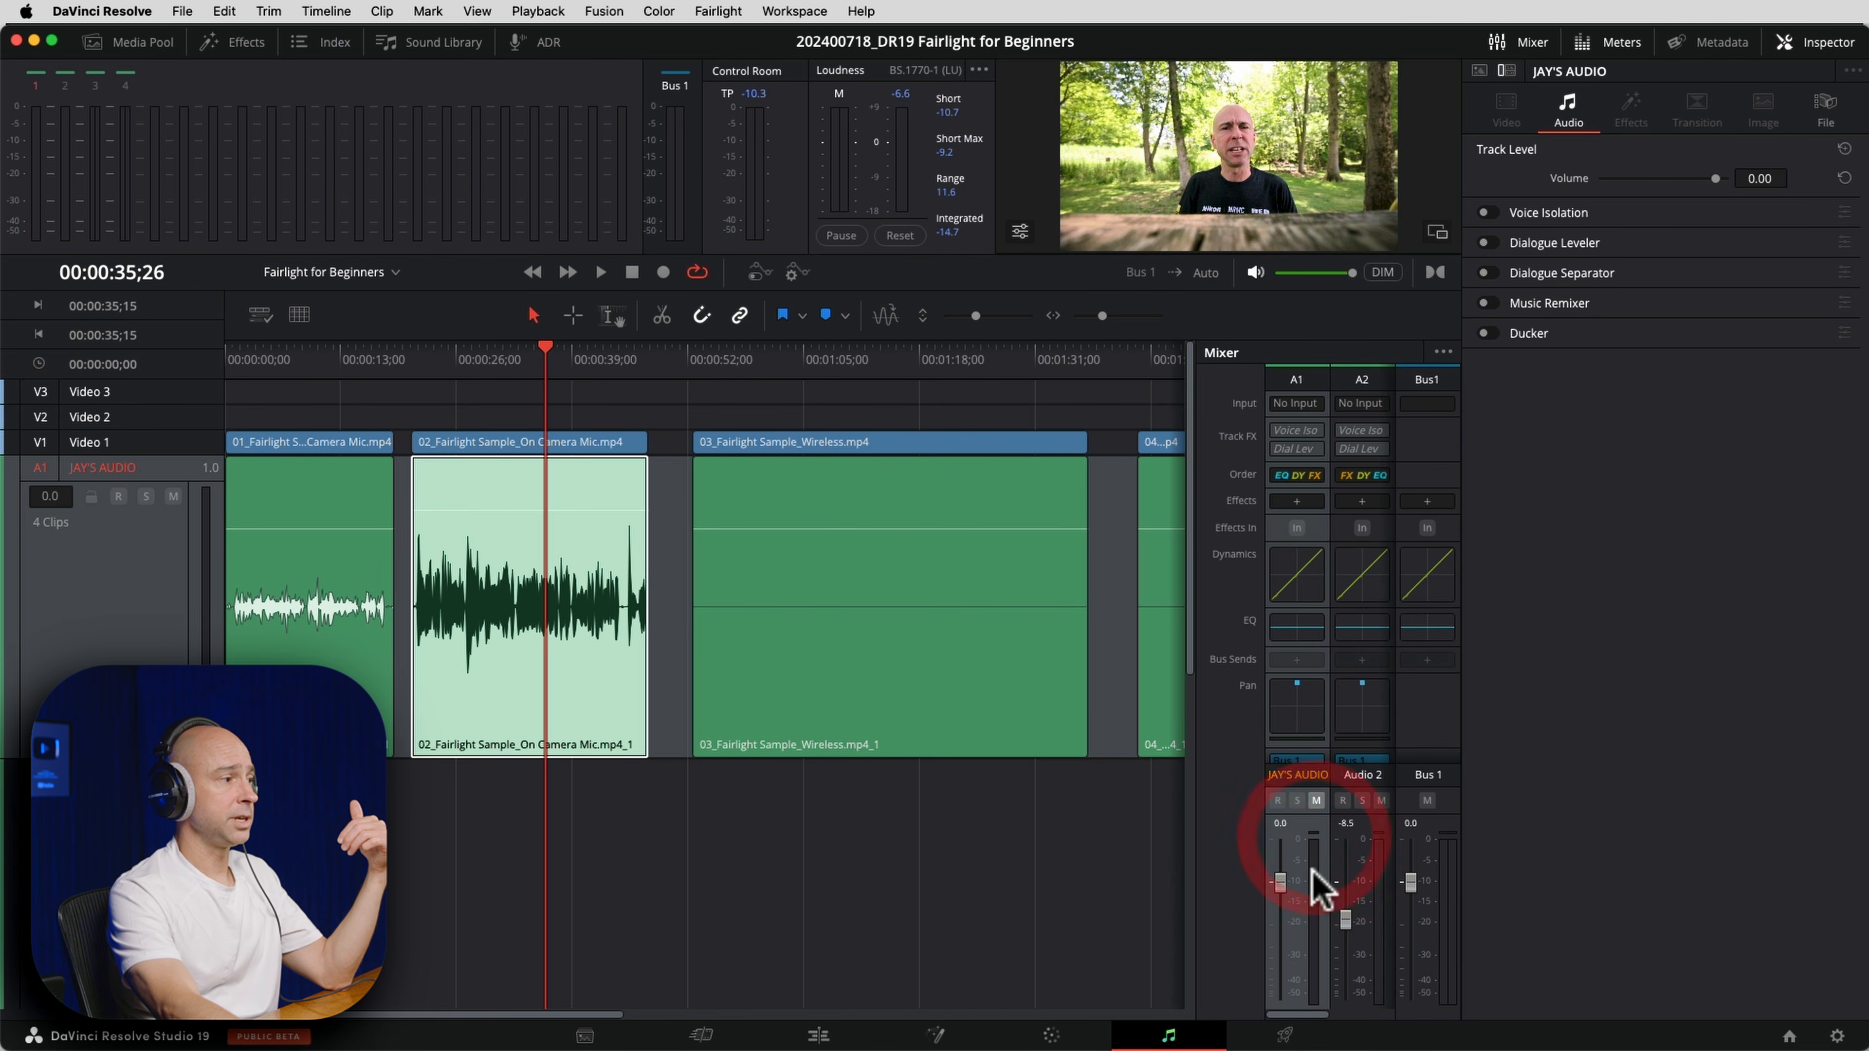
left_click(1311, 886)
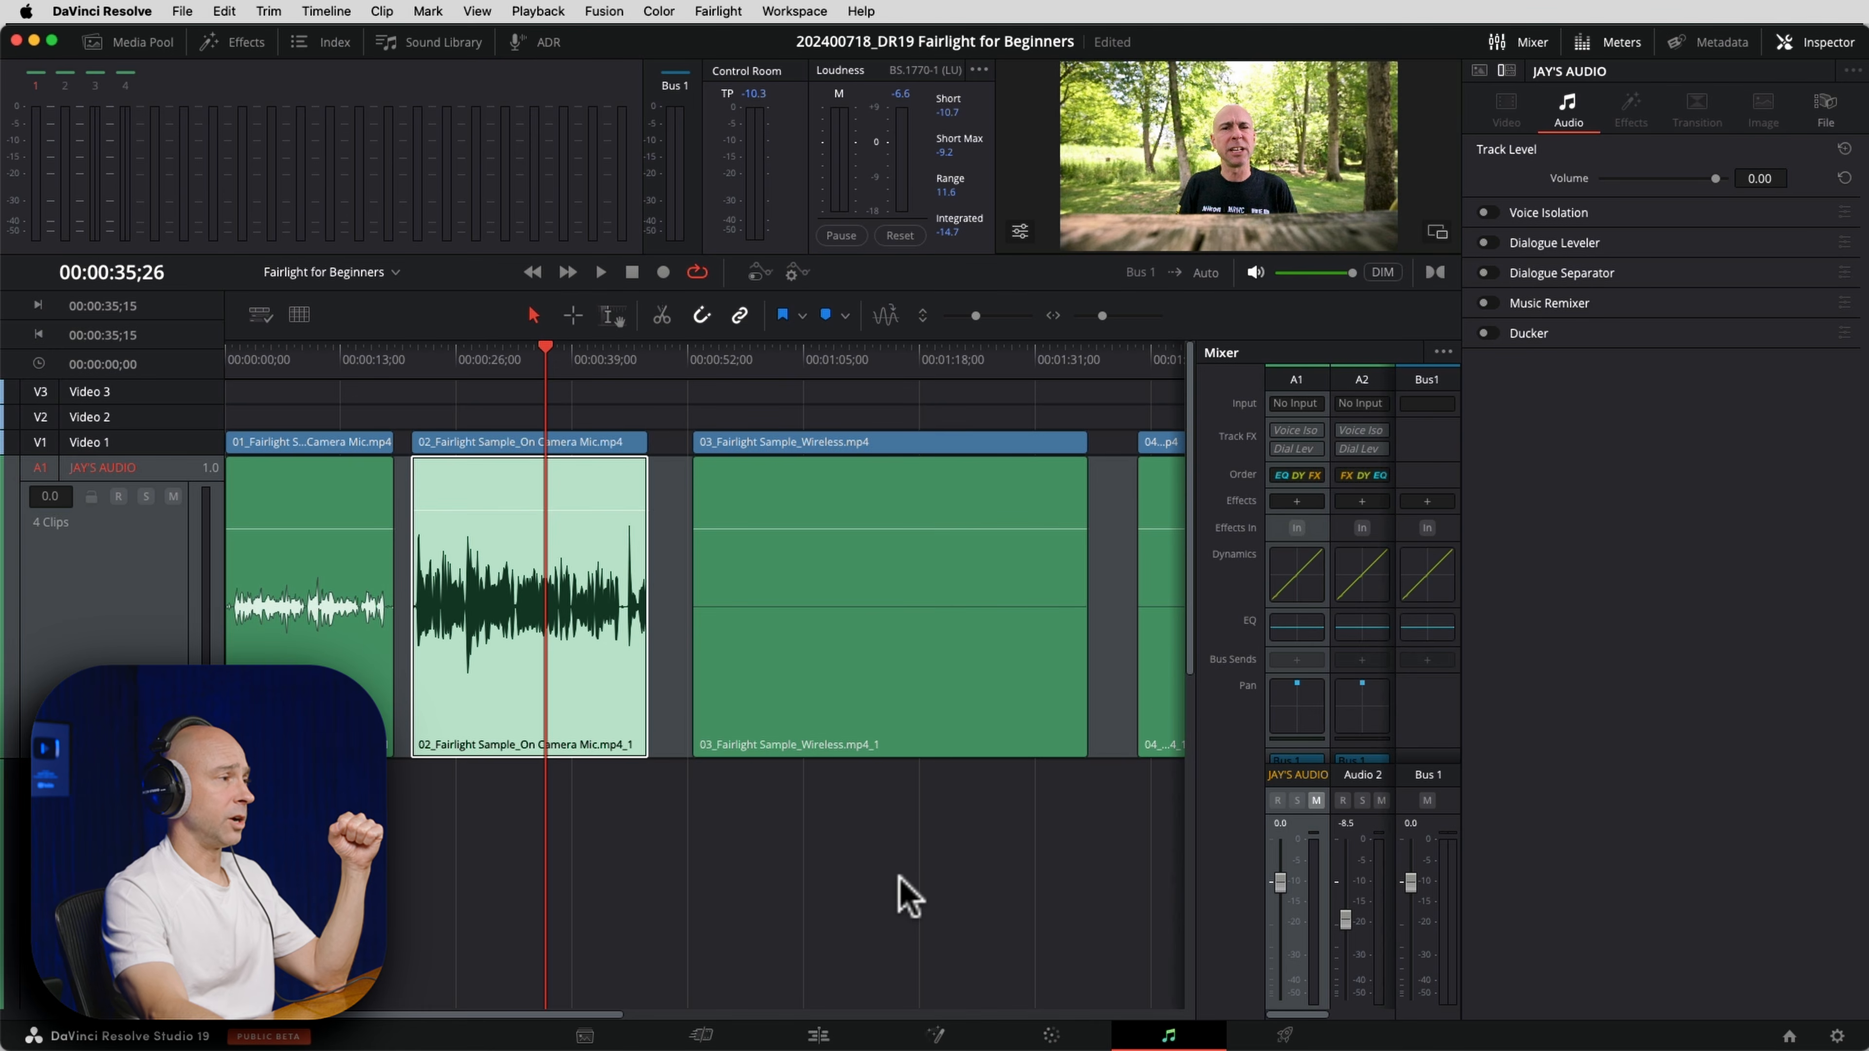
left_click(1233, 475)
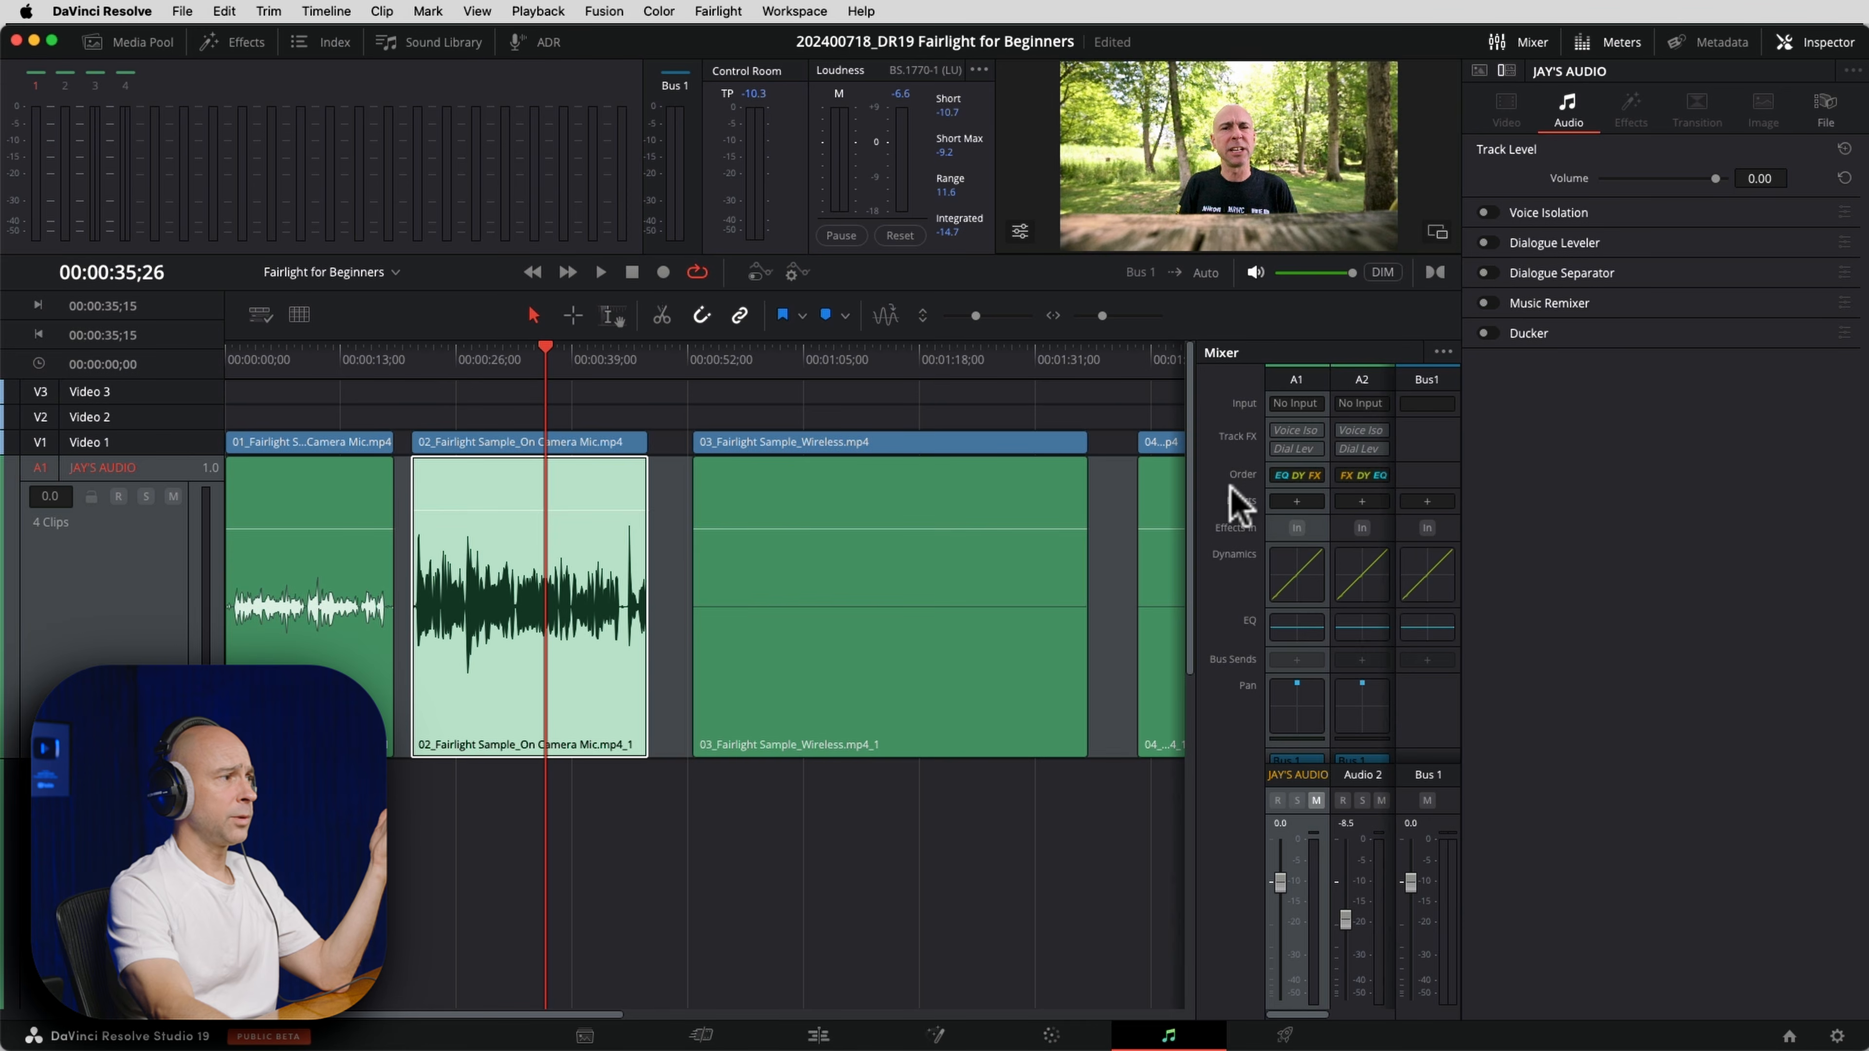
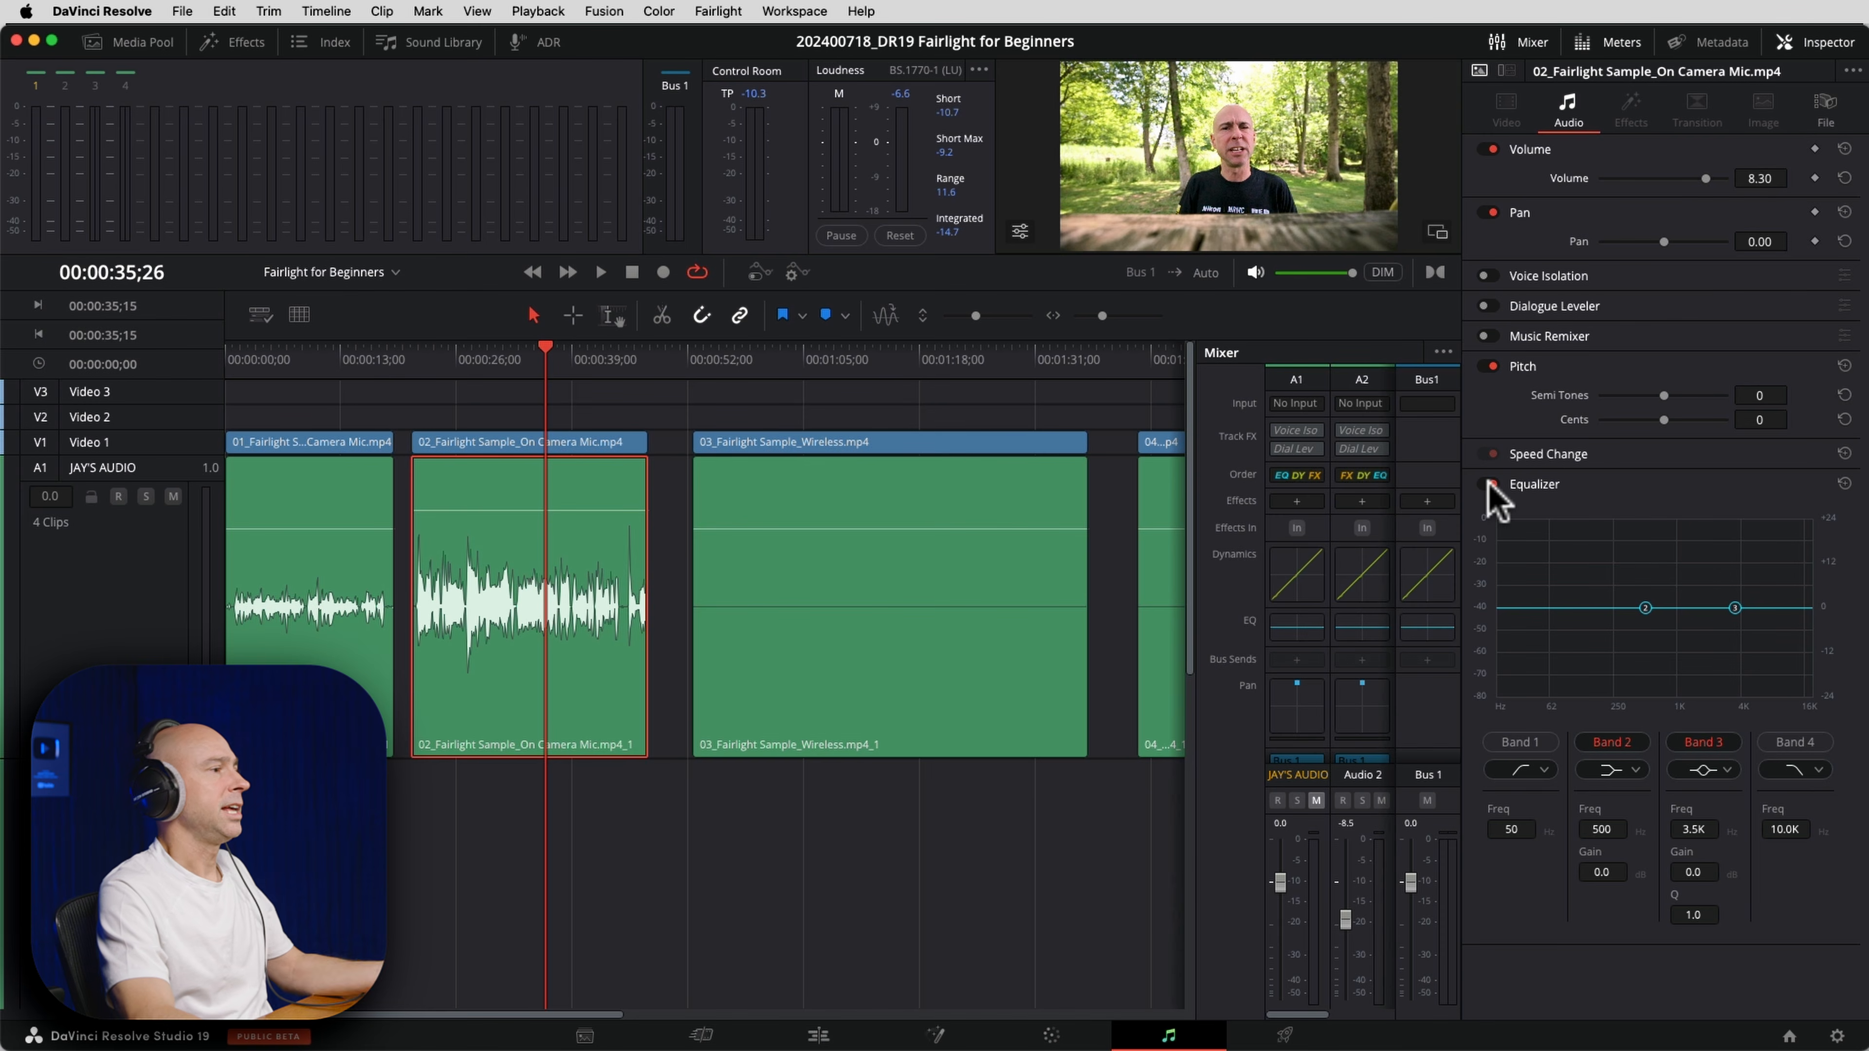
Turn off clip 02's Equalizer, deselect the clip, and close the Inspector.
left_click(1489, 483)
left_click(1175, 805)
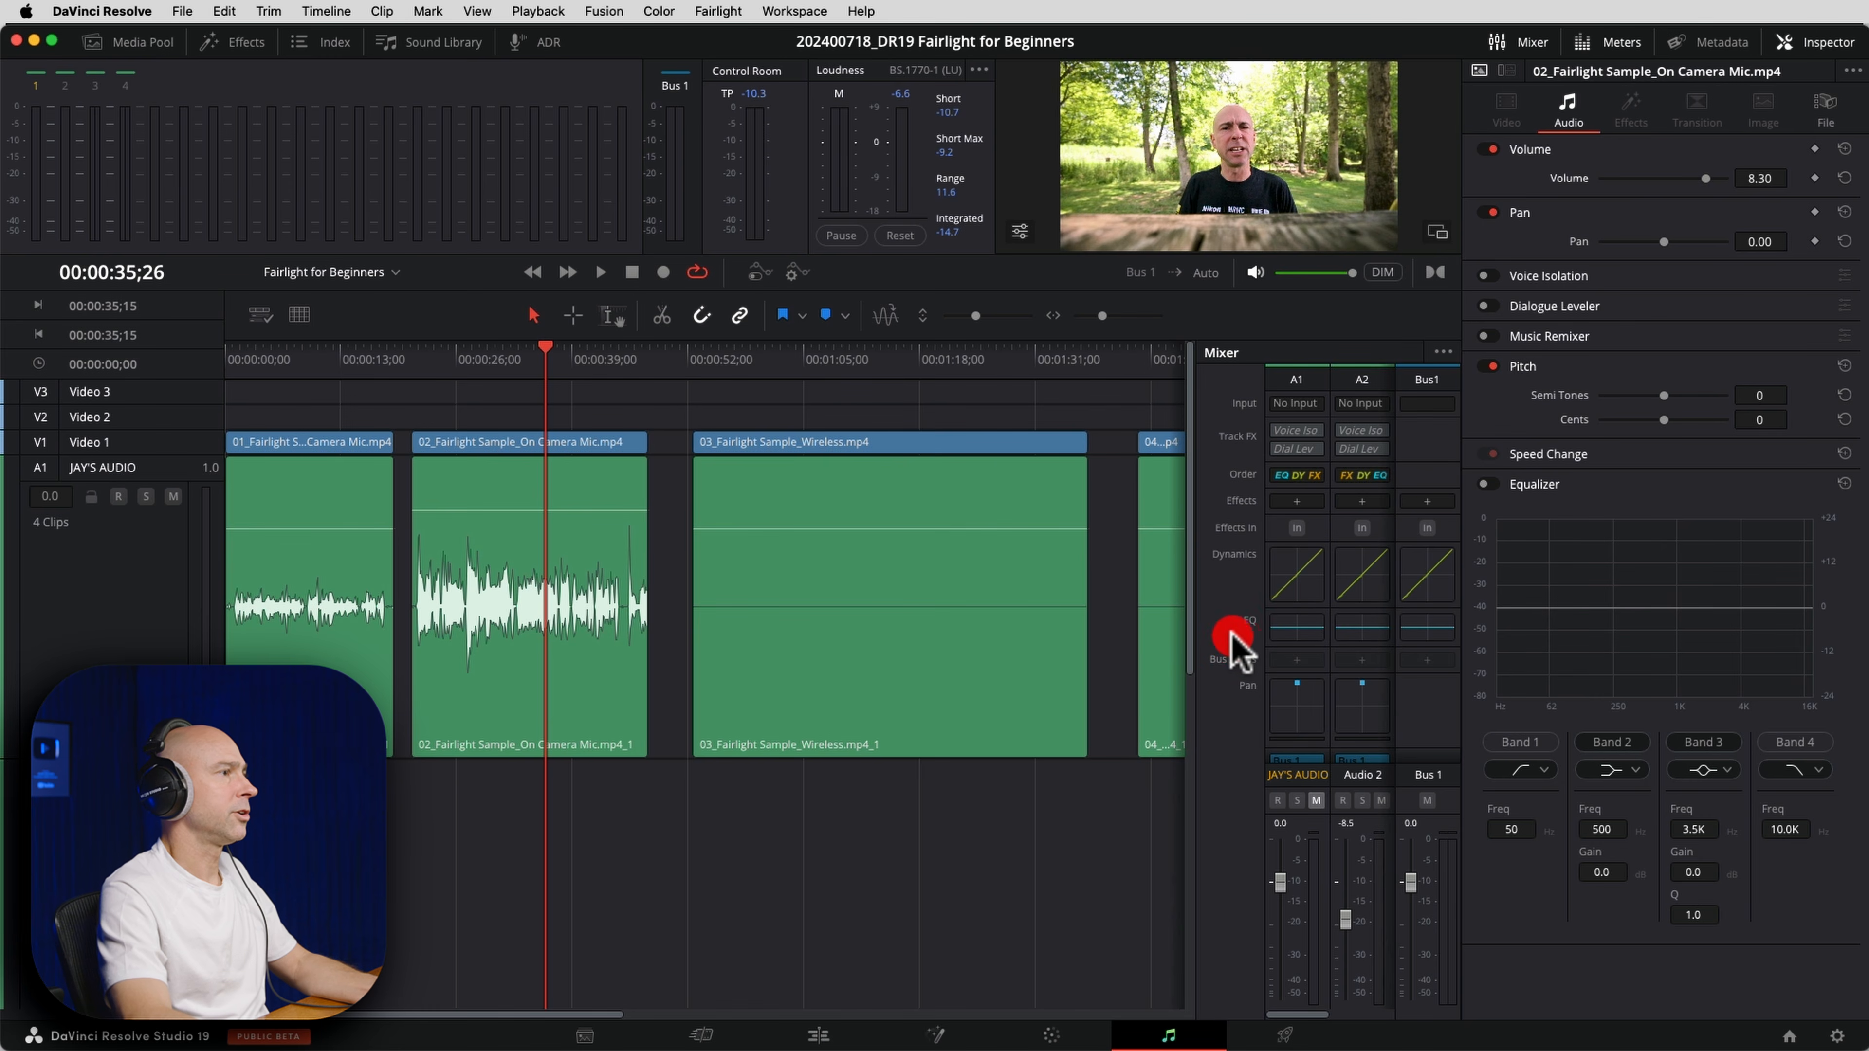
left_click(1825, 42)
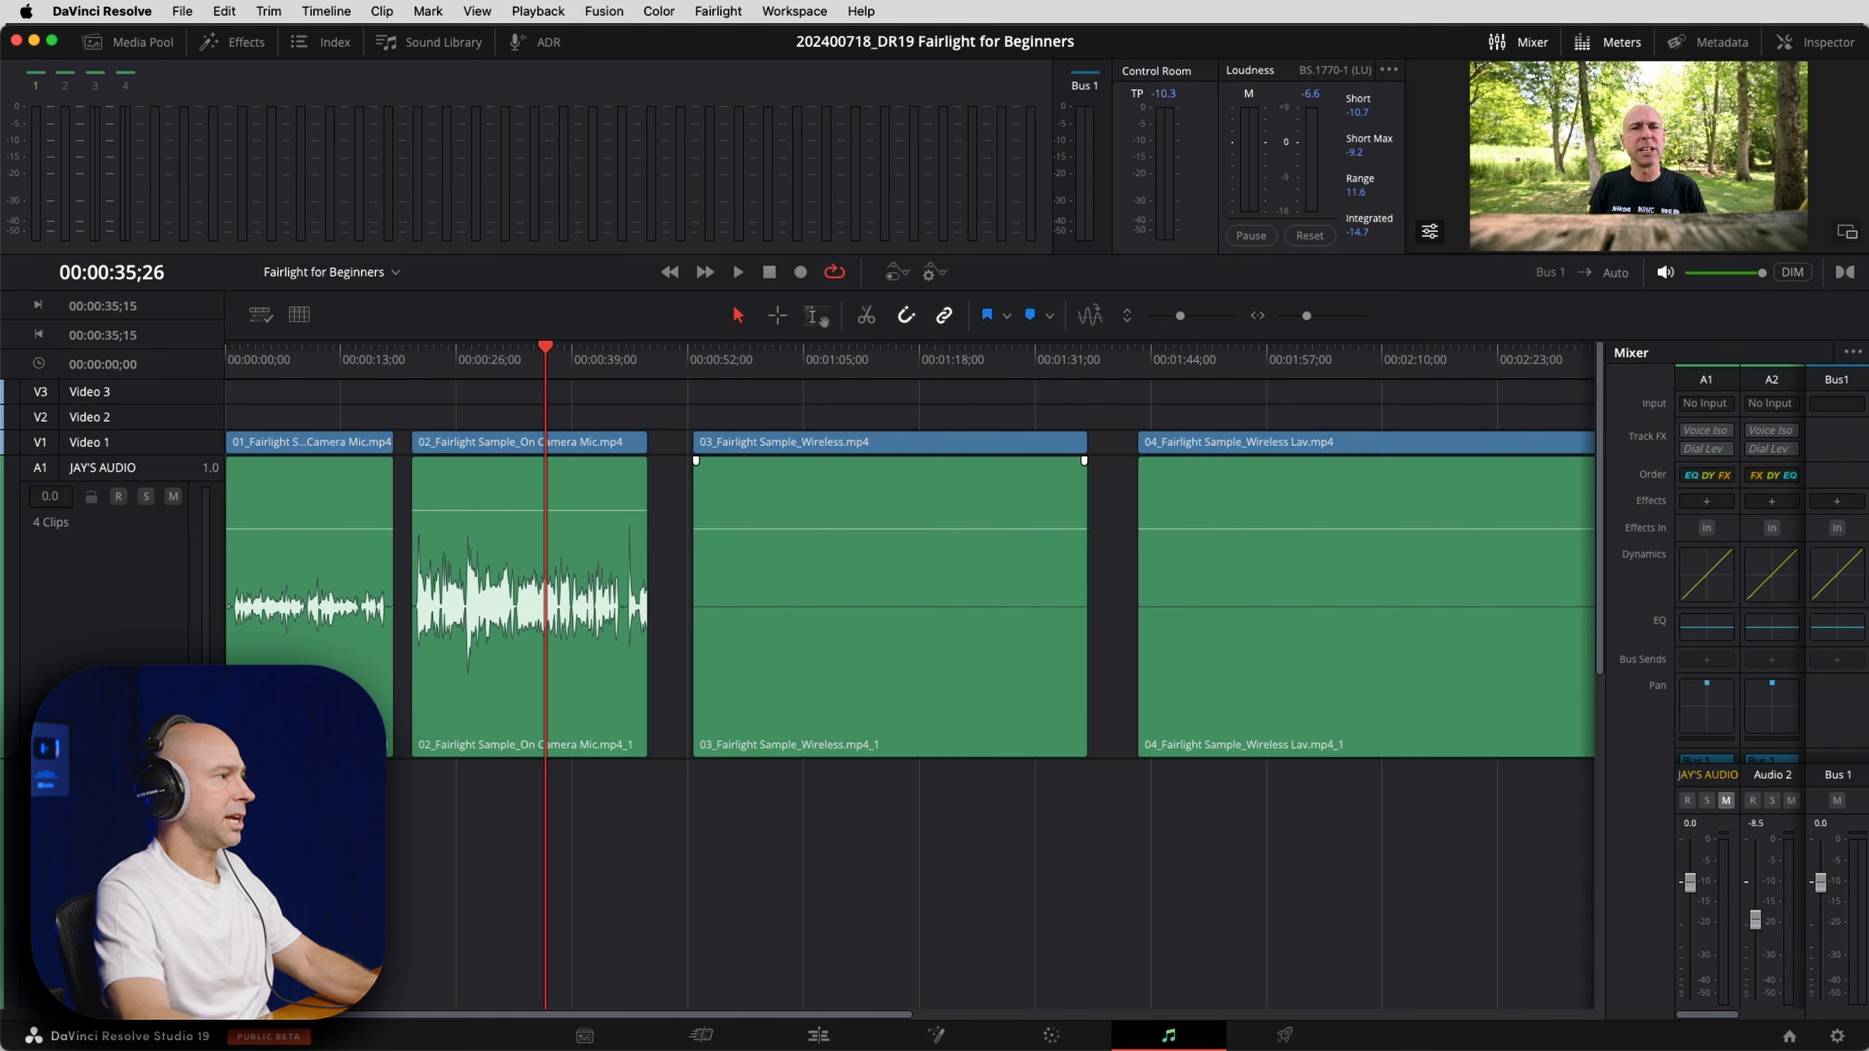
Move clip 02's audio from track A1 down to the Audio 2 track.
key("super+minus")
key("super+equal")
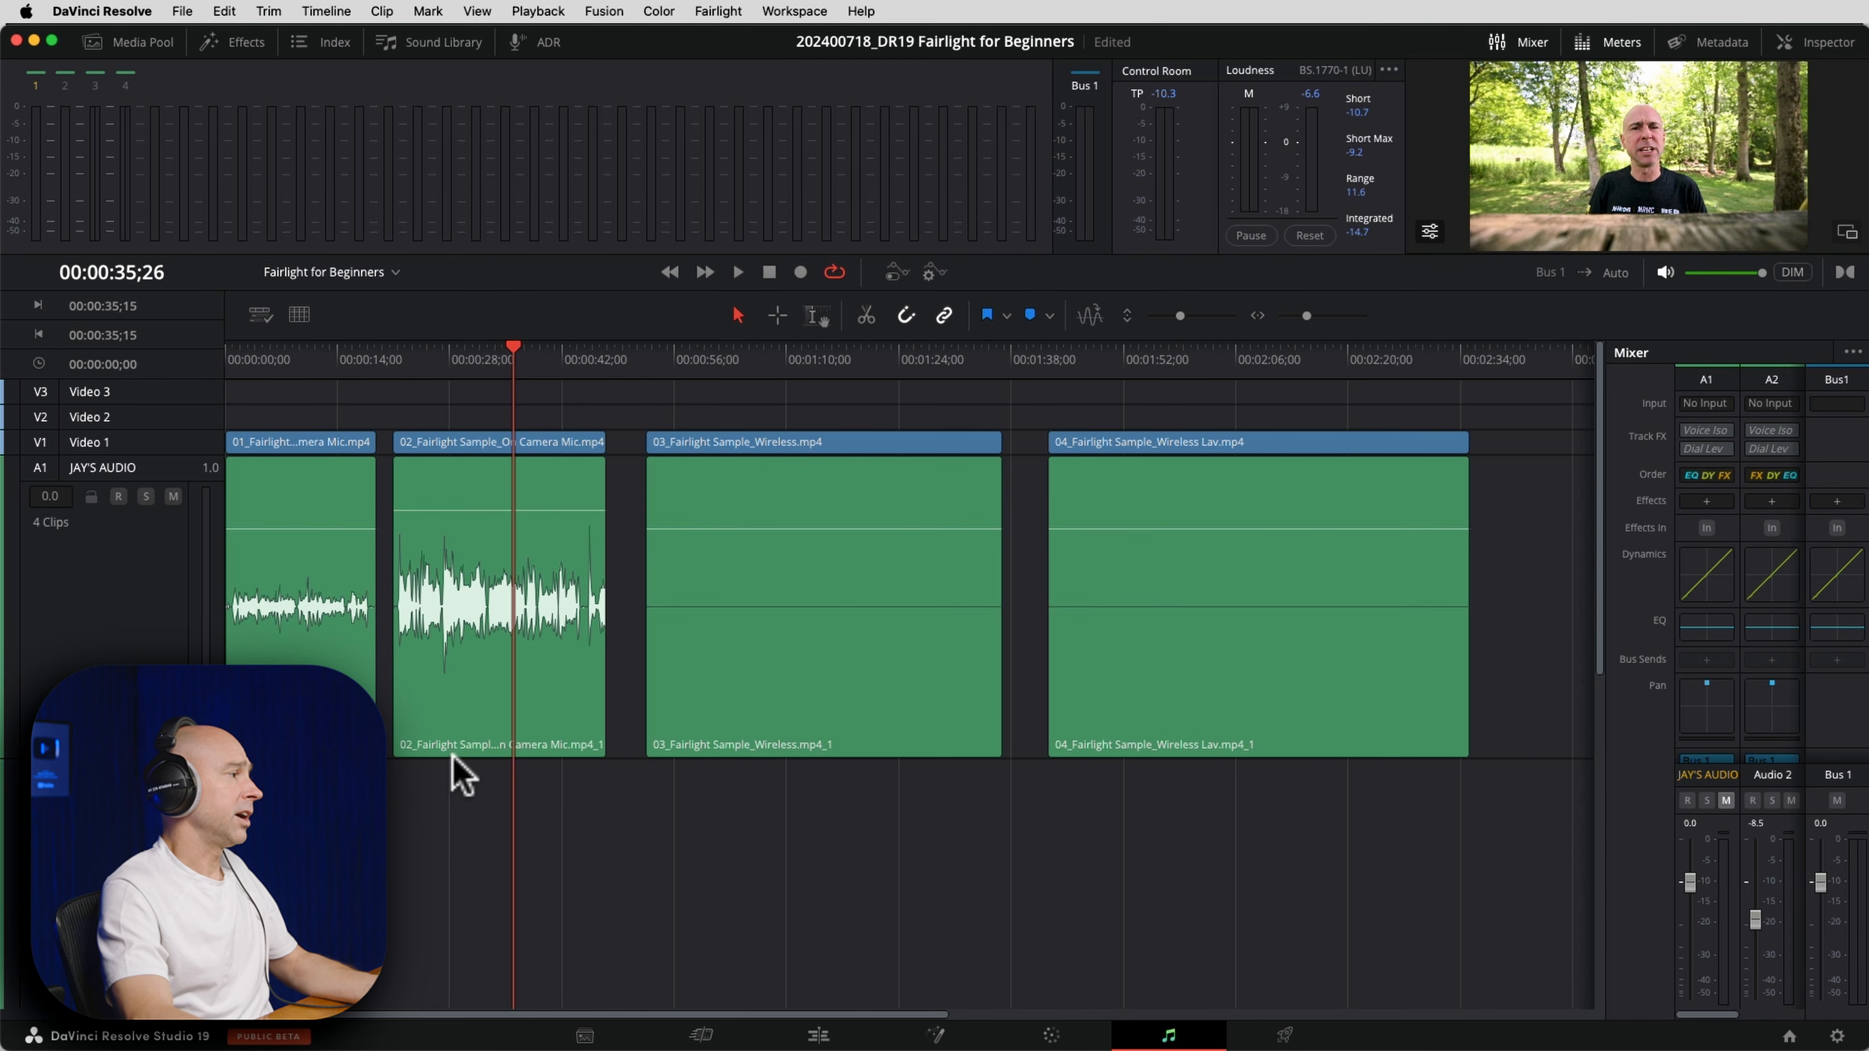
left_click(453, 703)
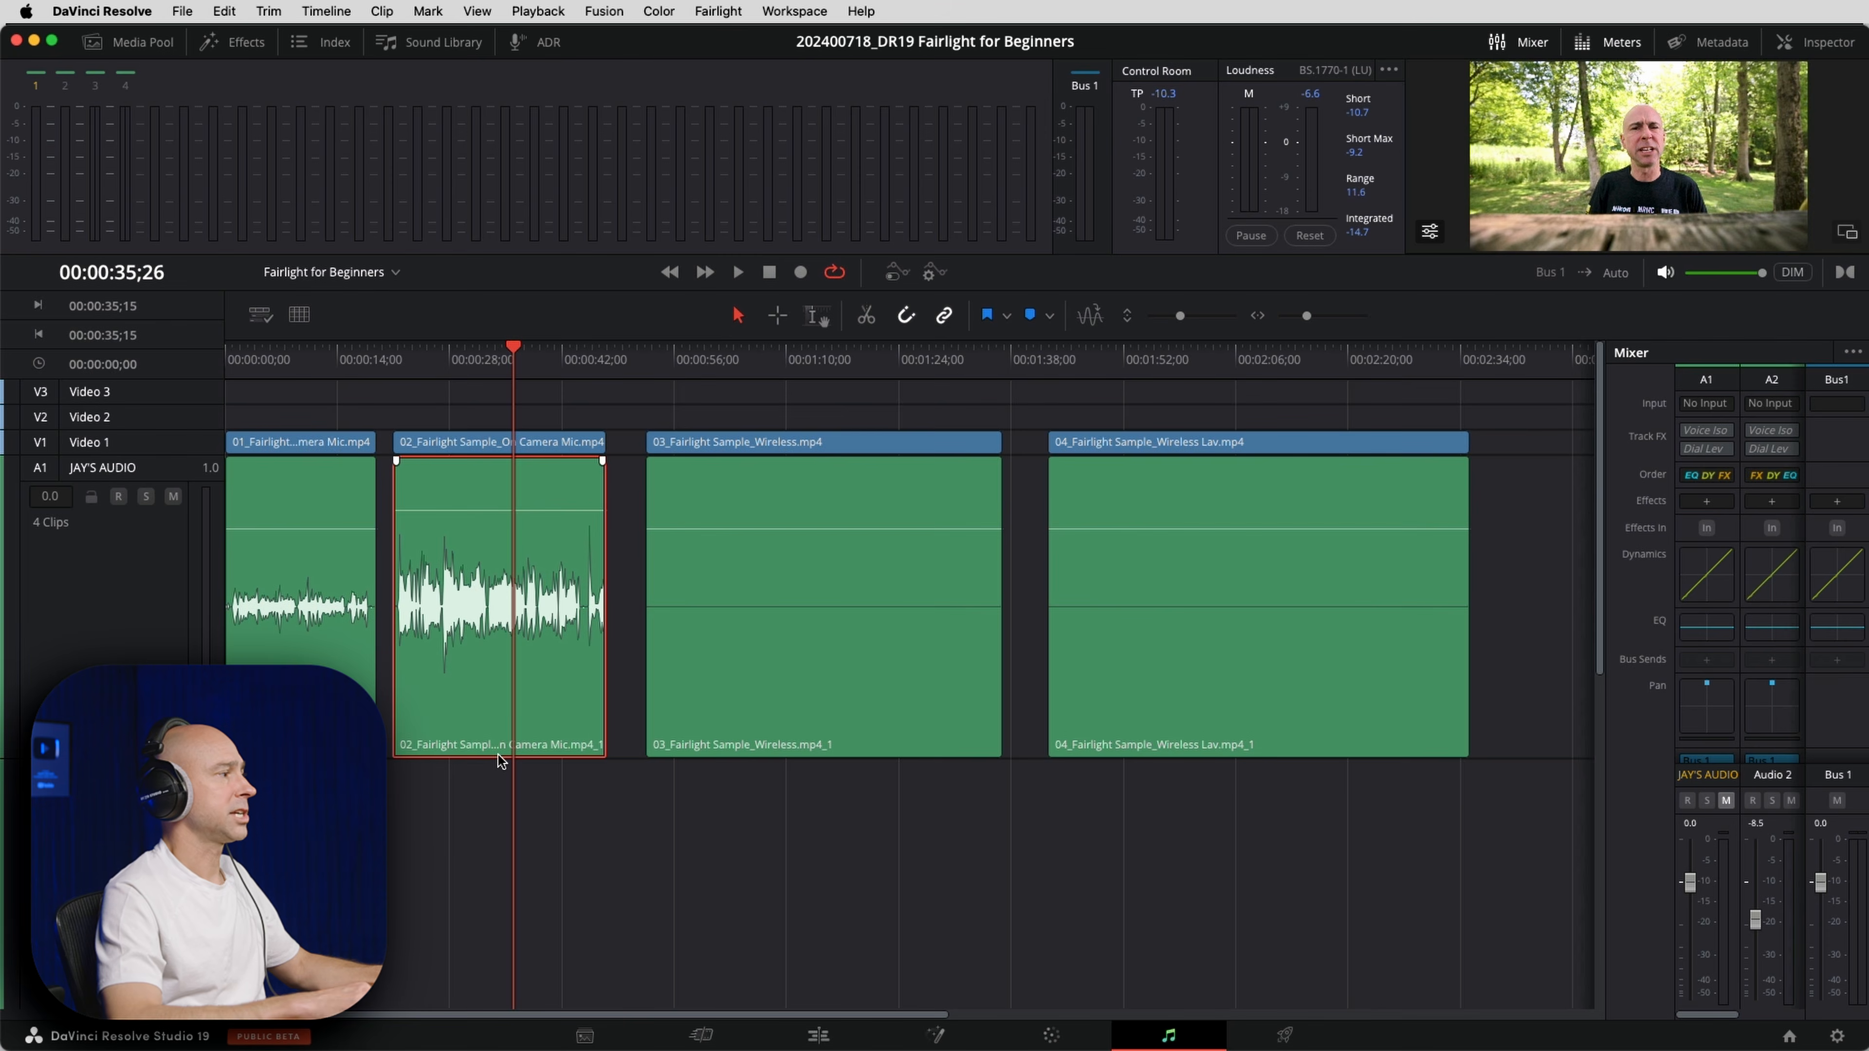
key("alt+Down")
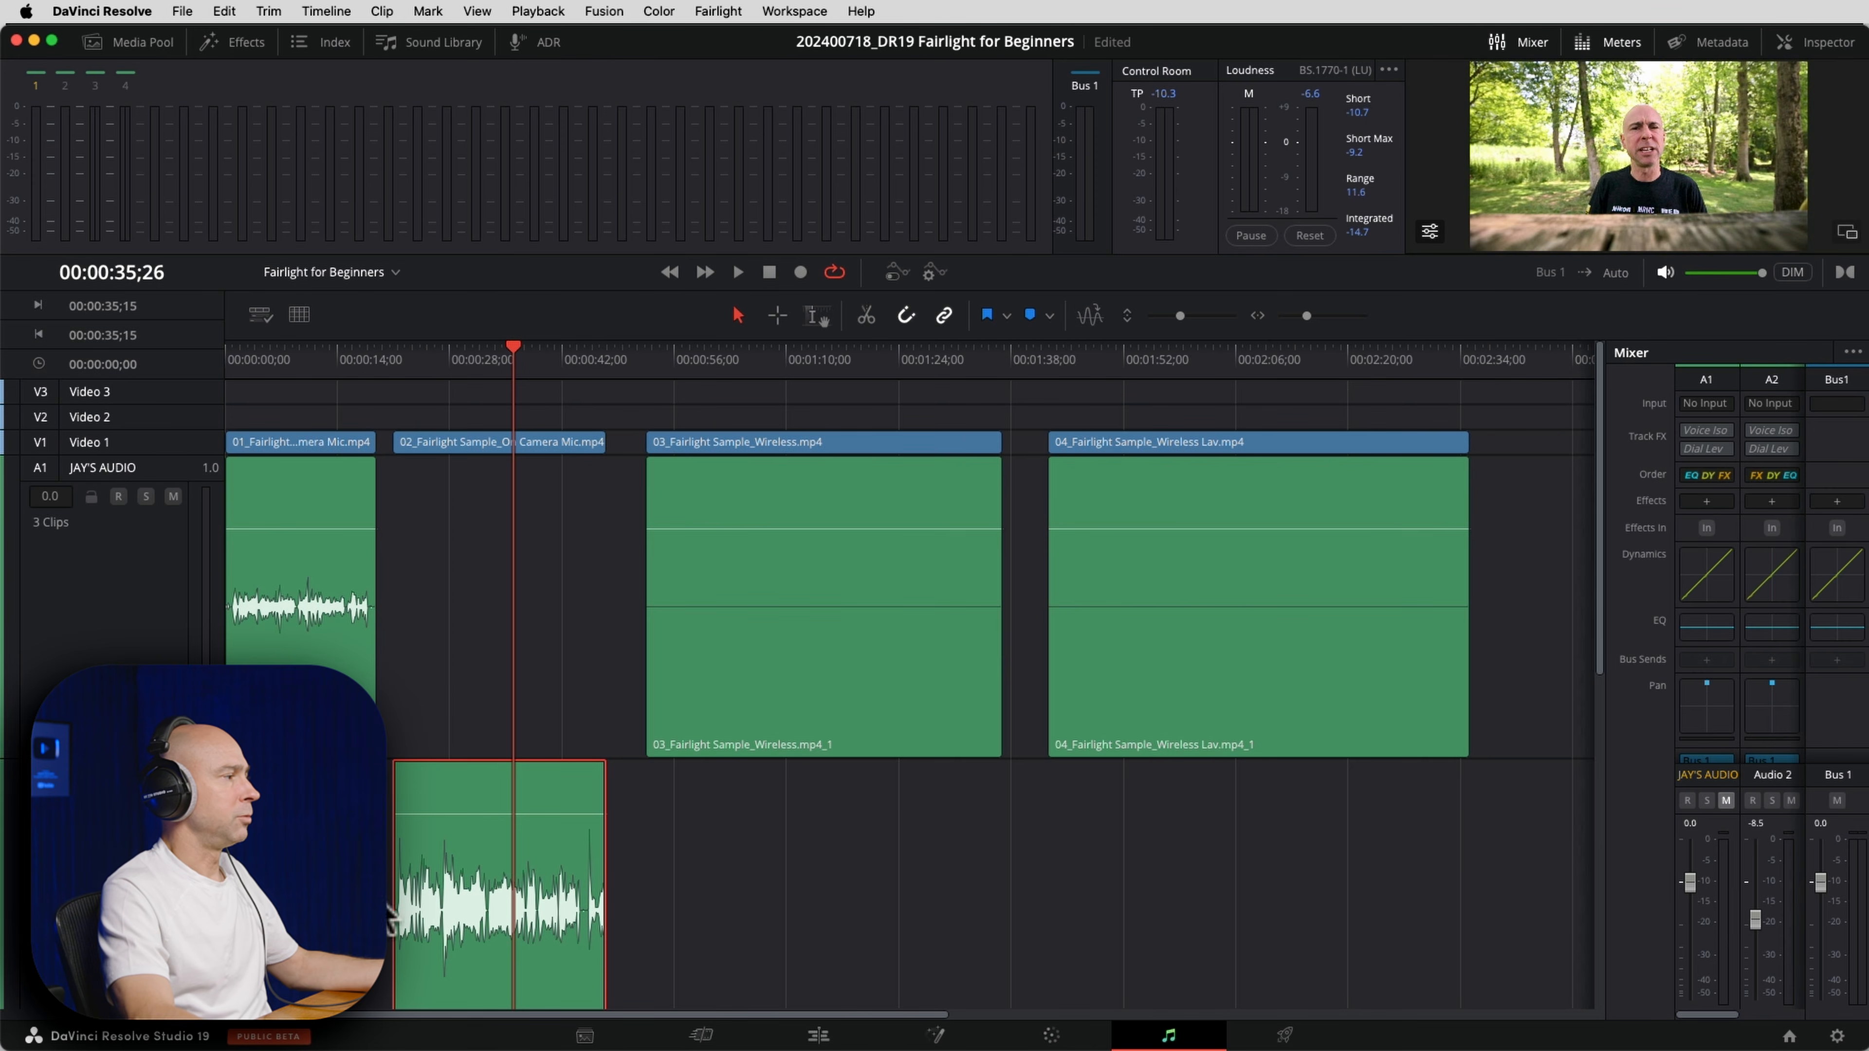
Place the playhead at the start of clip 03 and move the clip's audio down two tracks to Audio 3.
left_click(682, 470)
left_click(647, 352)
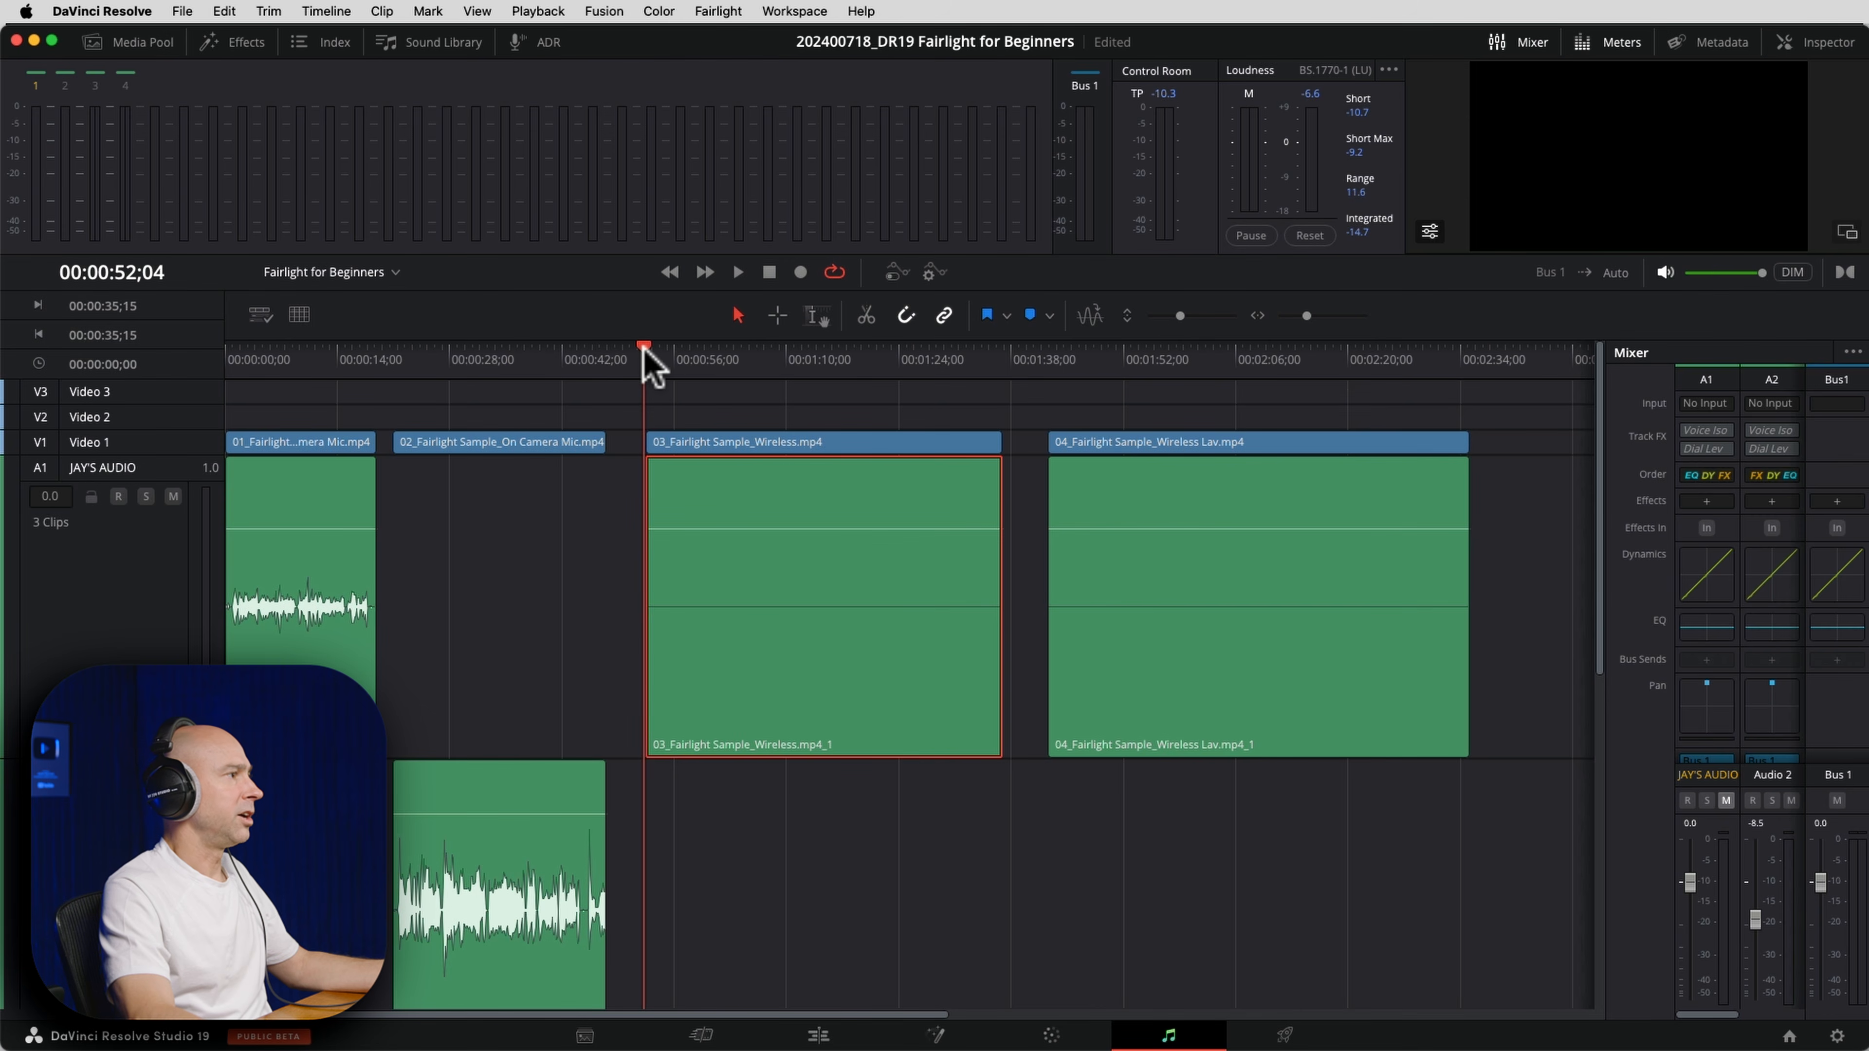
left_click_drag(645, 349, 642, 350)
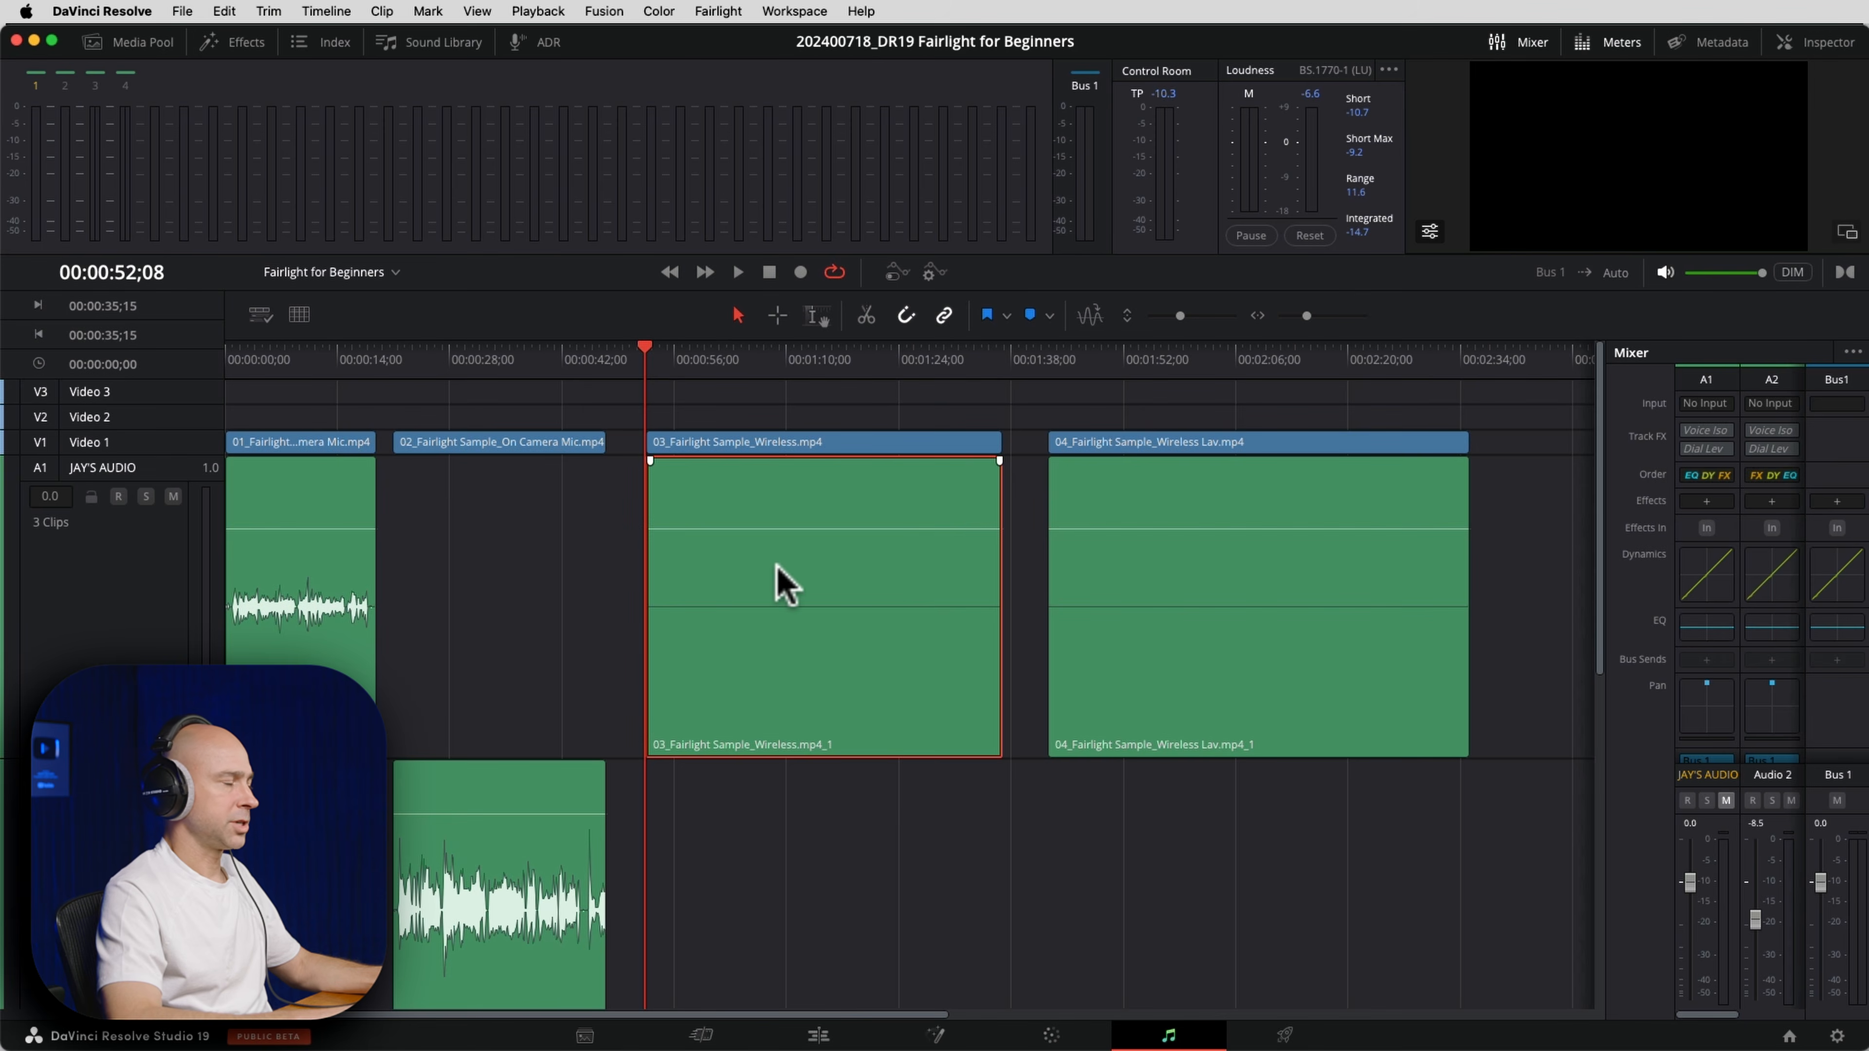
key("alt+Down")
key("alt+Down")
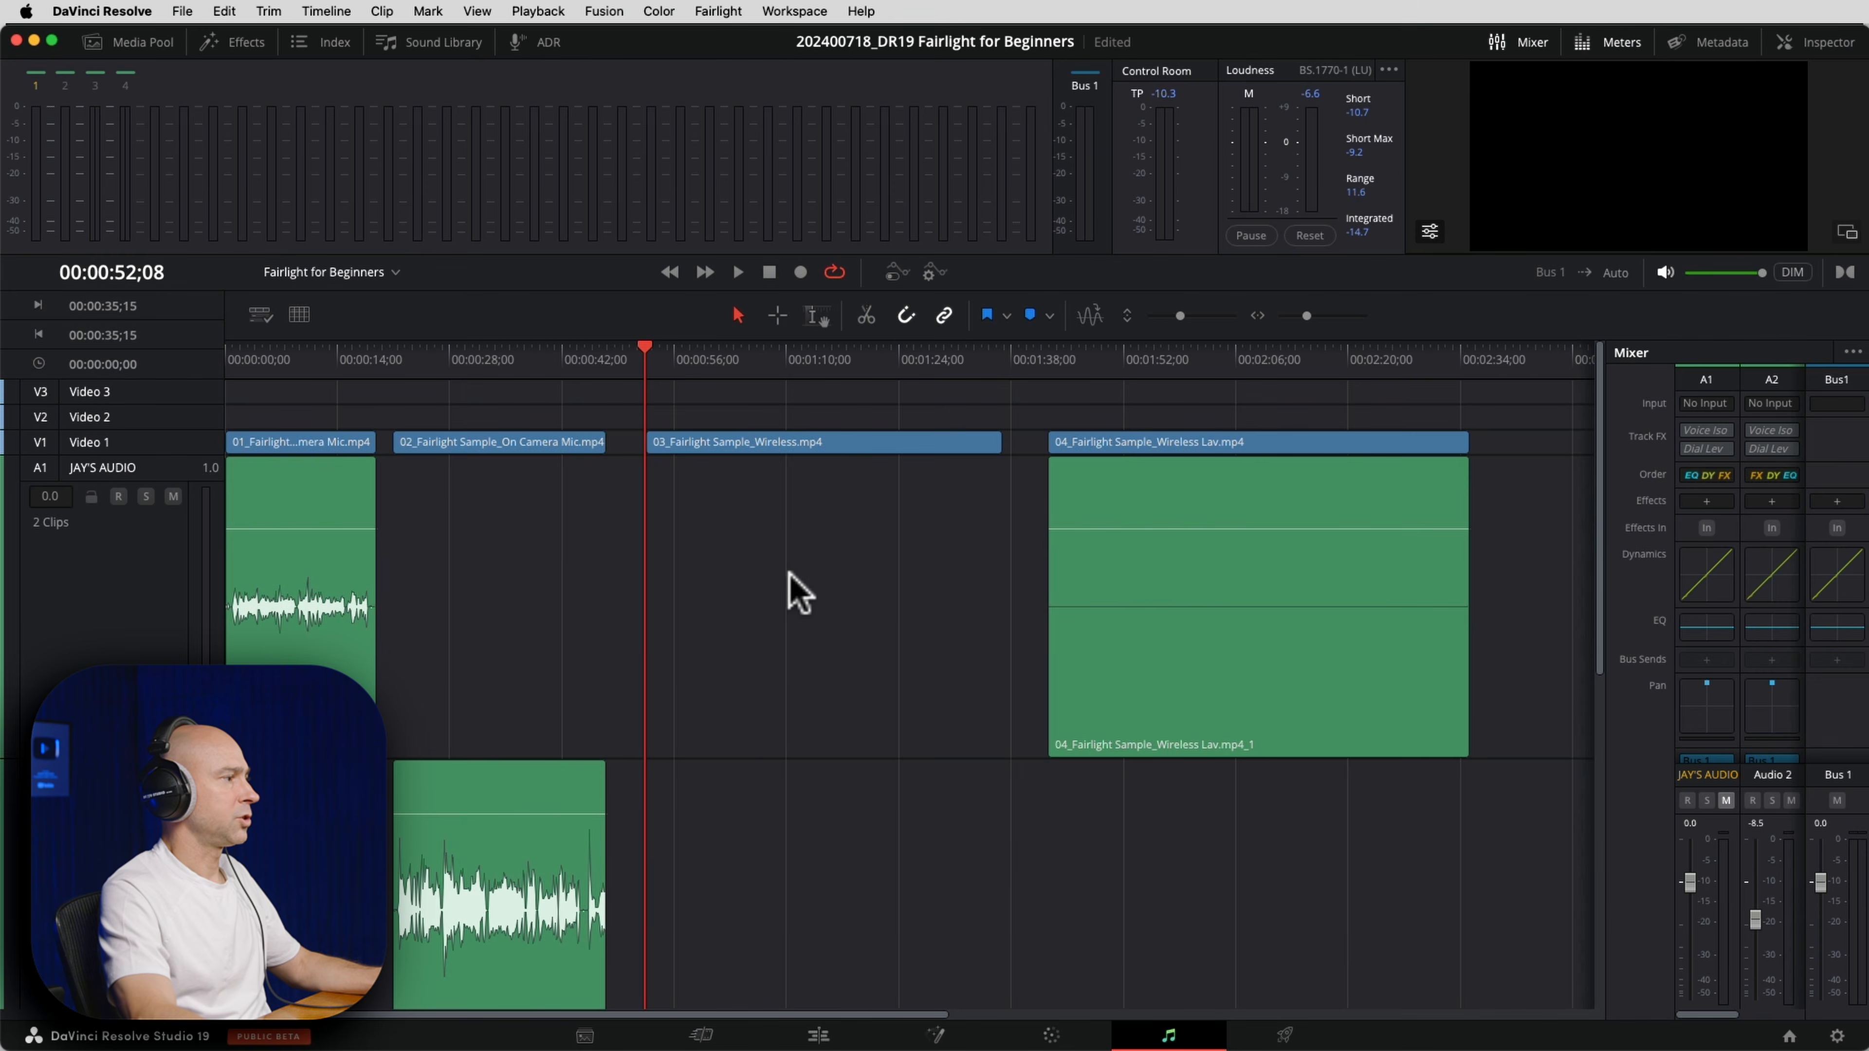
Move clip 04's audio from track A1 down to Audio 4 and check the clips' new track positions.
scroll(787, 572, "down", 10)
scroll(1235, 633, "up", 10)
left_click(1239, 662)
key("alt+Down")
key("alt+Down")
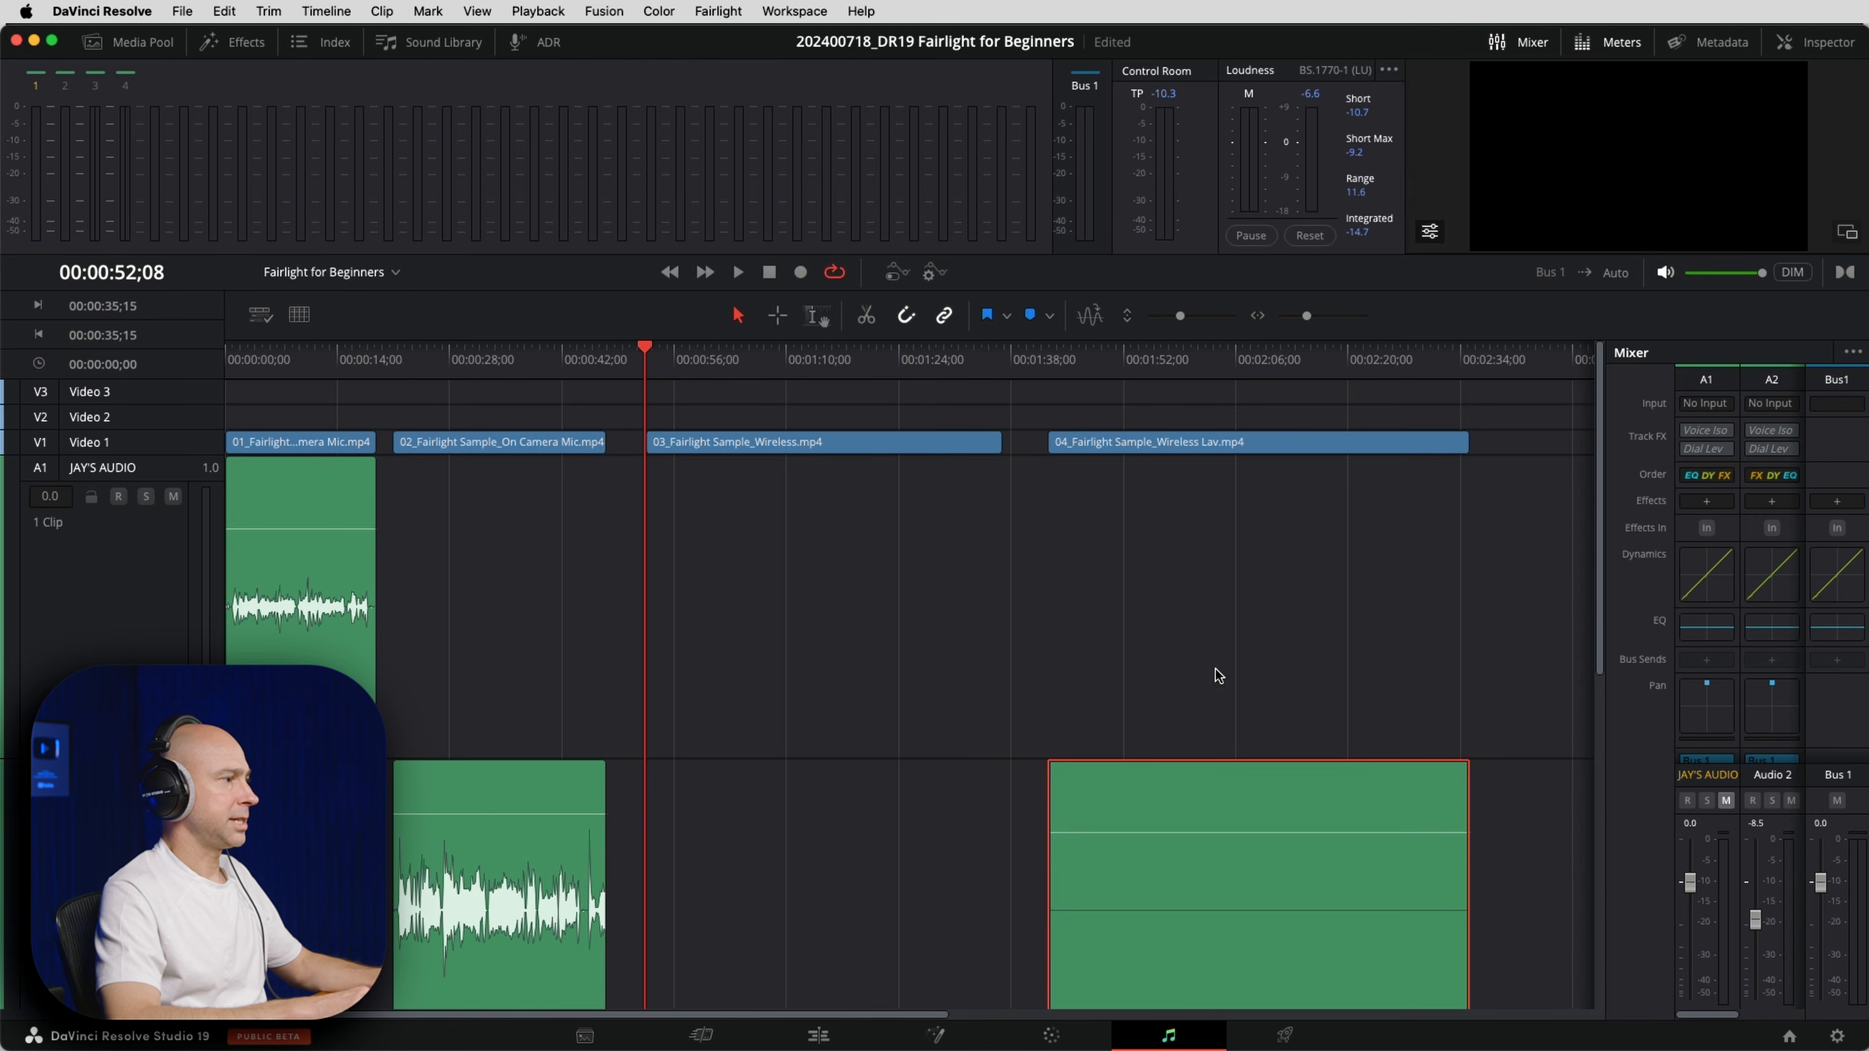
scroll(1225, 682, "down", 10)
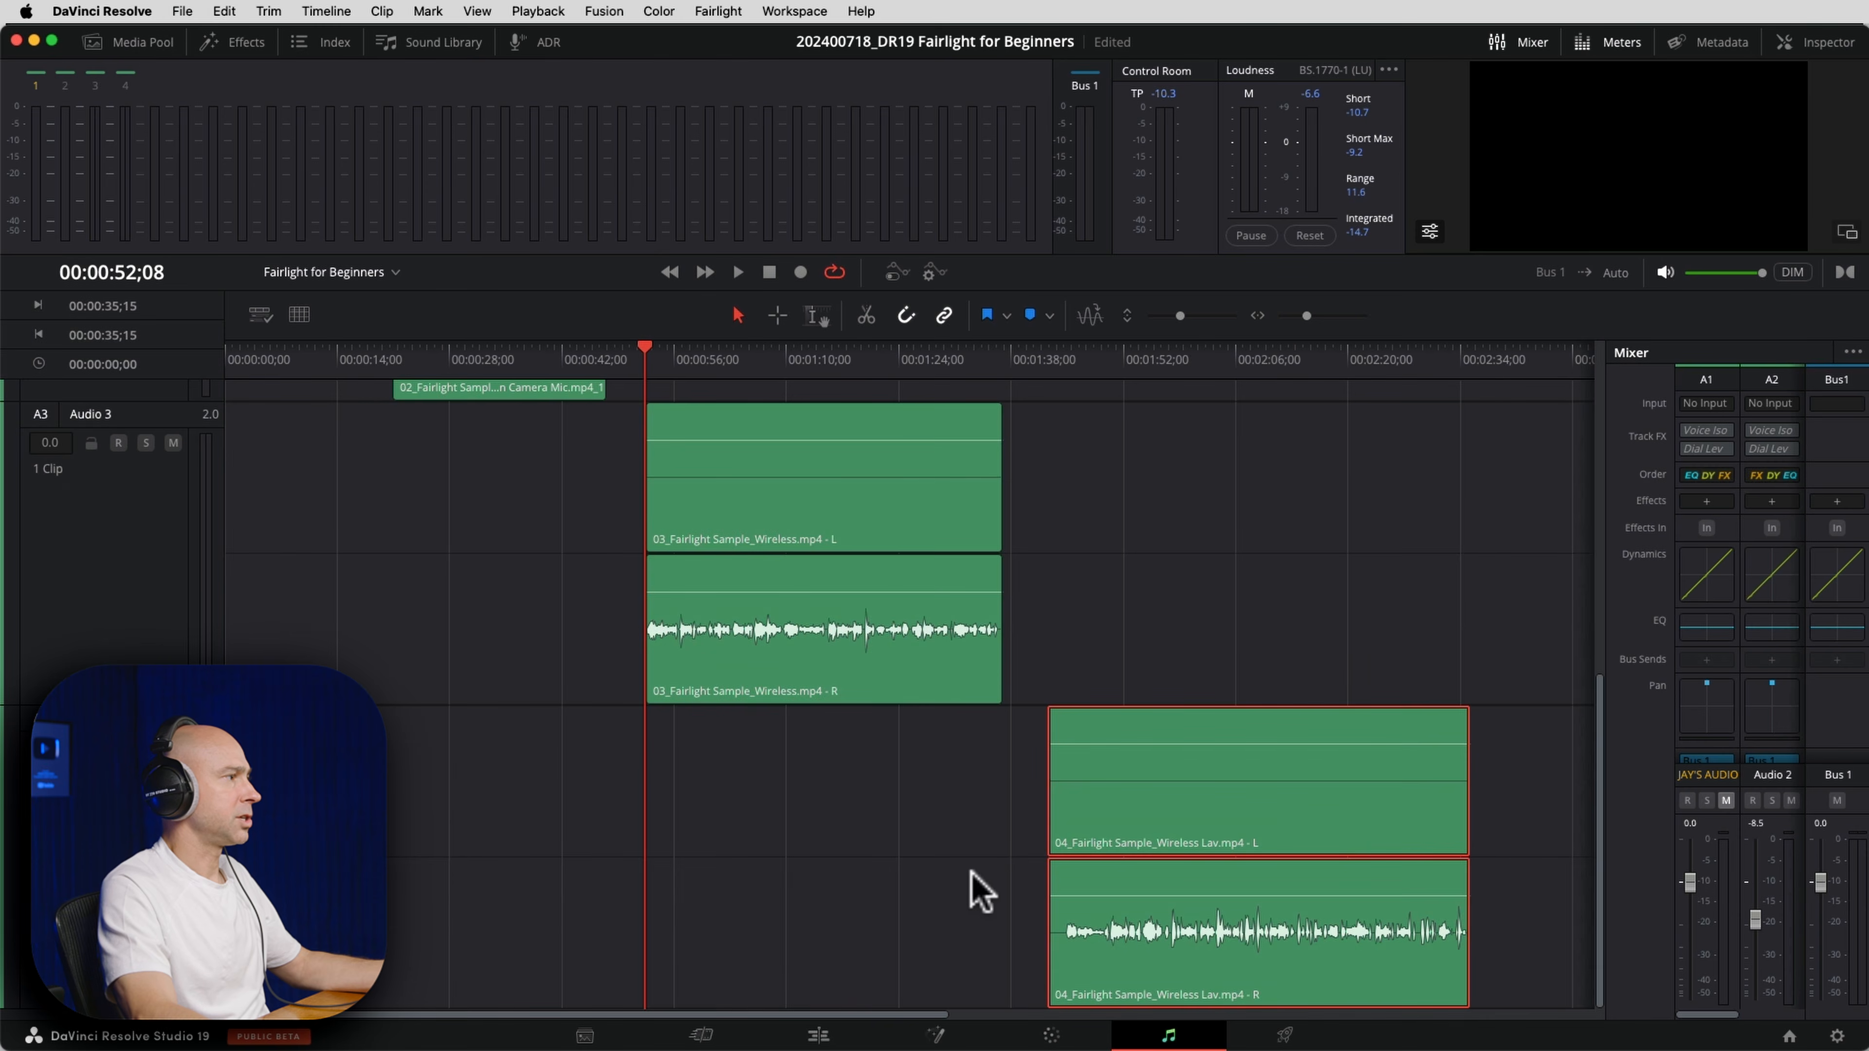
scroll(882, 868, "up", 10)
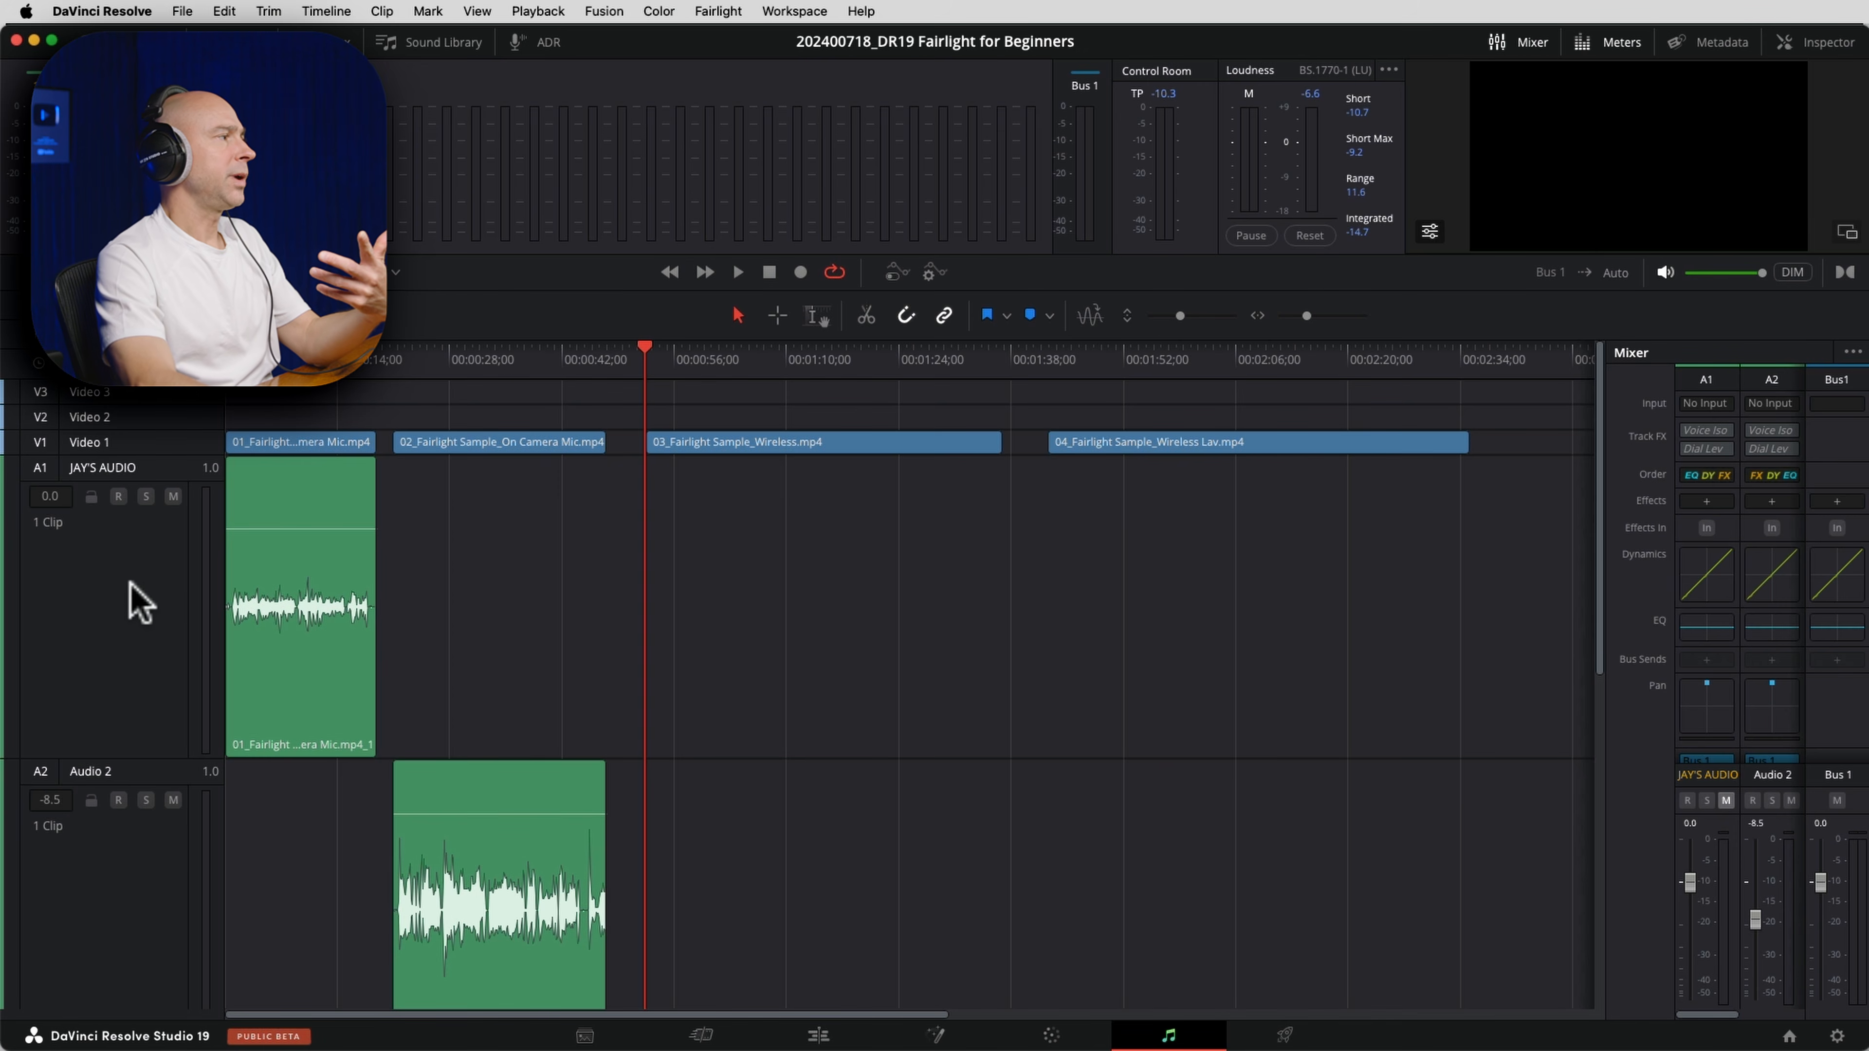
Select tracks A1 and Audio 2 in turn to examine their channel formats.
left_click(128, 600)
left_click(147, 880)
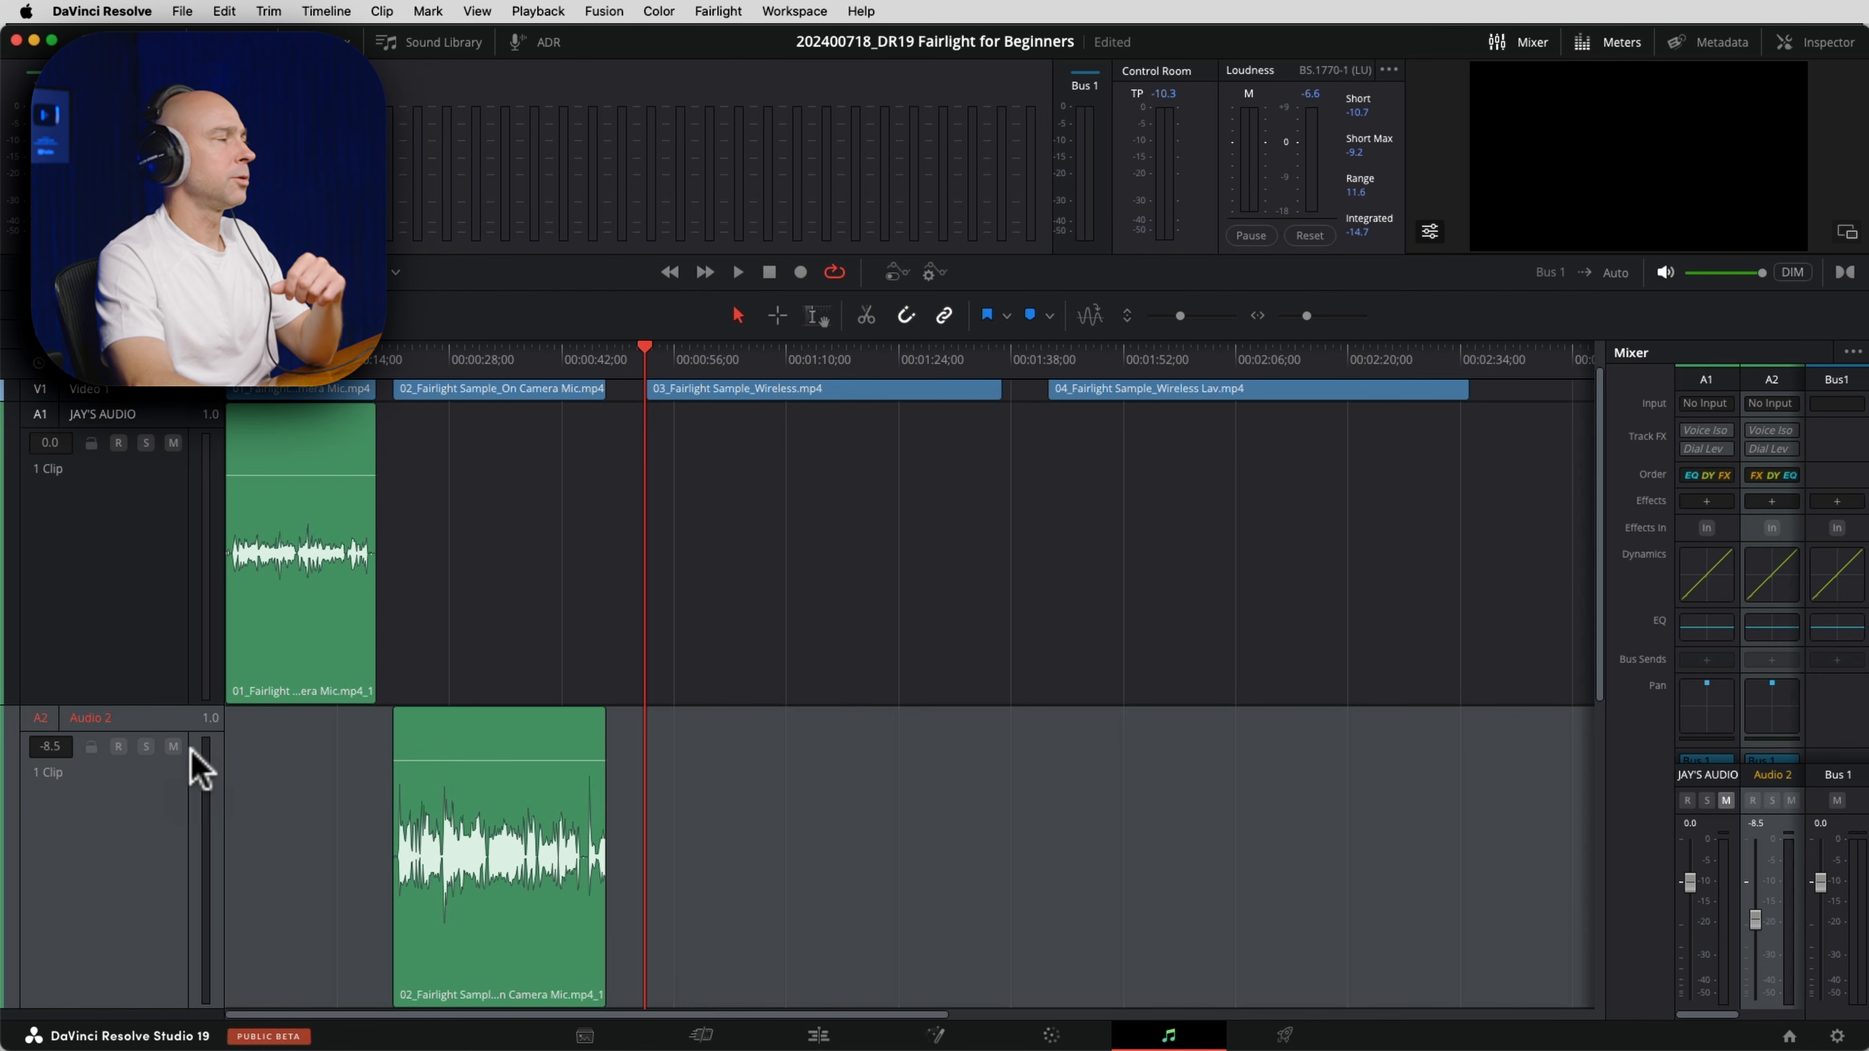
left_click(208, 722)
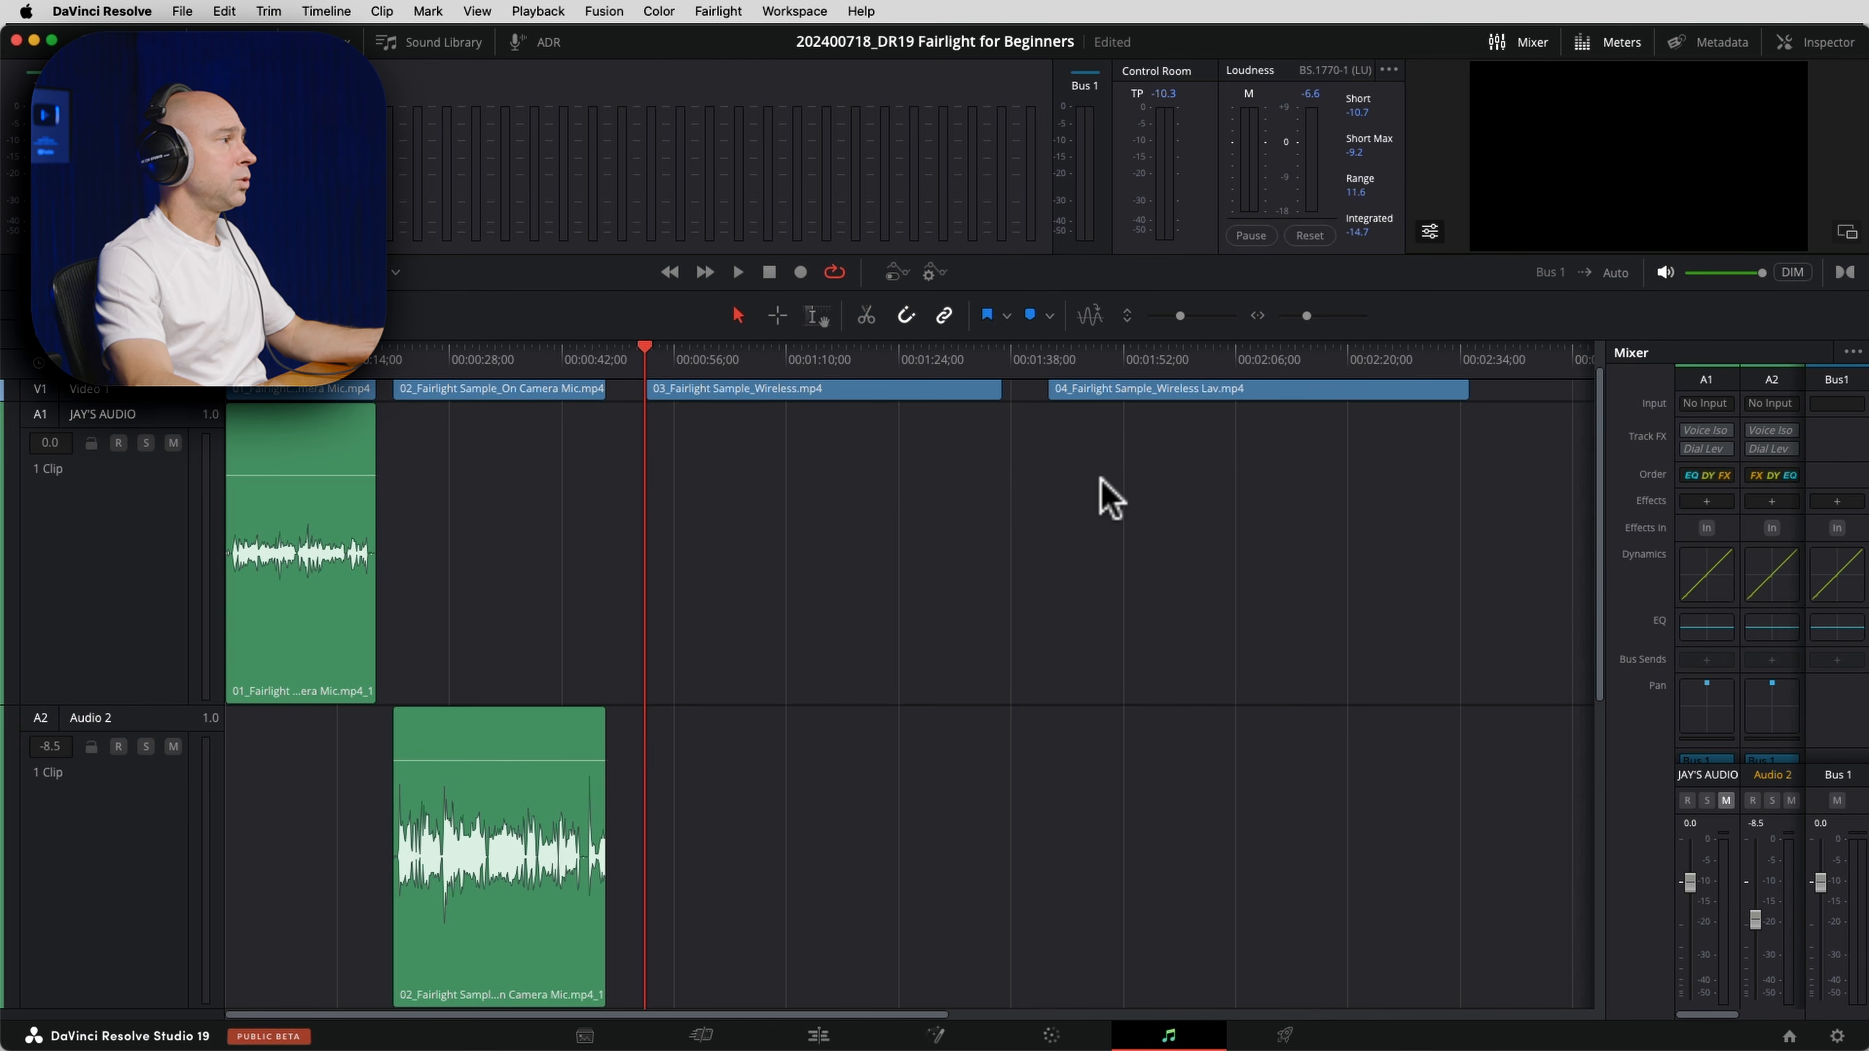
Compare the channel formats of the Audio 3 and Audio 4 tracks that hold the audio of clips 03 and 04.
left_click(788, 398)
left_click(1170, 392)
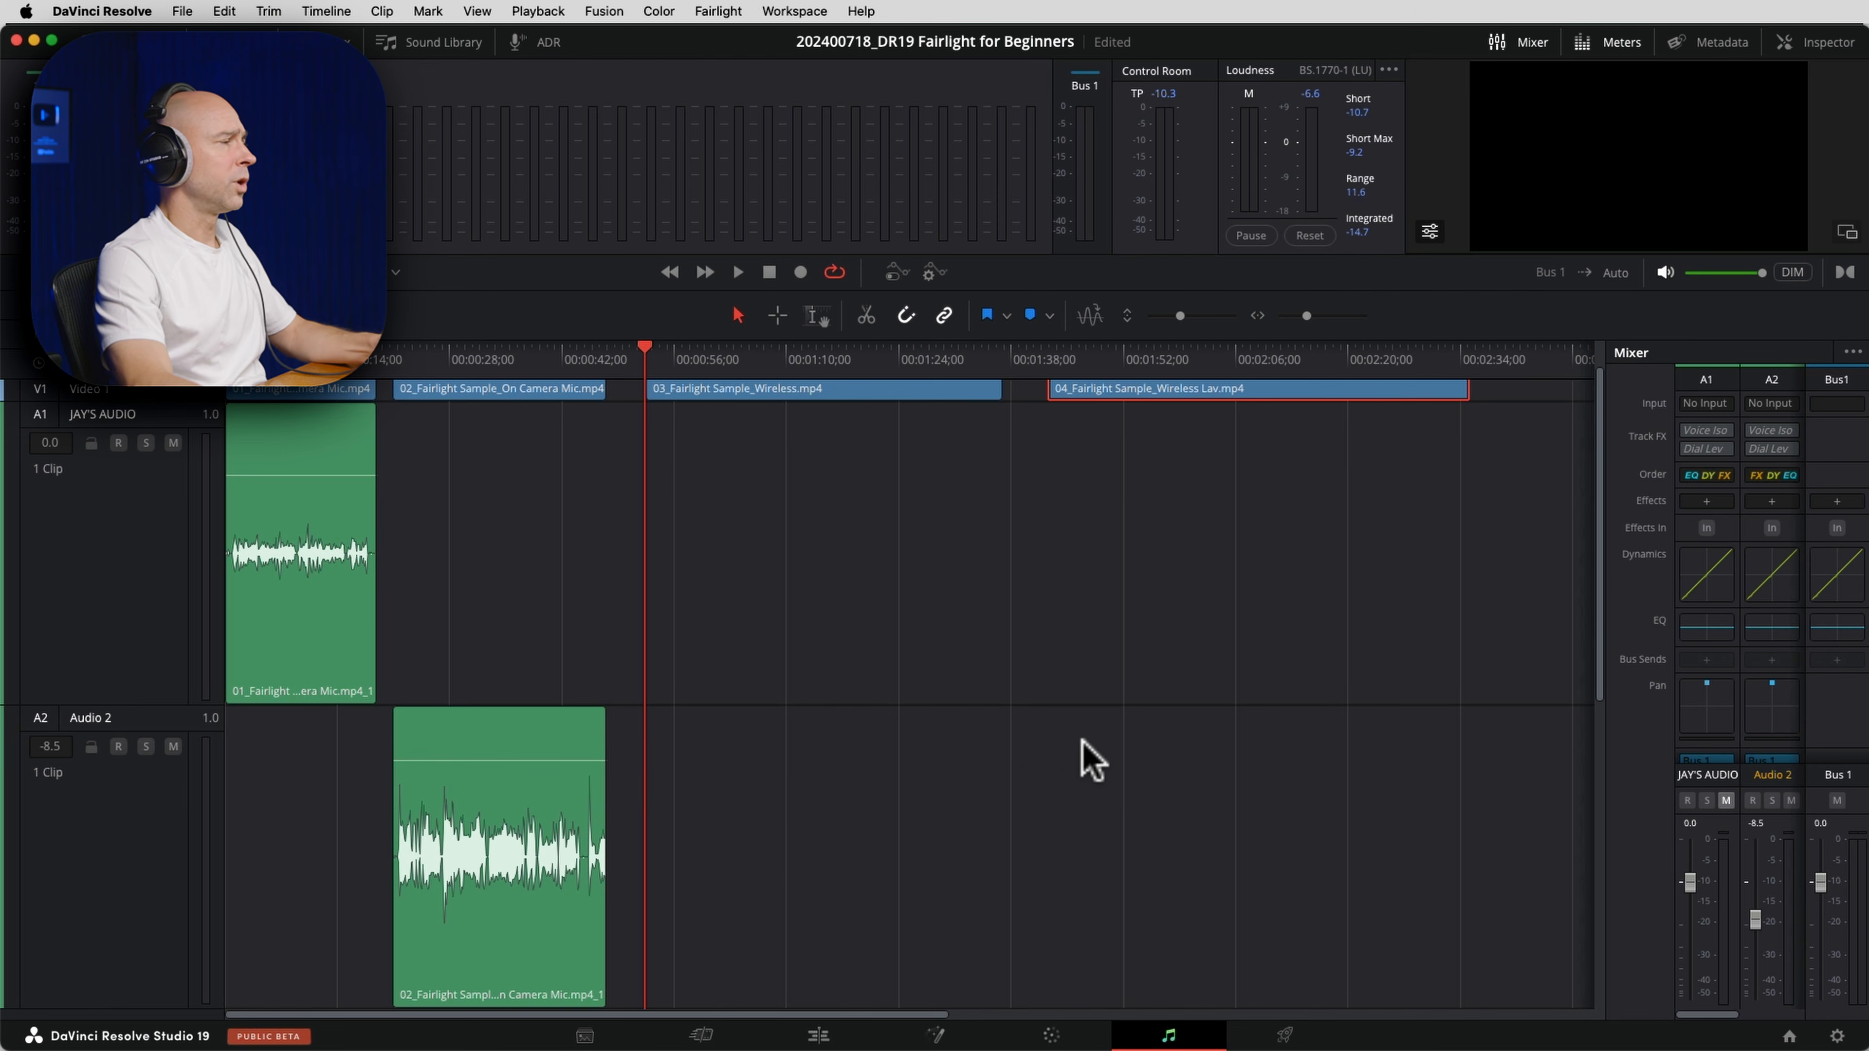
scroll(234, 786, "down", 4)
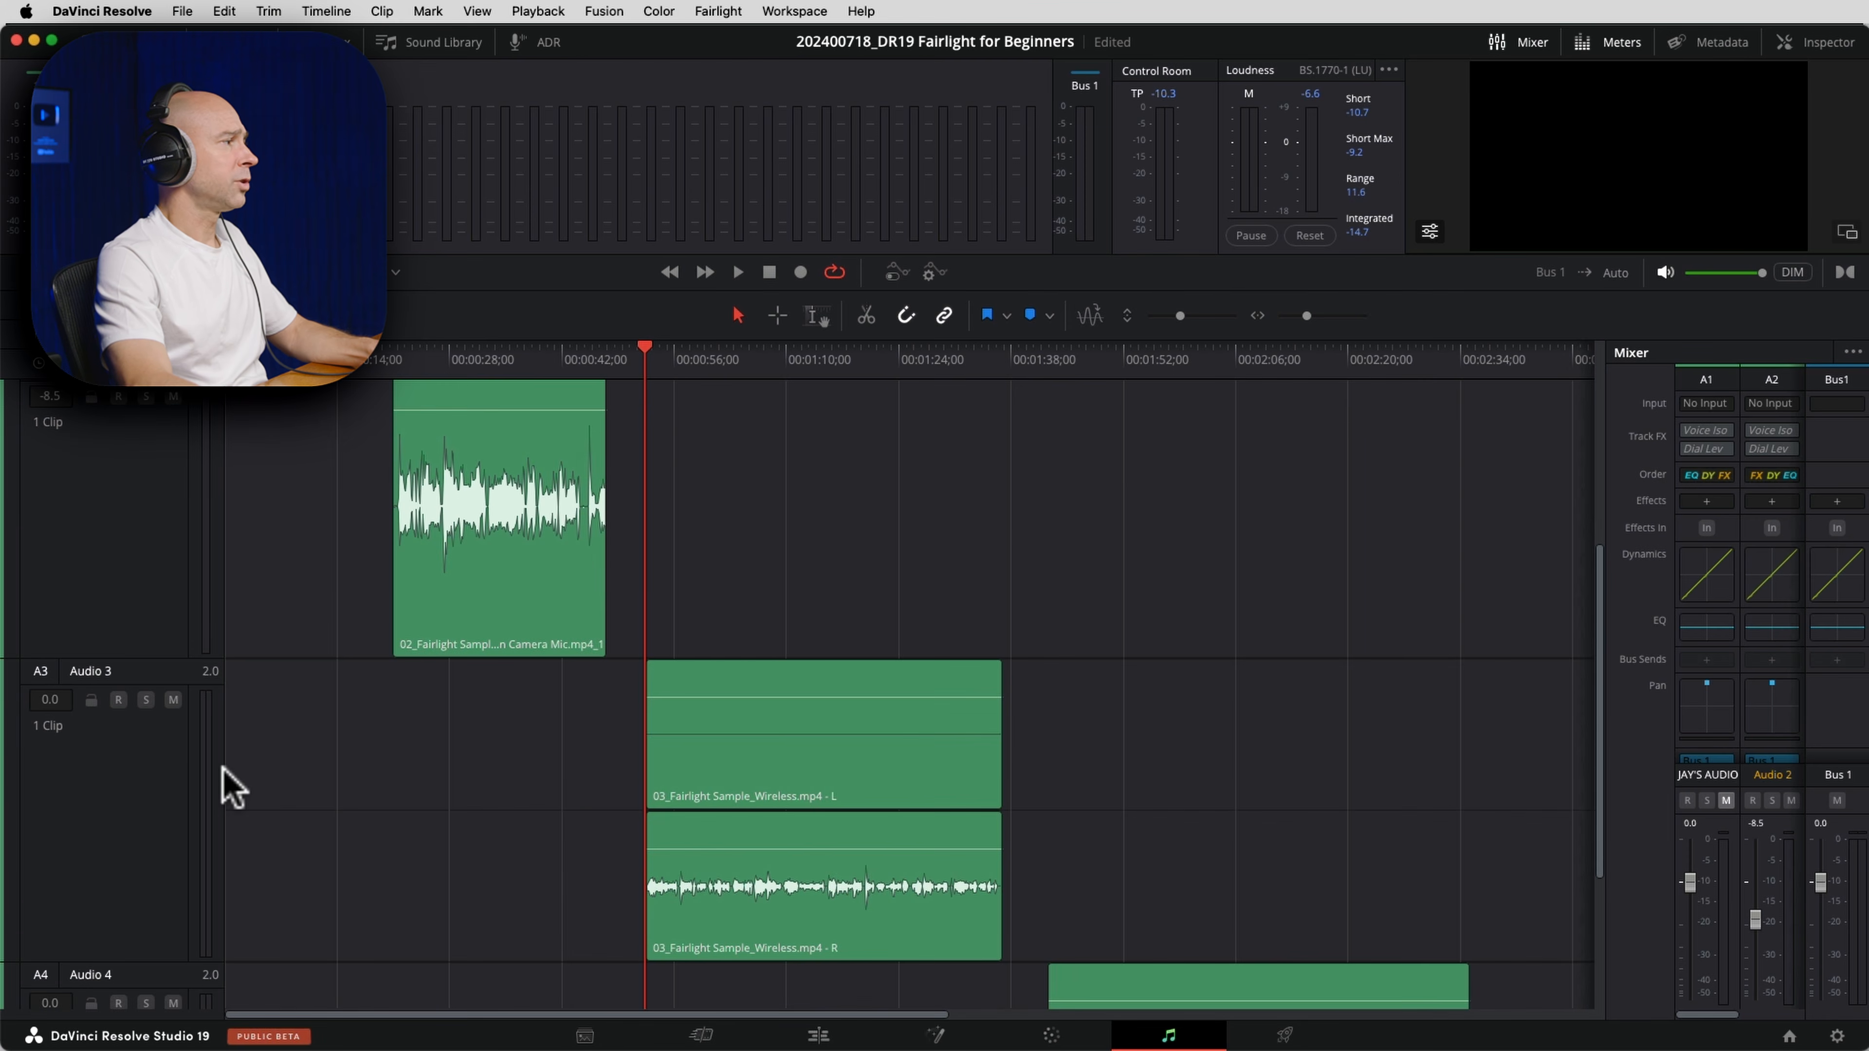
scroll(92, 792, "down", 3)
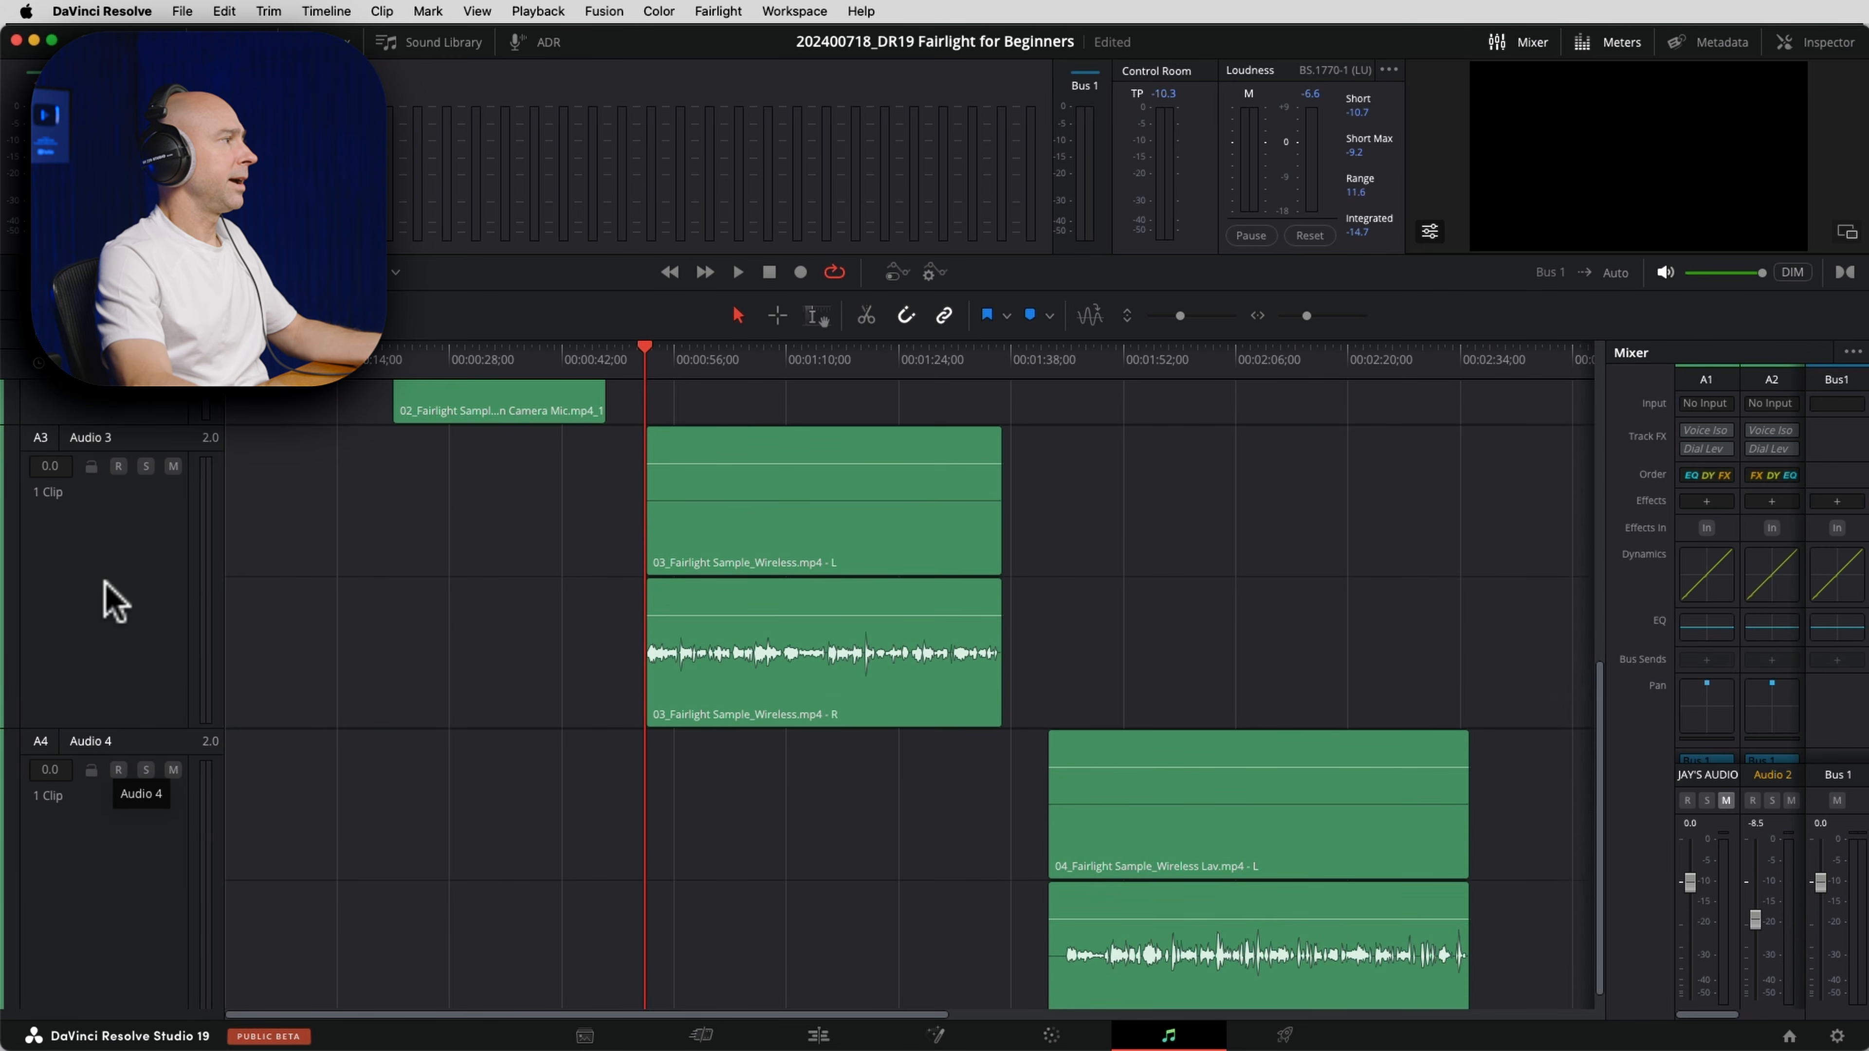
left_click(103, 585)
scroll(121, 817, "down", 1)
left_click(110, 813)
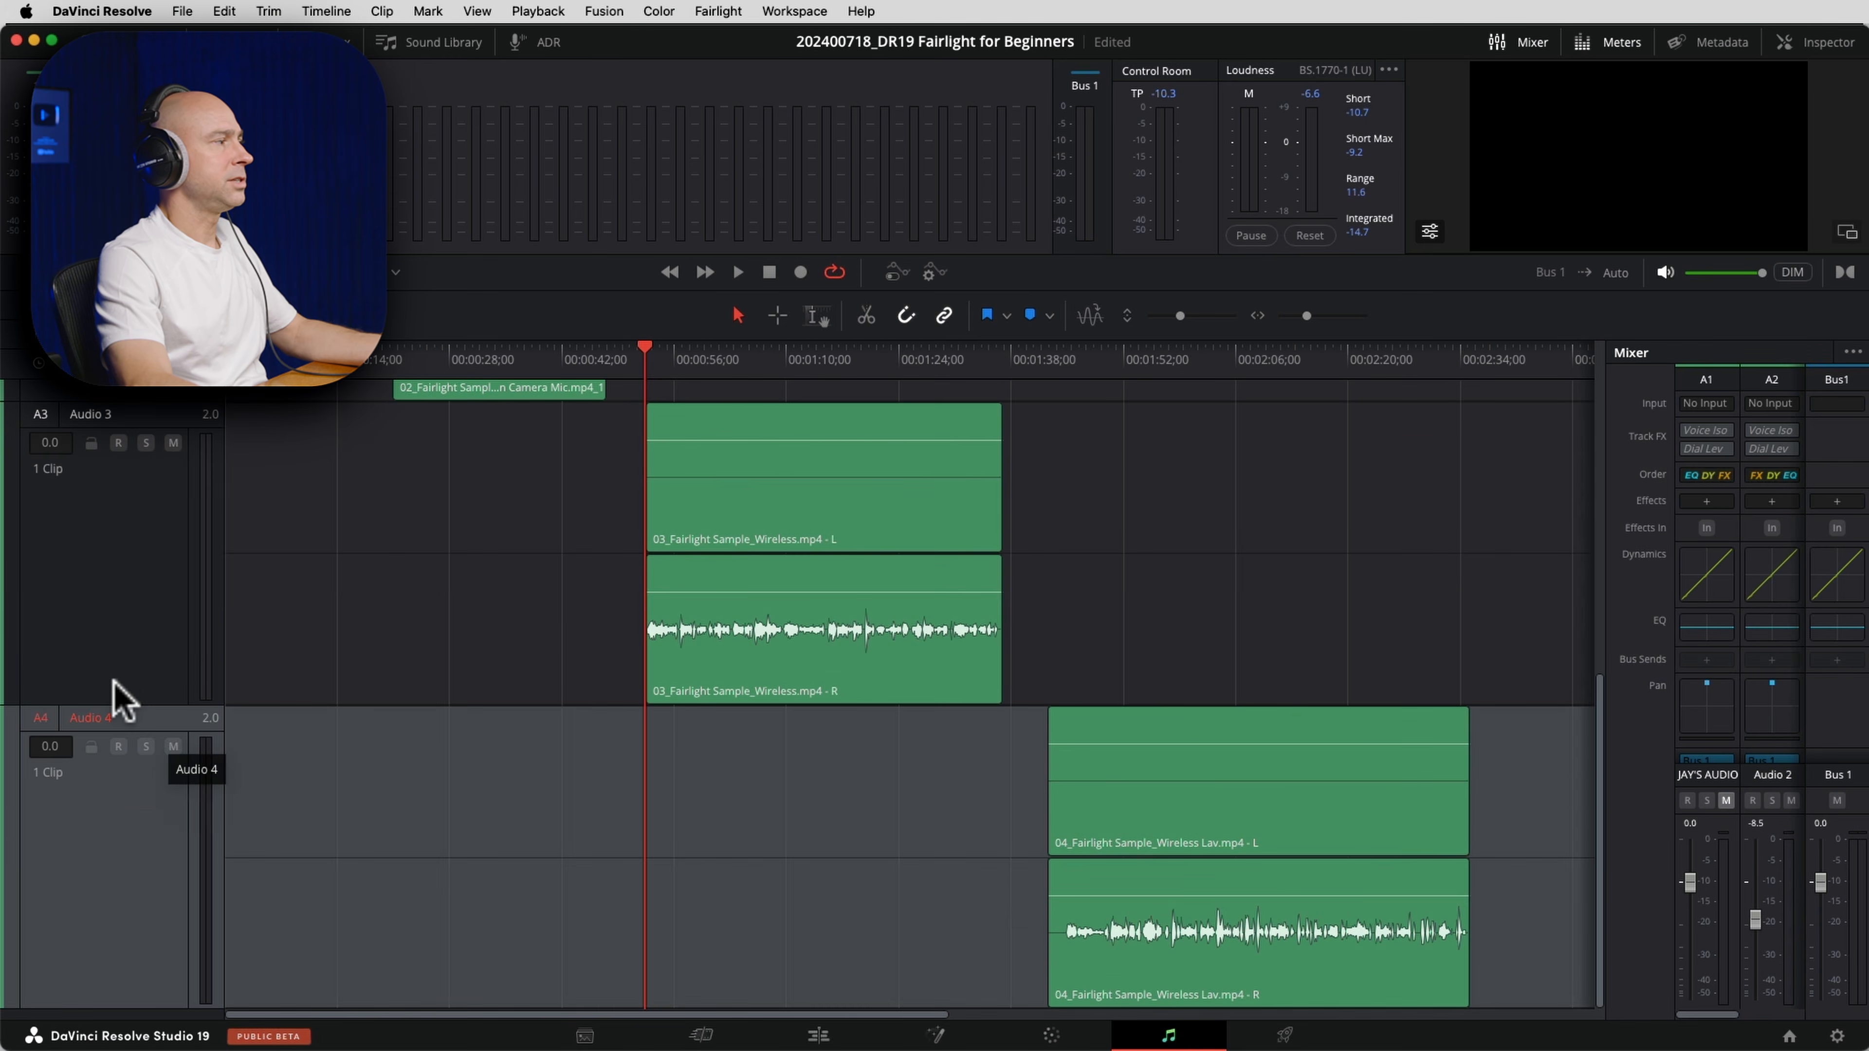
left_click(210, 724)
left_click(210, 724)
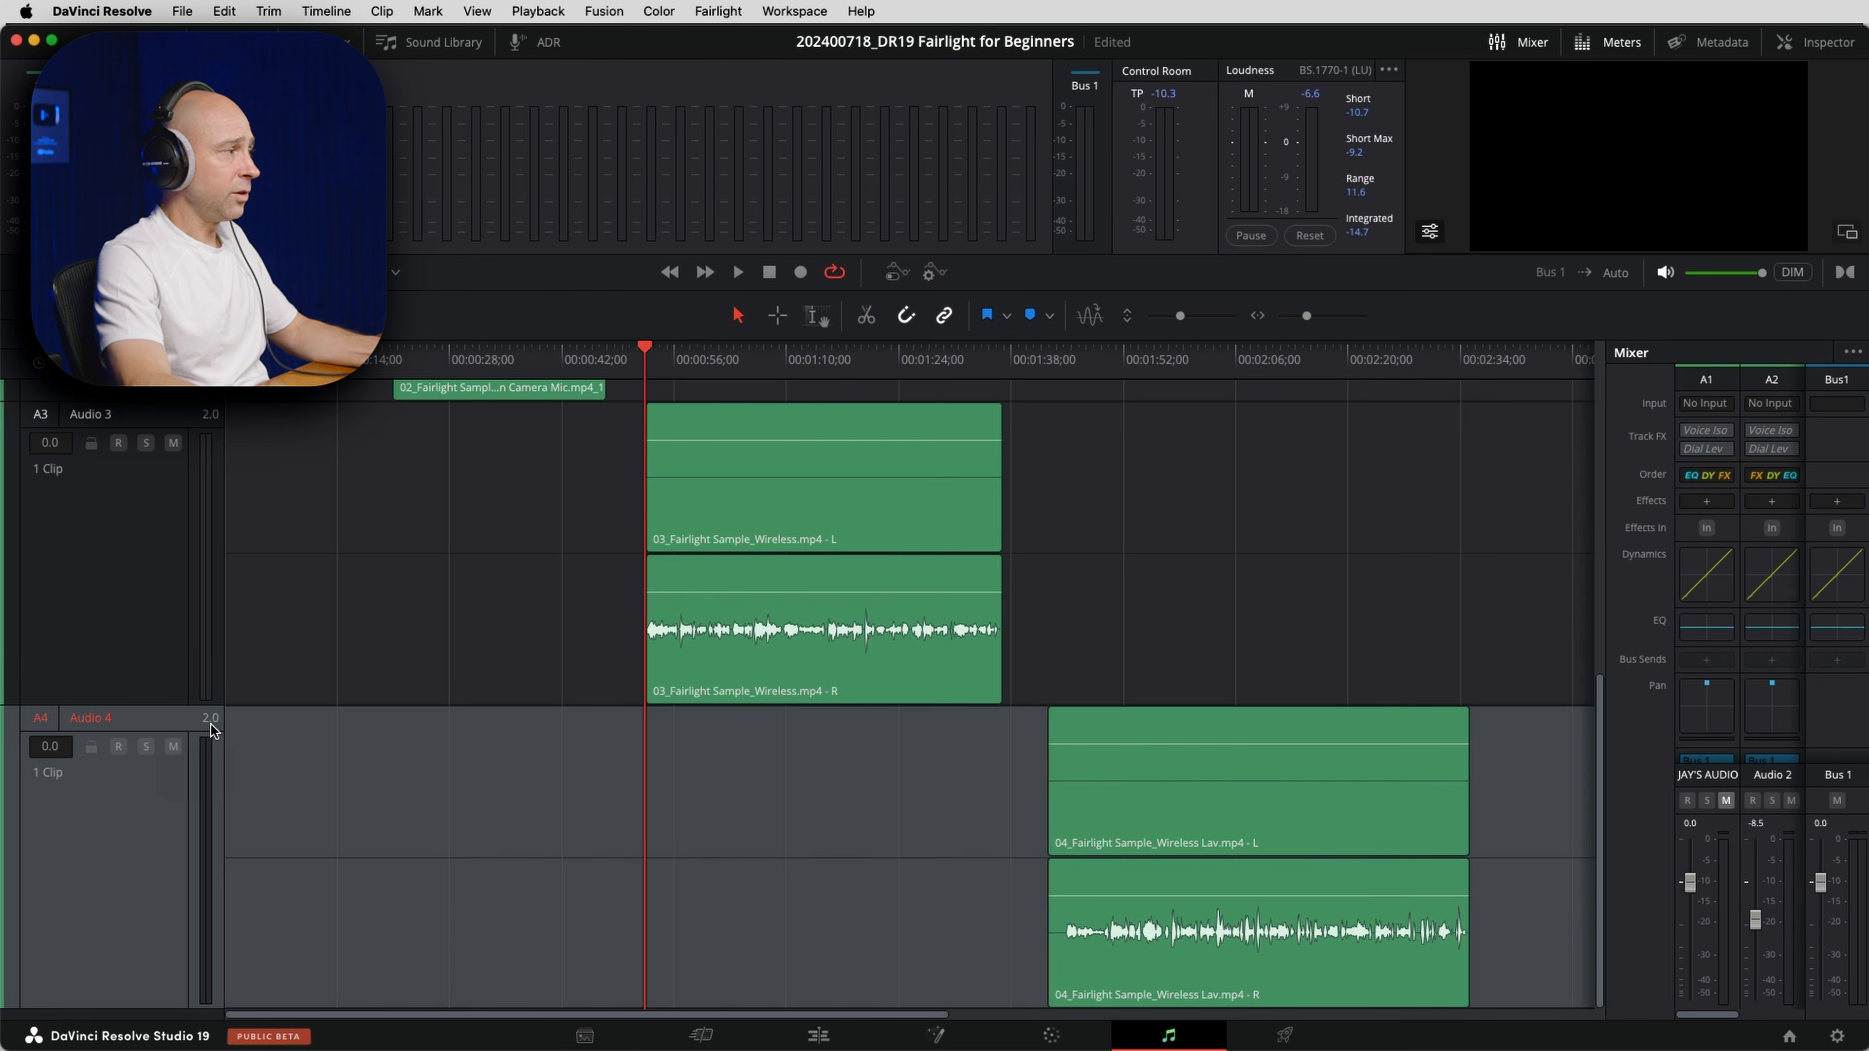
left_click(211, 725)
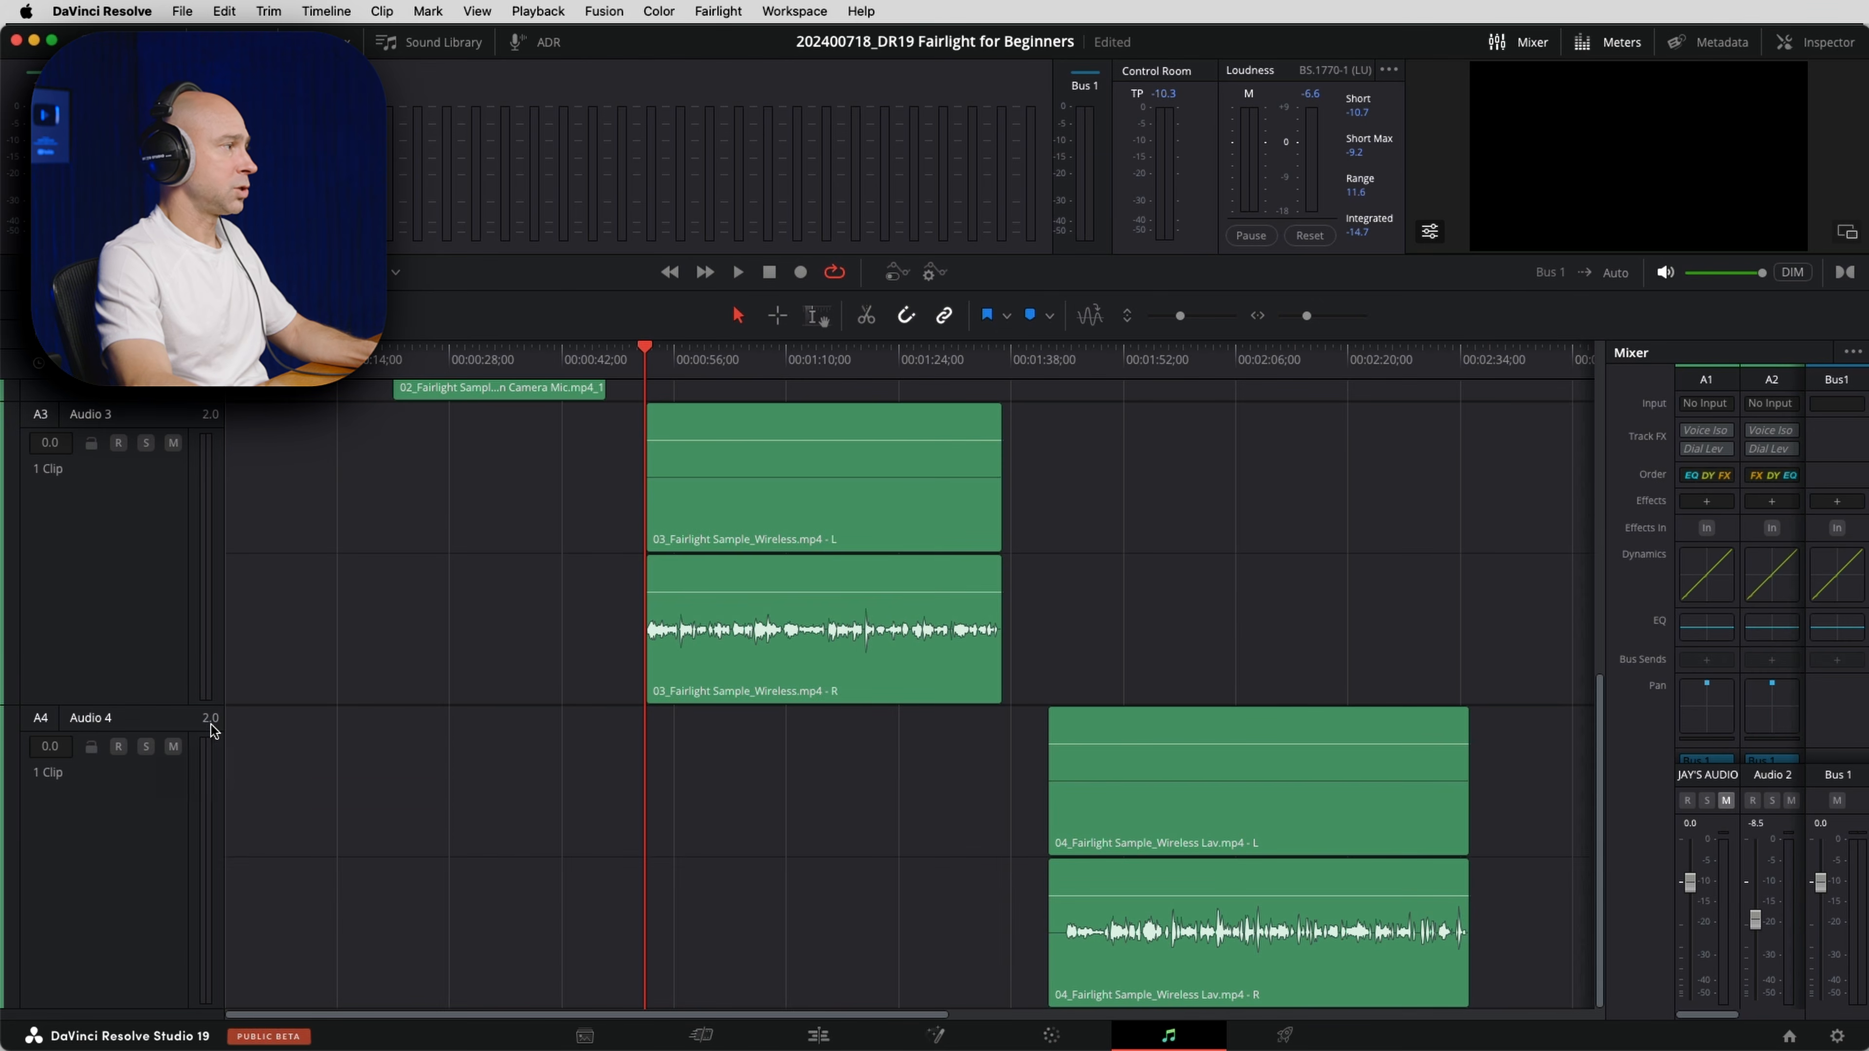
left_click(210, 417)
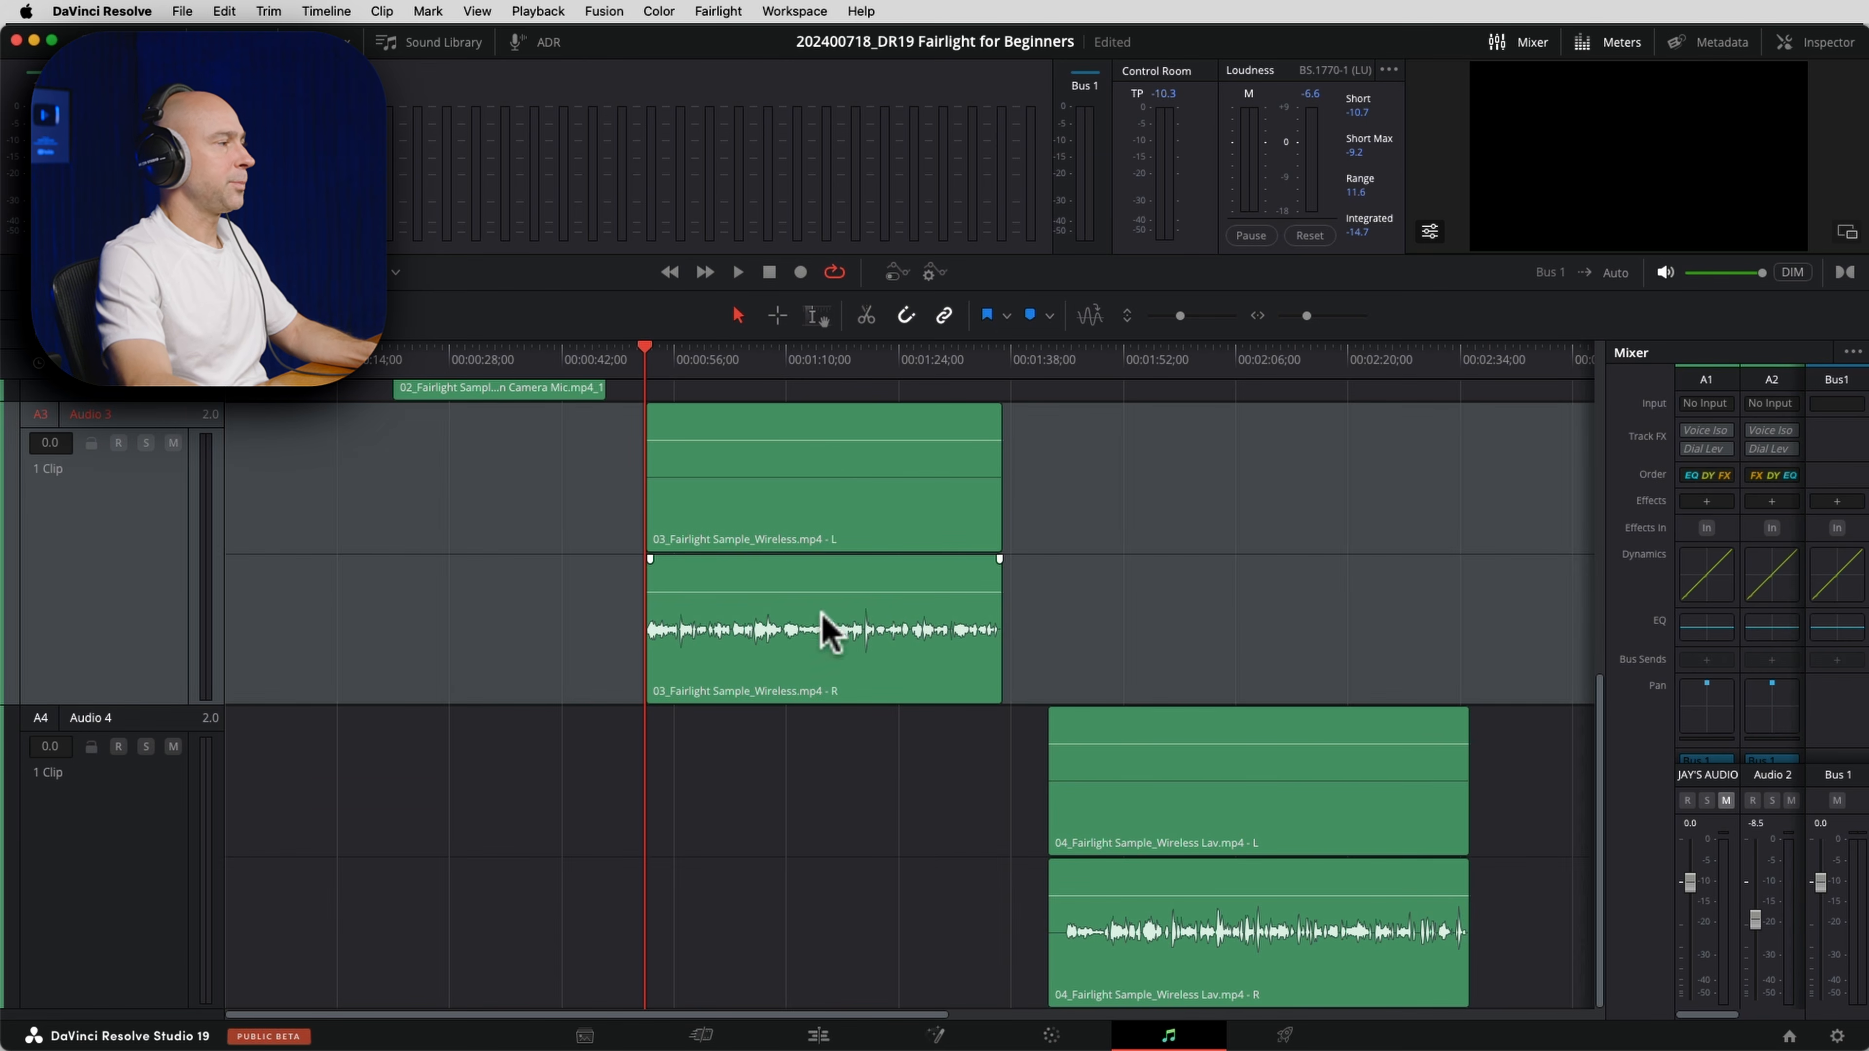
Select clip 03 on Audio 3 and play it from its start to listen to its channels and check the meters.
left_click(834, 552)
left_click(844, 690)
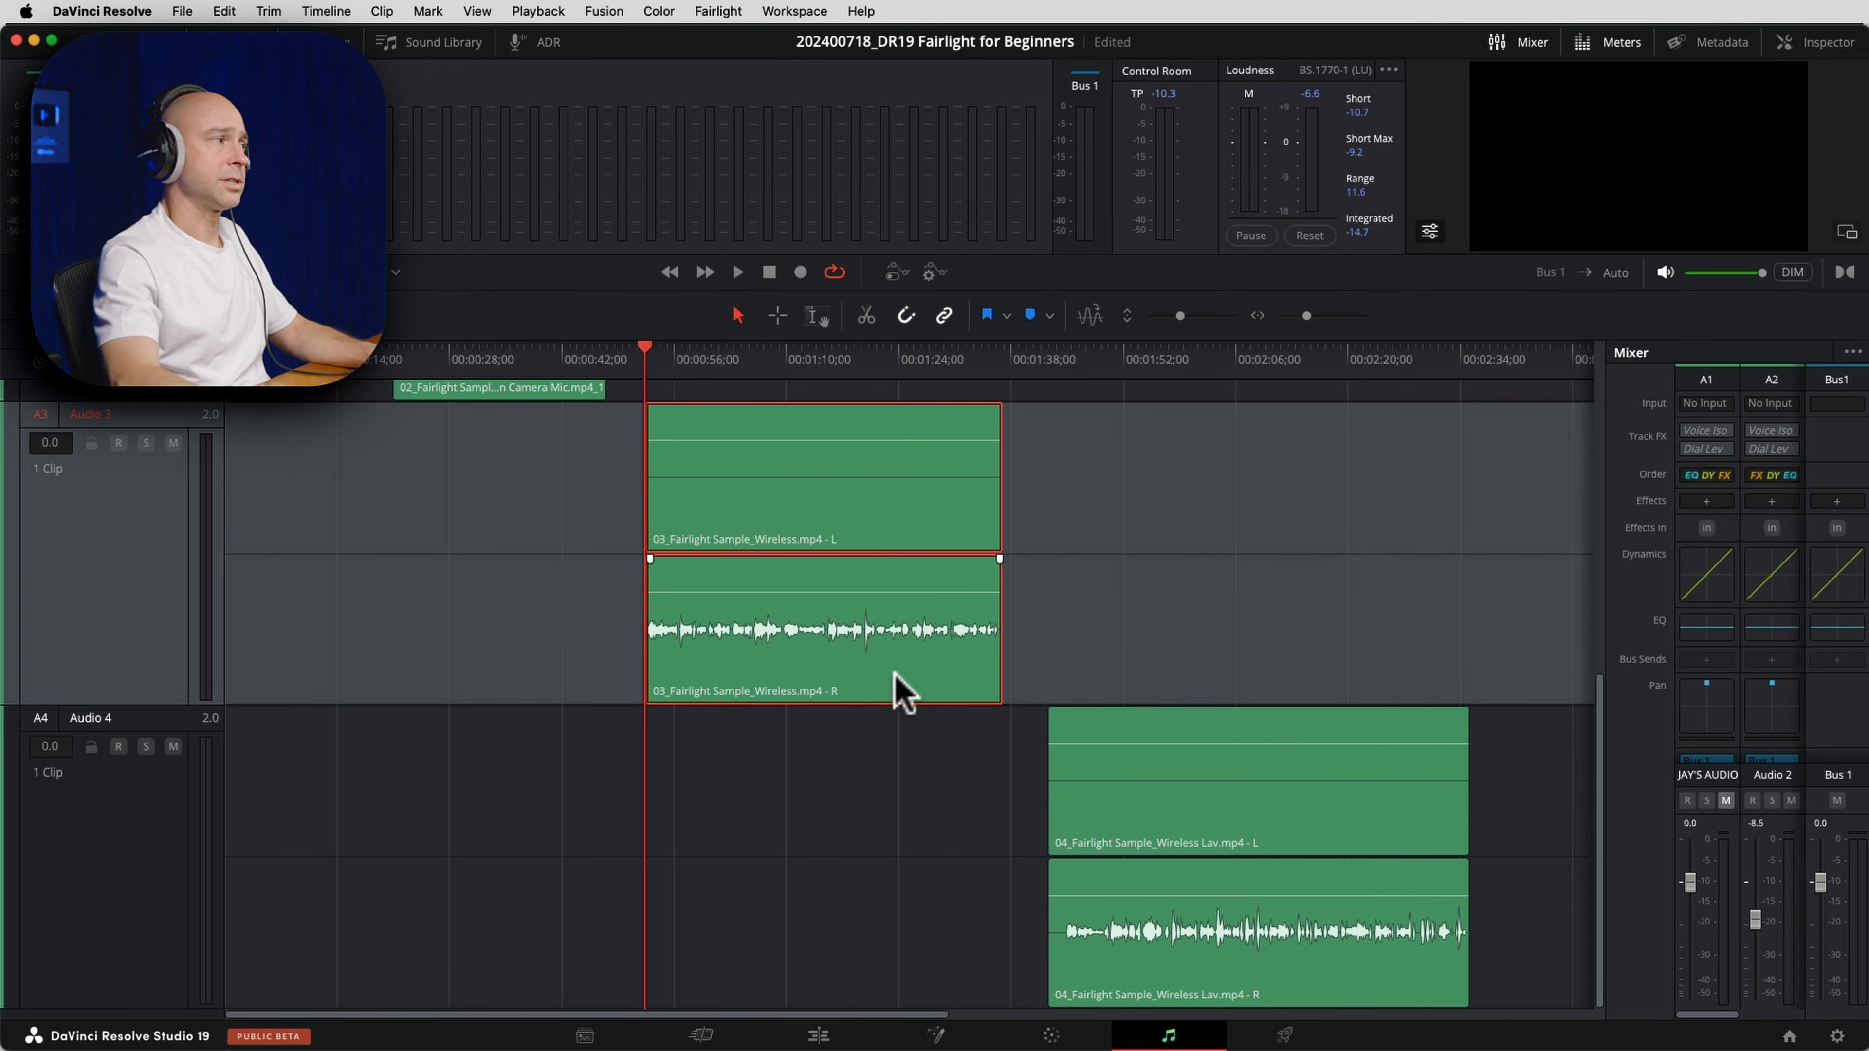
left_click(648, 346)
key("space")
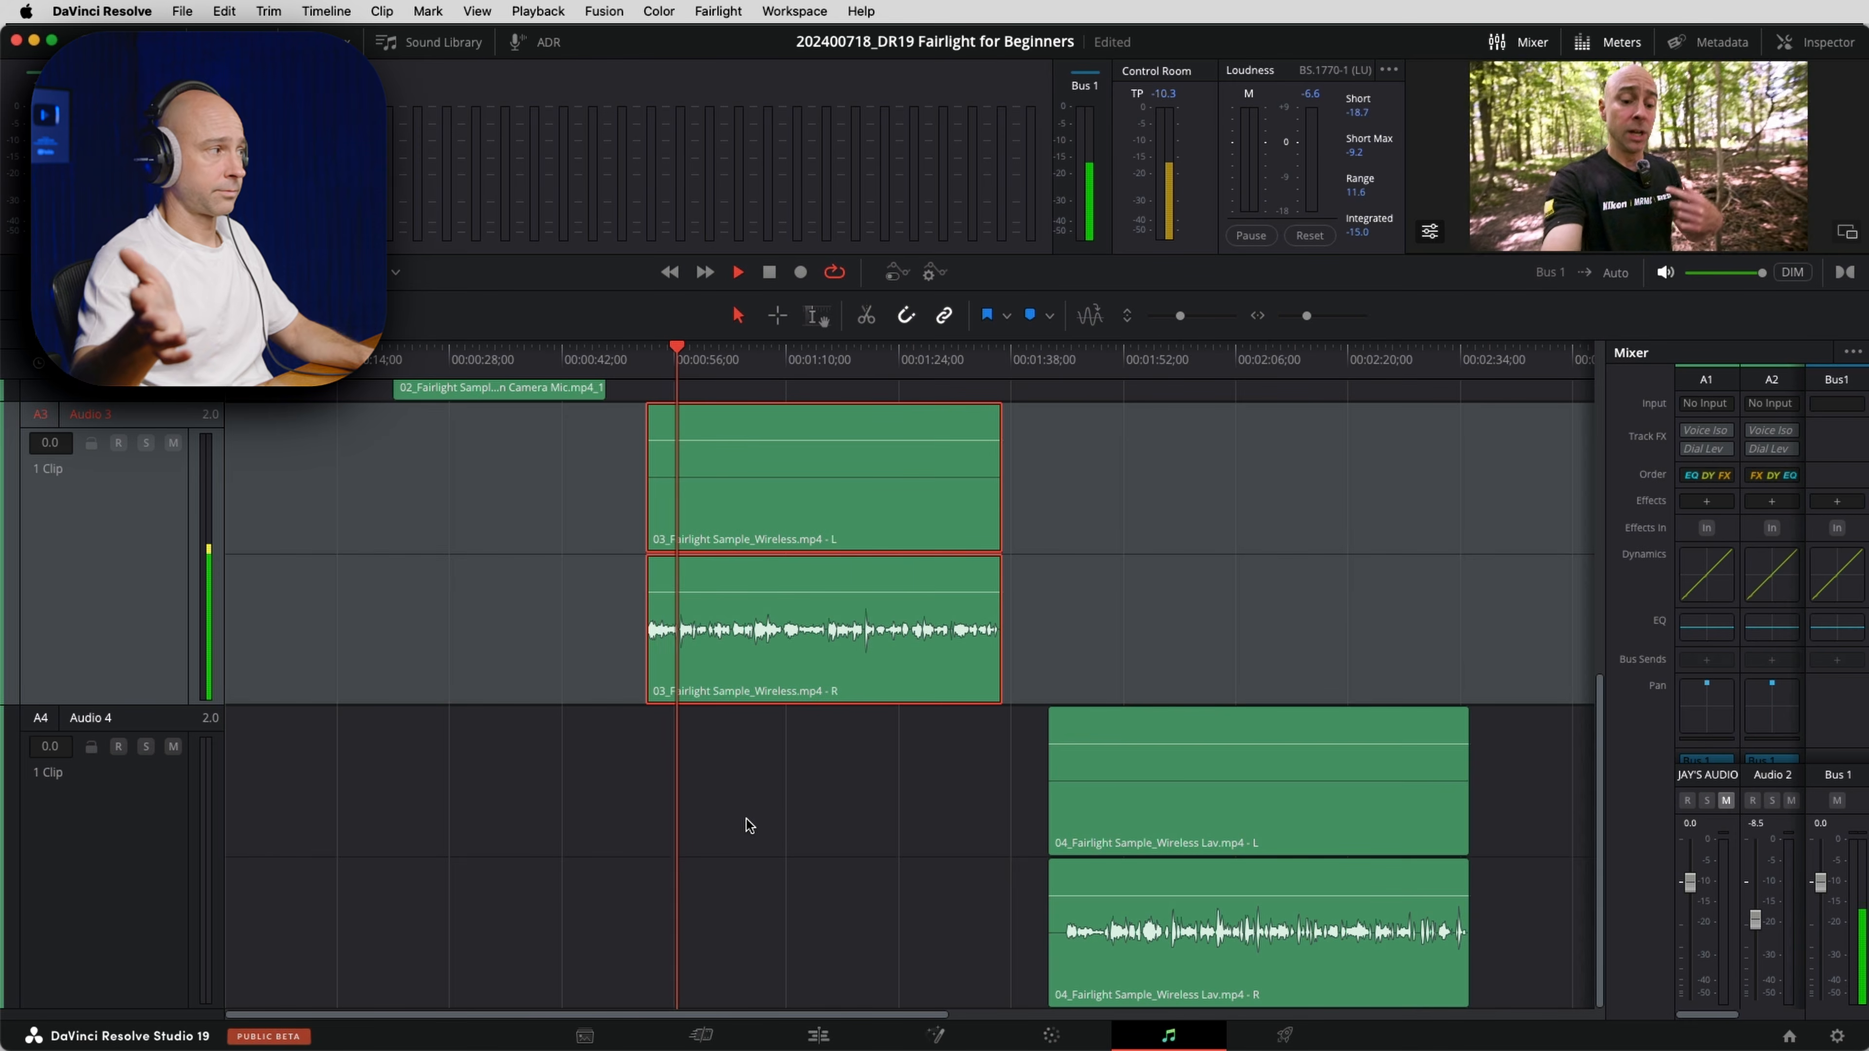
key("space")
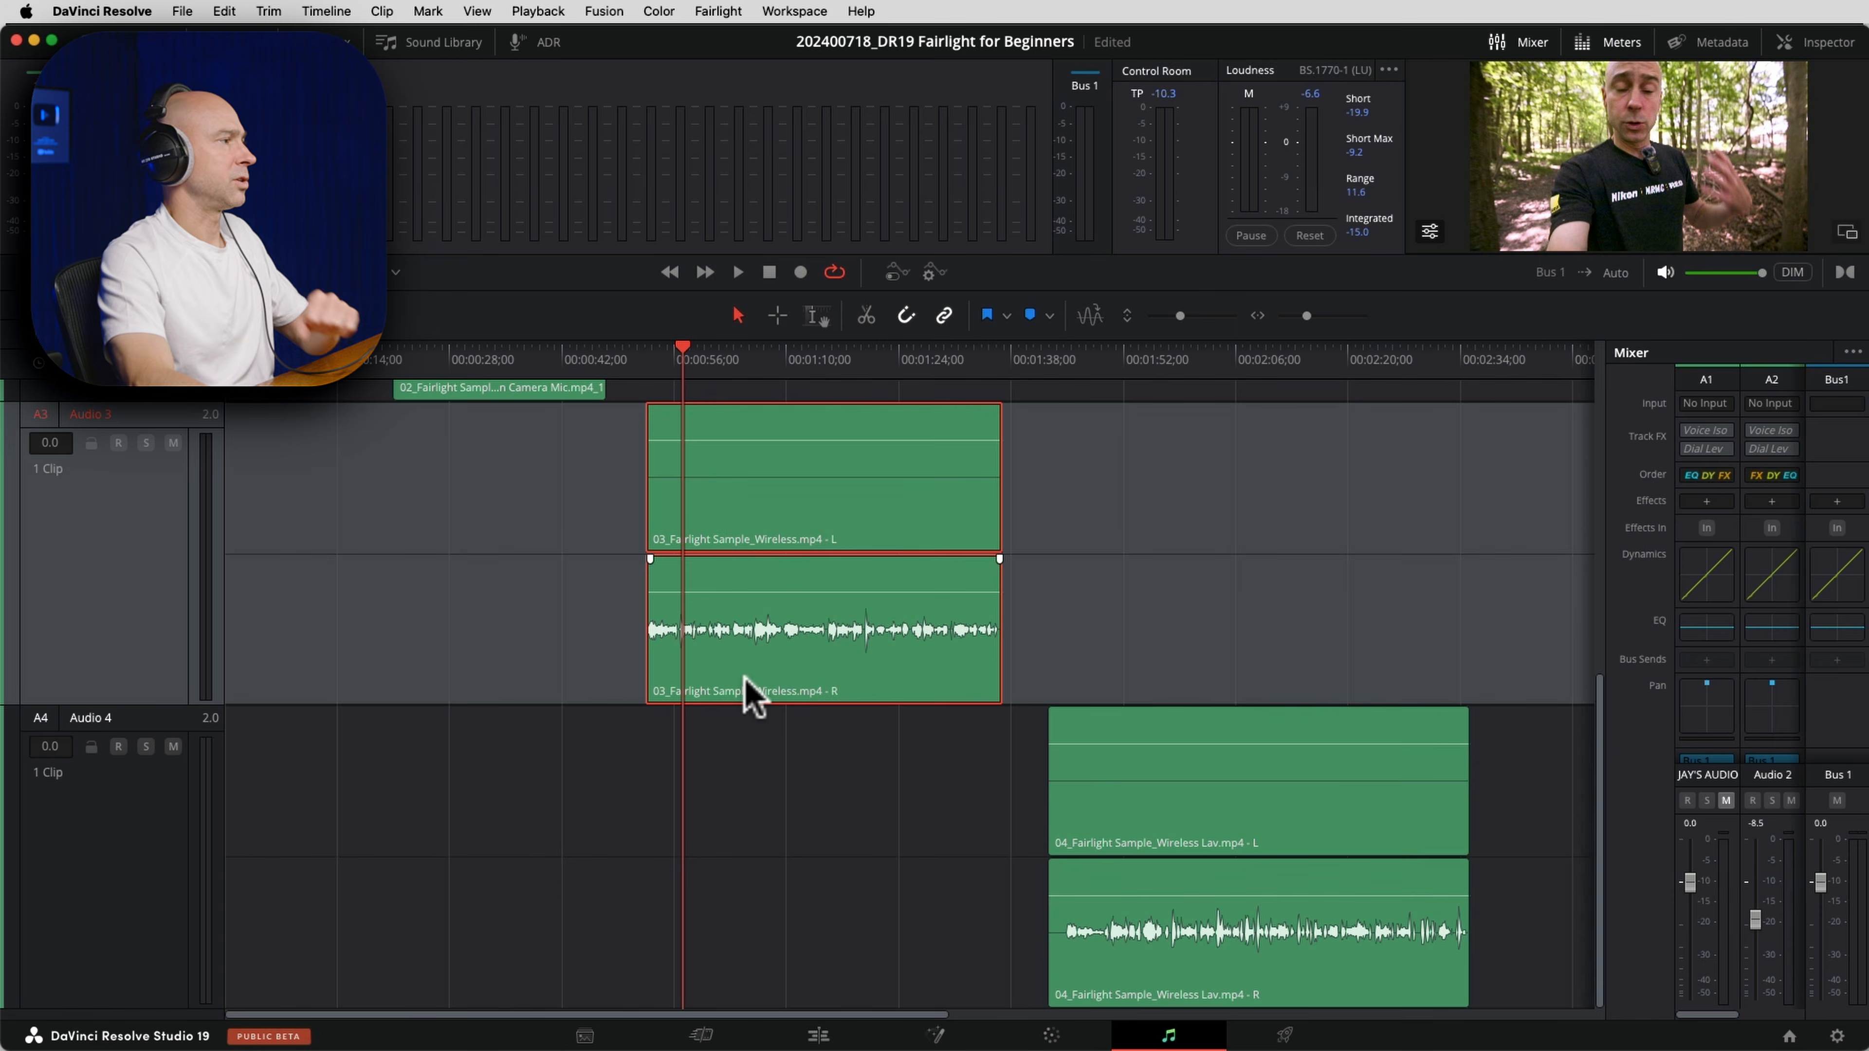
Set the Audio 2 track's processing order to EQ DY FX in the Mixer.
scroll(83, 822, "up", 5)
left_click(88, 822)
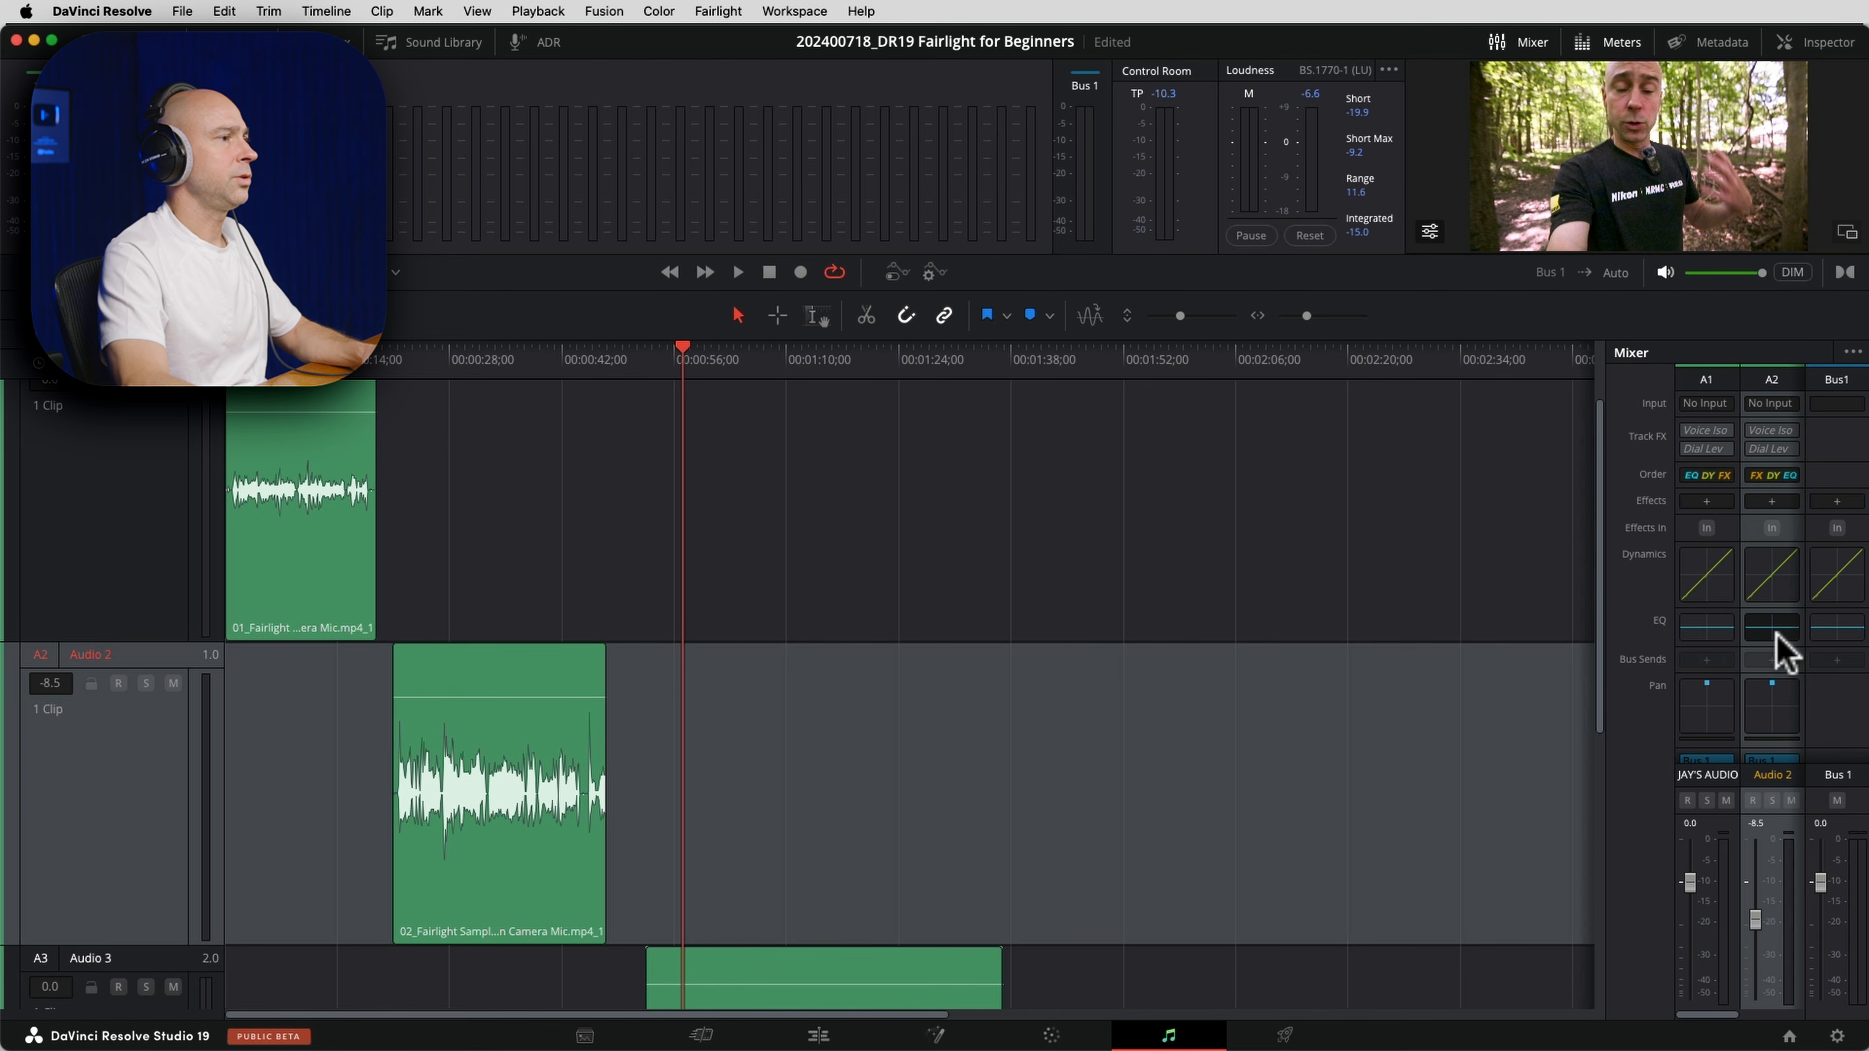
left_click(1778, 477)
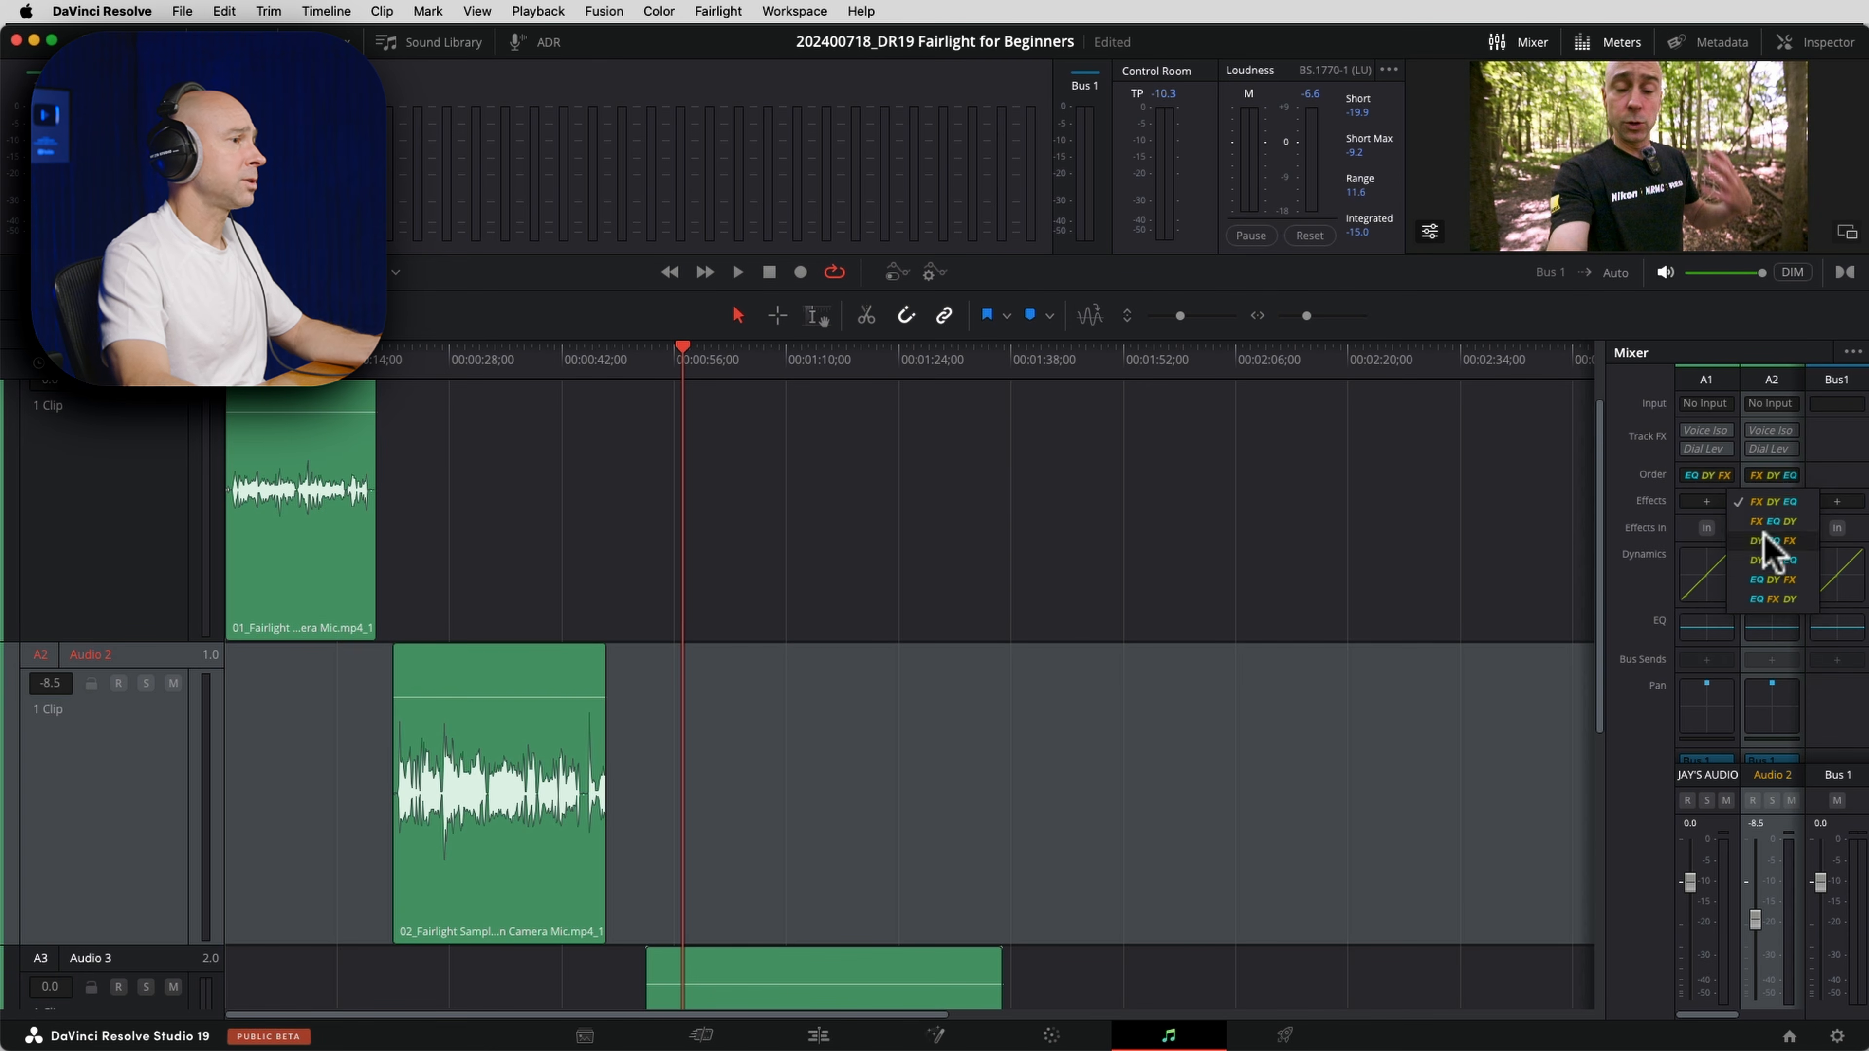
left_click(1774, 579)
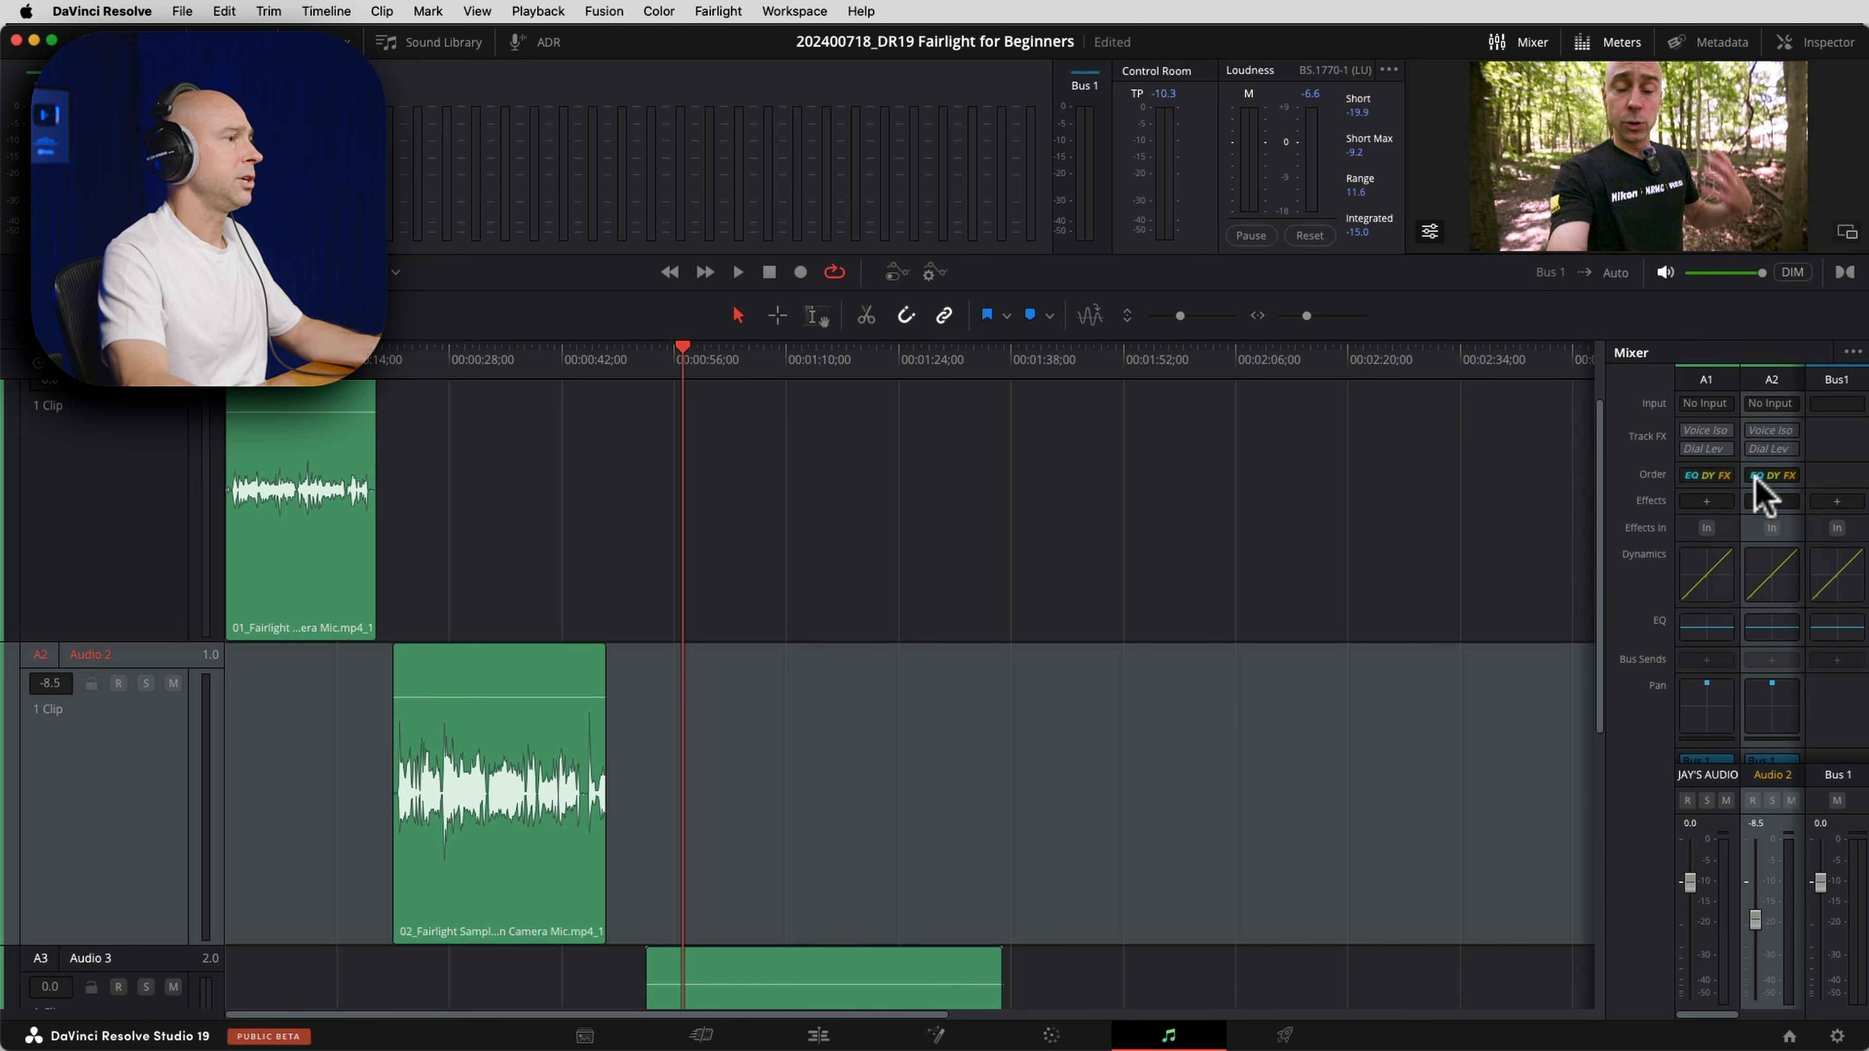
Open the Audio 2 track's Equalizer and reposition its window so clip 02 stays visible.
left_click(1775, 632)
left_click_drag(1059, 160, 1317, 52)
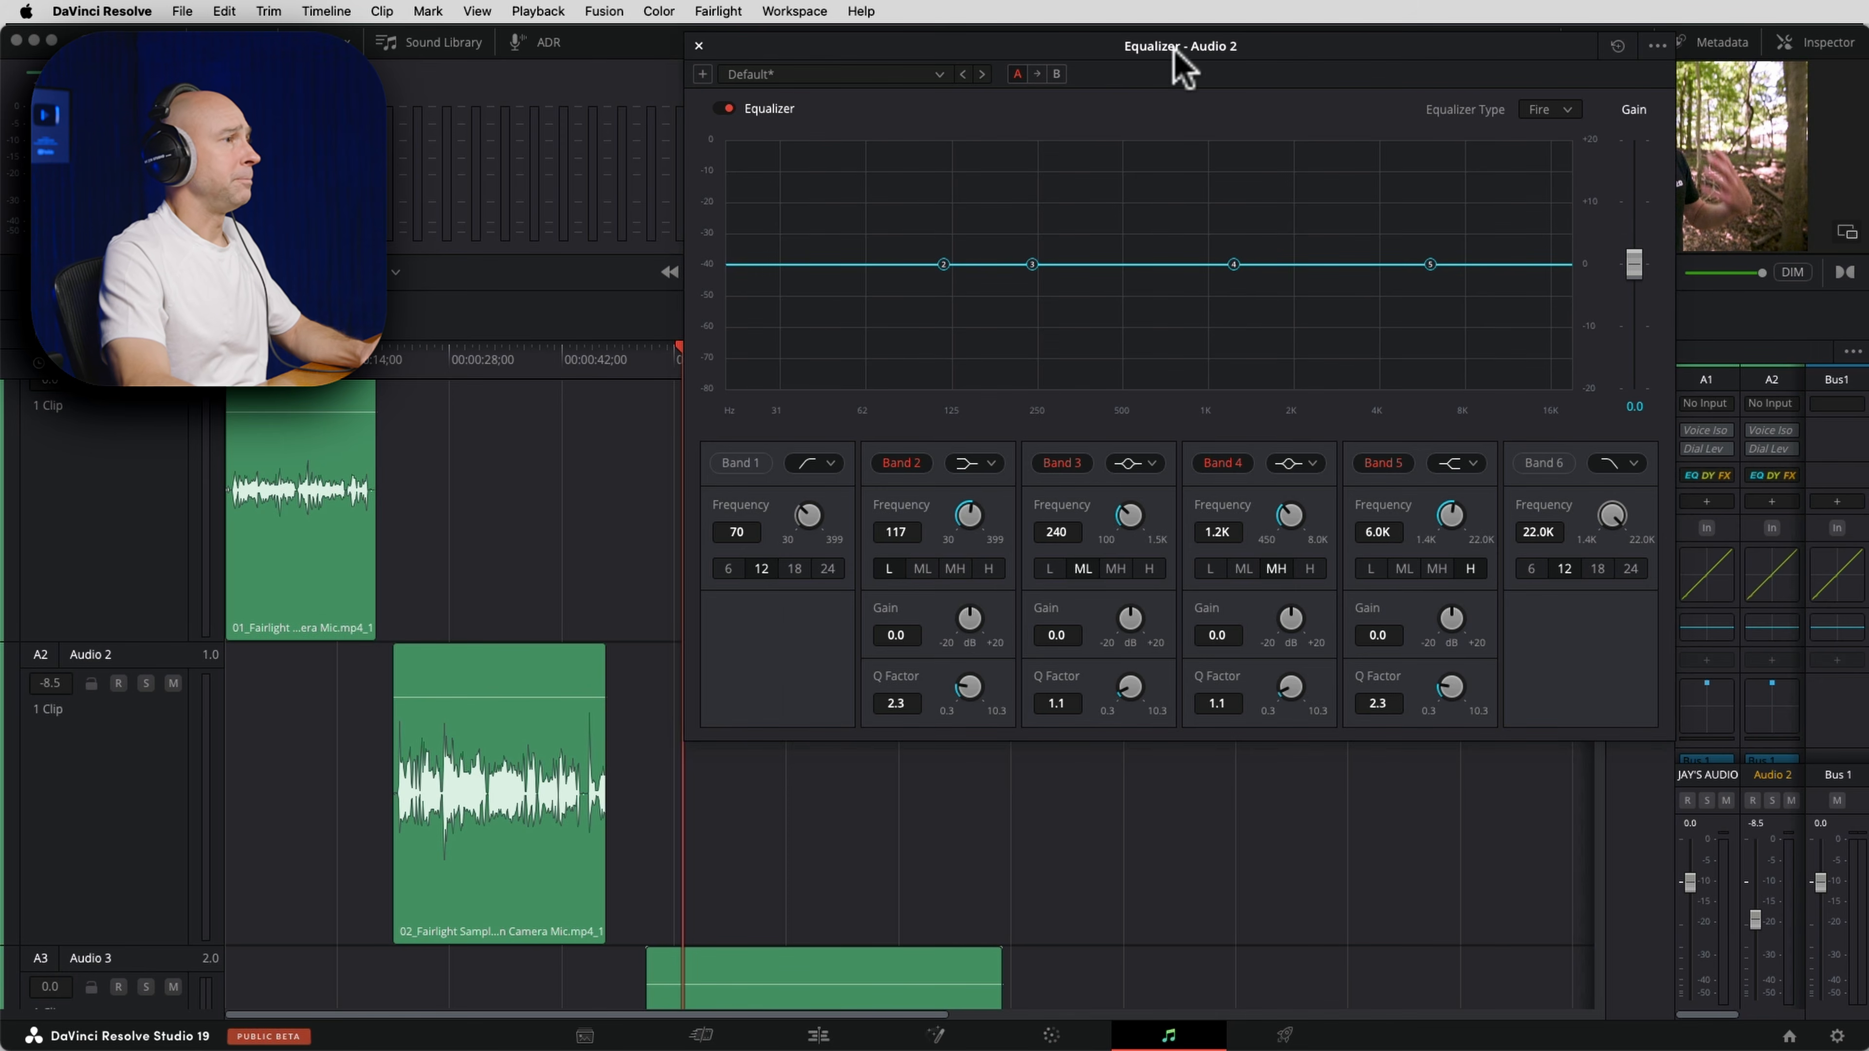
left_click_drag(1177, 53, 1352, 46)
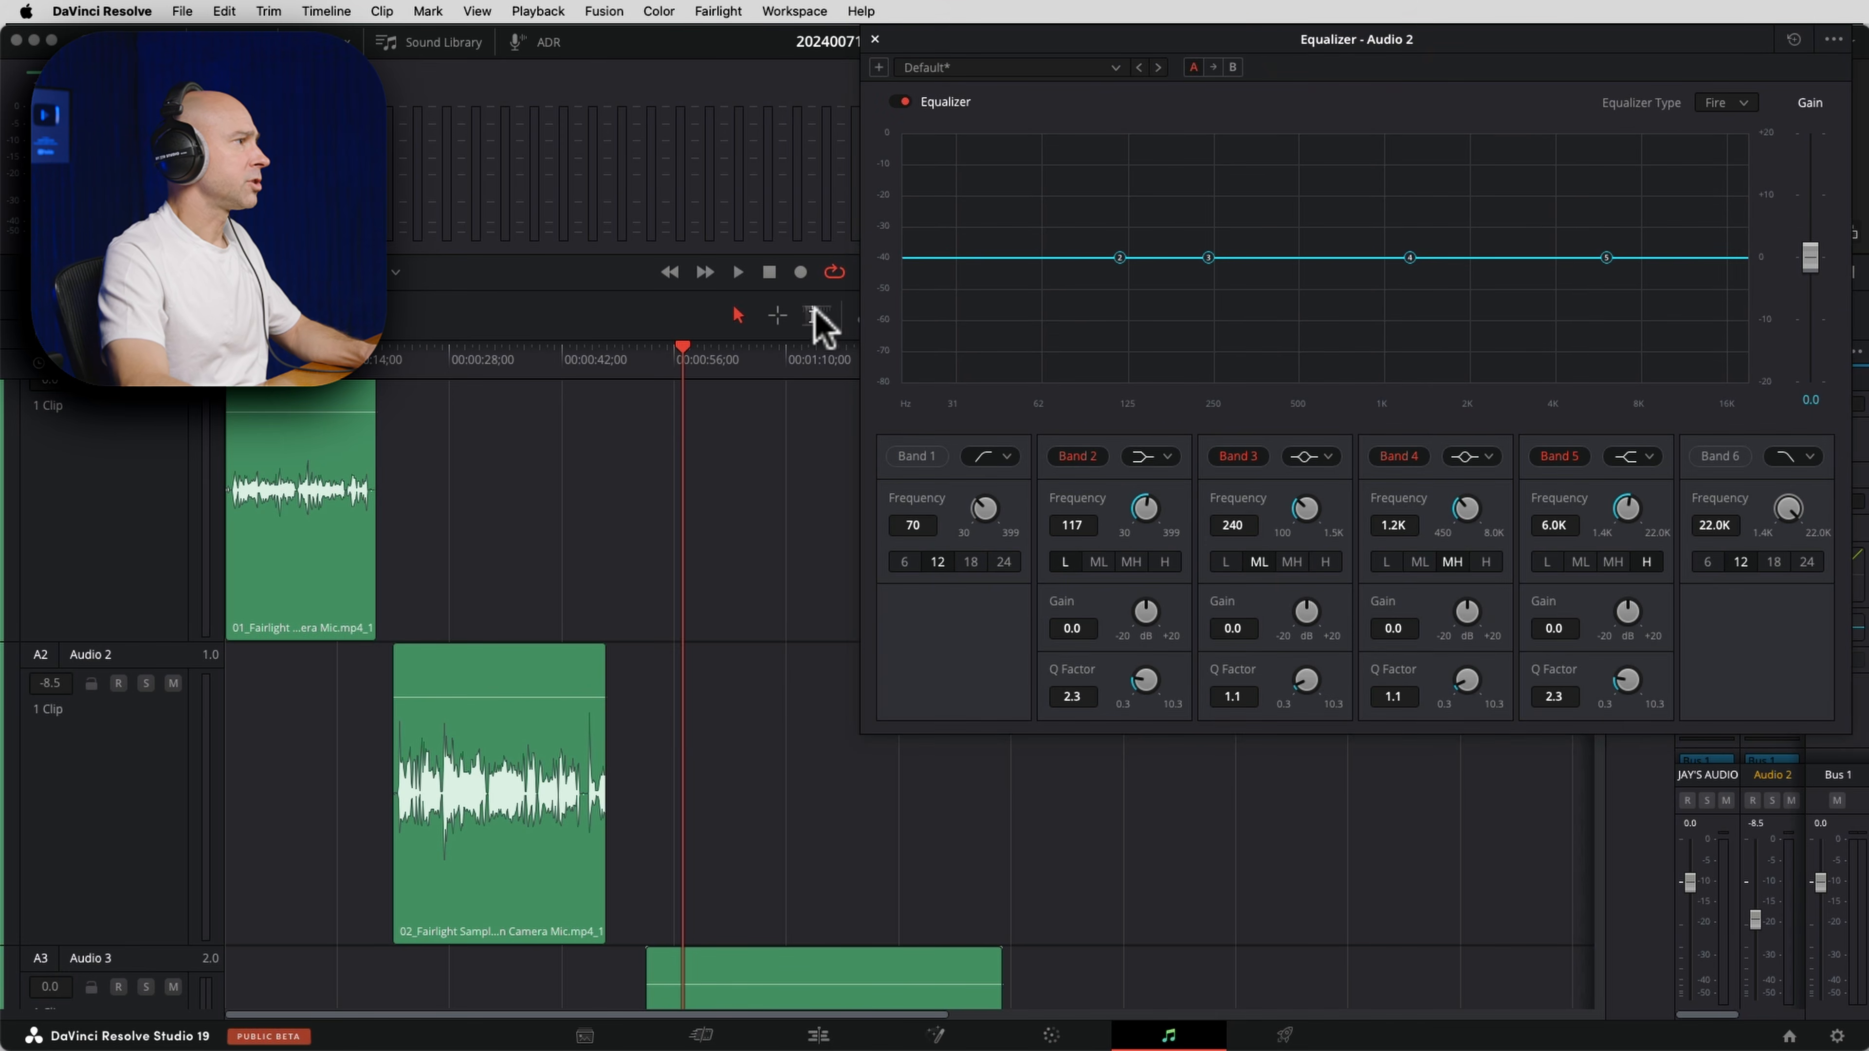
Select the time range of clip 02 with the Range Selection tool and place the playhead at the clip's start.
left_click(774, 316)
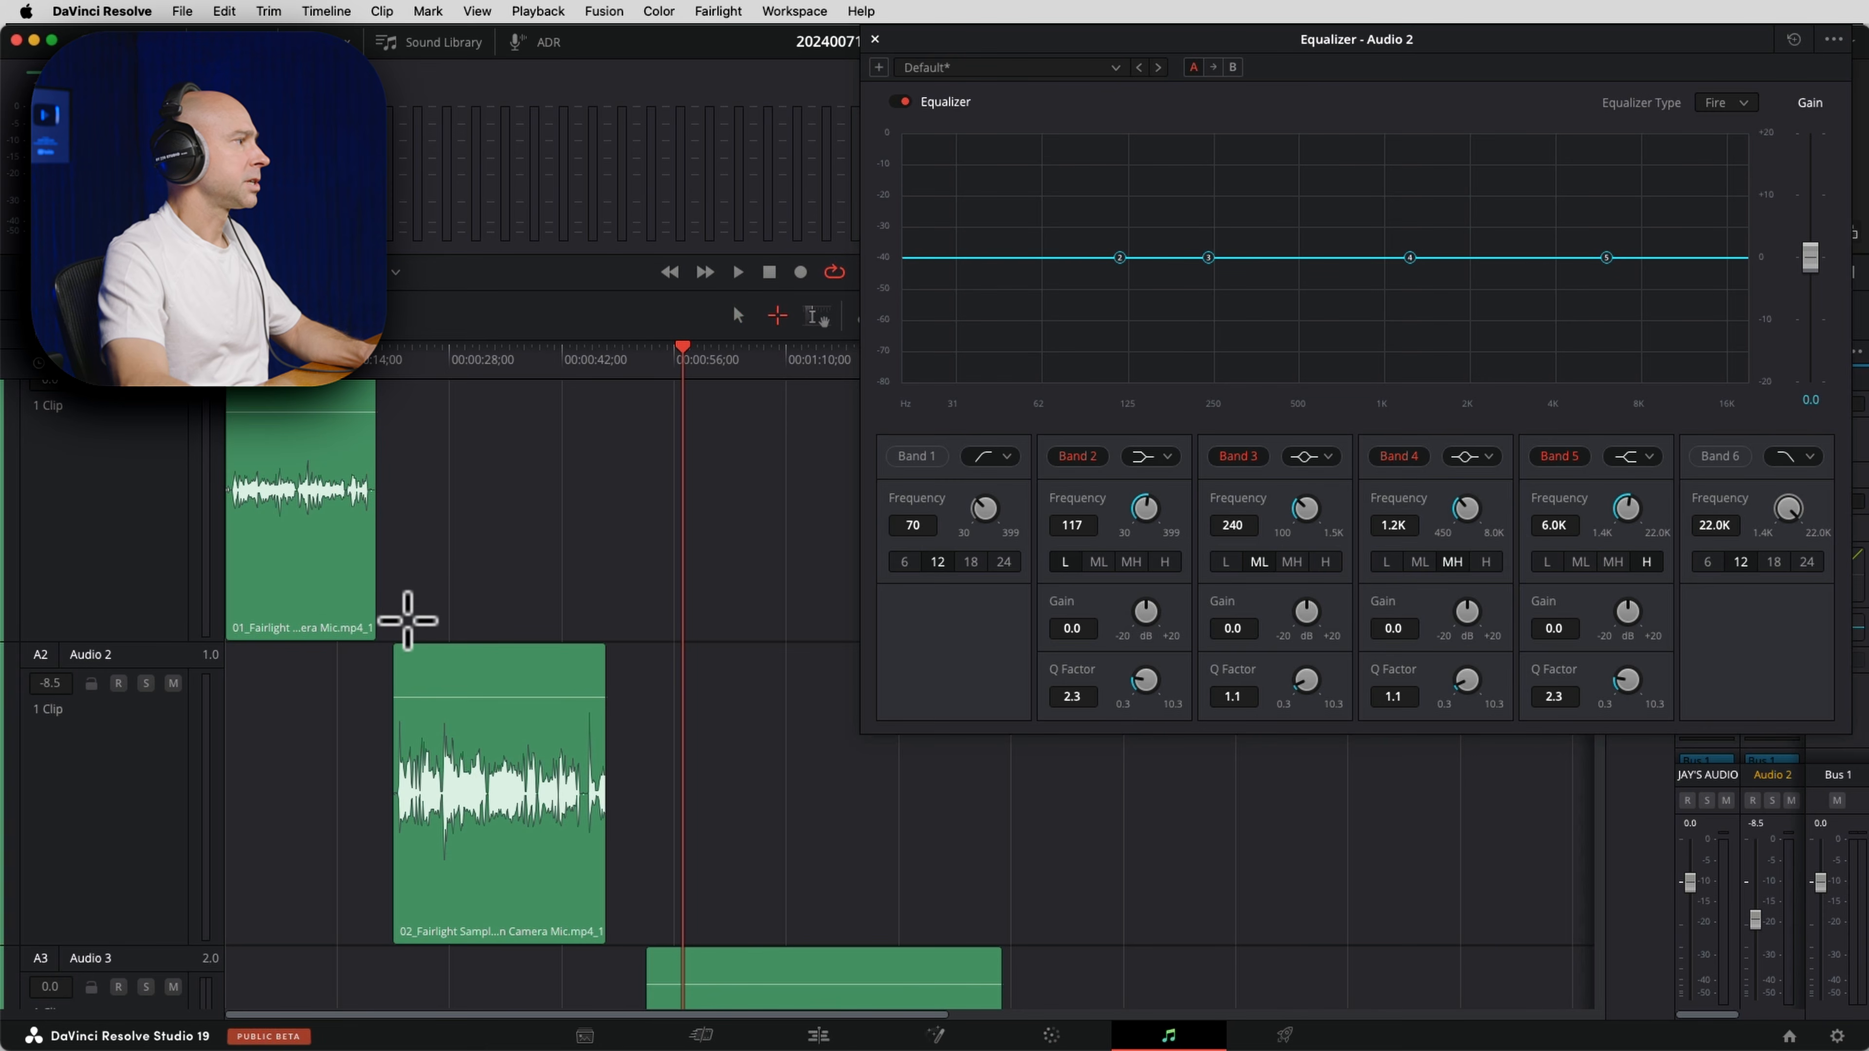
scroll(403, 617, "up", 1)
left_click_drag(400, 618, 599, 632)
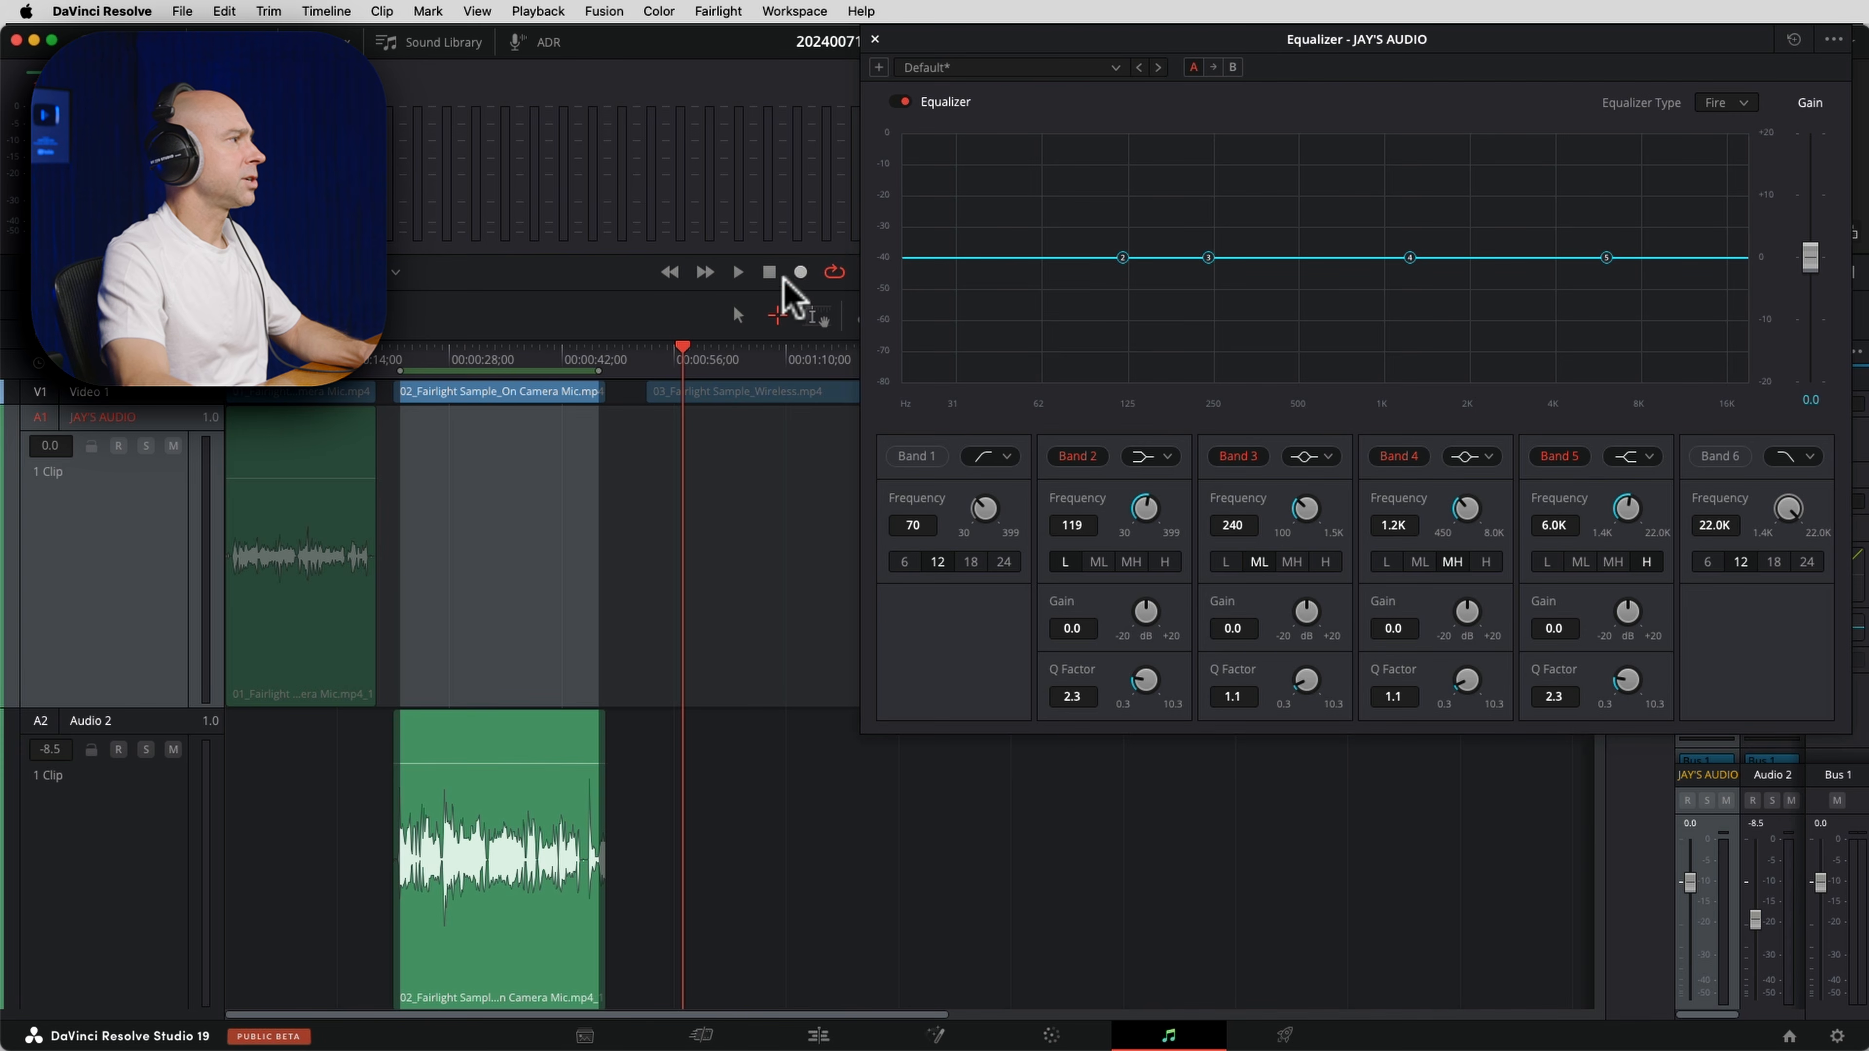
left_click(408, 355)
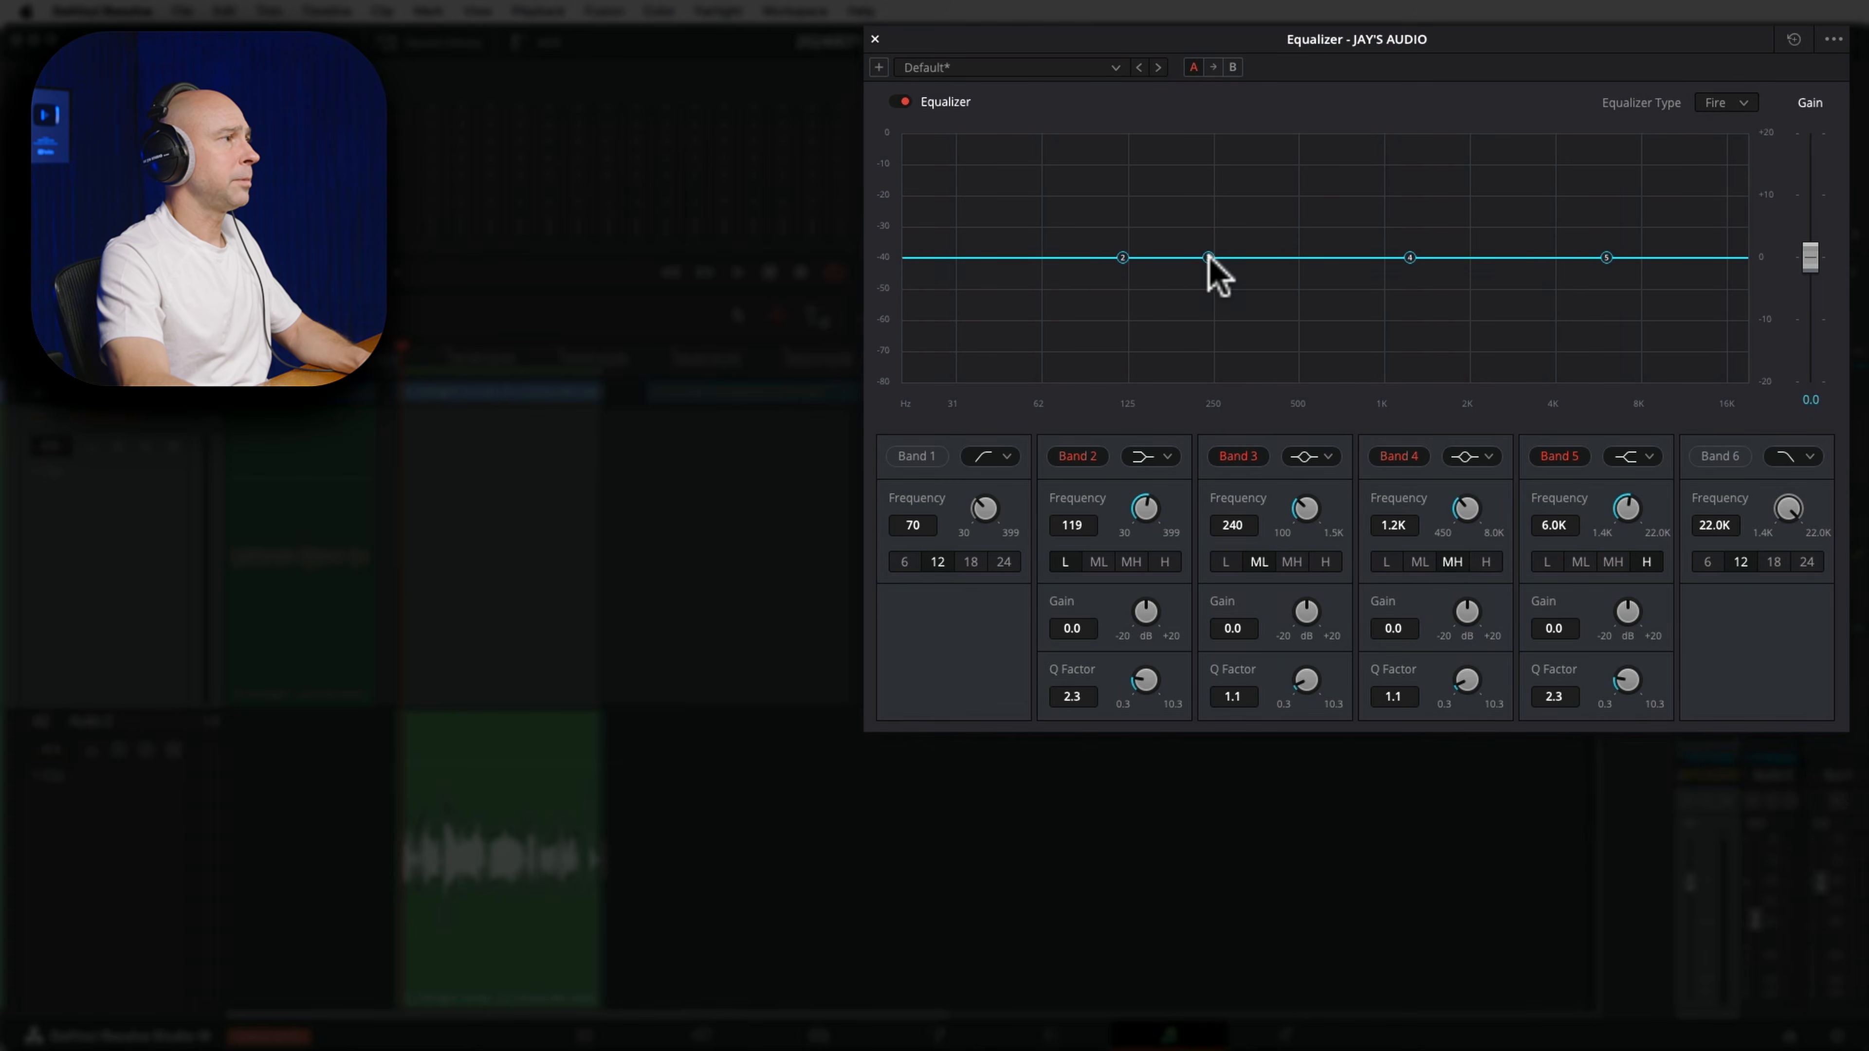
Turn on Band 1 of the Audio 2 Equalizer as a high-pass filter at 112 Hz.
mouse_move(1210, 258)
left_mouse_down()
mouse_move(1219, 158)
mouse_move(1439, 134)
mouse_move(1460, 309)
mouse_move(1436, 256)
left_mouse_up()
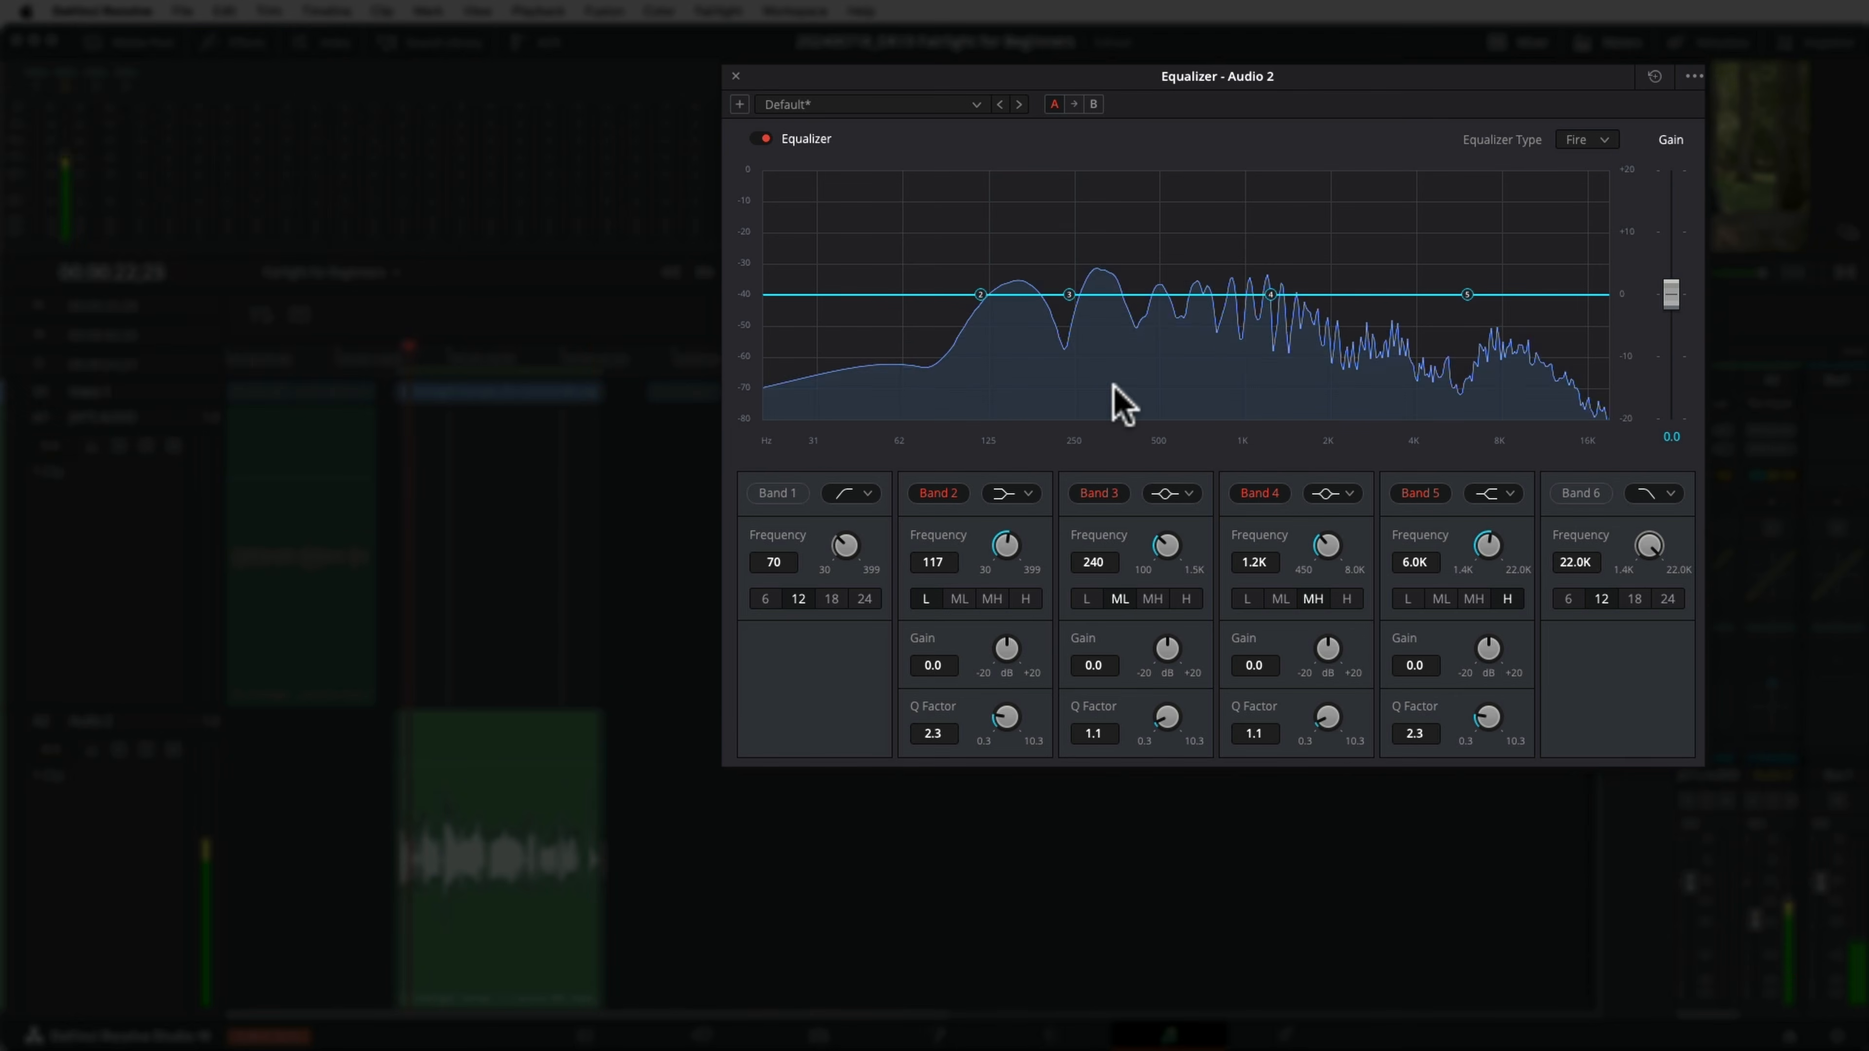
left_click(785, 493)
left_click_drag(847, 553, 938, 555)
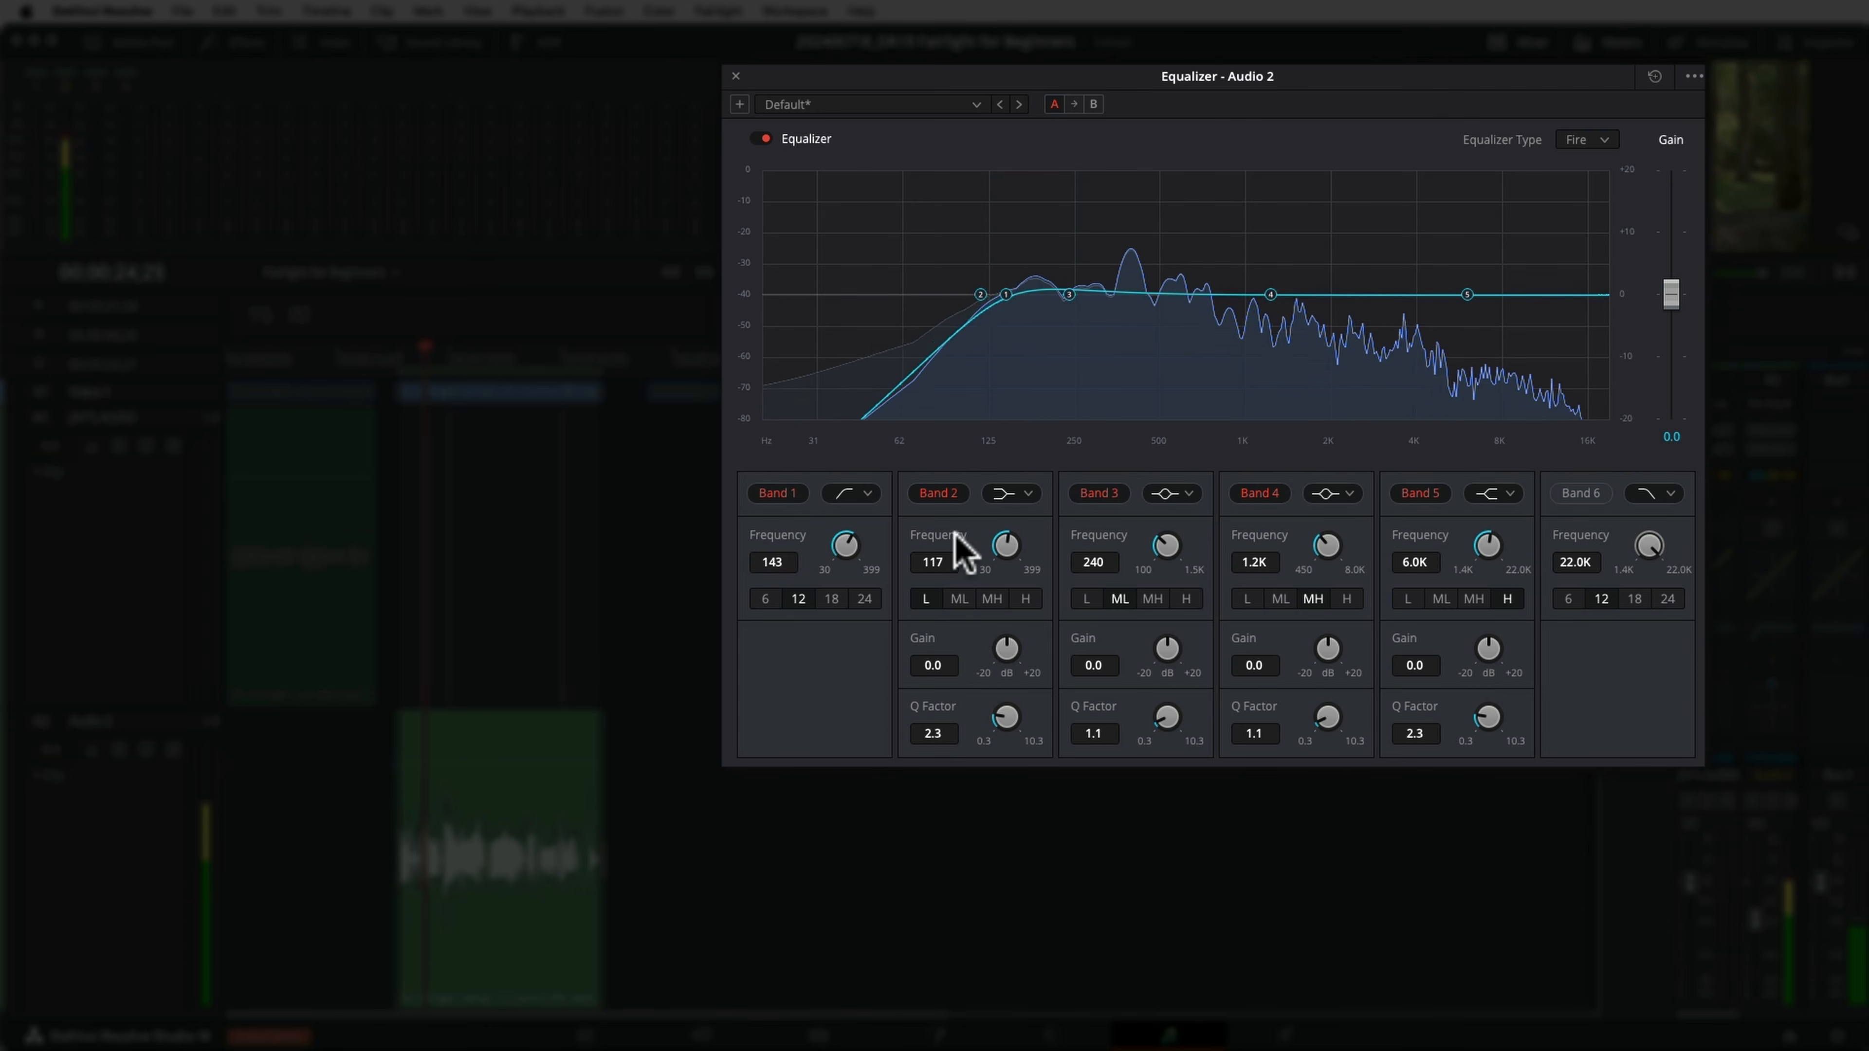
Make narrow bell cuts with Band 2 at 139 Hz, −2.9 dB, Band 3 at 440 Hz, −5.8 dB, and Band 4 at 862 Hz, −6.6 dB.
left_click(1012, 493)
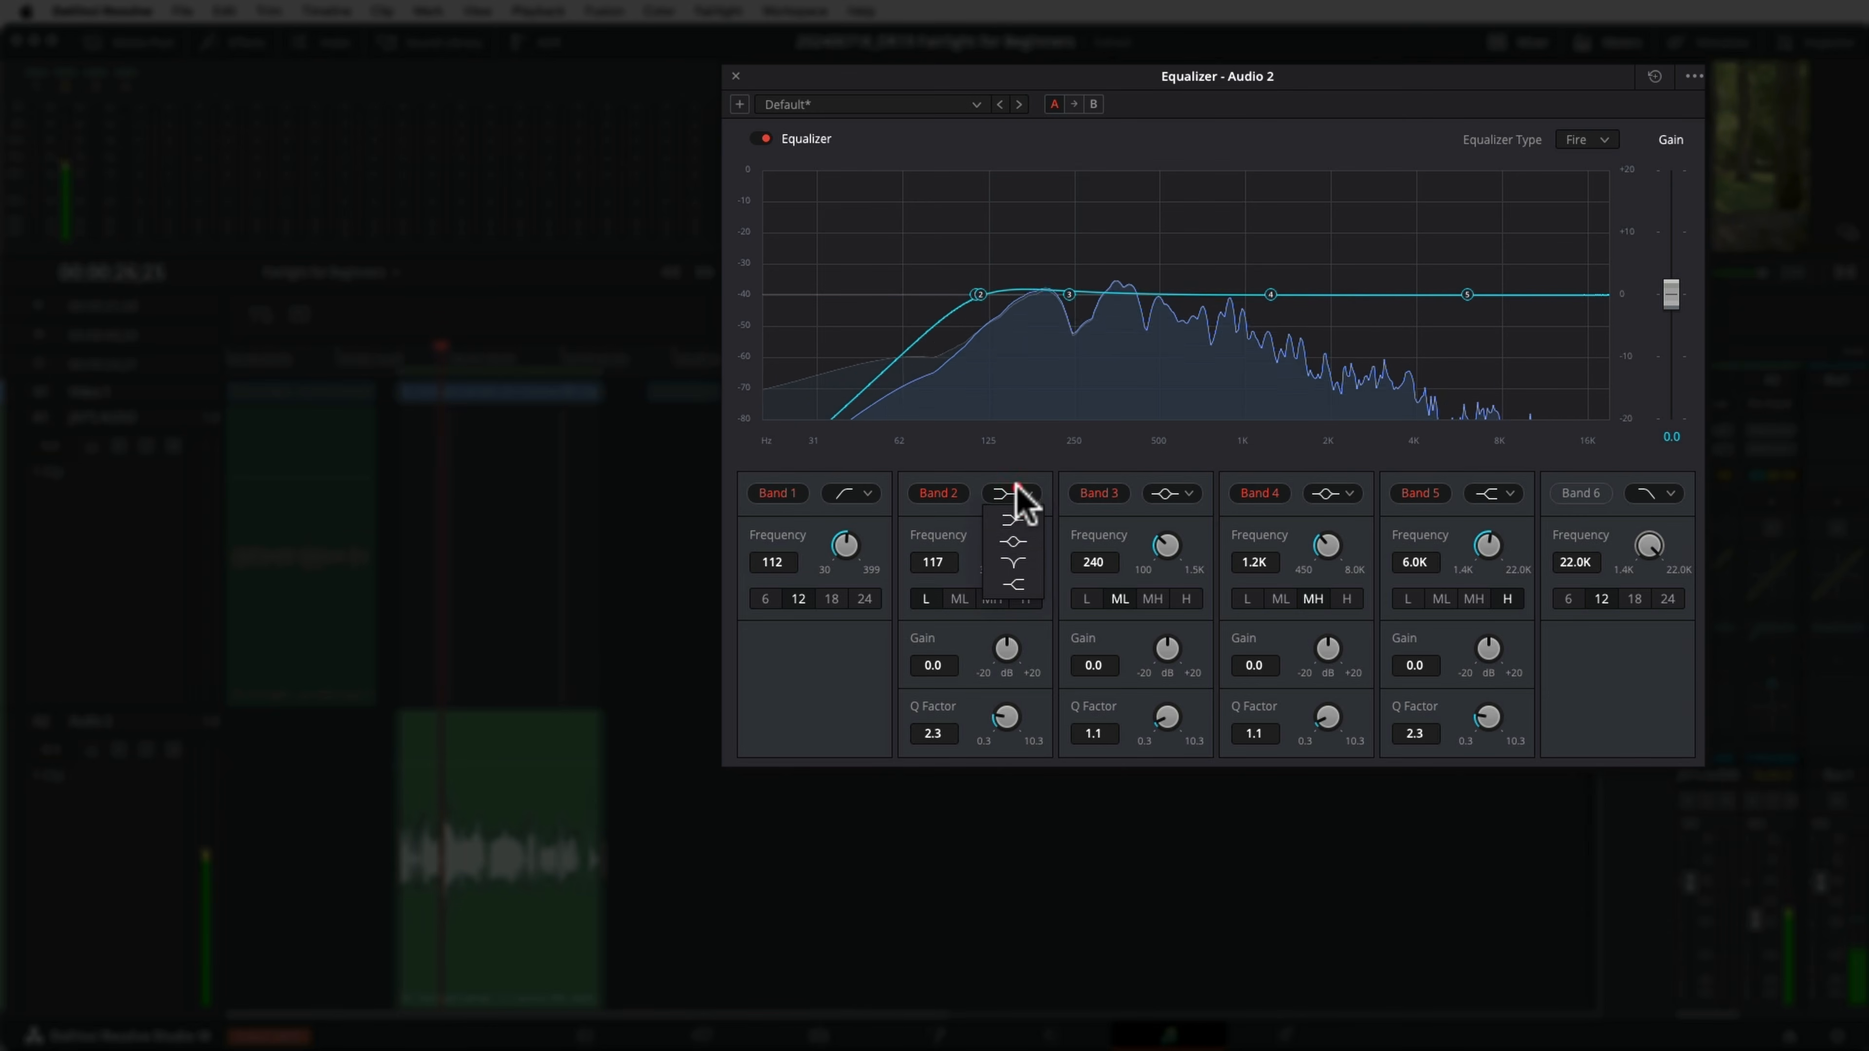
left_click(1013, 519)
left_click_drag(1052, 294, 1079, 247)
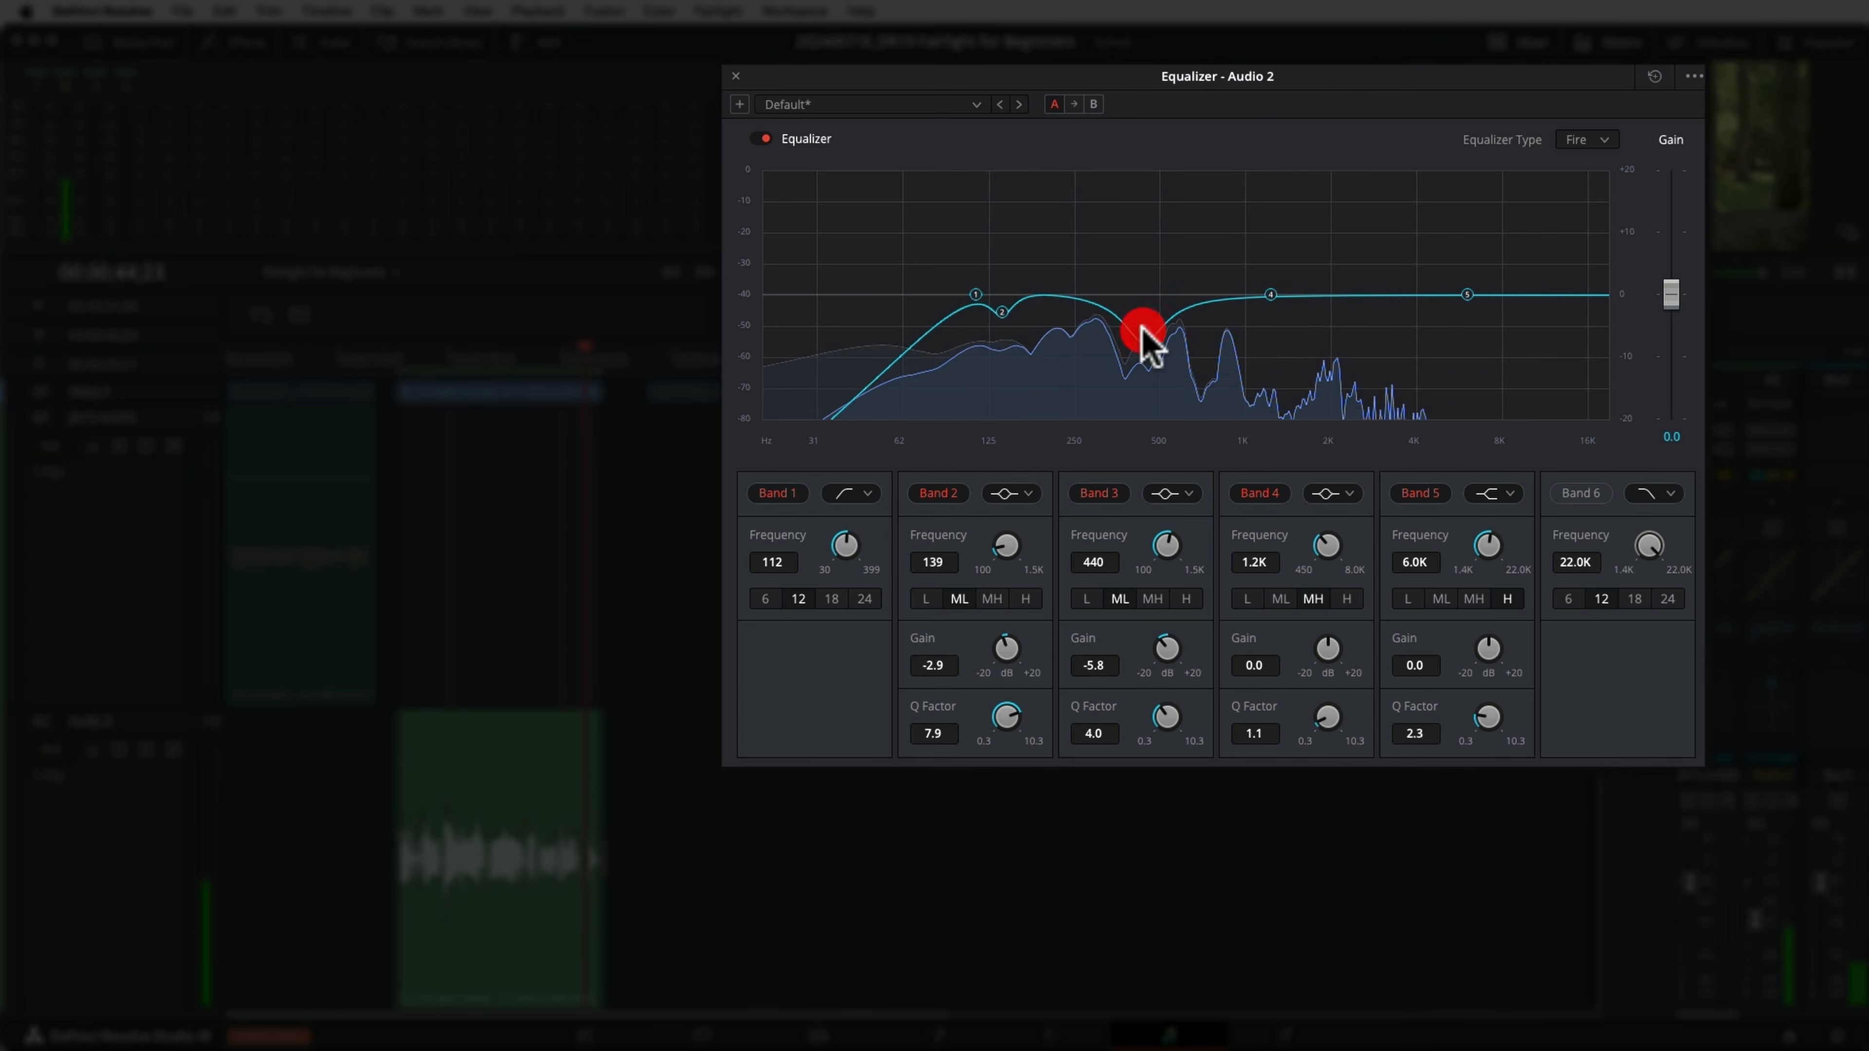
left_click_drag(1273, 296, 1262, 250)
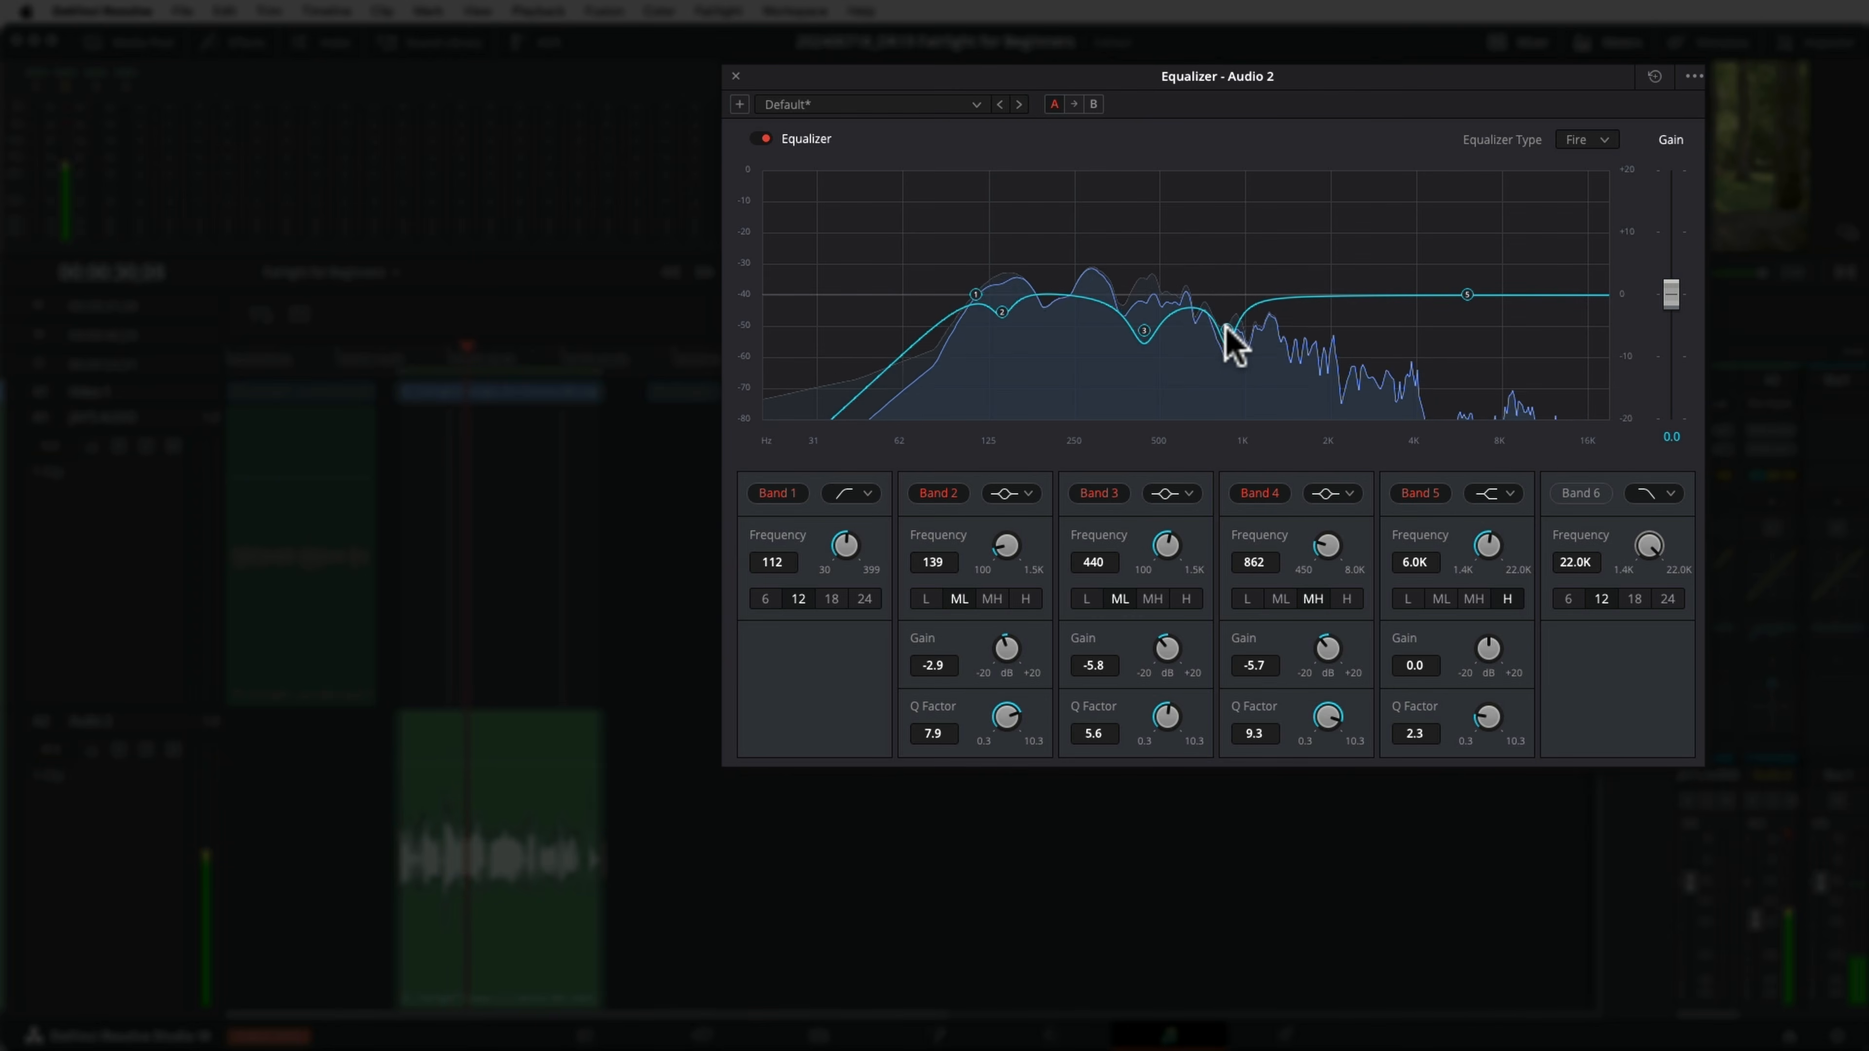
Turn on Band 6 as a low-pass filter at 14.6 kHz and raise the Band 5 high shelf to +2.7 dB at 3.6 kHz.
left_click(1589, 497)
left_click_drag(1640, 551, 1586, 547)
left_click_drag(1465, 292, 1430, 281)
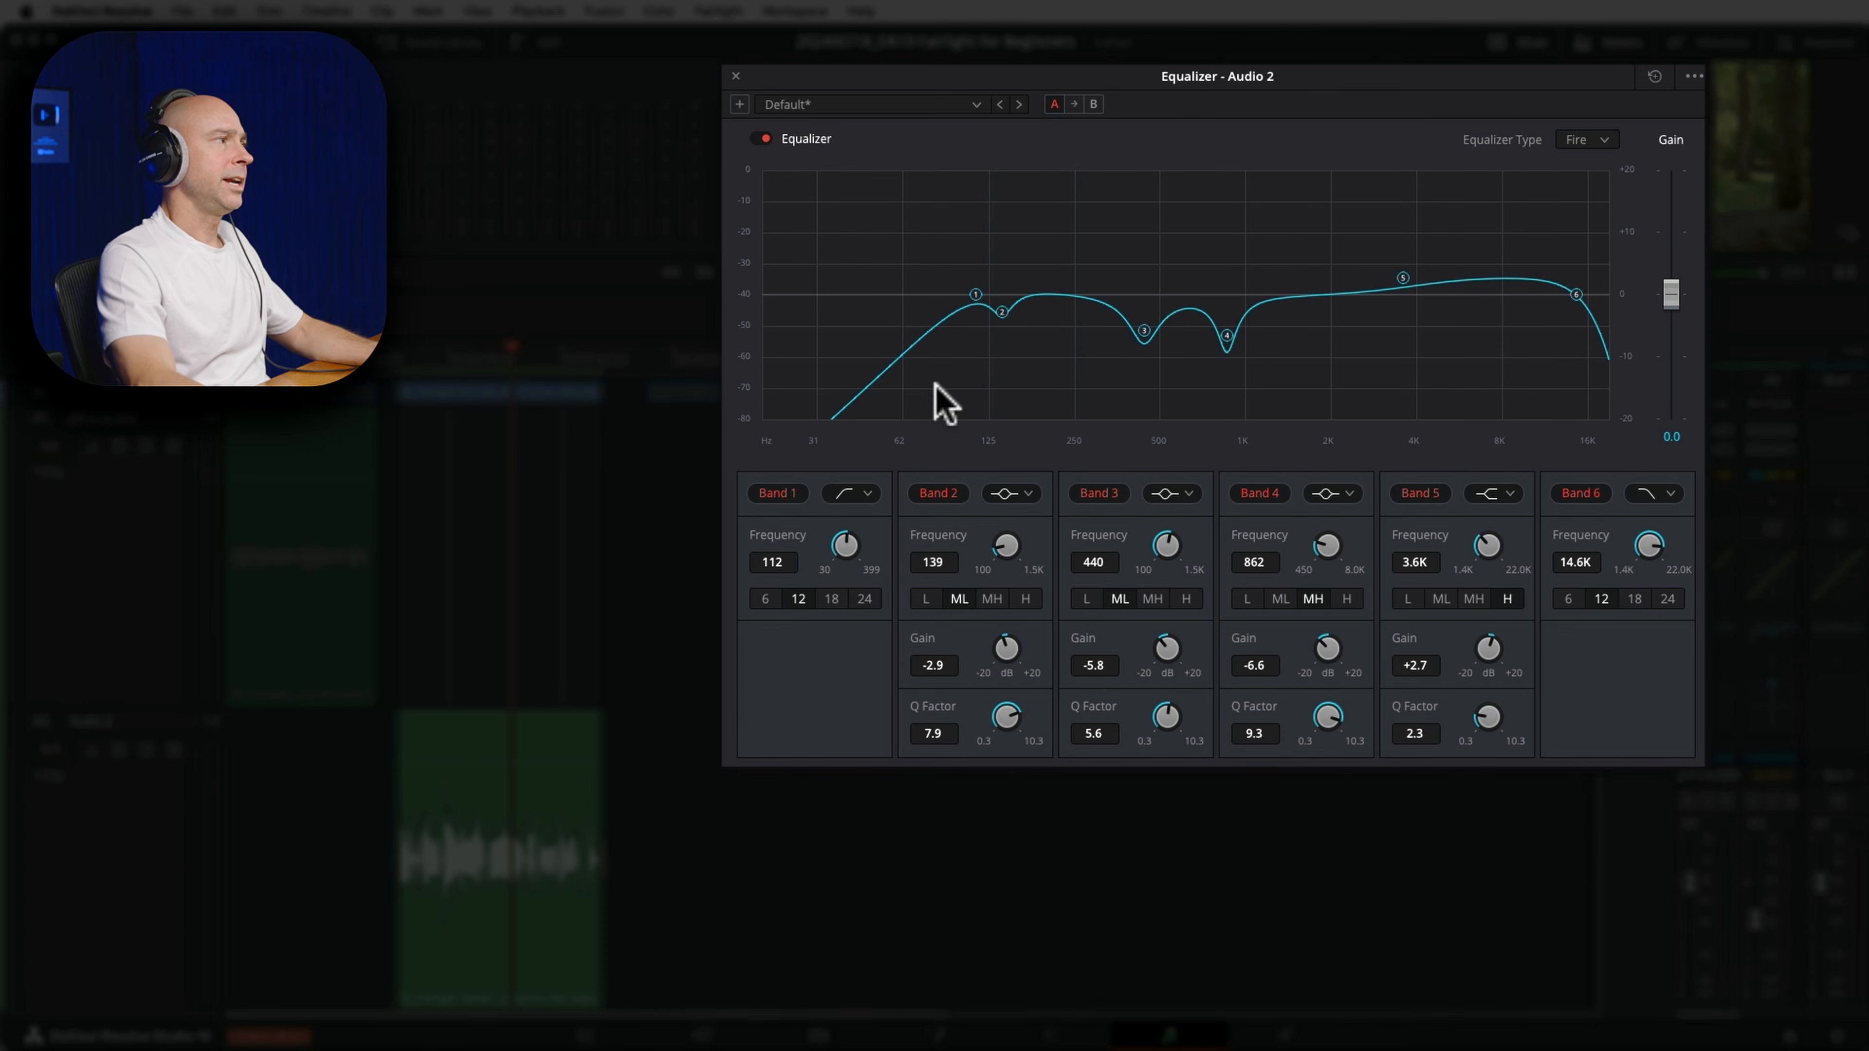
Compare playback with the Equalizer bypassed and active, lower Band 1's high-pass filter to 93 Hz, and close the Equalizer.
left_click(762, 139)
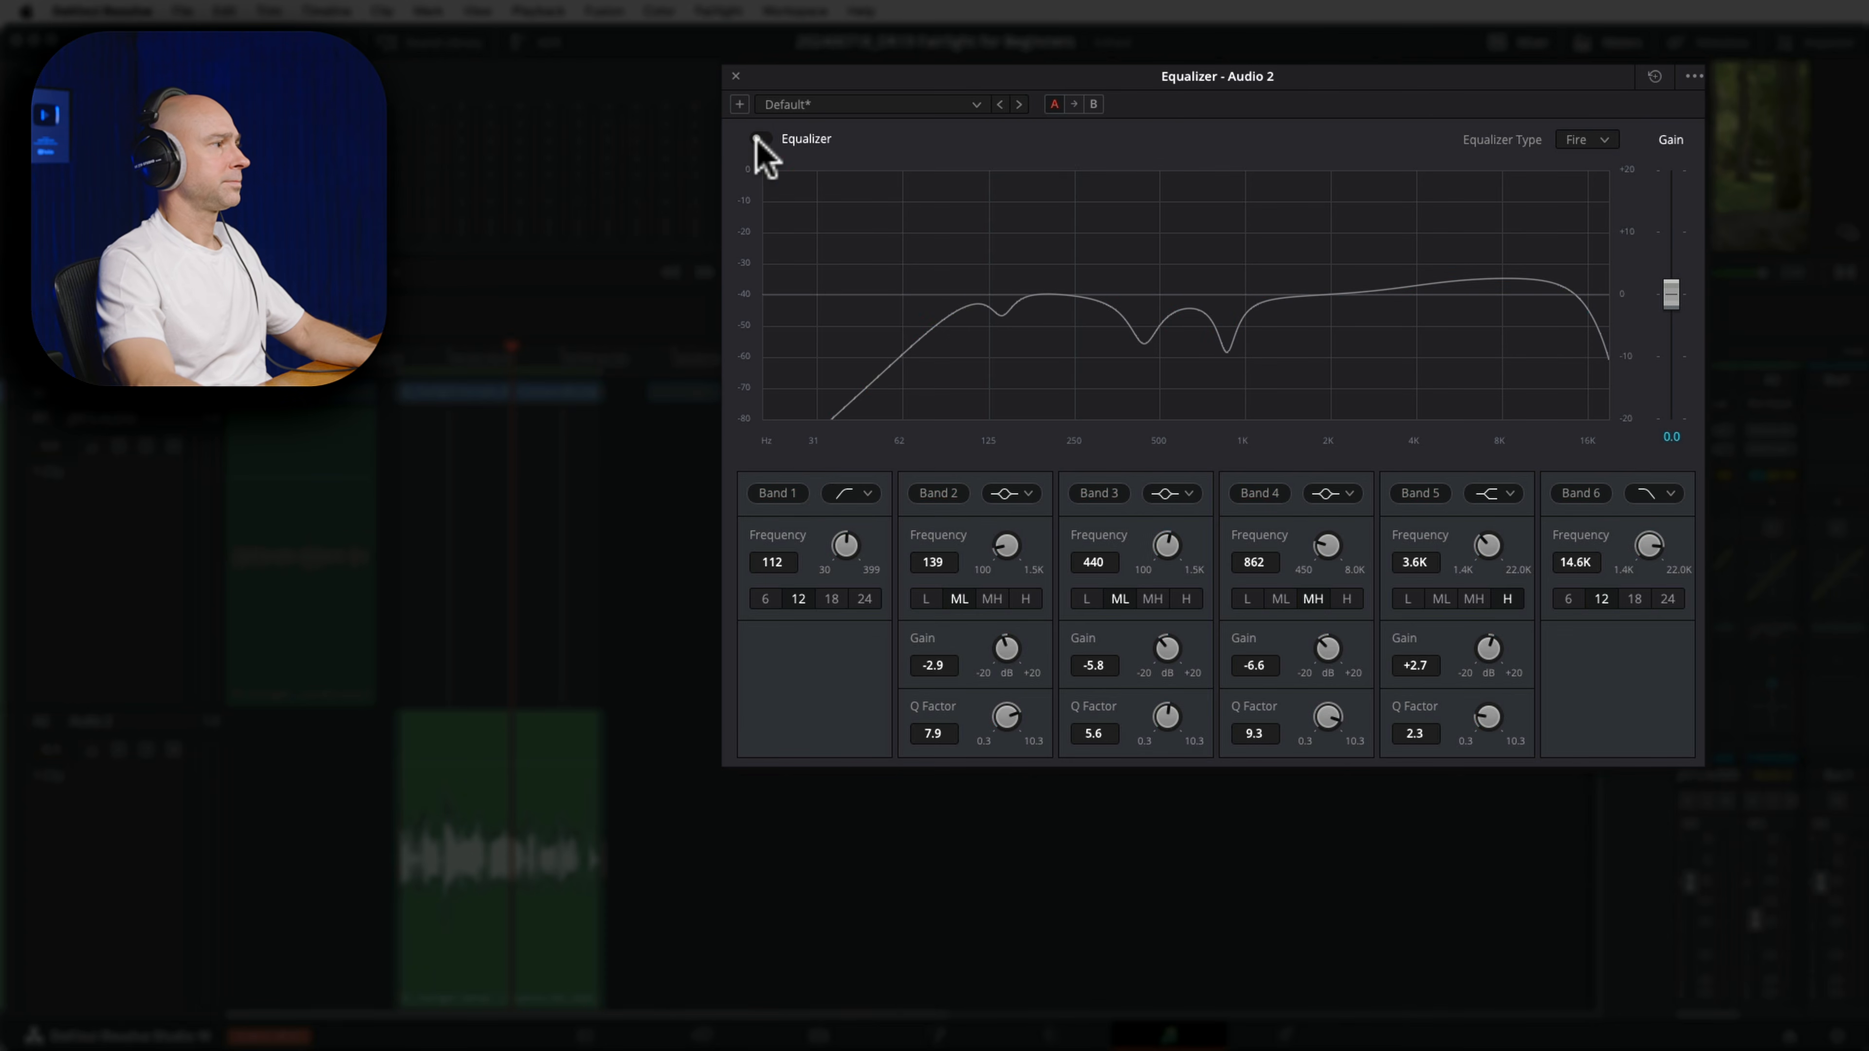
key("space")
left_click(760, 139)
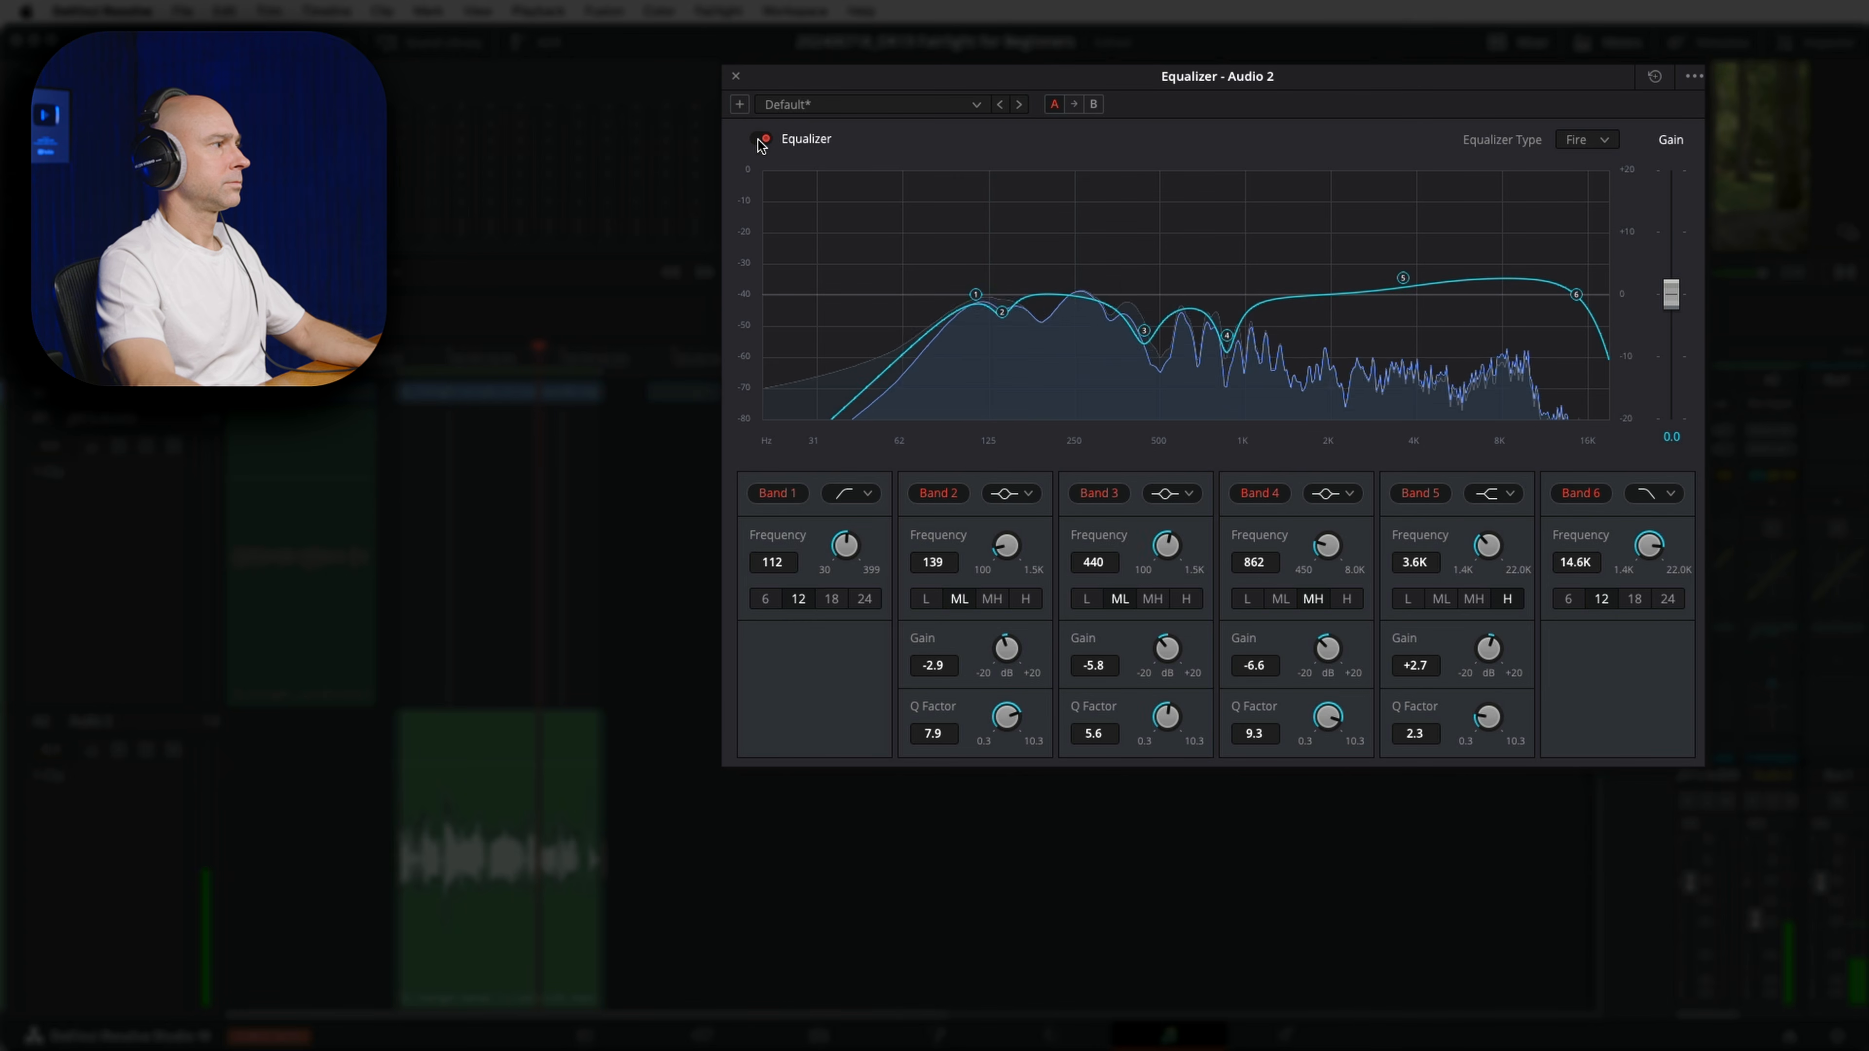
left_click_drag(976, 294, 951, 296)
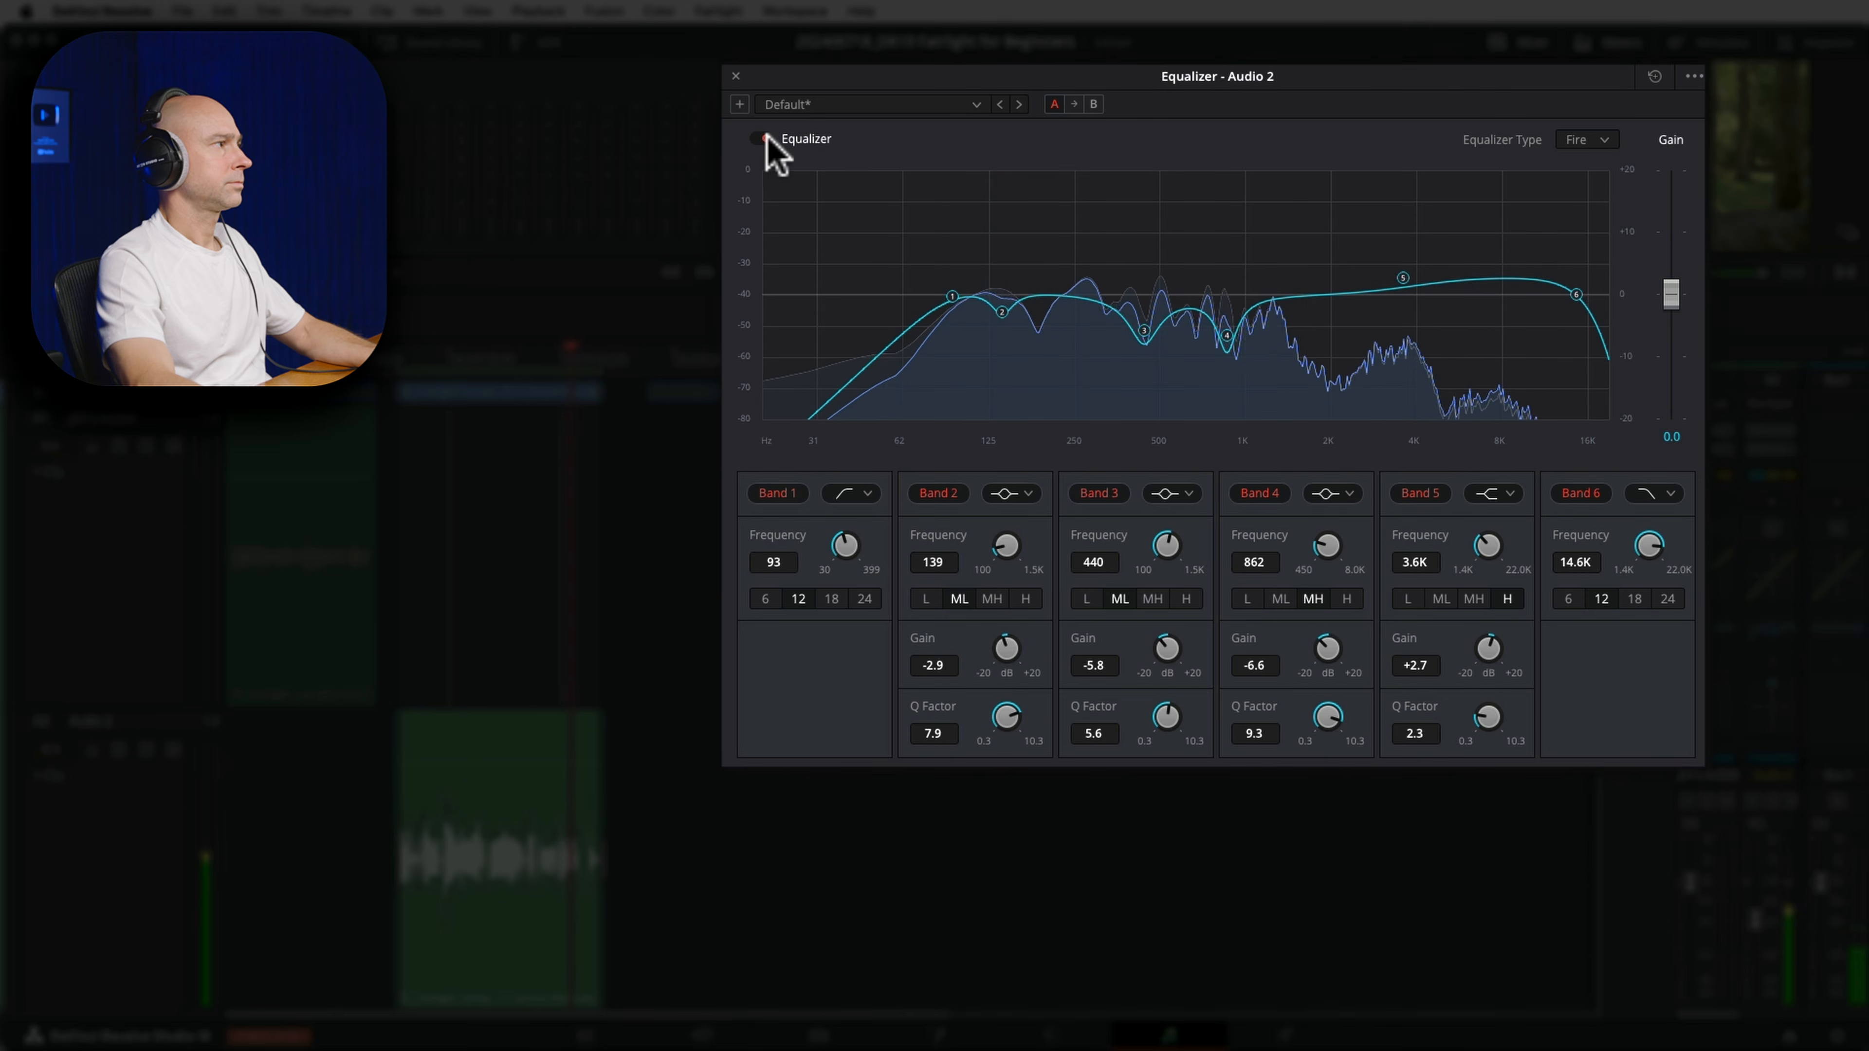
left_click(762, 138)
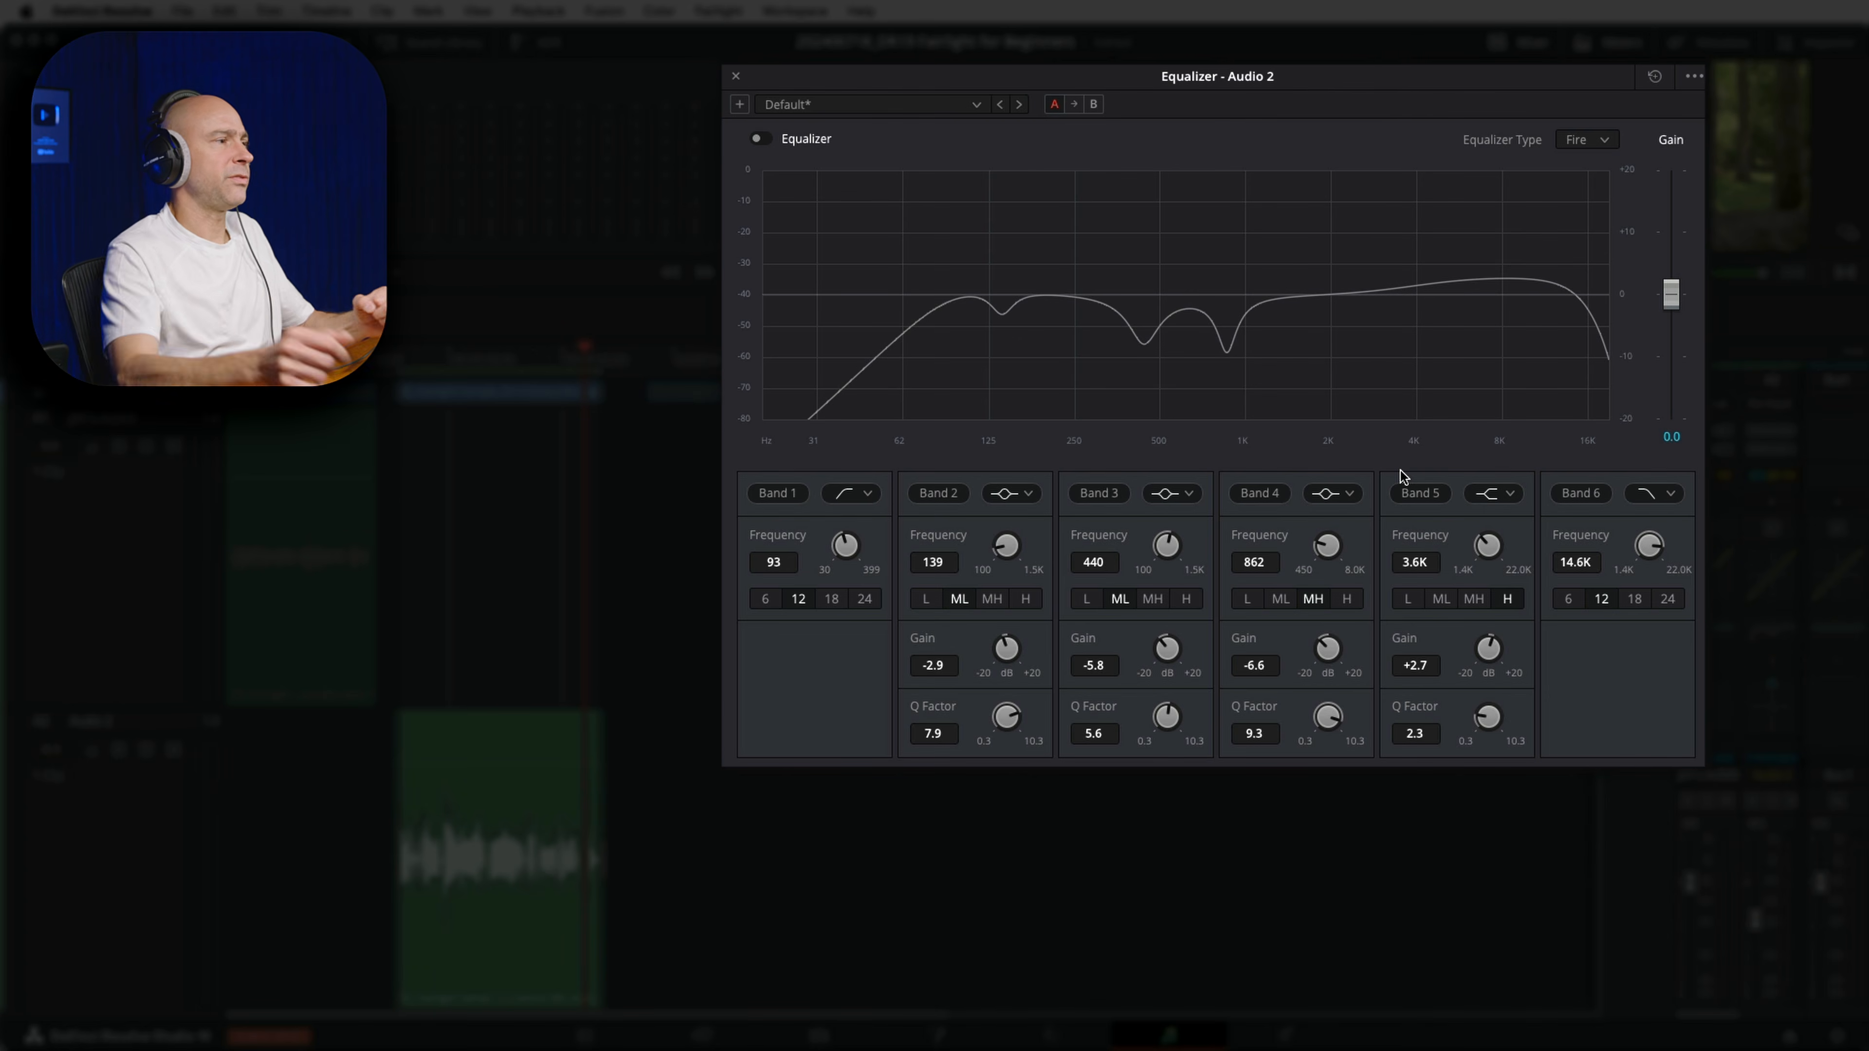
left_click(759, 139)
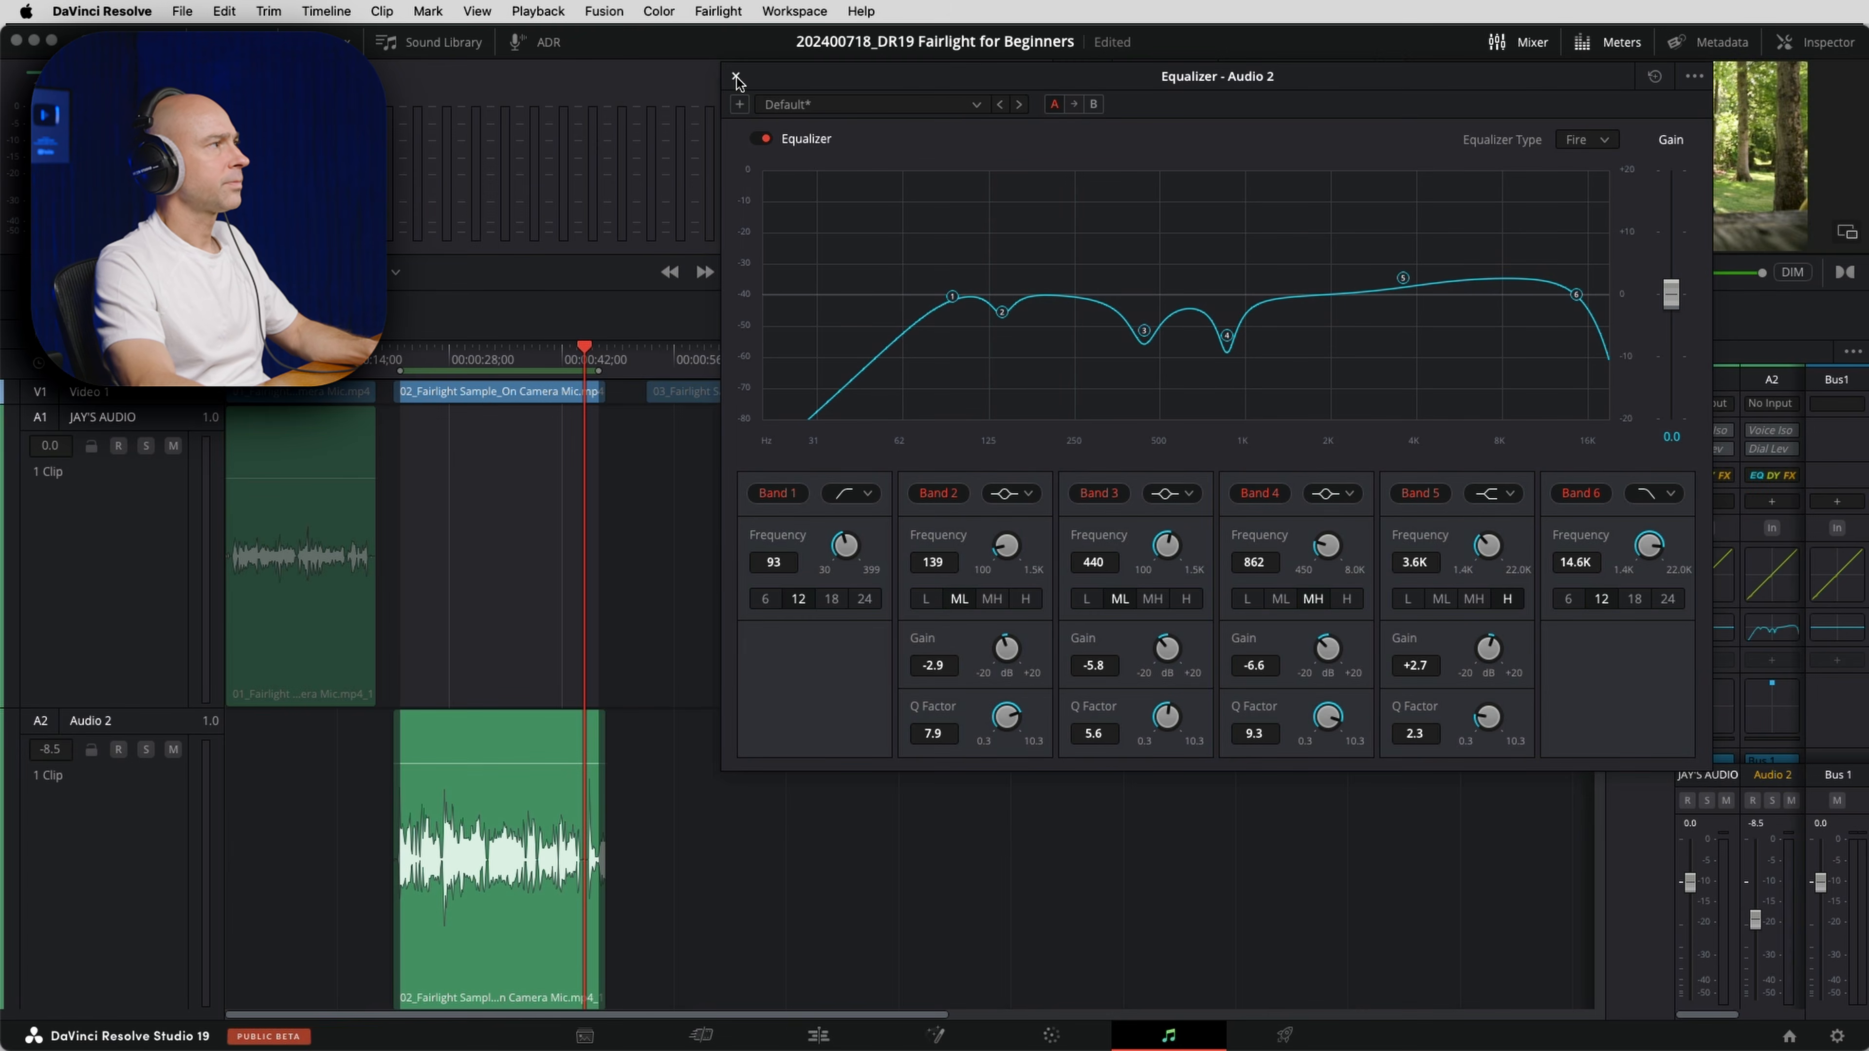
left_click(736, 77)
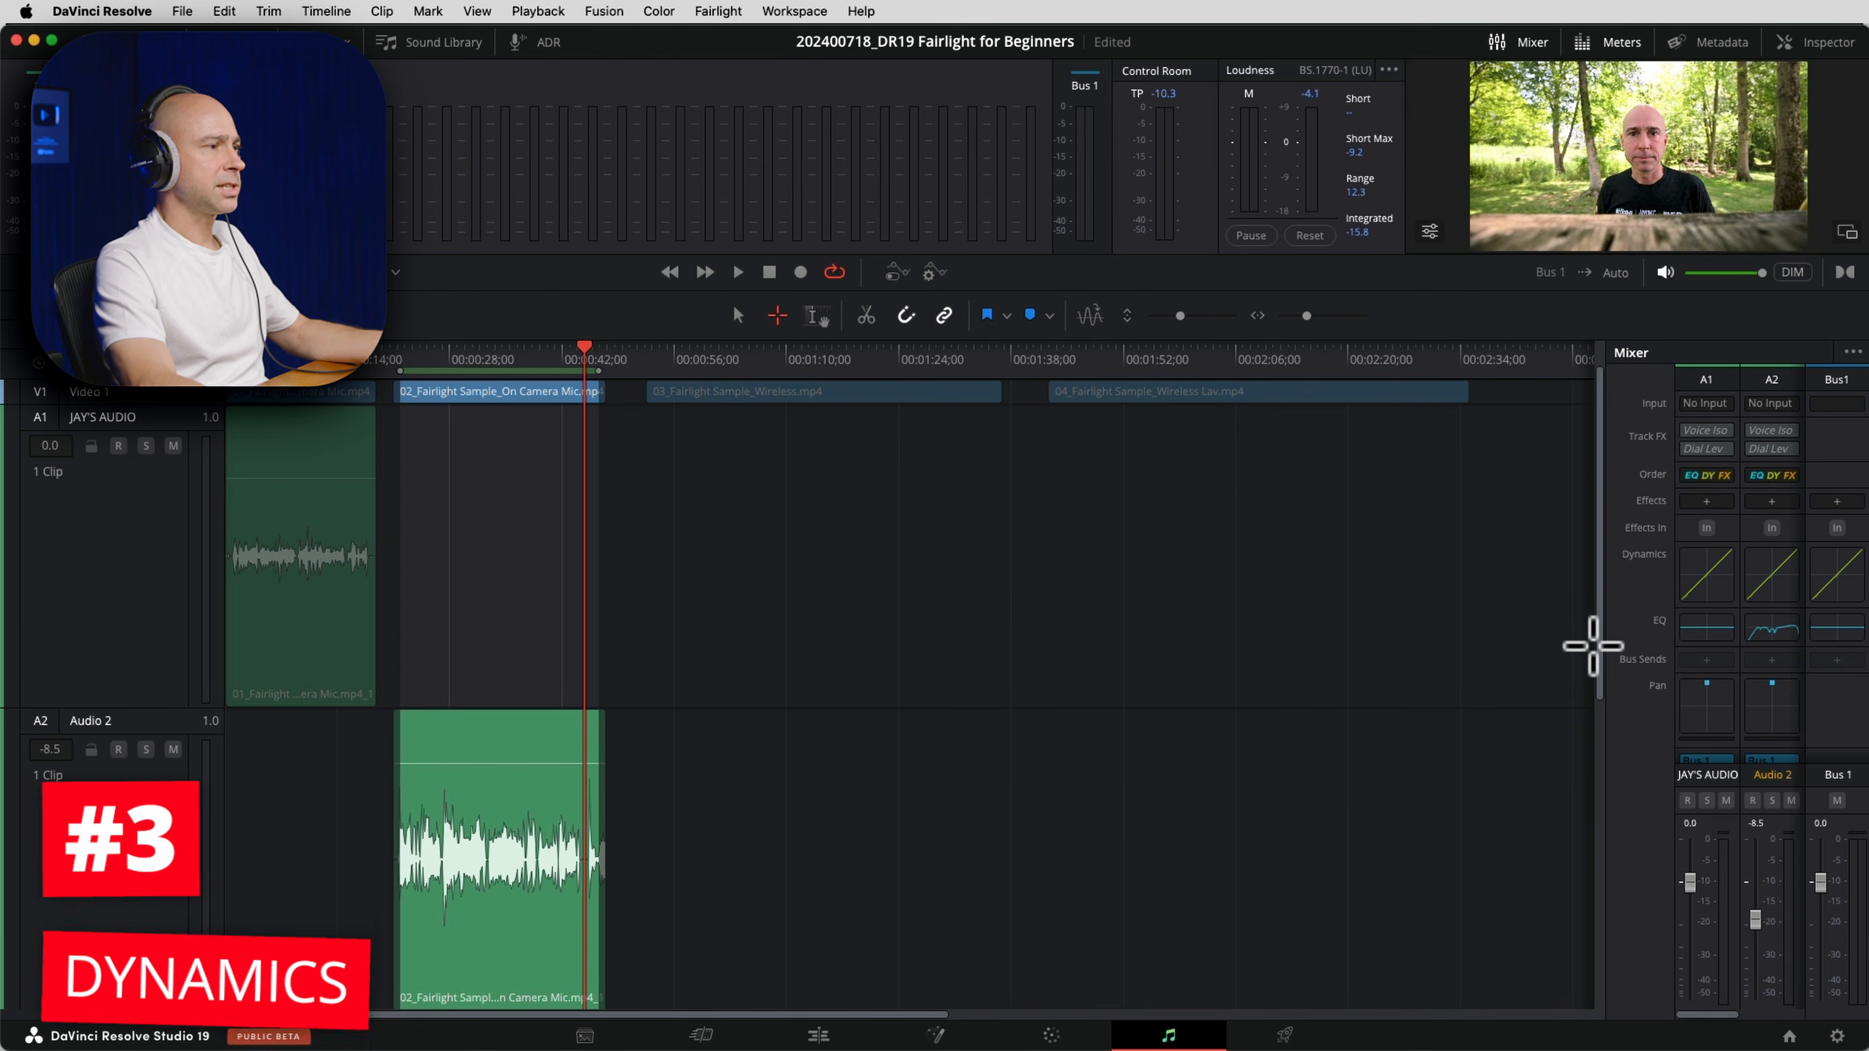
Open the Dynamics processor of the Audio 2 track and move its window clear of the clip 02 waveform.
left_click(1770, 591)
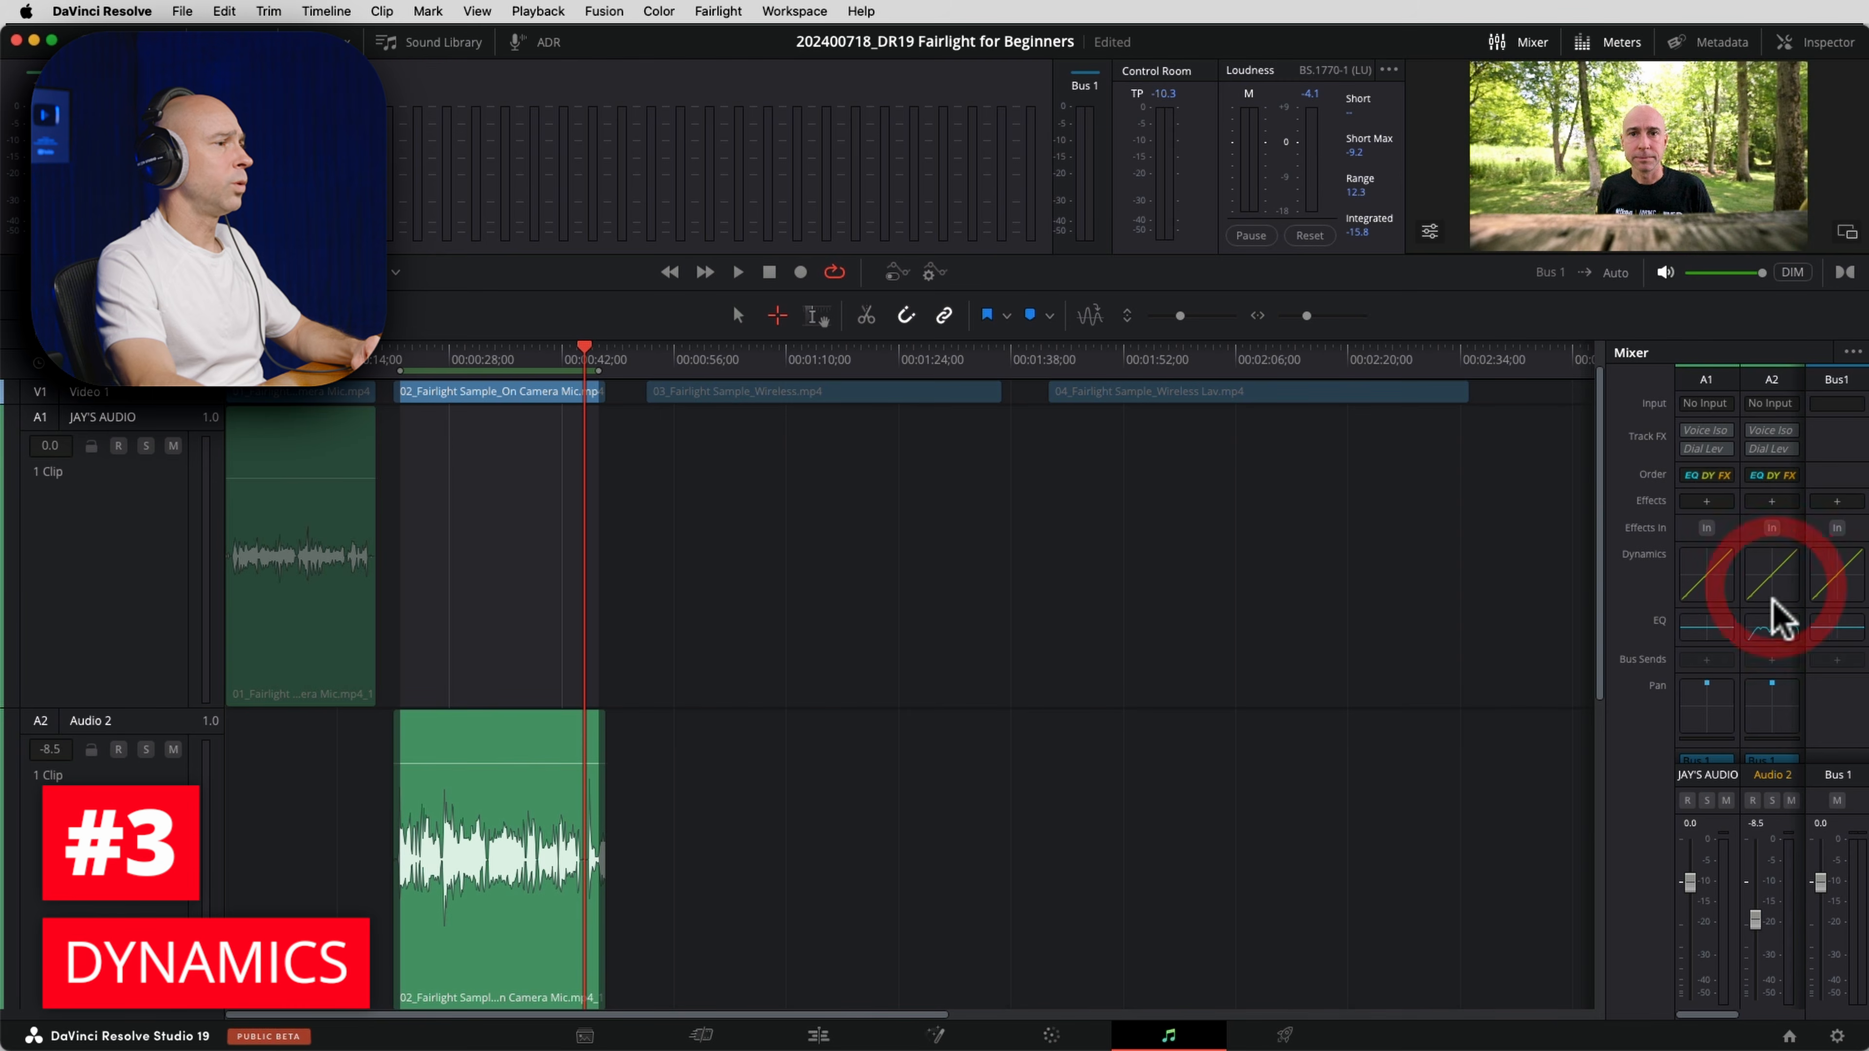
left_click(1770, 630)
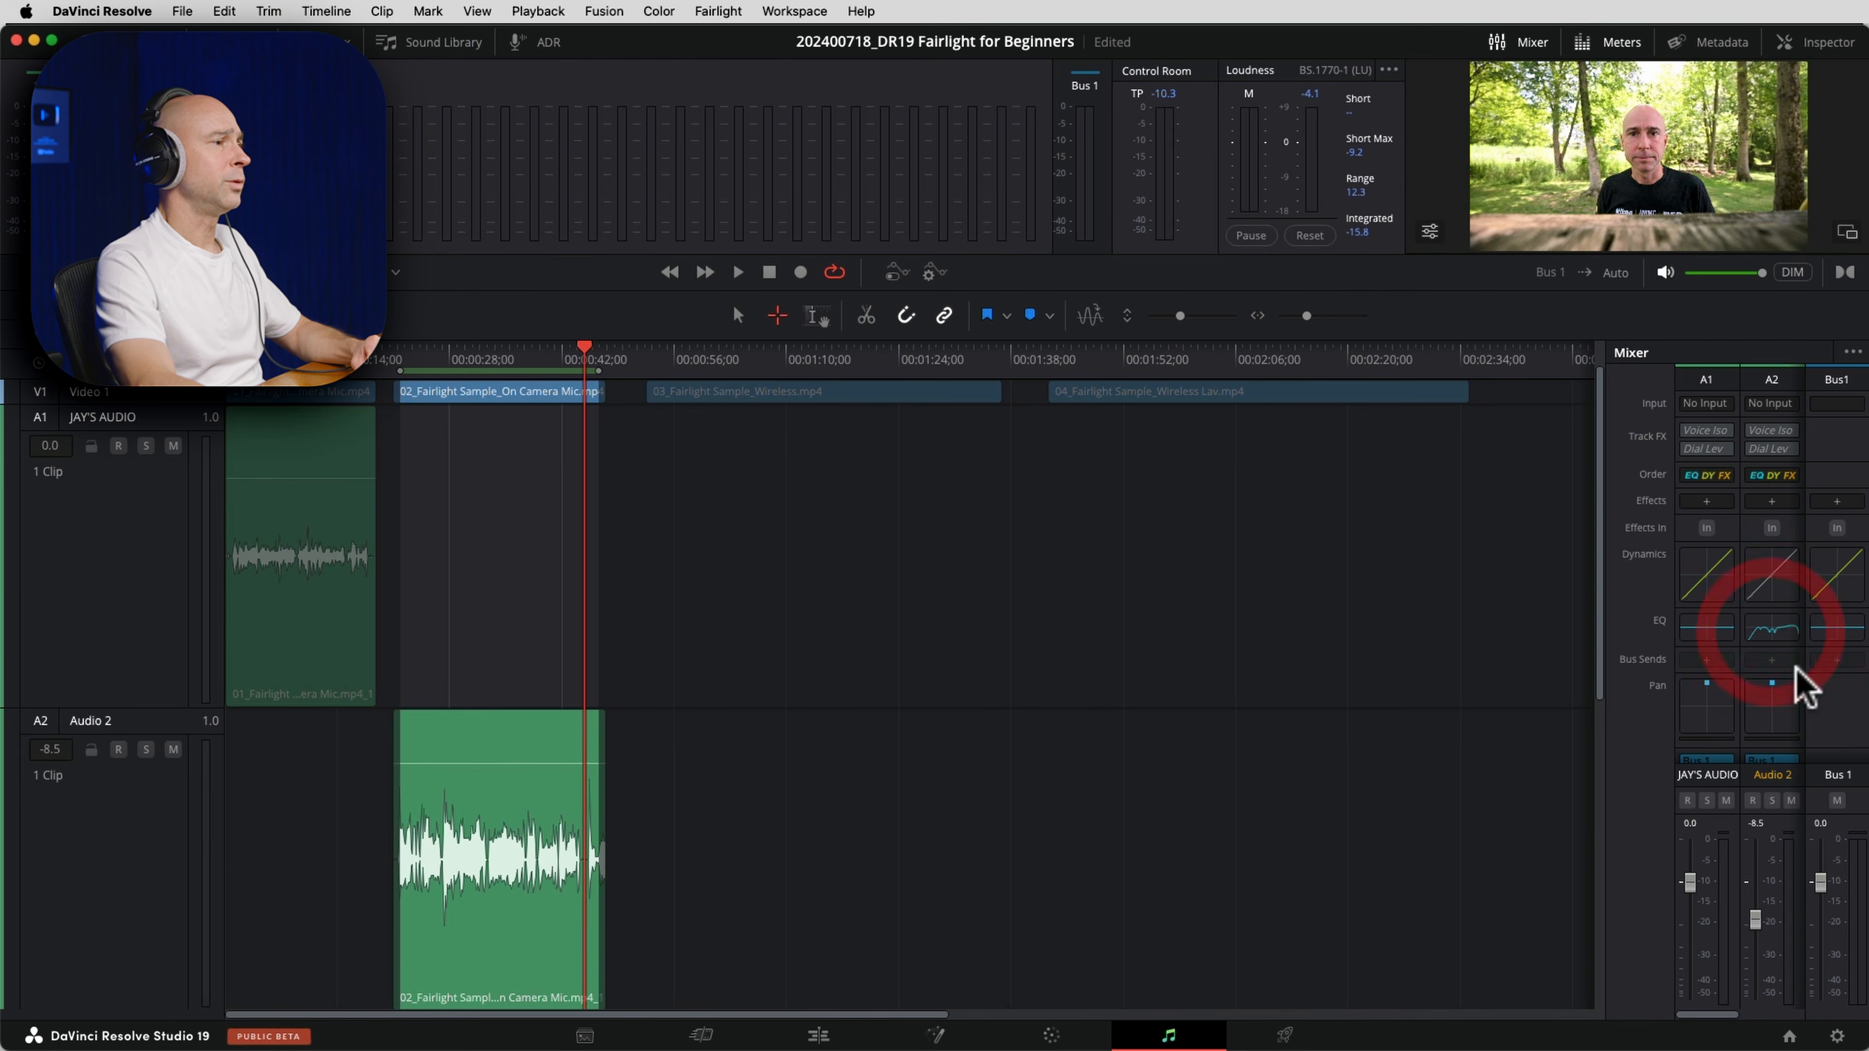
left_click(1790, 634)
left_click(1788, 592)
left_click(1786, 597)
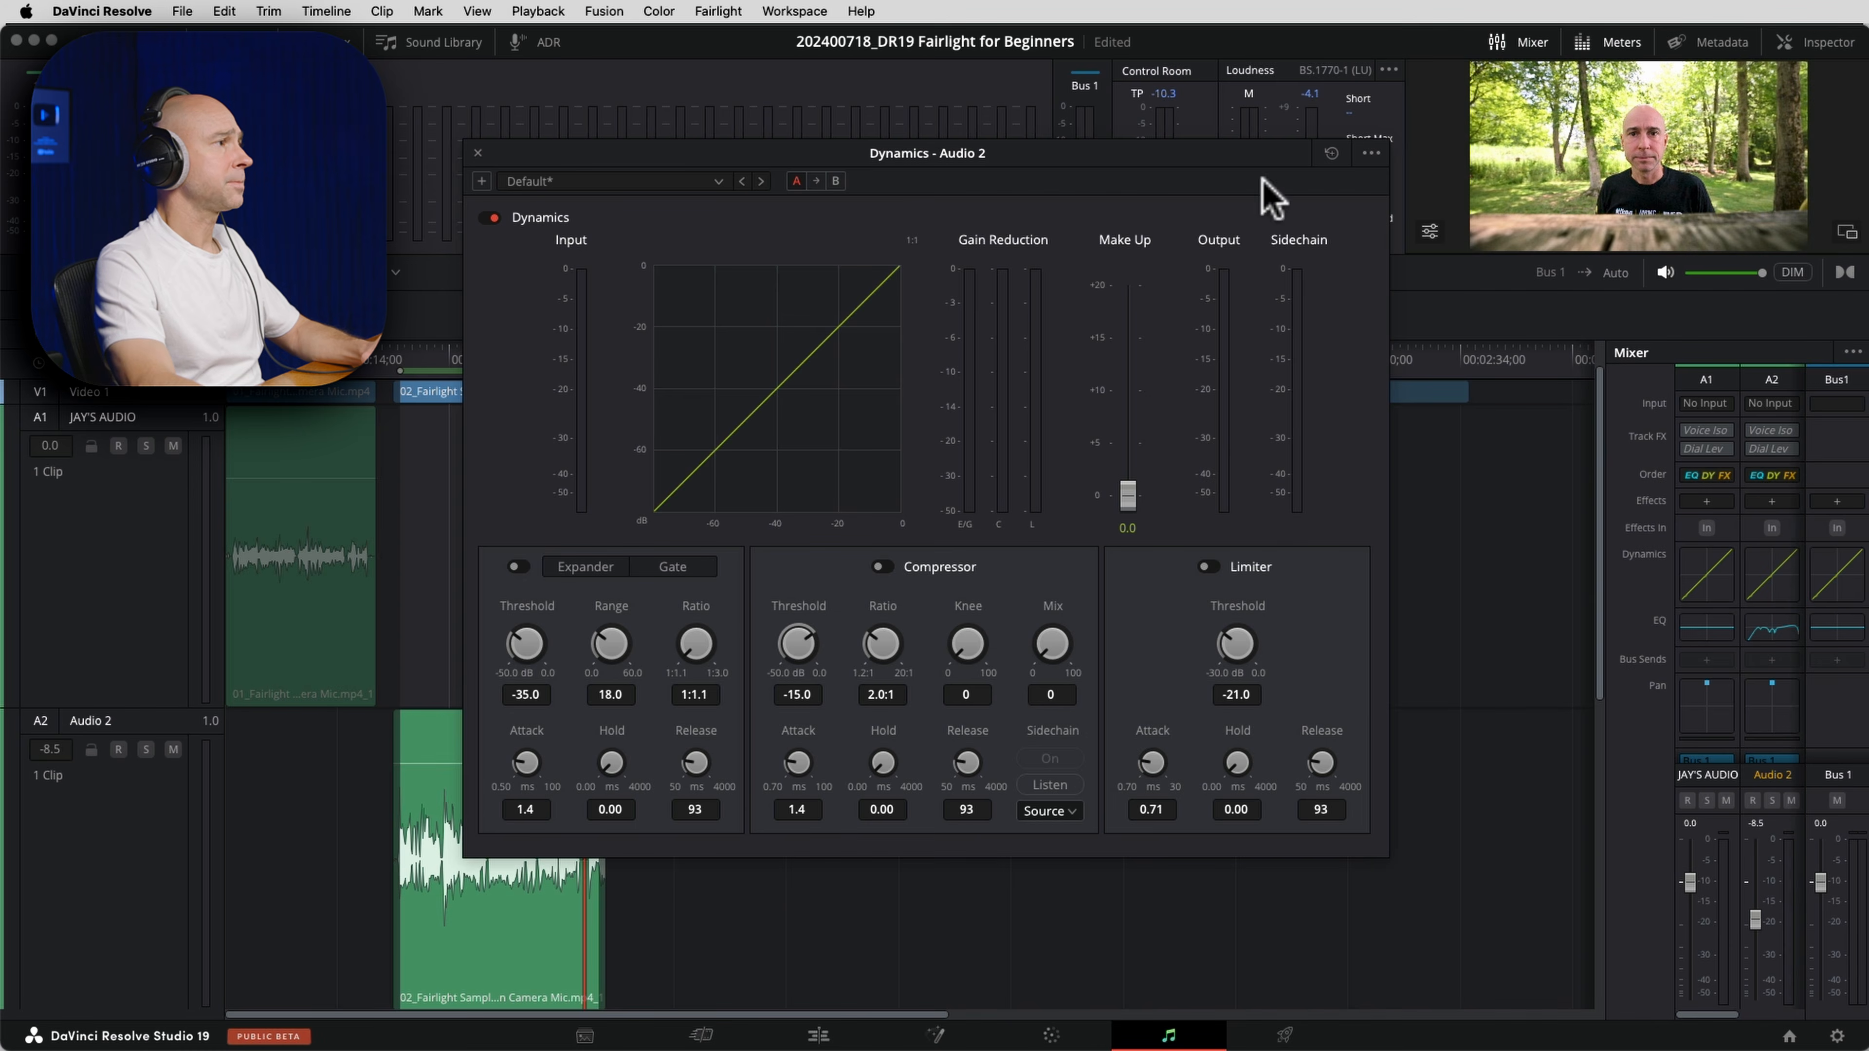
left_click_drag(1269, 188, 1623, 60)
Turn on the Compressor with a −23.1 dB threshold and 2.5:1 ratio, and raise Make Up to 6.2 dB during playback.
left_click(1216, 452)
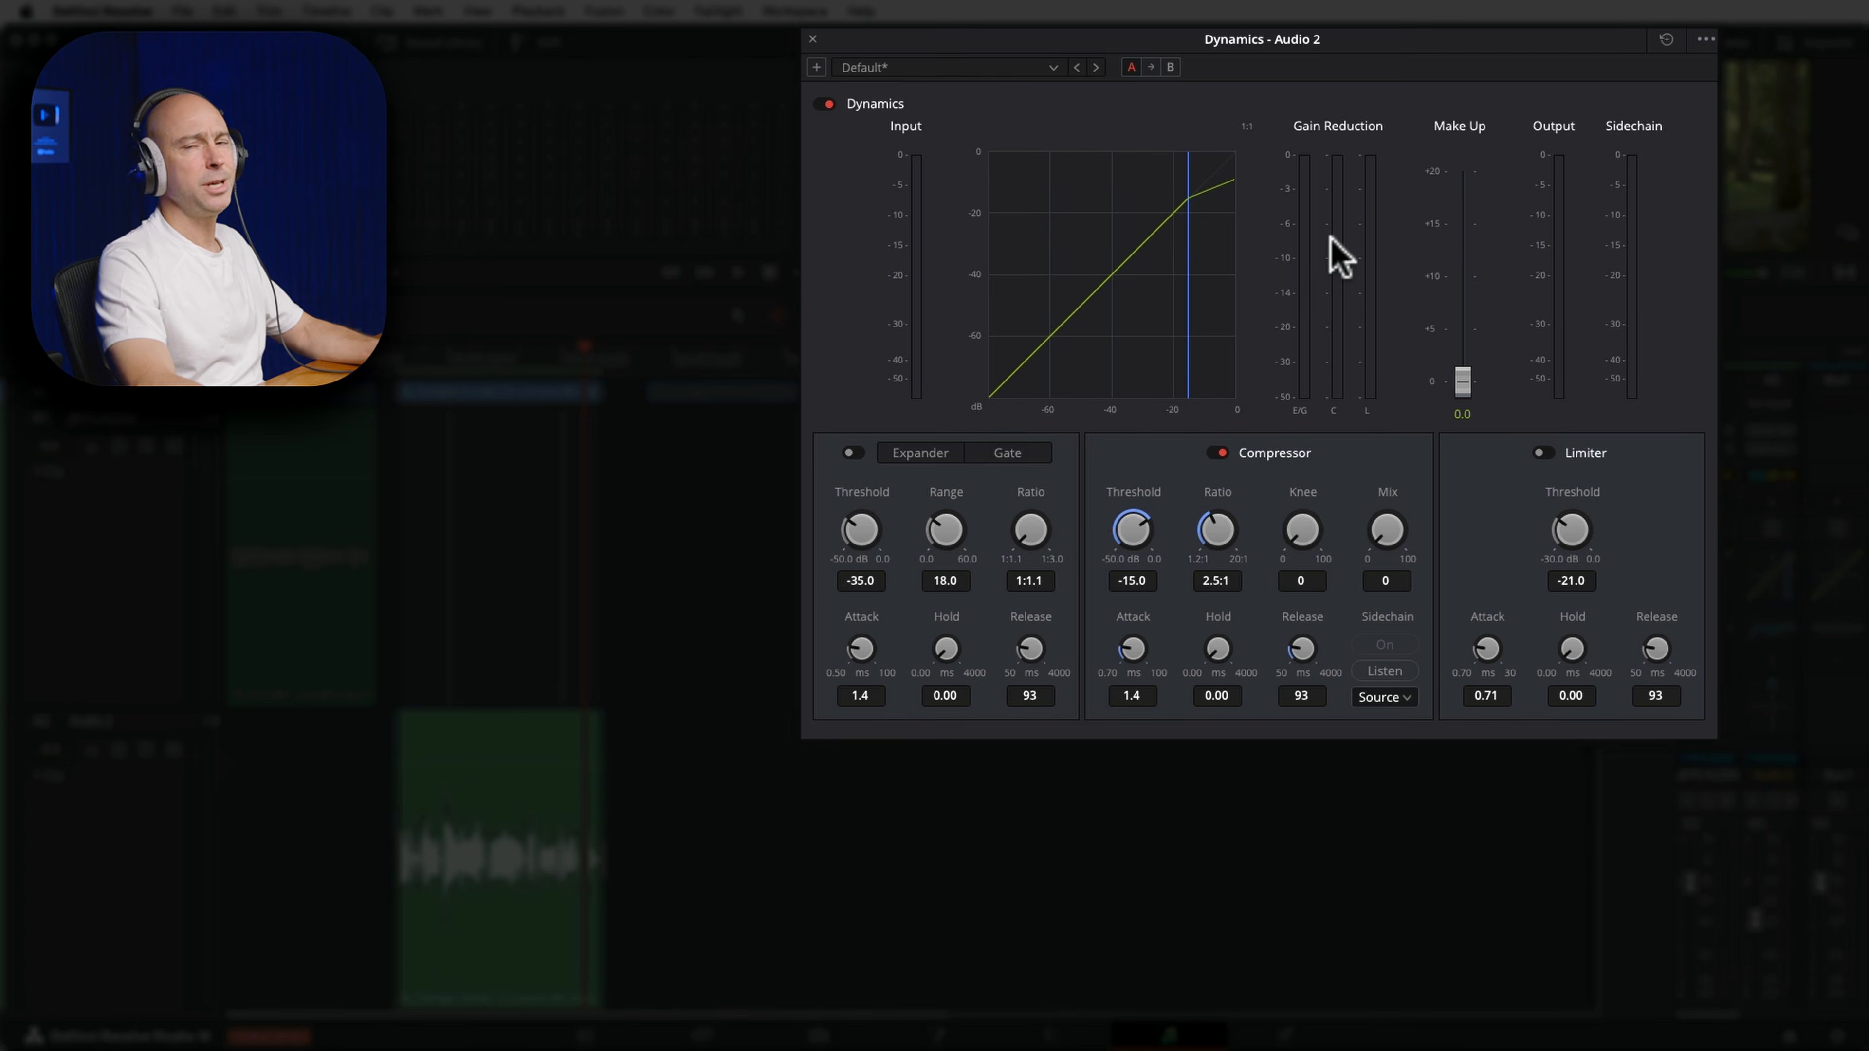
mouse_move(1139, 543)
left_mouse_down()
mouse_move(1067, 545)
mouse_move(1167, 534)
left_mouse_up()
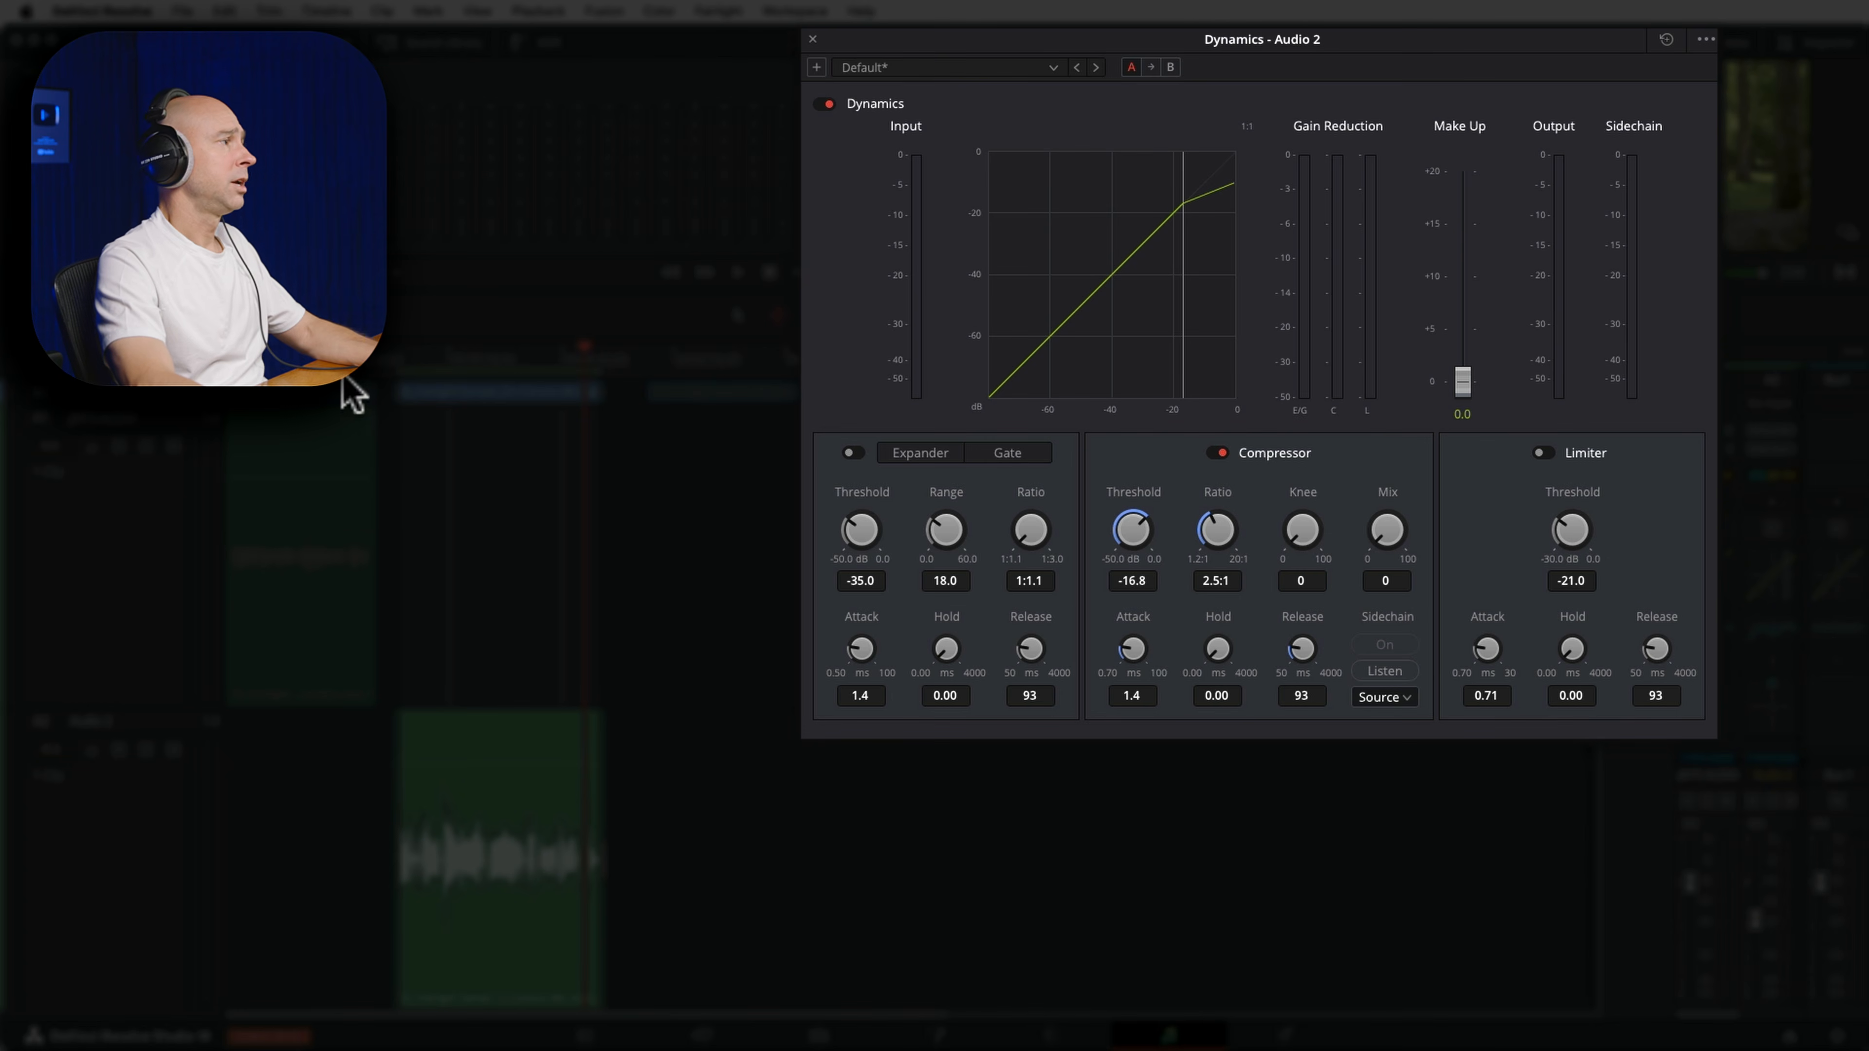
key("space")
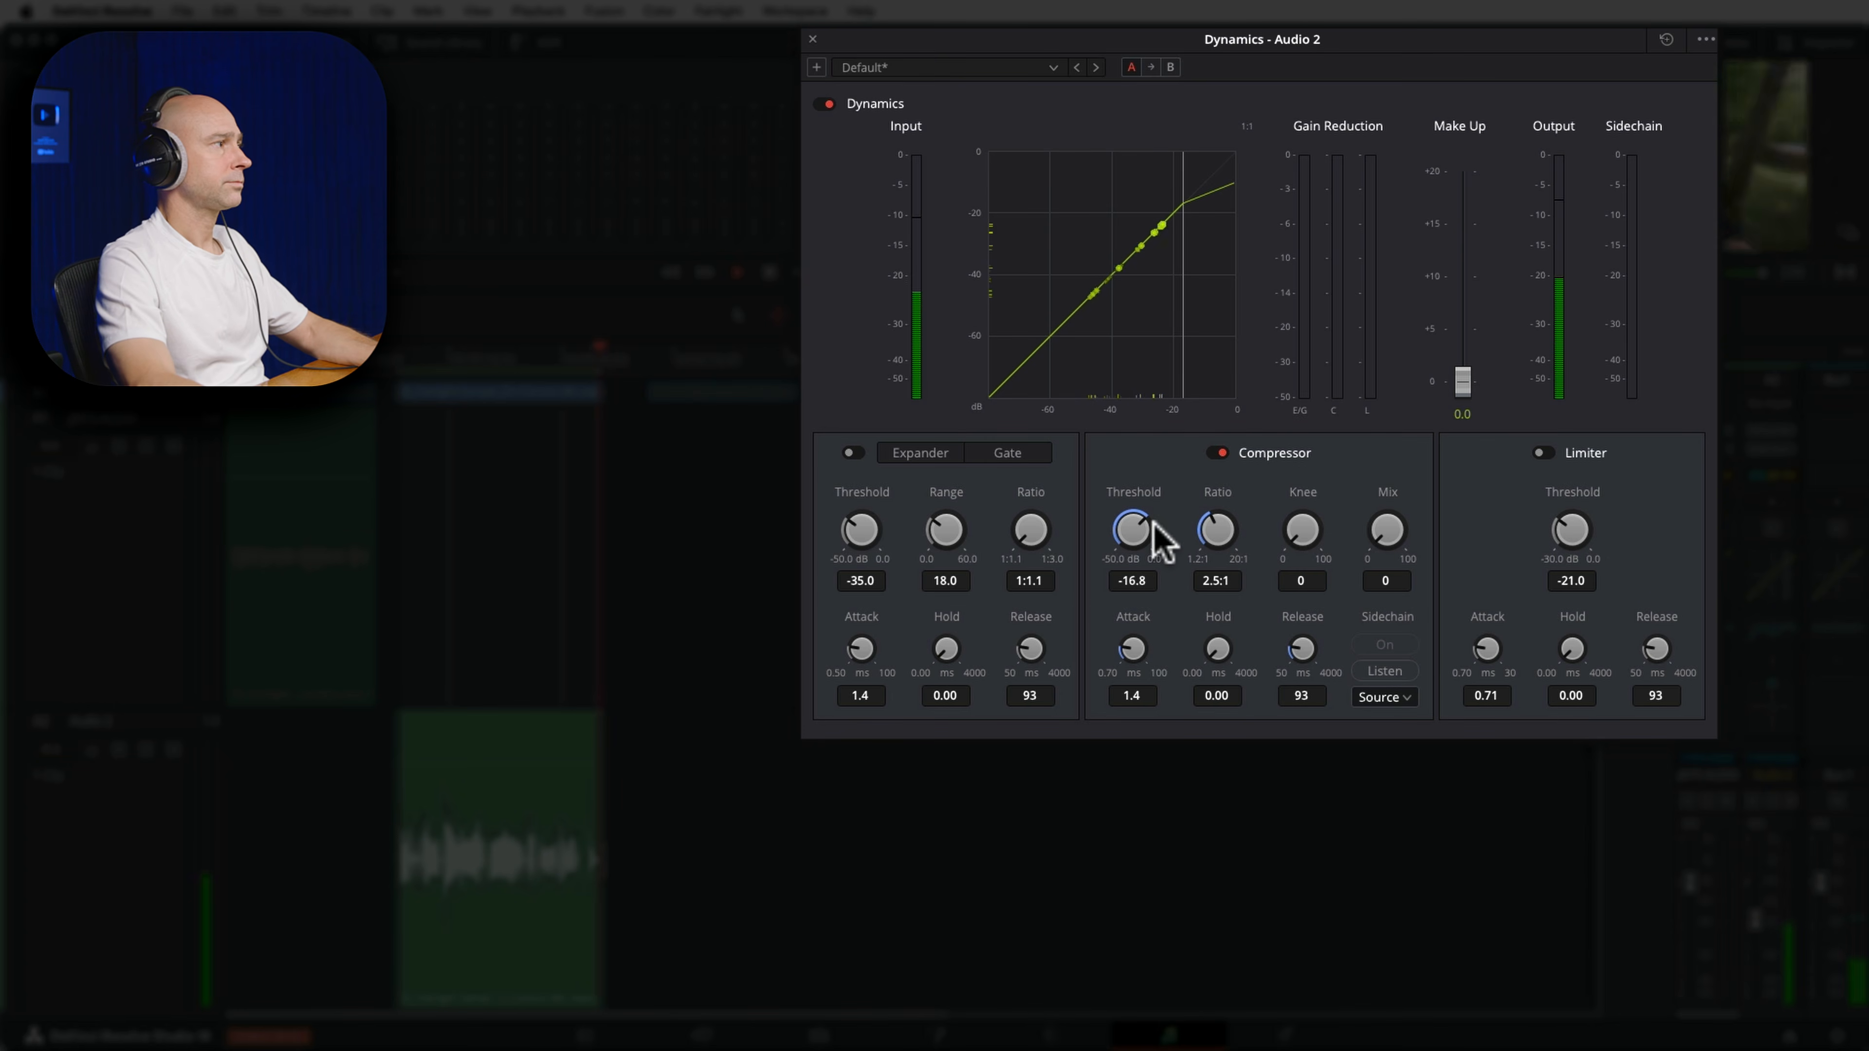
left_click_drag(1147, 525, 1100, 534)
left_click_drag(1222, 534, 1139, 519)
left_click_drag(1461, 382, 1461, 311)
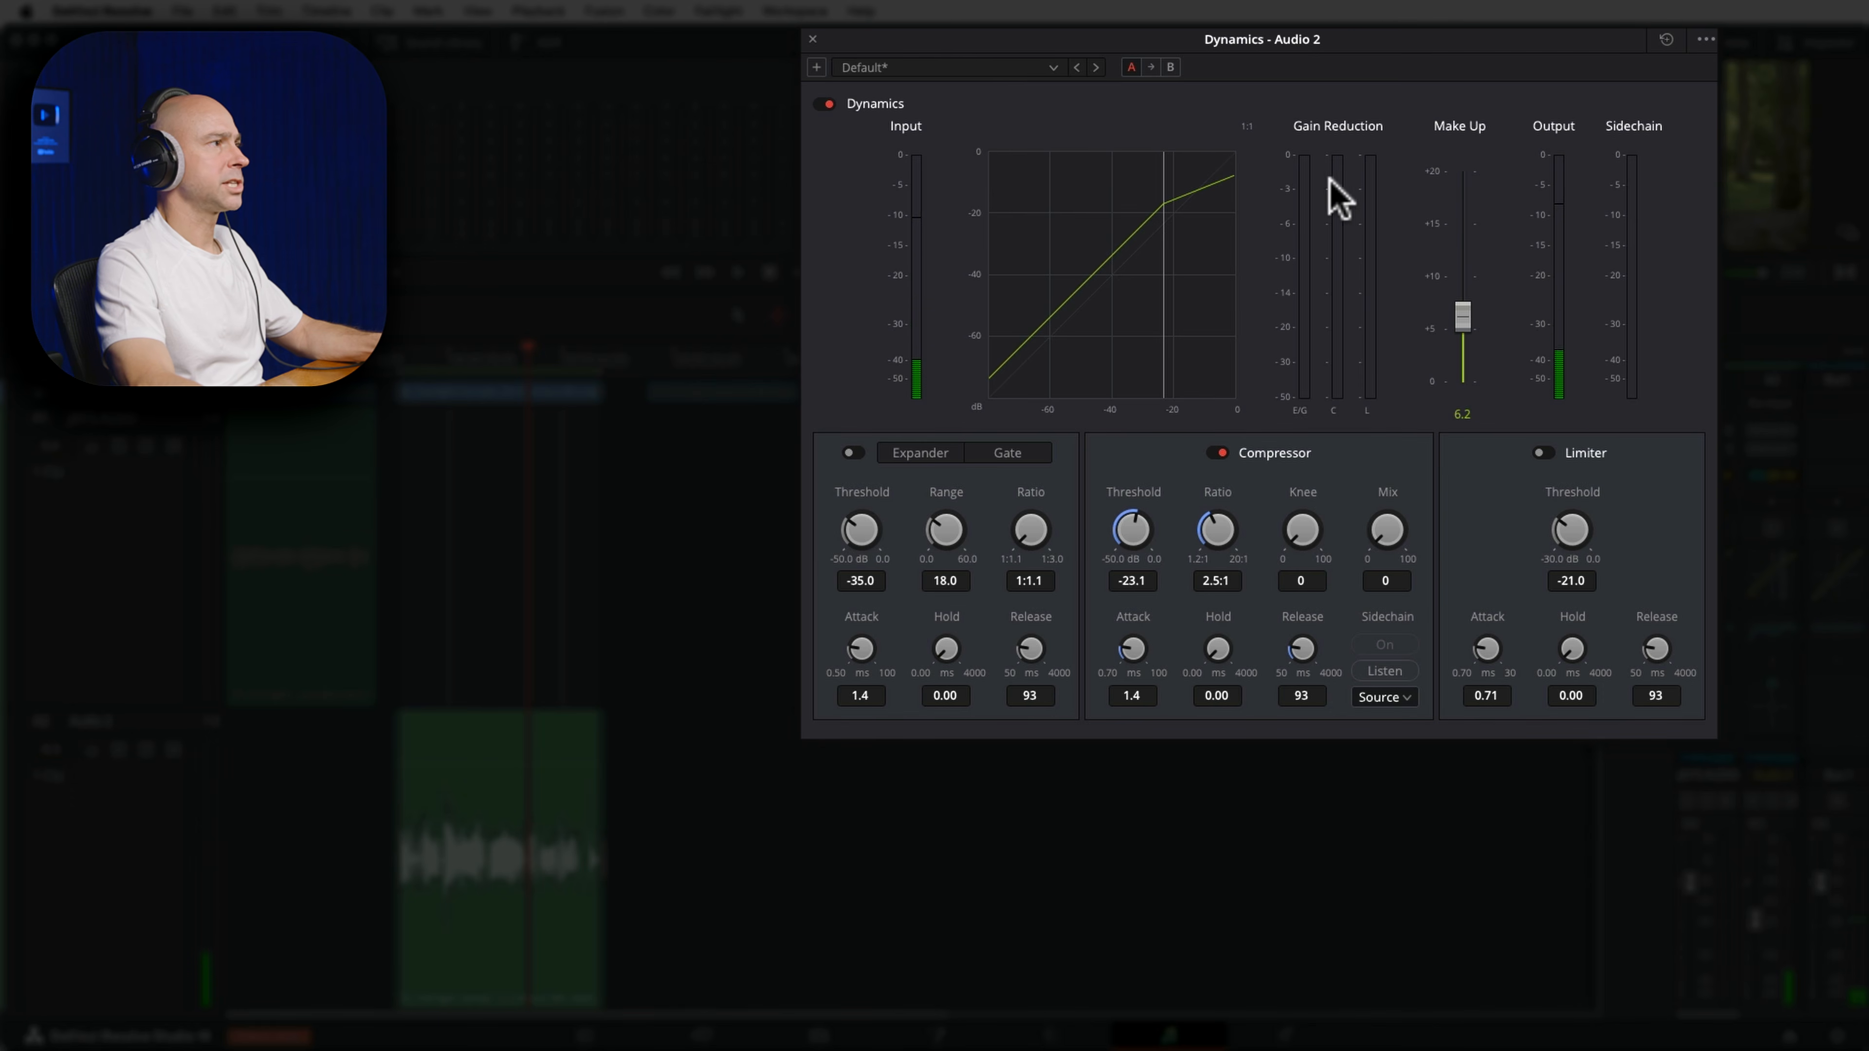
left_click(1334, 220)
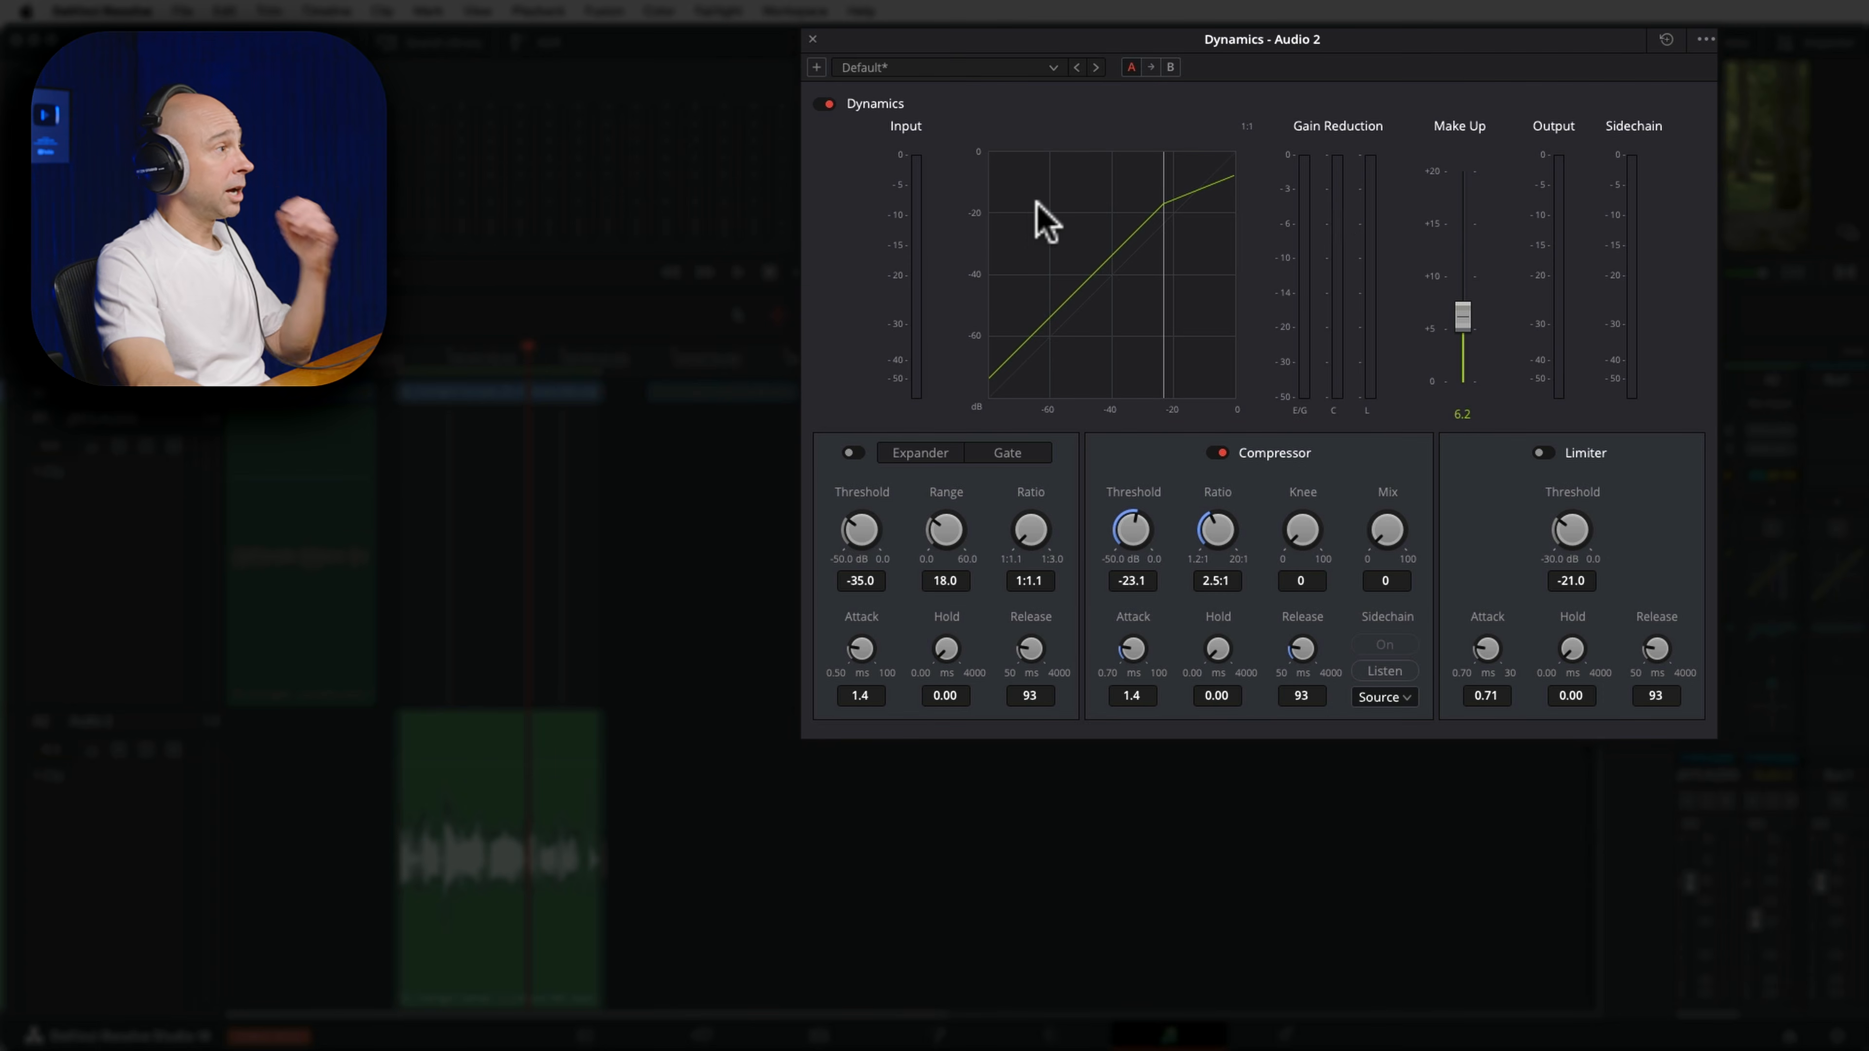
left_click(915, 245)
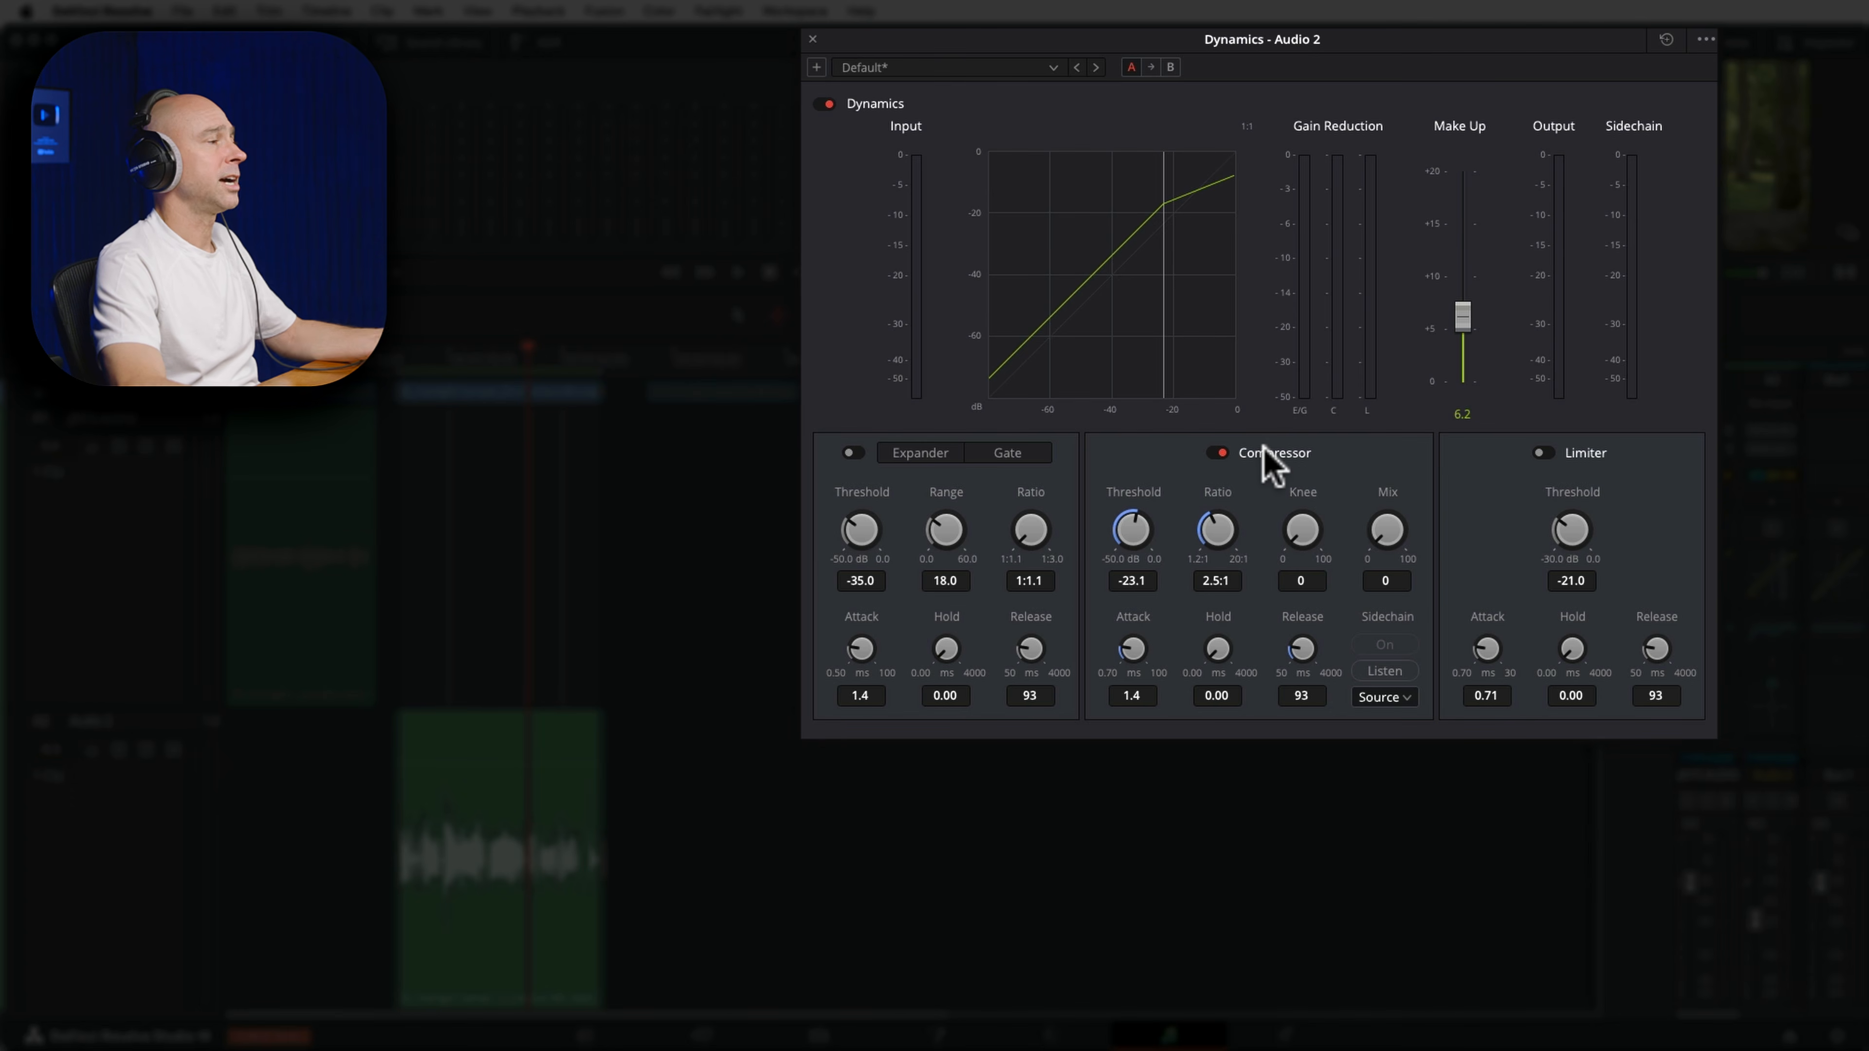
key("space")
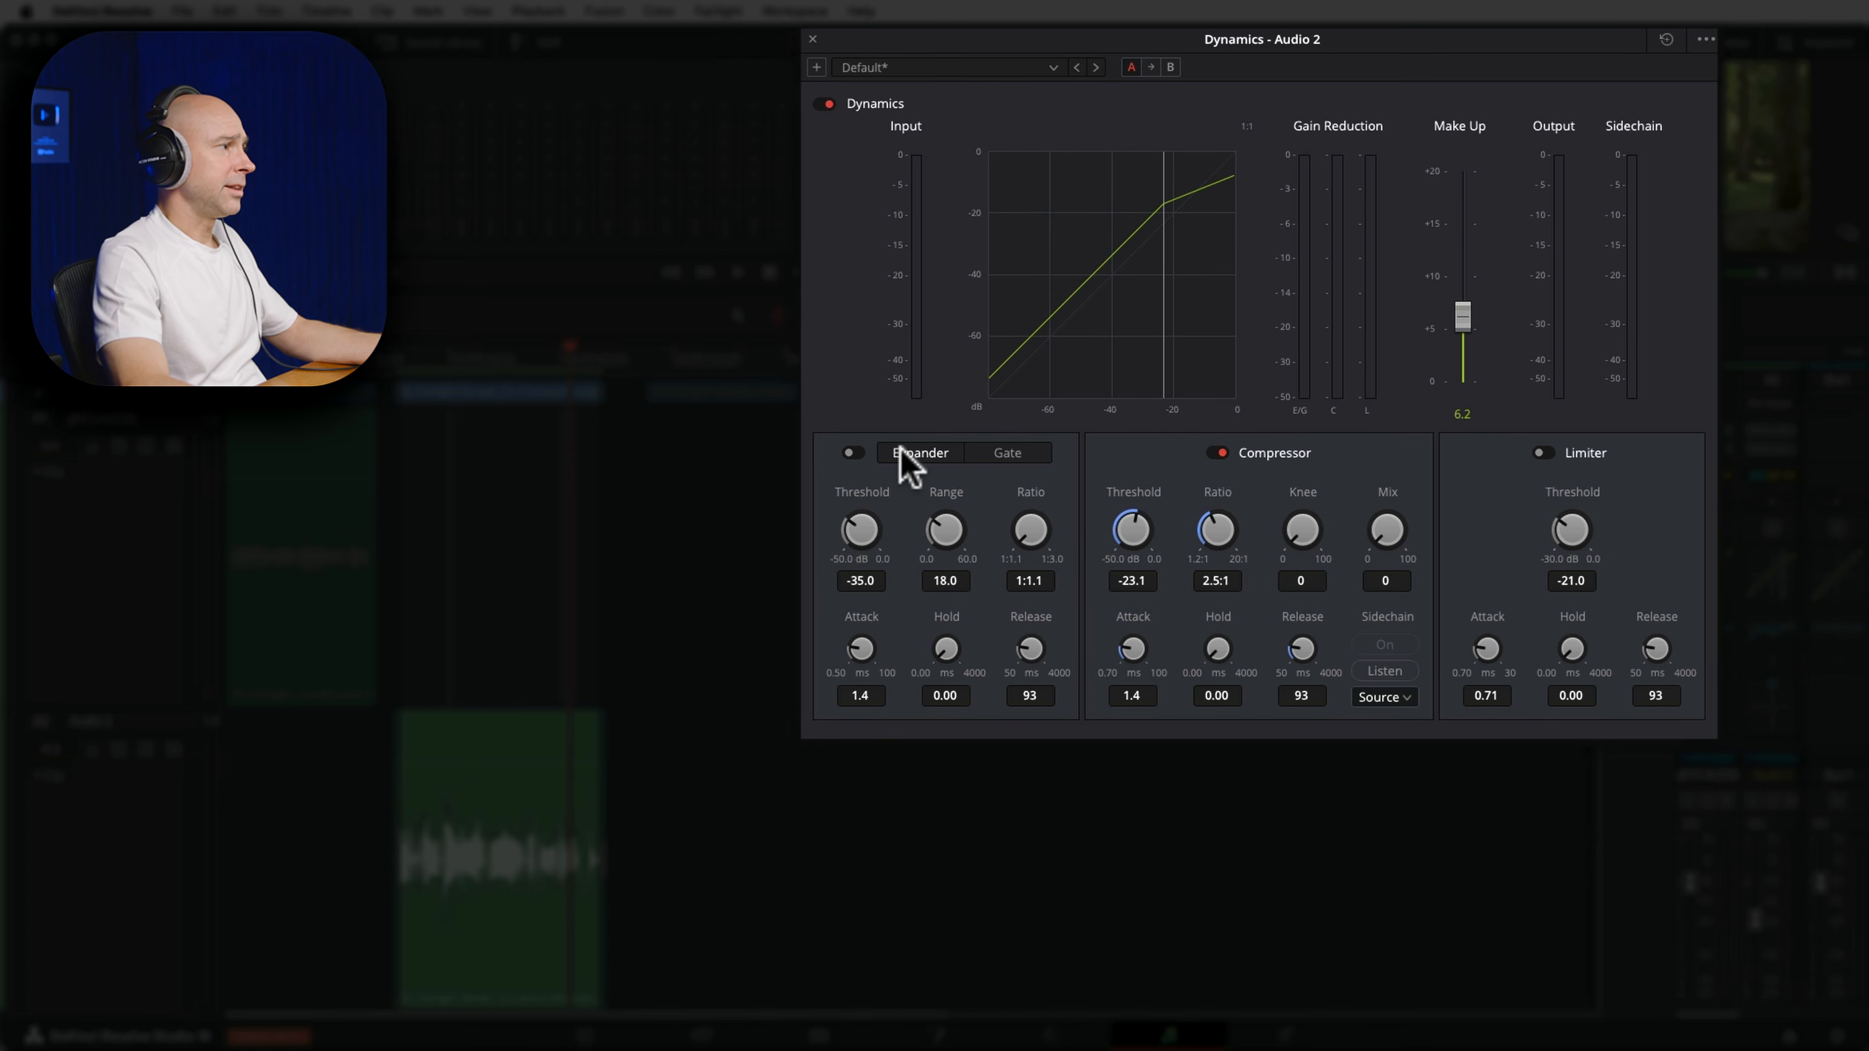
Turn on the Expander and select a time range around the pause near the end of clip 02.
left_click(853, 452)
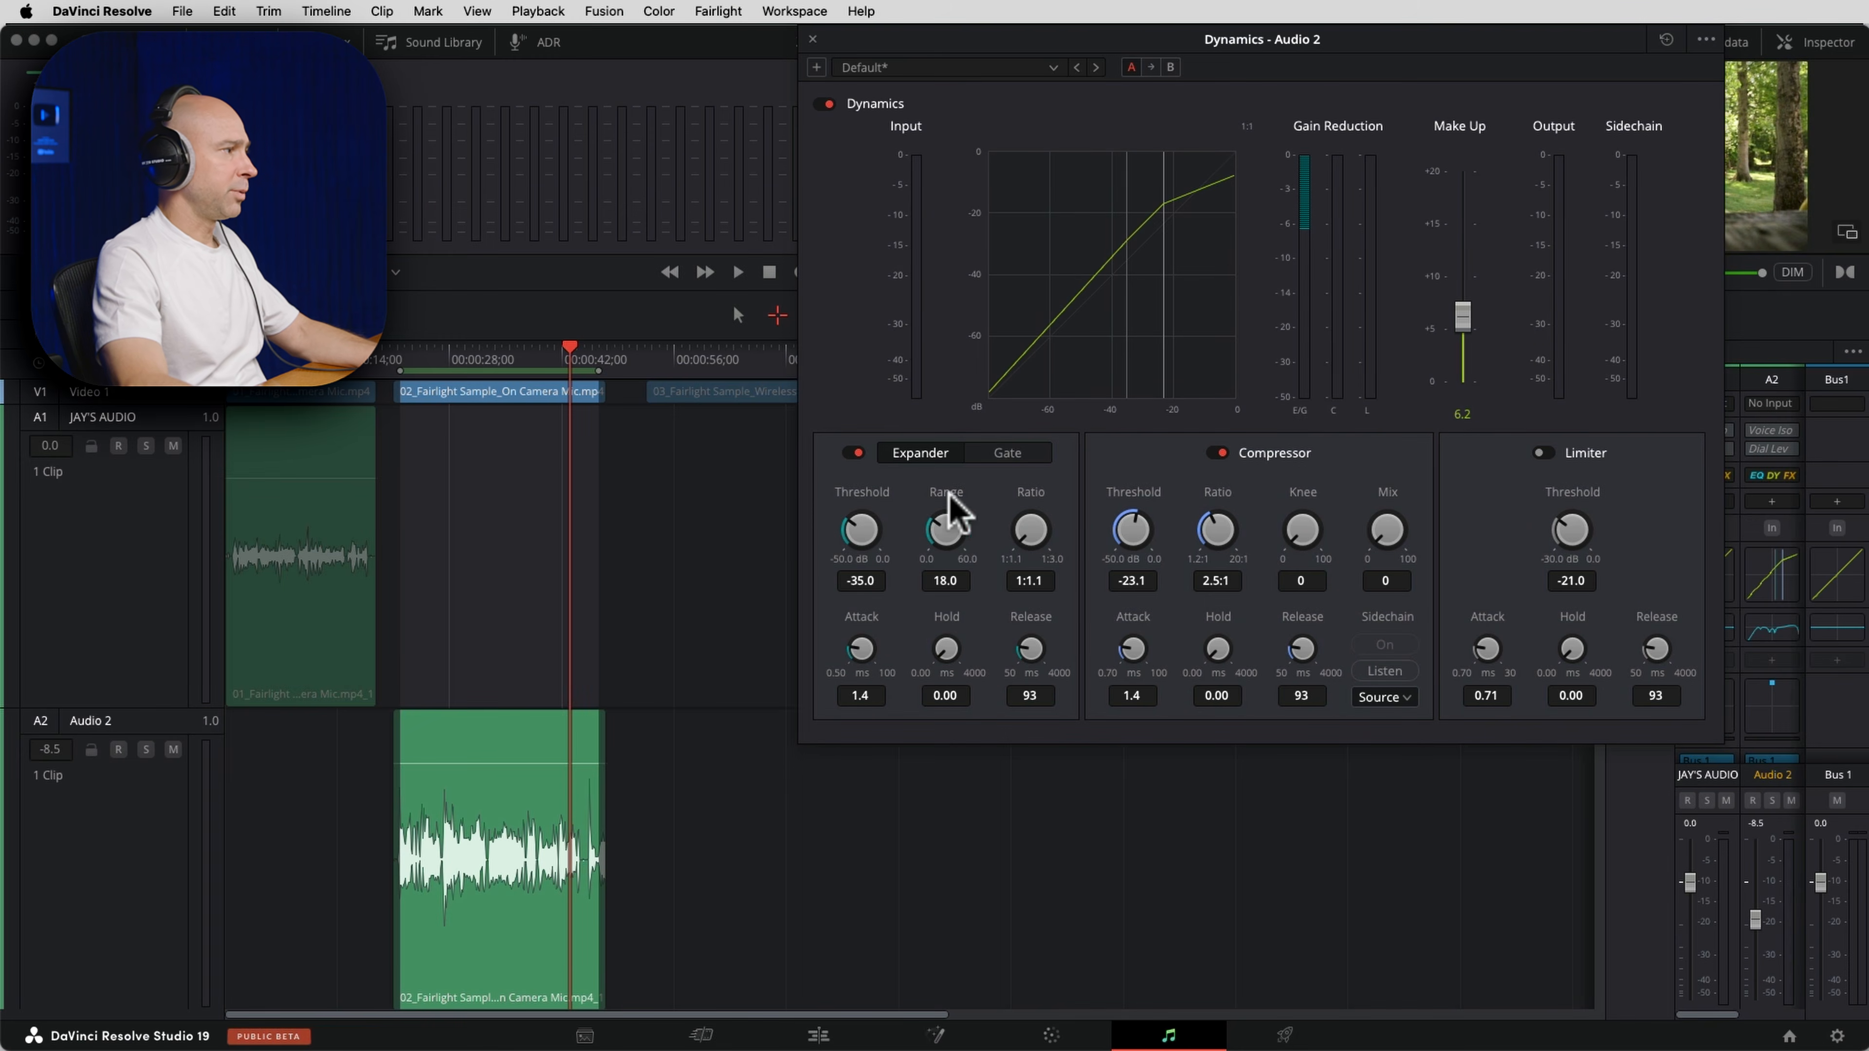
scroll(579, 883, "up", 1)
scroll(579, 883, "down", 2)
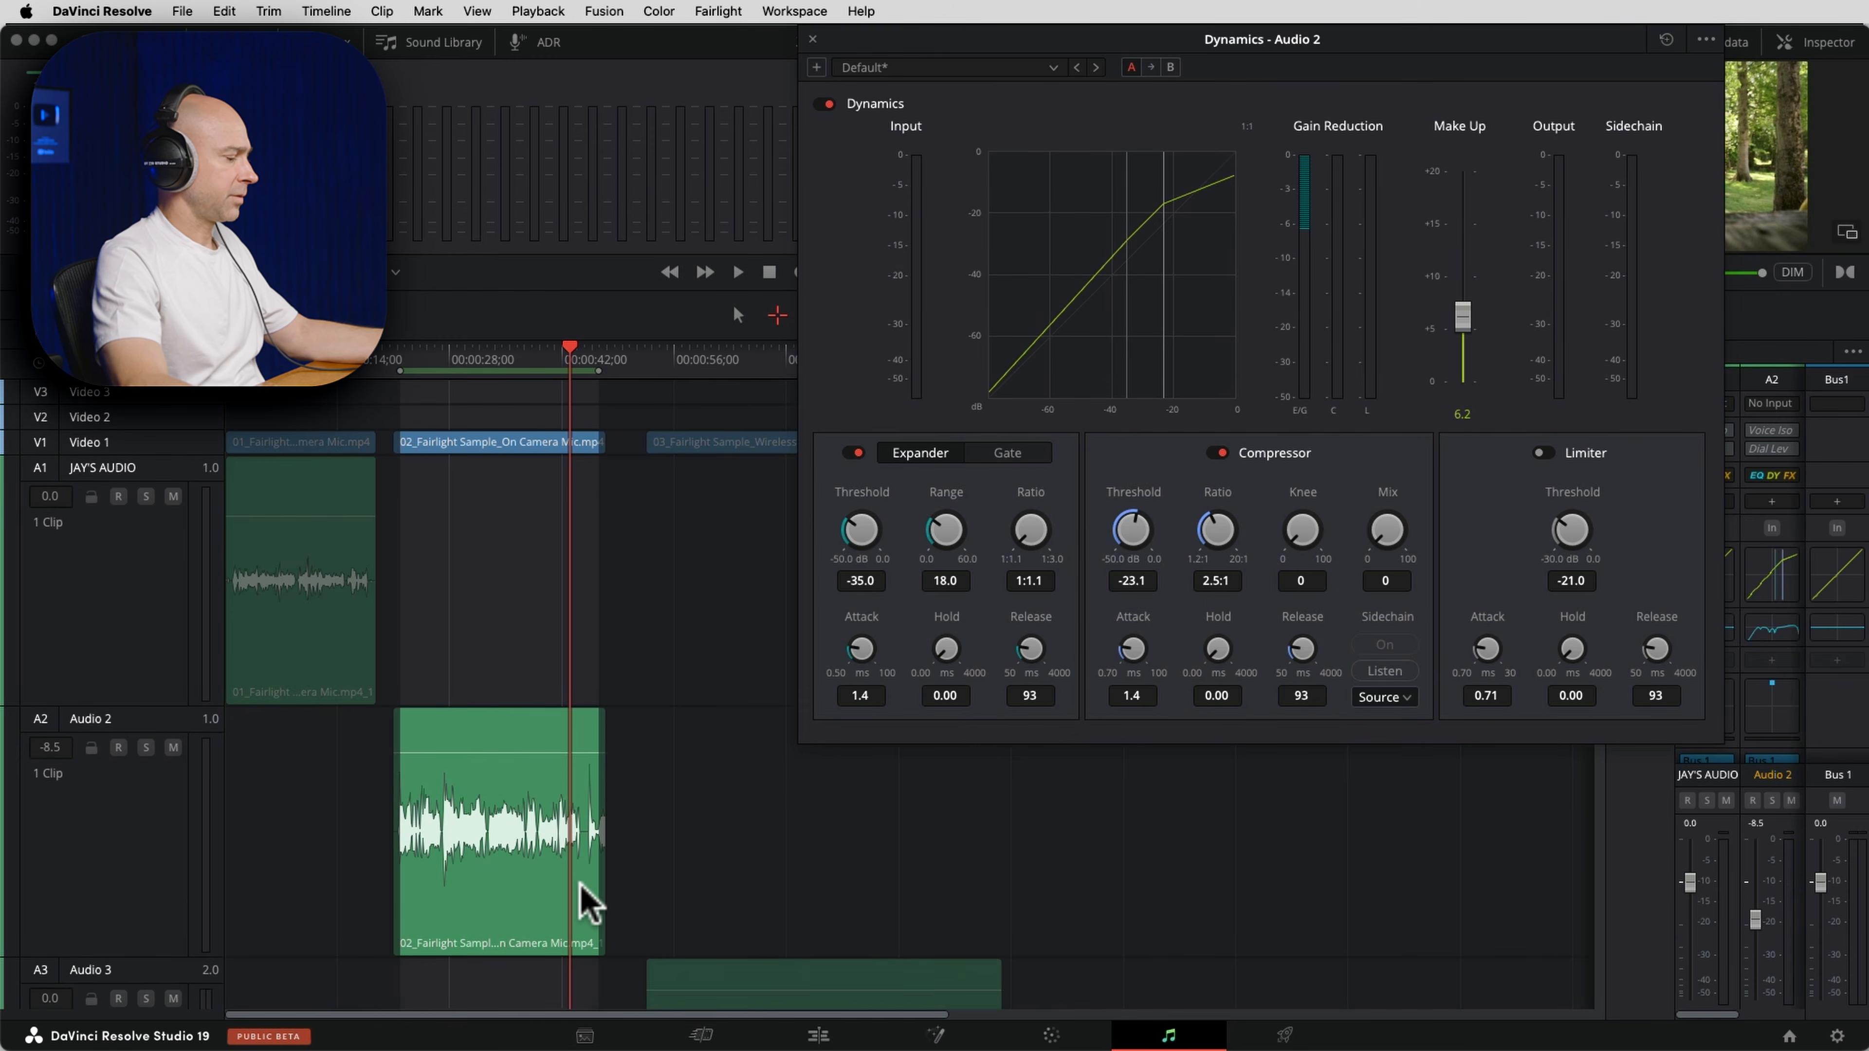
scroll(581, 895, "up", 6)
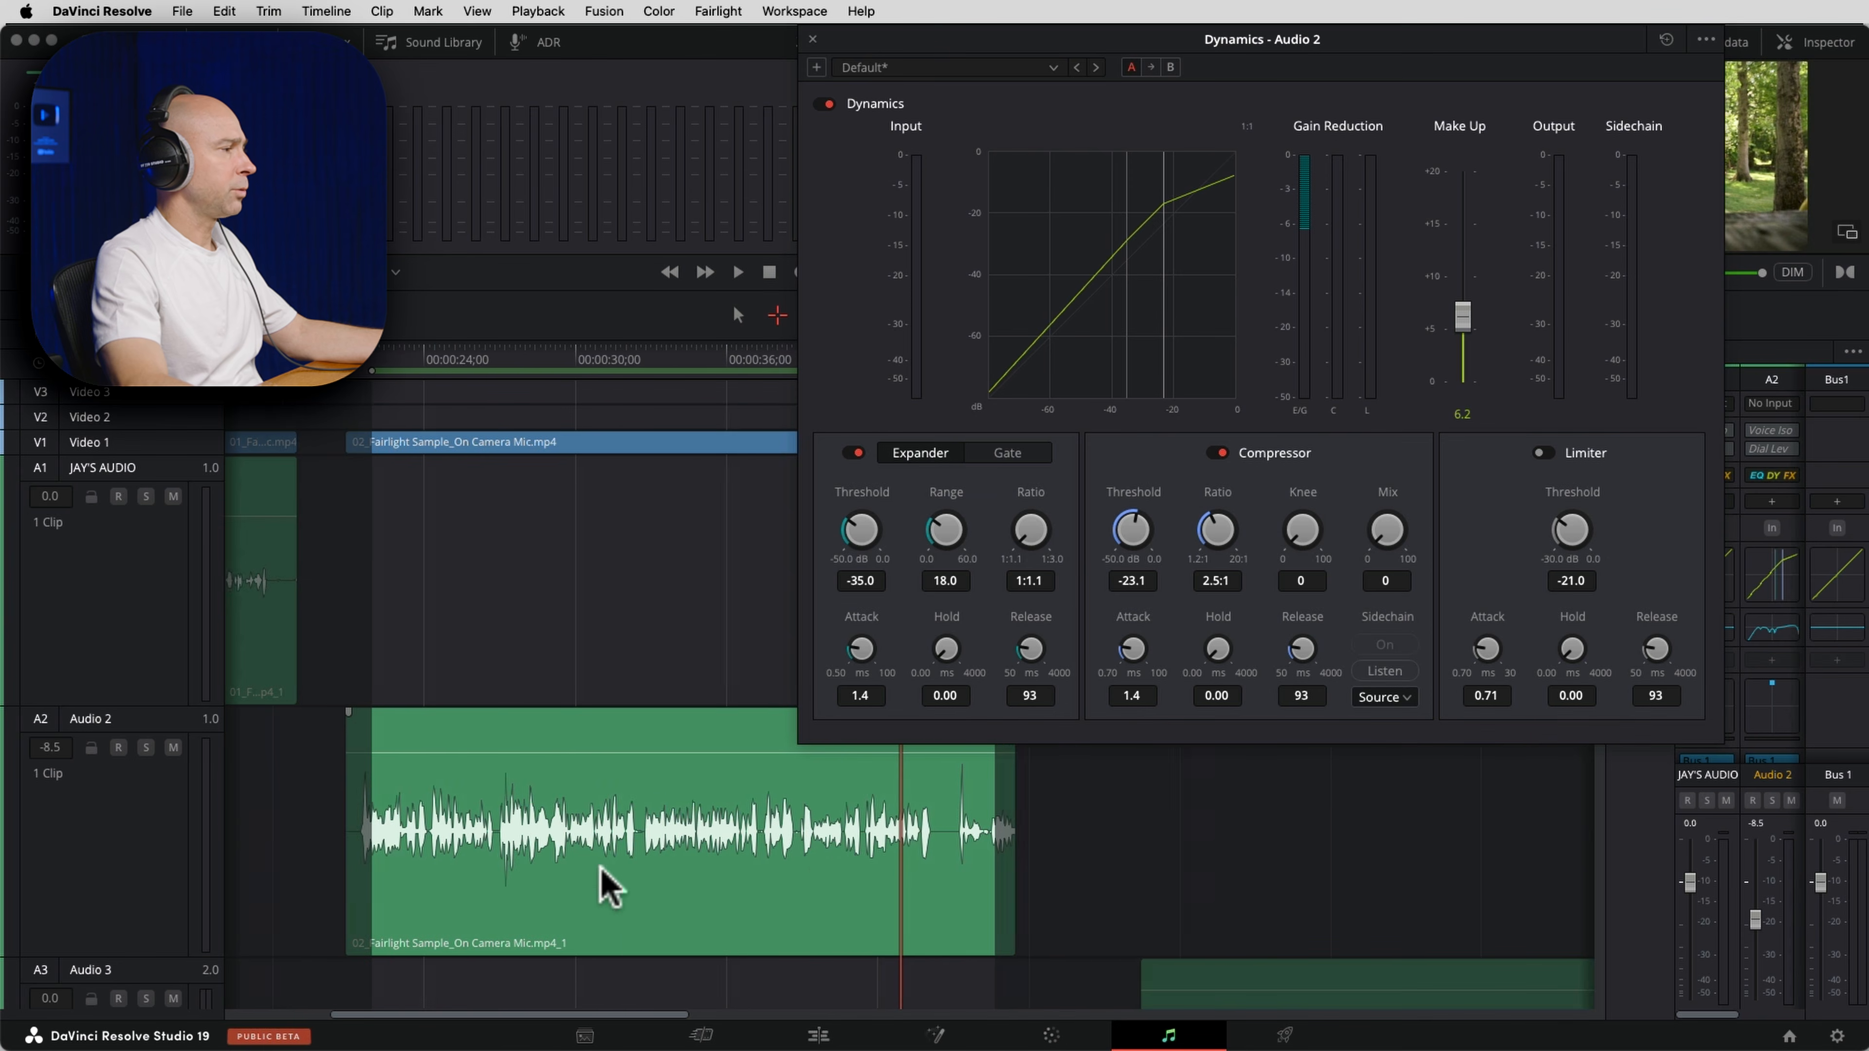
left_click_drag(600, 867, 396, 869)
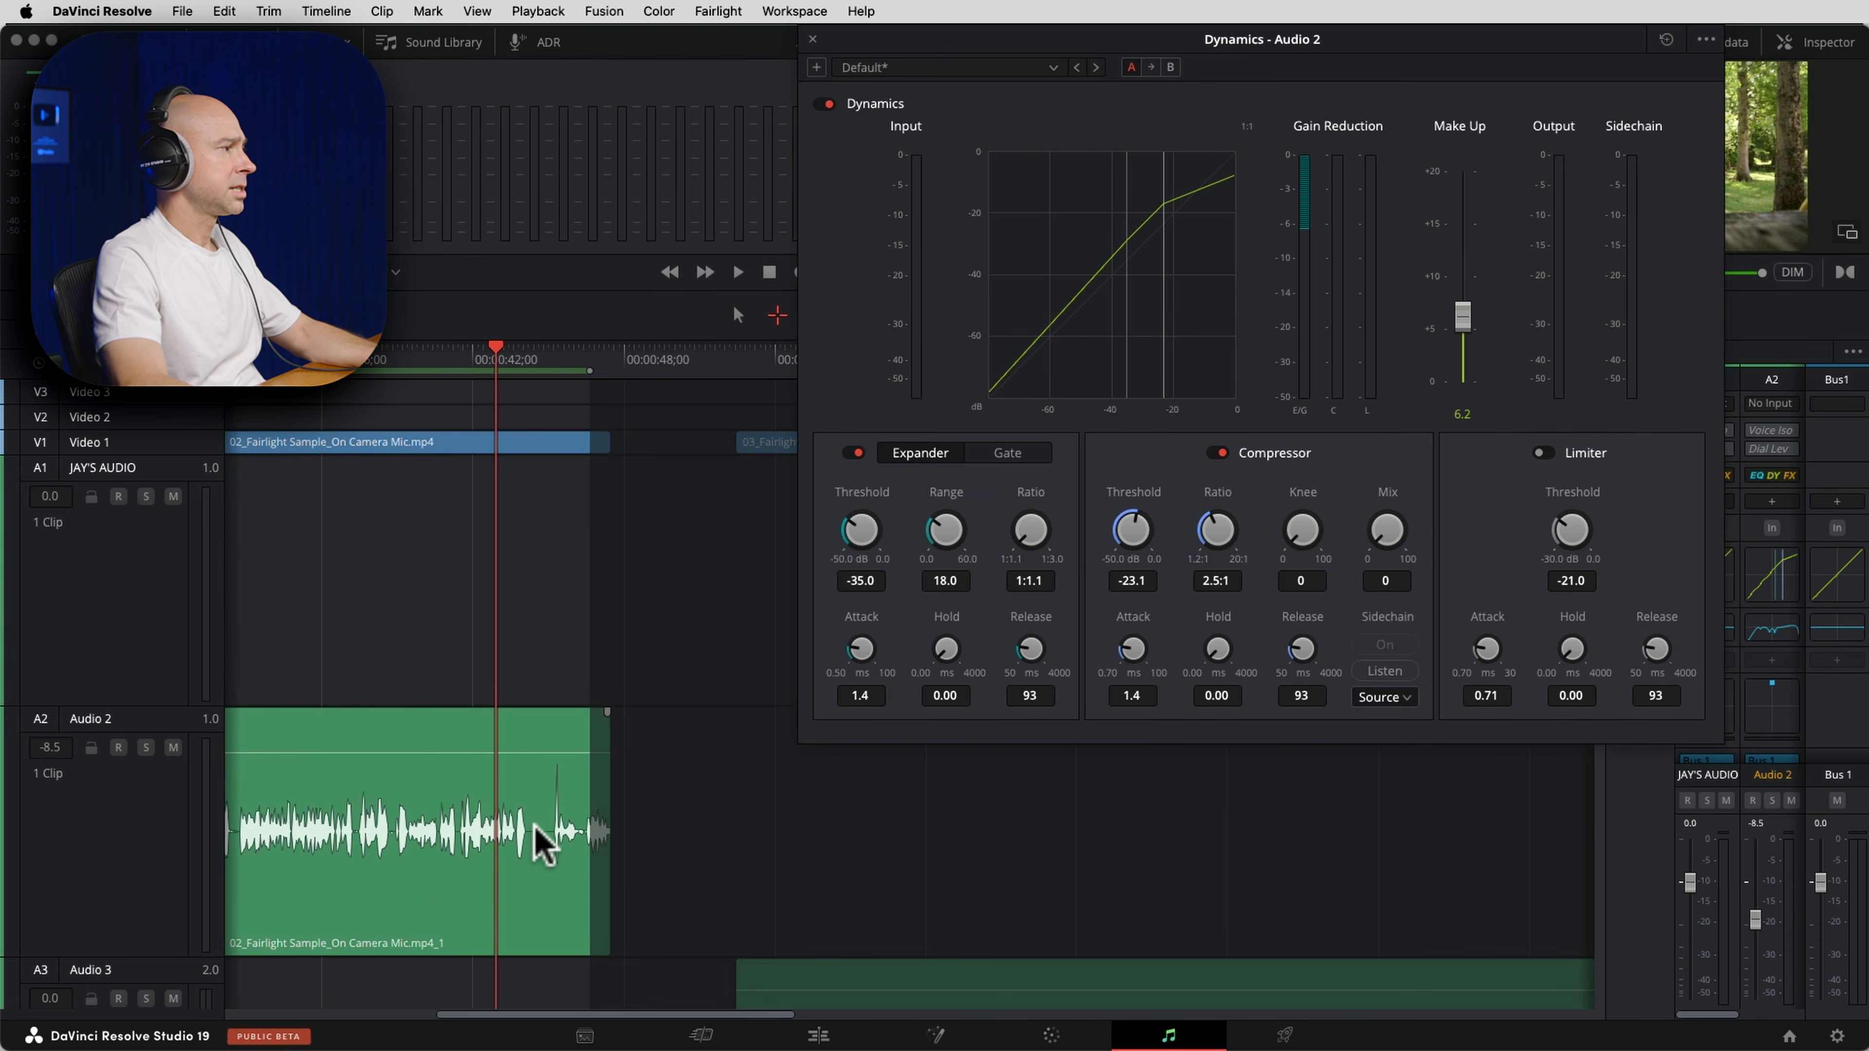
key("space")
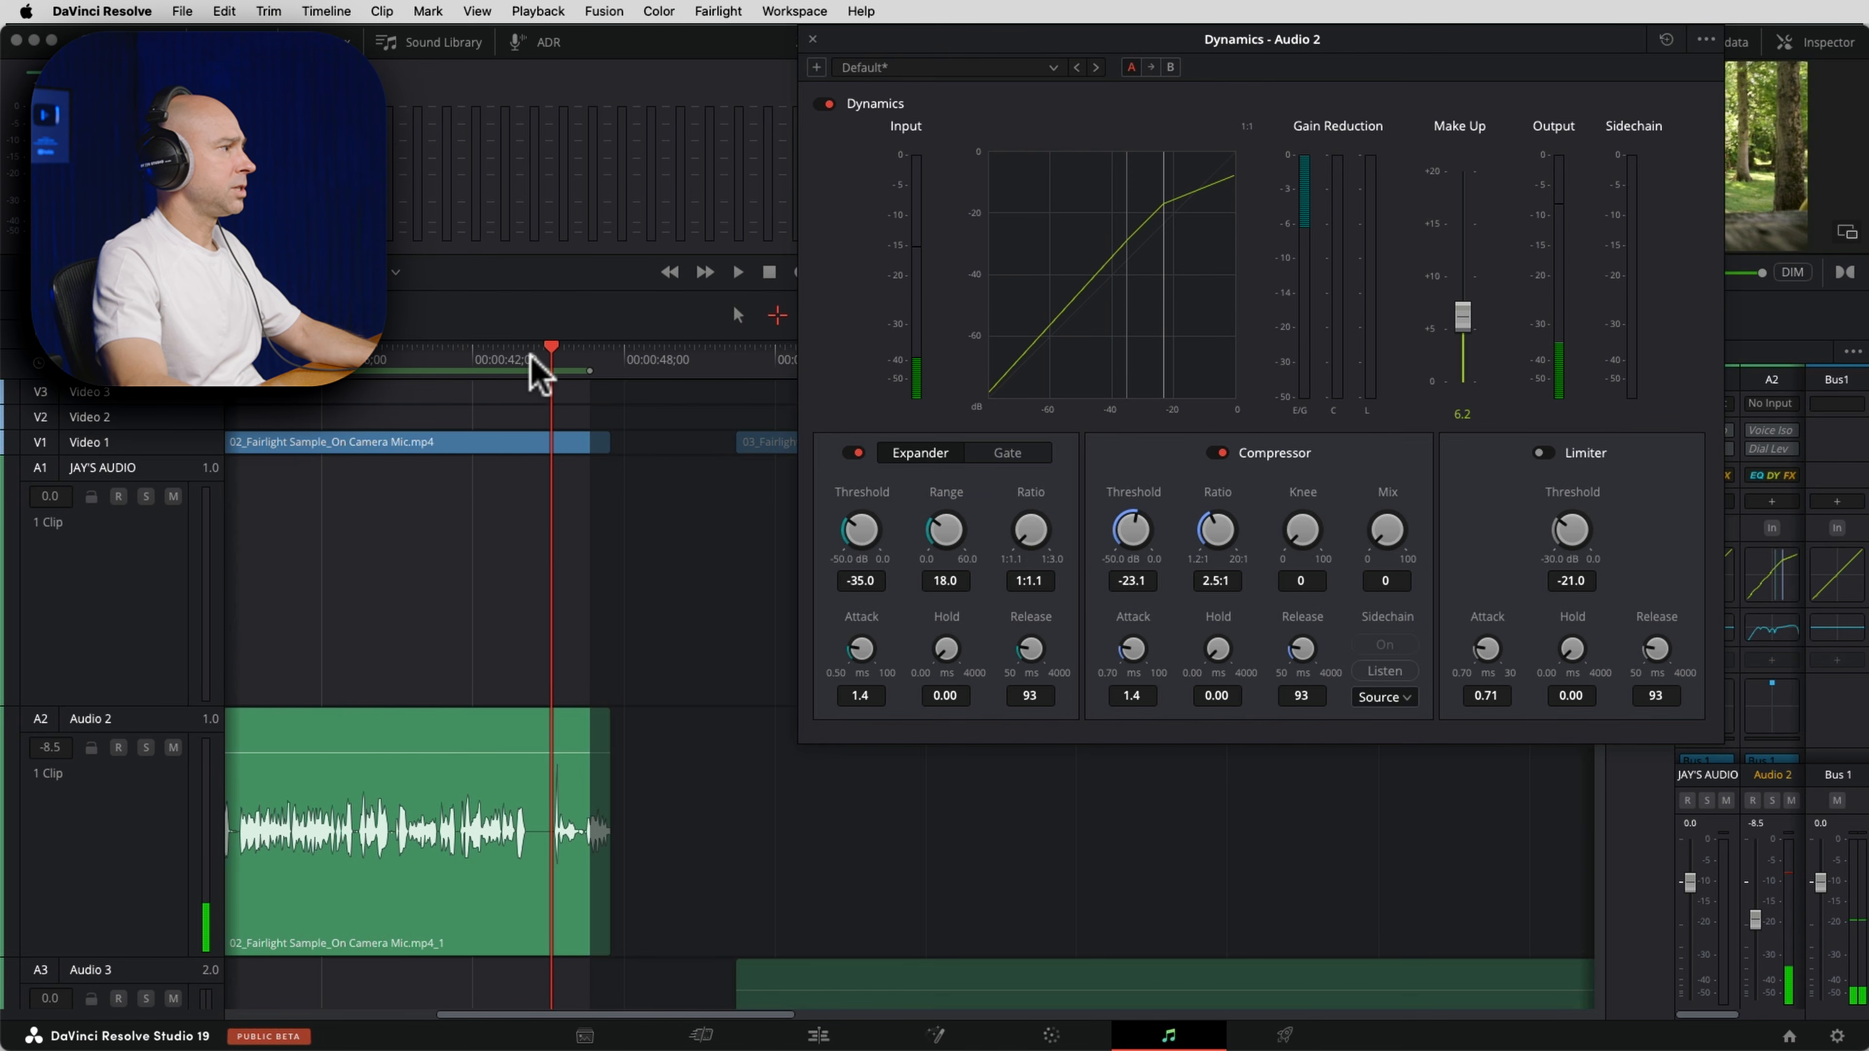
left_click(775, 315)
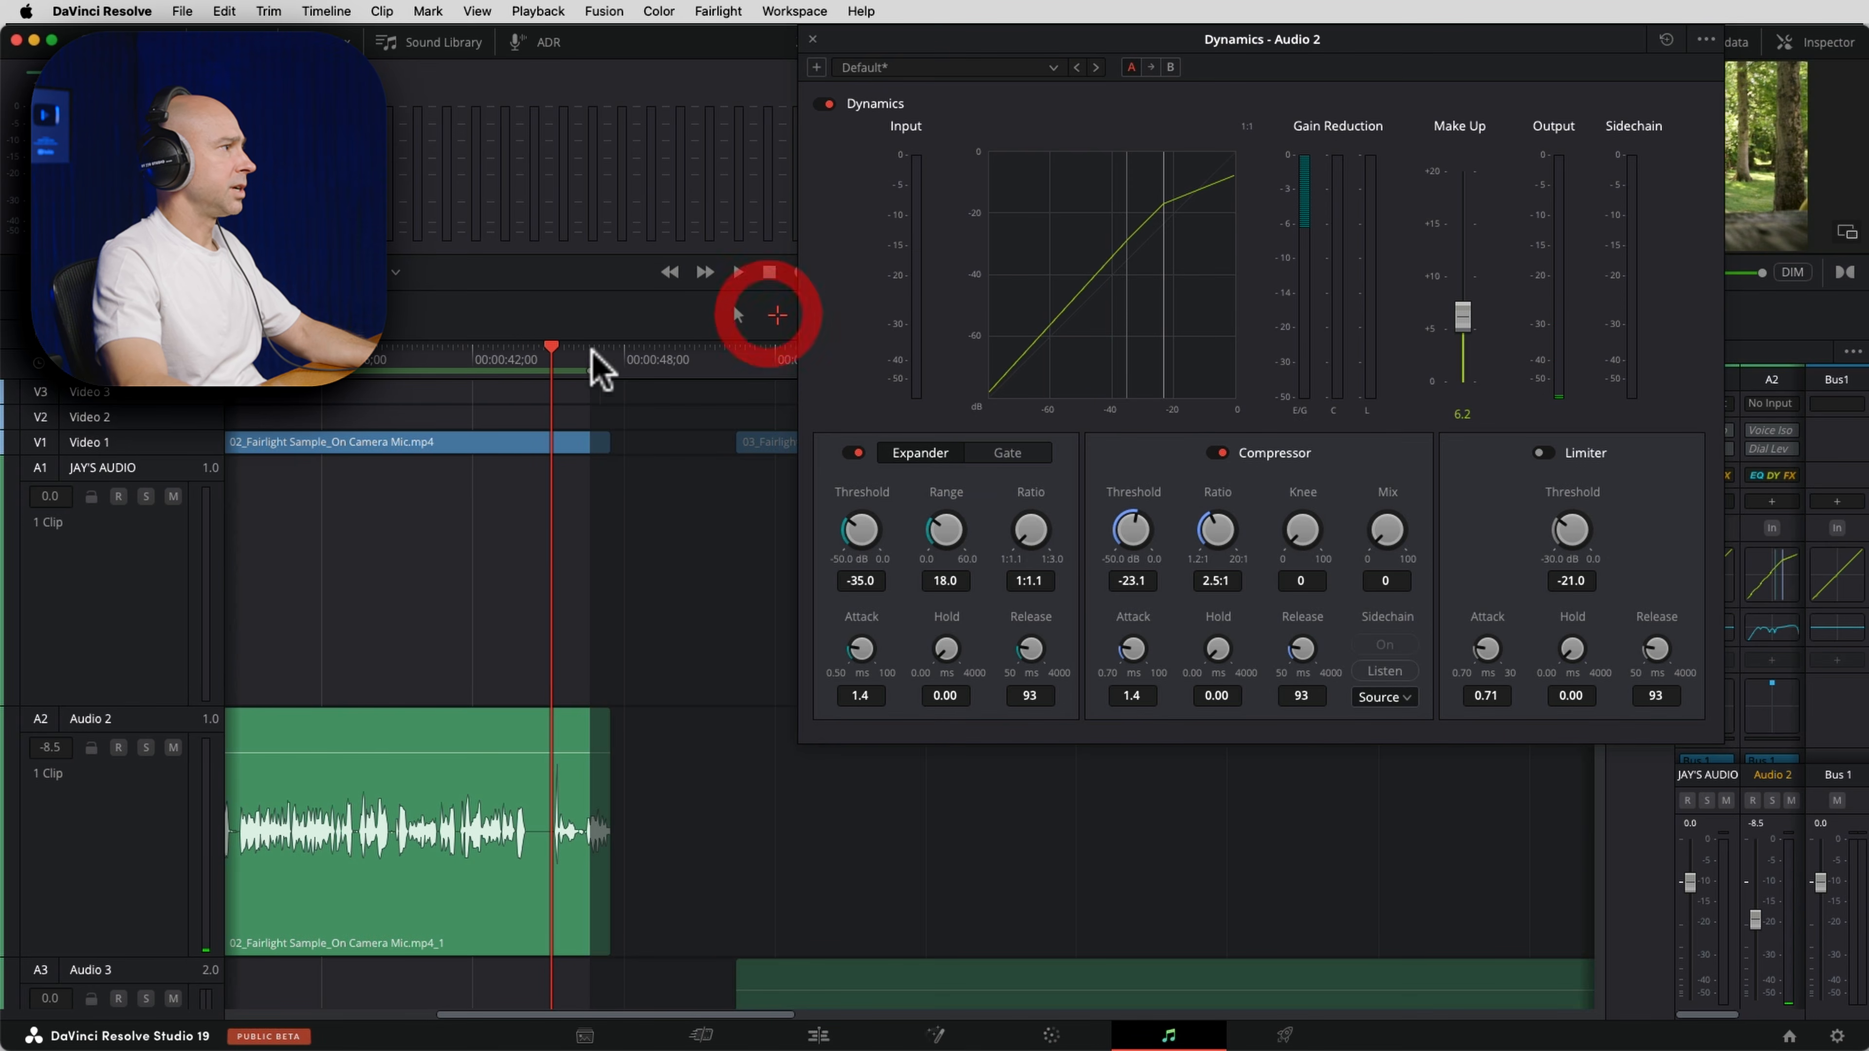
left_click_drag(499, 404, 566, 412)
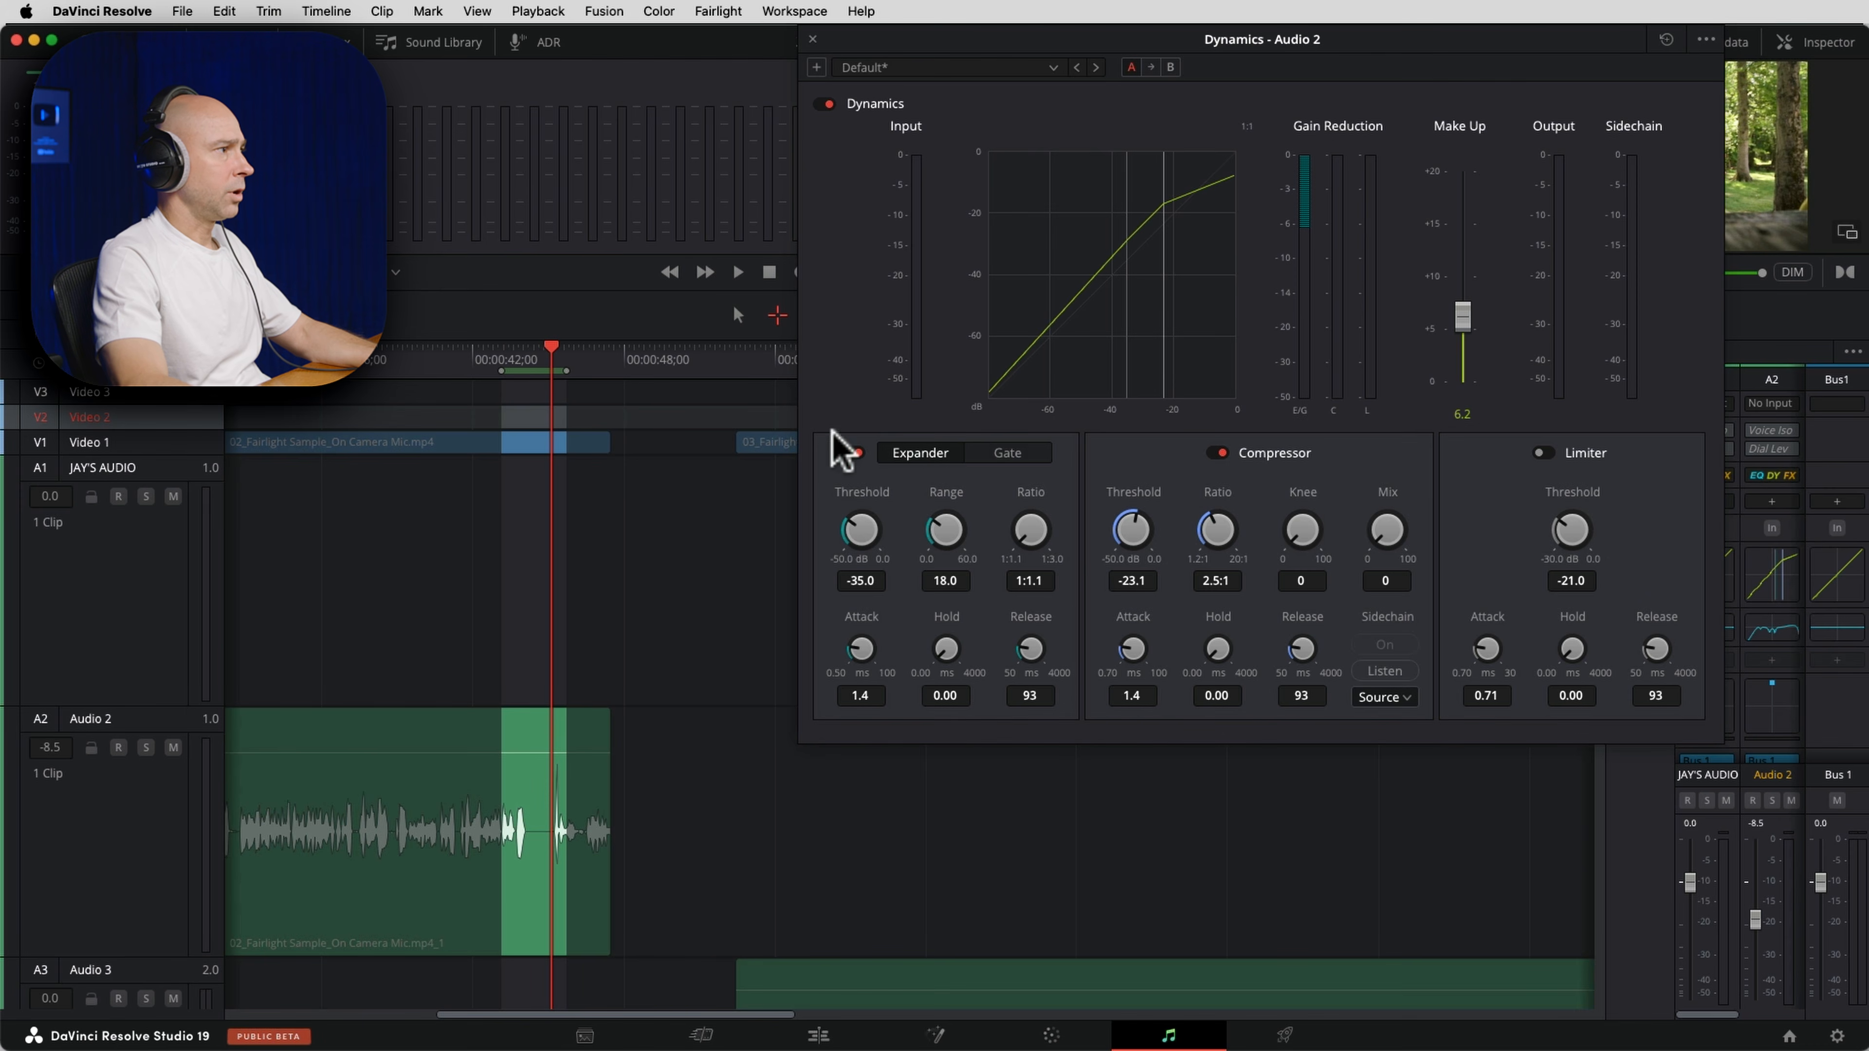
Set the Expander's threshold to −33.3 dB and its ratio to 1:1.4.
left_click(946, 531)
left_click_drag(876, 536, 888, 534)
left_click_drag(1024, 532, 1107, 537)
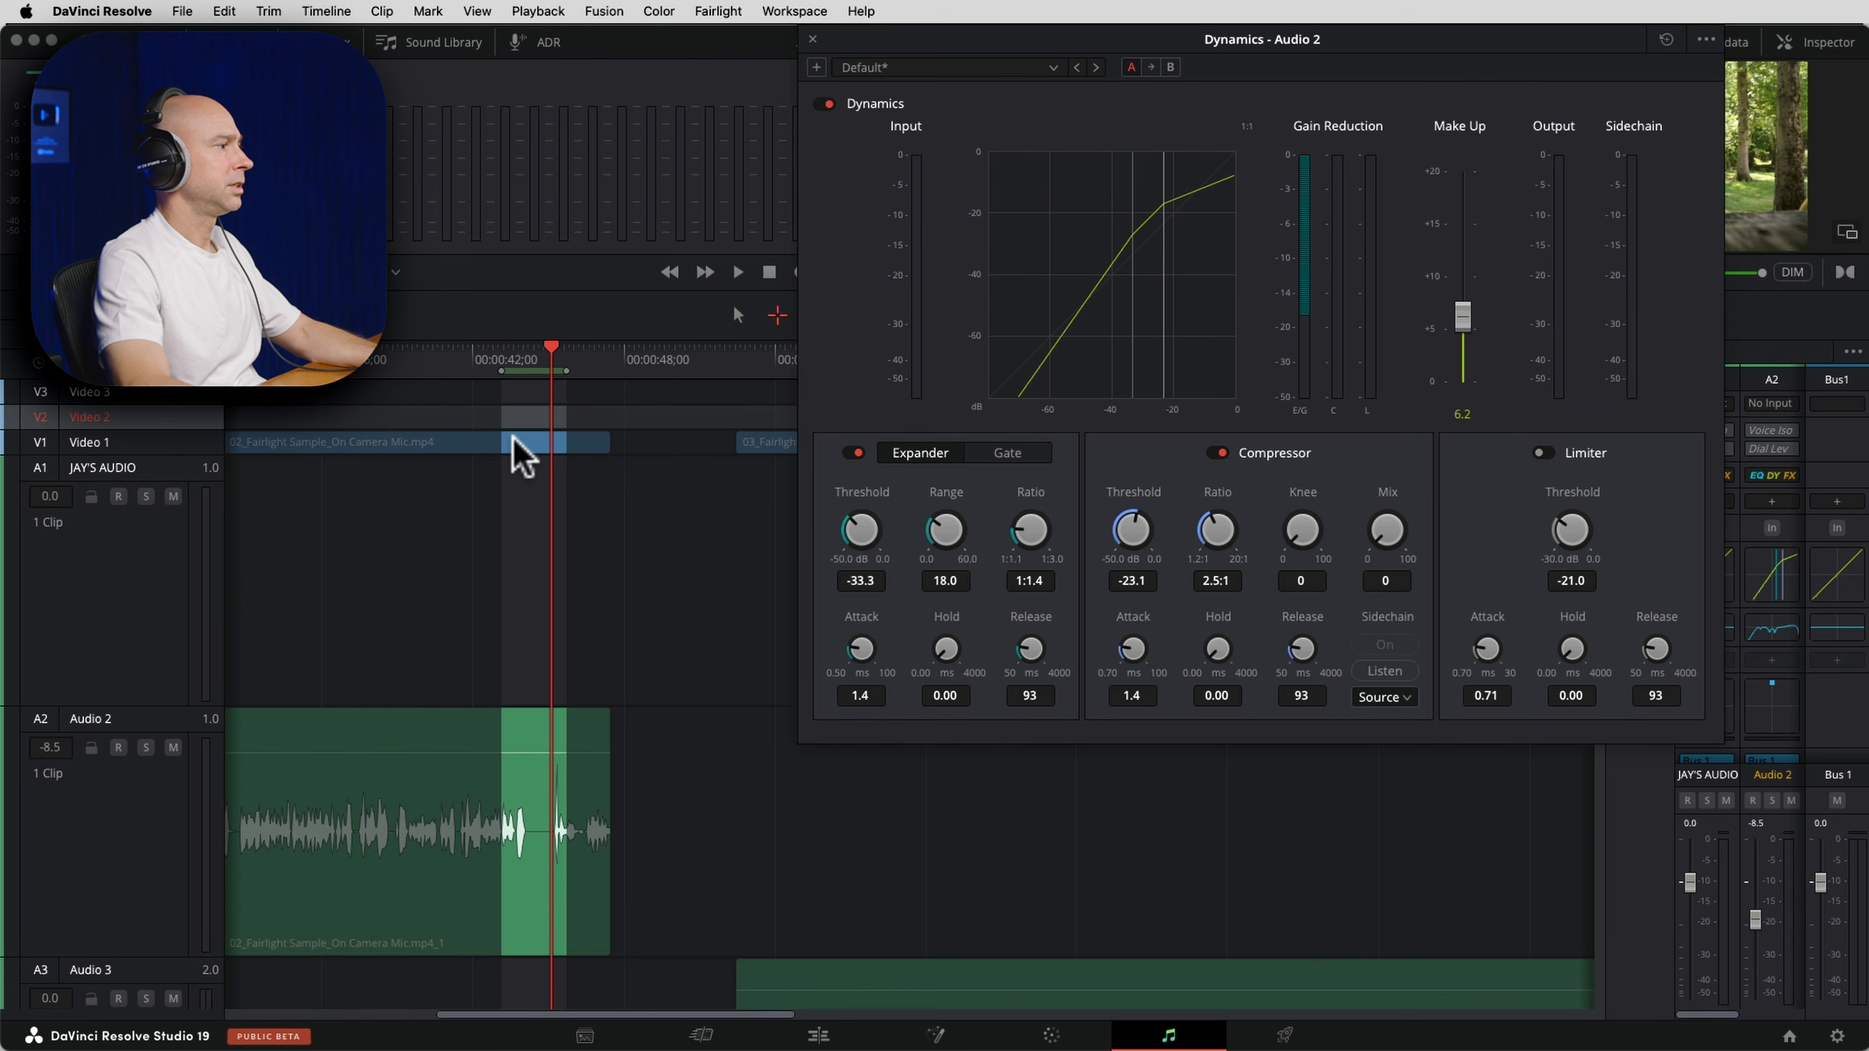
Play the selected range with the Expander on and off, and reduce the Expander's ratio to 1:1.2.
key("space")
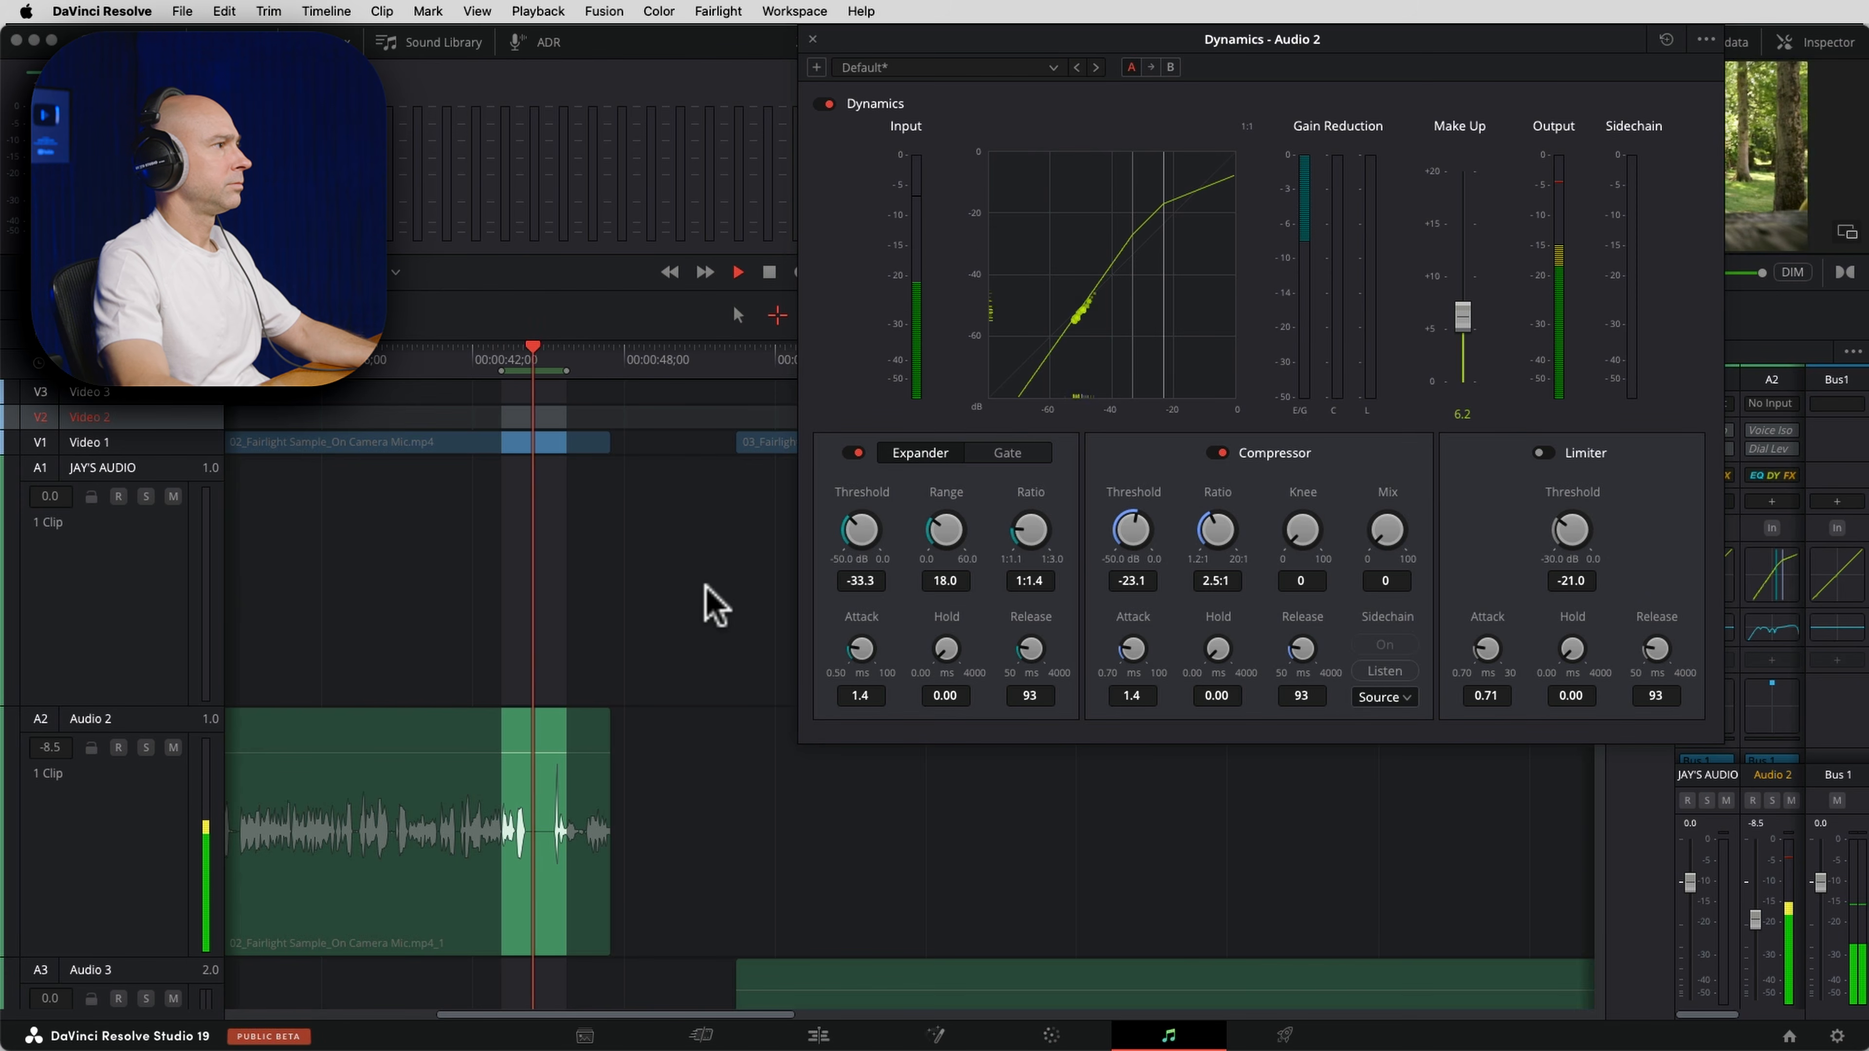
left_click(856, 453)
key("space")
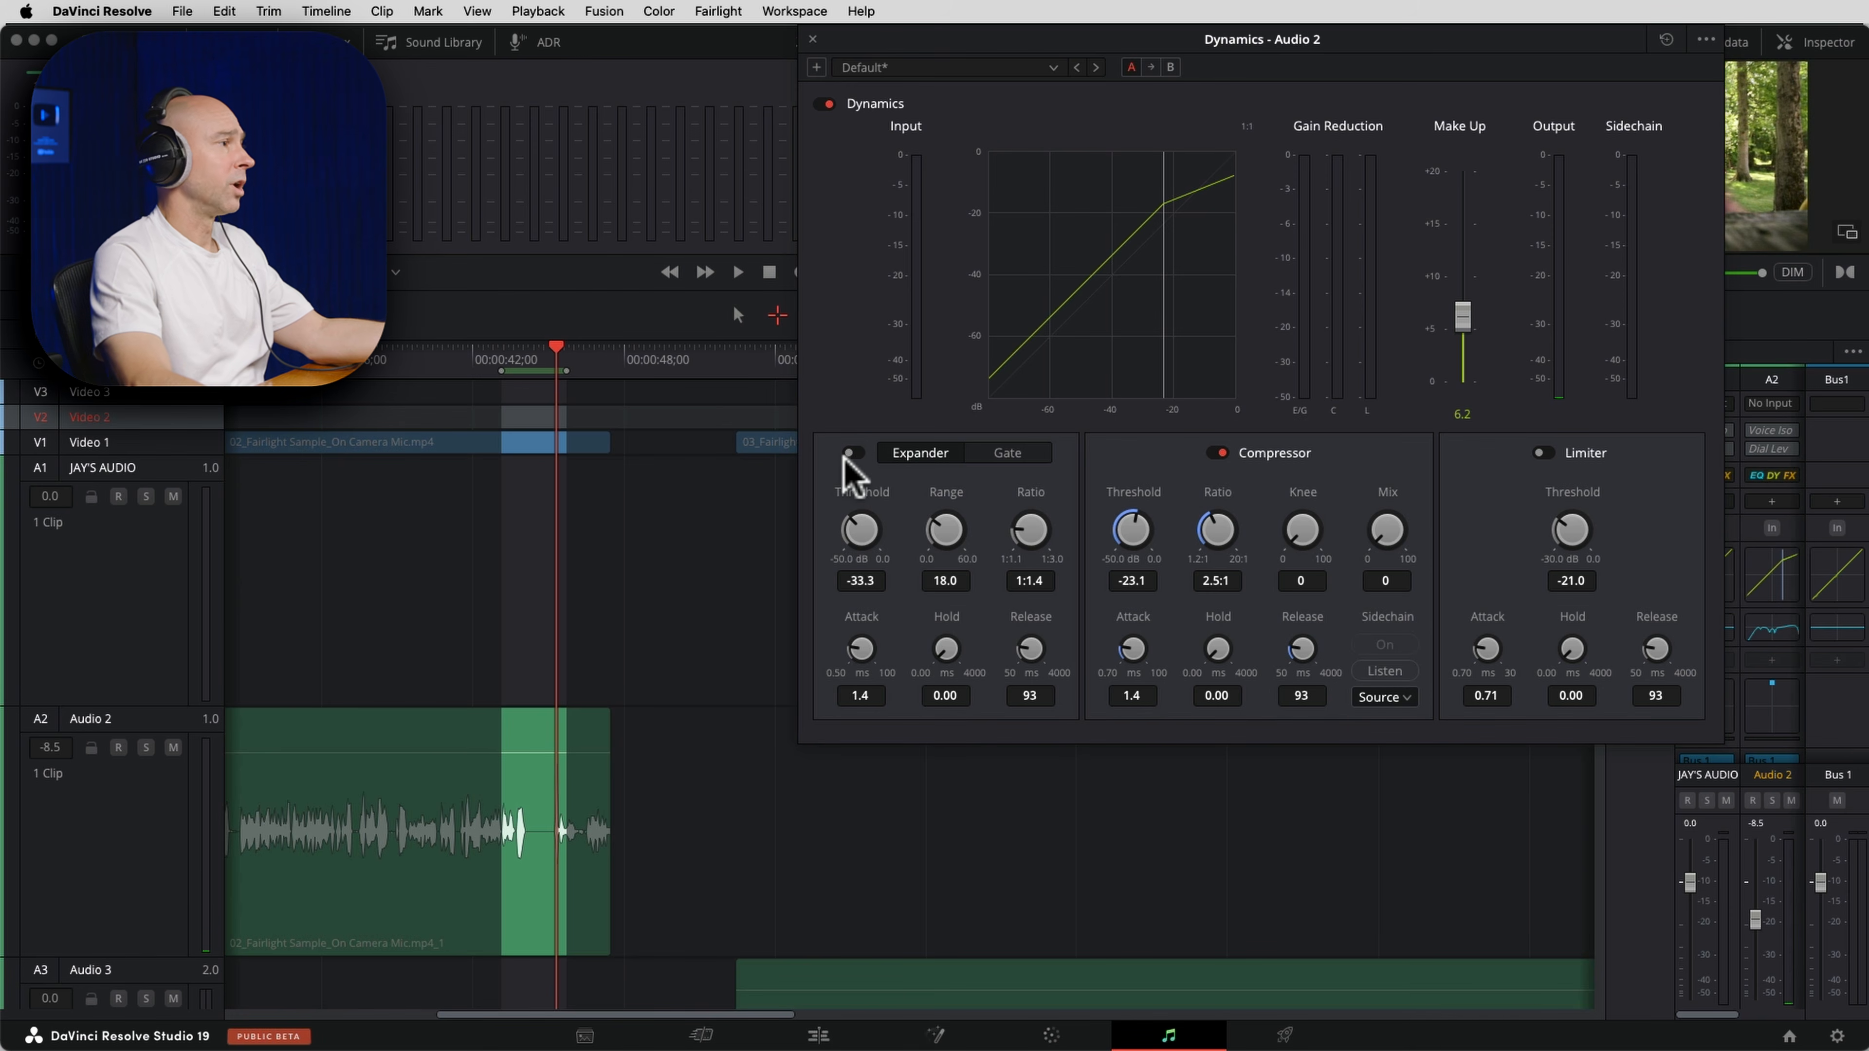
left_click(854, 453)
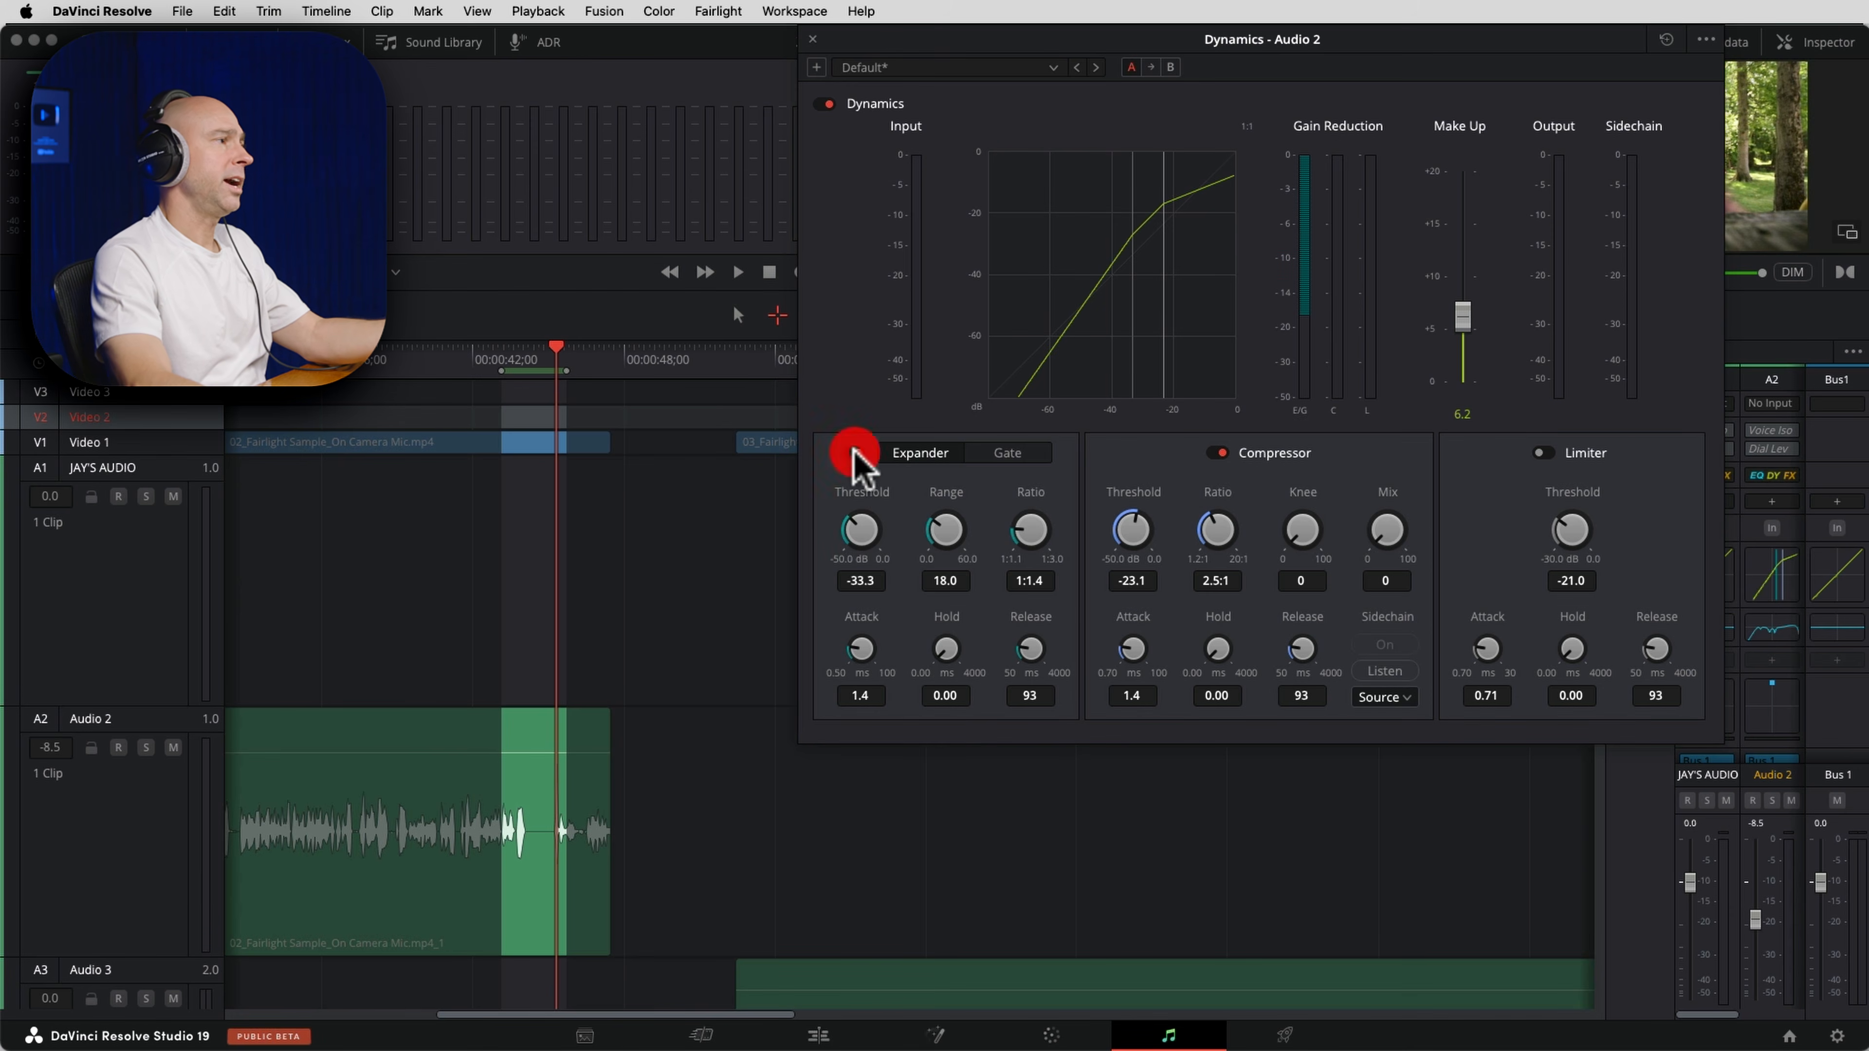
left_click_drag(1019, 537, 967, 542)
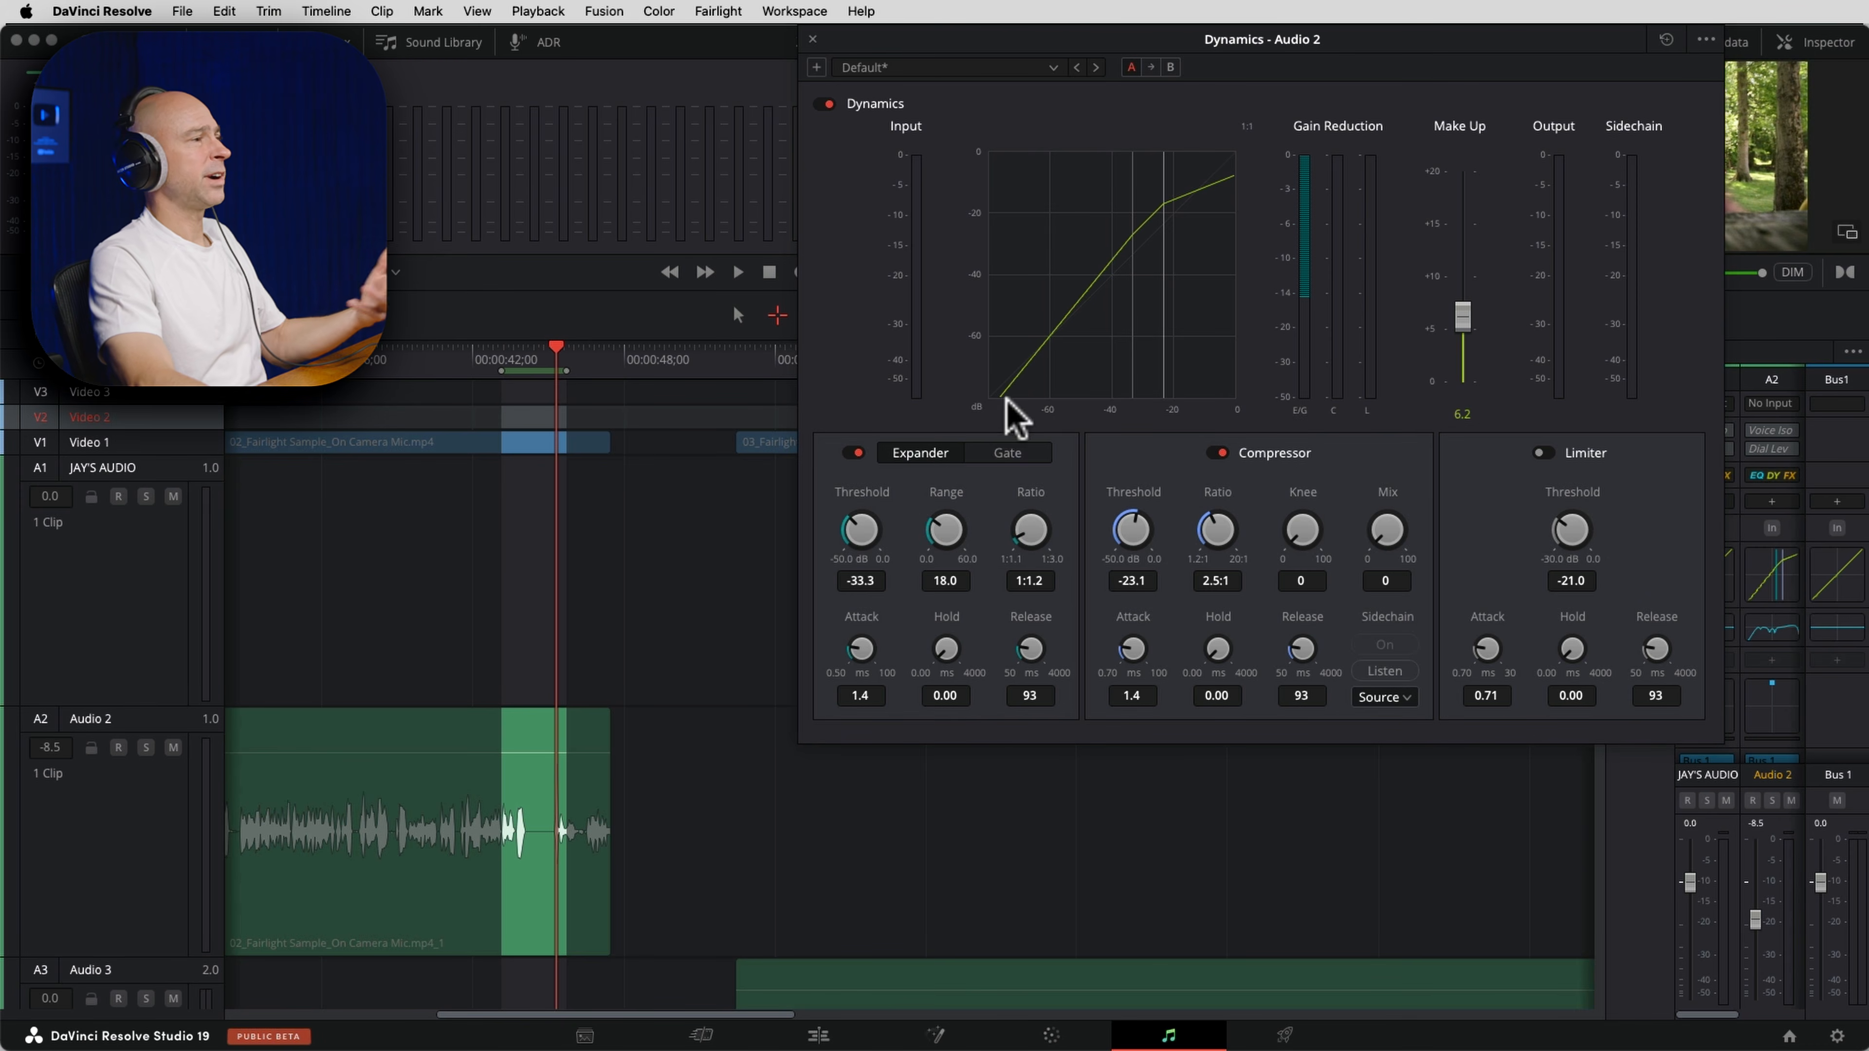
Check the Limiter switch and the list of Dynamics presets, and close the Audio 2 Dynamics window.
left_click(1540, 453)
left_click(1542, 454)
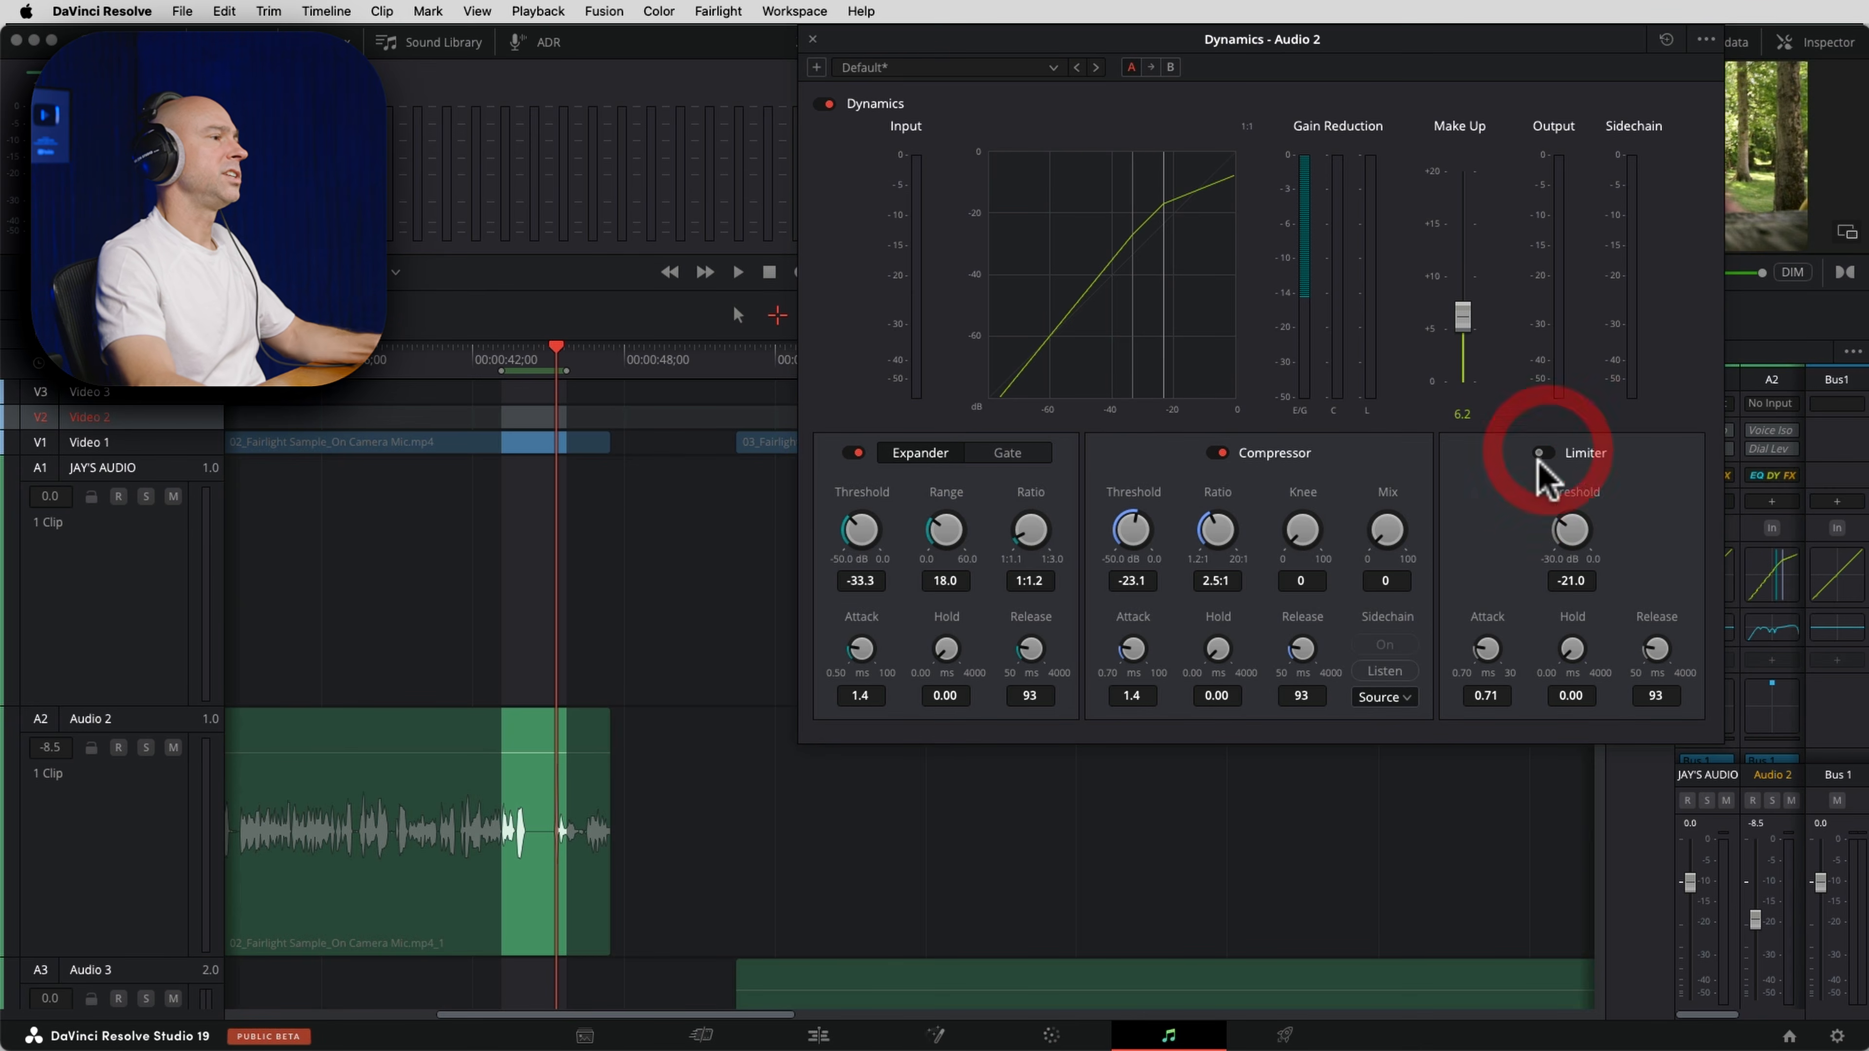
left_click(1052, 67)
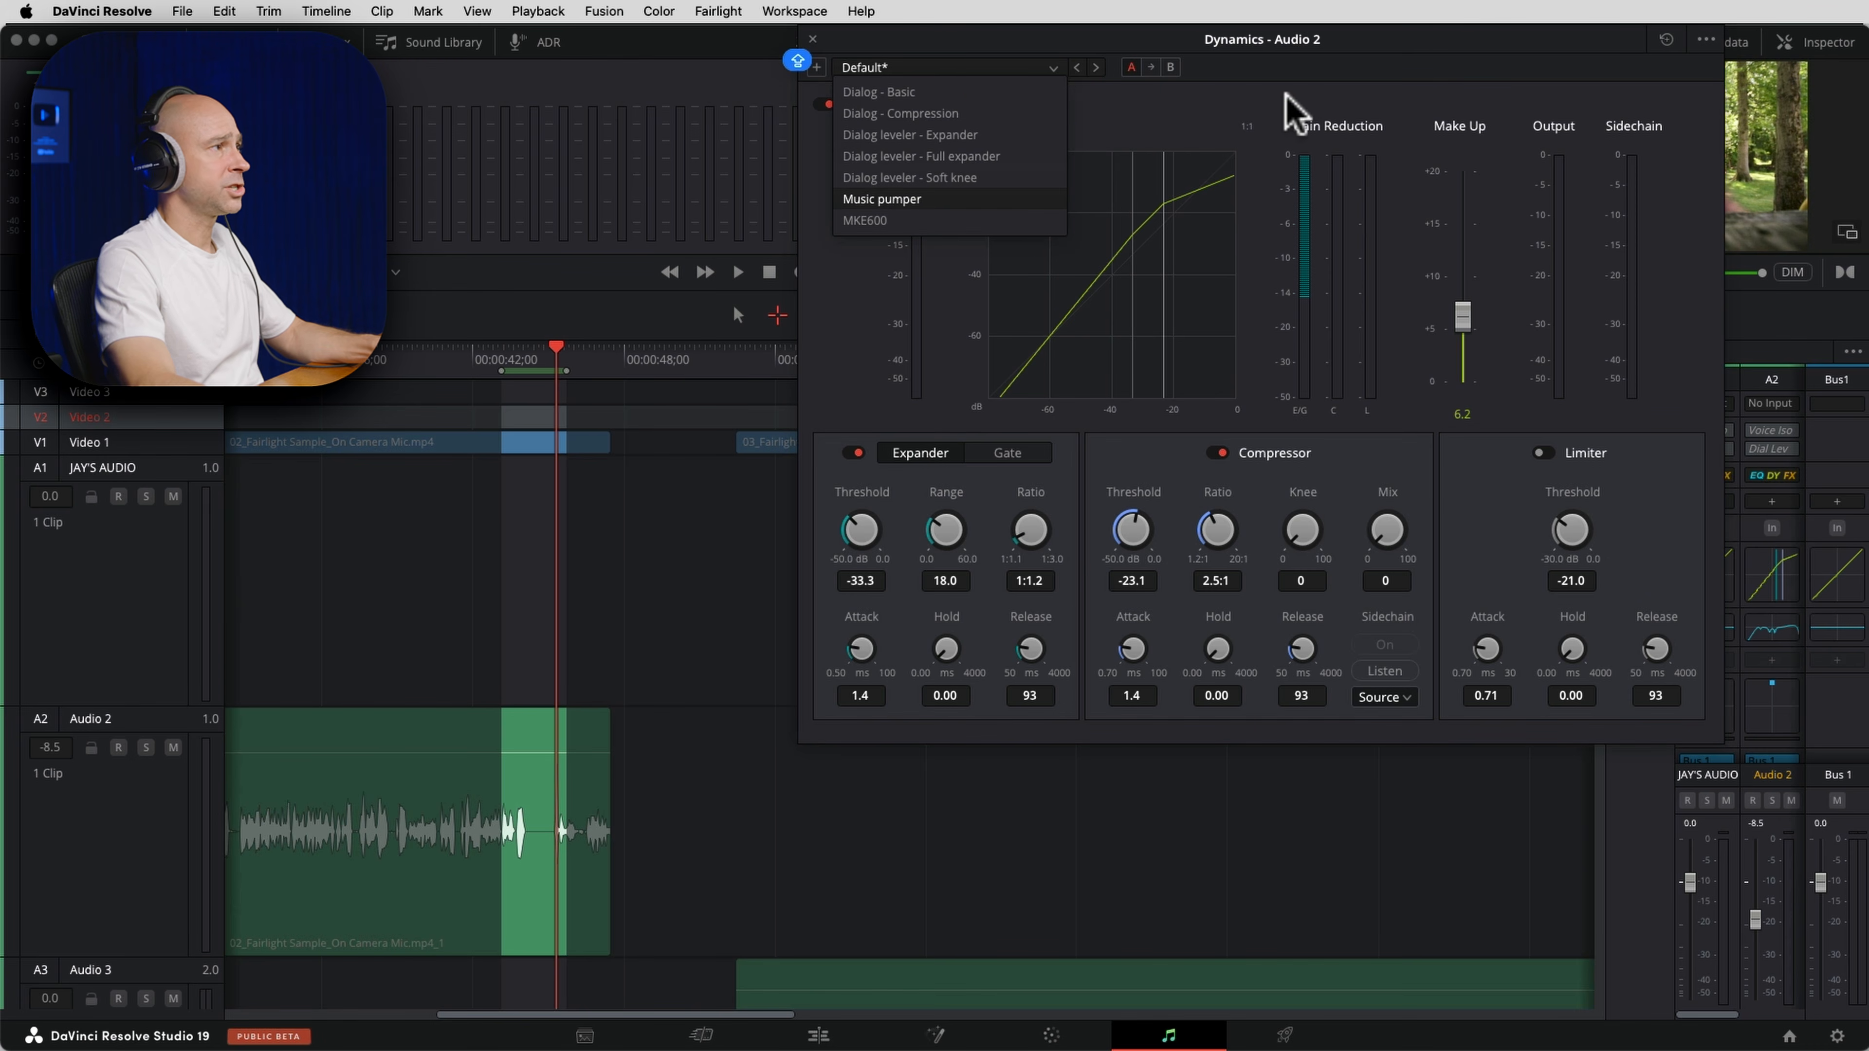
left_click(1306, 85)
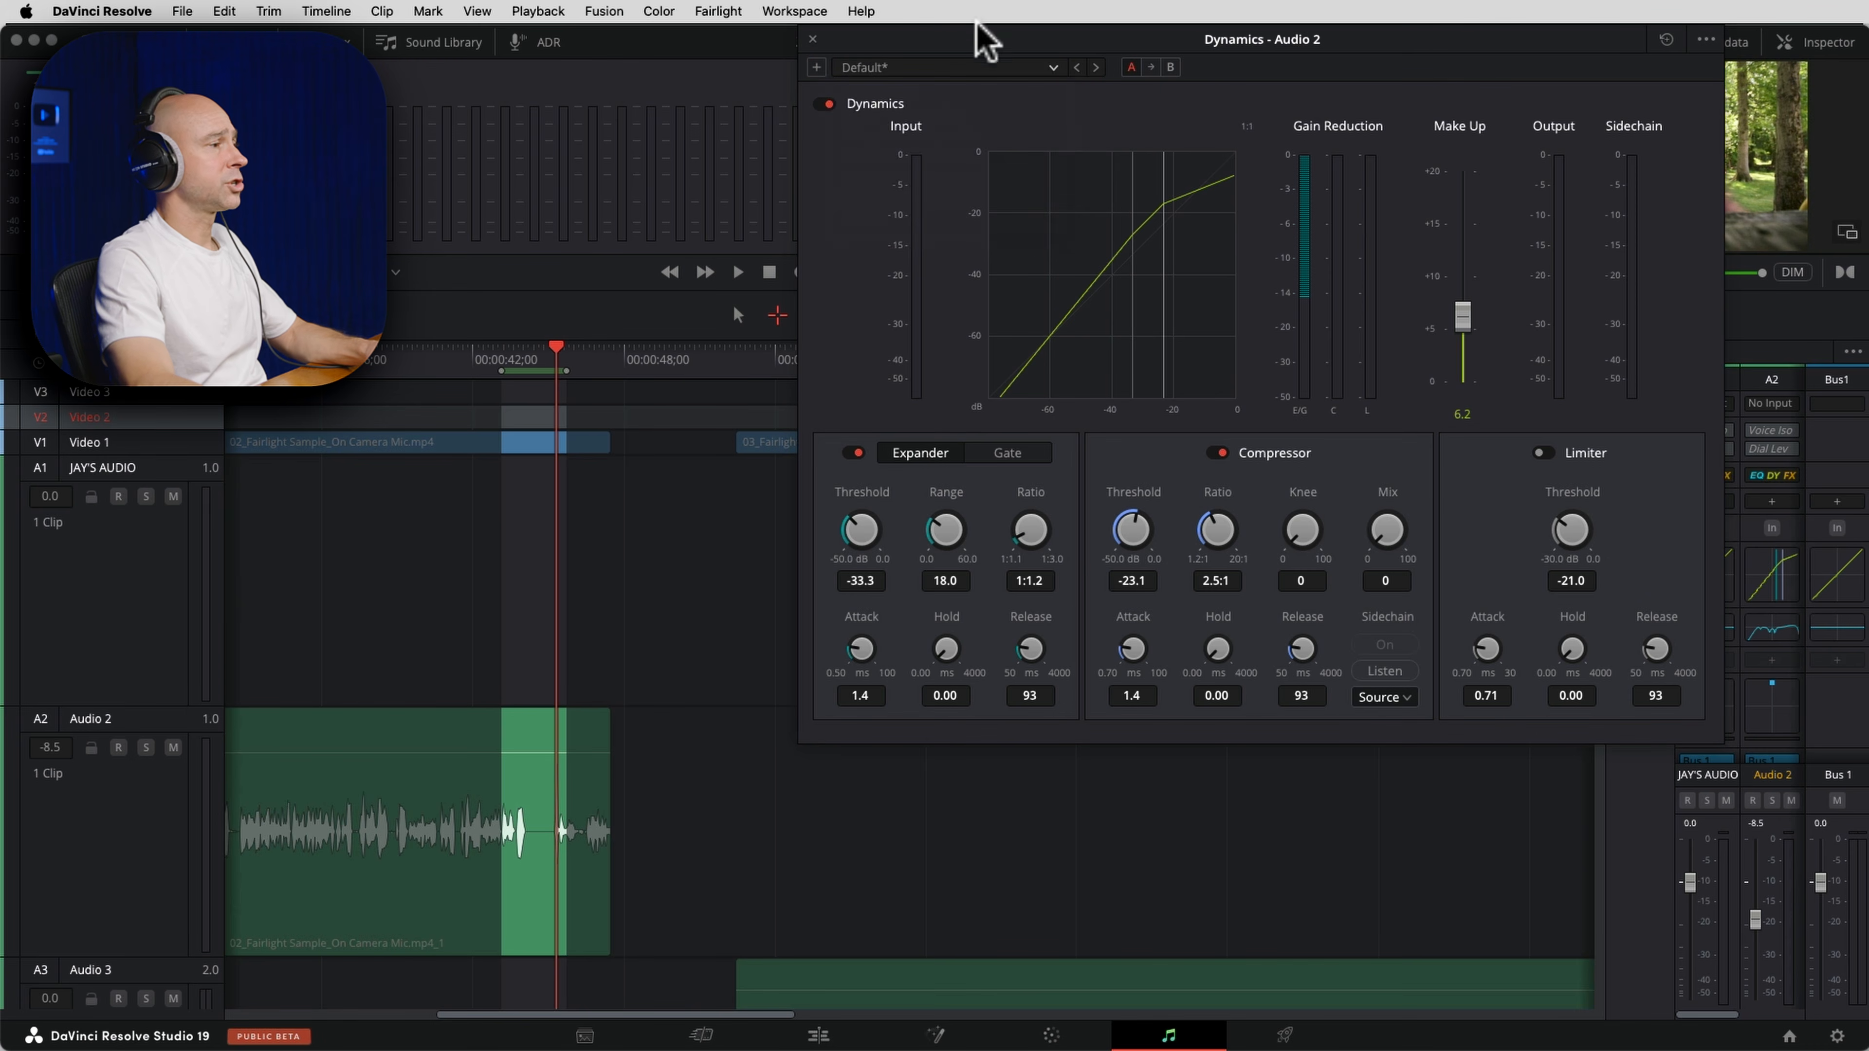
left_click(1414, 626)
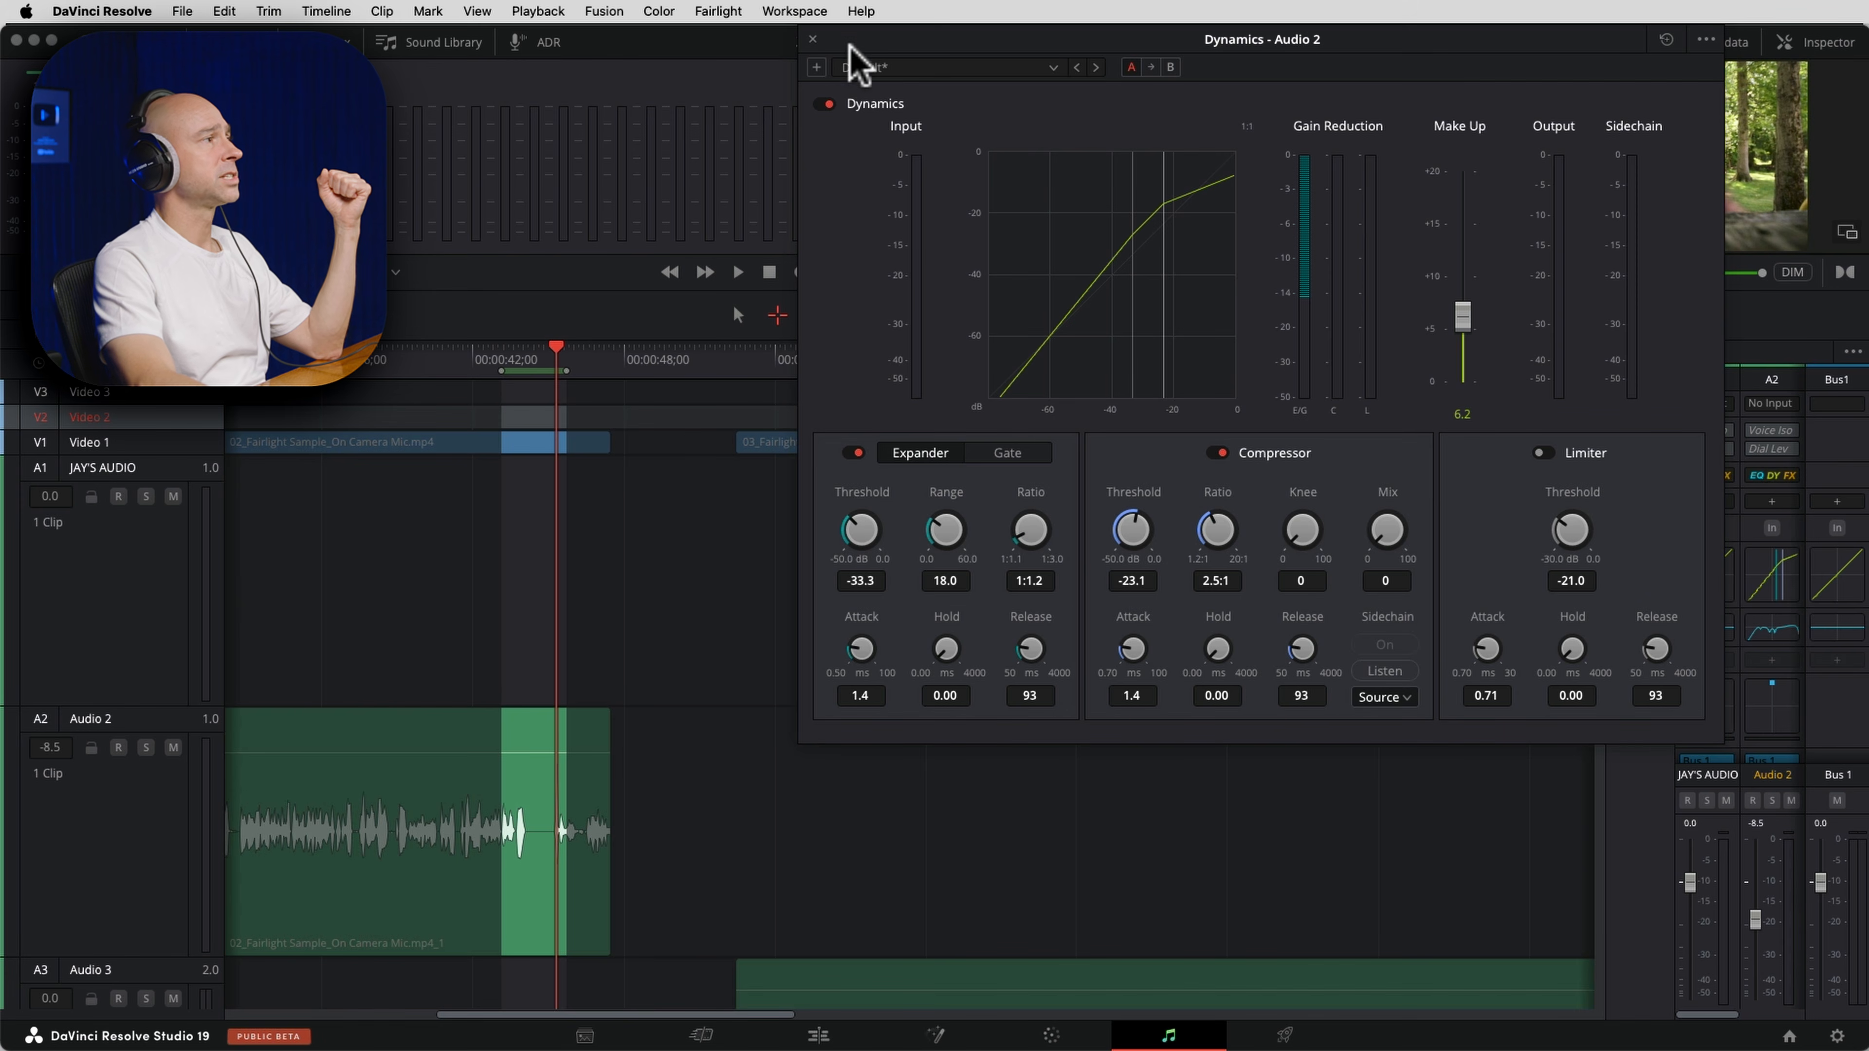
left_click(812, 40)
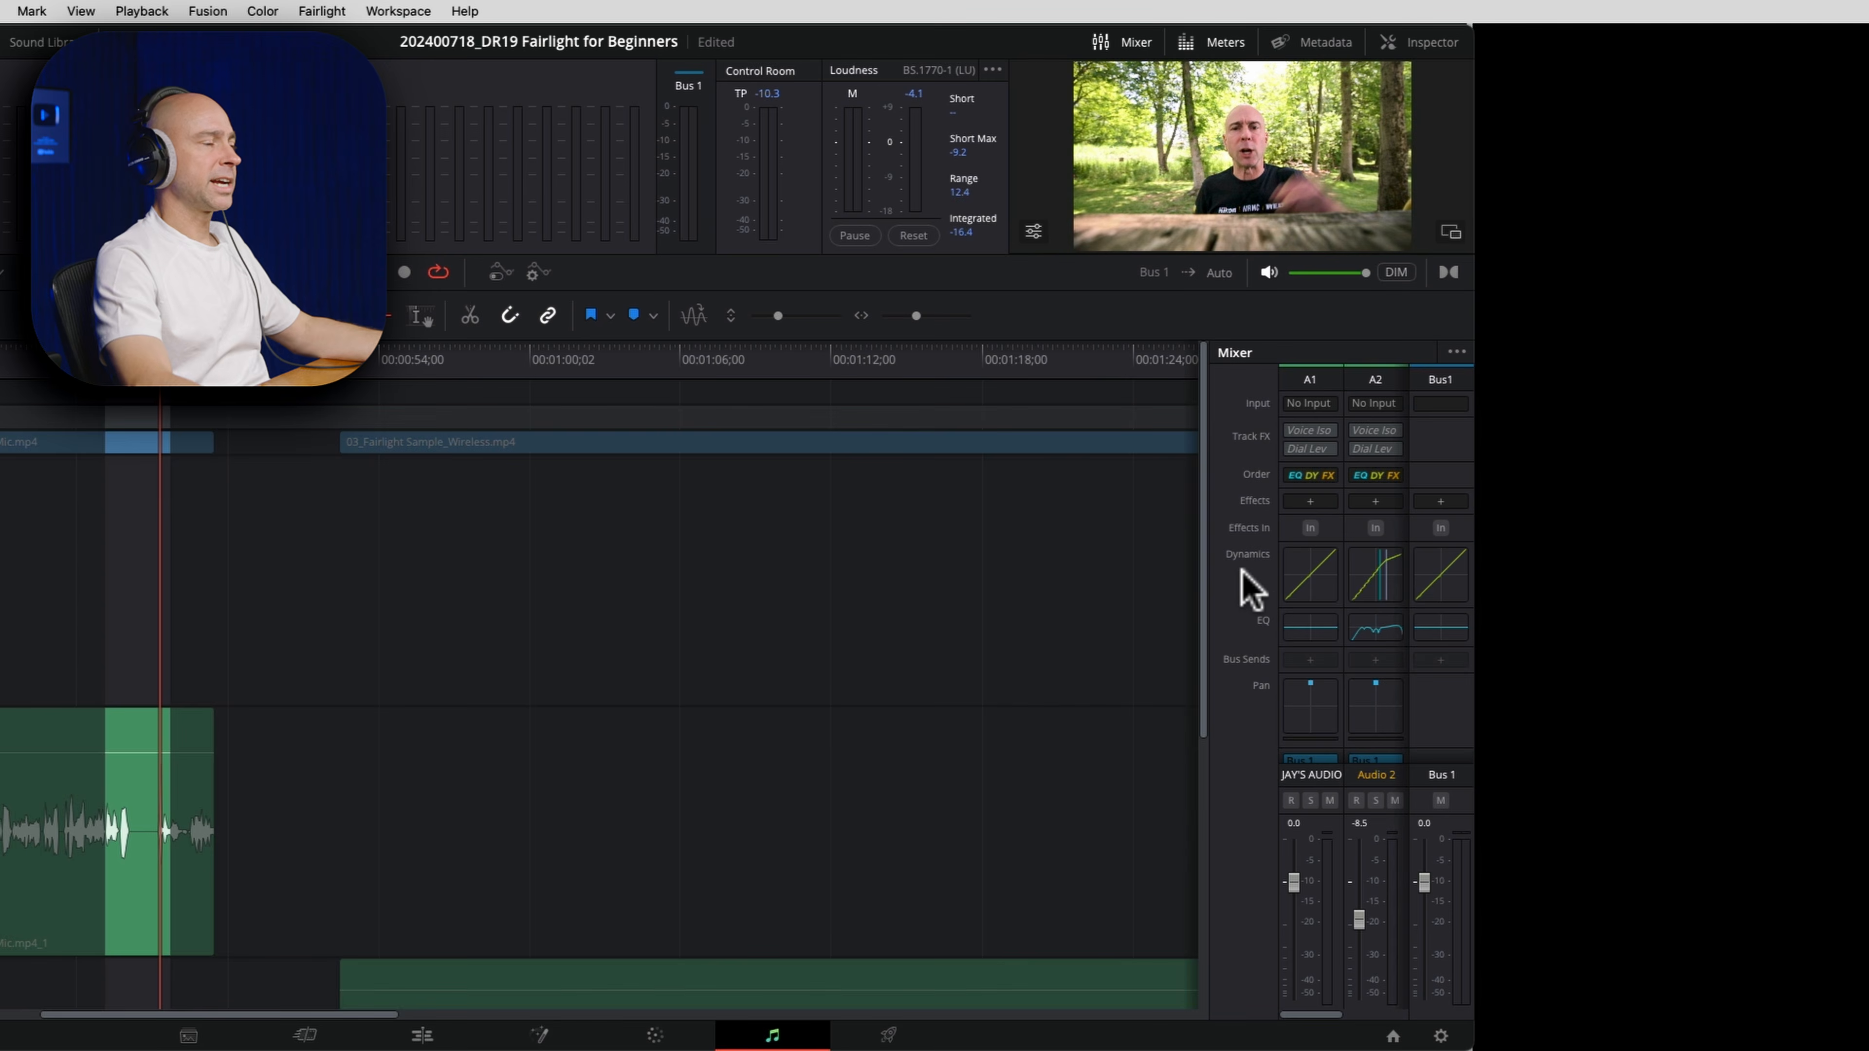
Add the Fairlight FX Multiband Compressor to the effects of track Audio 2.
left_click(1374, 502)
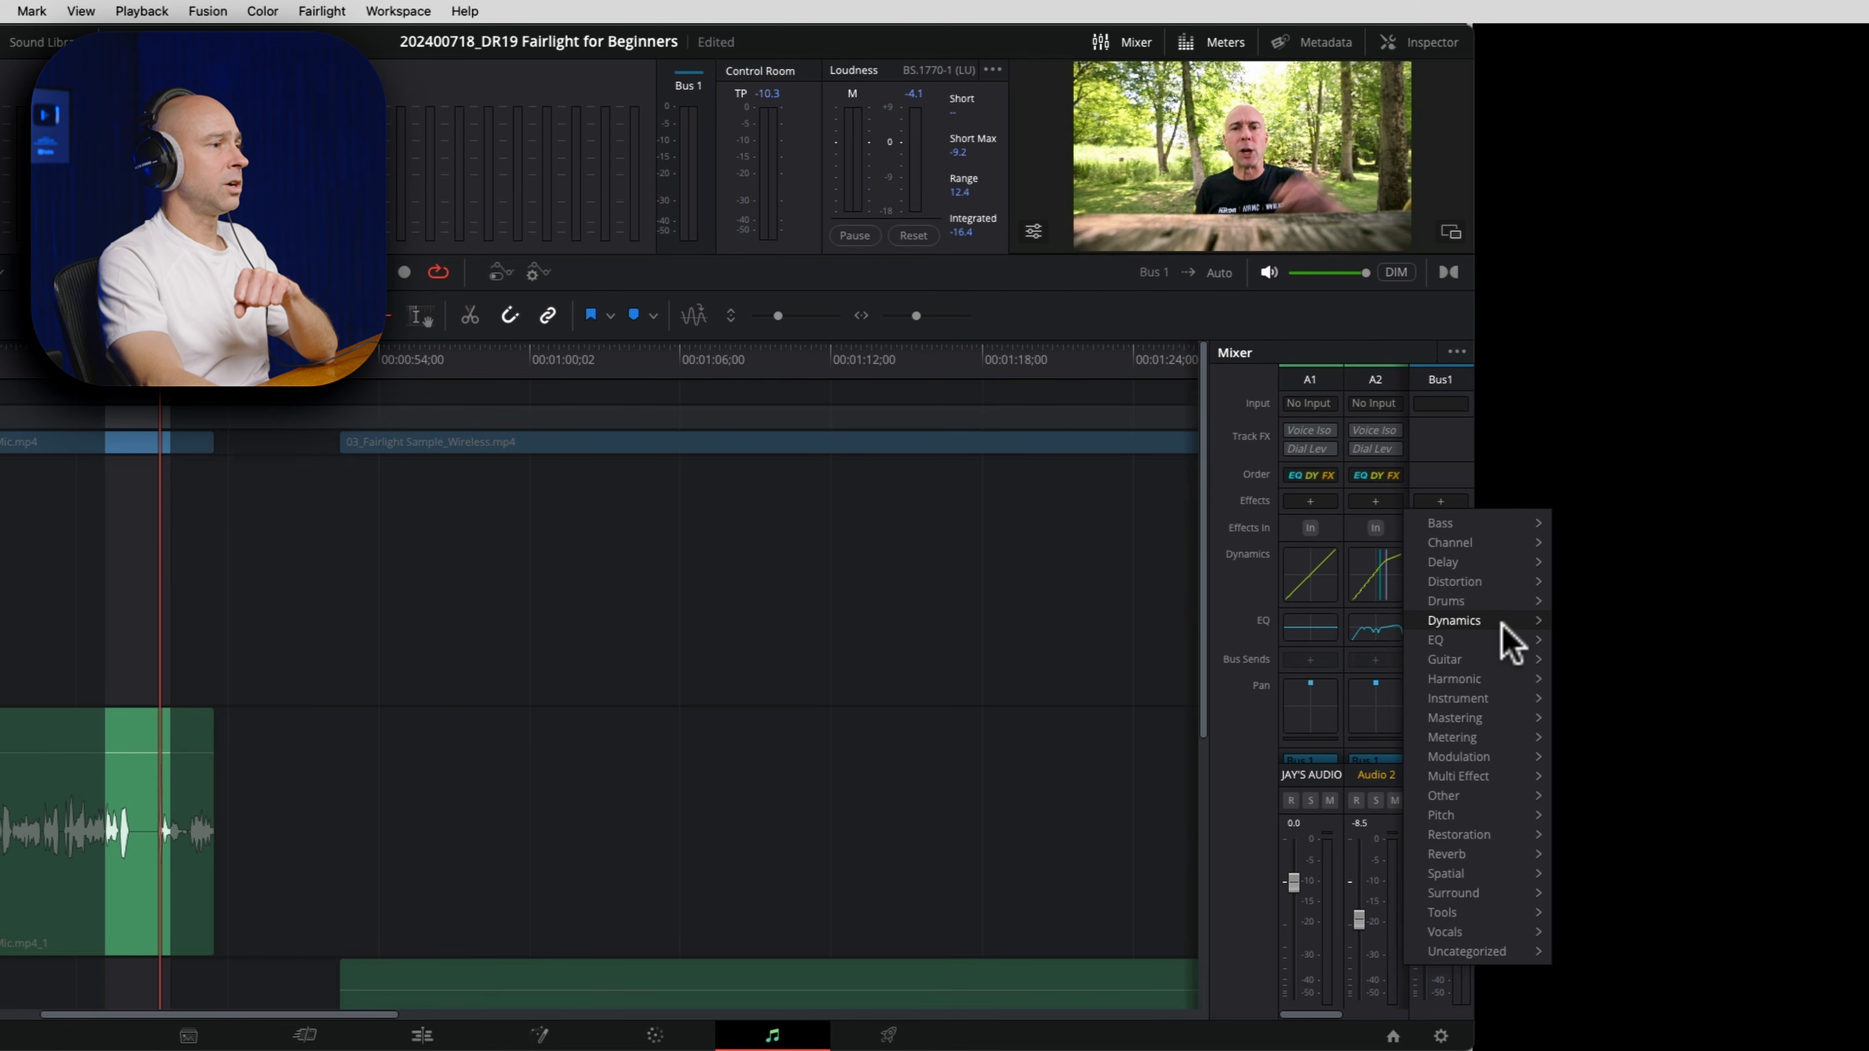
mouse_move(1501, 624)
mouse_move(1600, 624)
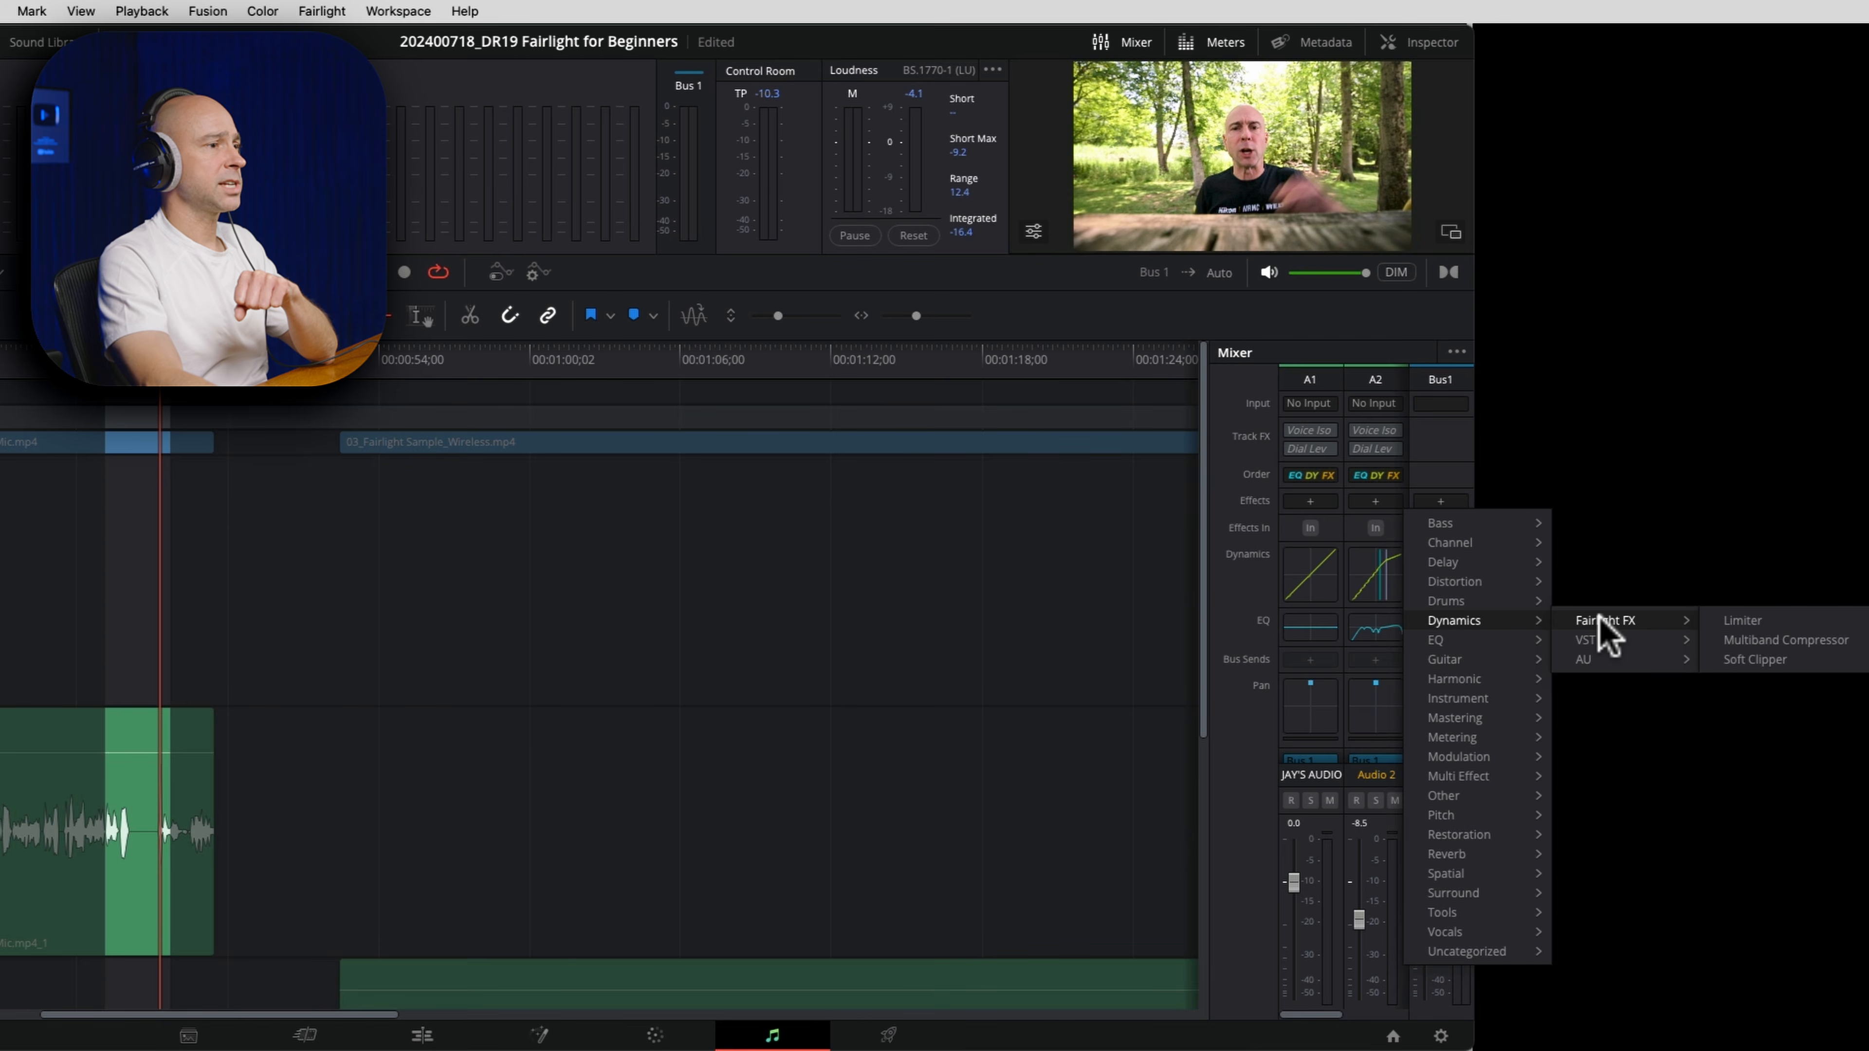
left_click(1823, 639)
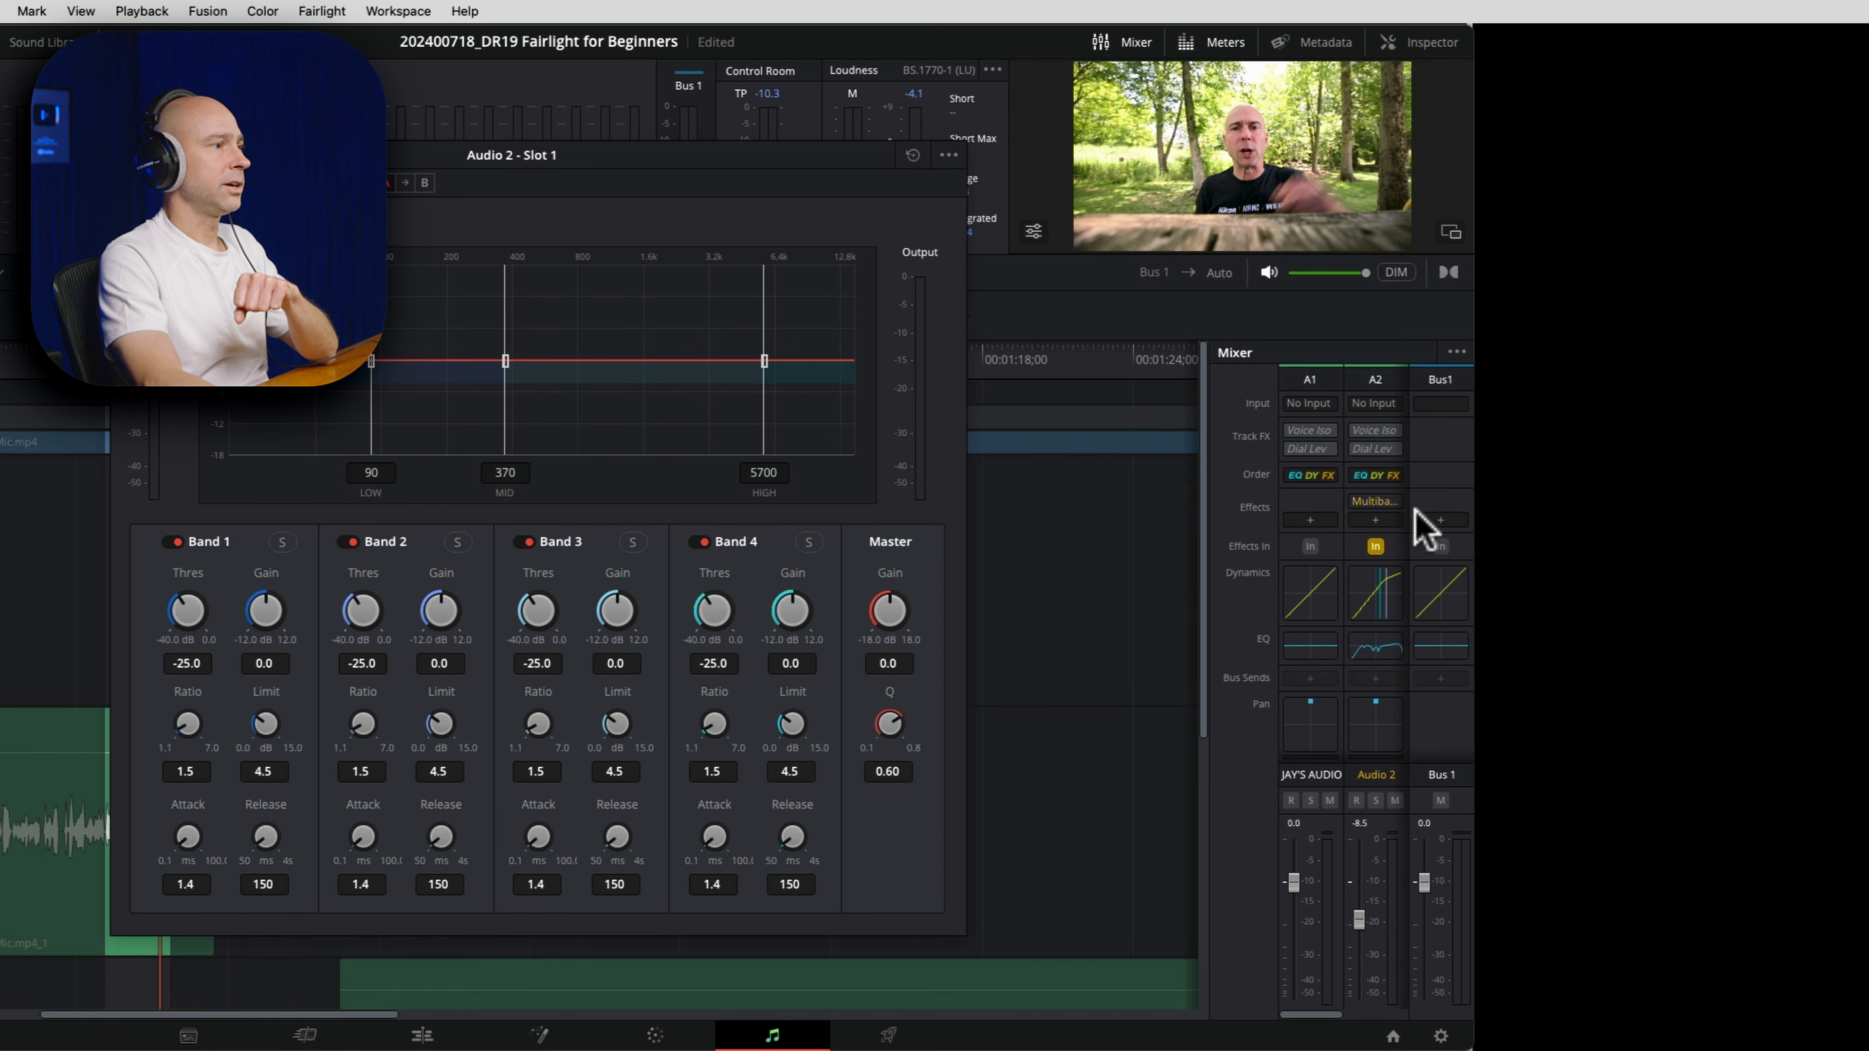
Add the Fairlight FX De-Esser as a second effect on Audio 2, check its preset list and close its window.
left_click(1375, 520)
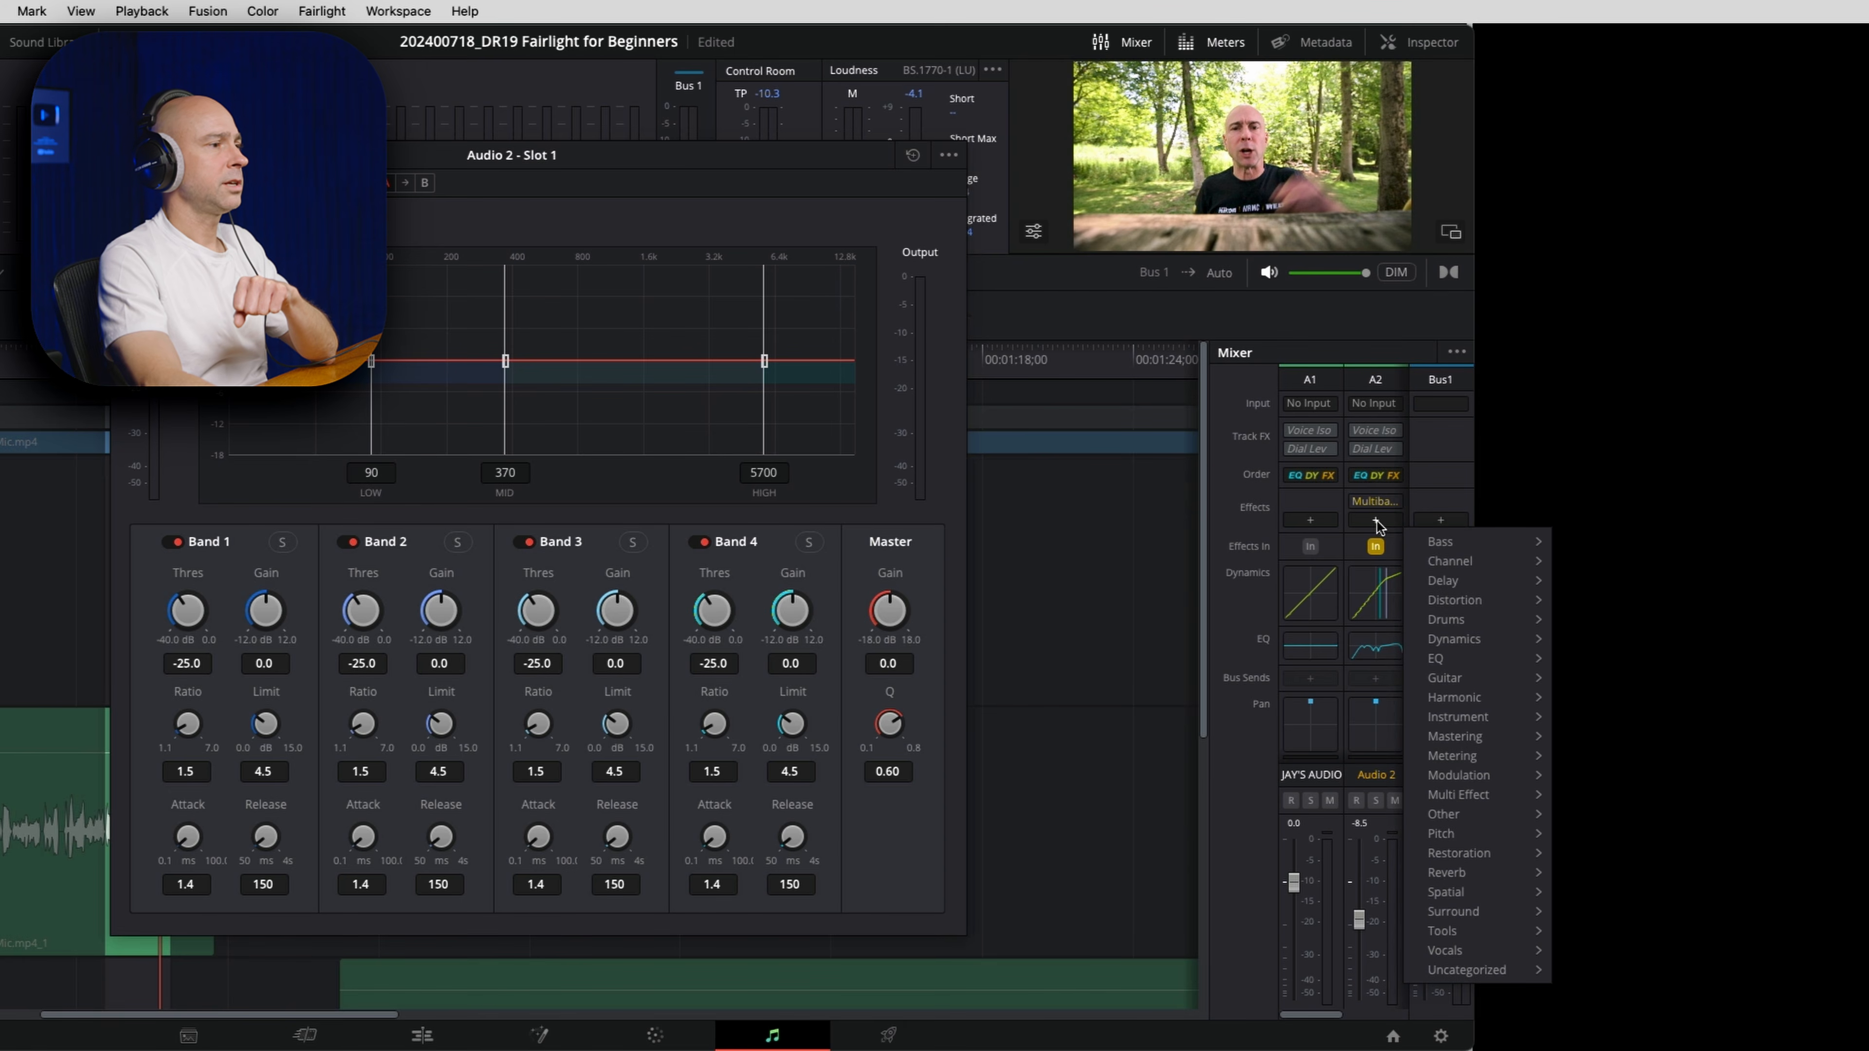
mouse_move(1472, 852)
mouse_move(1608, 854)
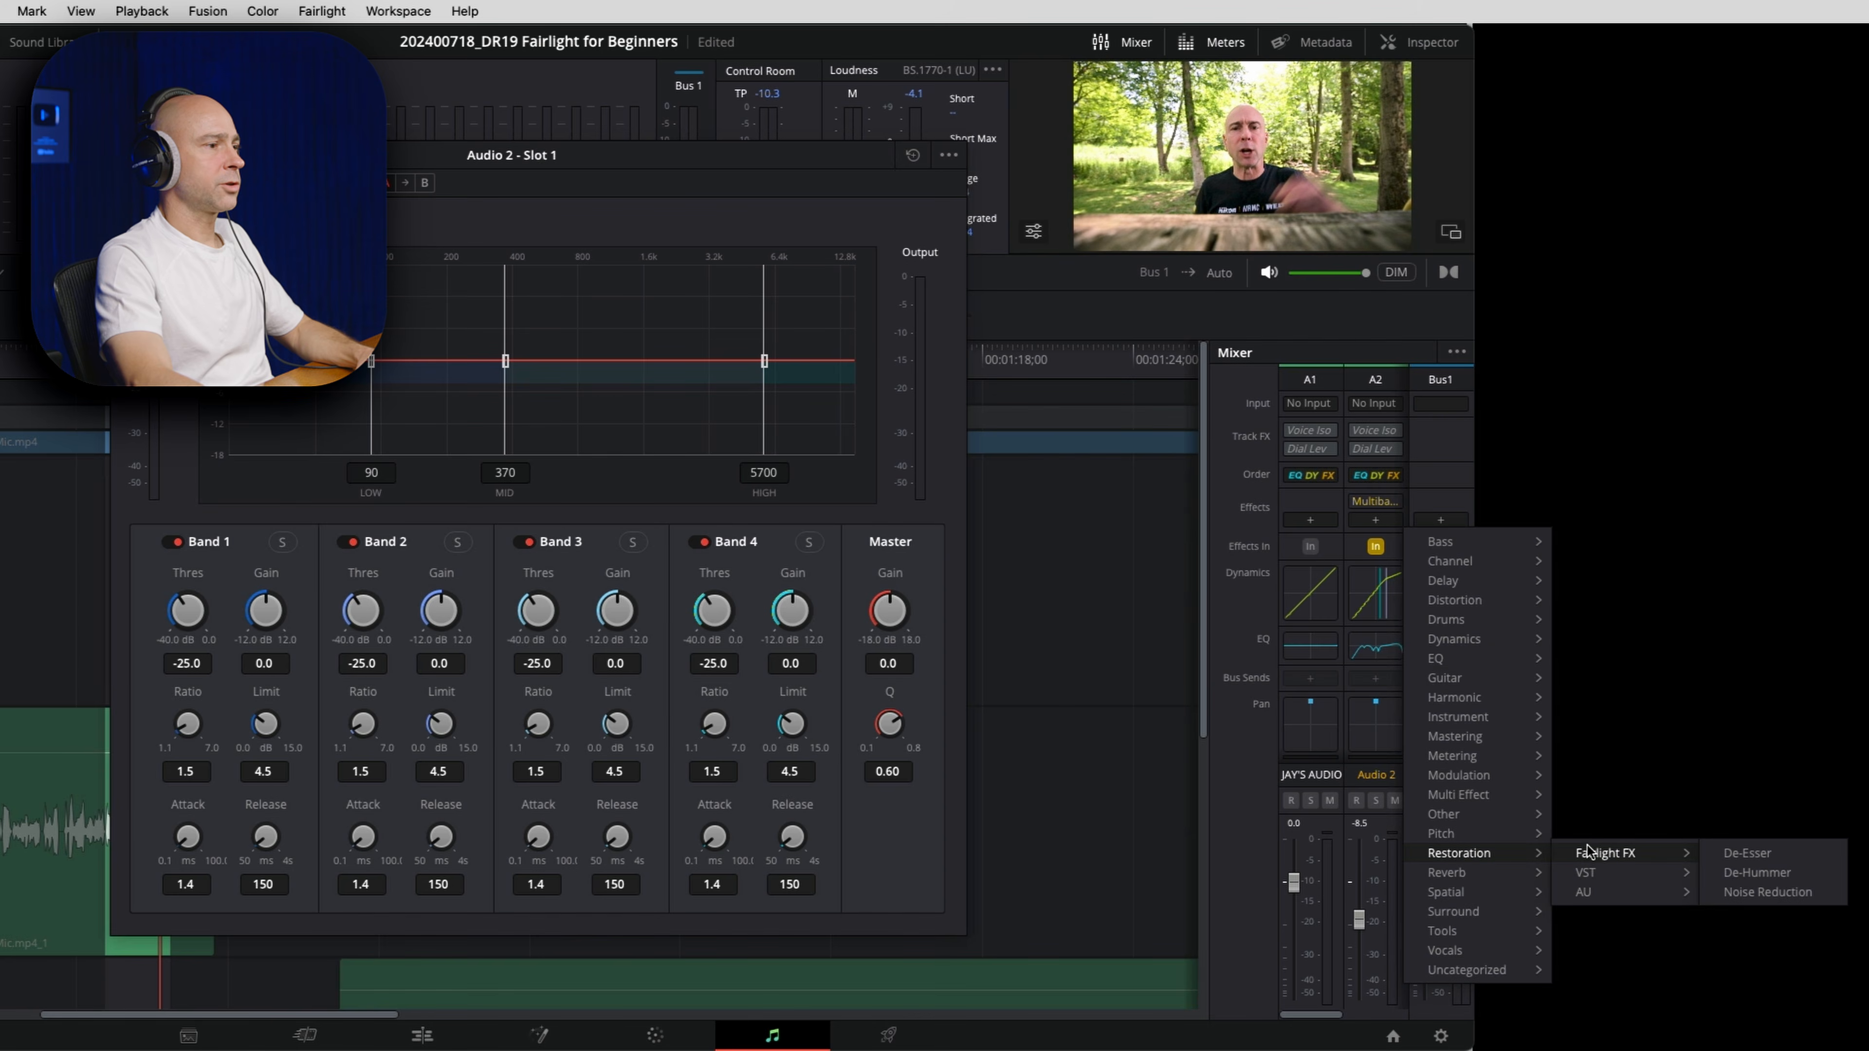
left_click(1781, 856)
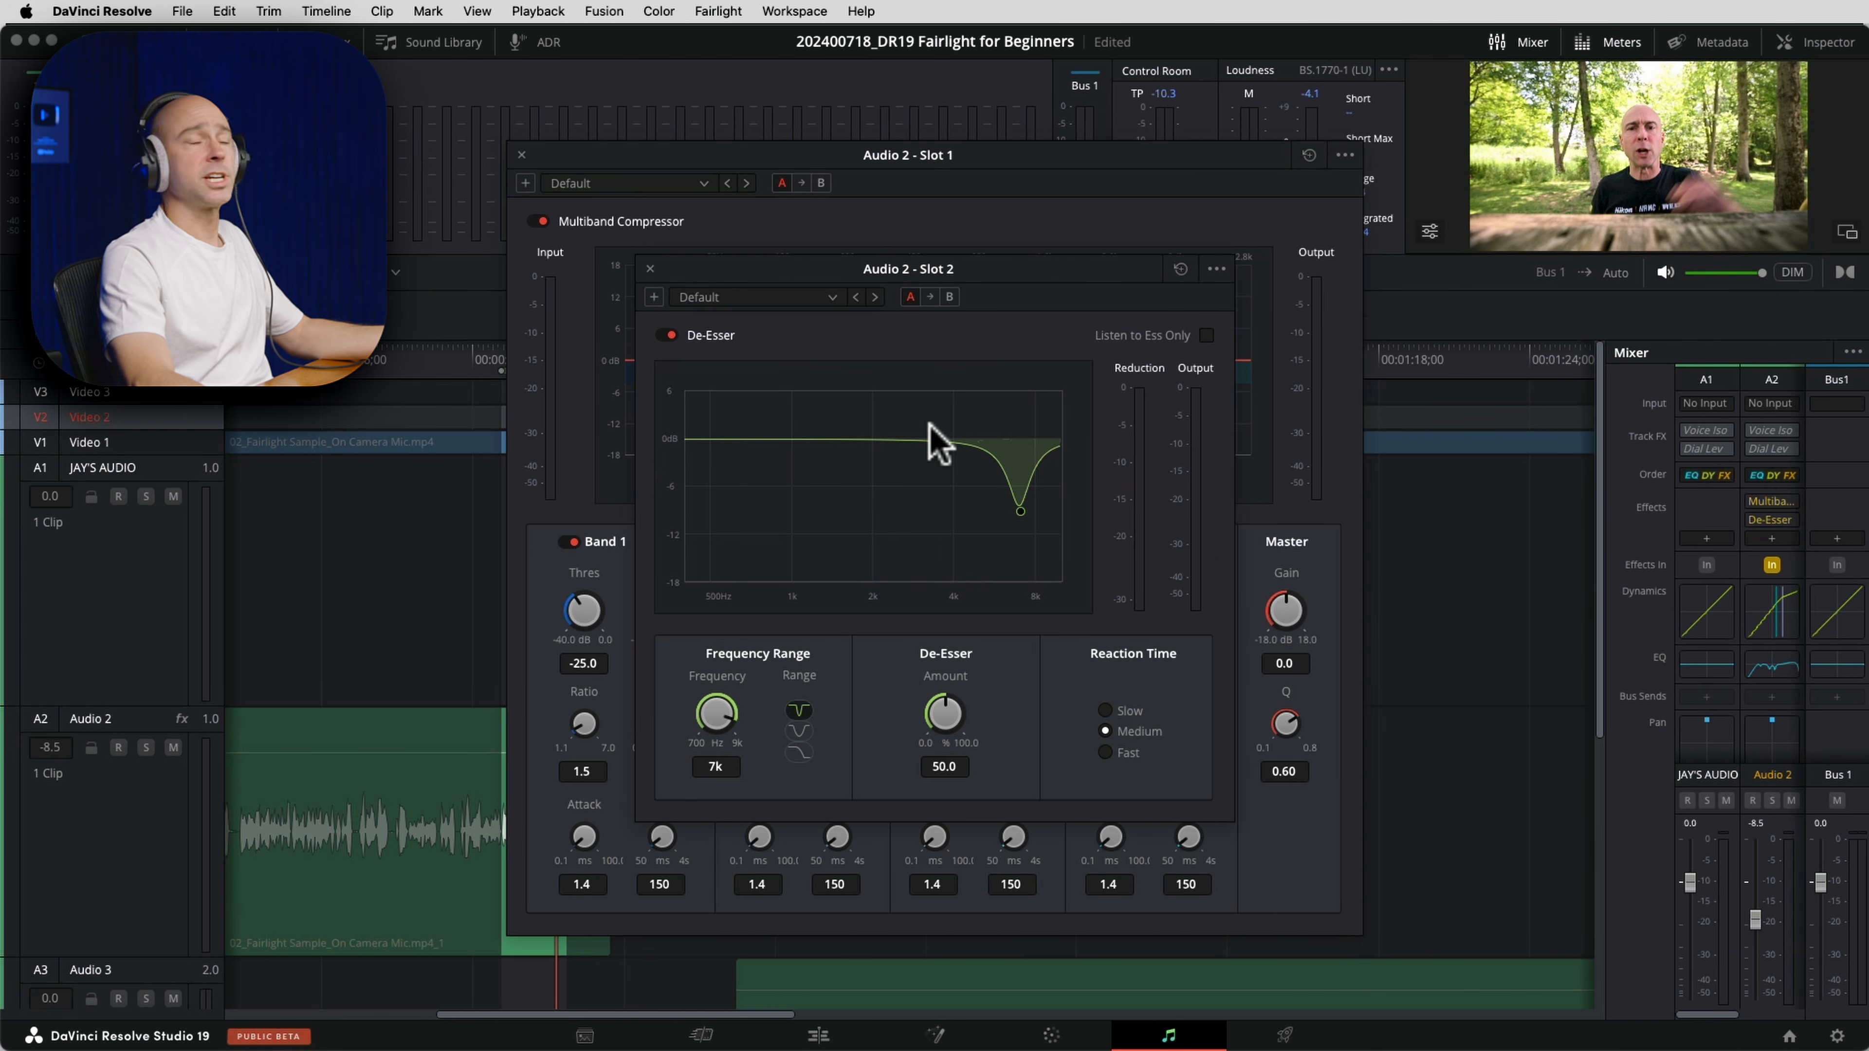
left_click(831, 296)
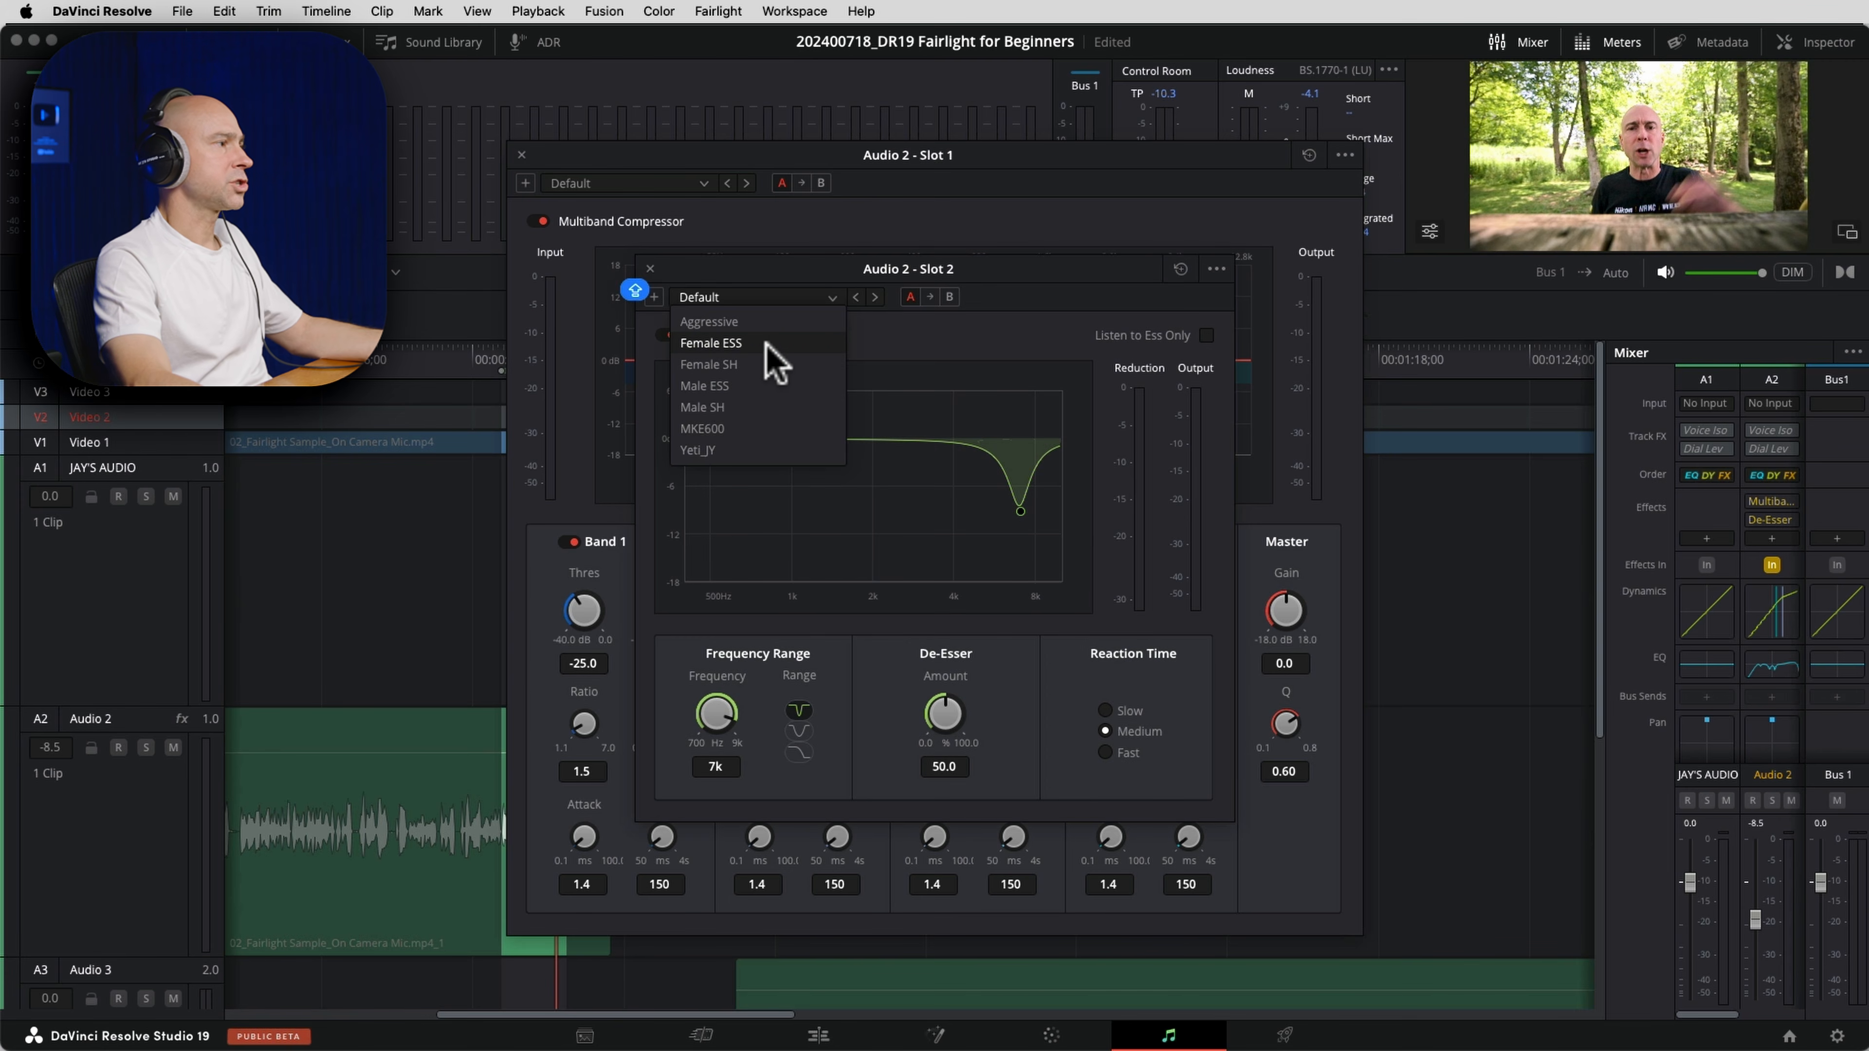
left_click(863, 266)
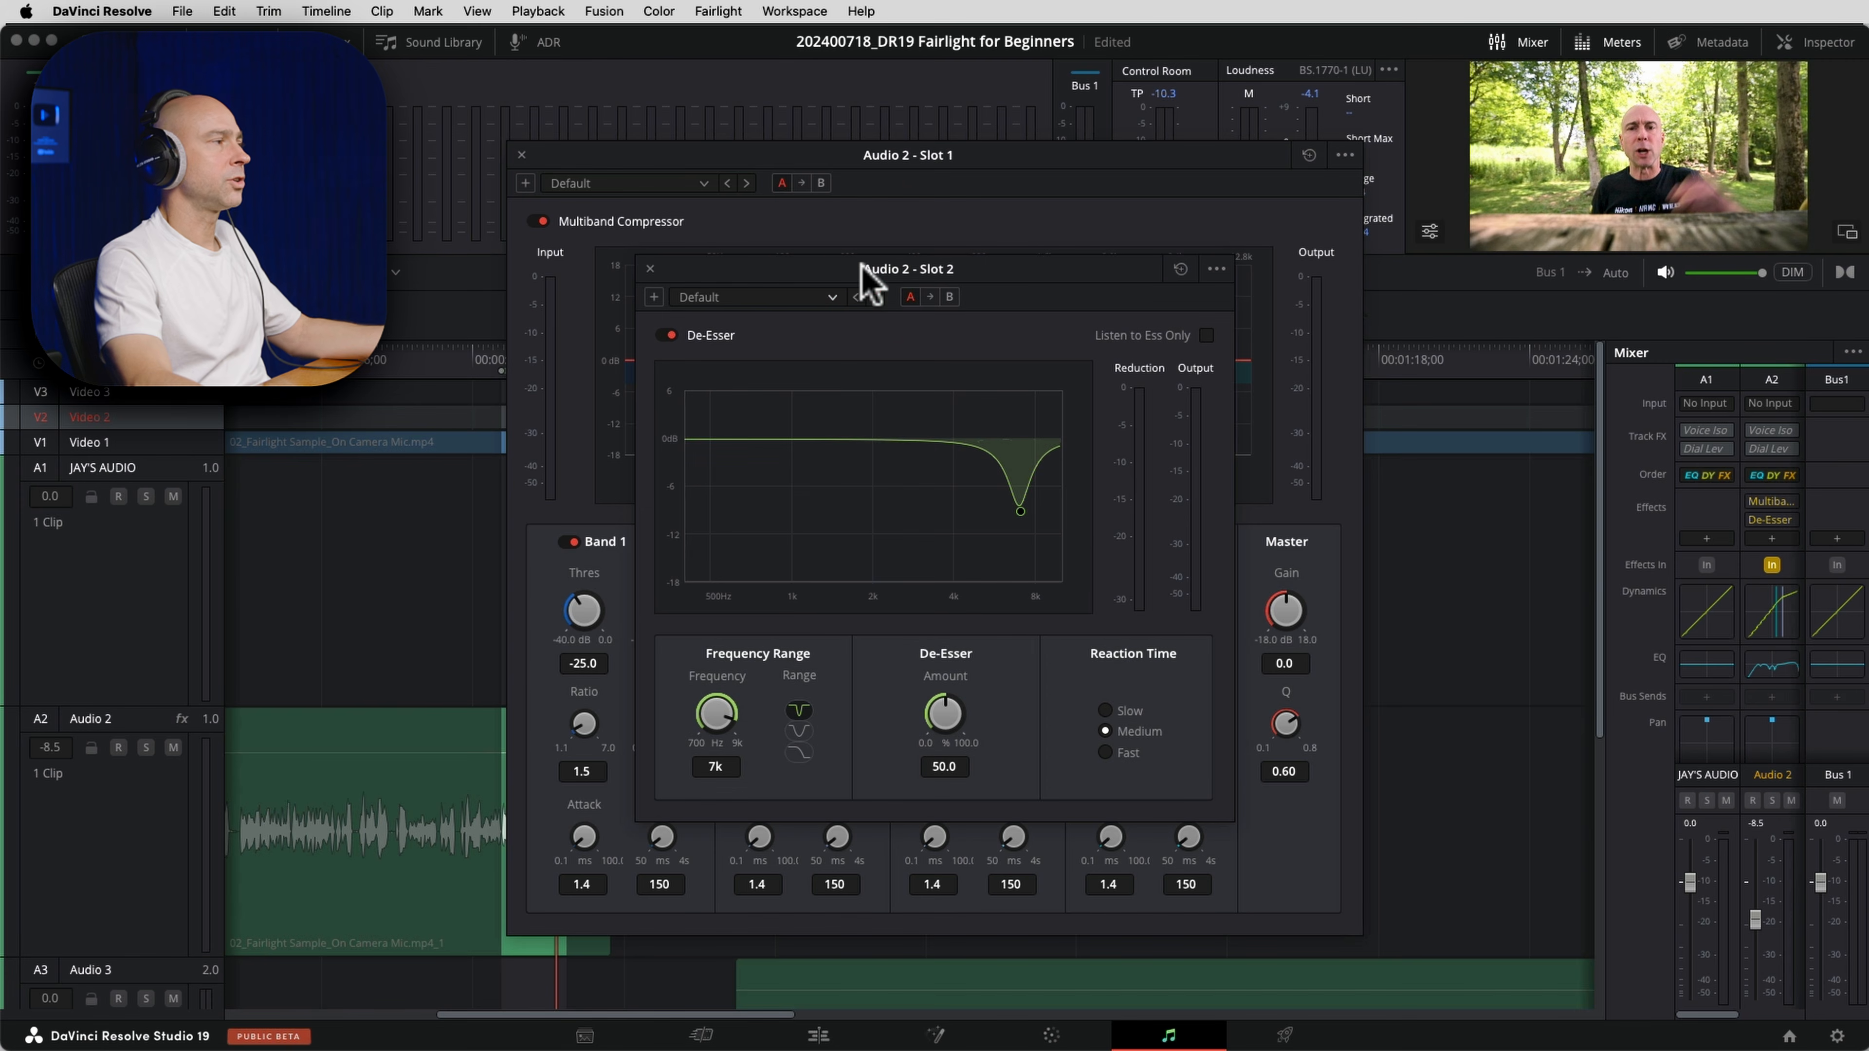
left_click(650, 268)
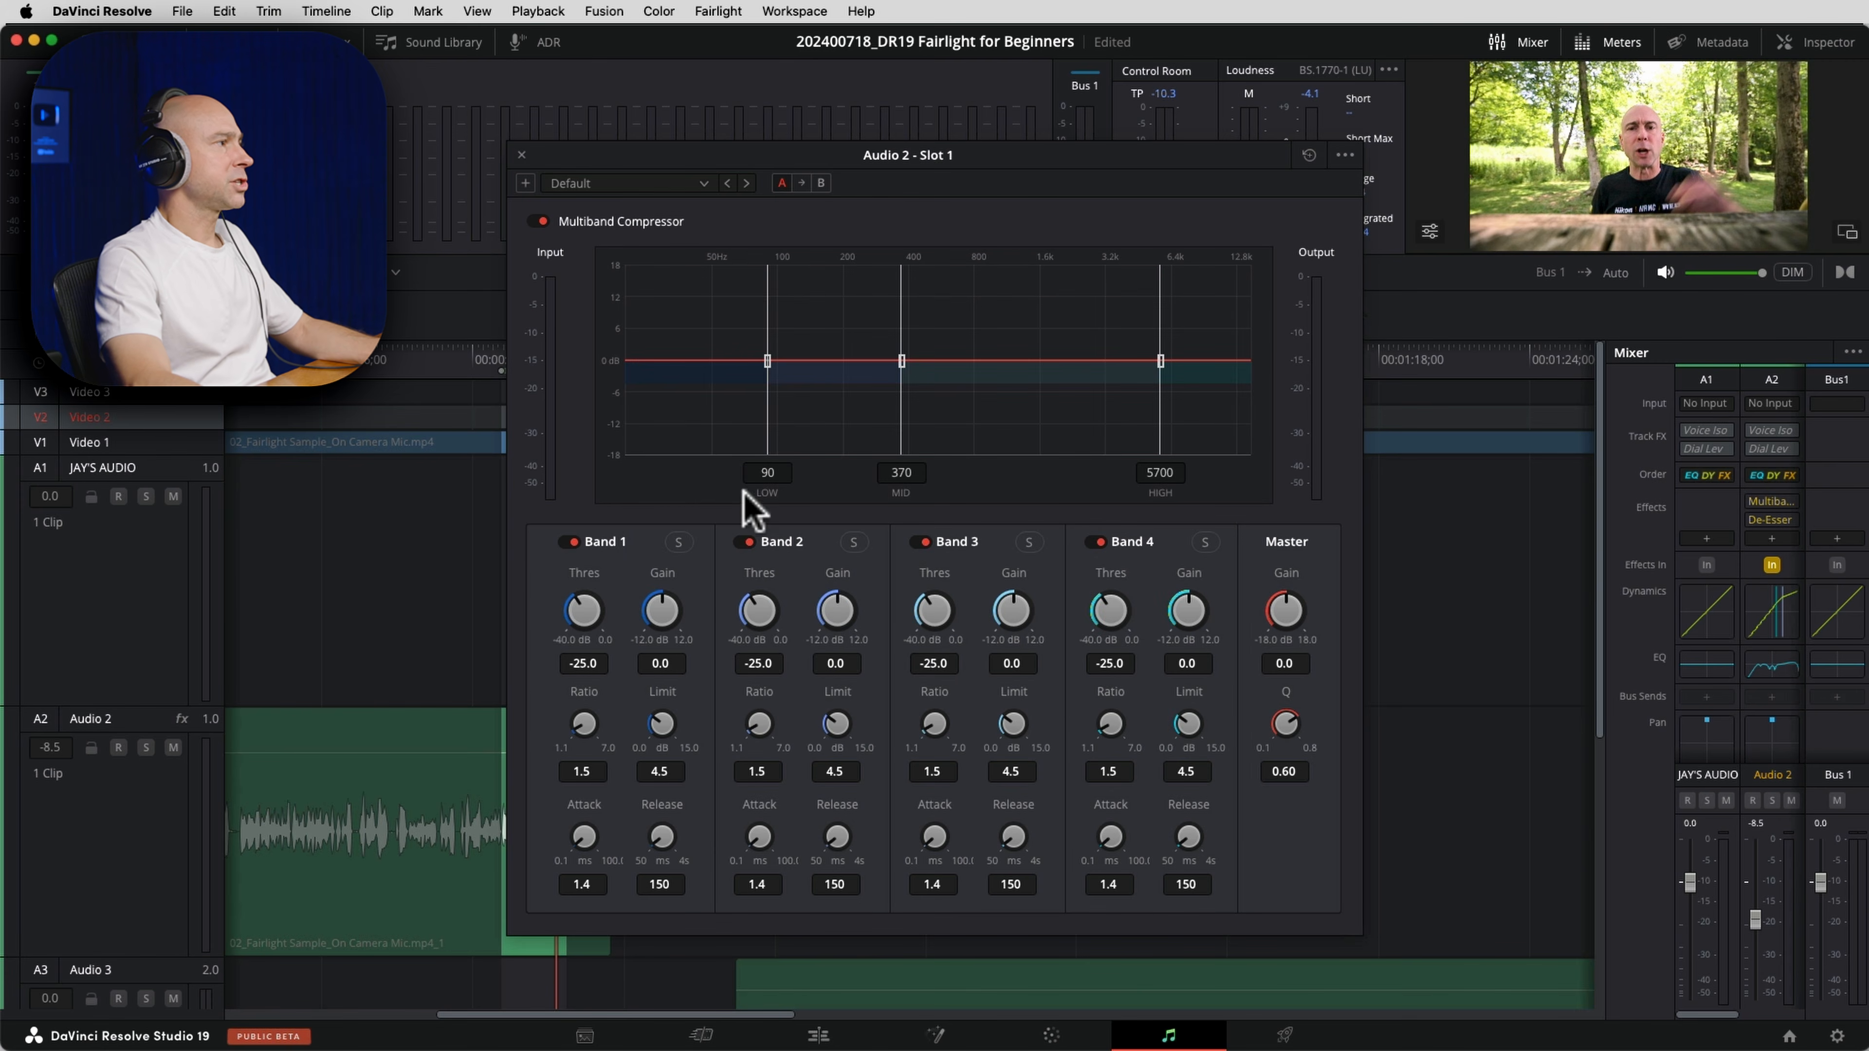
Select a range of clip 02 from about 00:00:28 to 00:00:33 and play it with the Multiband Compressor switched off.
left_click_drag(936, 155, 1358, 39)
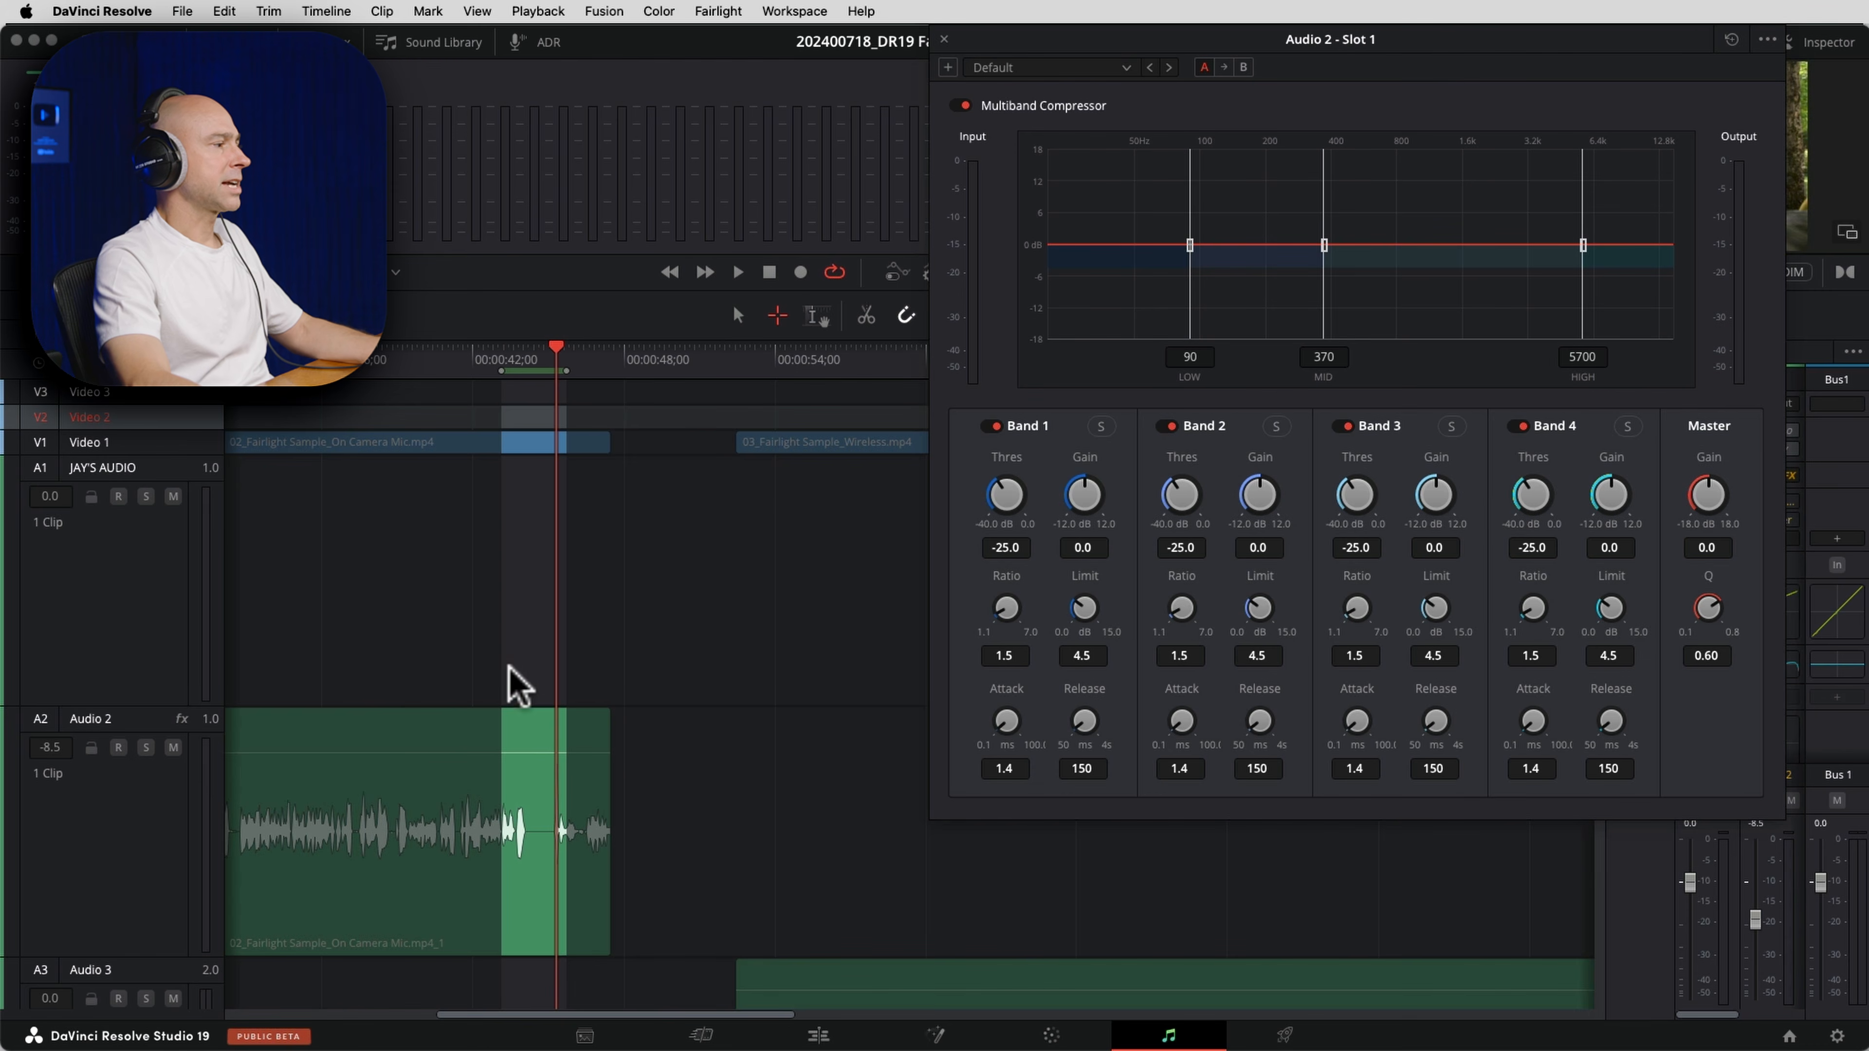
left_click_drag(538, 1013, 471, 1014)
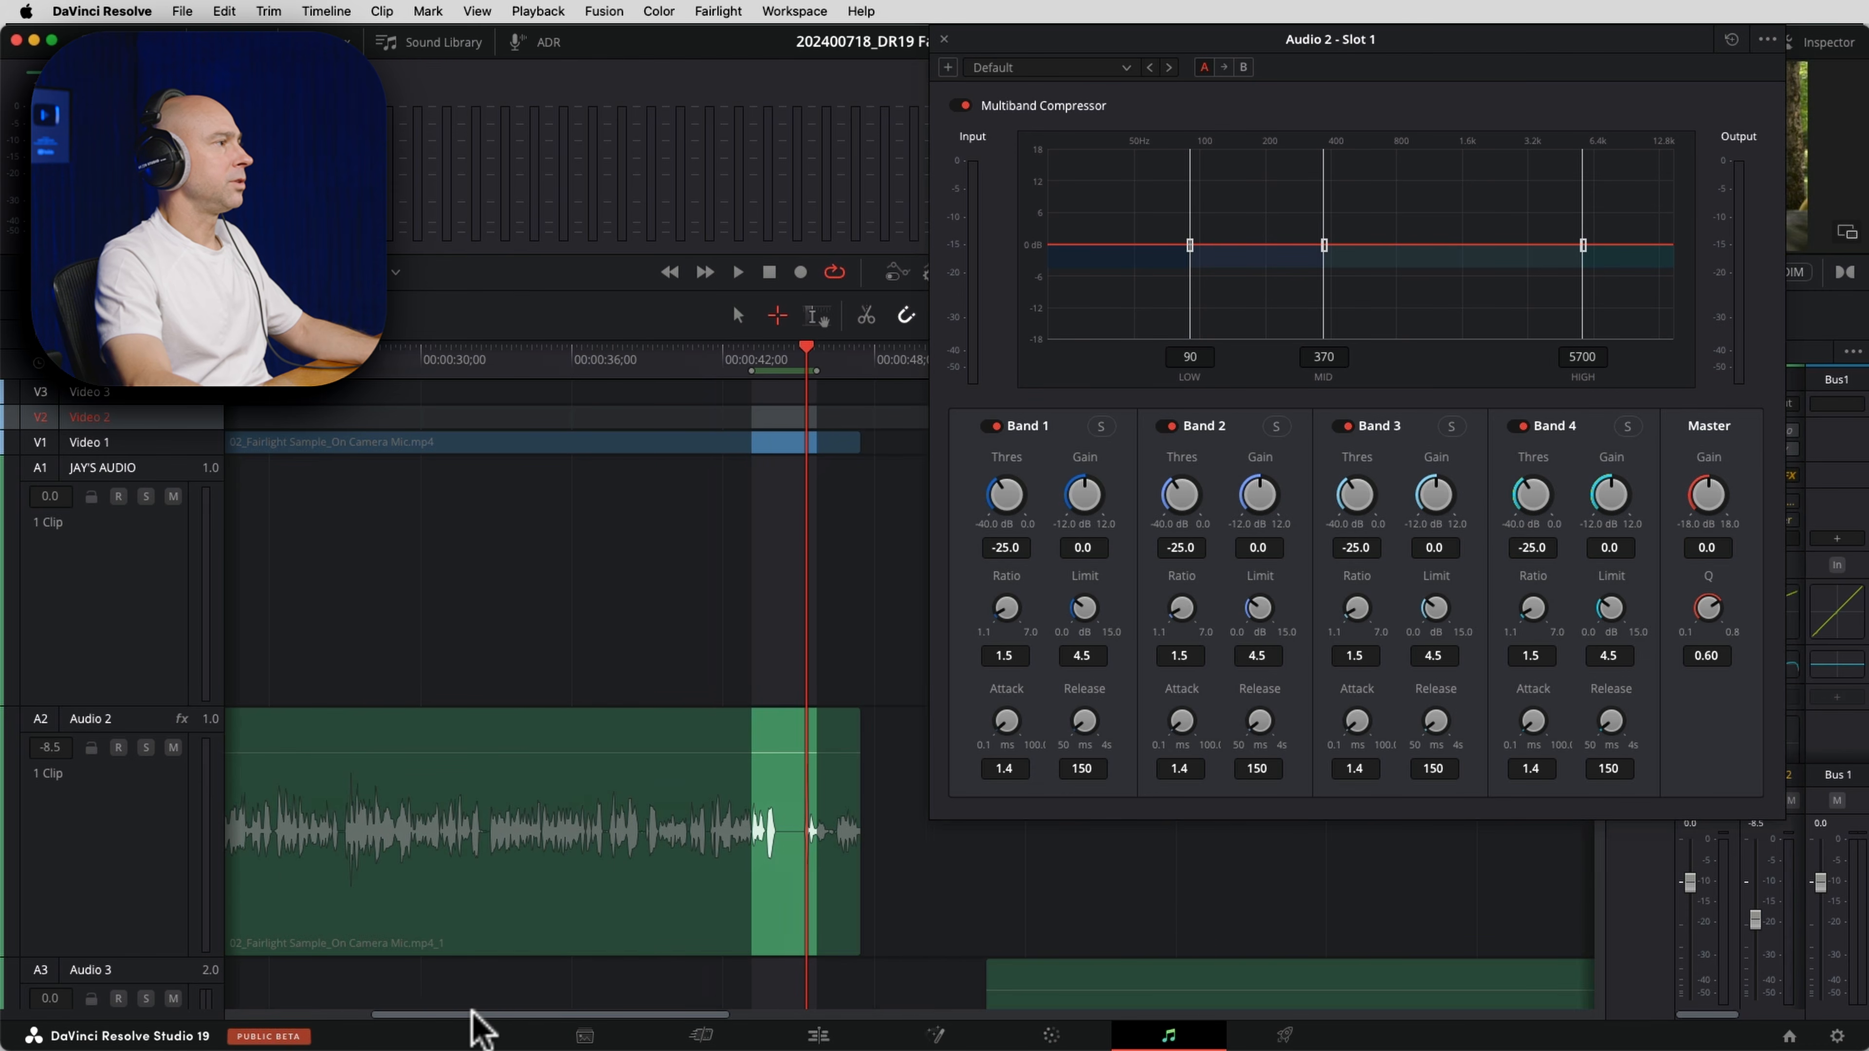
left_click(768, 314)
left_click(379, 358)
key("space")
left_click_drag(376, 490, 488, 525)
left_click(964, 105)
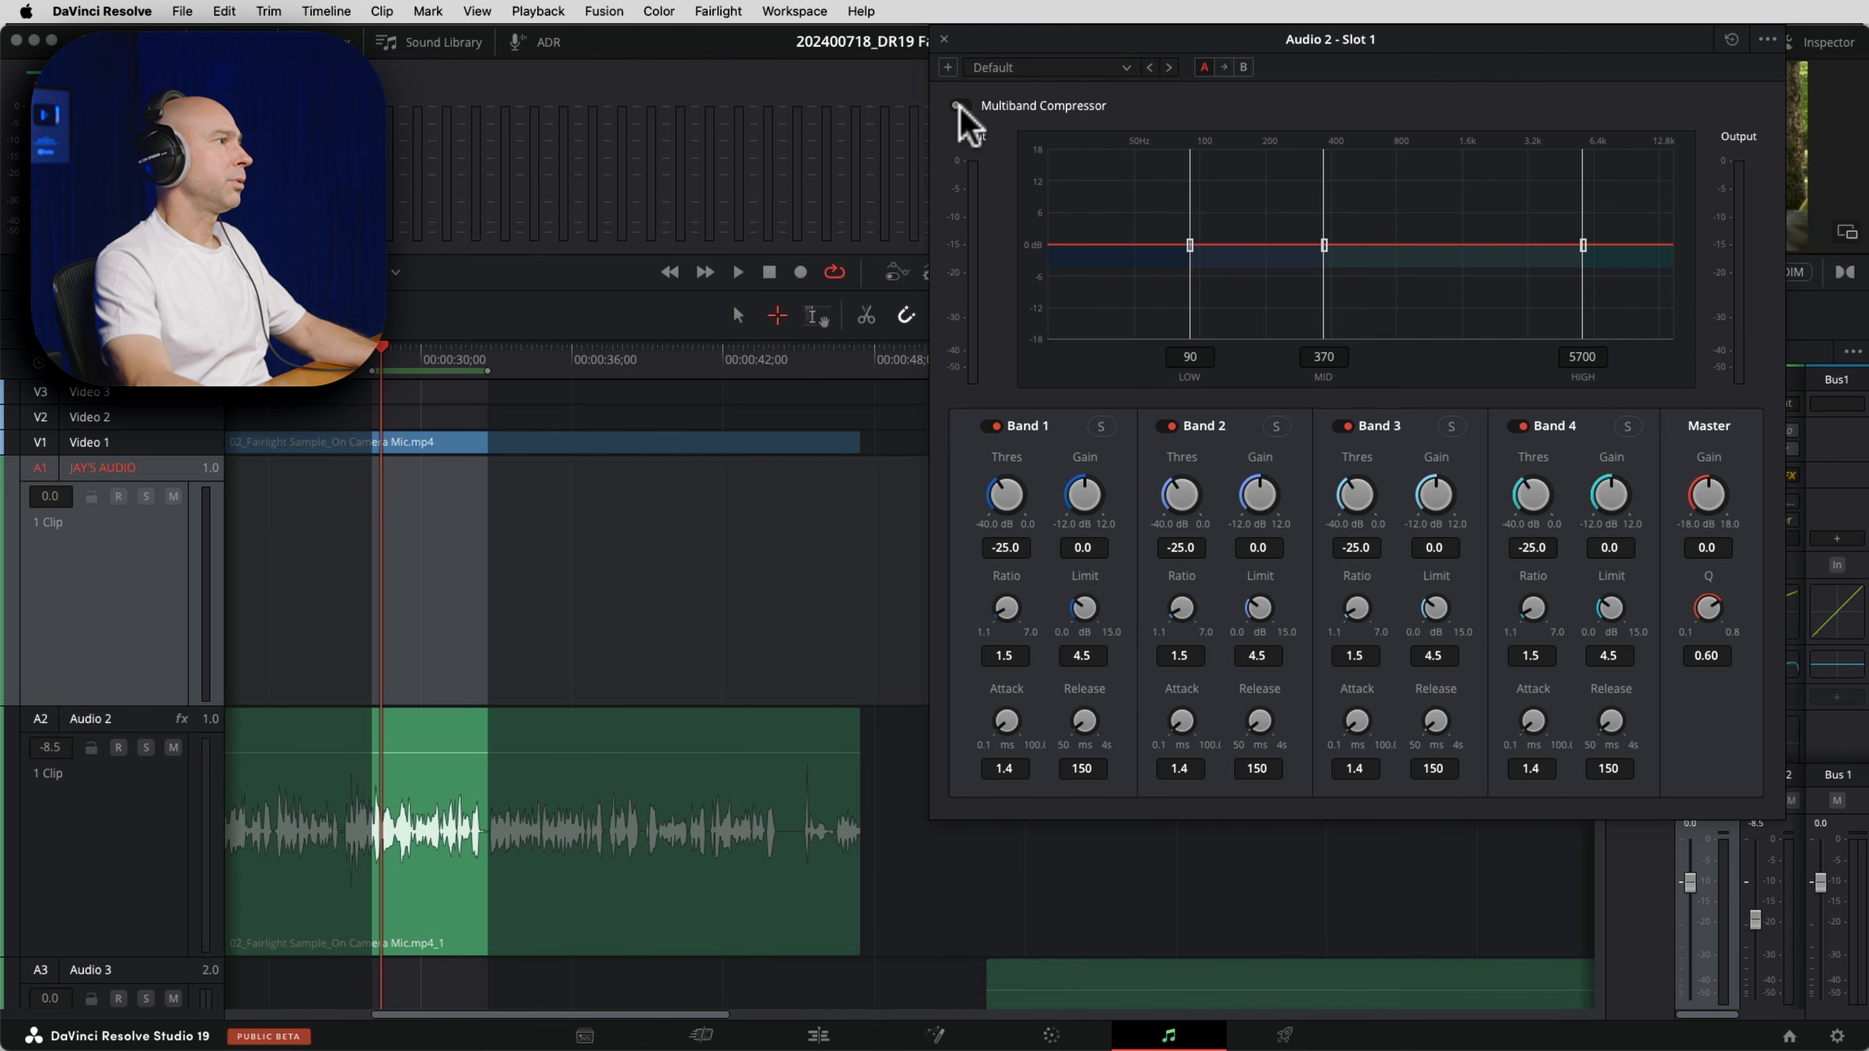
key("space")
Set the low and mid crossovers to 80 and 520 Hz and cut Band 2's gain to −12.0 dB.
left_click_drag(1324, 246, 1344, 249)
mouse_move(1264, 484)
left_mouse_down()
mouse_move(1323, 498)
mouse_move(1275, 507)
left_mouse_up()
left_click_drag(1189, 246, 1178, 247)
left_click_drag(1340, 247, 1350, 242)
left_click_drag(1252, 513, 758, 478)
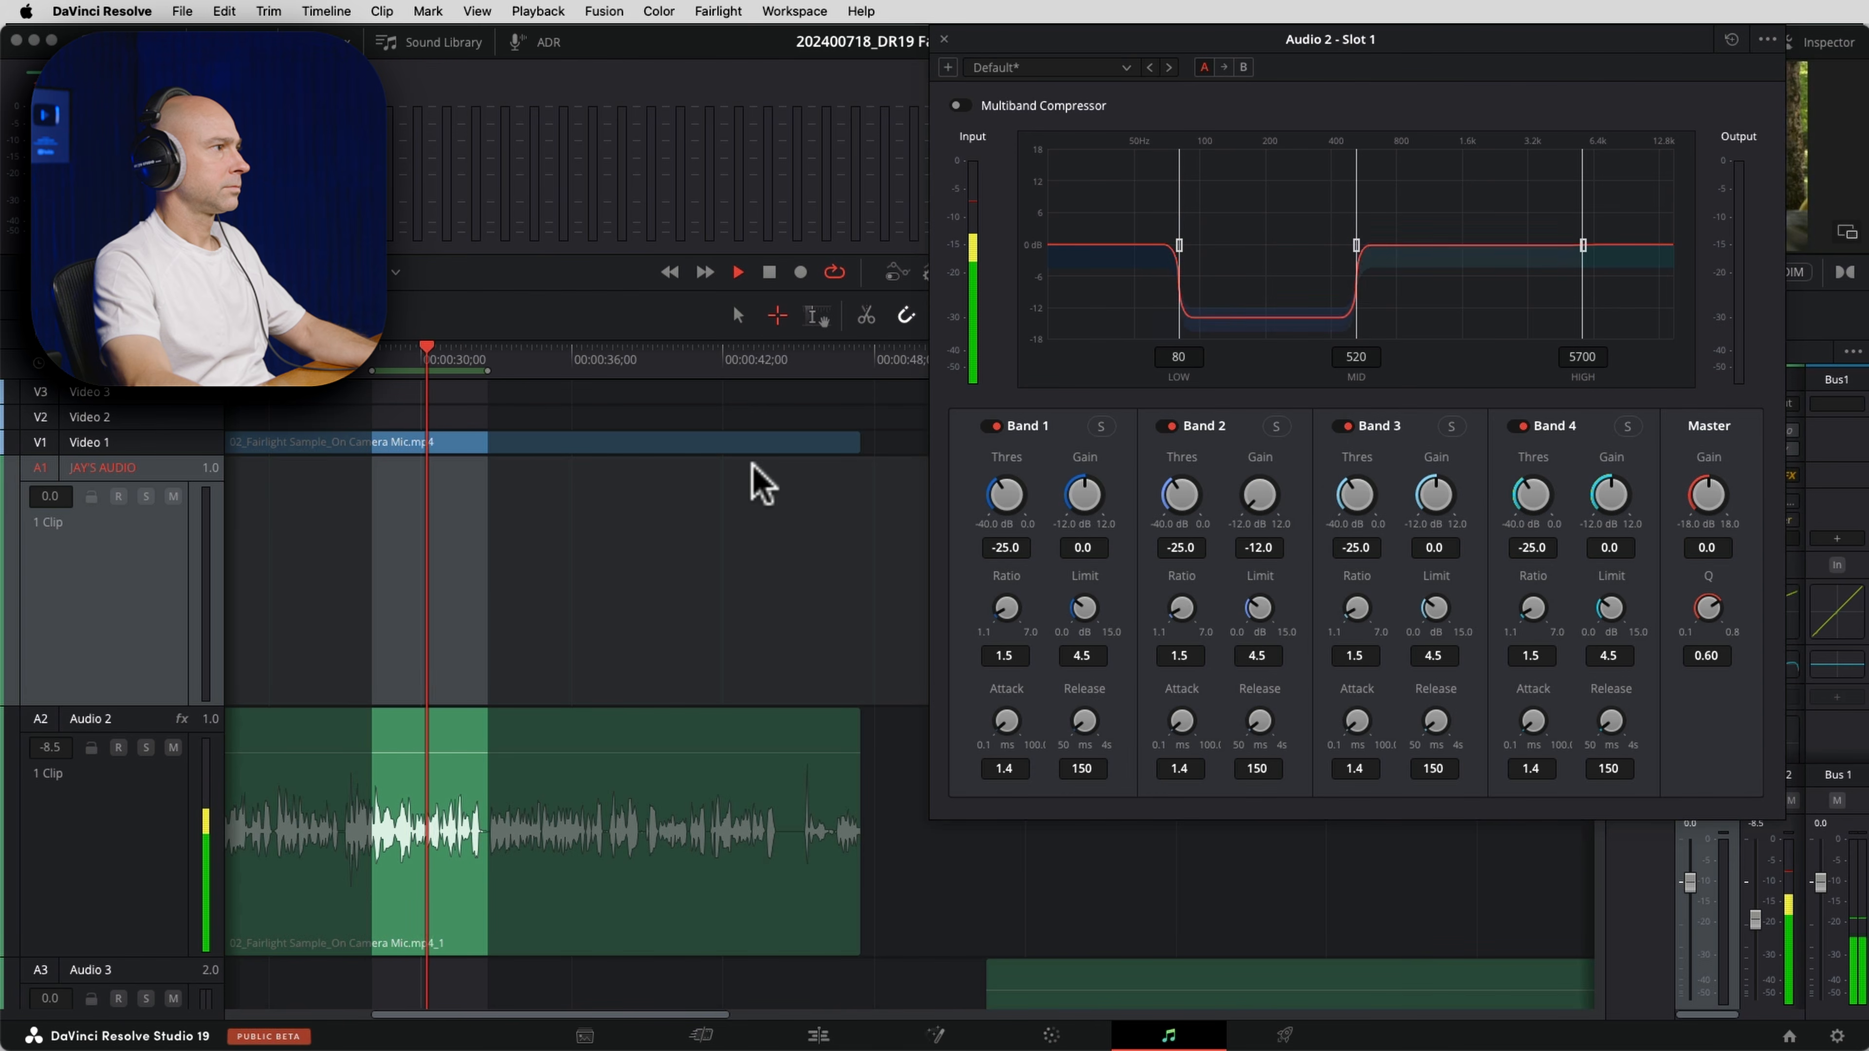
Turn on the Multiband Compressor, set the gain of Band 2 to 5.0 and Band 4 to 1.9 dB, with crossovers at 103, 398 and 3706 Hz.
left_click(958, 105)
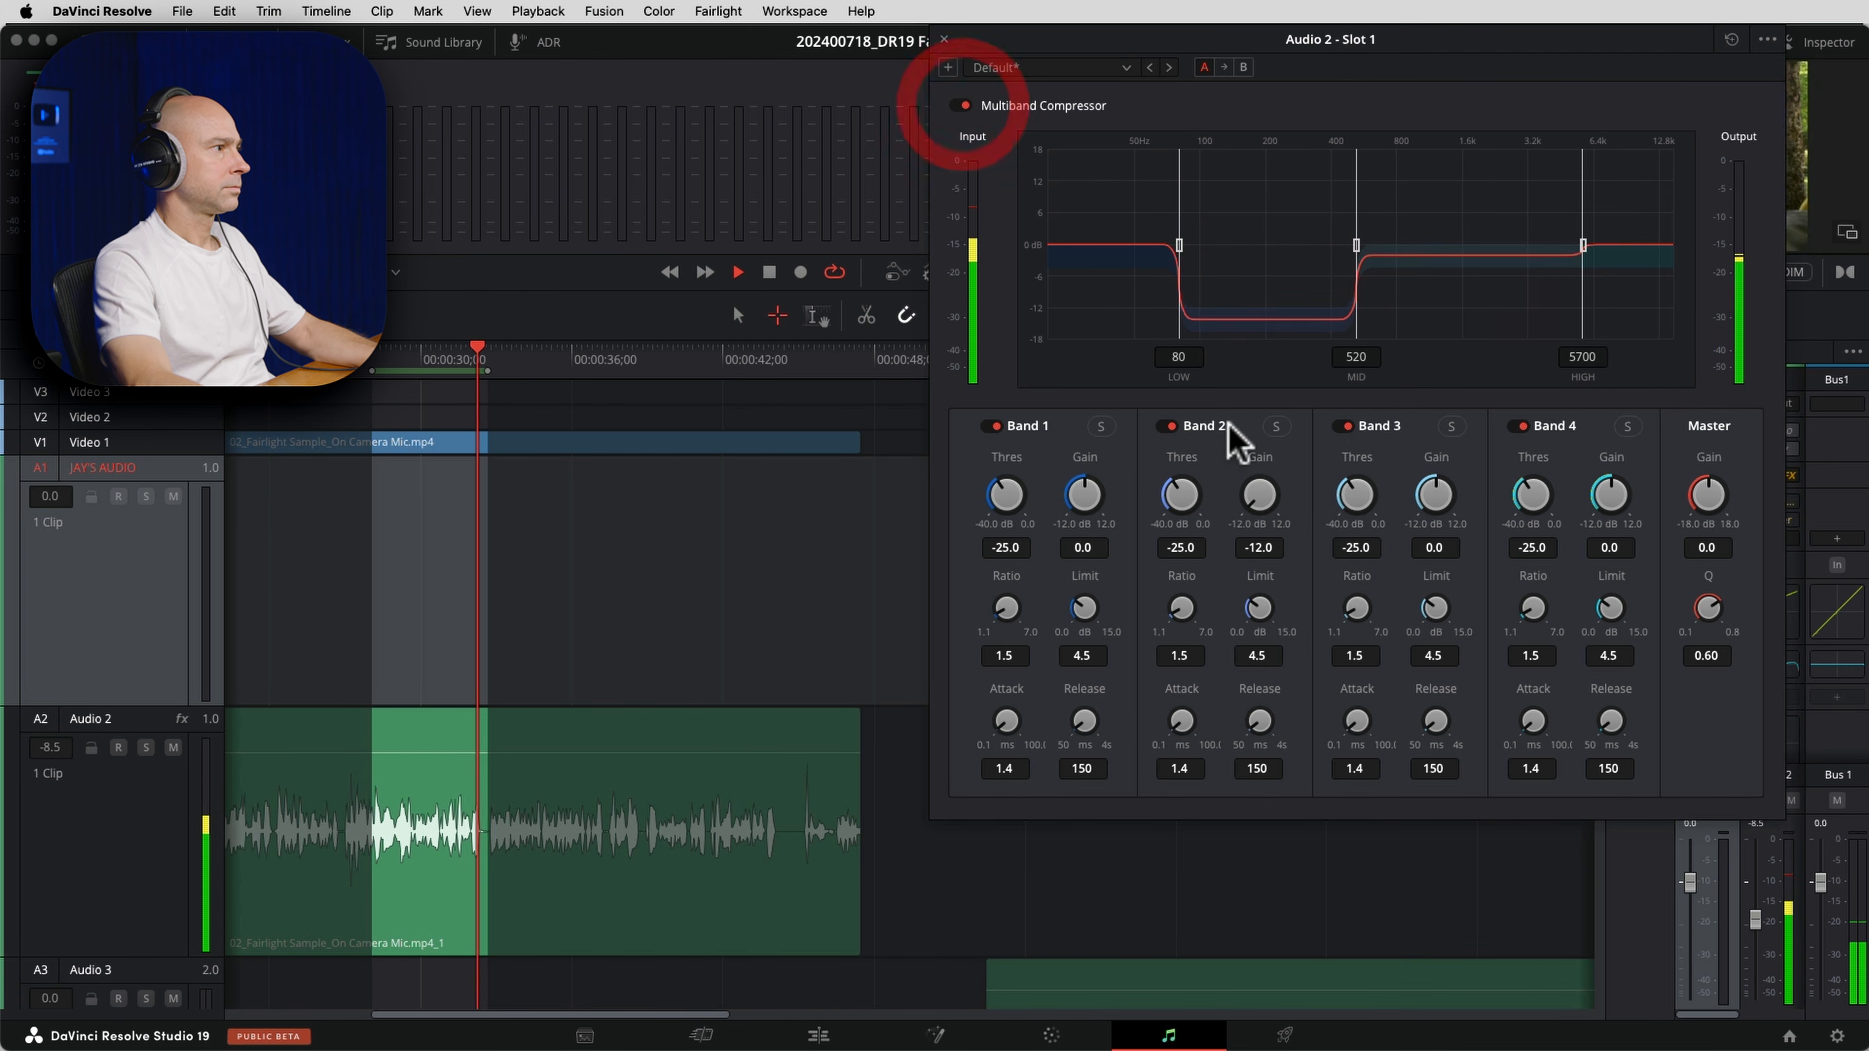
mouse_move(1259, 500)
left_mouse_down()
mouse_move(1317, 516)
mouse_move(1259, 500)
mouse_move(1280, 515)
left_mouse_up()
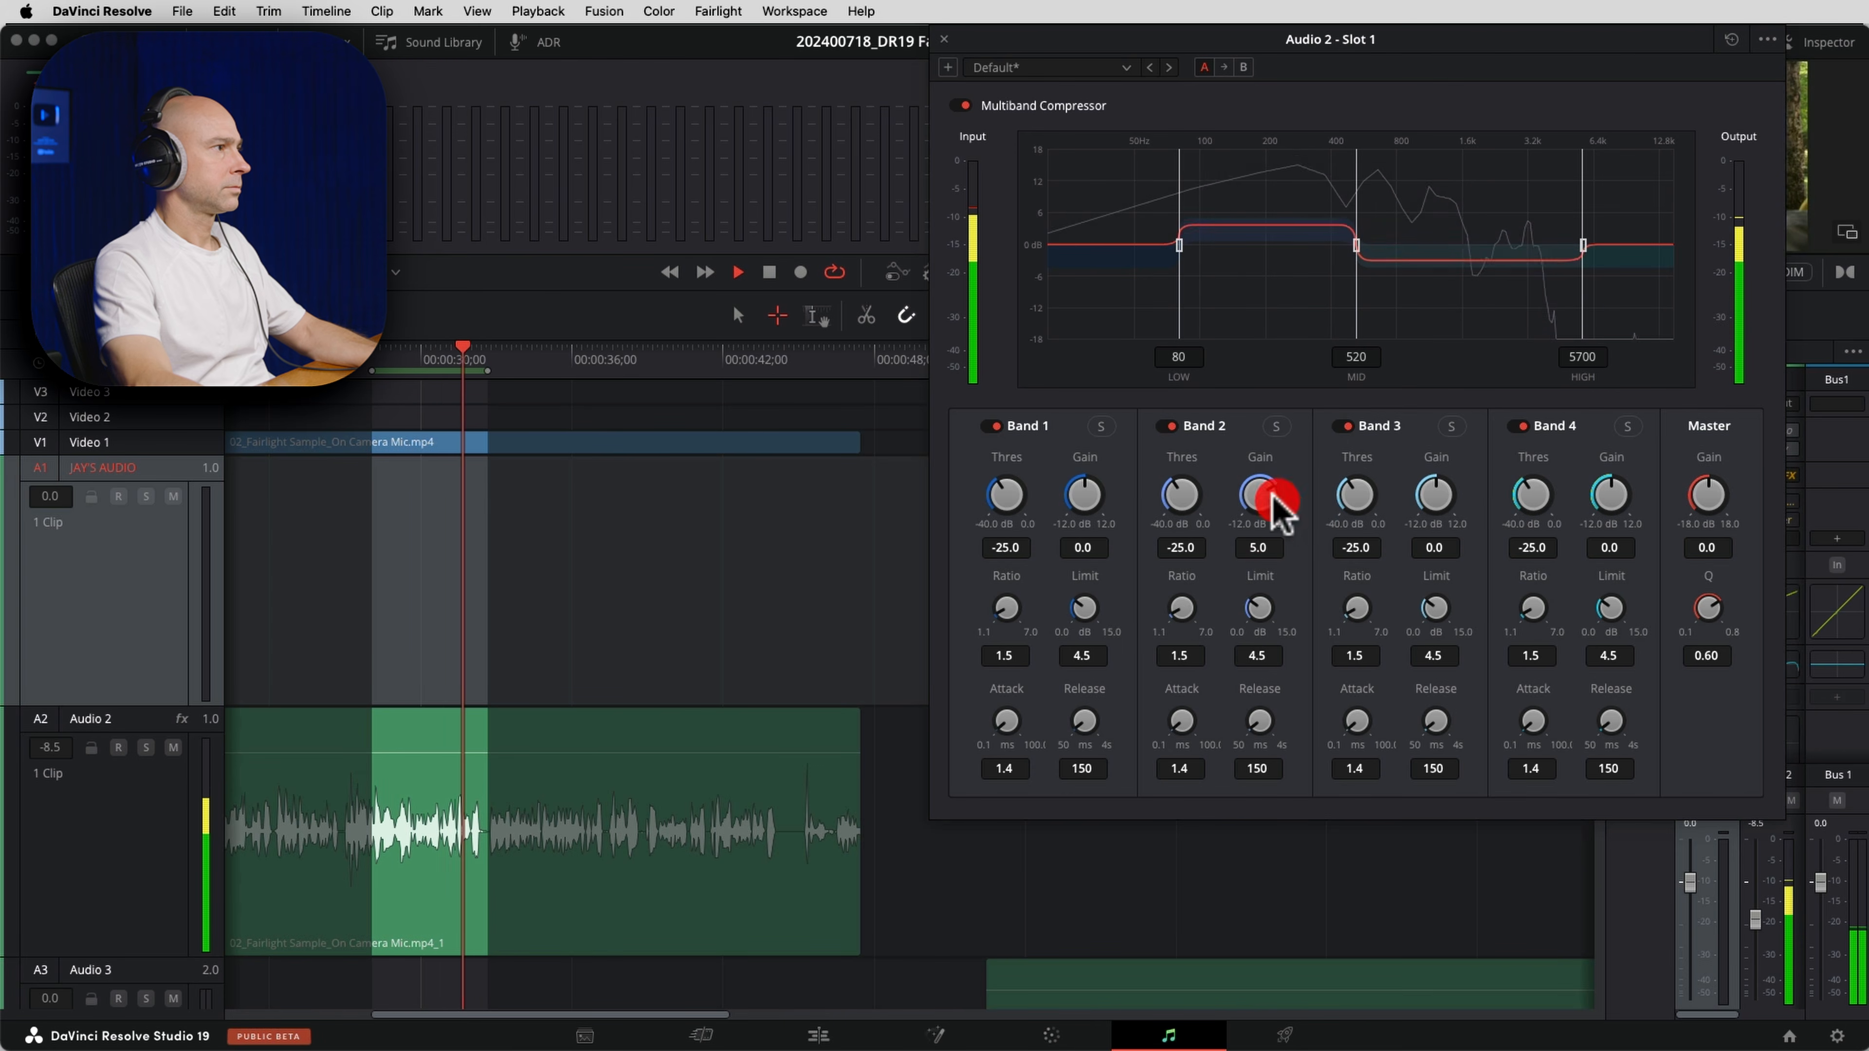
left_click_drag(1356, 245, 1326, 245)
left_click_drag(1180, 249, 1203, 245)
left_click_drag(1609, 472, 1639, 505)
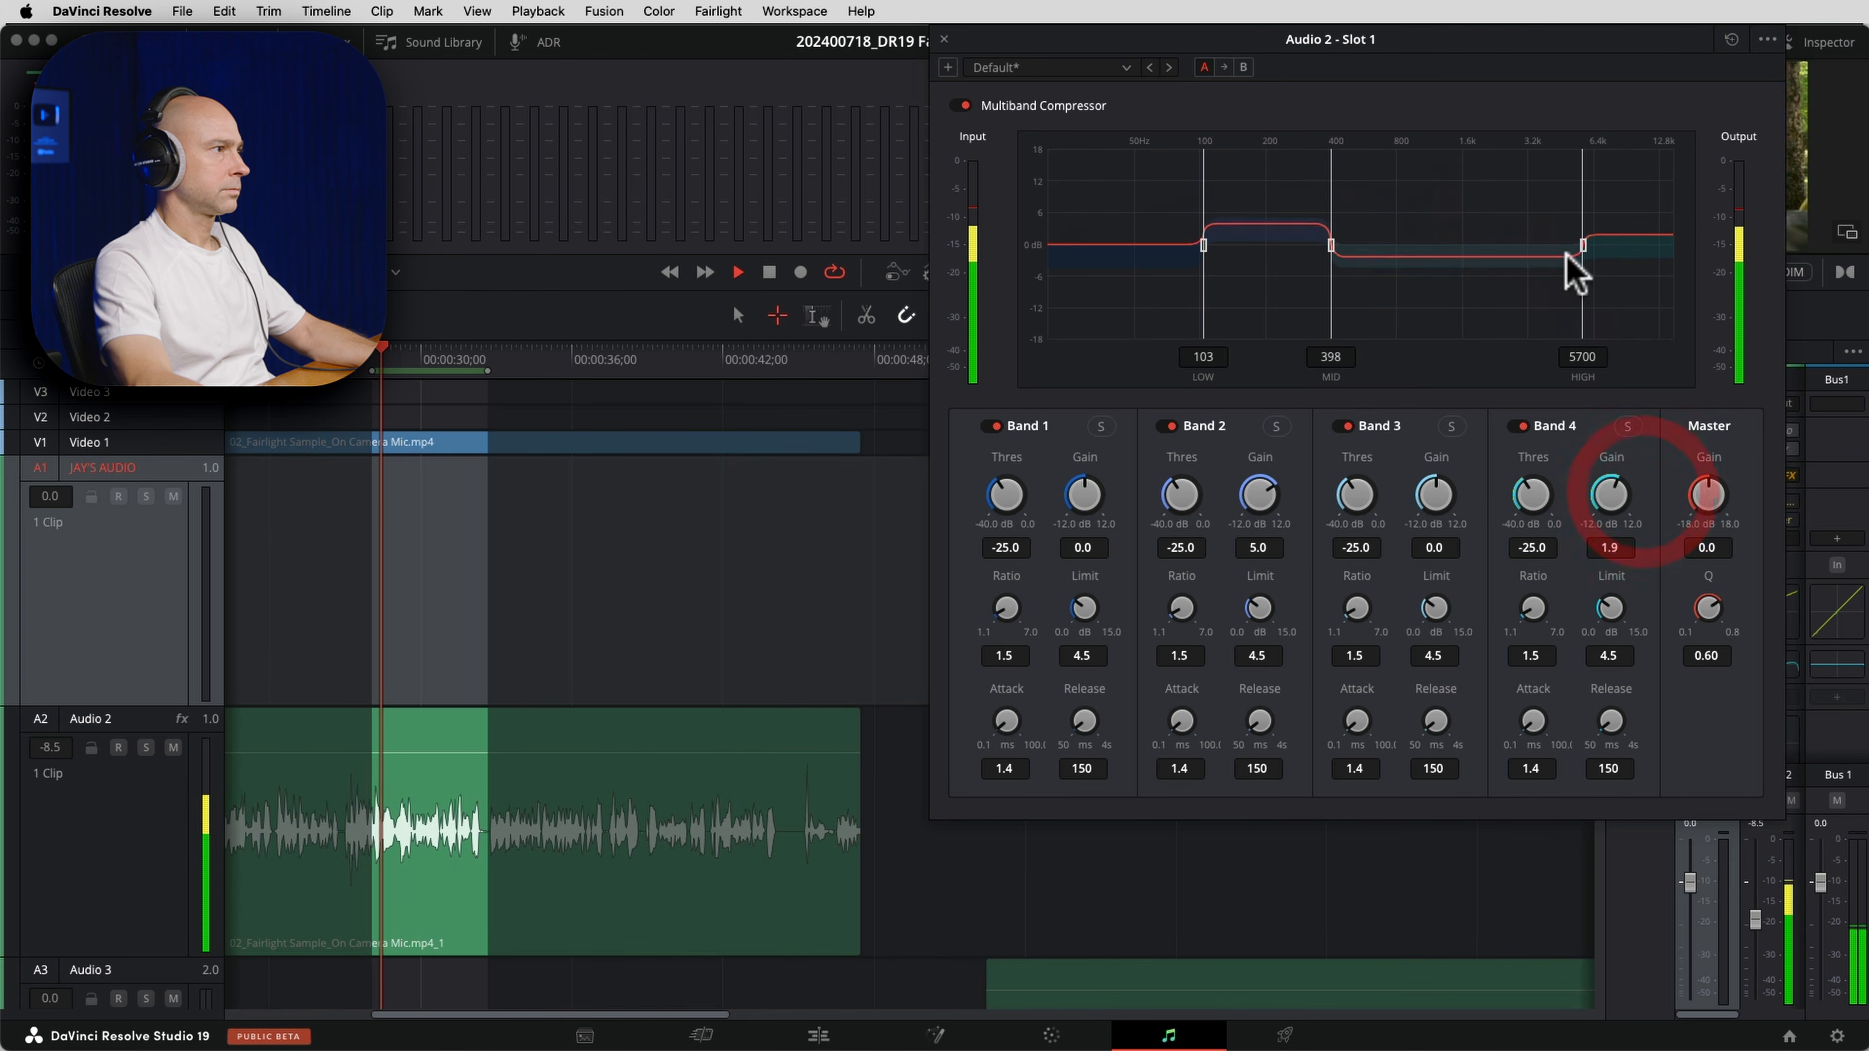
left_click_drag(1580, 245, 1543, 249)
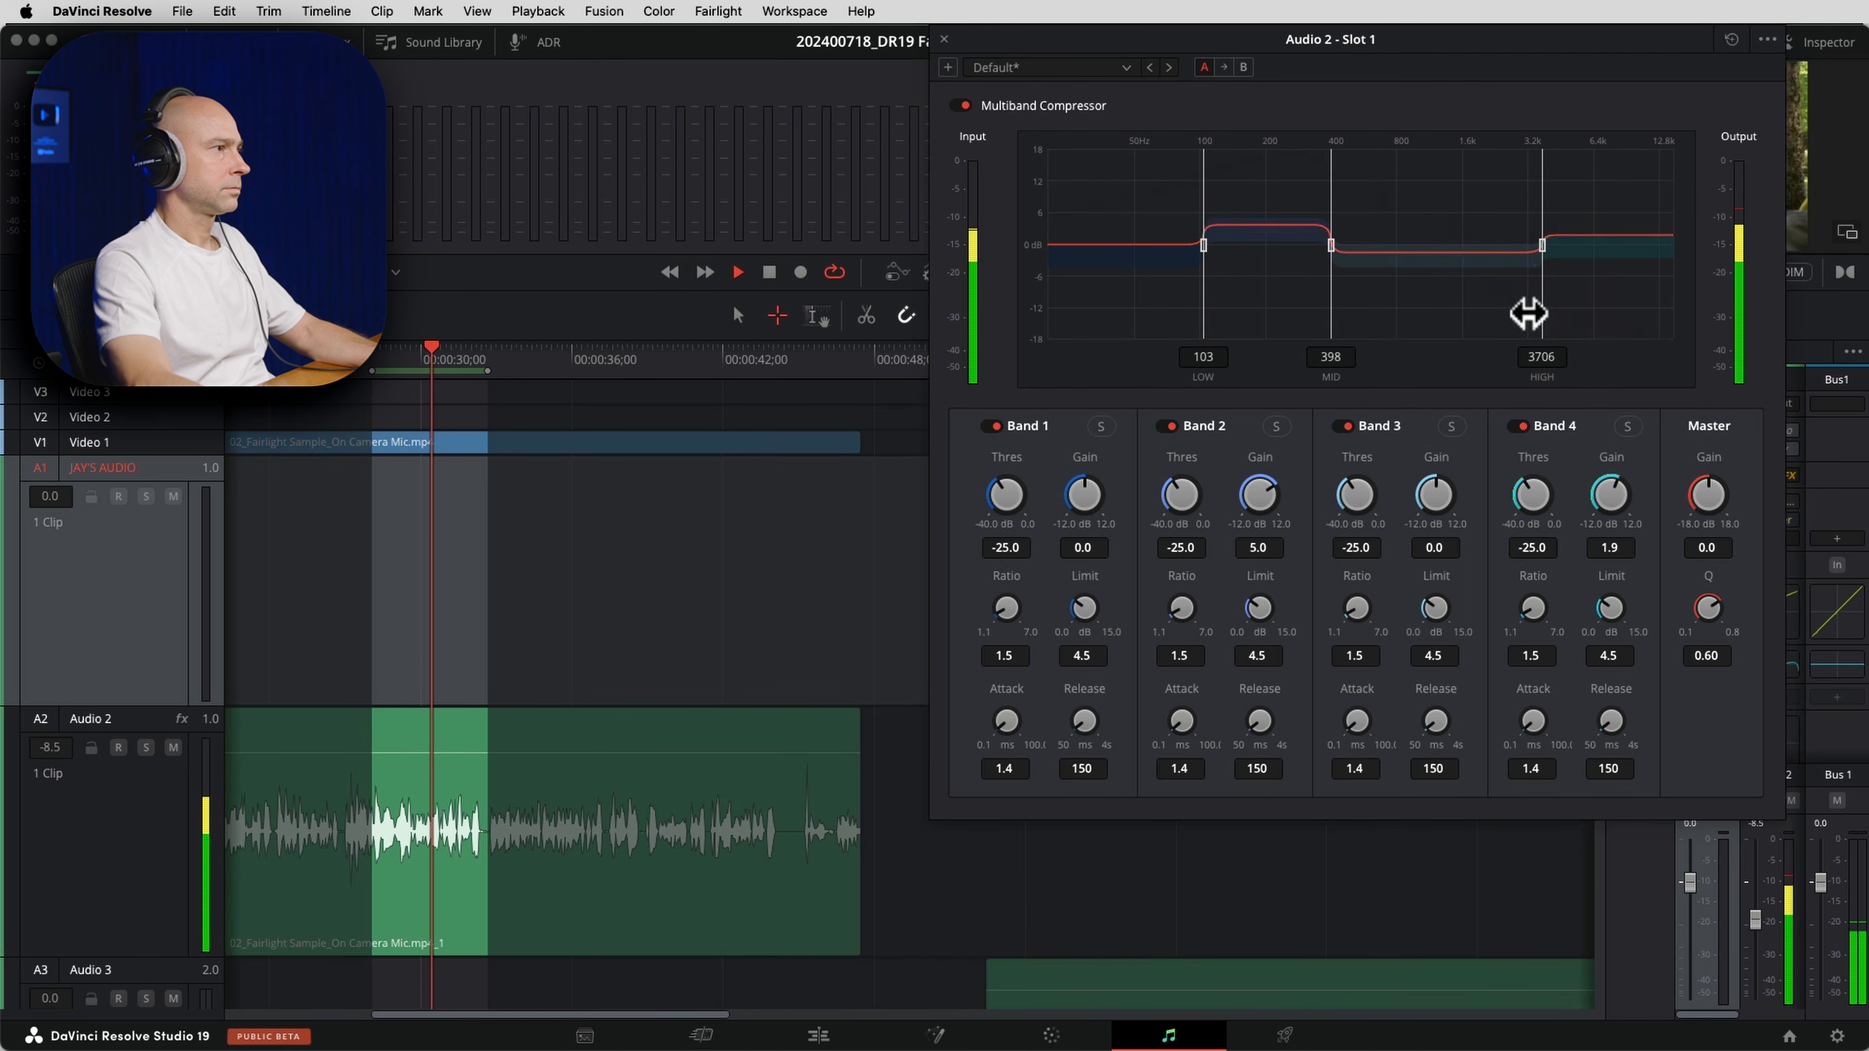
Compare the playback with the Multiband Compressor off and on, stop it and close the effect window.
left_click(960, 106)
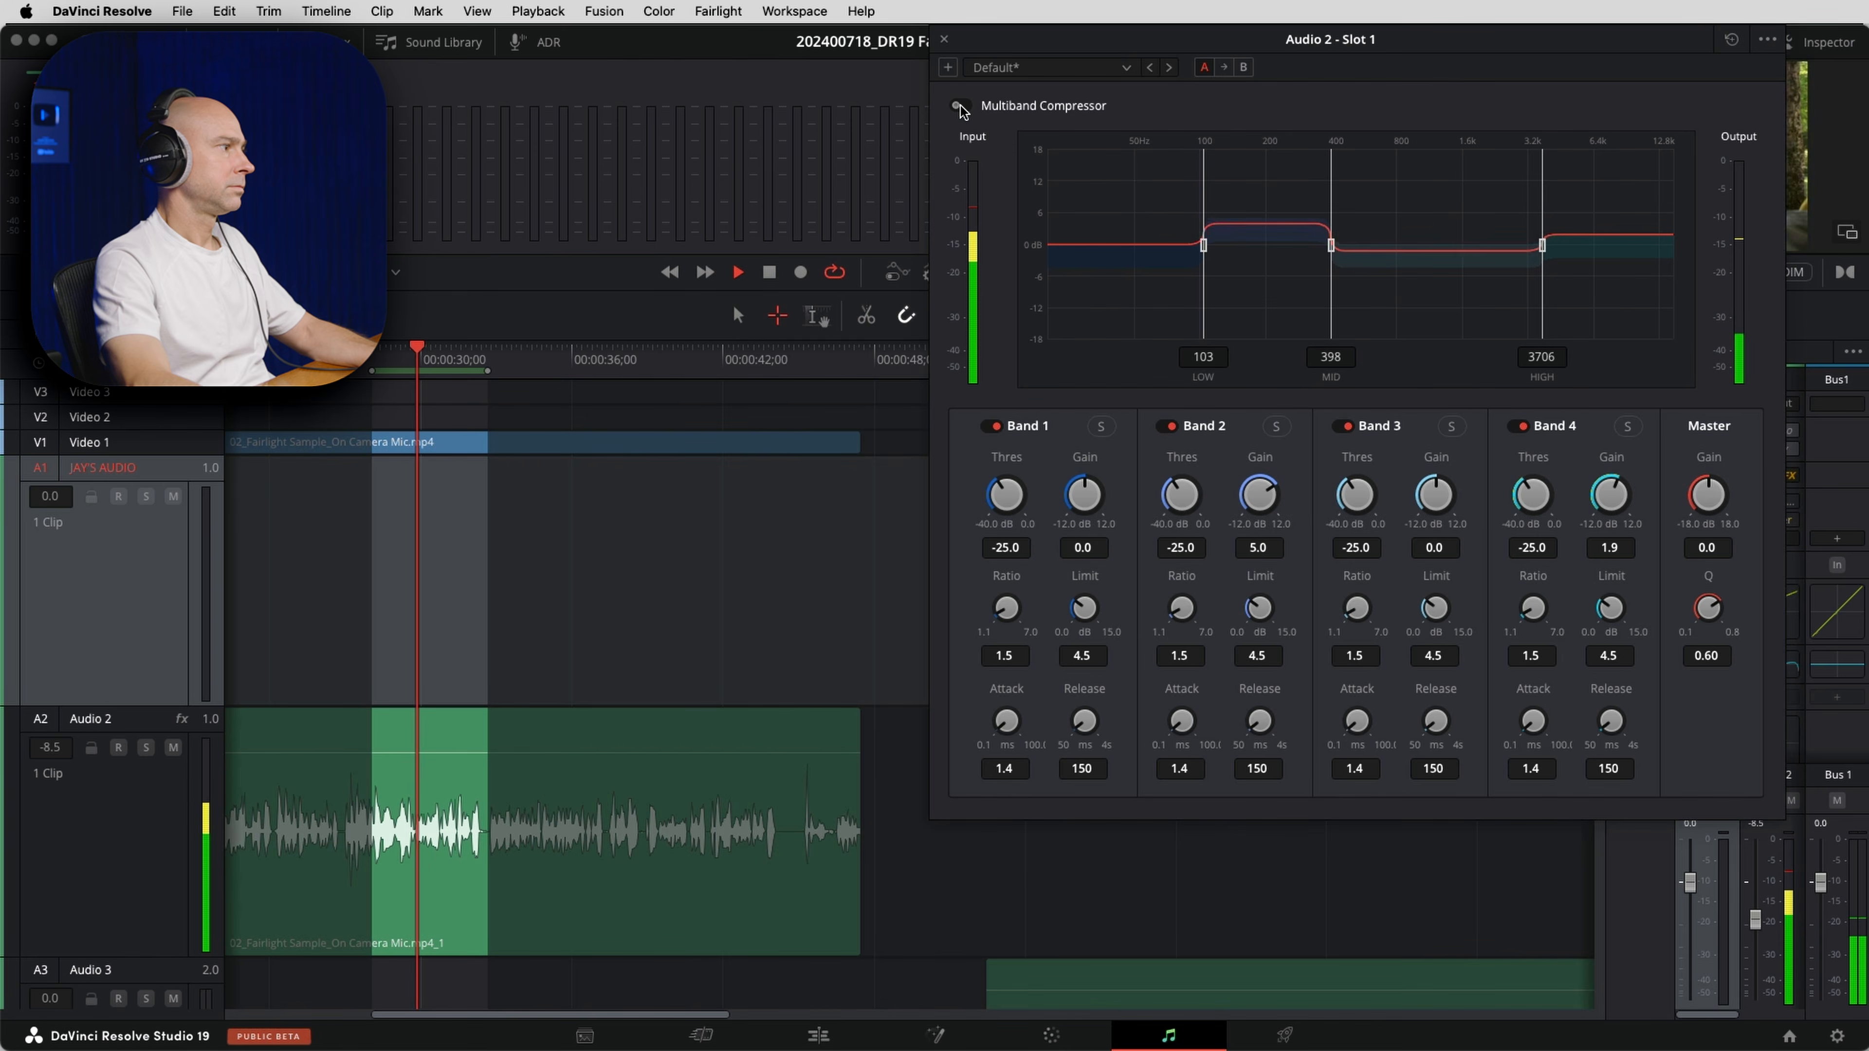
left_click(961, 106)
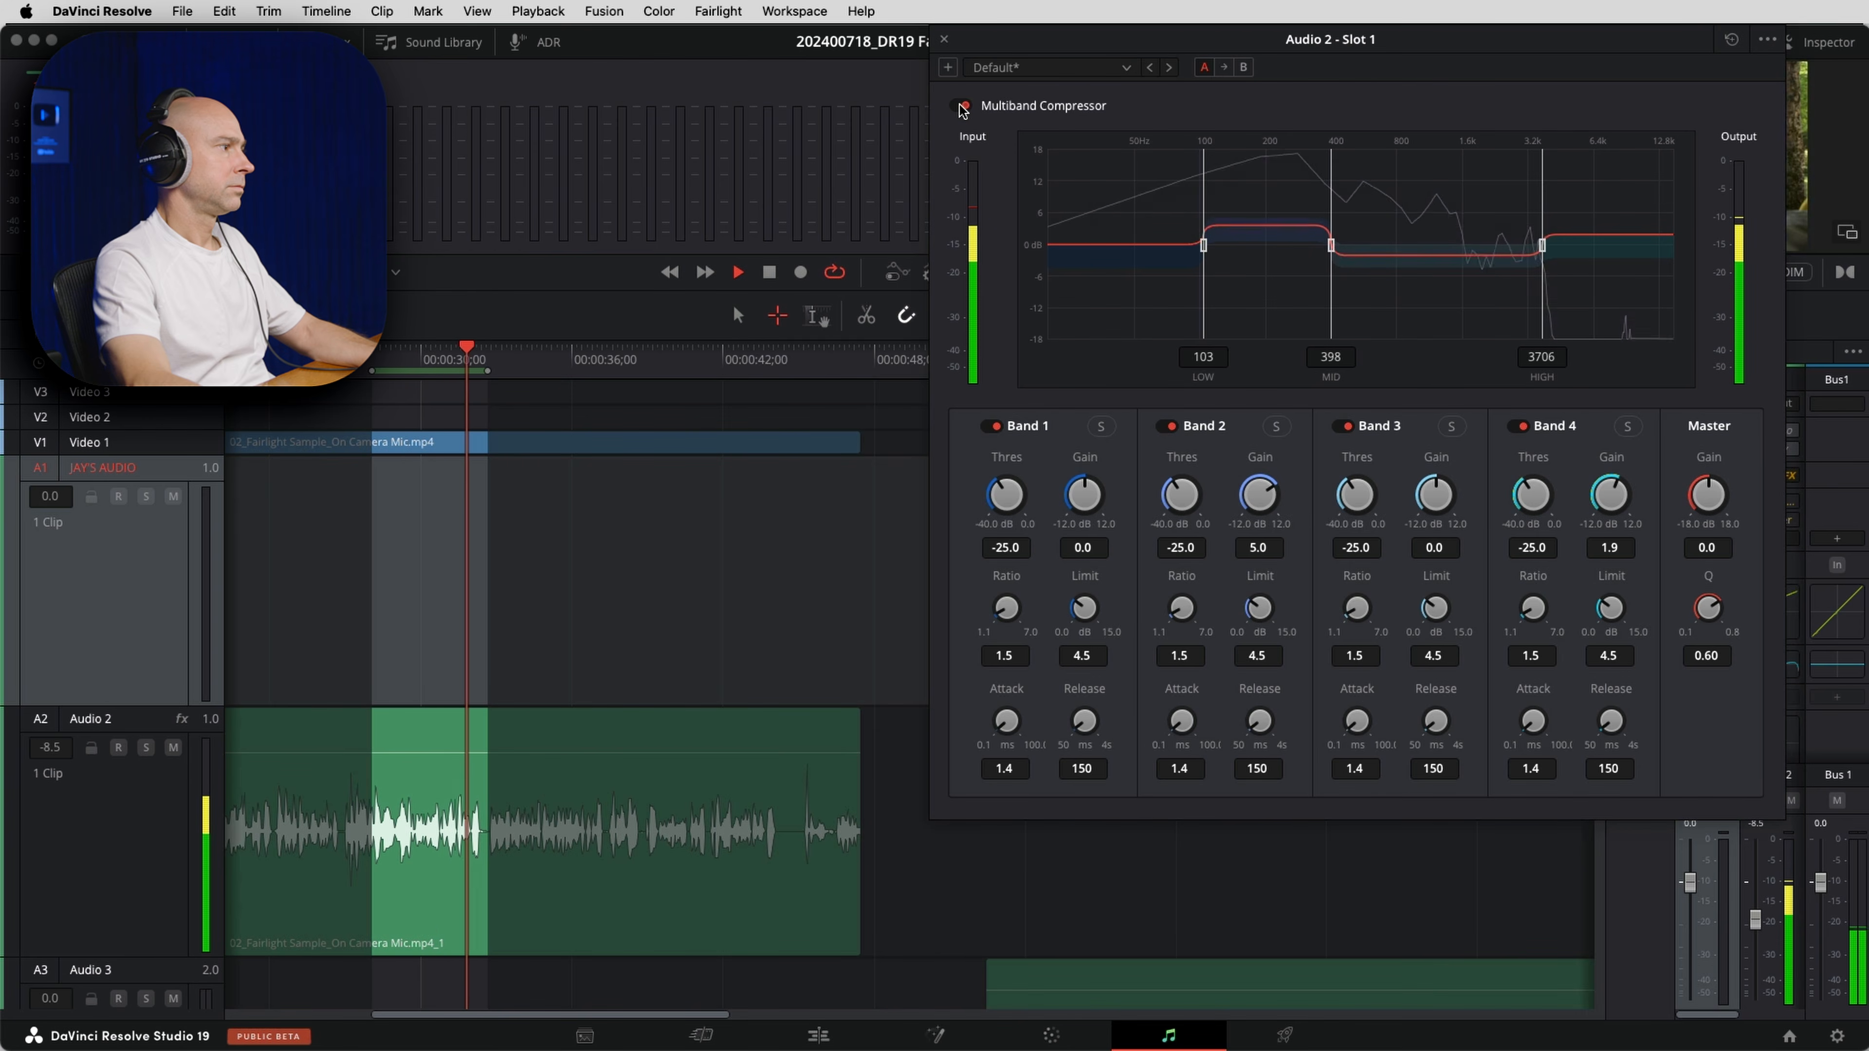
key("space")
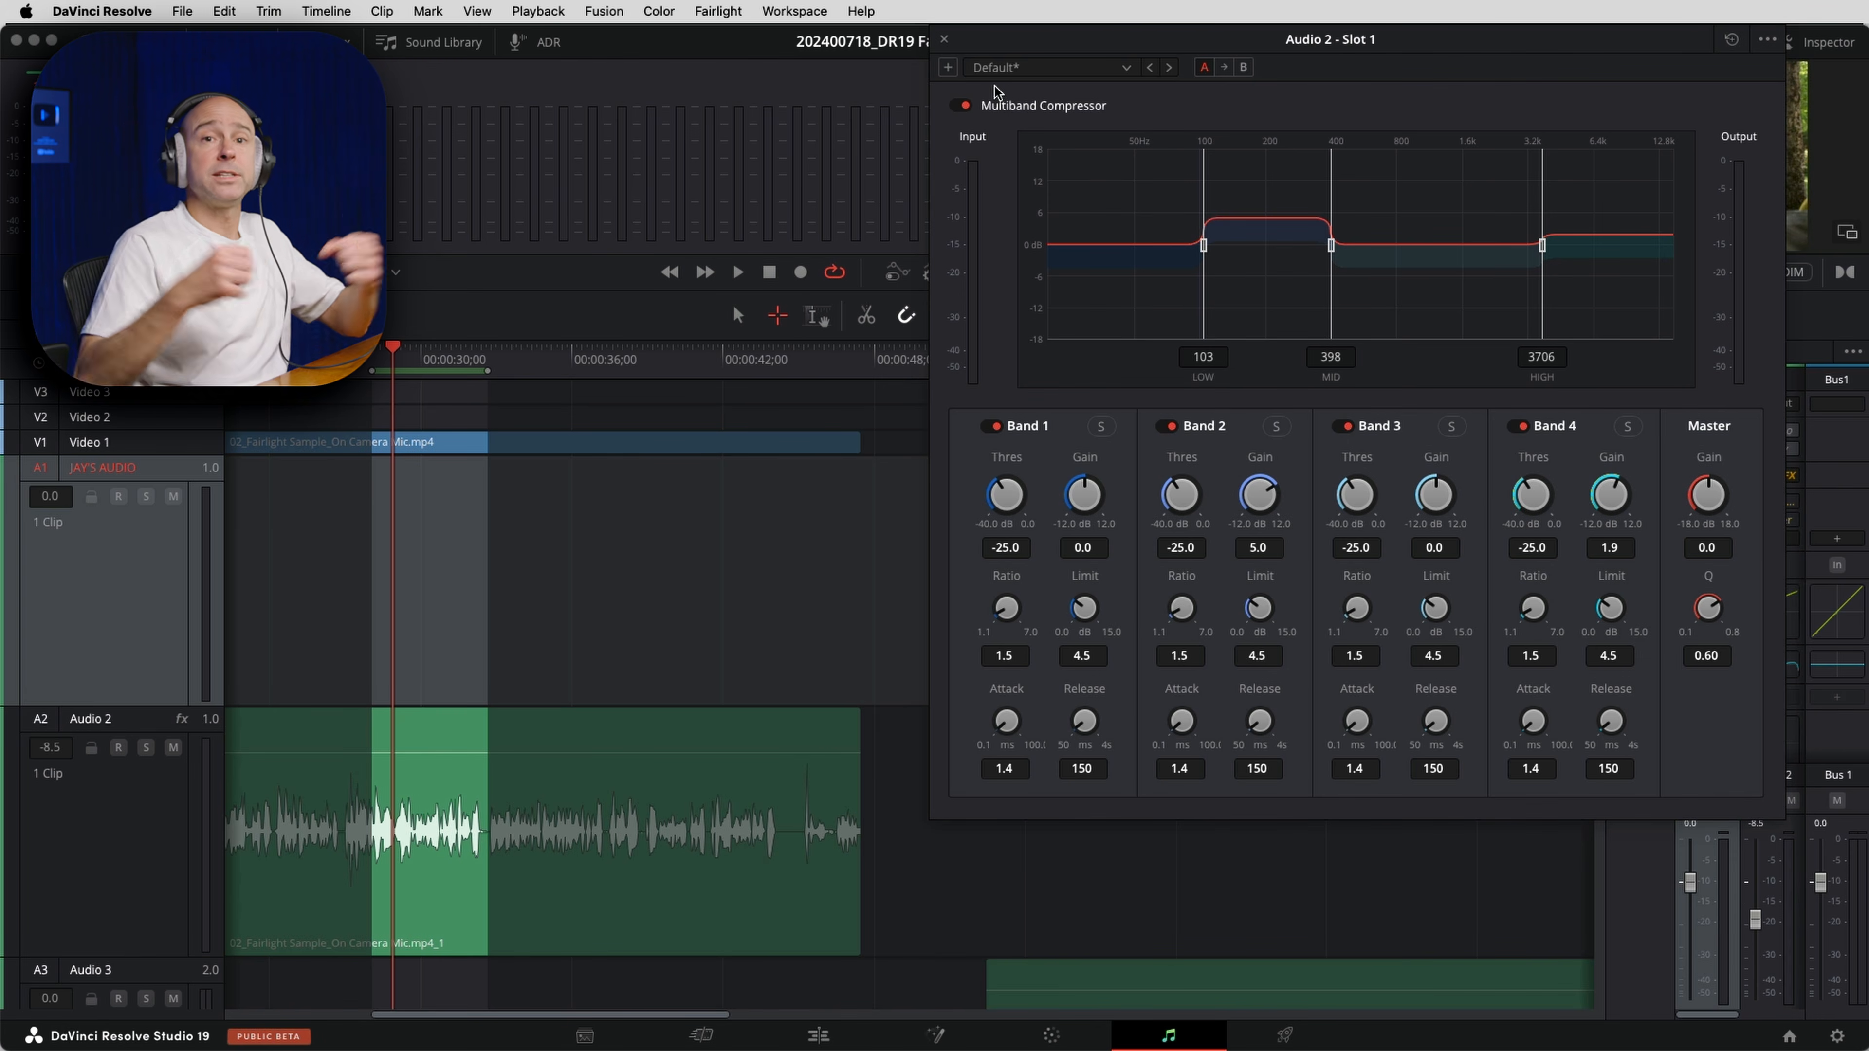
left_click(945, 39)
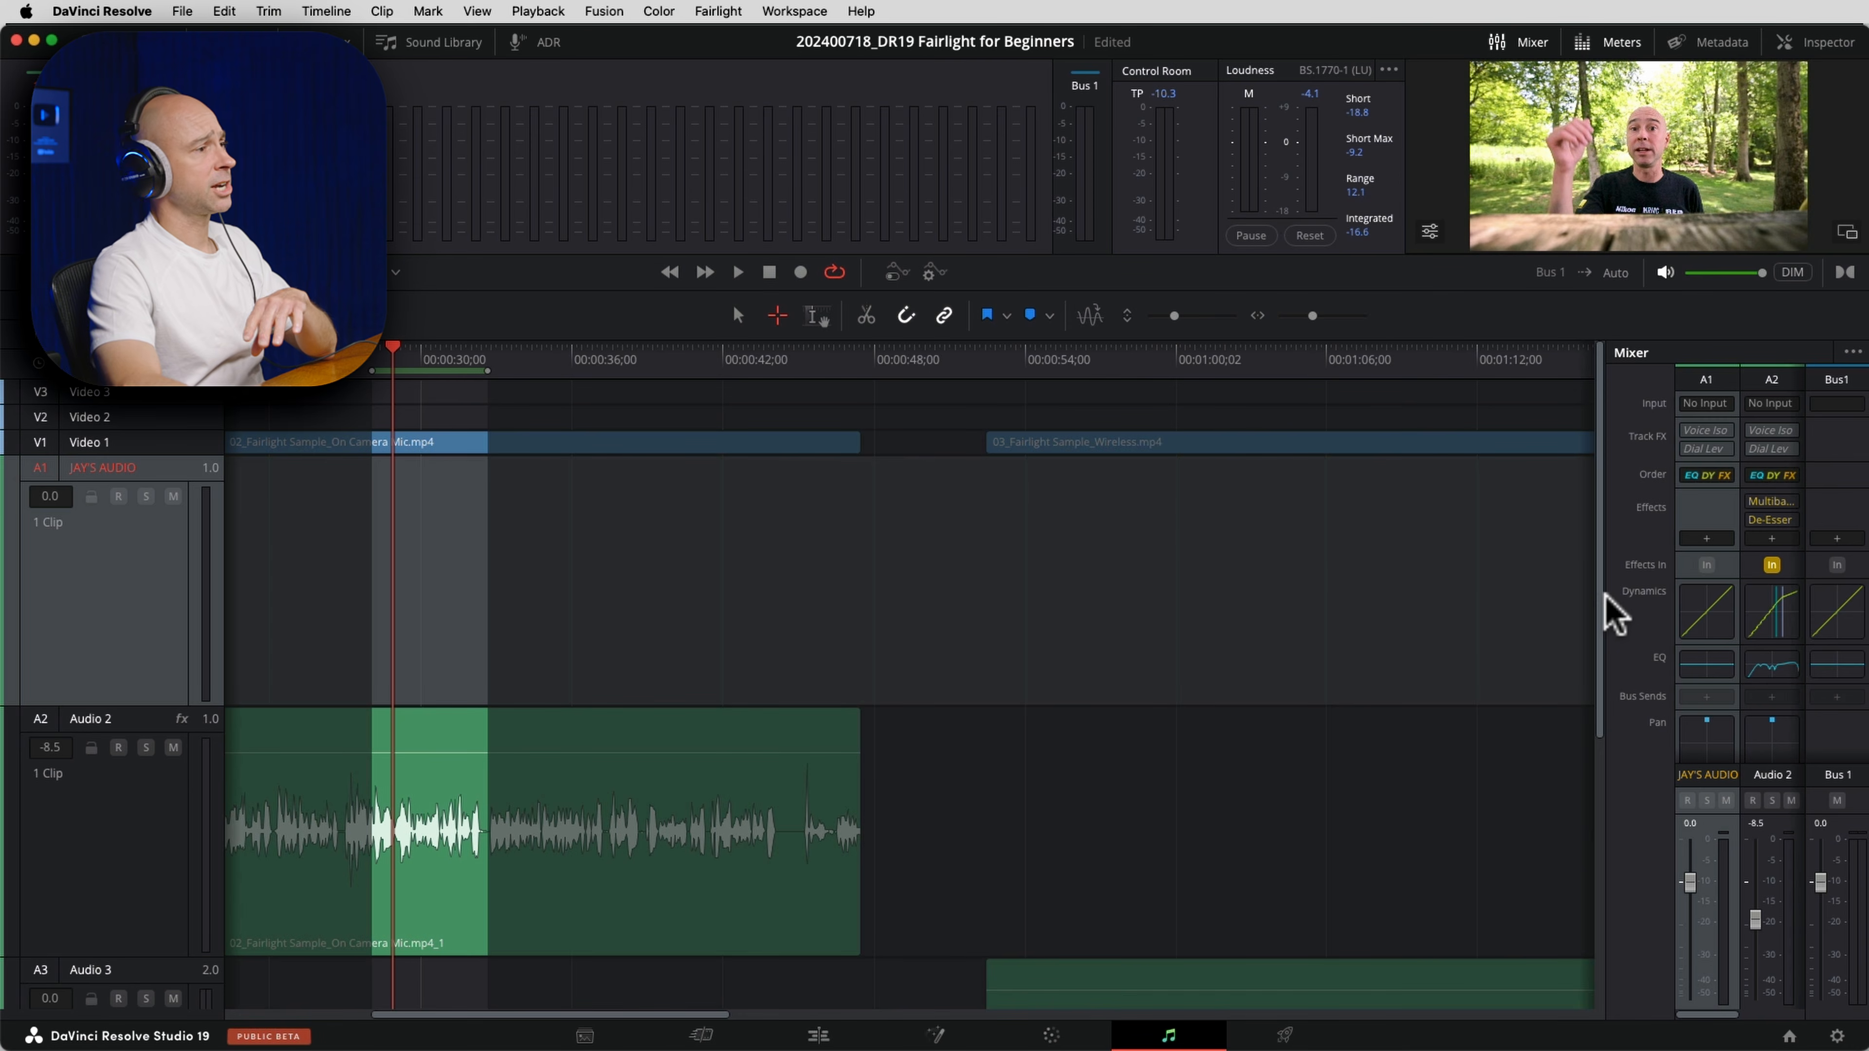
Enable the Dialogue Leveler on Audio 2, view its settings, and close and disable it.
scroll(1446, 603, "down", 1)
left_click(1446, 608)
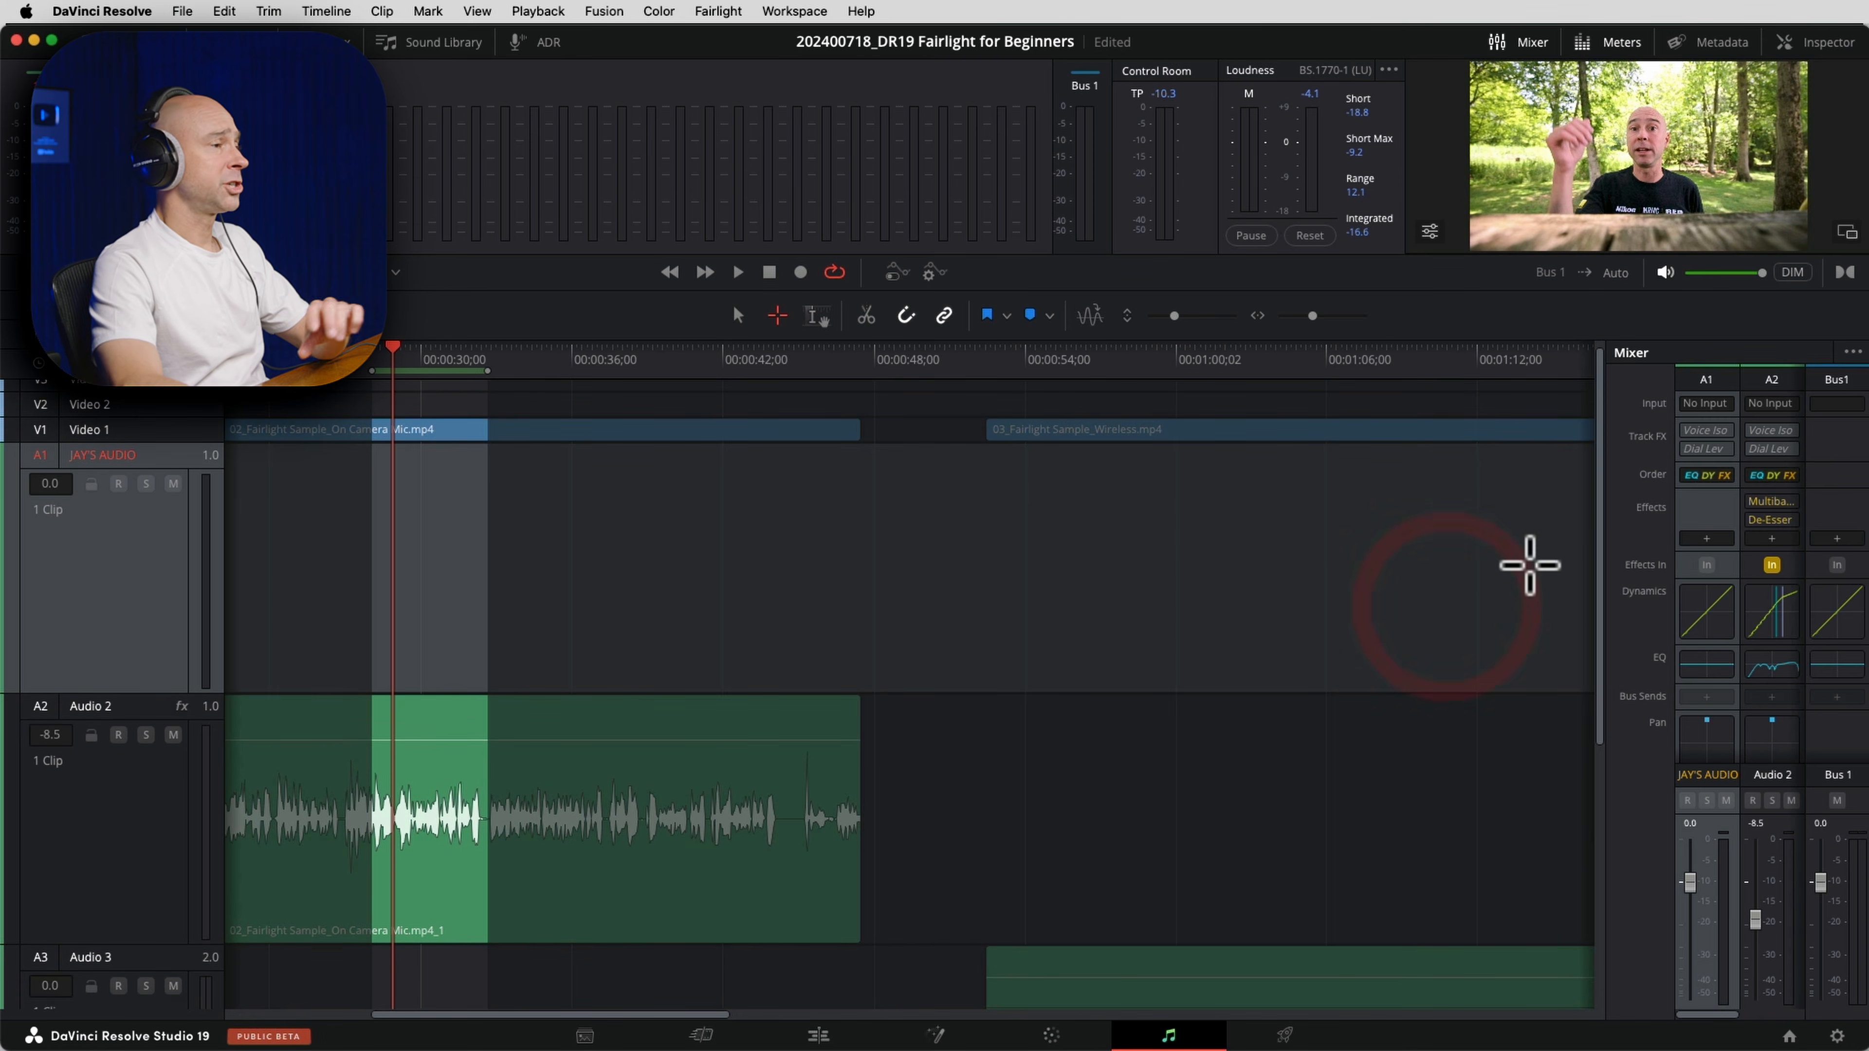
left_click_drag(1764, 443, 1781, 434)
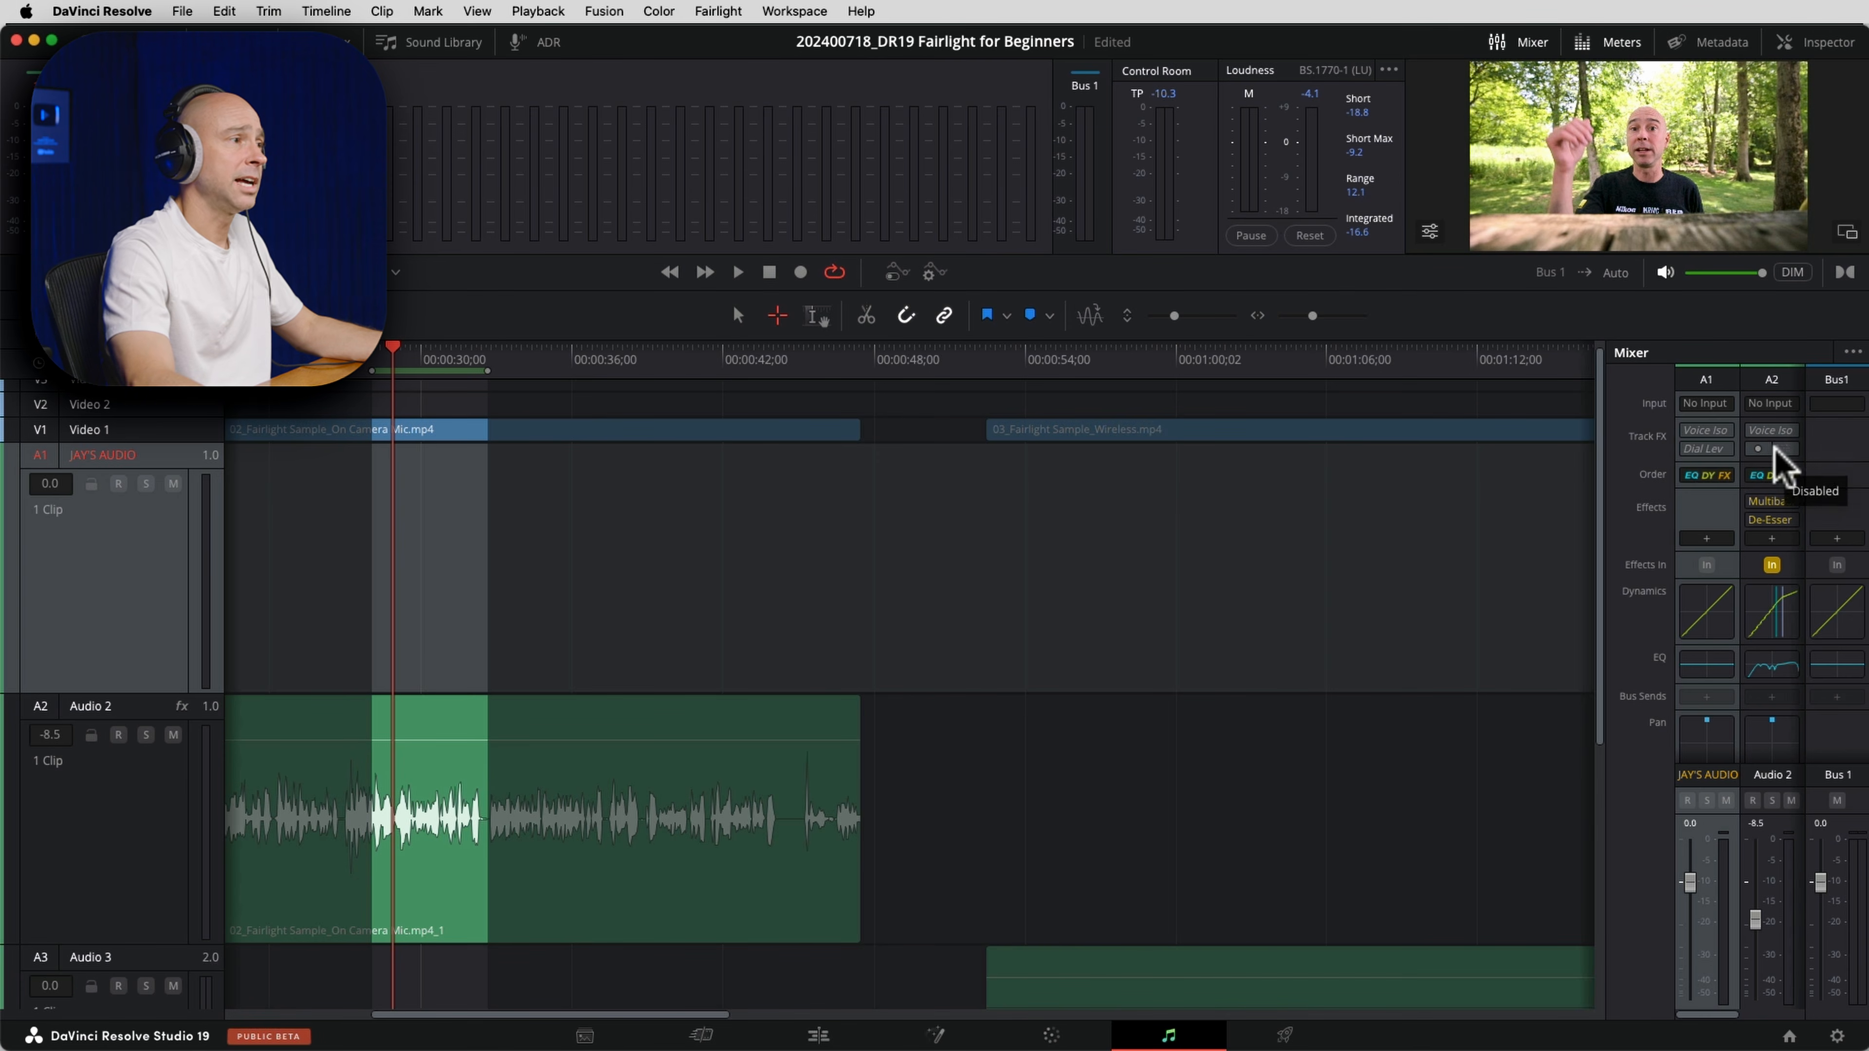
left_click(1769, 449)
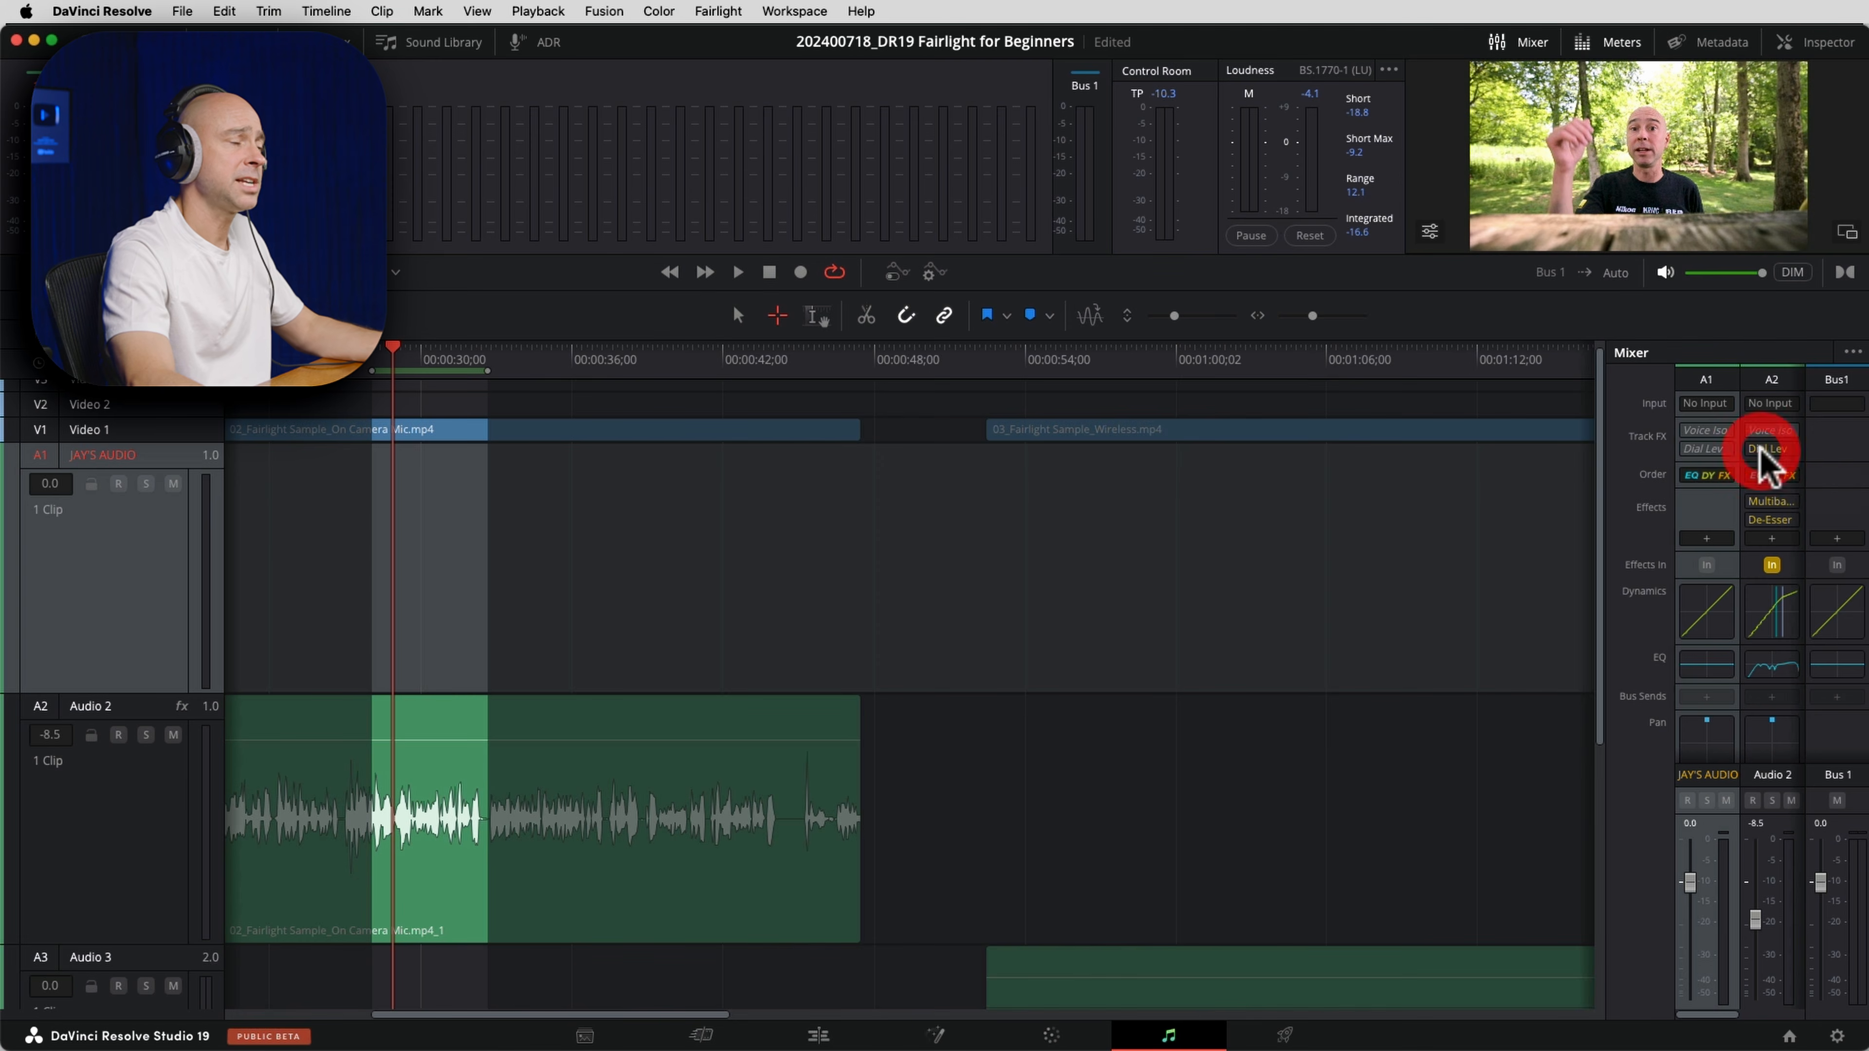
left_click(1771, 451)
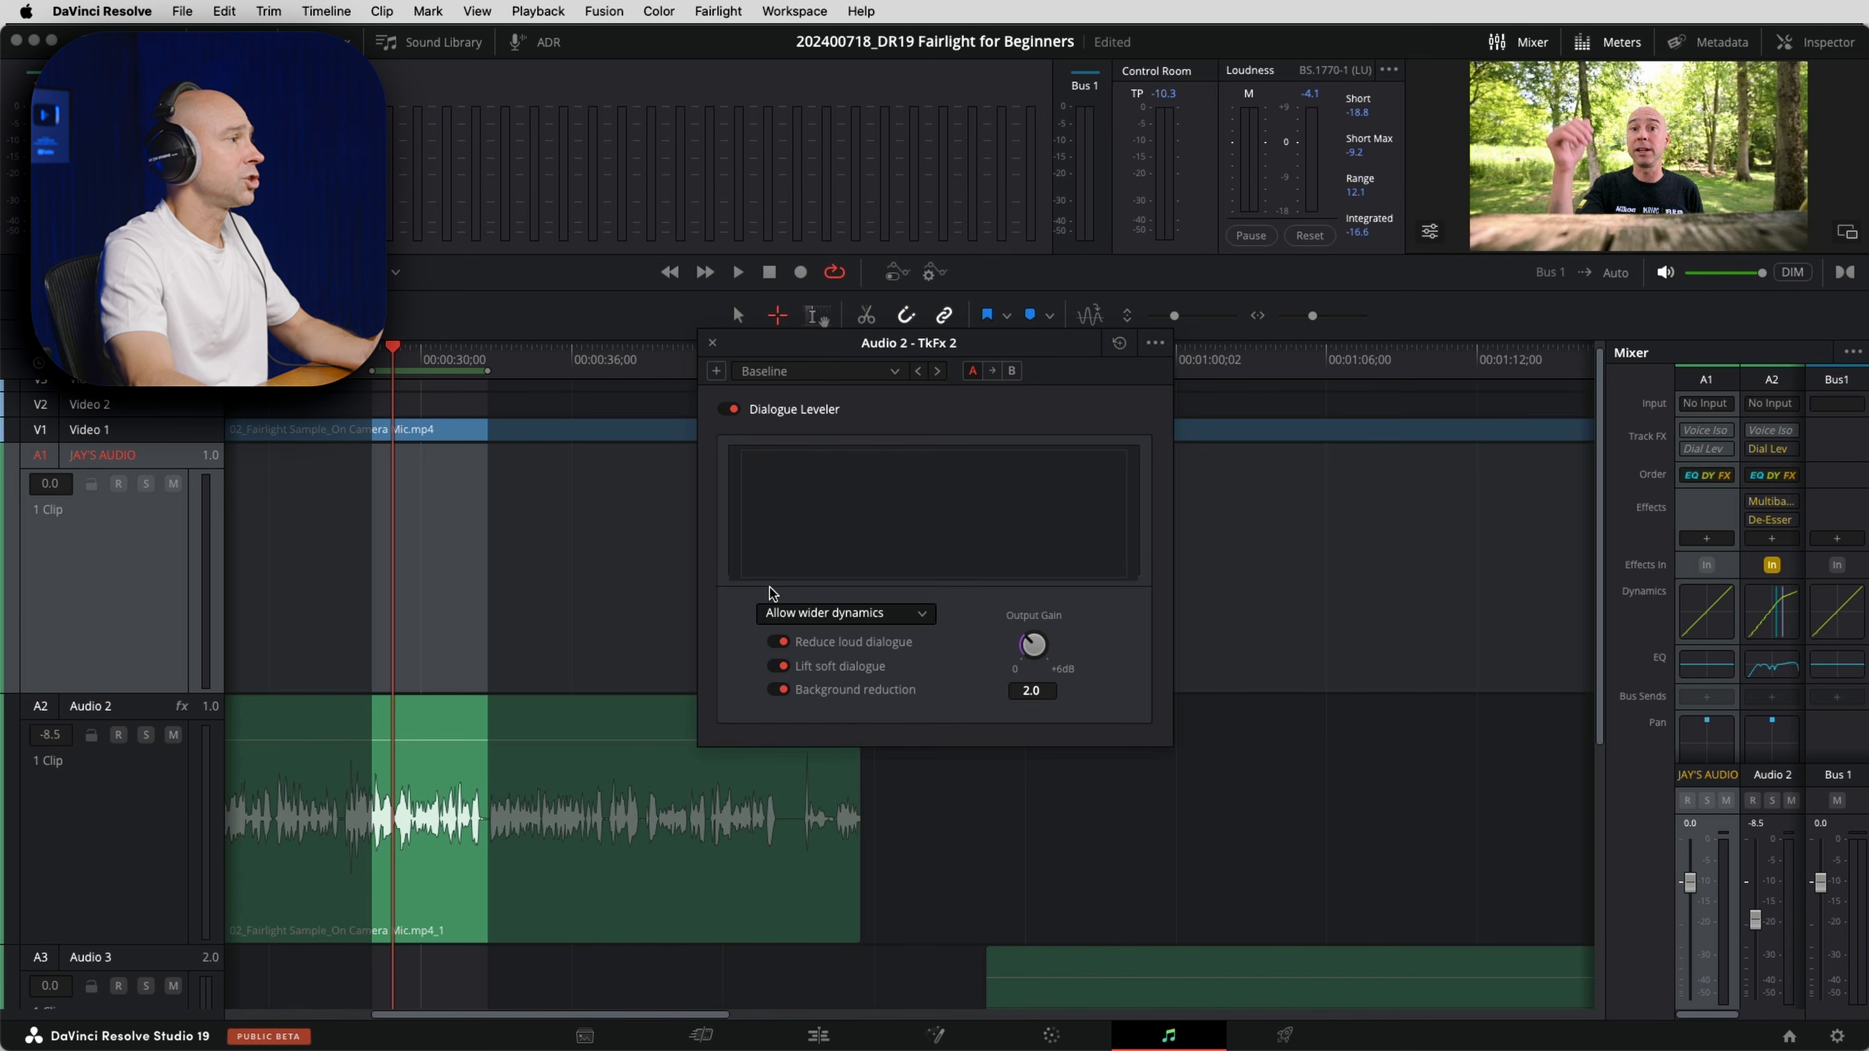
left_click(712, 345)
Switch to the selection pointer and play clip 03 on Audio 3 from shortly after its start.
scroll(905, 375, "down", 5)
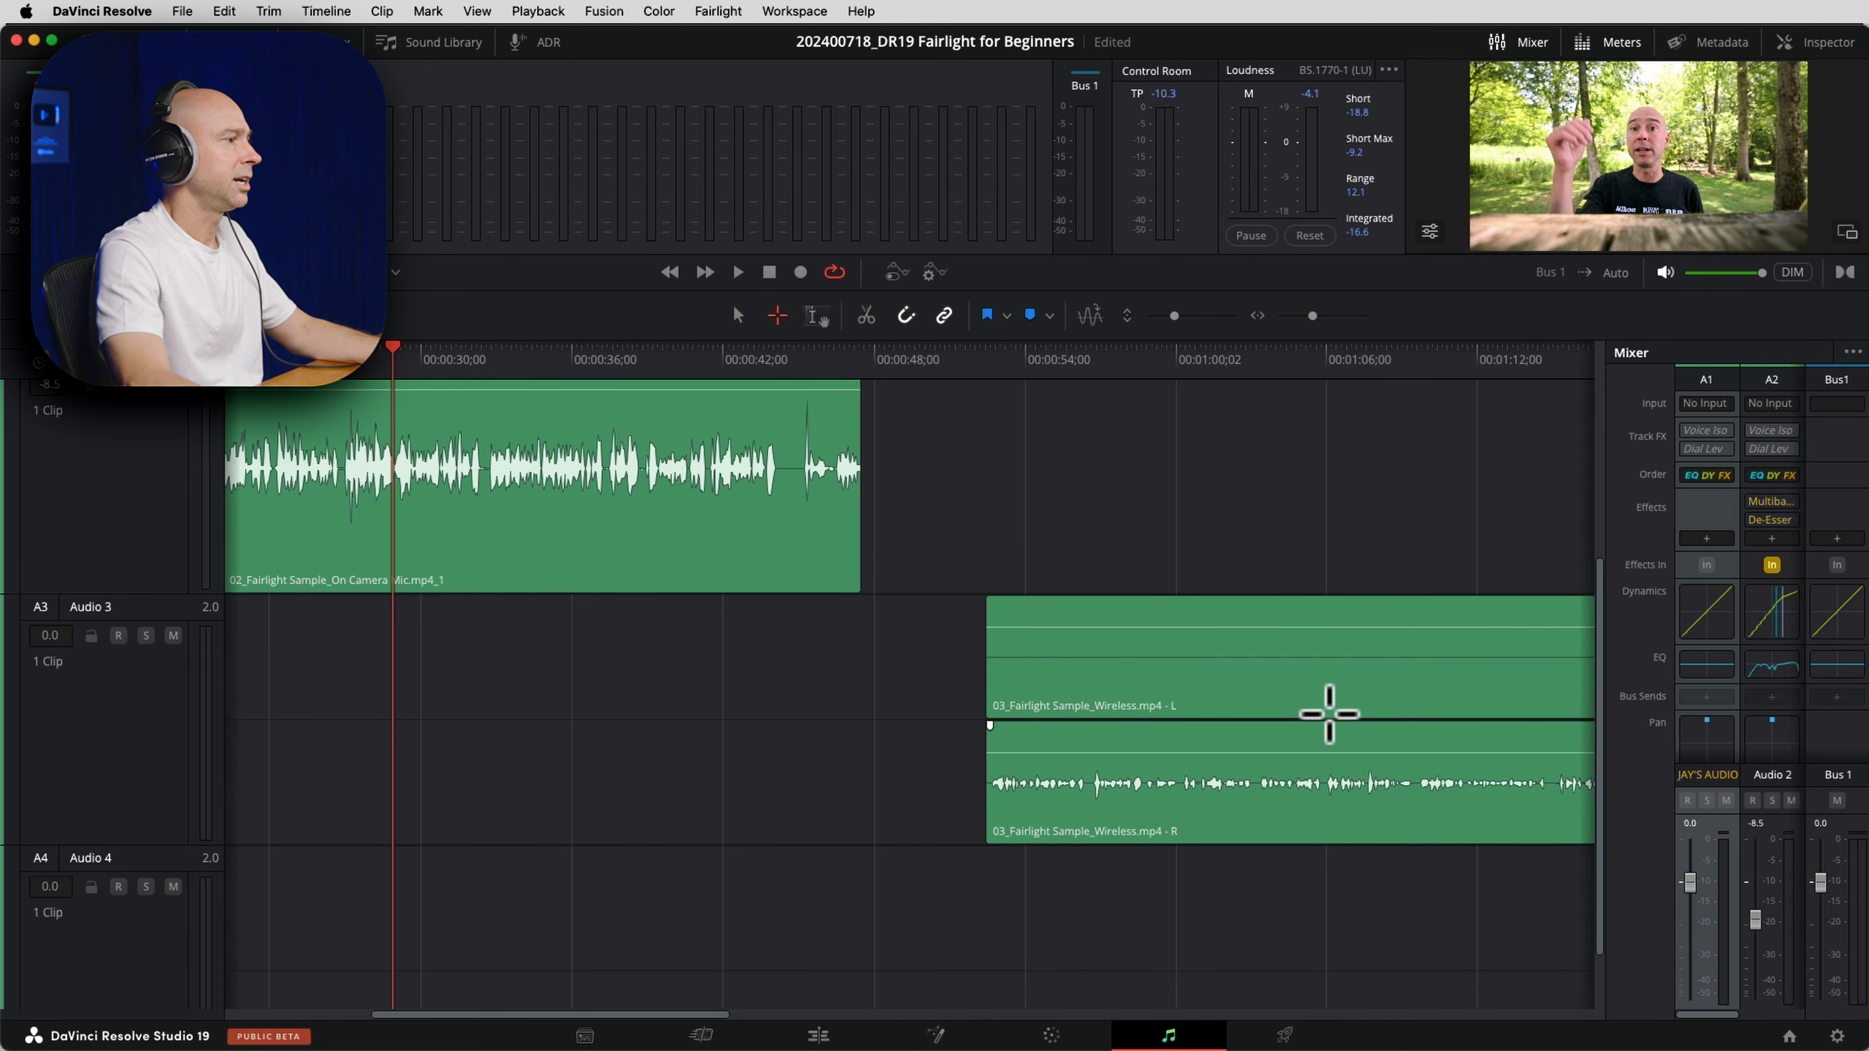
scroll(1062, 727, "right", 3)
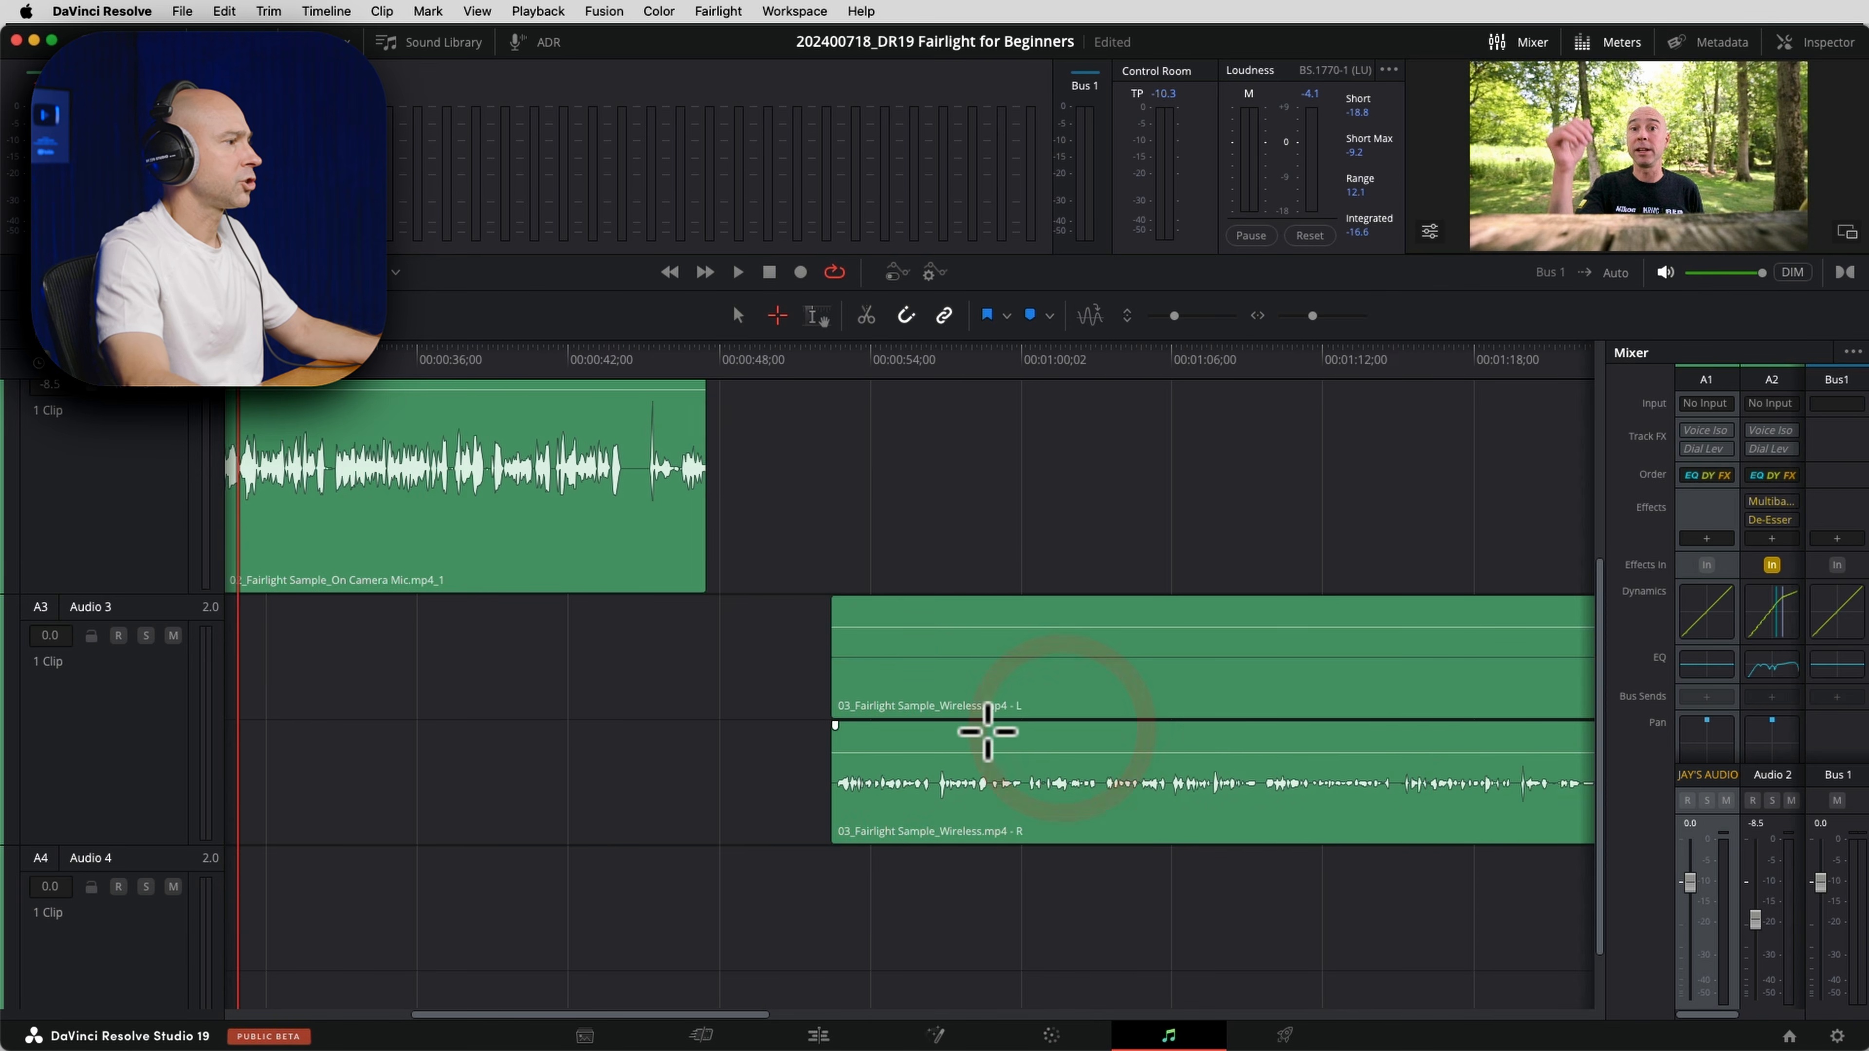
left_click_drag(1062, 728, 742, 735)
left_click_drag(1176, 843, 1204, 687)
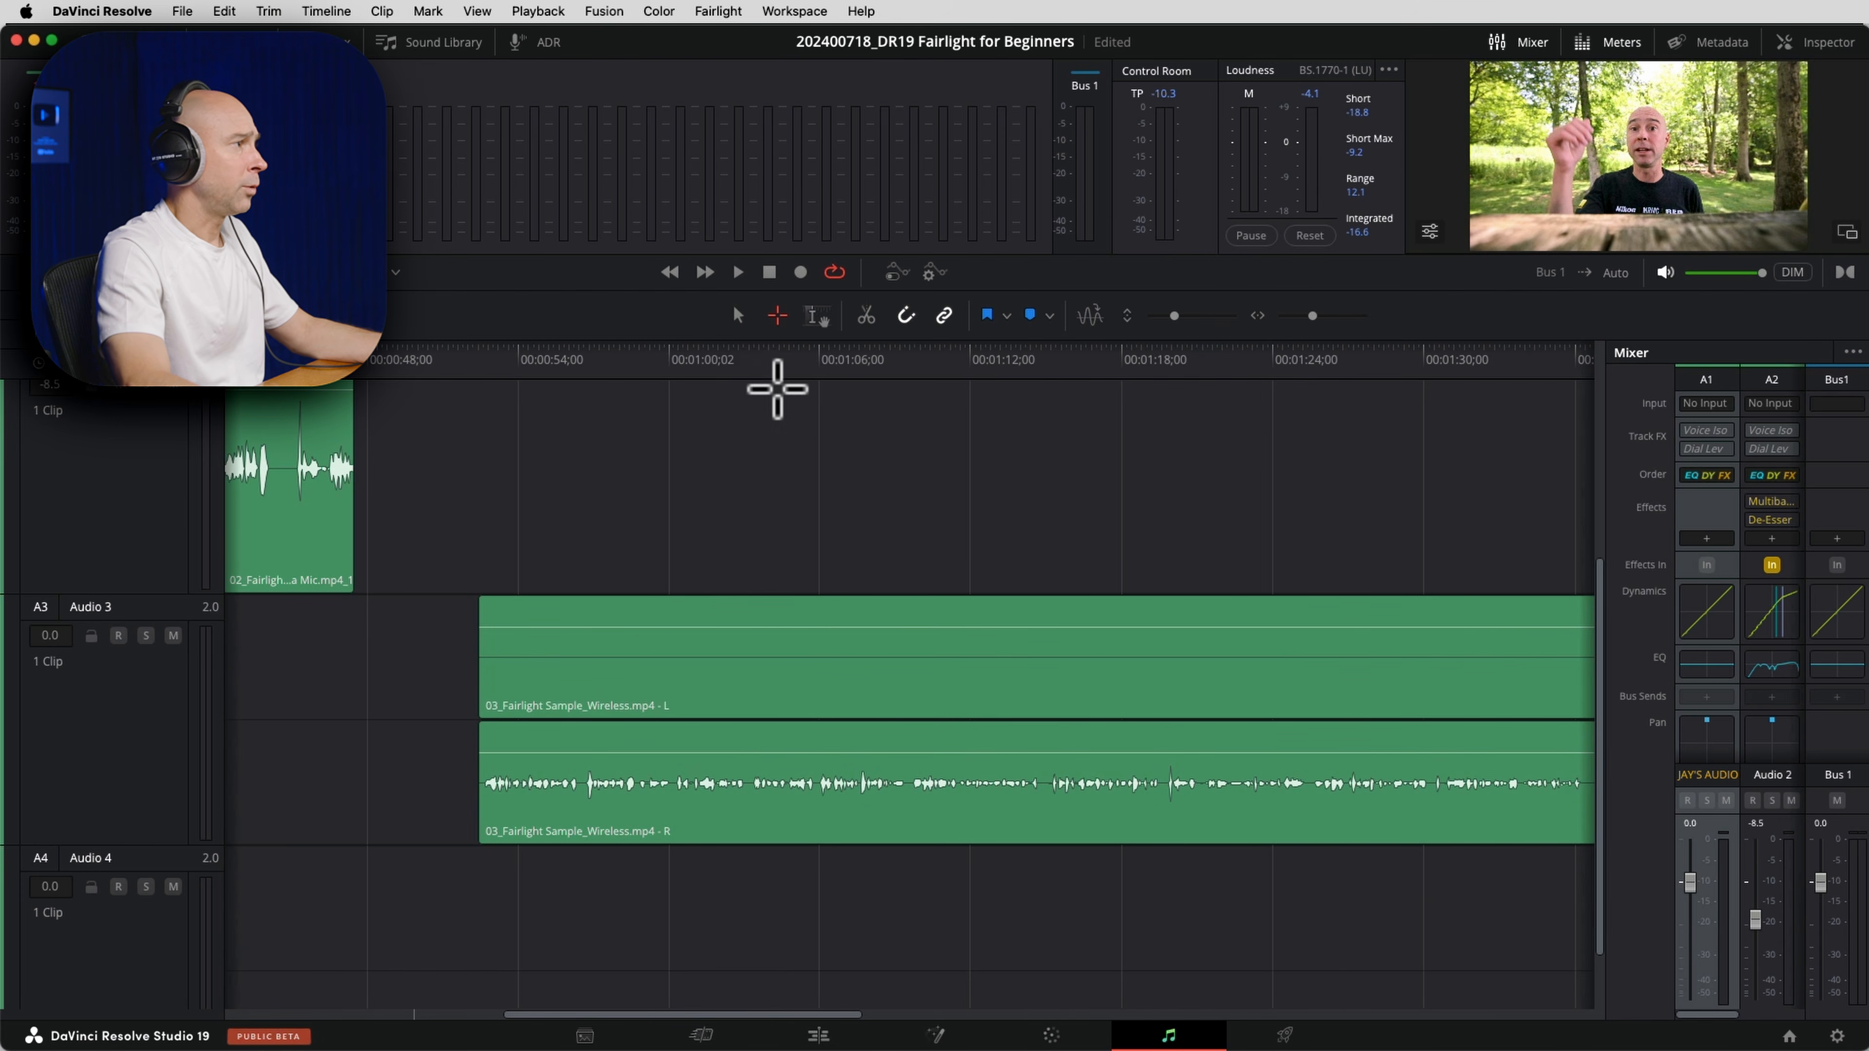
left_click(738, 315)
left_click(571, 368)
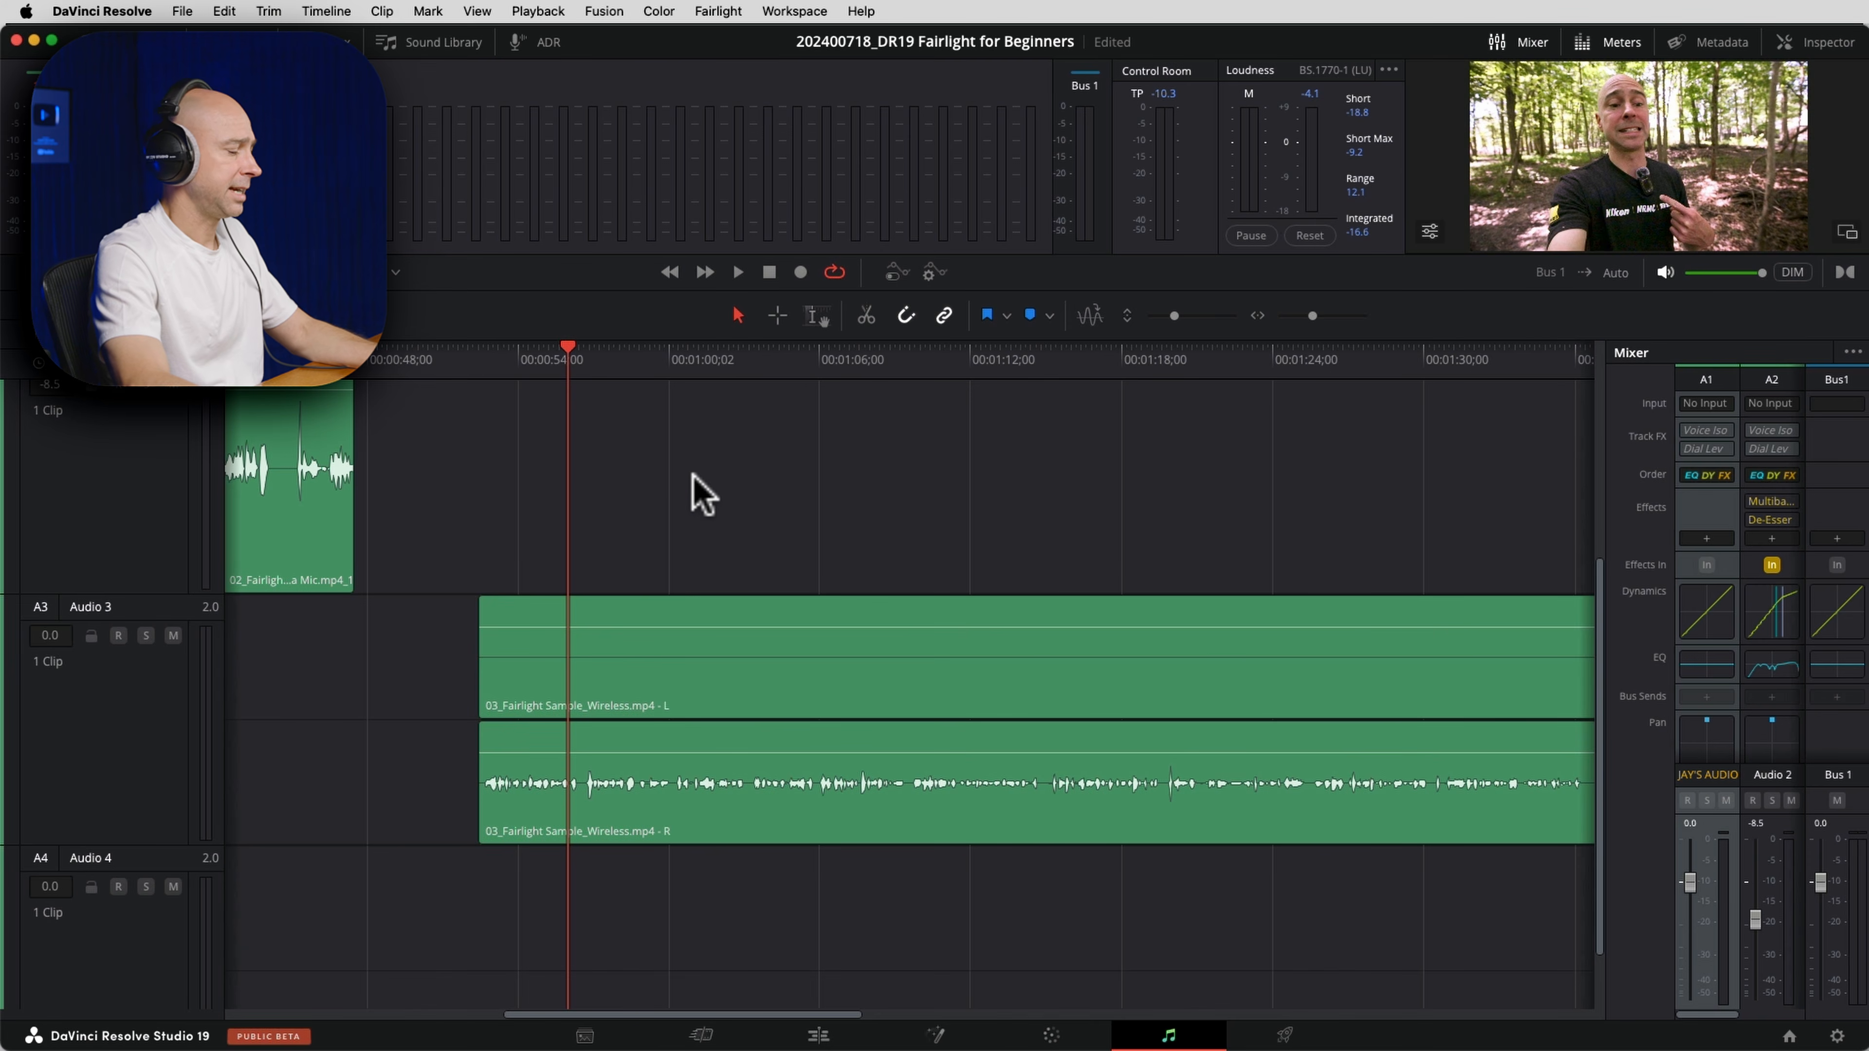
key("space")
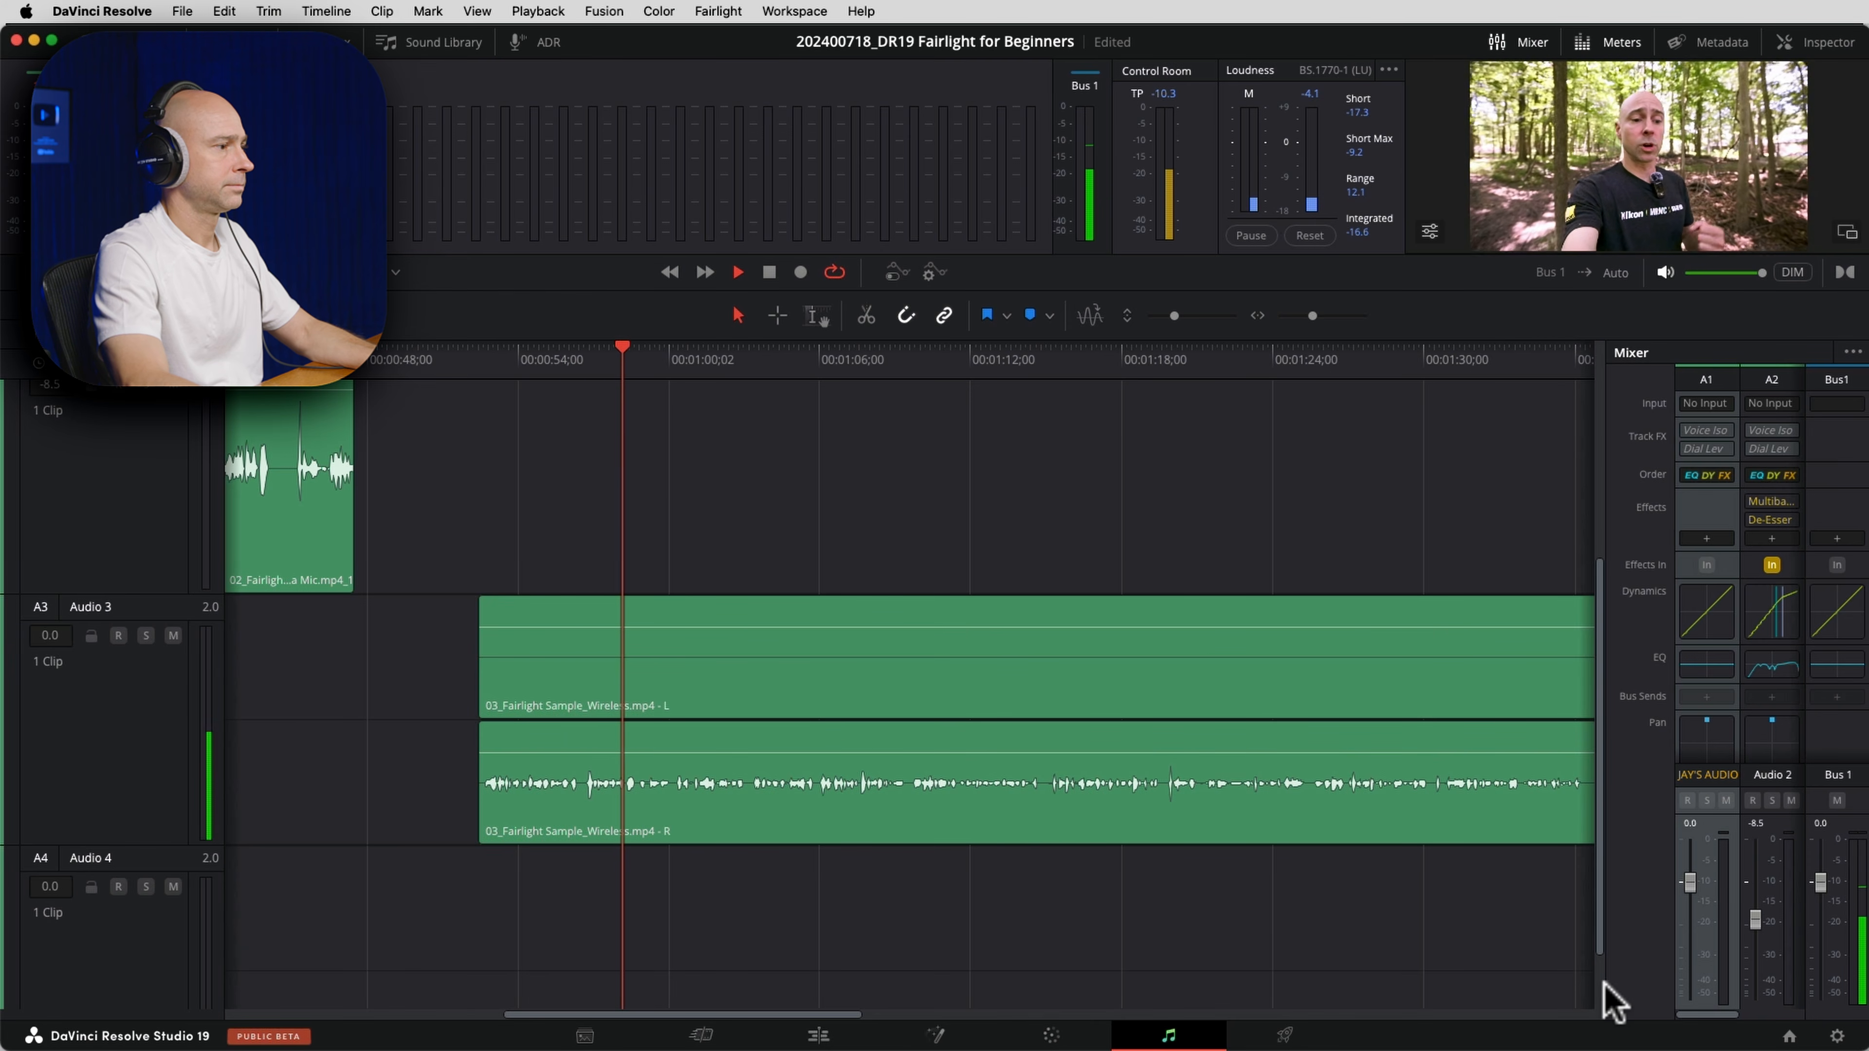
Widen the Mixer to show Audio 3 and Audio 4, and select Audio 3 while checking its playback level.
left_click_drag(1606, 999, 1430, 979)
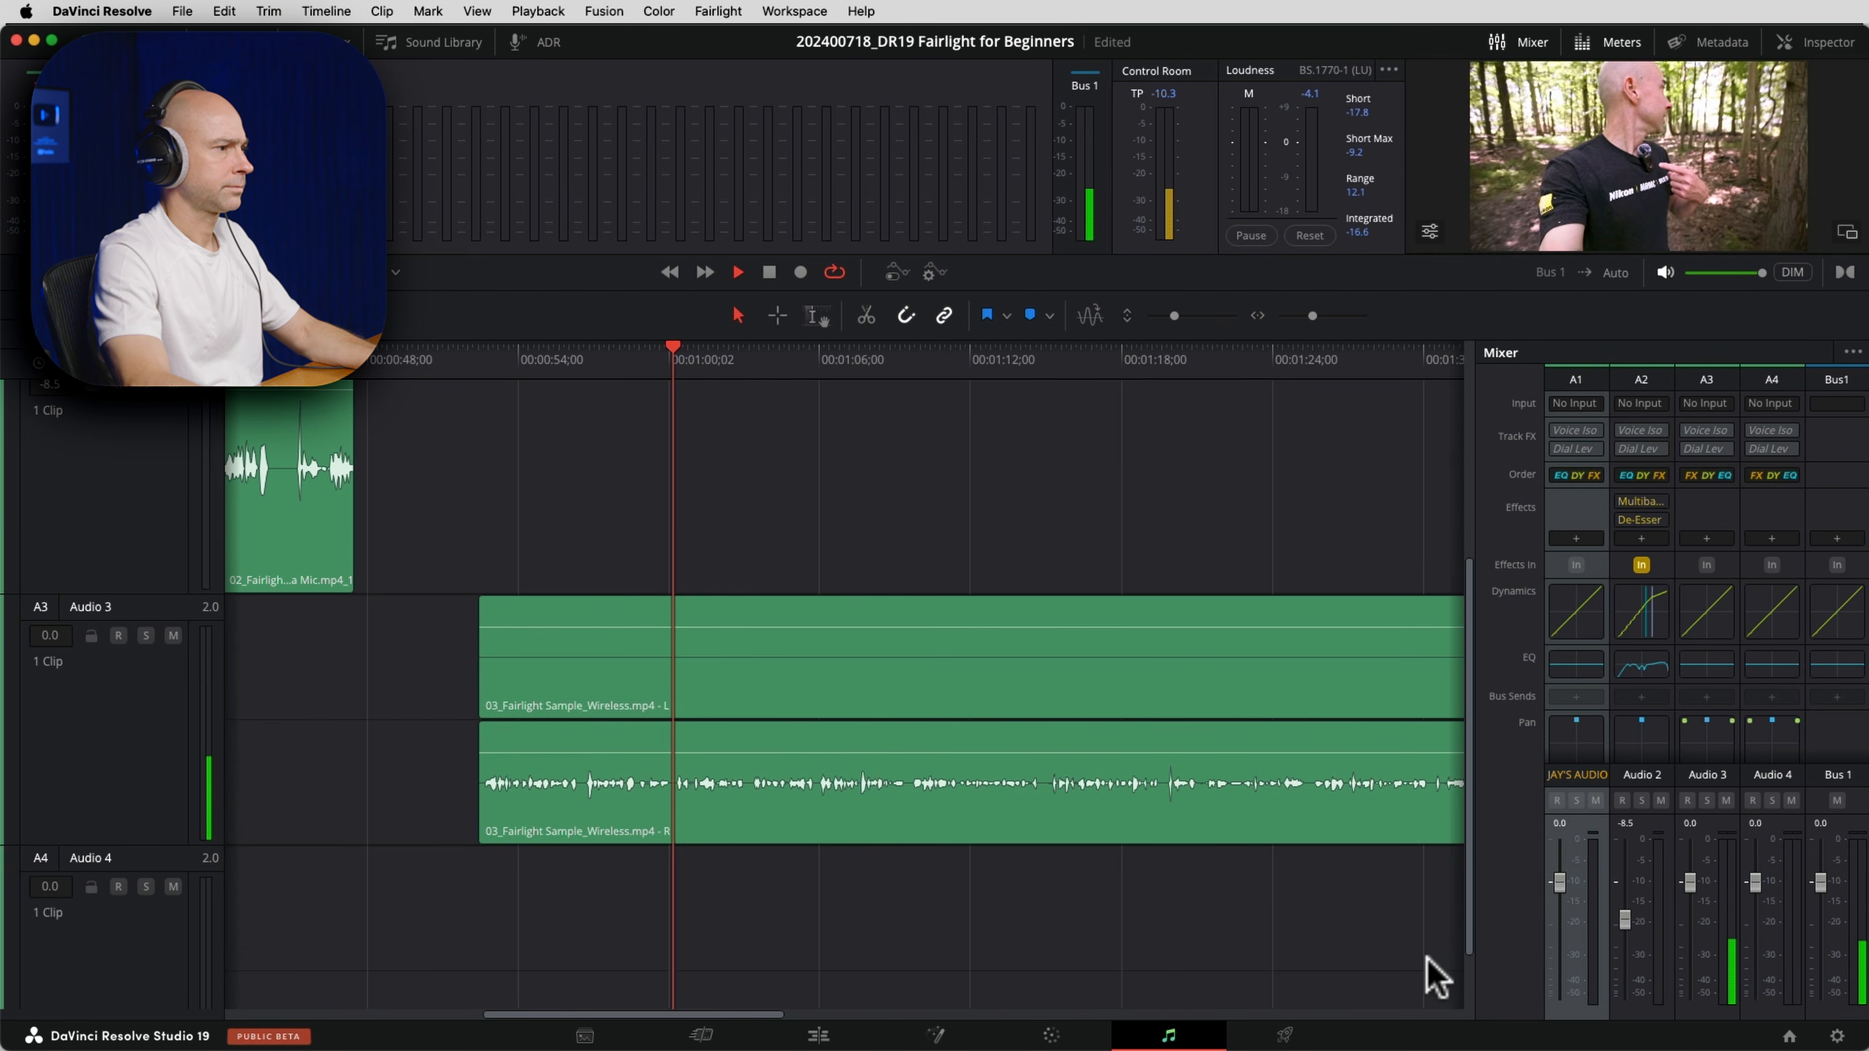
left_click(1758, 964)
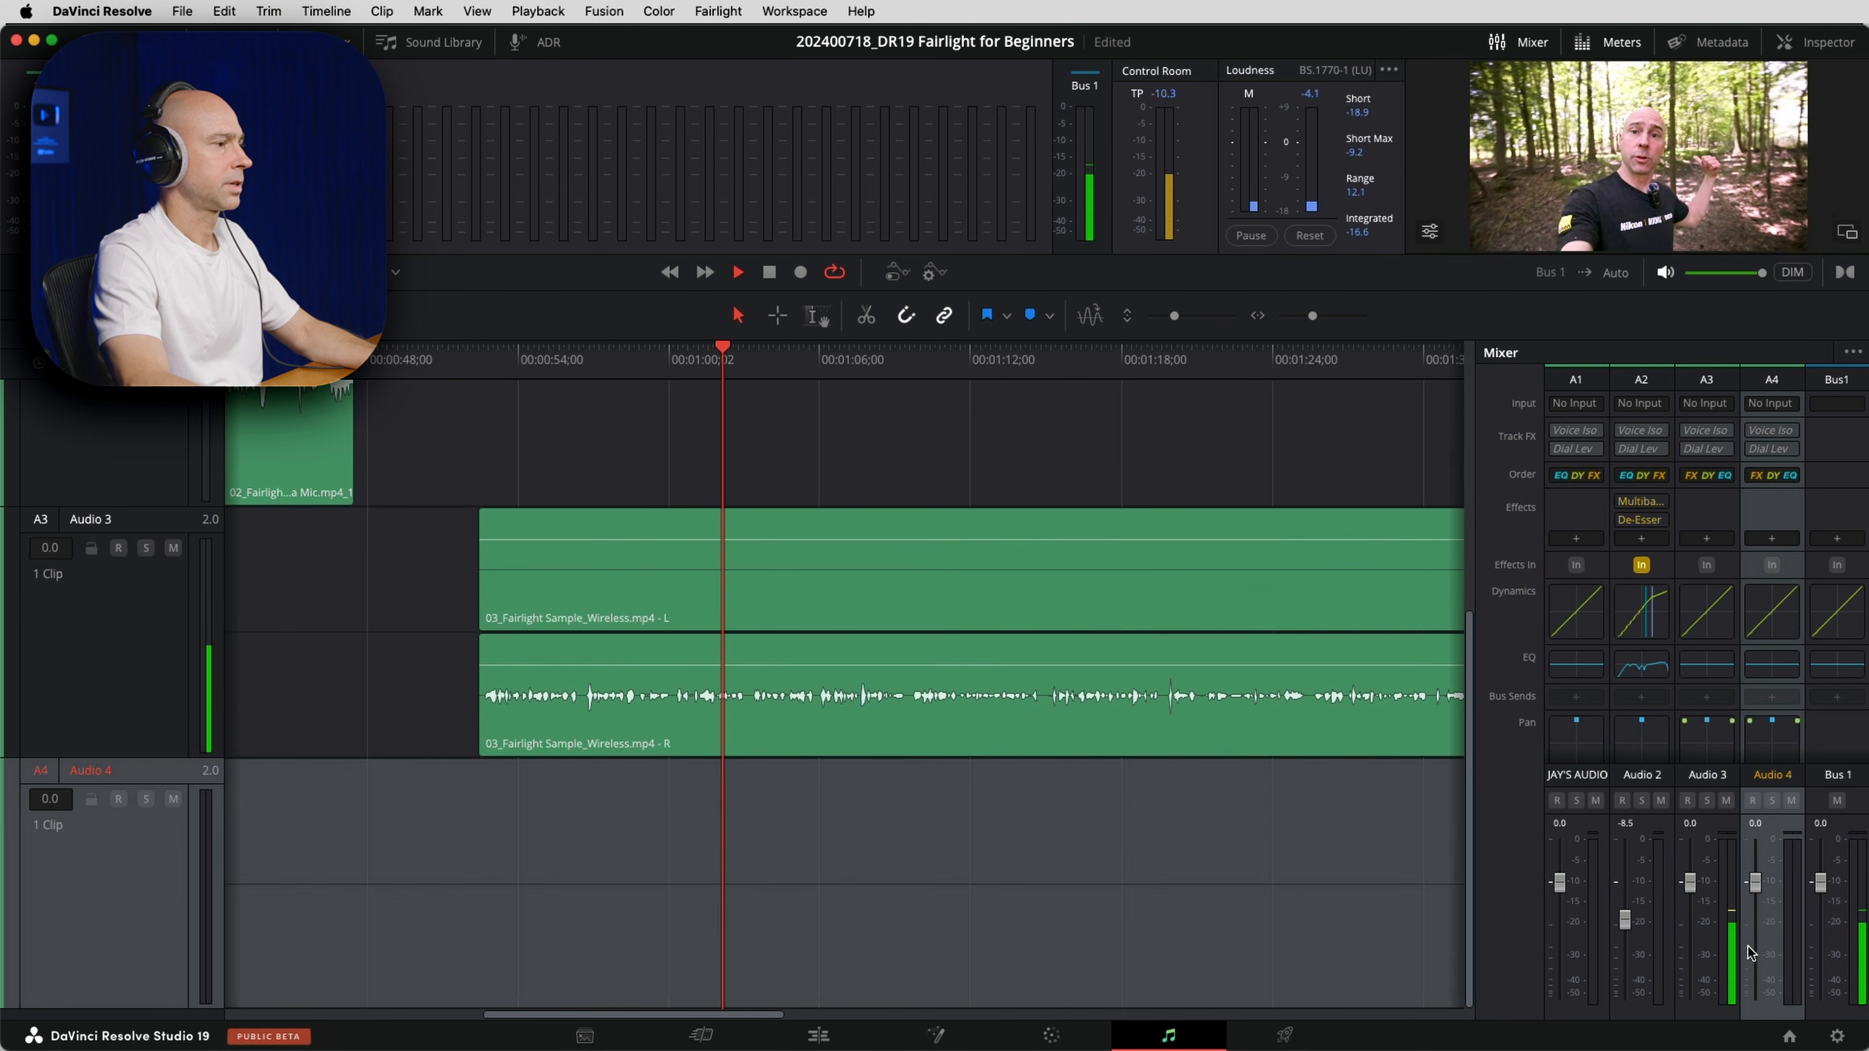
left_click(1729, 867)
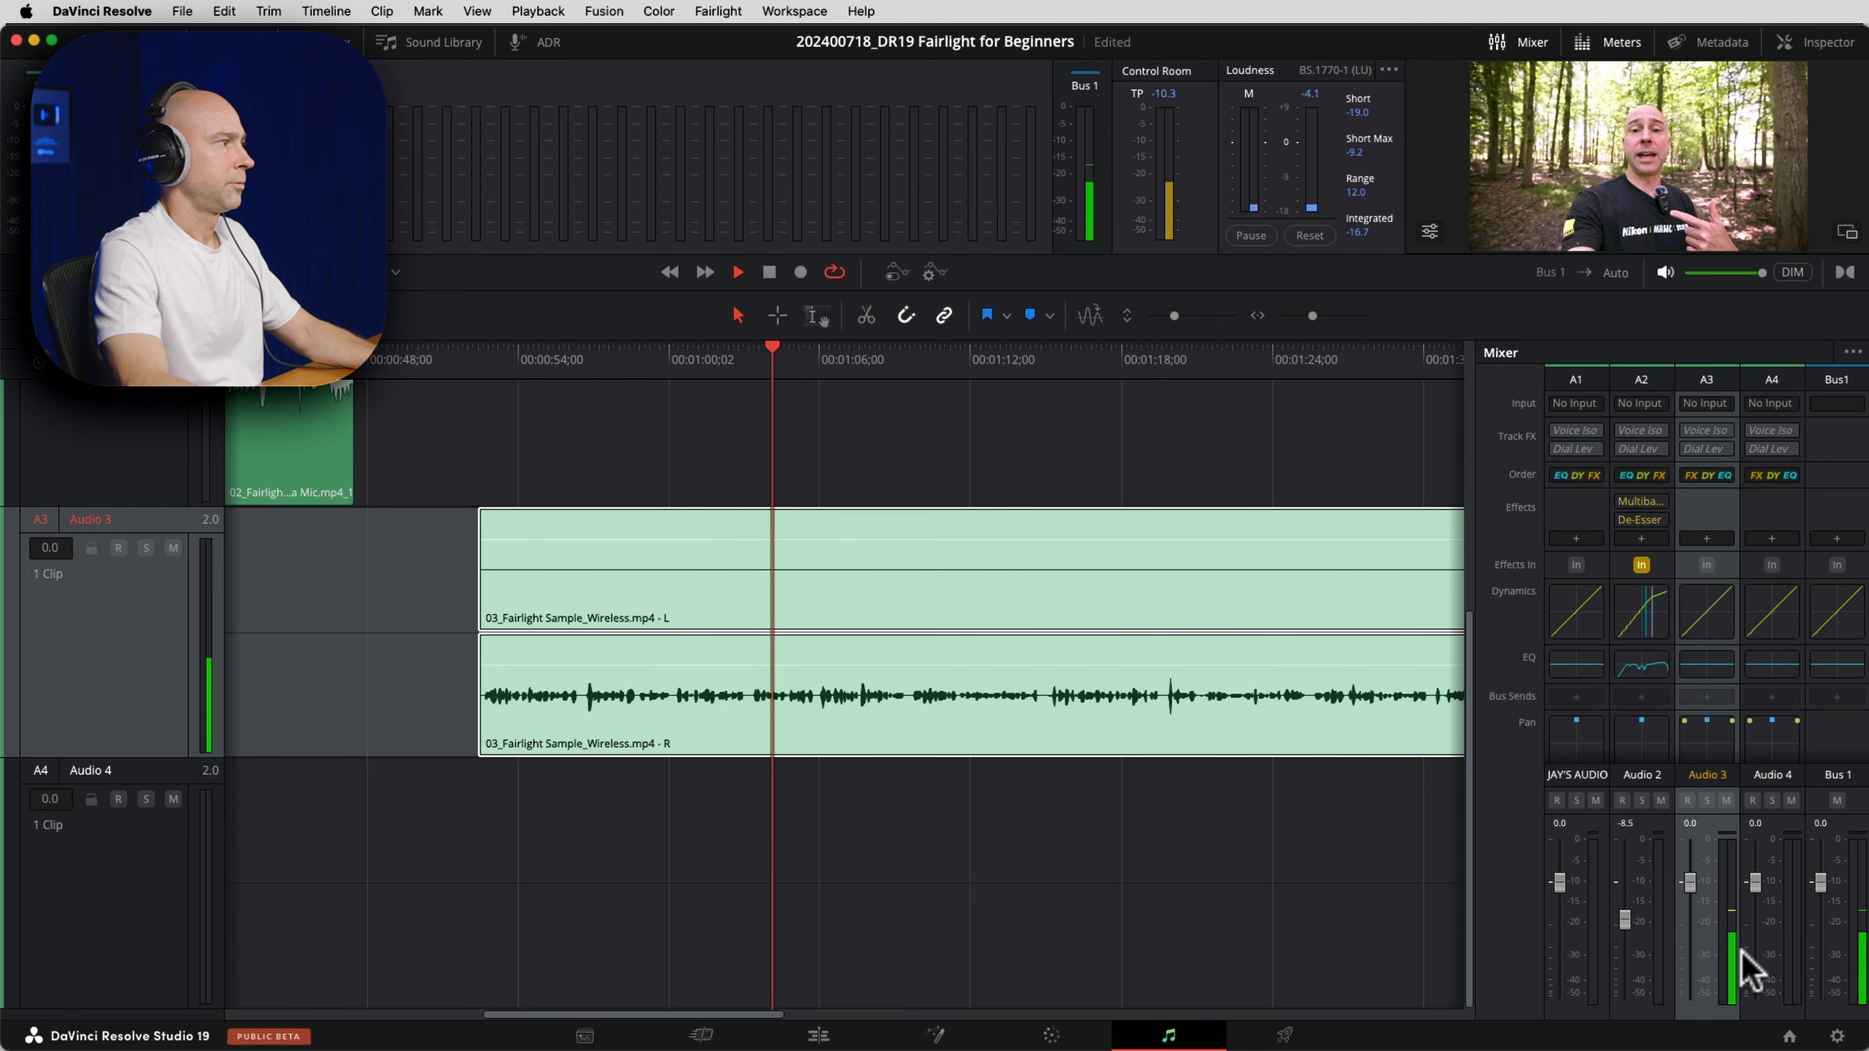
key("space")
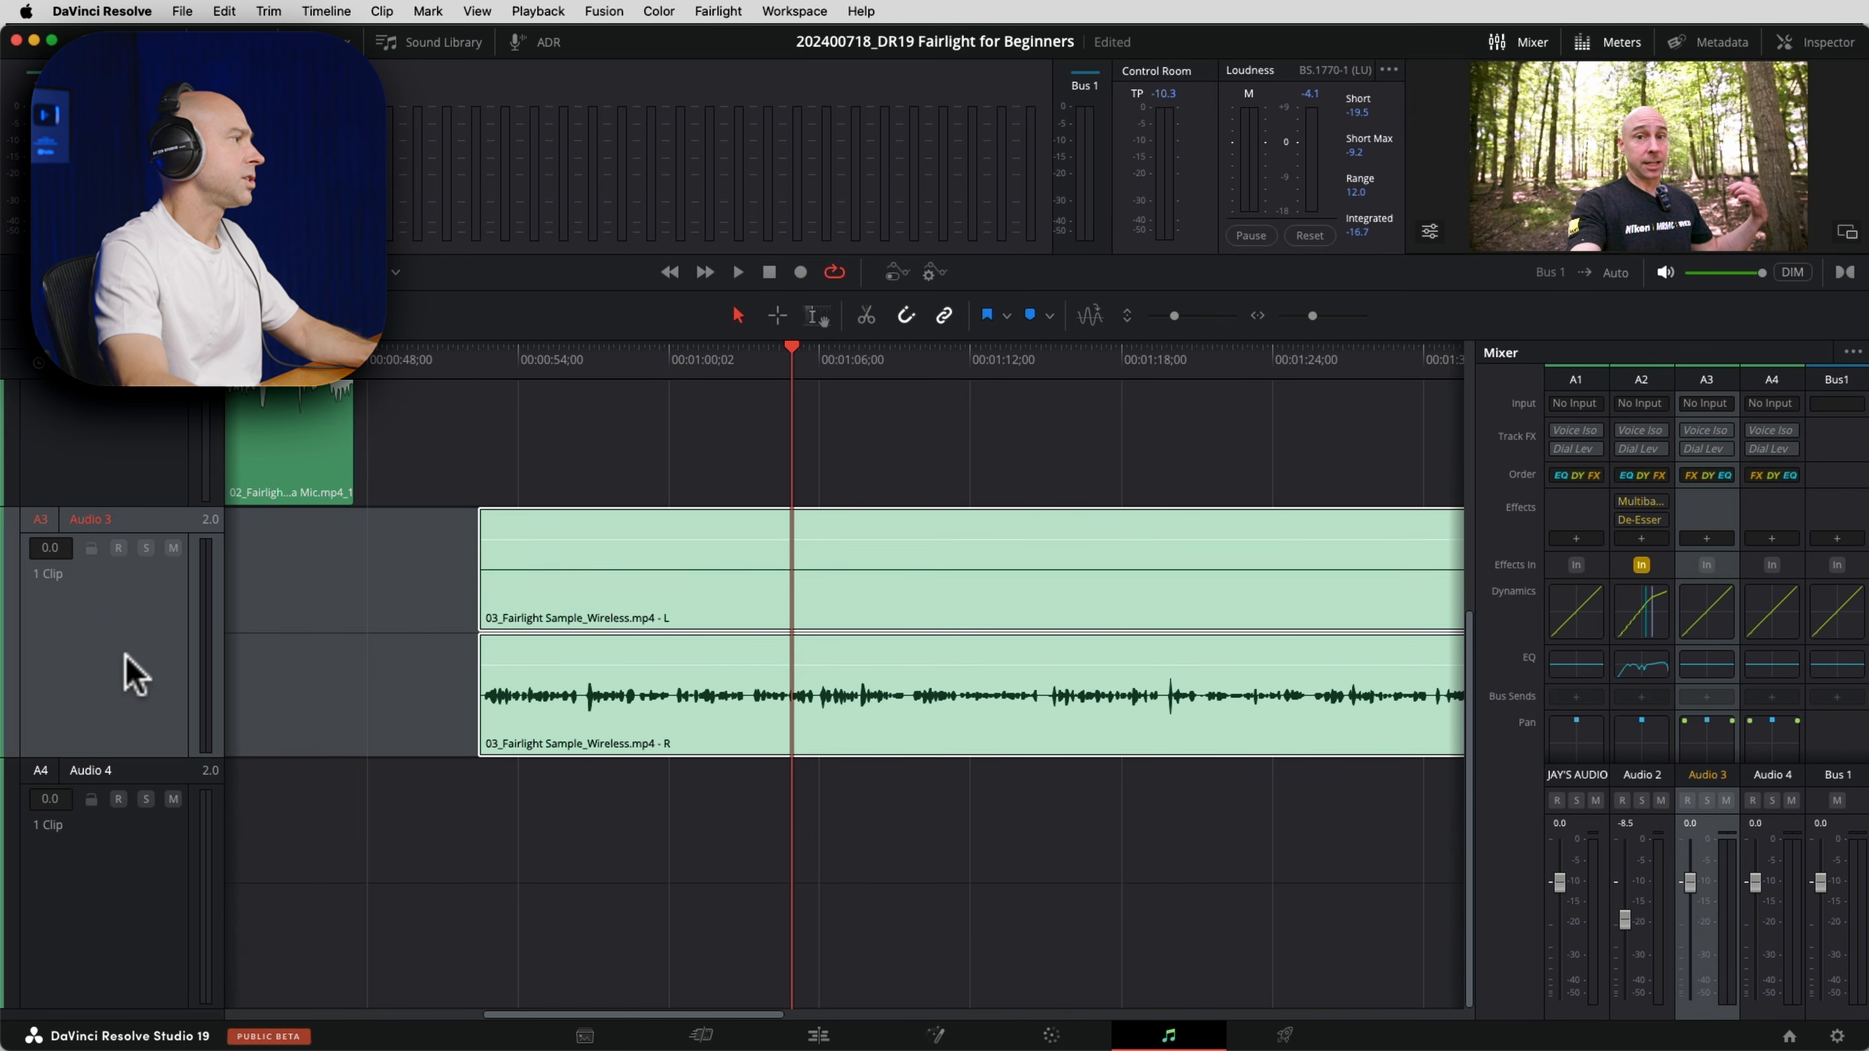
Try changing the Audio 3 track type to mono and play the wireless clip briefly.
right_click(108, 651)
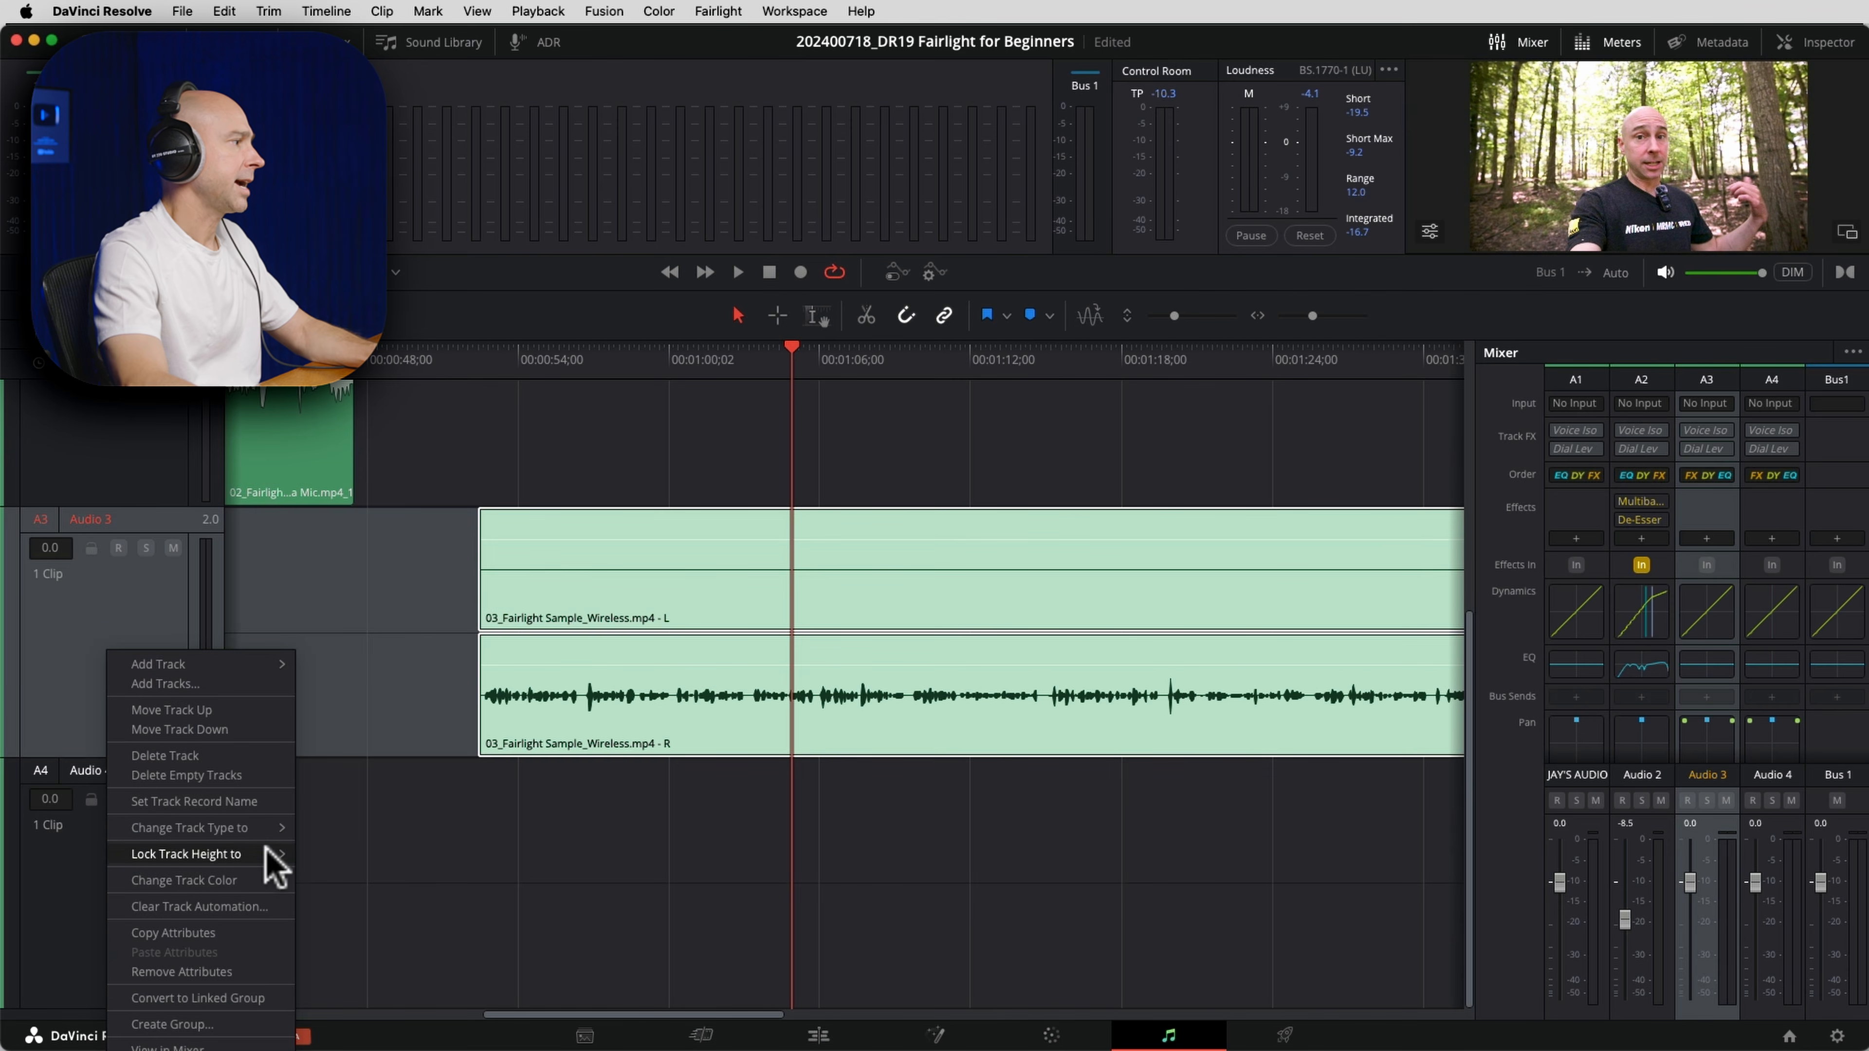
mouse_move(269, 831)
left_click(344, 829)
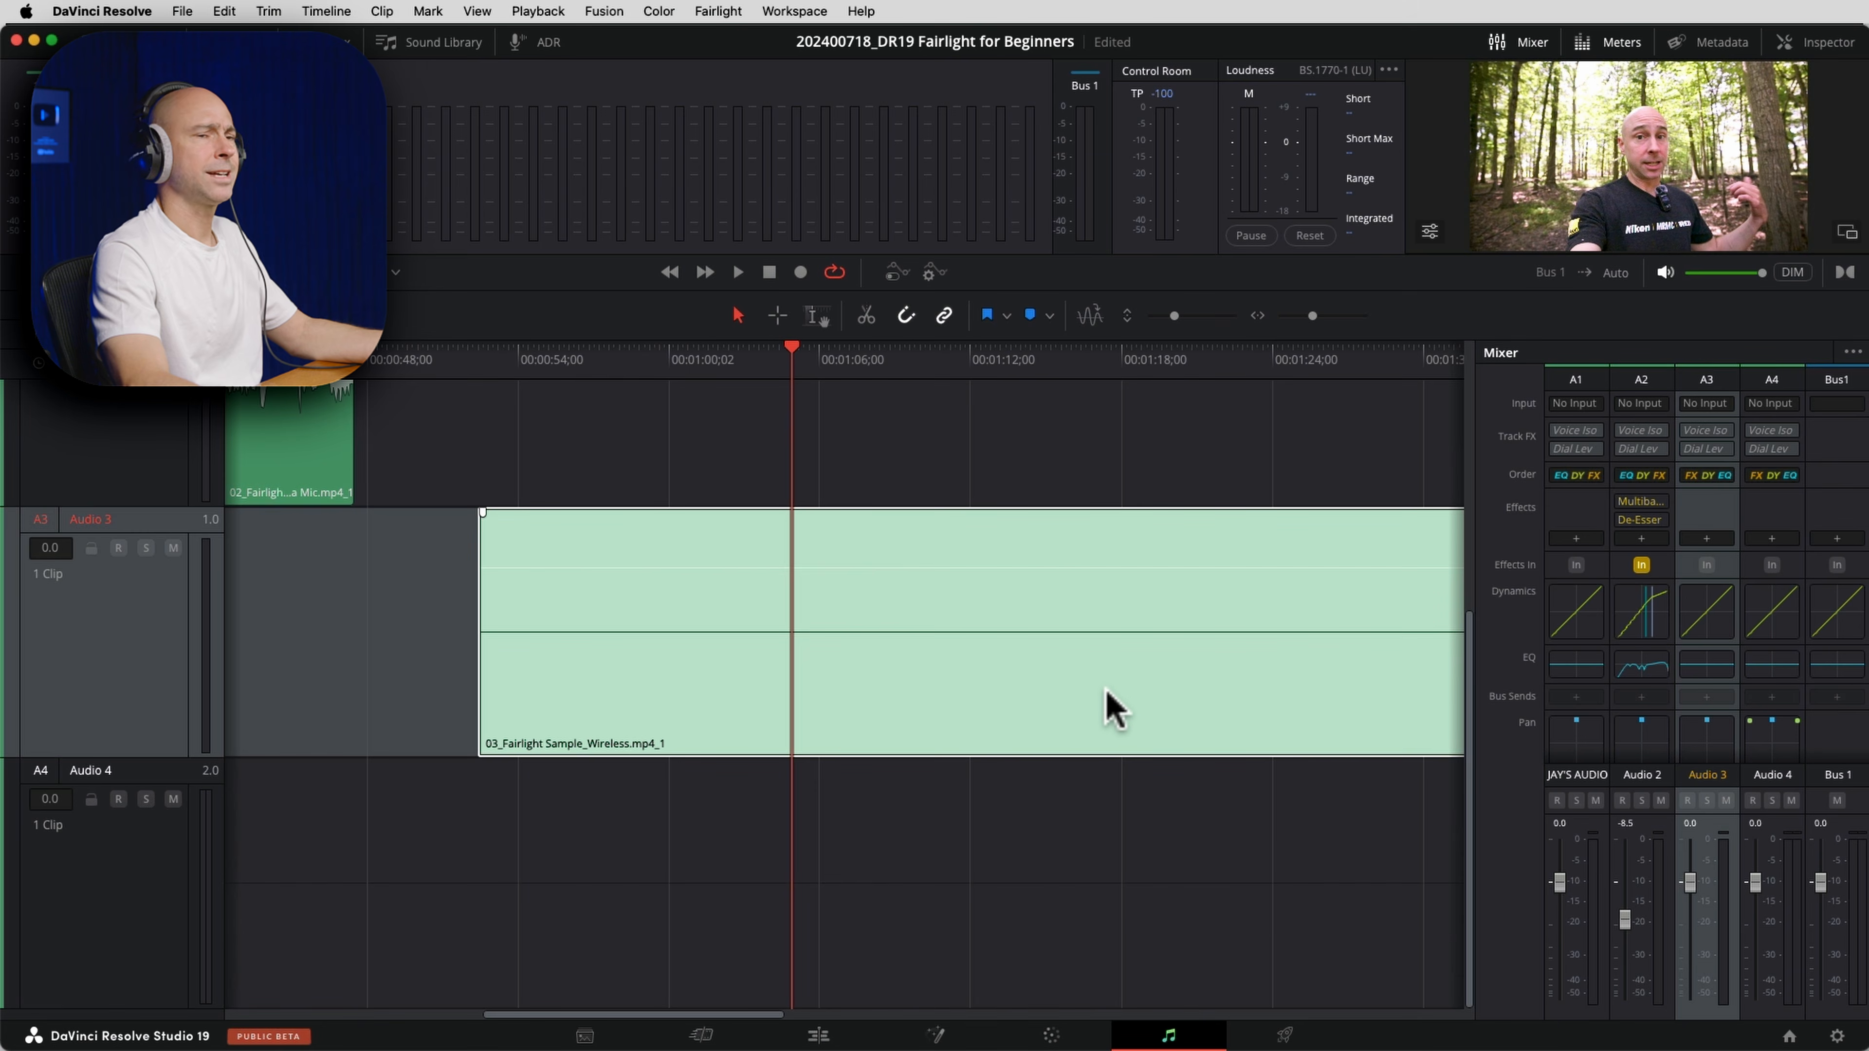
key("space")
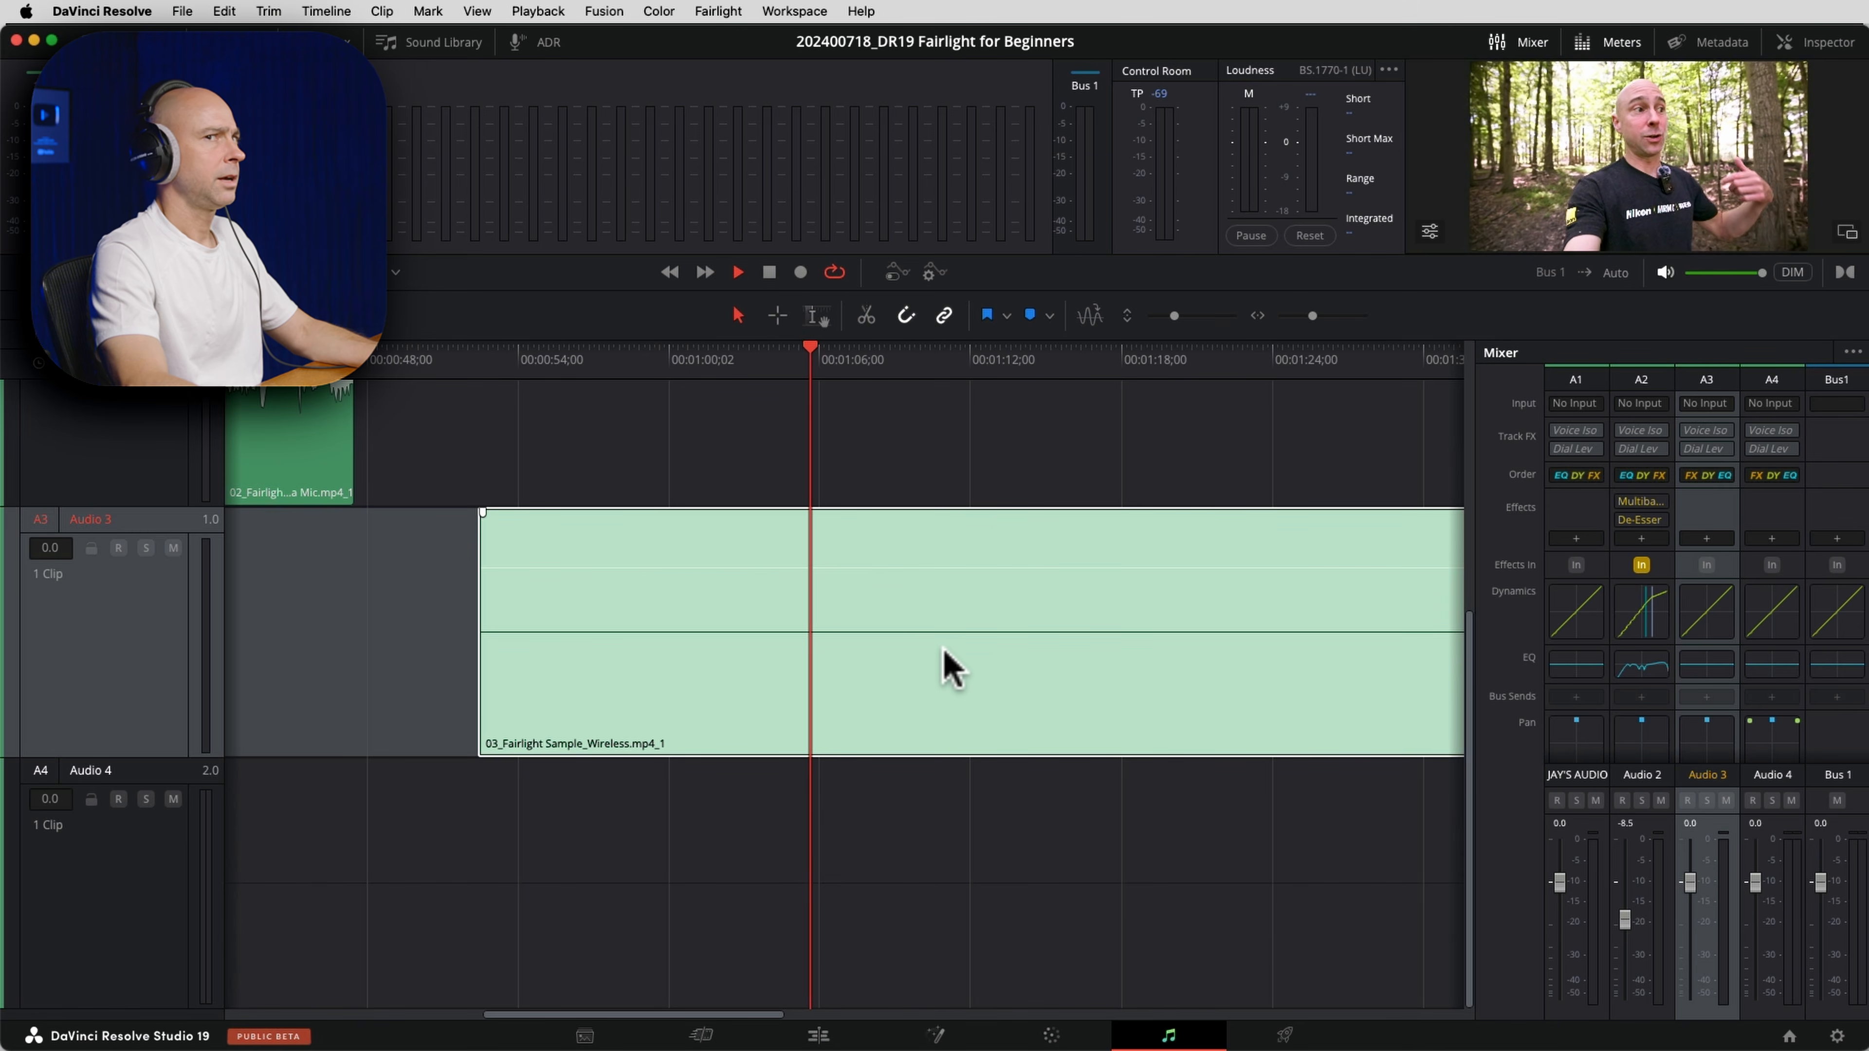
key("space")
Change the Audio 3 track type back to stereo.
right_click(107, 648)
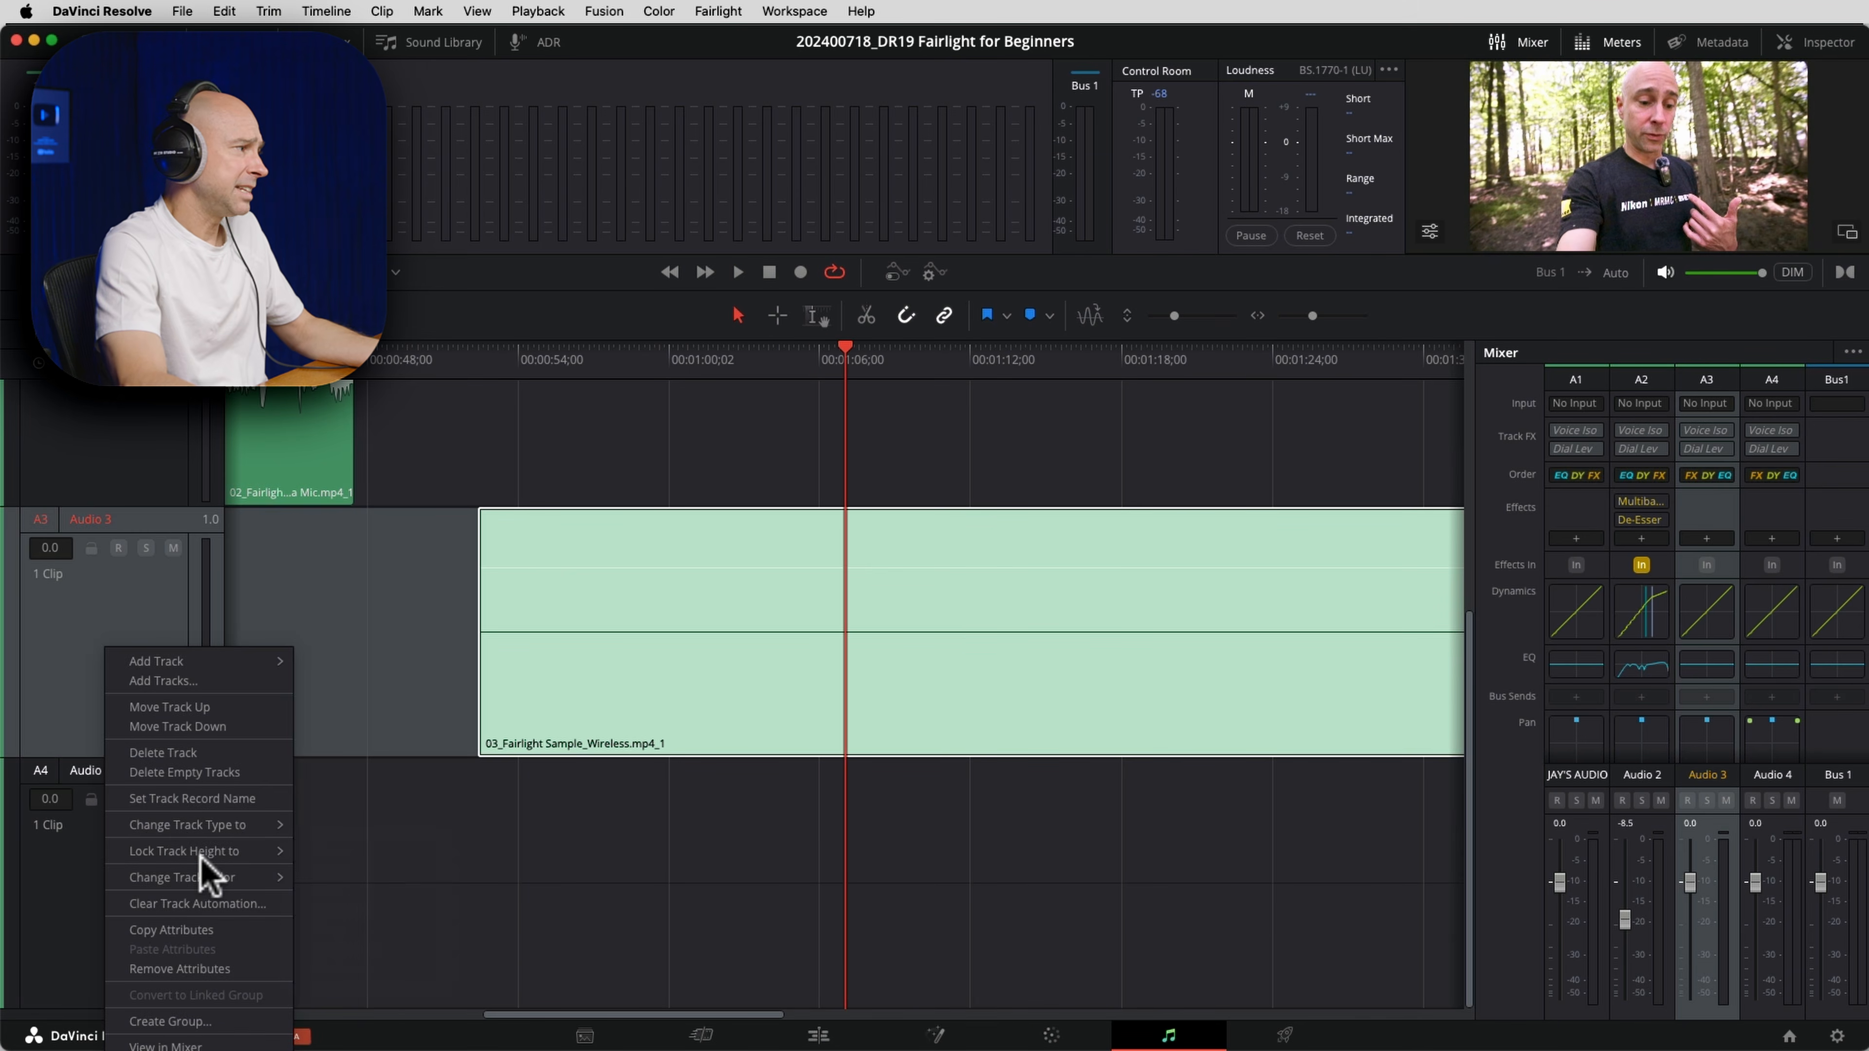
mouse_move(207, 854)
mouse_move(155, 828)
left_click(327, 846)
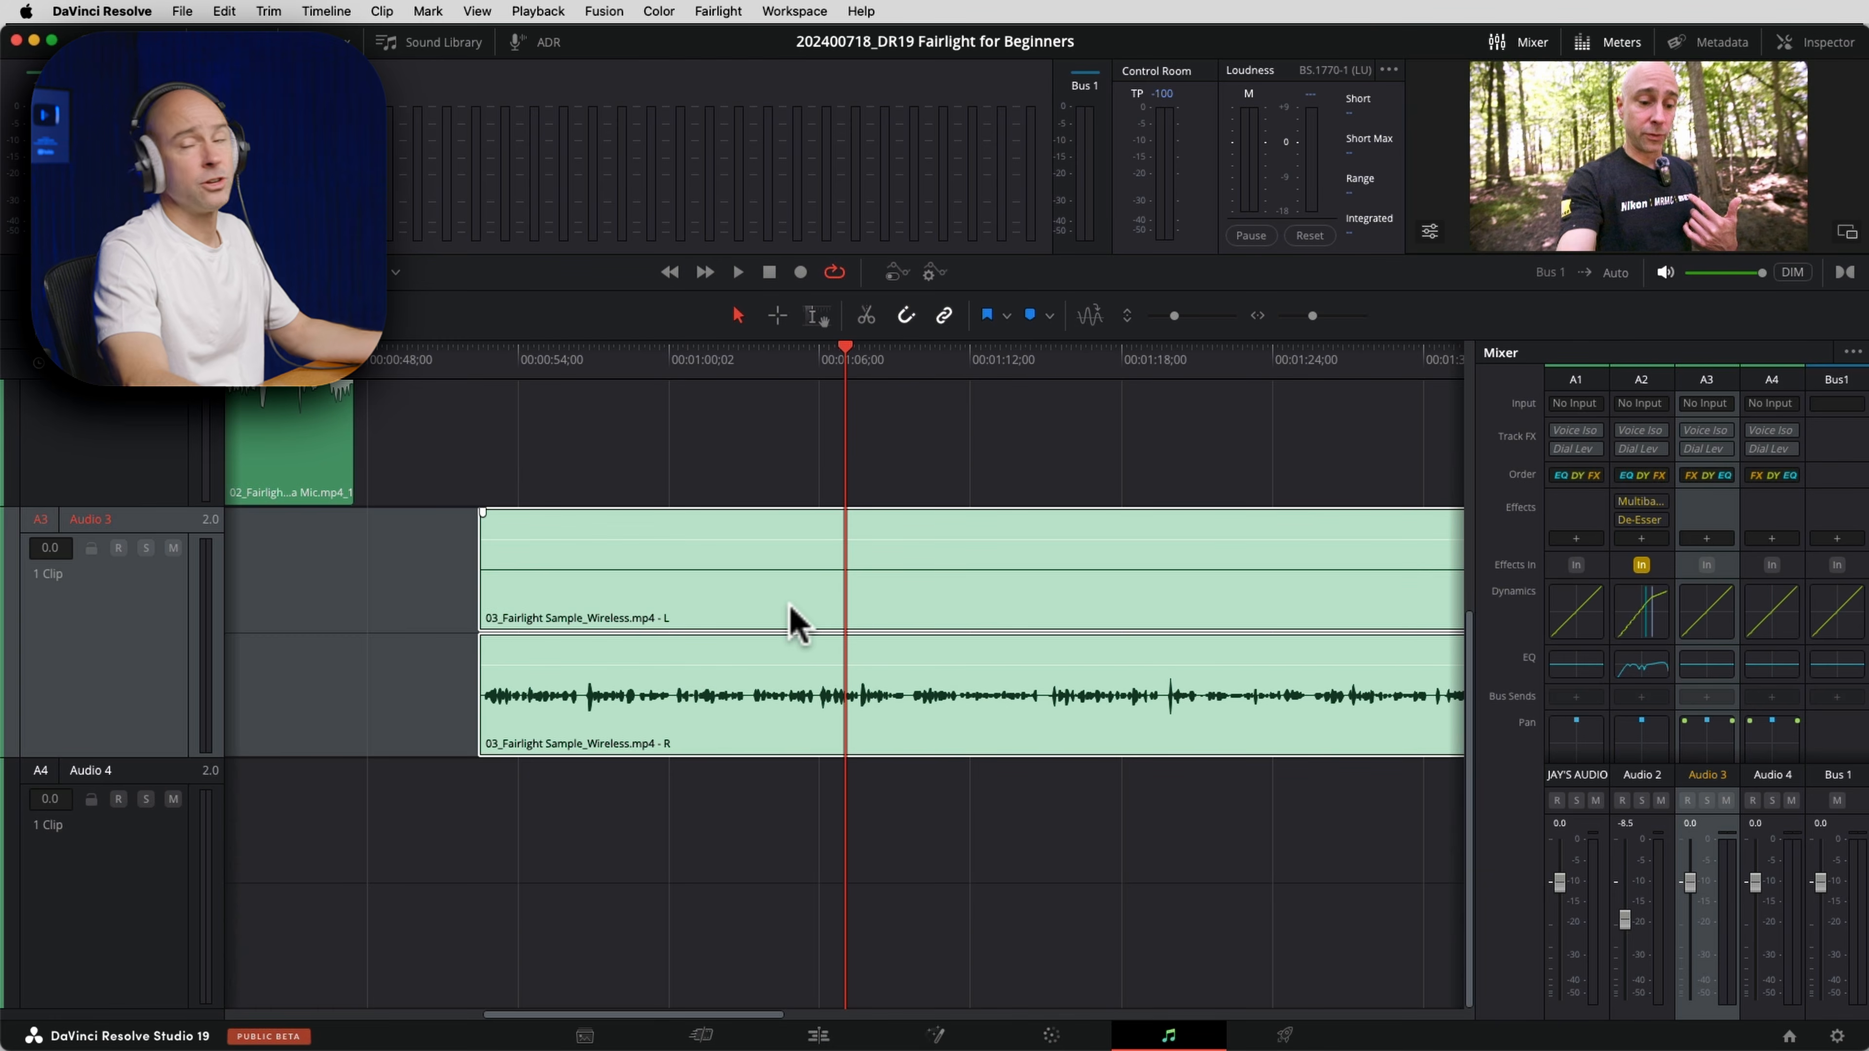
In clip 03's audio attributes on Audio 3, set the left channel's source to Embedded Channel 2 and apply it.
right_click(716, 593)
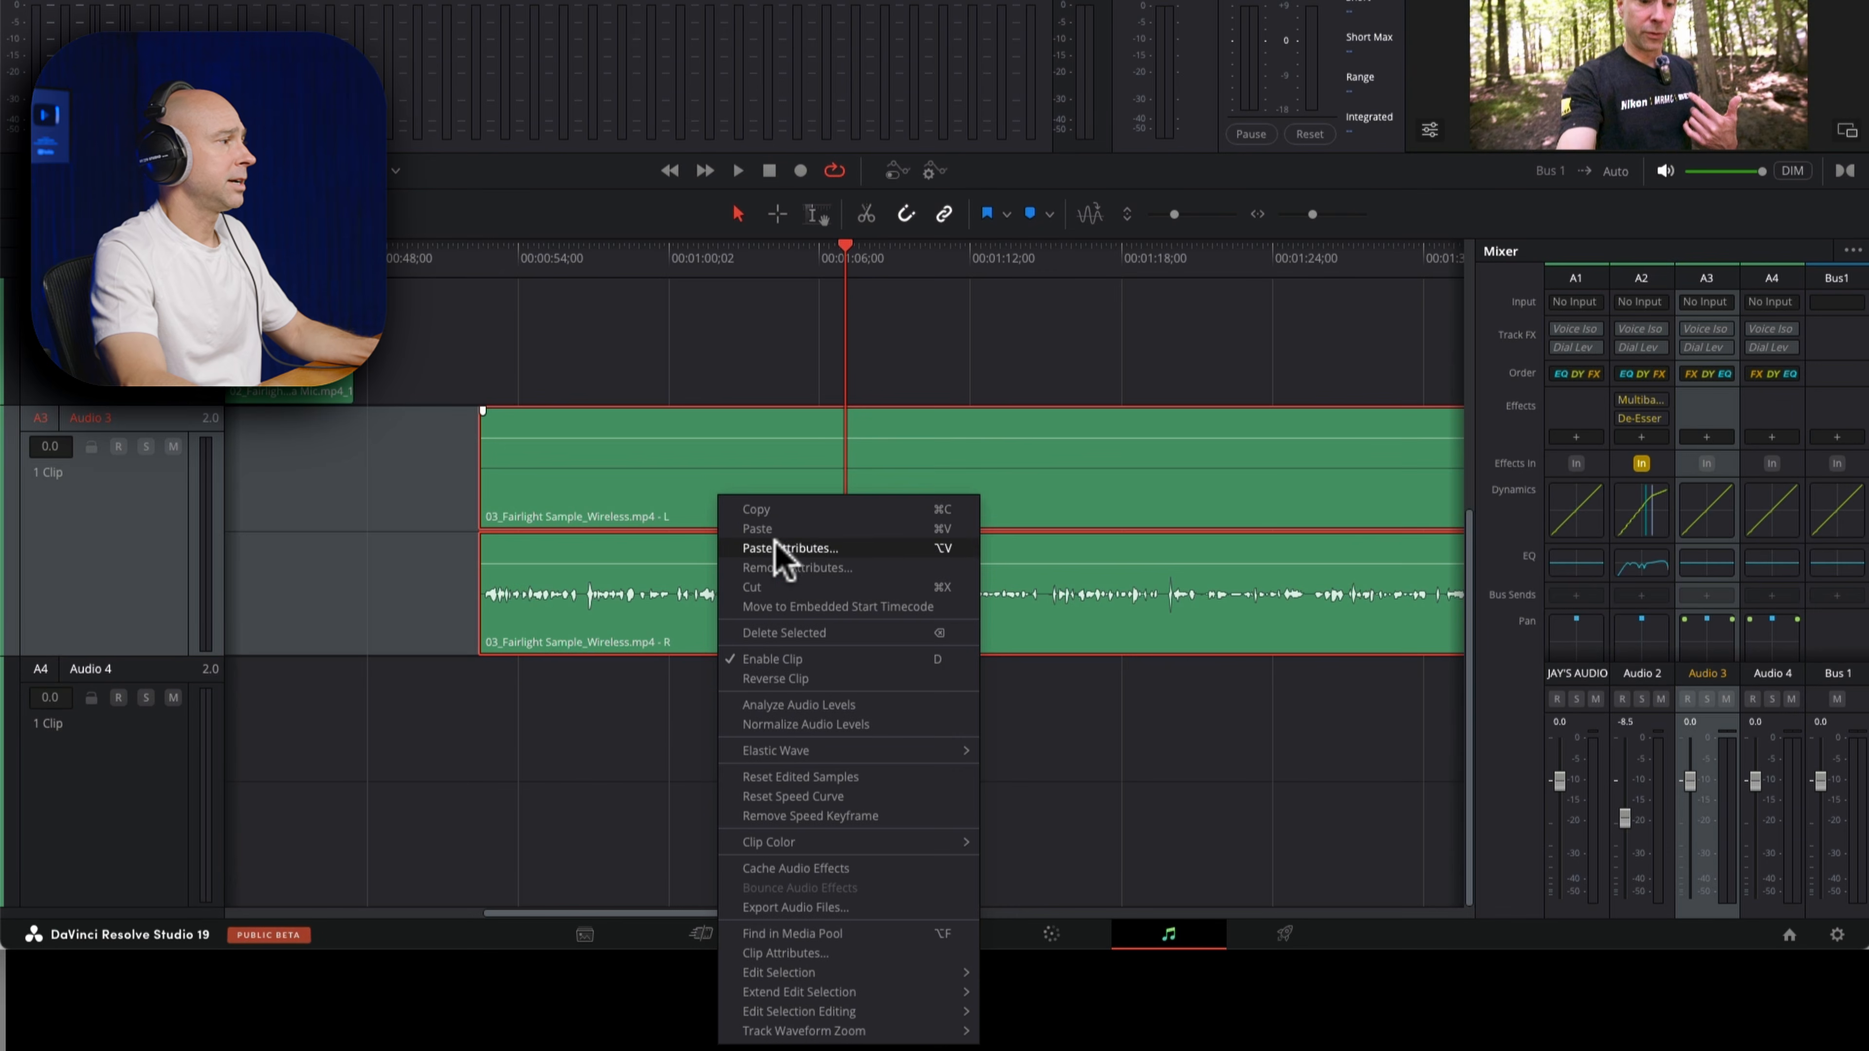
left_click(785, 952)
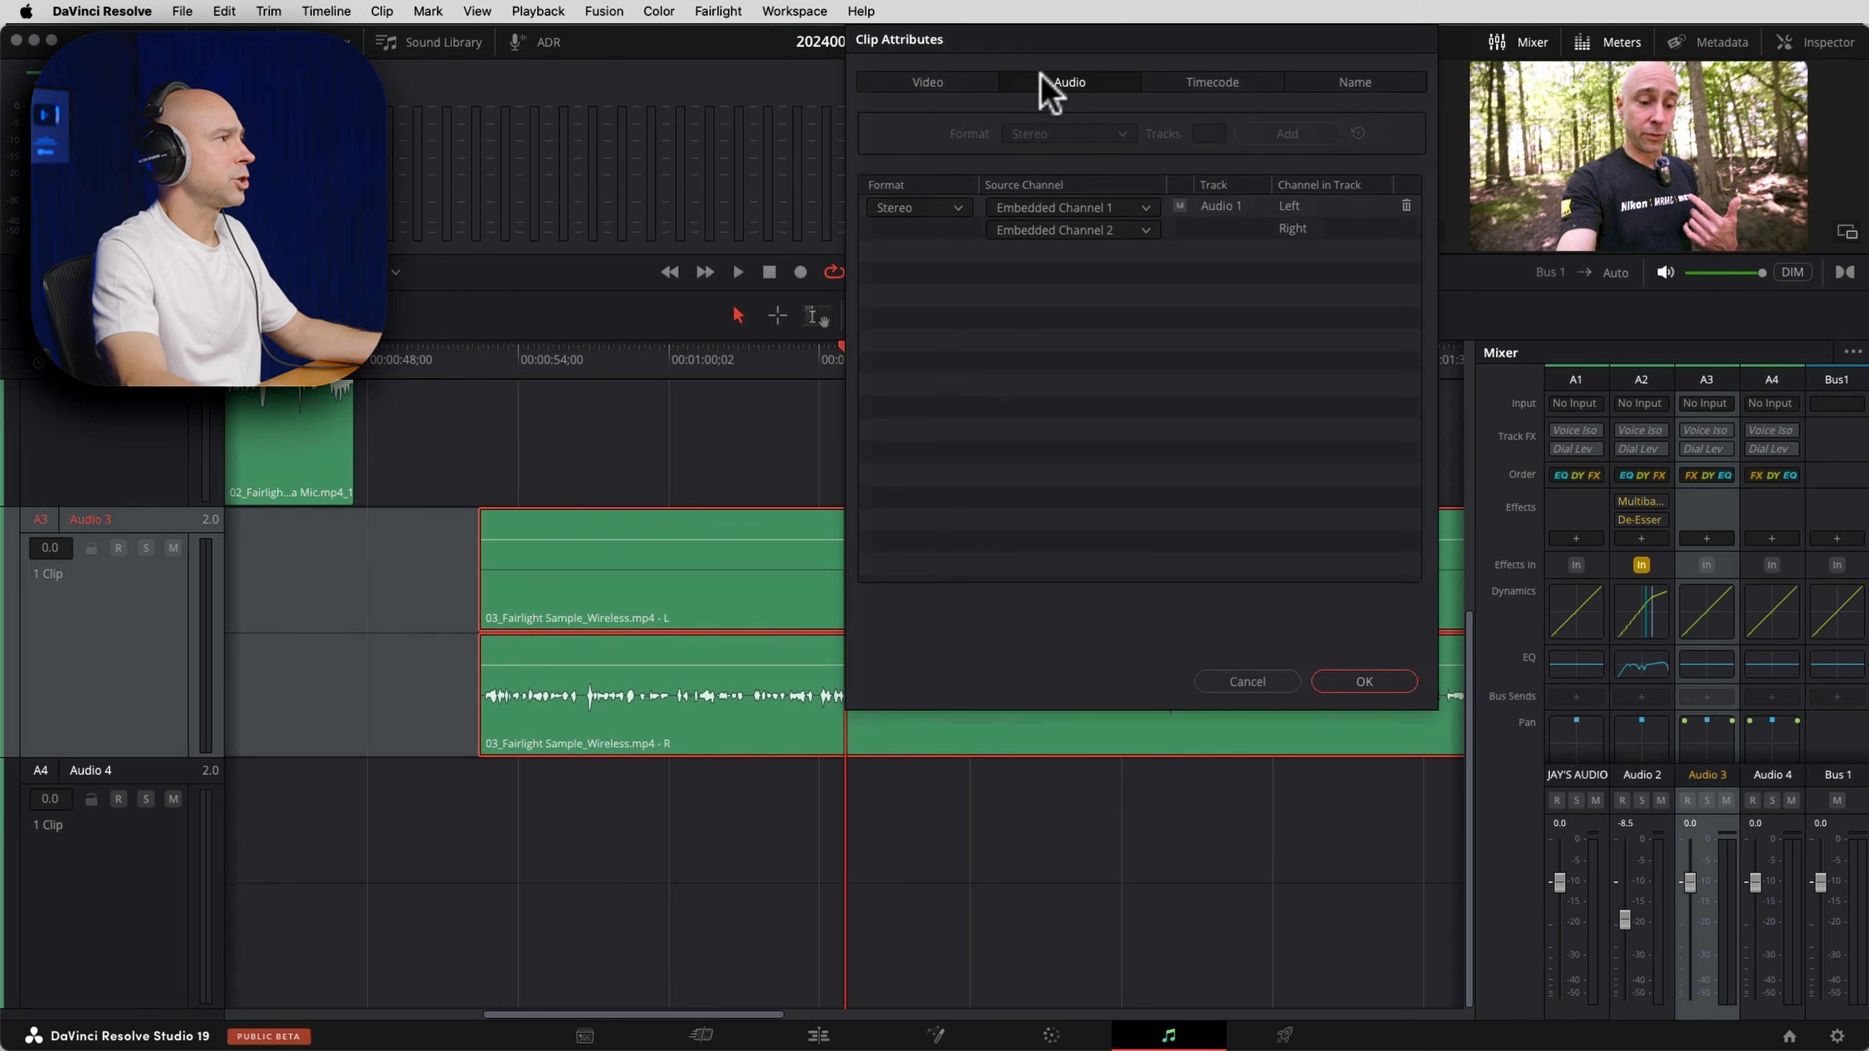
left_click(1049, 82)
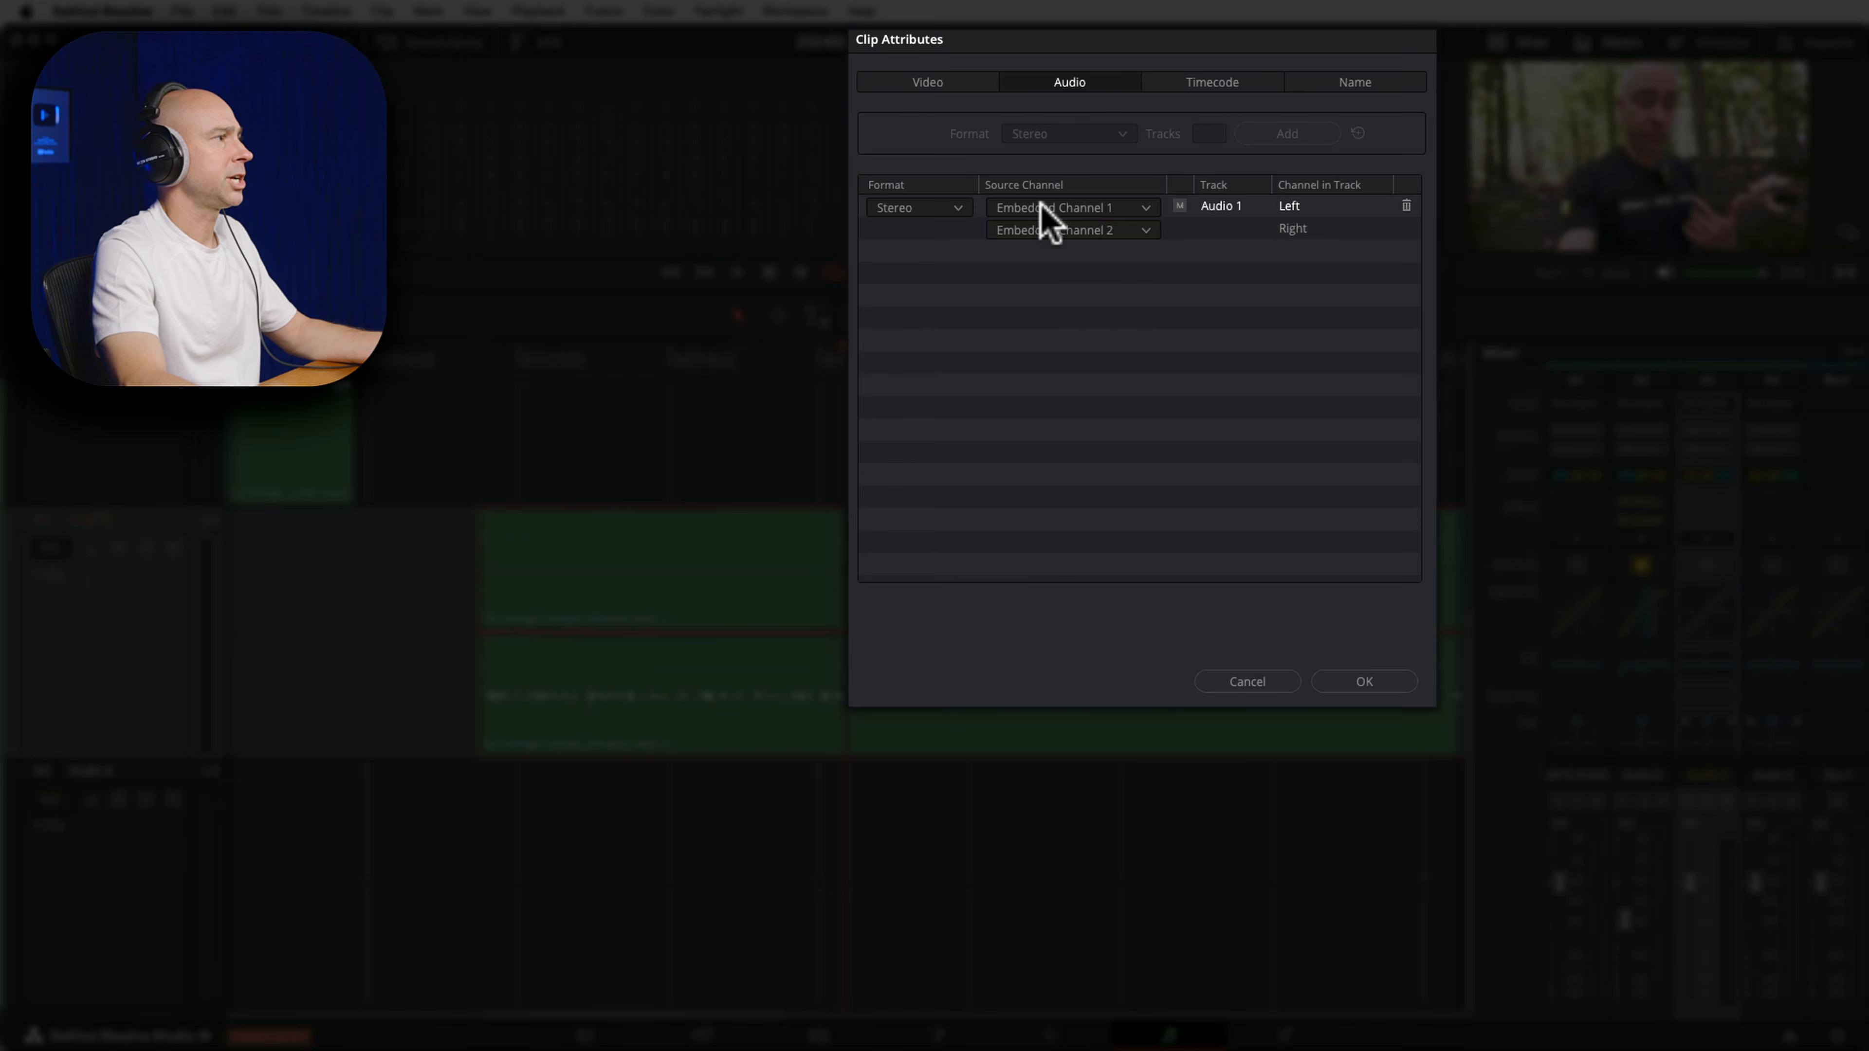
left_click(1315, 229)
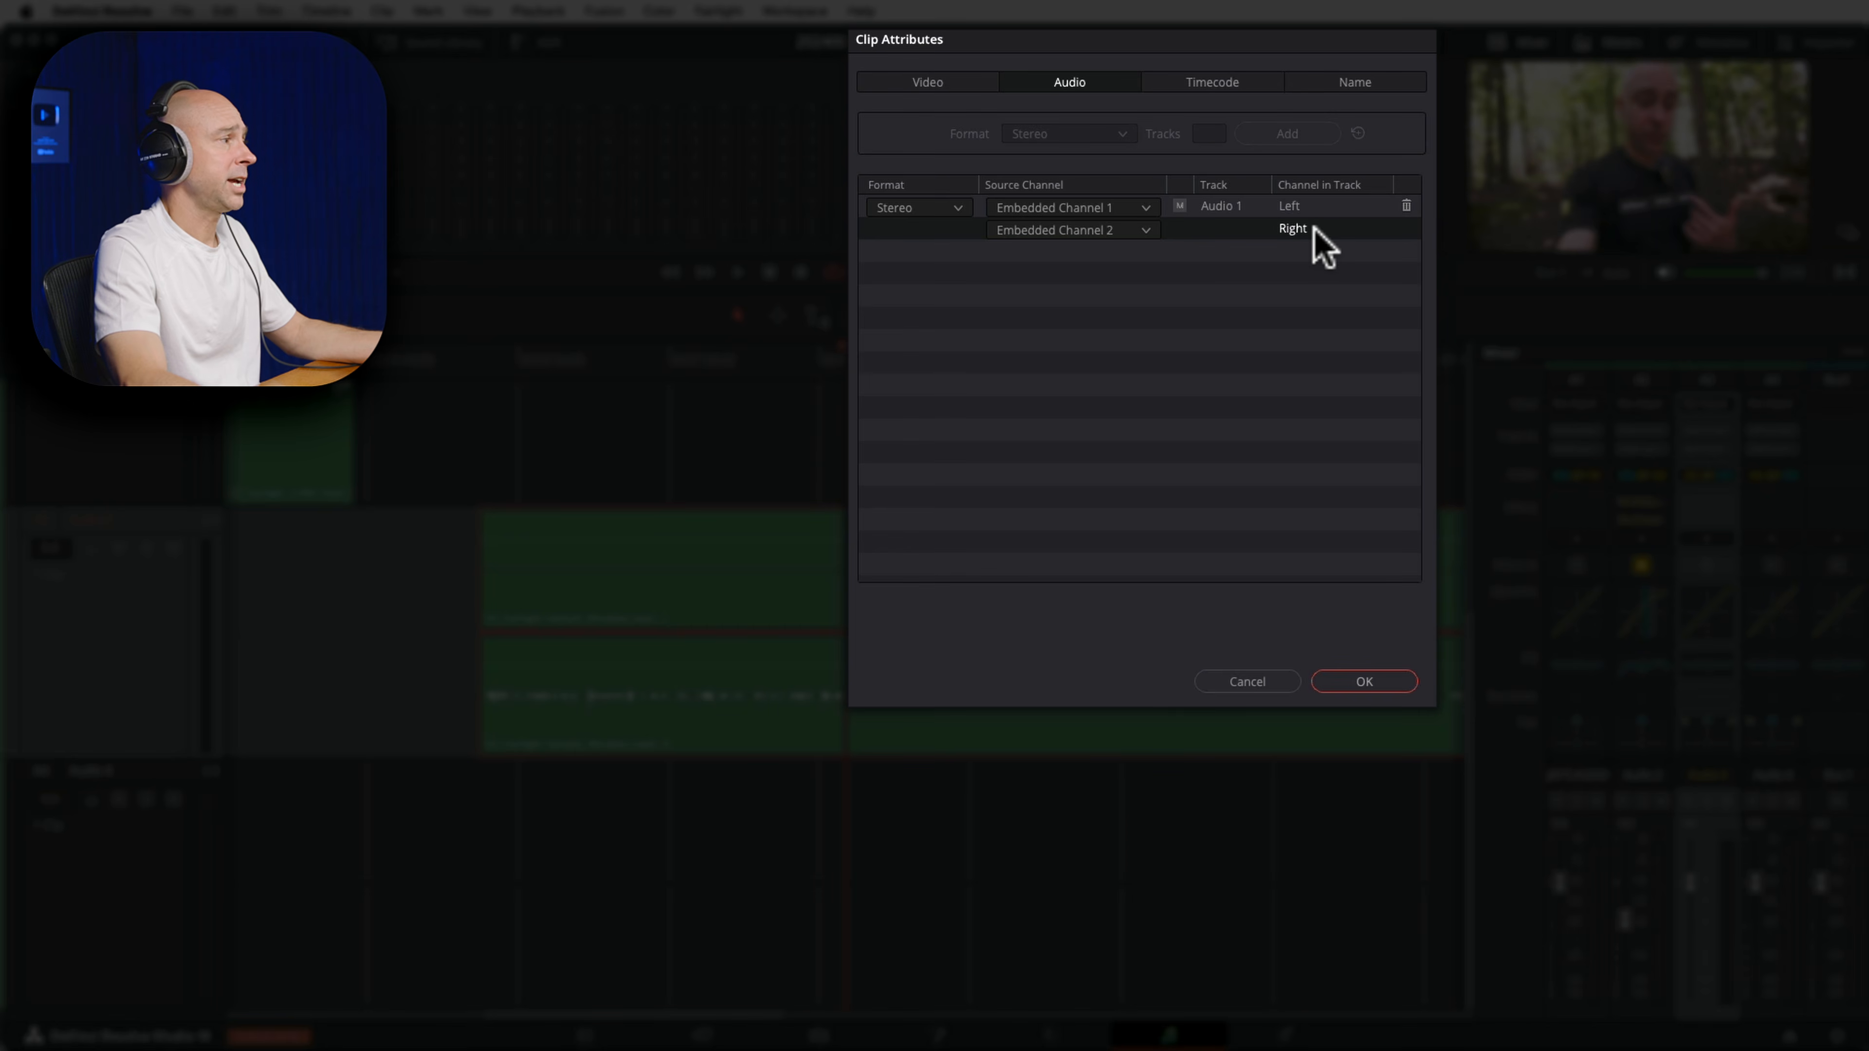
left_click(1092, 209)
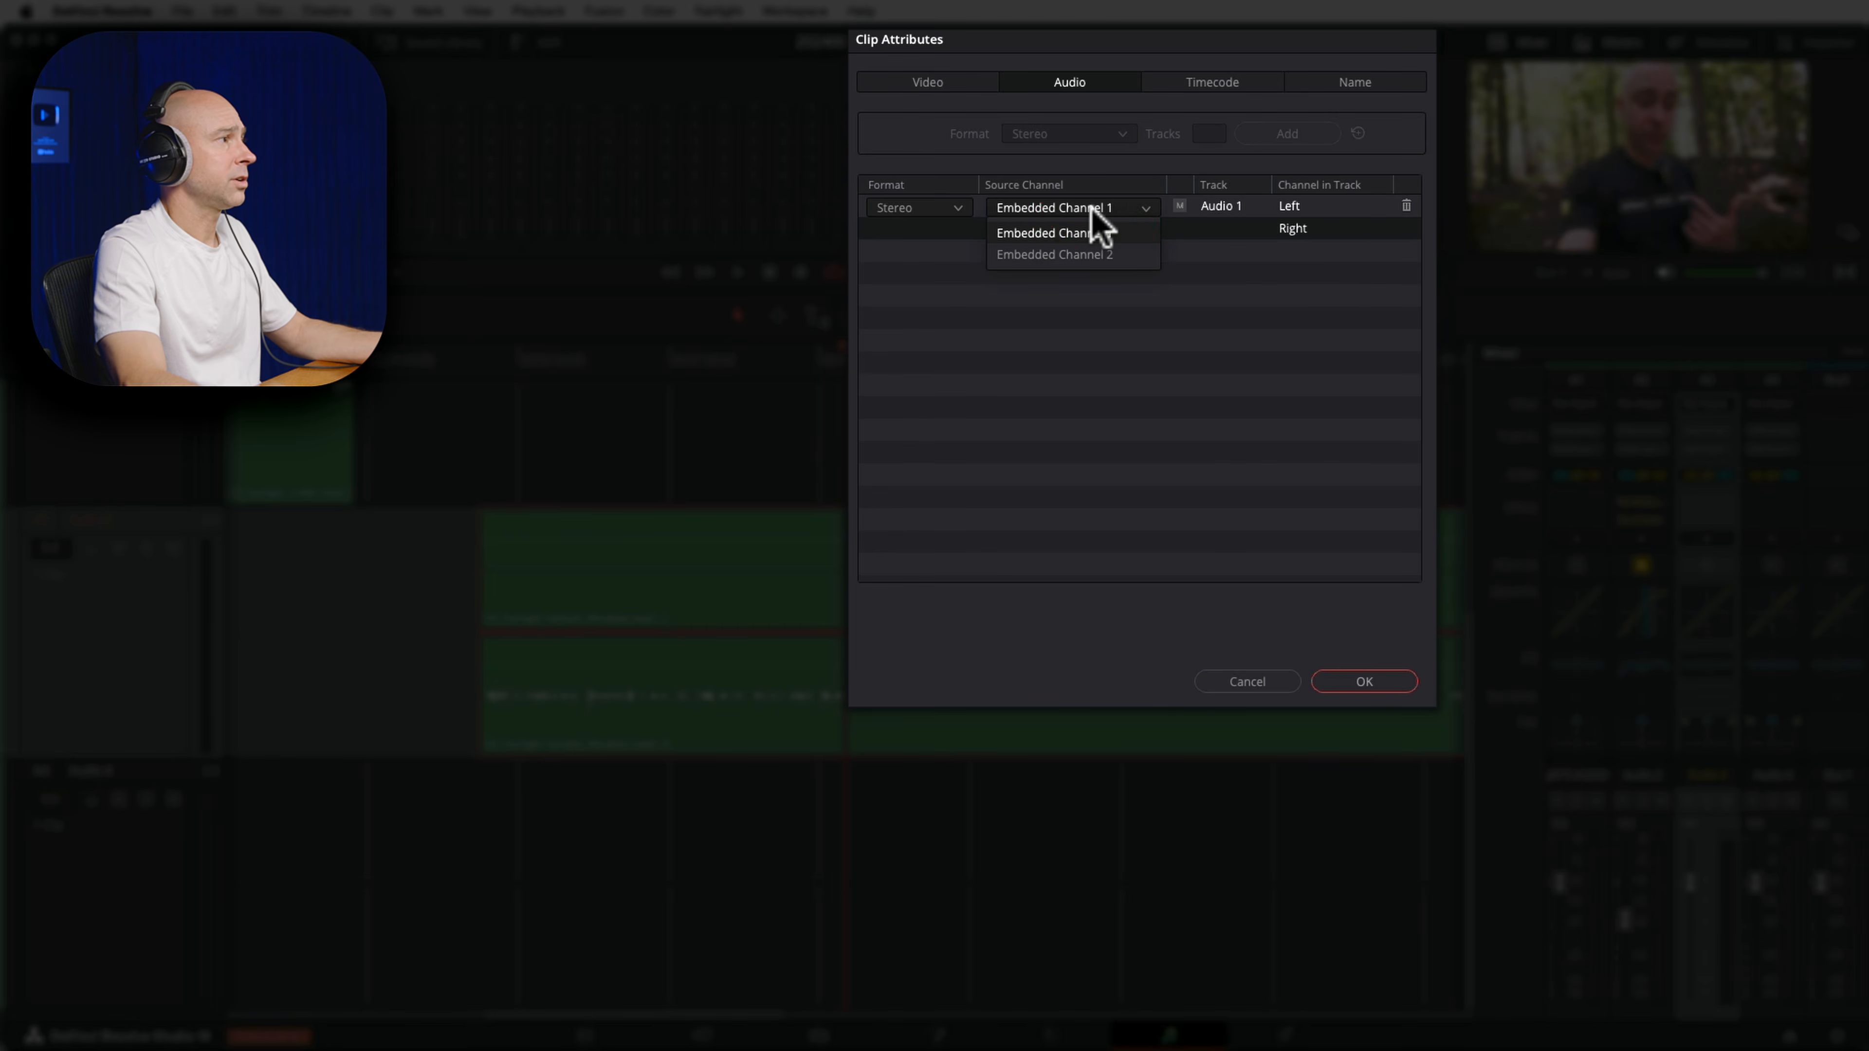
left_click(1074, 254)
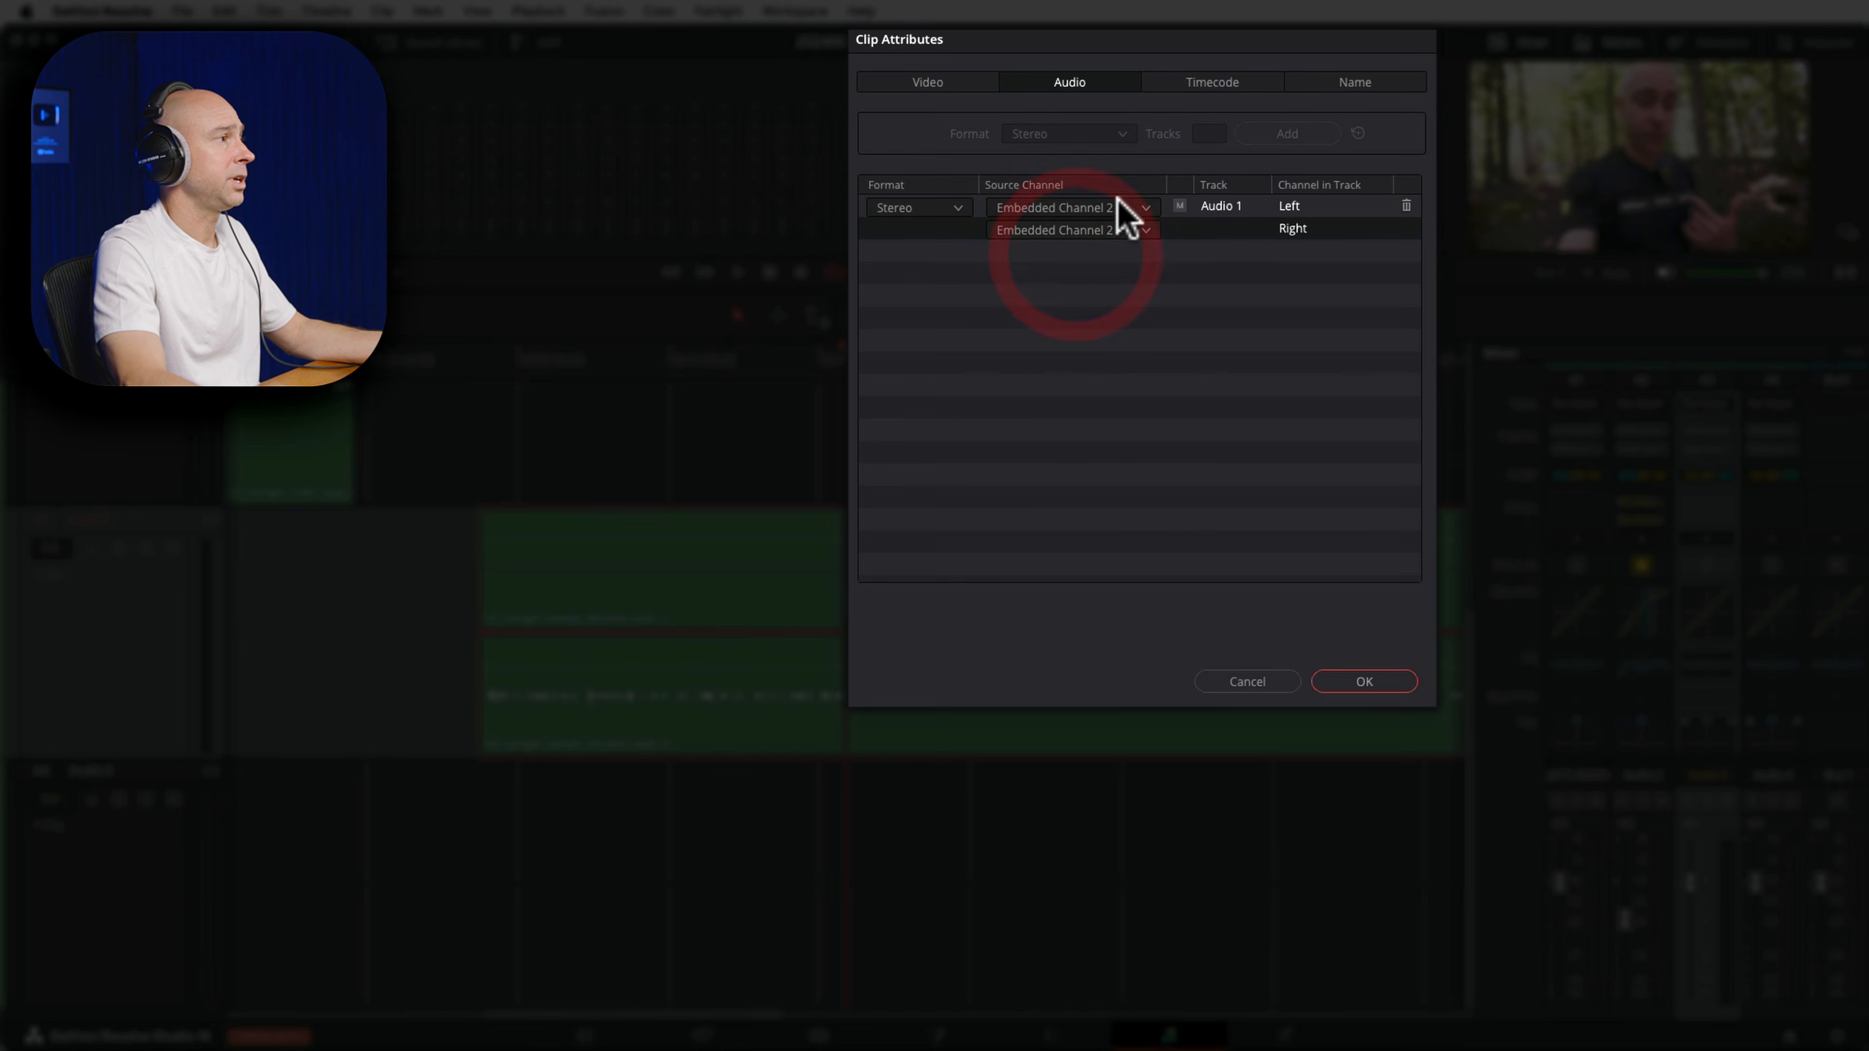
left_click(1389, 683)
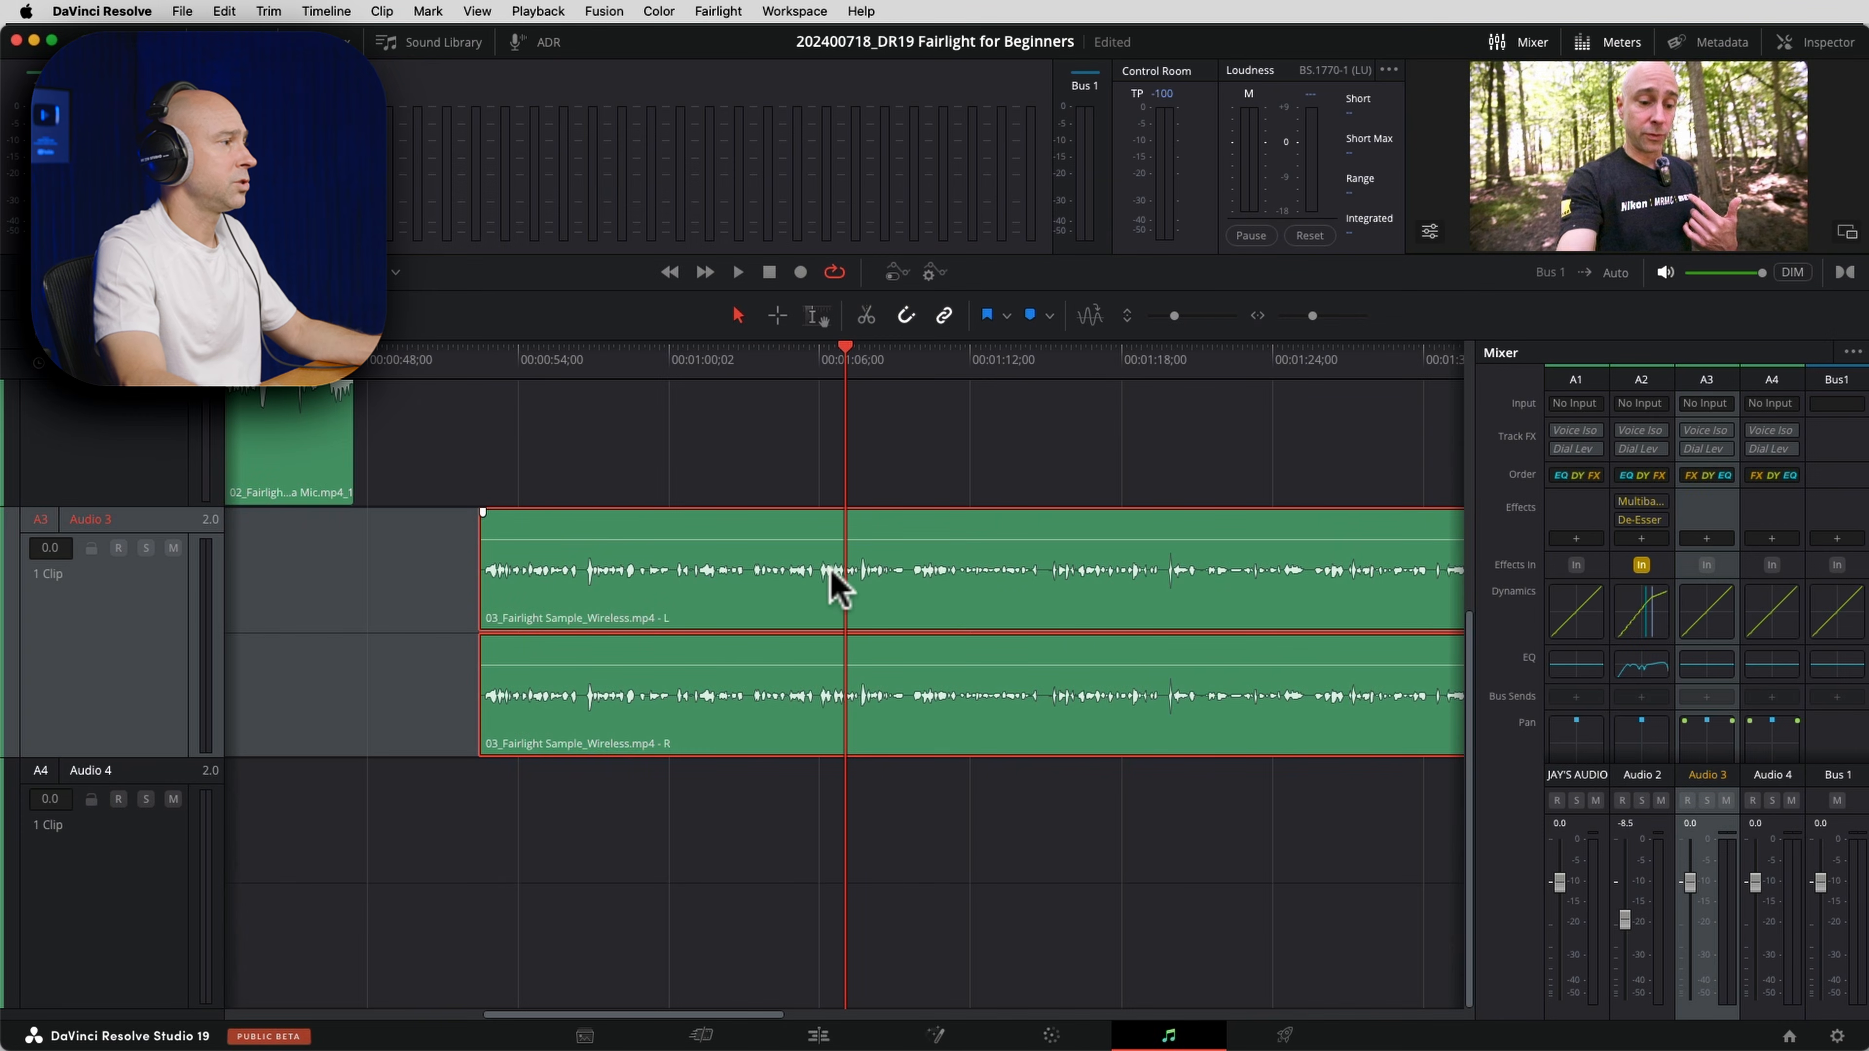
Play clip 03 on Audio 3 from shortly after its start to check both channels, and stop.
left_click(518, 361)
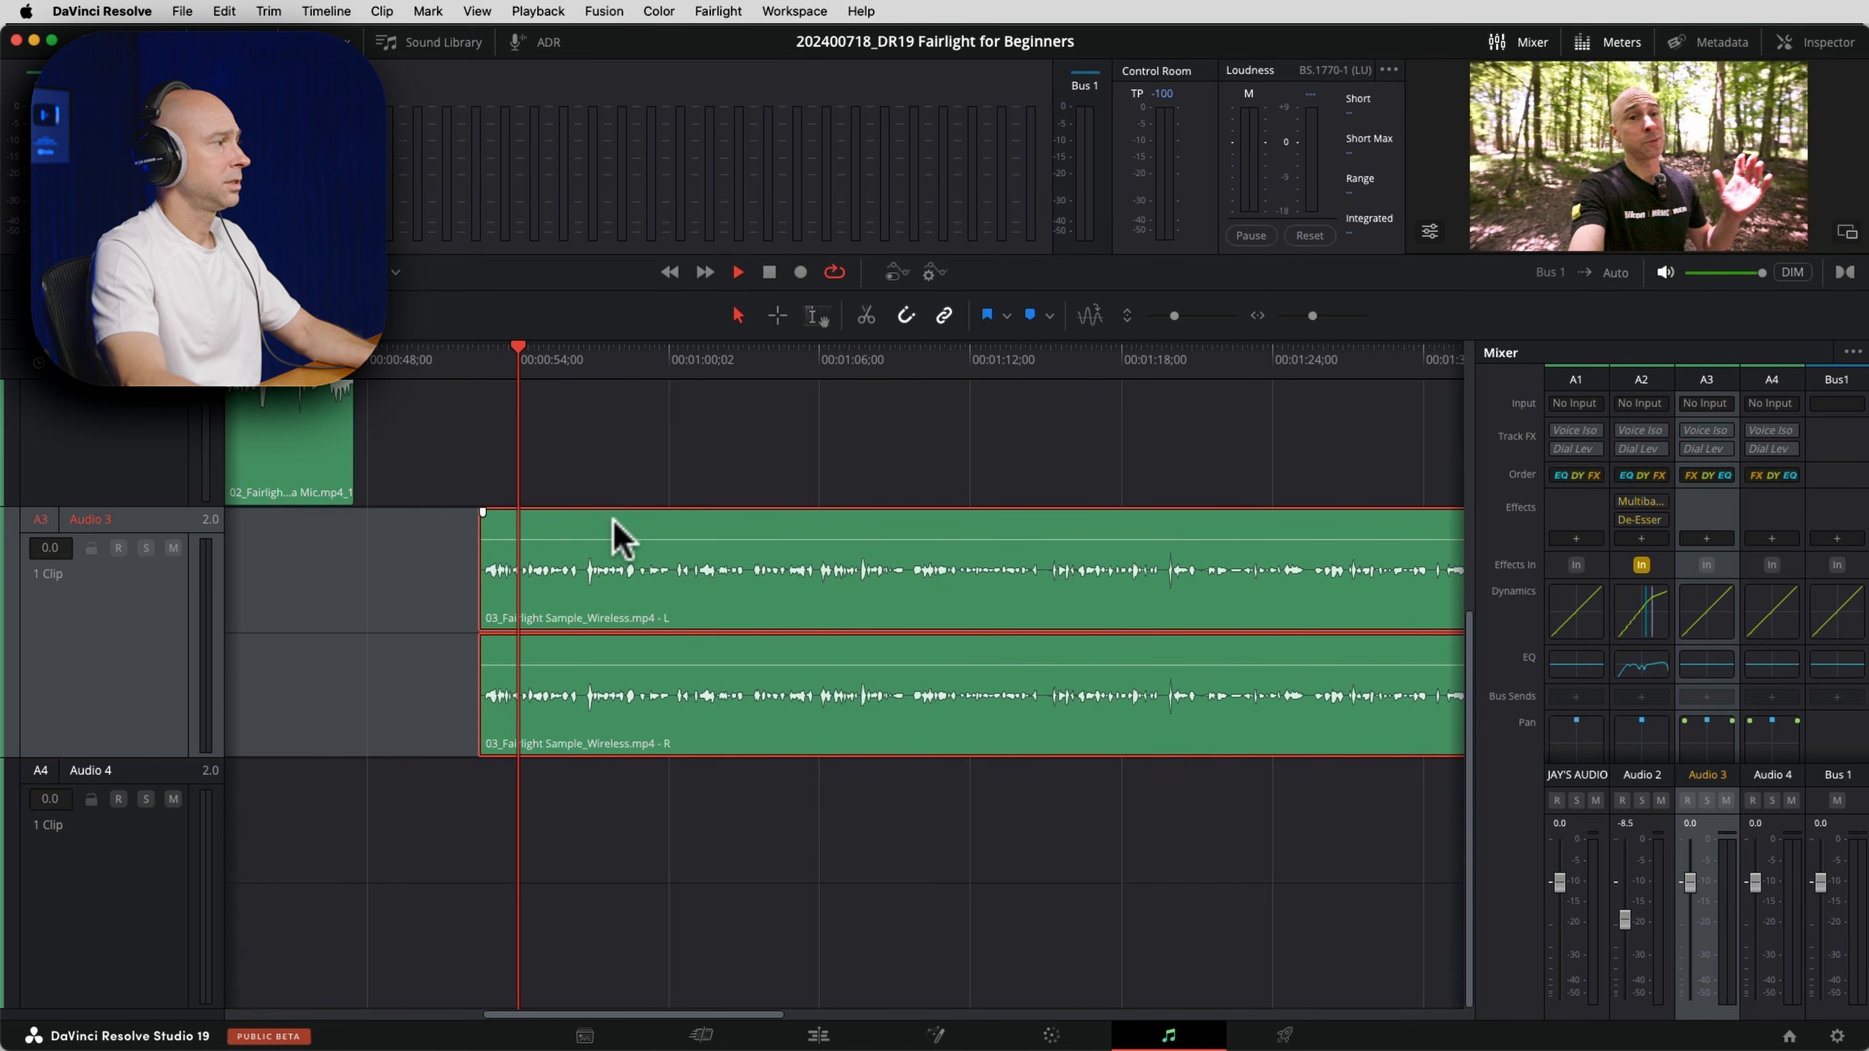
key("space")
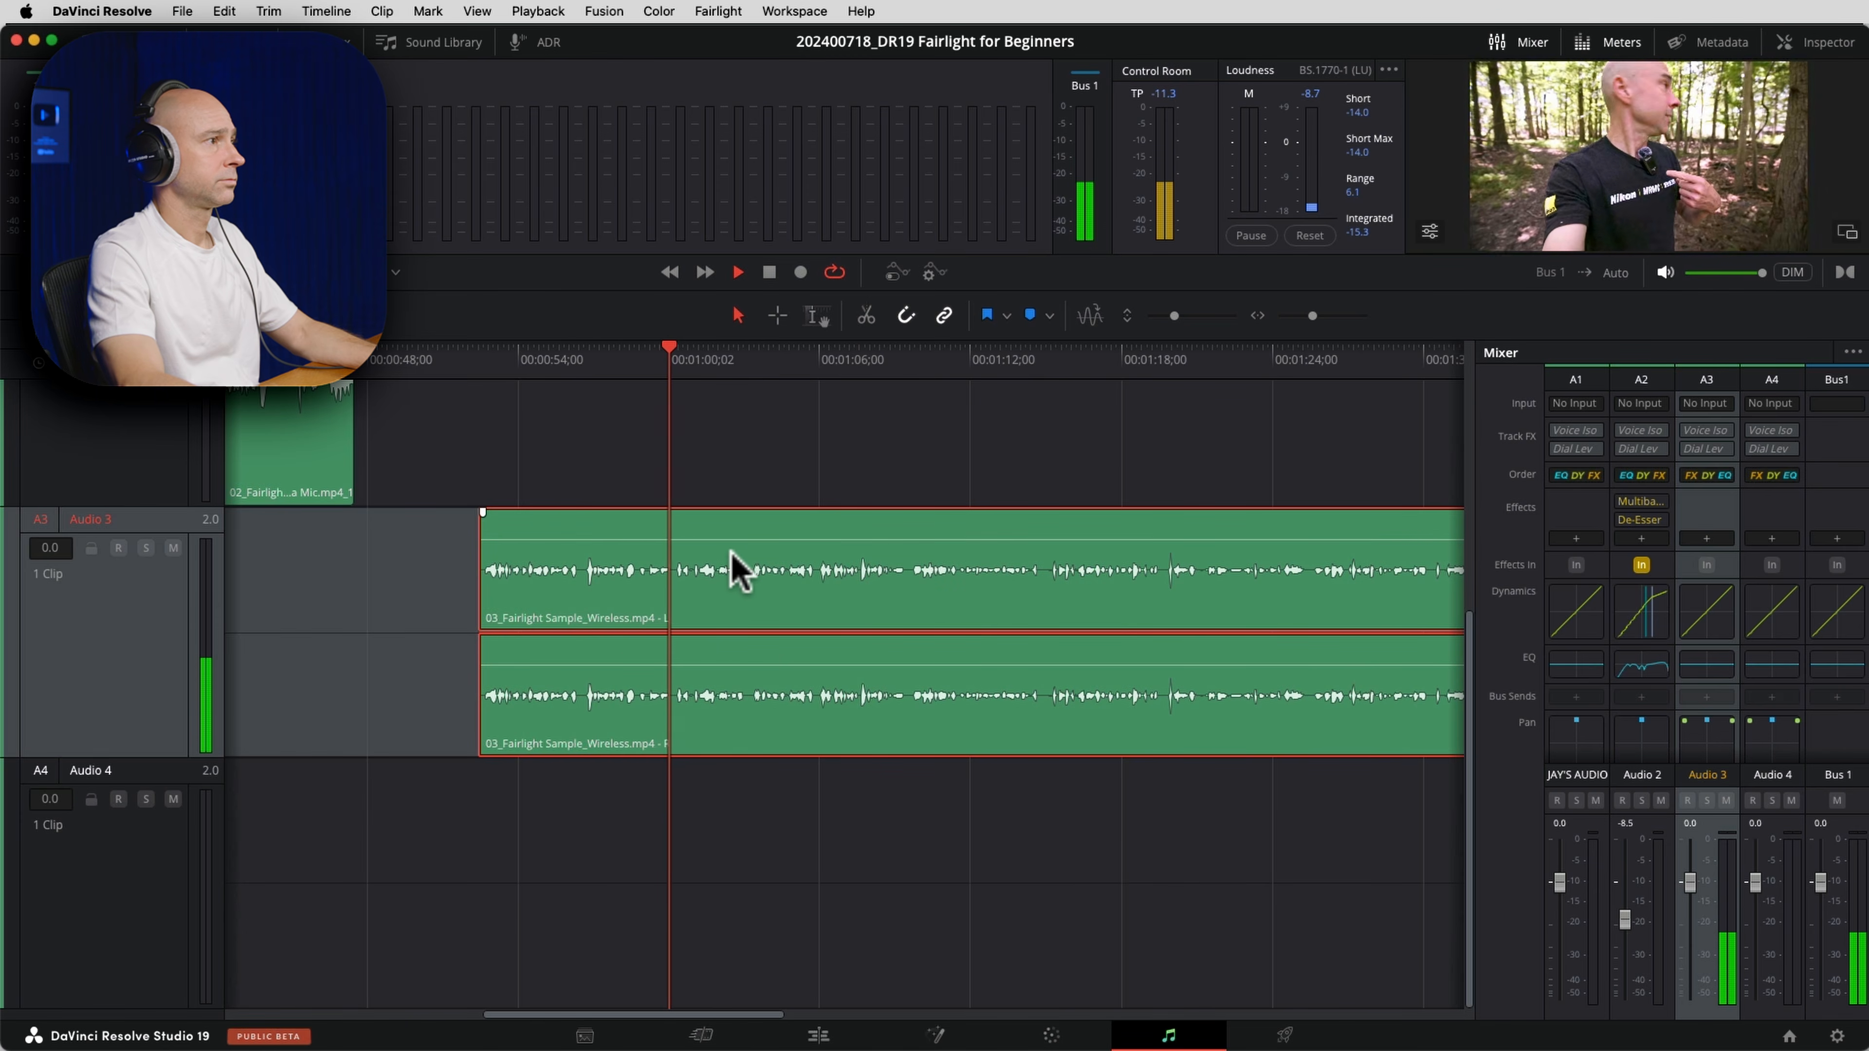
key("space")
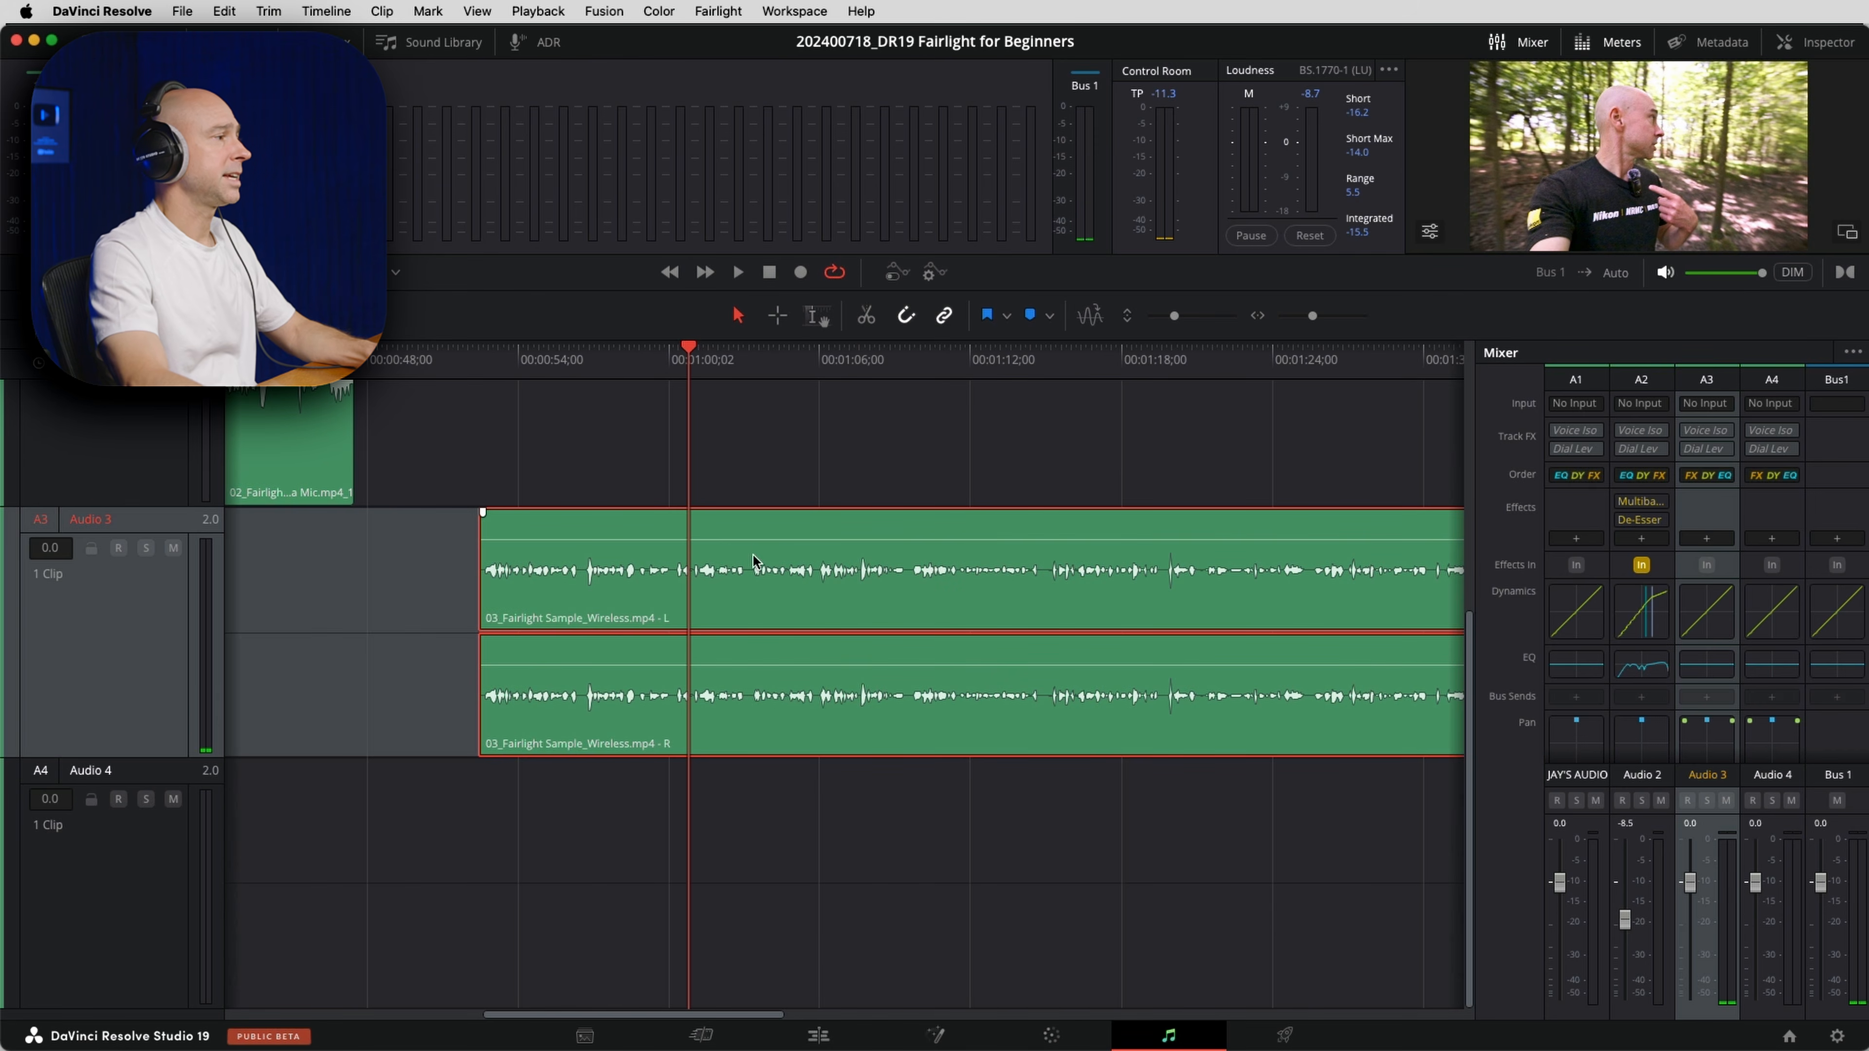
Change clip 03's audio format to Mono in its clip attributes, keeping Embedded Channel 2 as the source, and apply it.
right_click(752, 588)
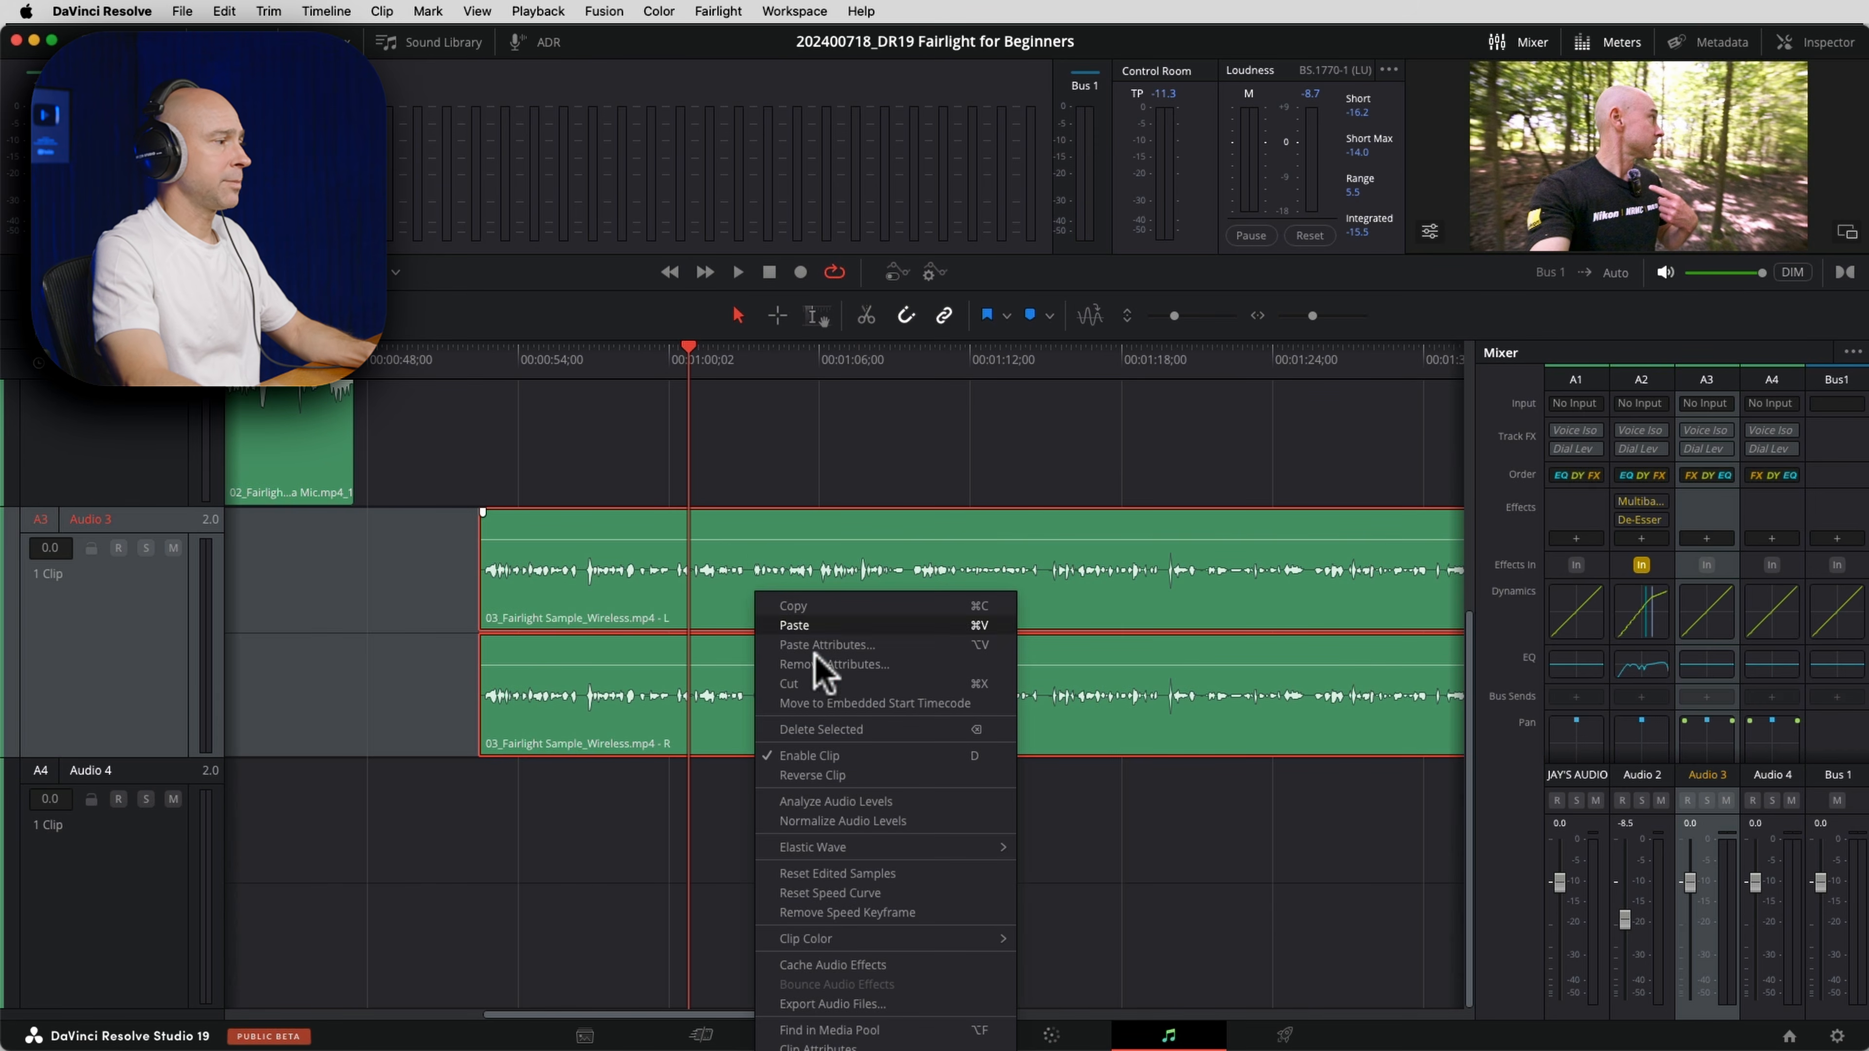
left_click(875, 1044)
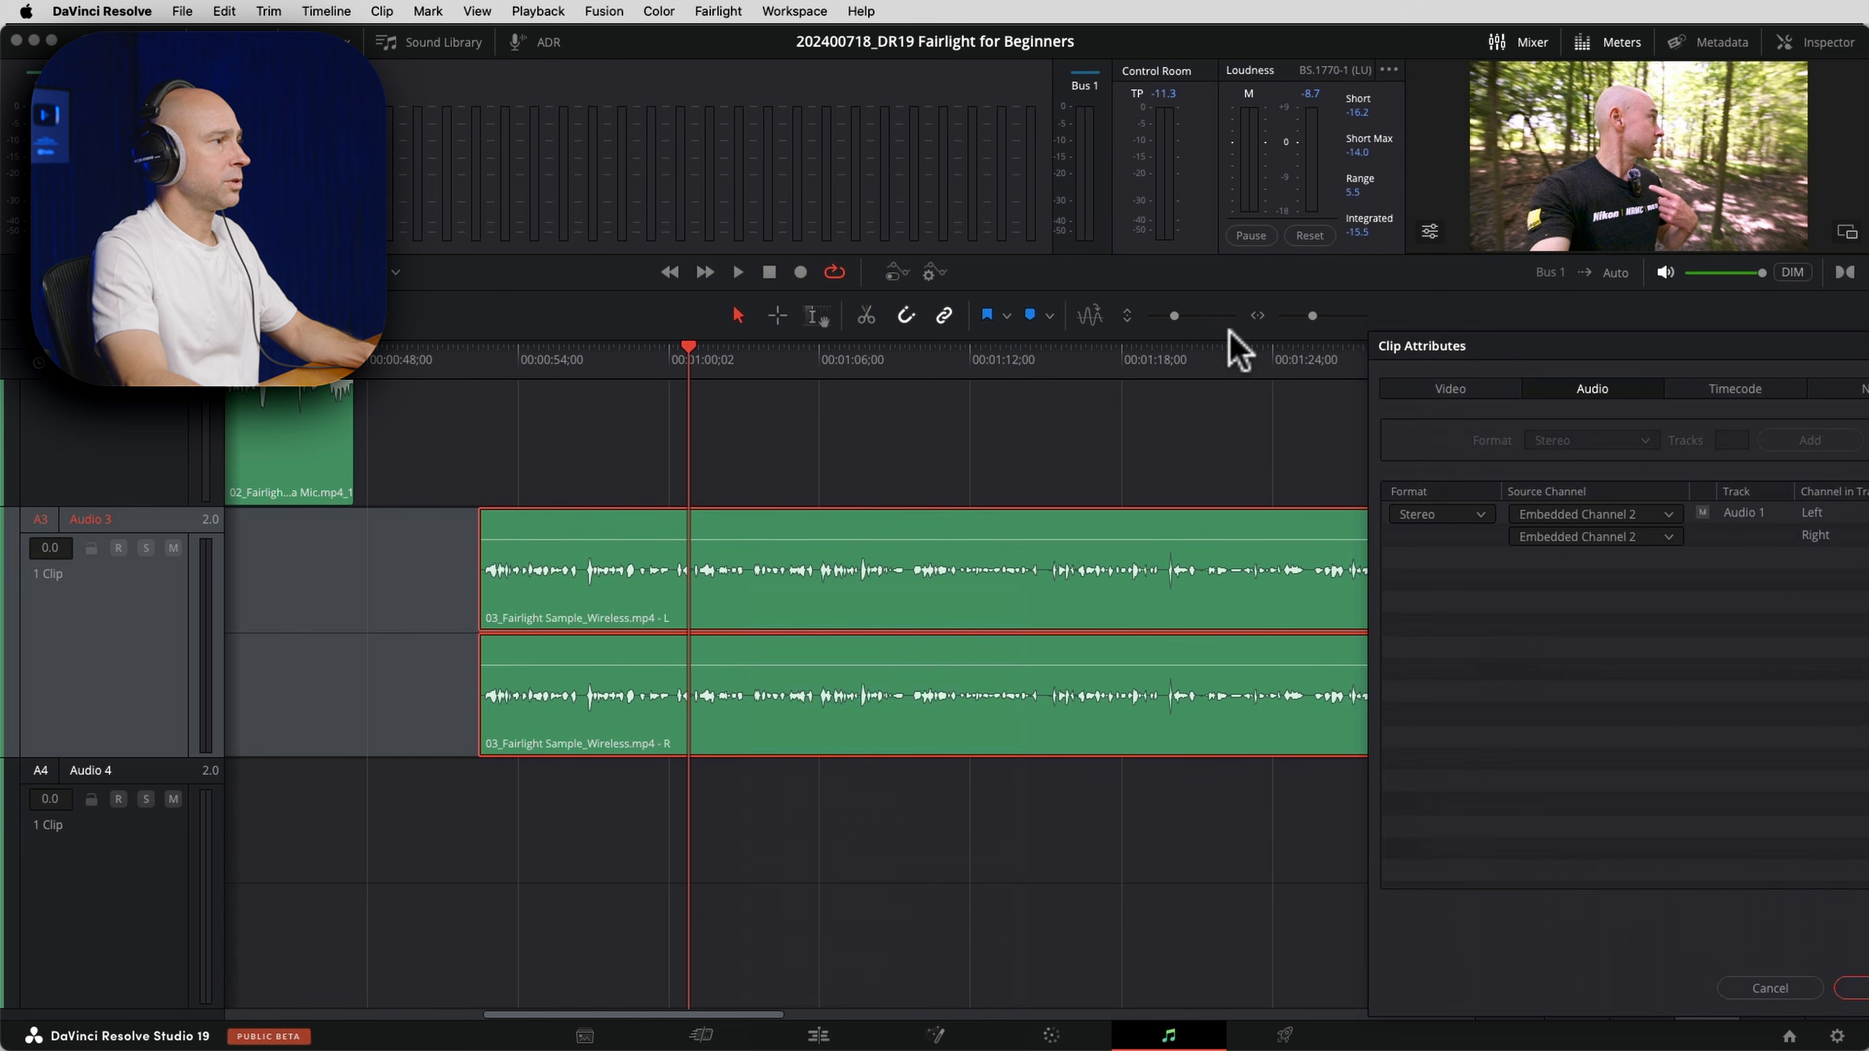
left_click_drag(1389, 316, 916, 7)
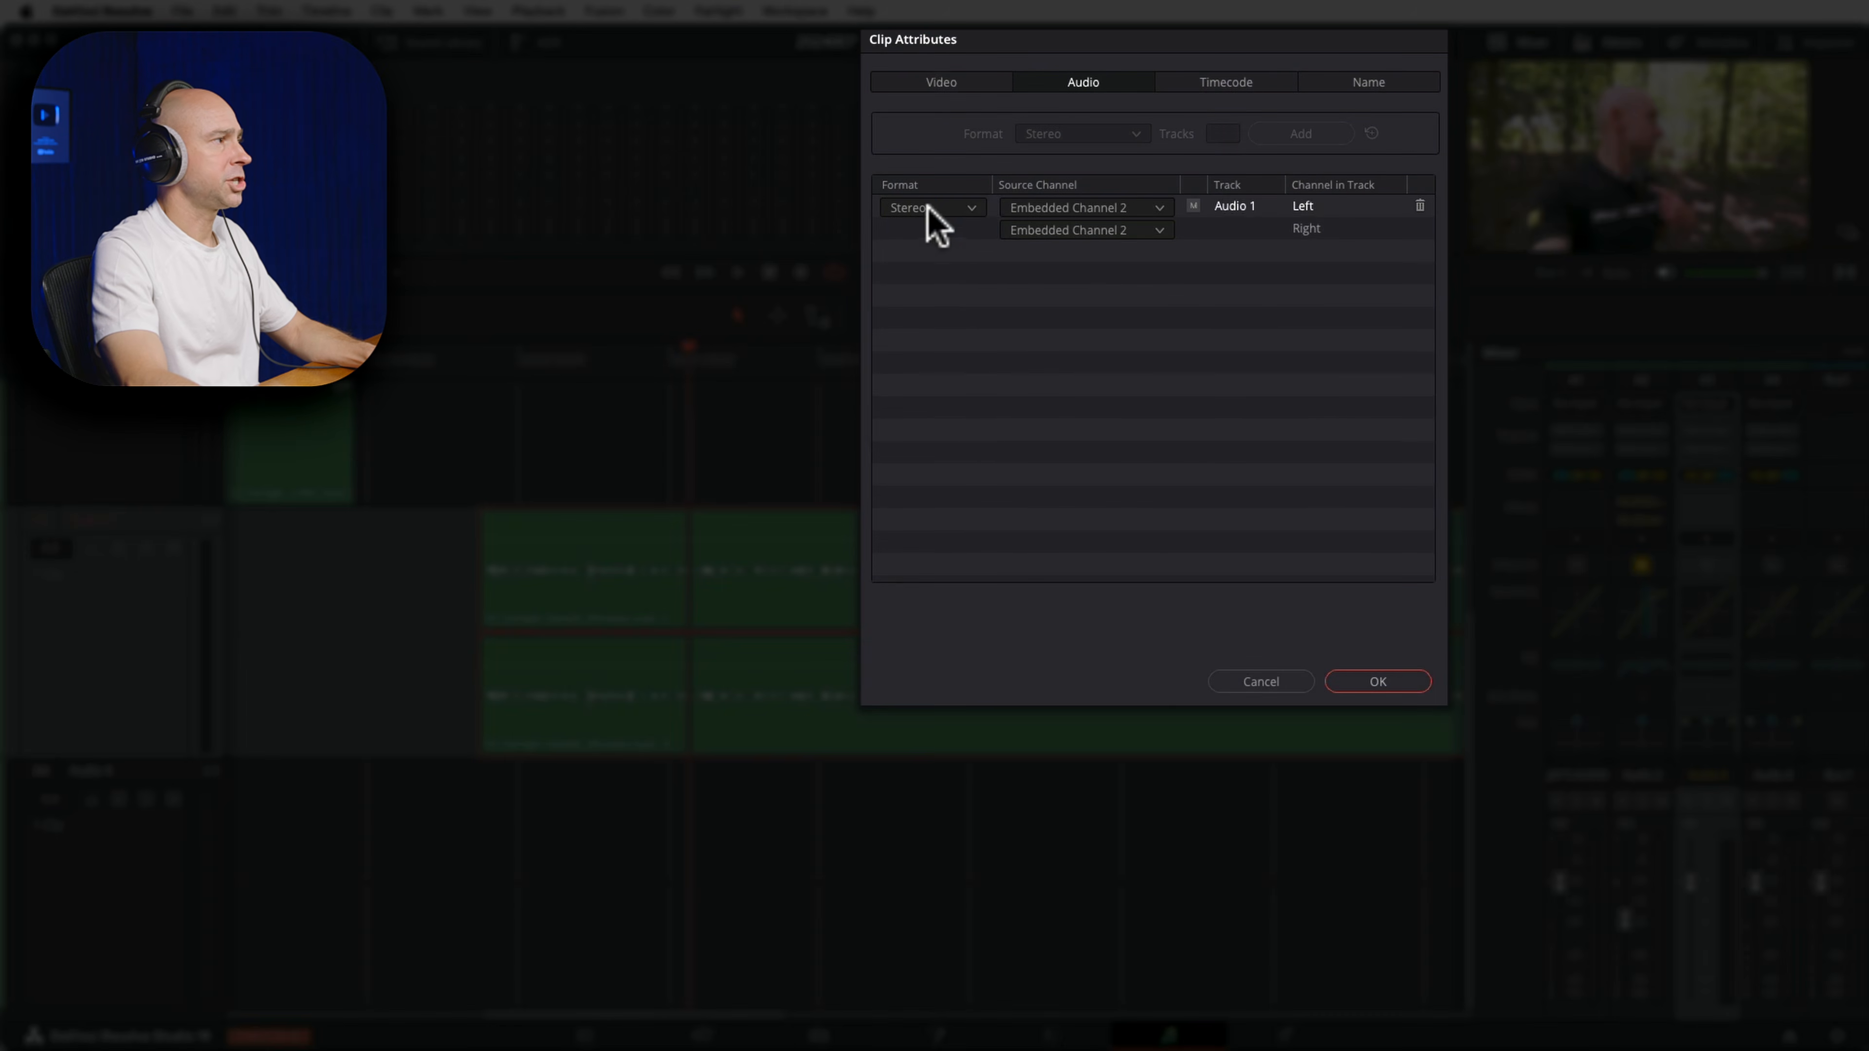
left_click(931, 209)
left_click(927, 230)
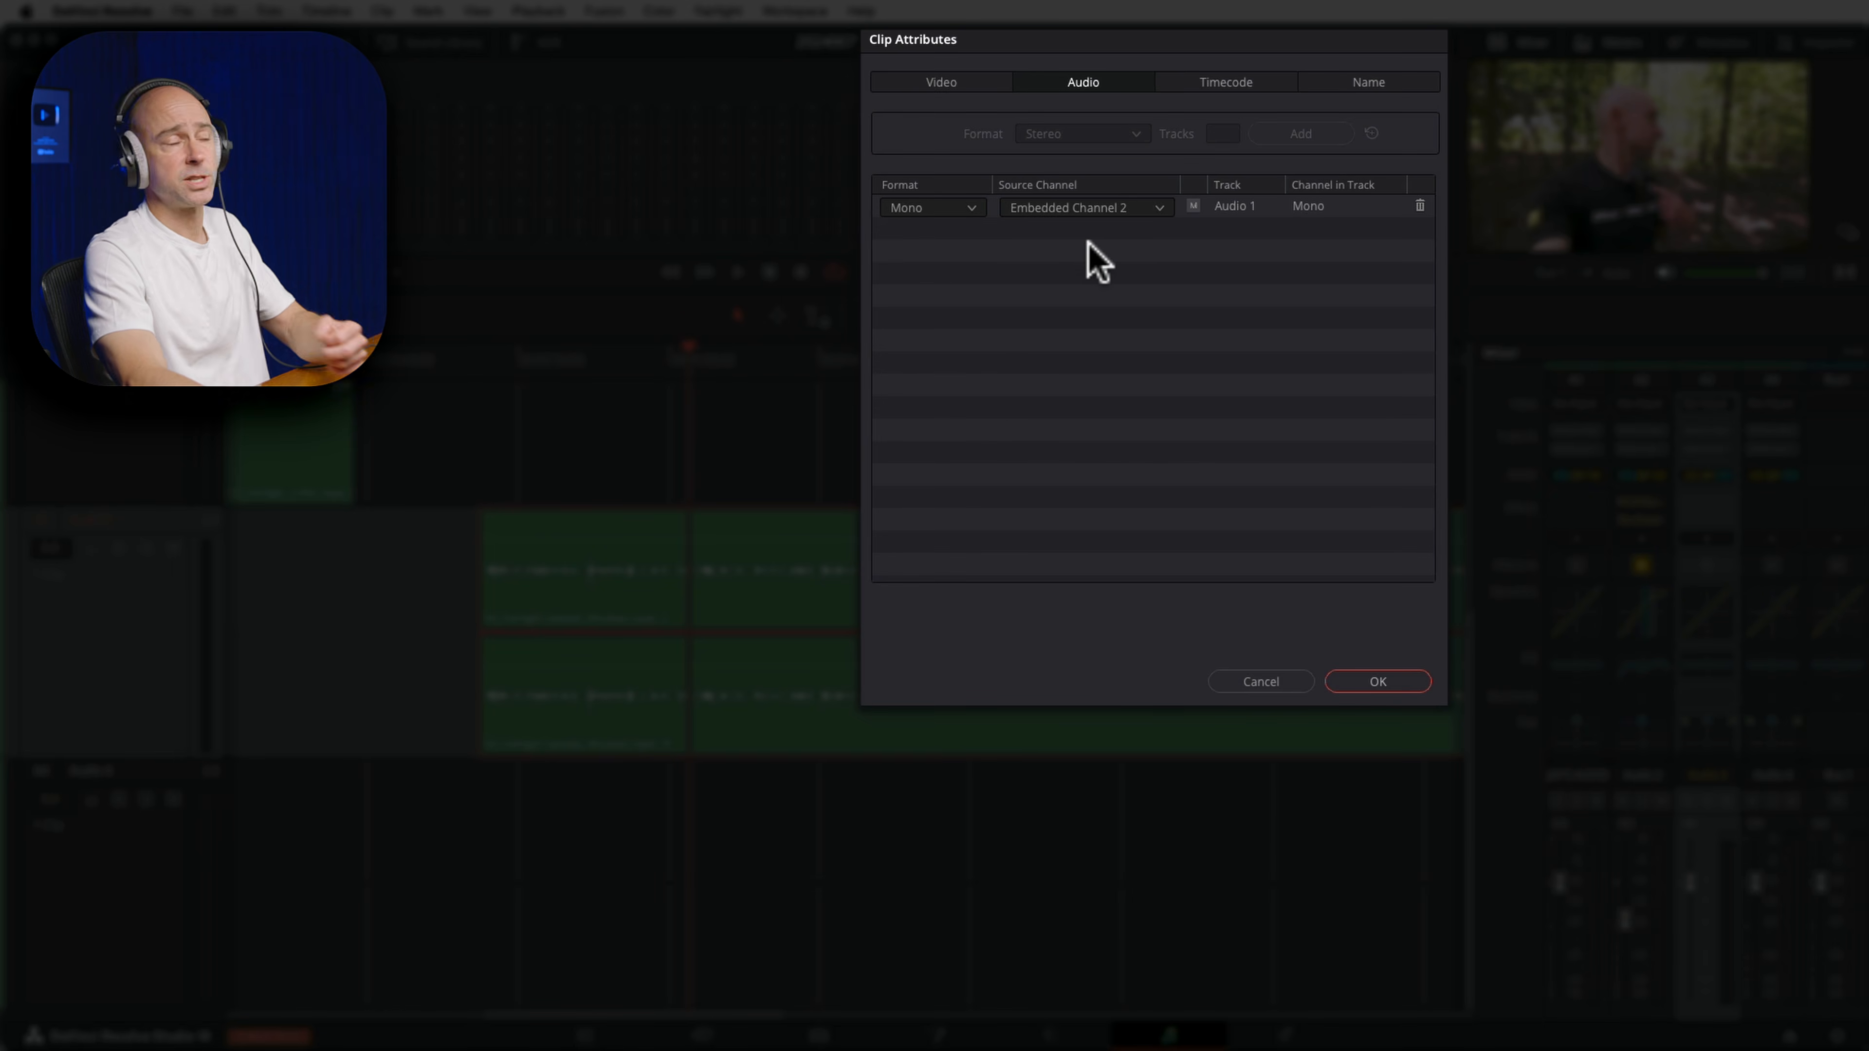
left_click(1377, 682)
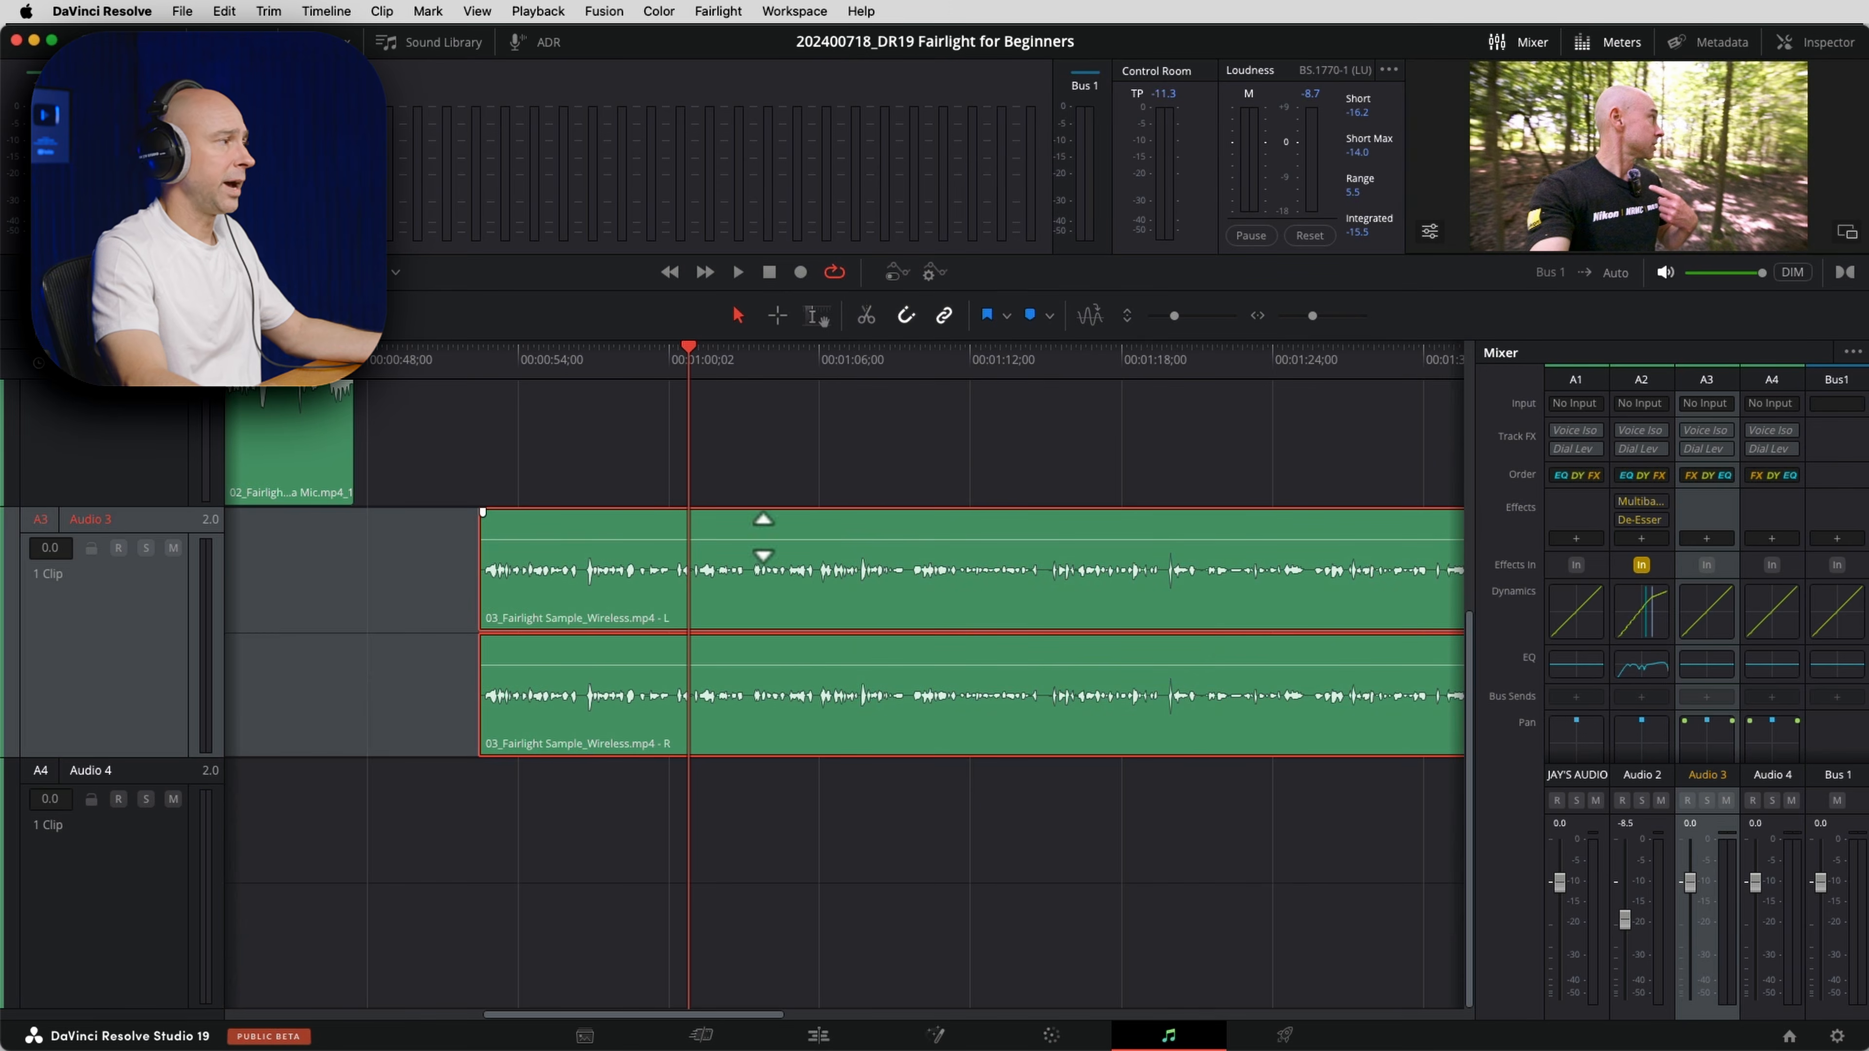
Bring all four audio tracks into view in the timeline and reset the Audio 2 fader to 0.0 dB.
left_click(114, 666)
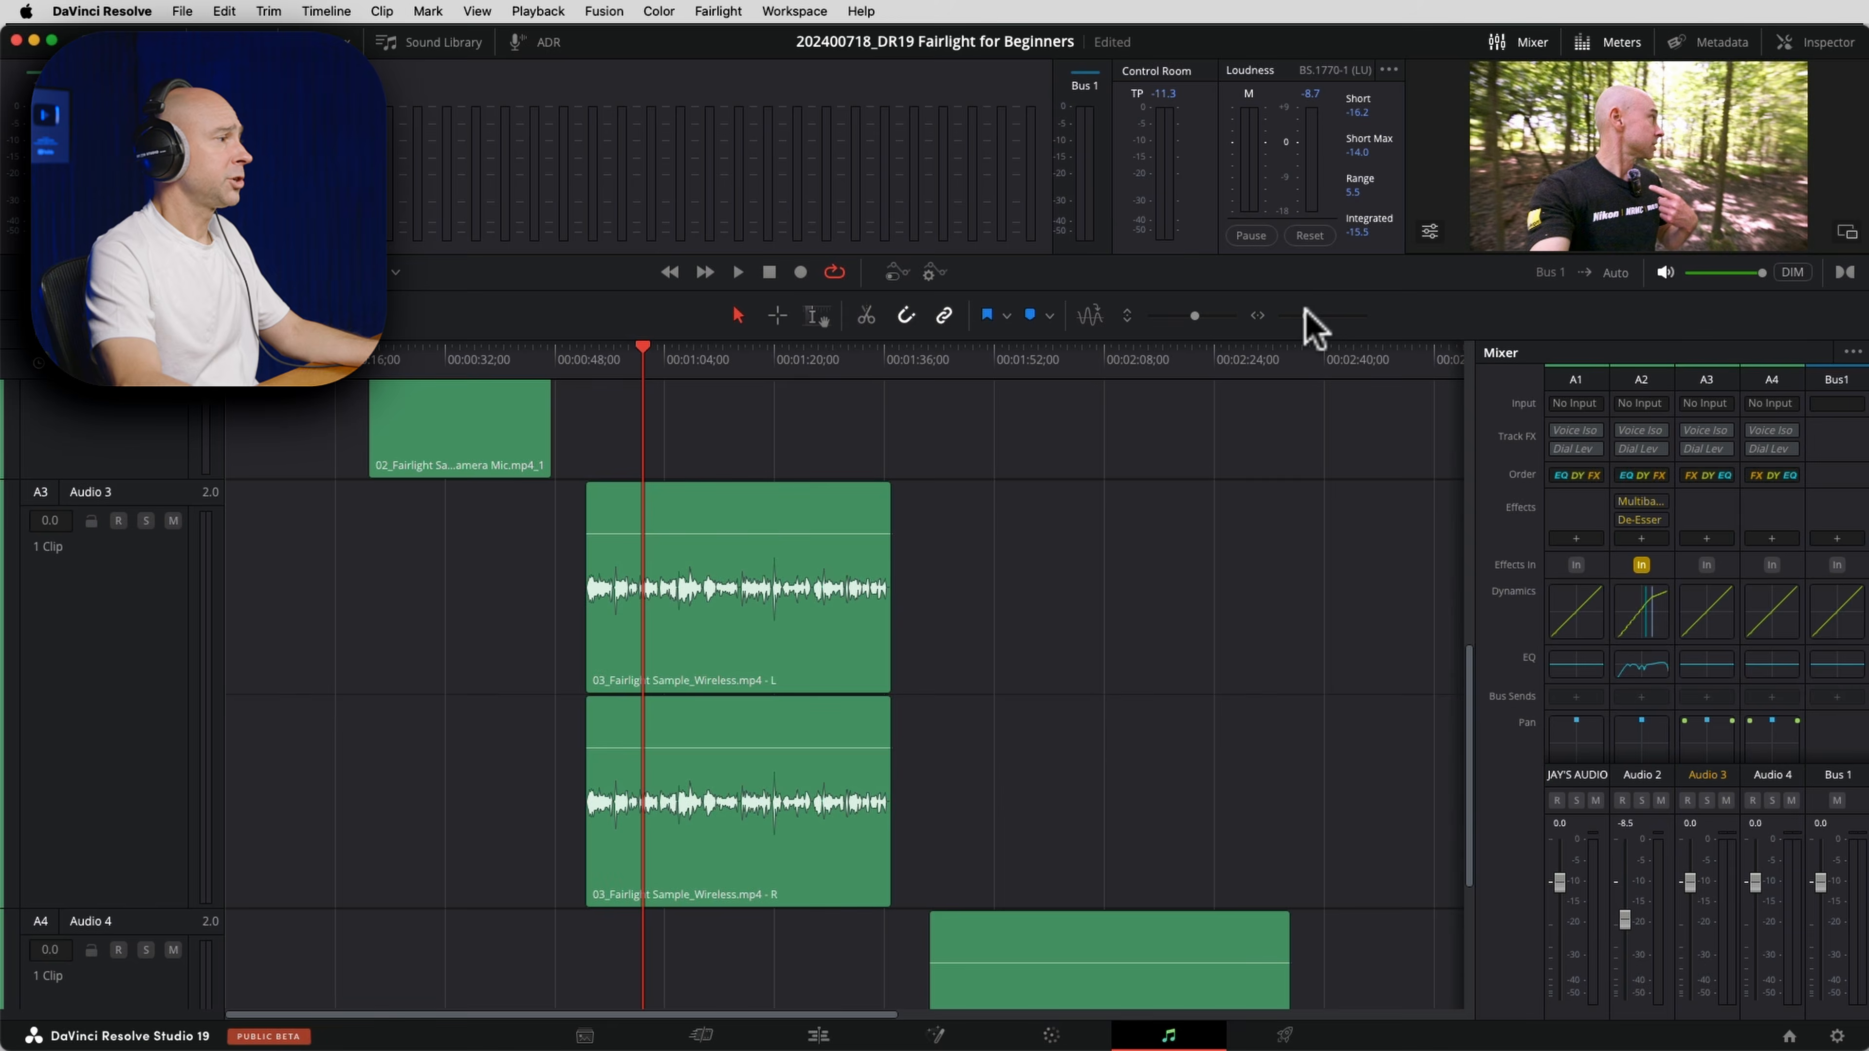
left_click_drag(1307, 314, 1304, 315)
scroll(759, 707, "down", 10)
scroll(758, 708, "down", 5)
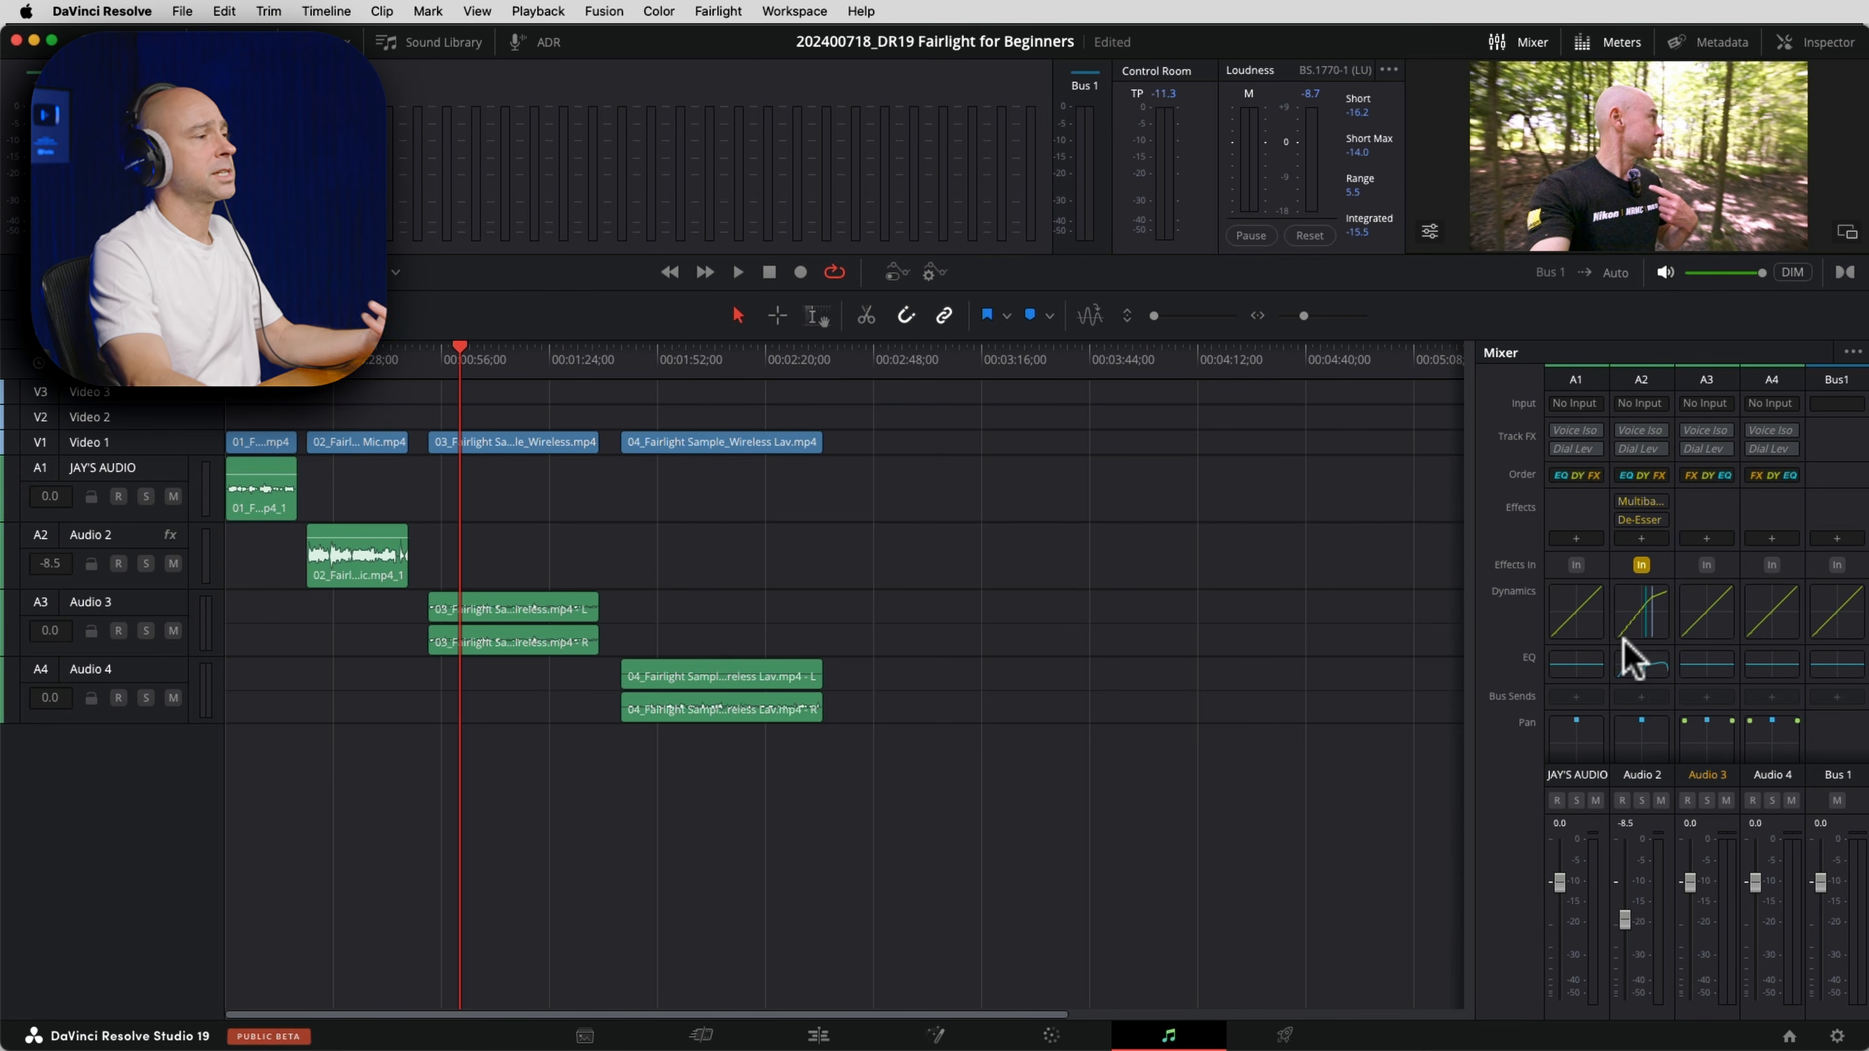
double_click(1624, 916)
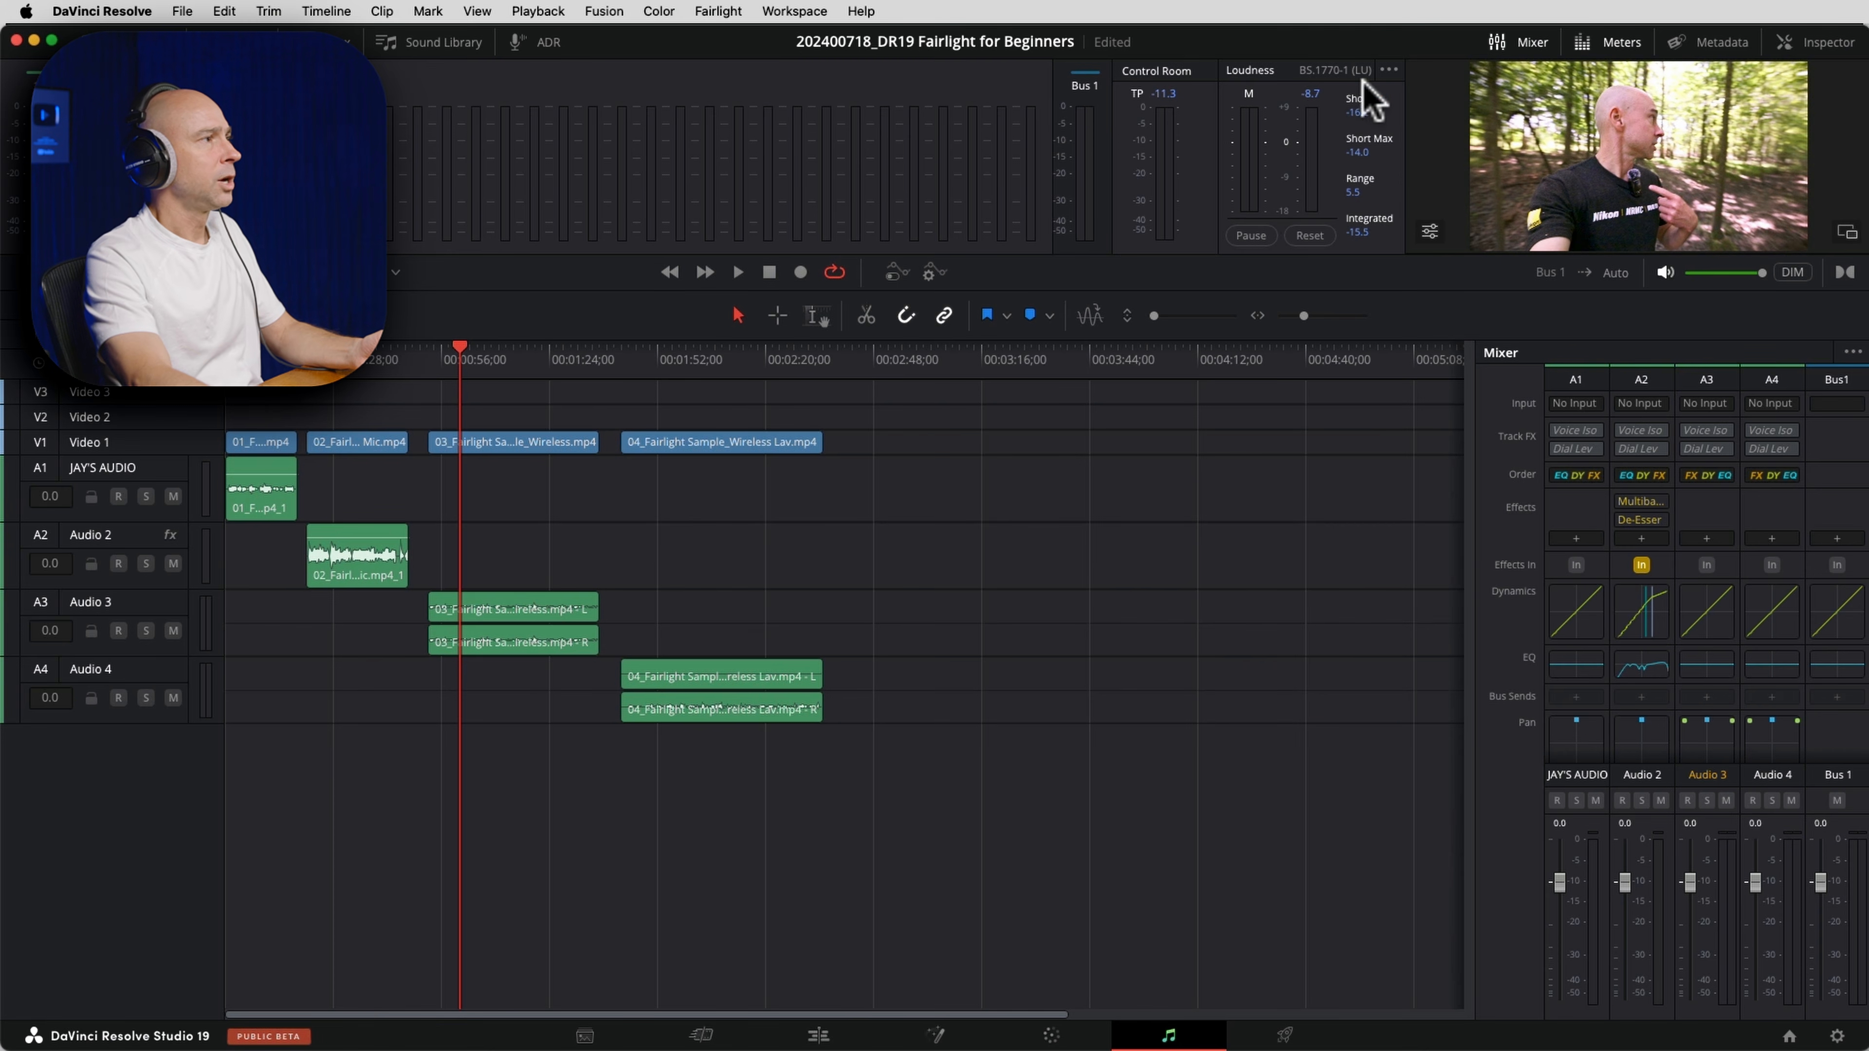
Set the Loudness meter to the YOUTUBE standard, then reset and restart the measurement with the playhead at the timeline's start.
left_click(1389, 70)
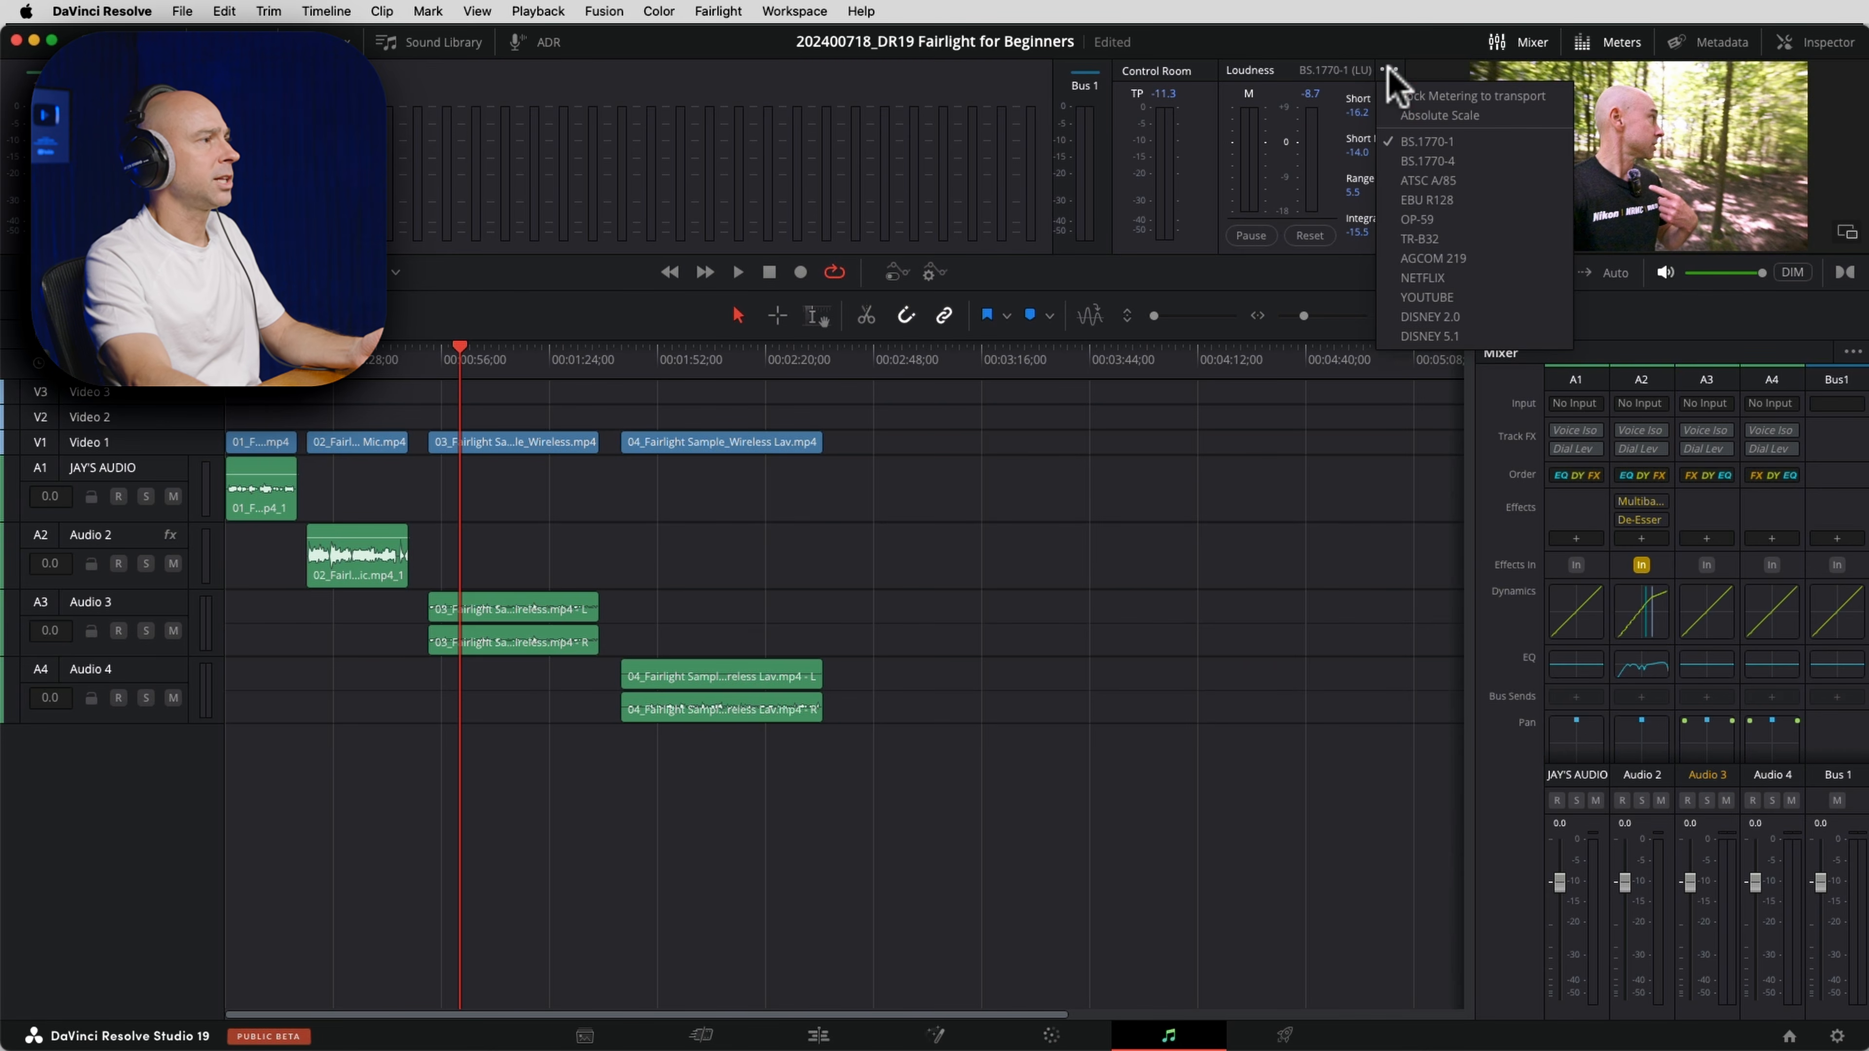
left_click(1453, 298)
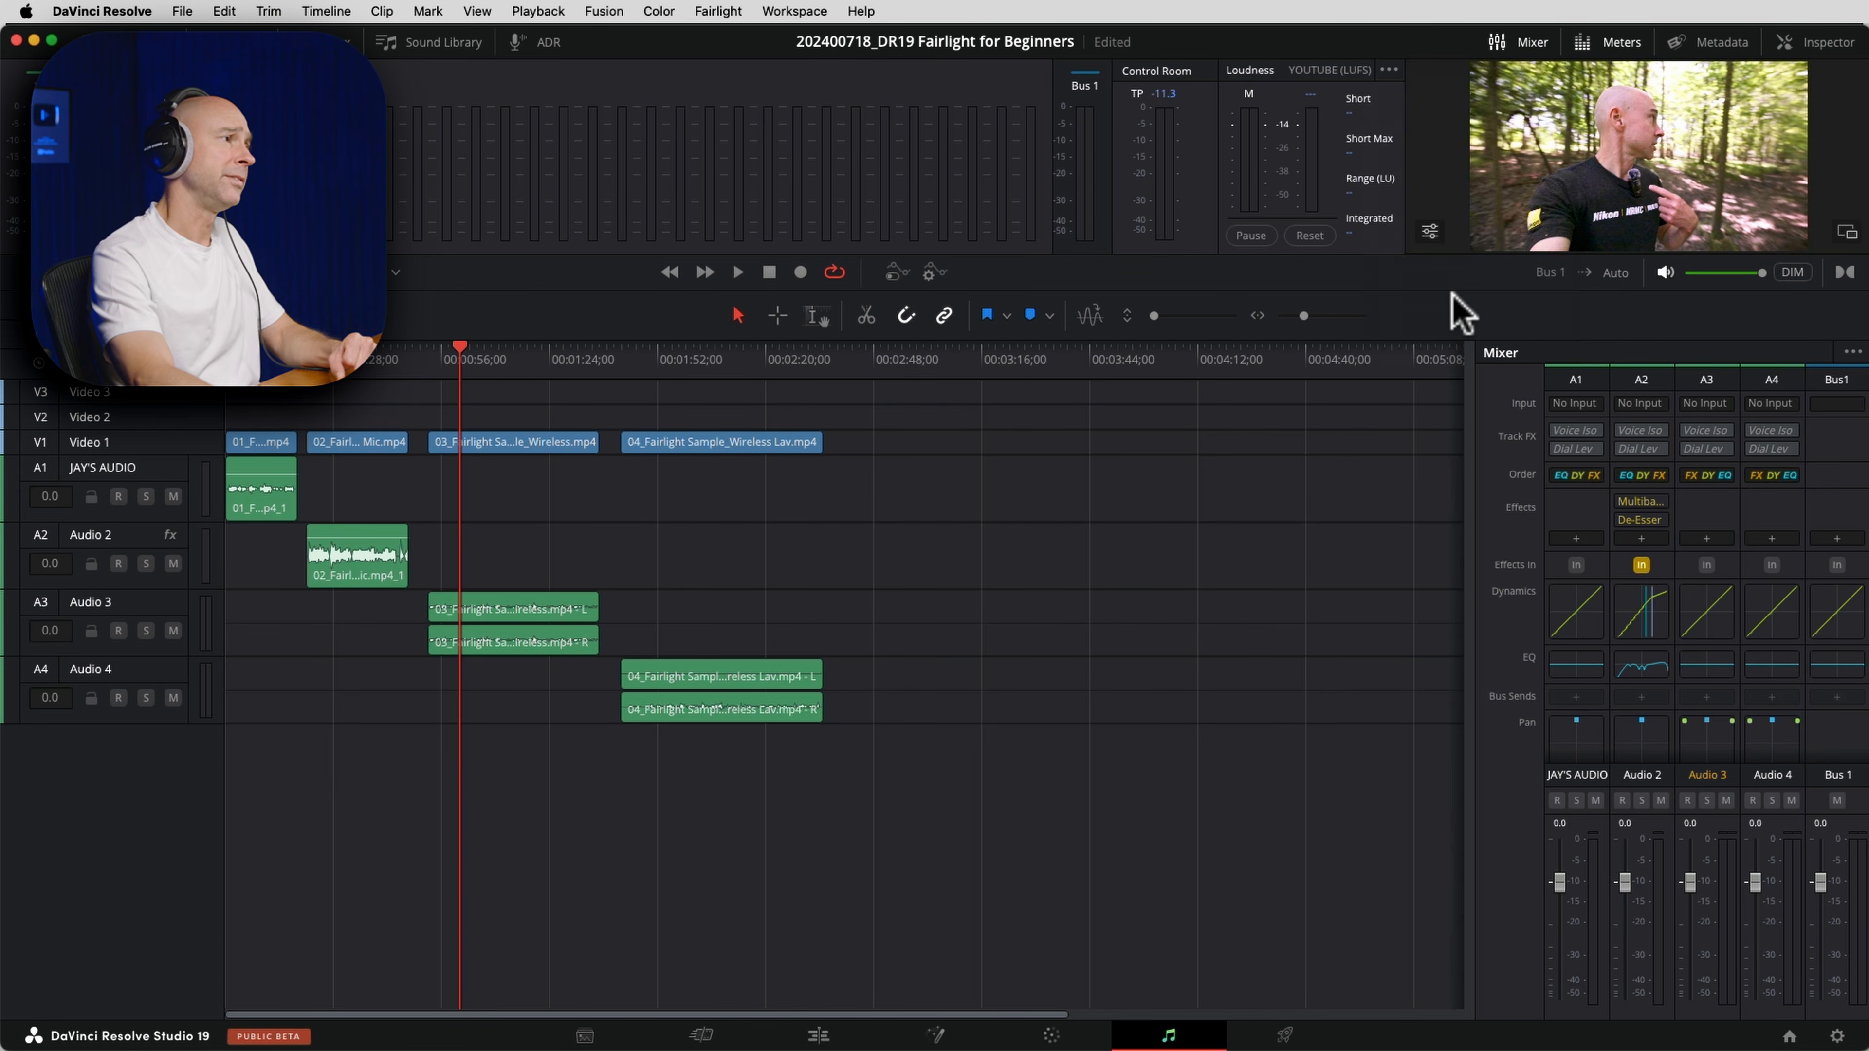
left_click(1313, 237)
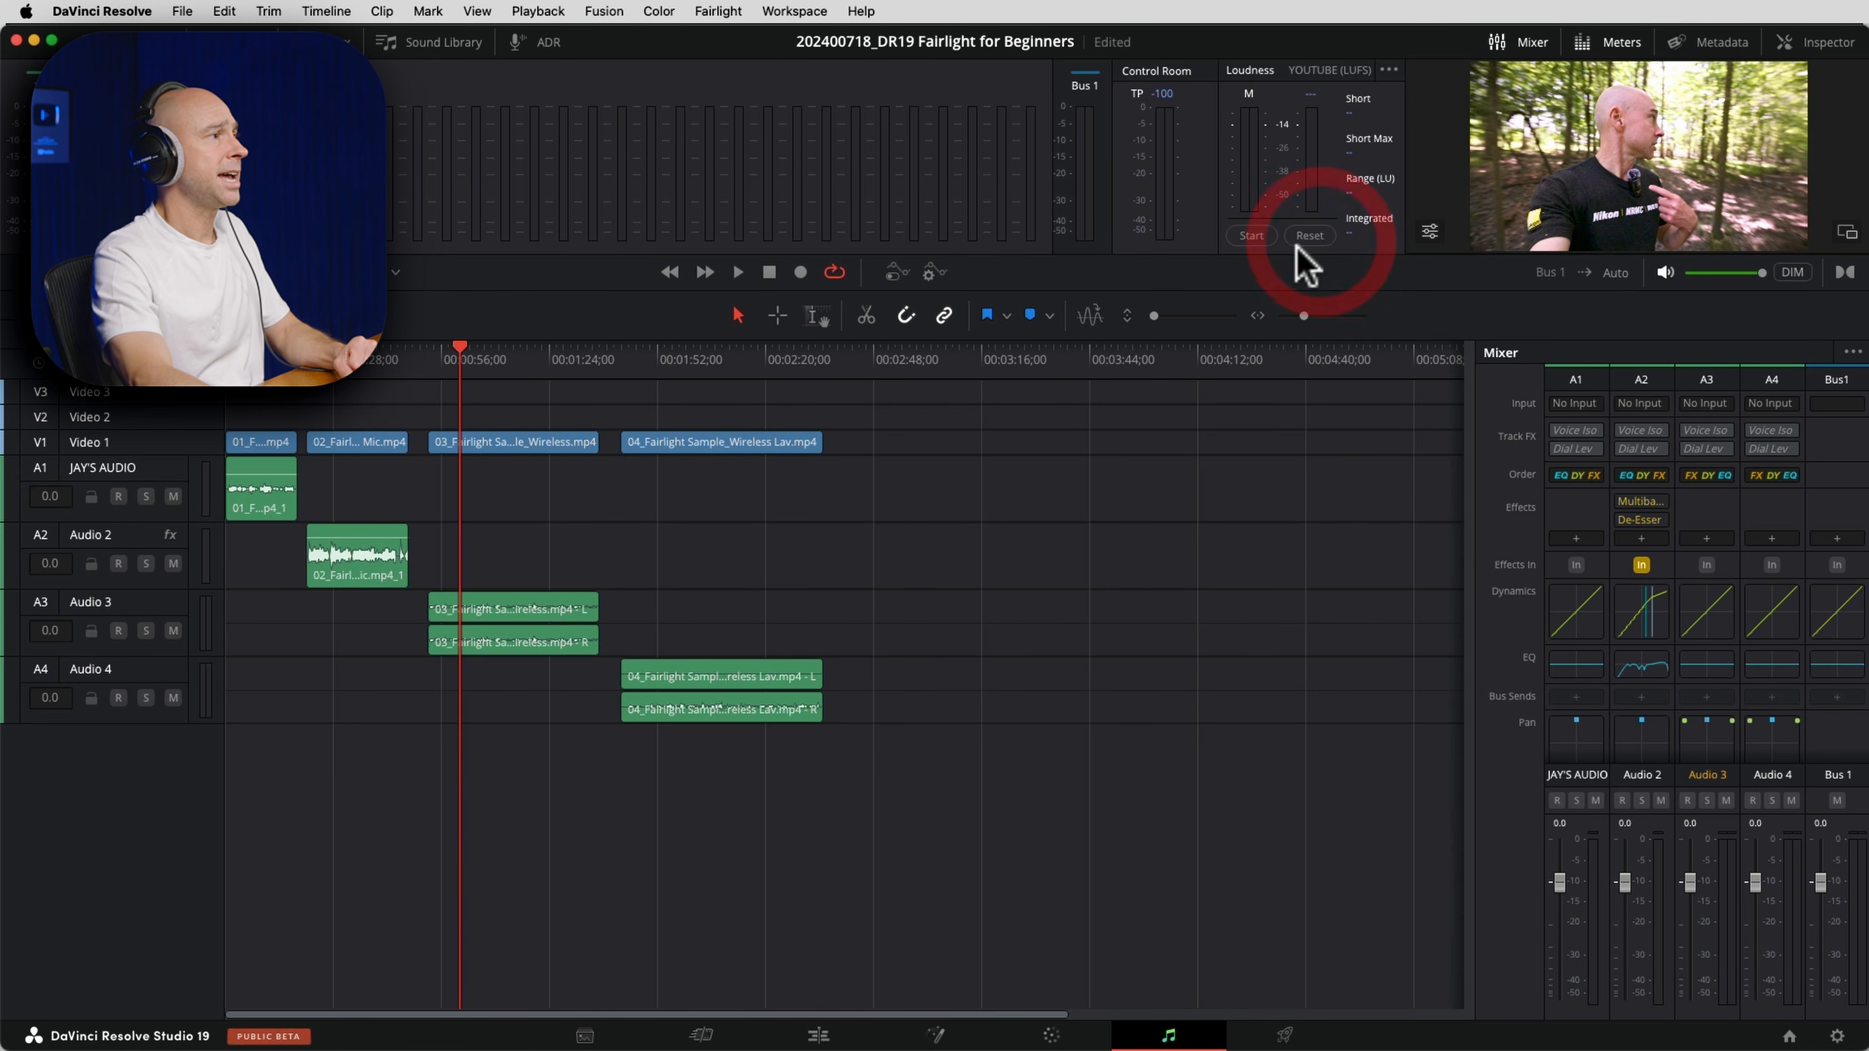
left_click(1254, 239)
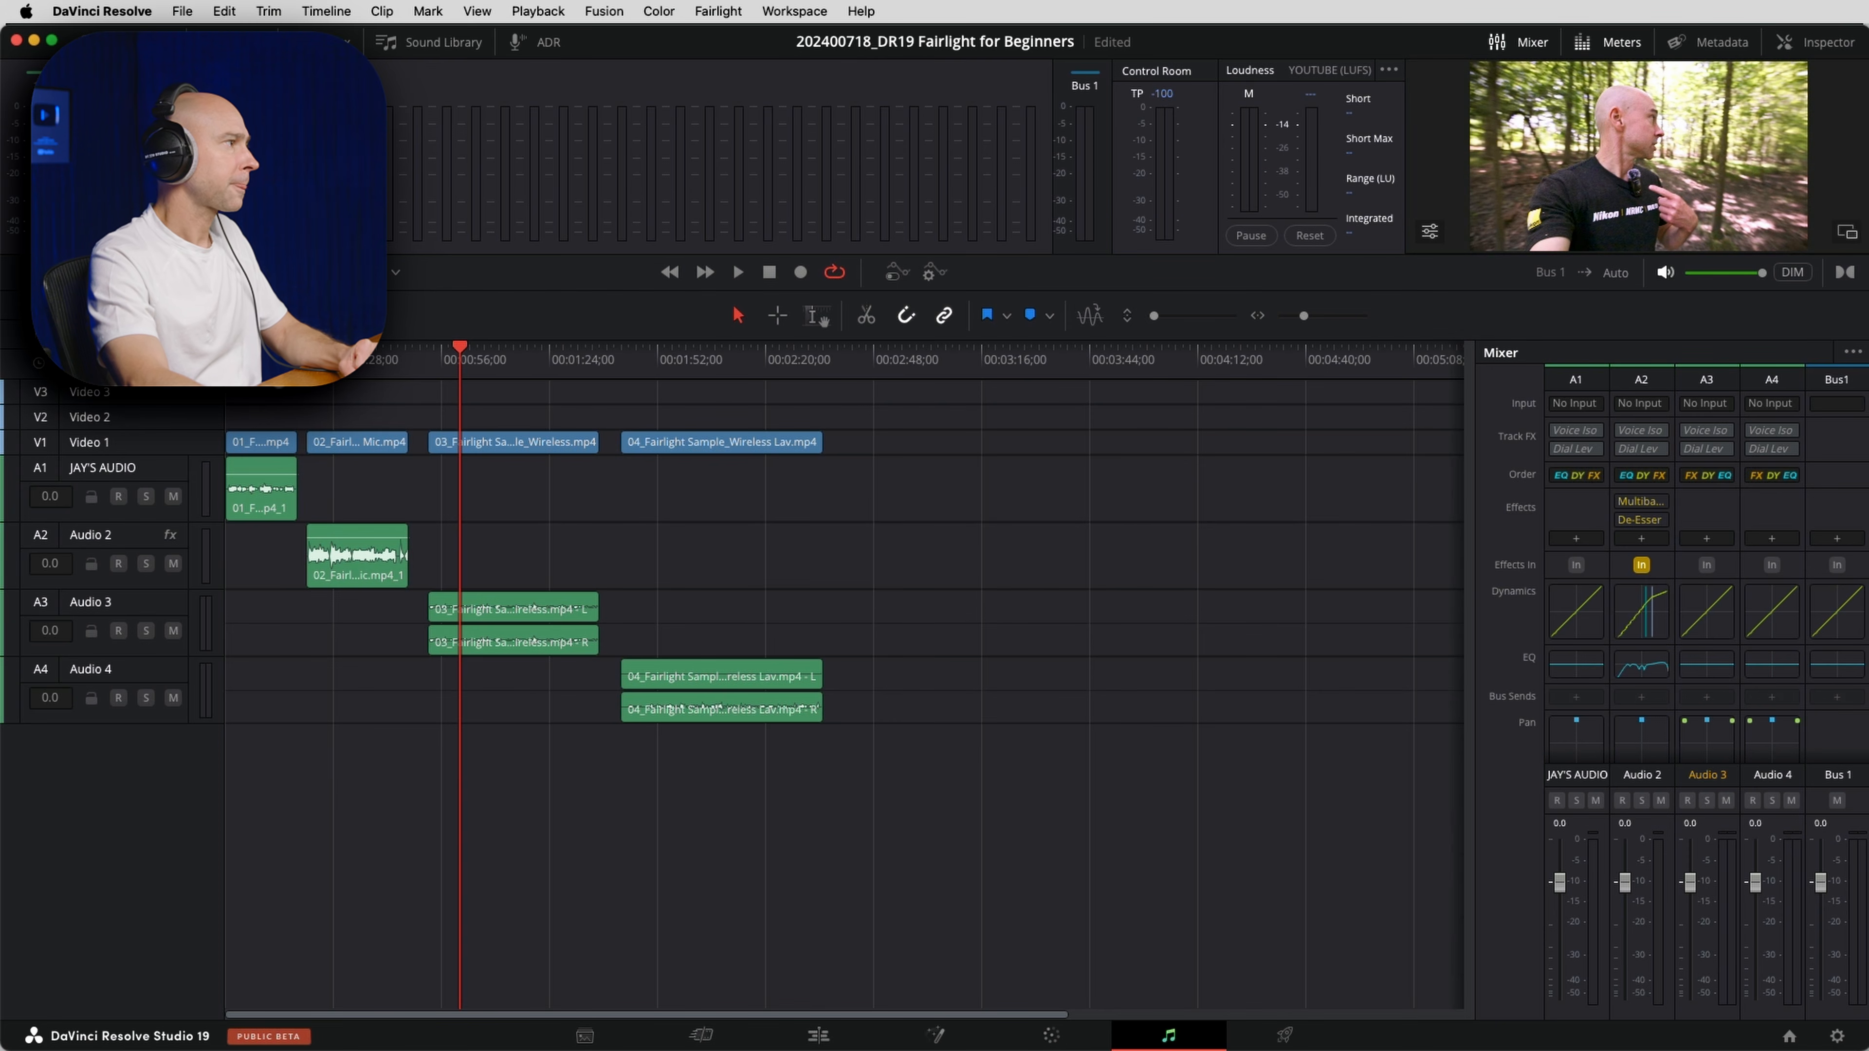
left_click(44, 353)
key("space")
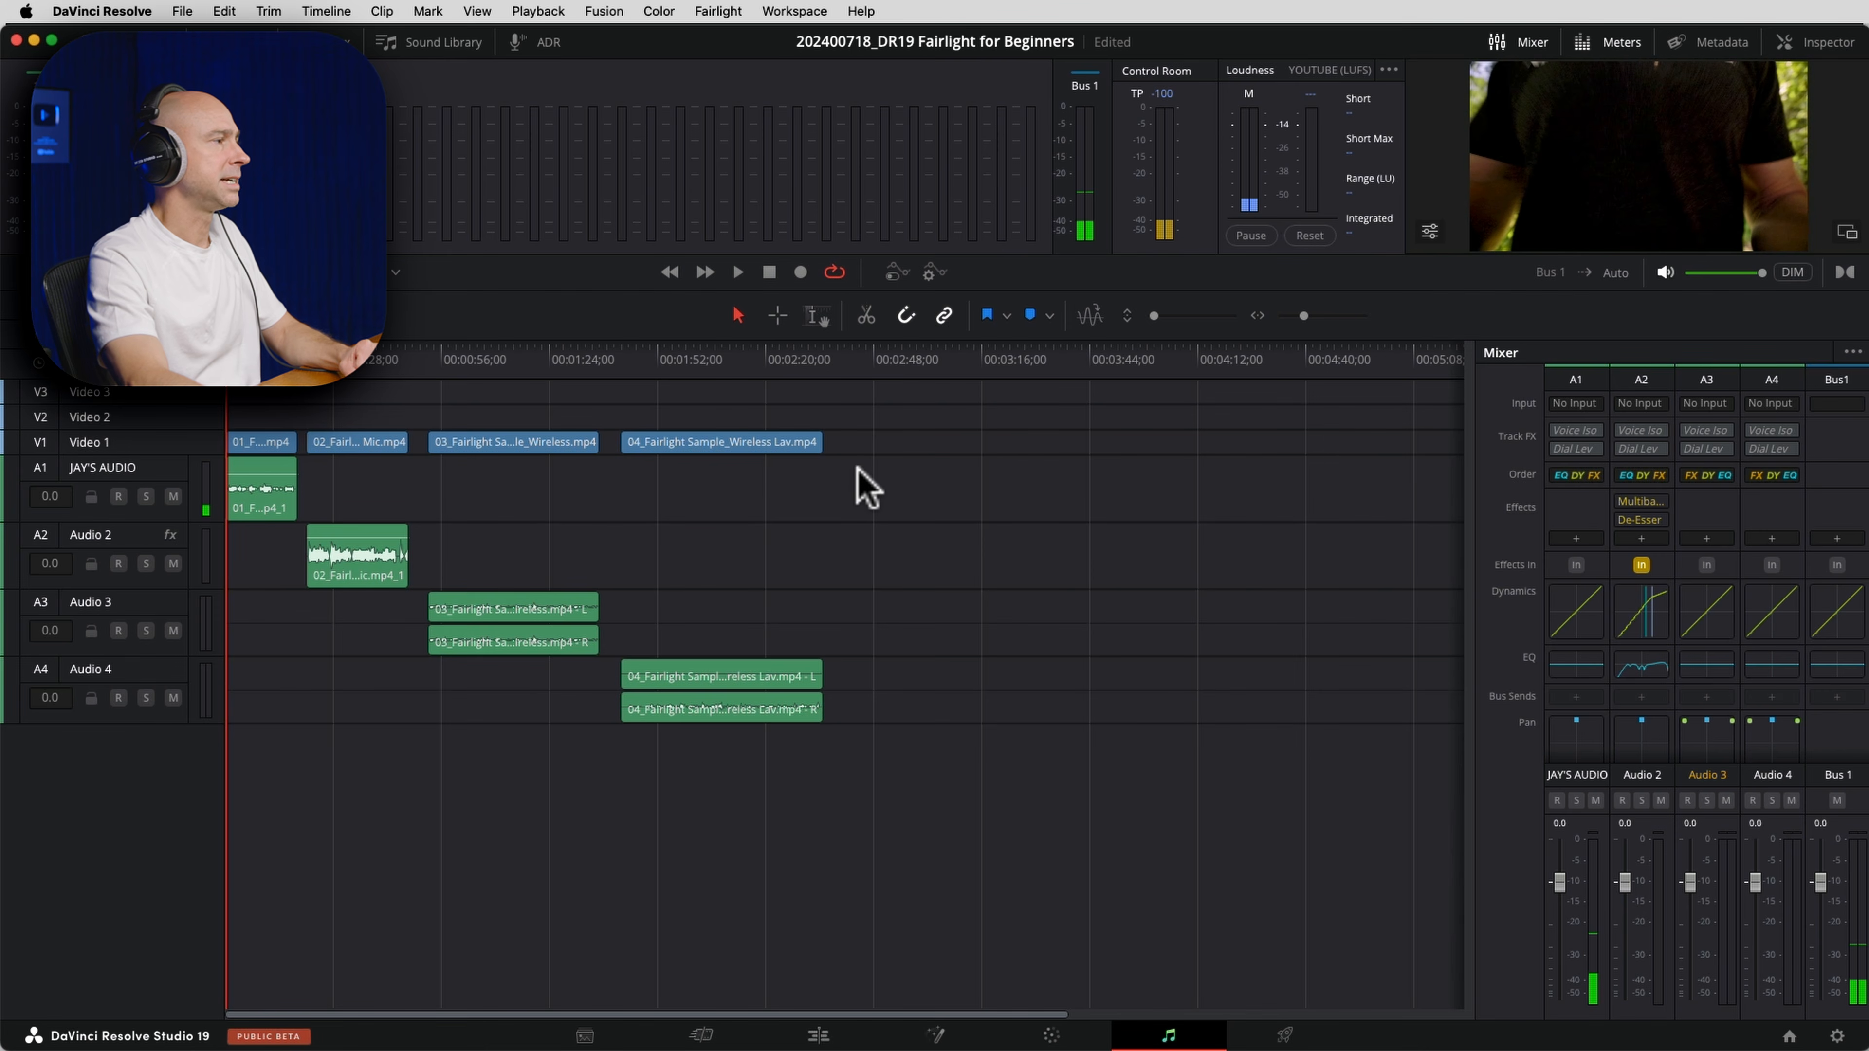
Turn on automation, enlarge the Bus 1 track and enable its Loudness History for the integrated level.
left_click(894, 272)
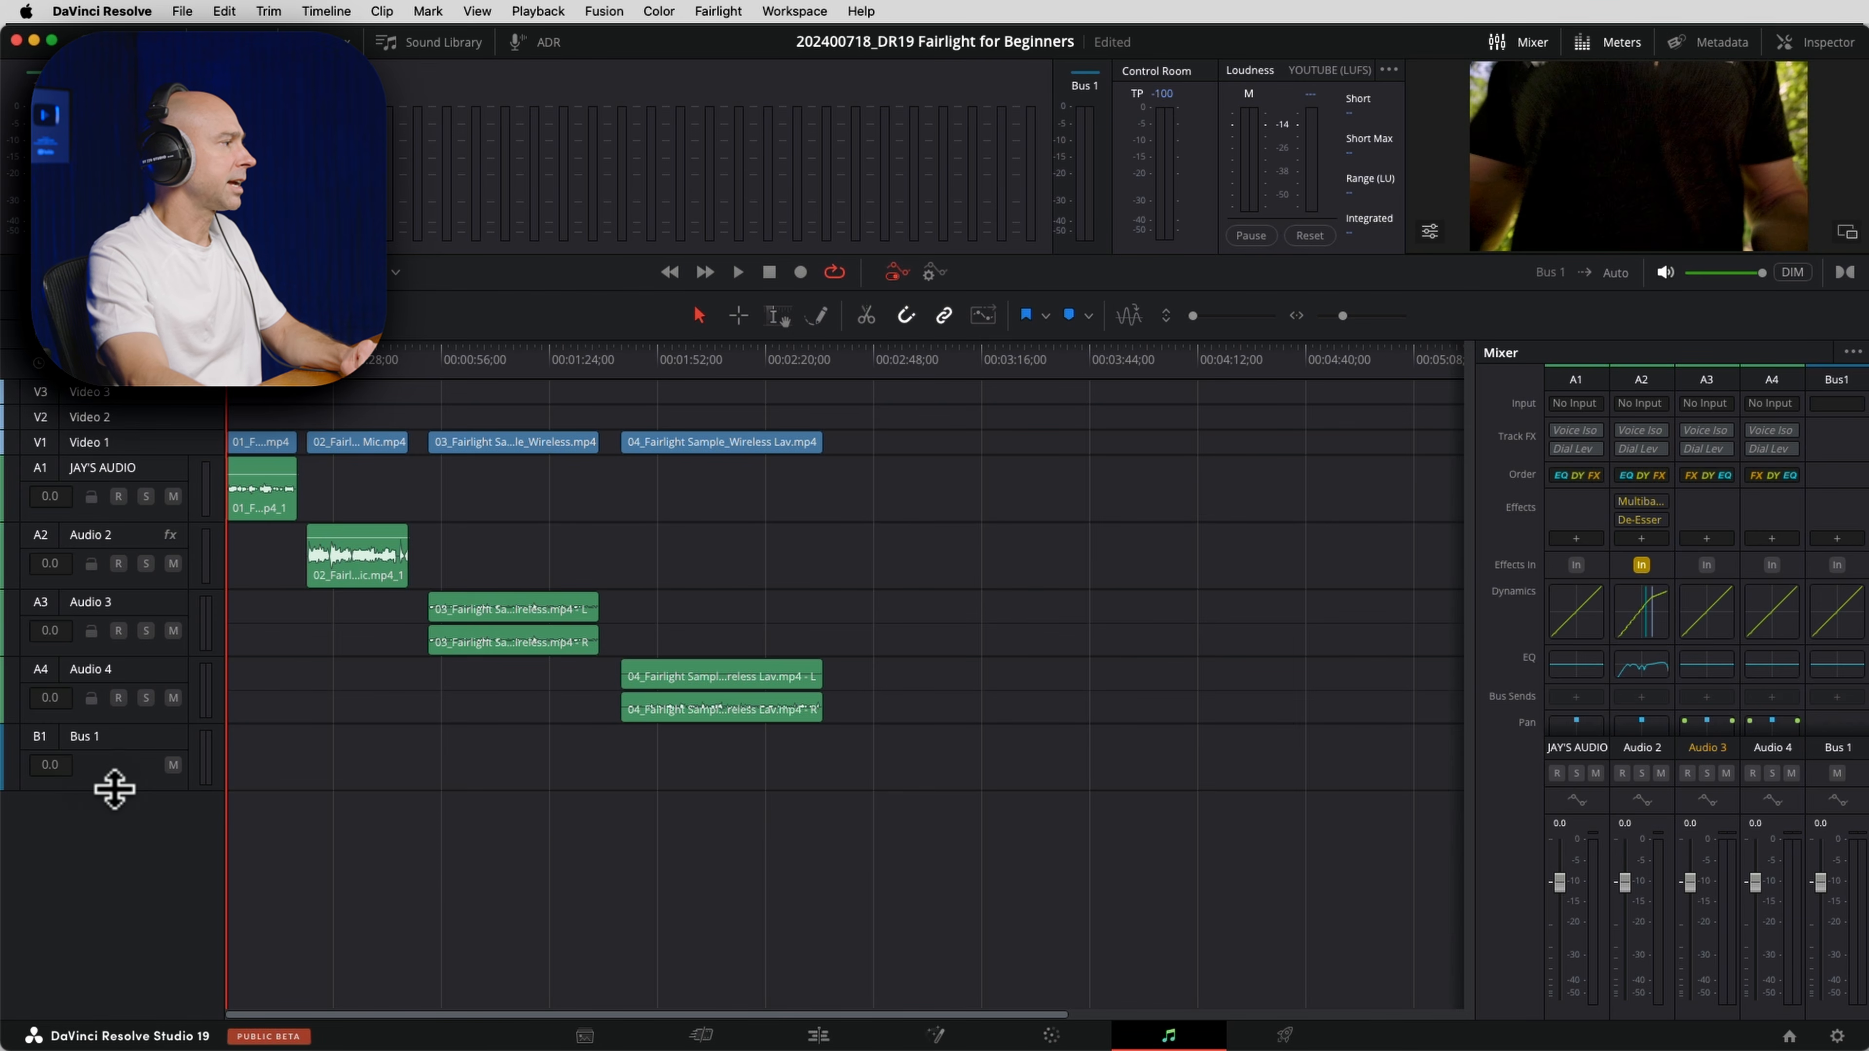
left_click_drag(114, 789, 104, 1007)
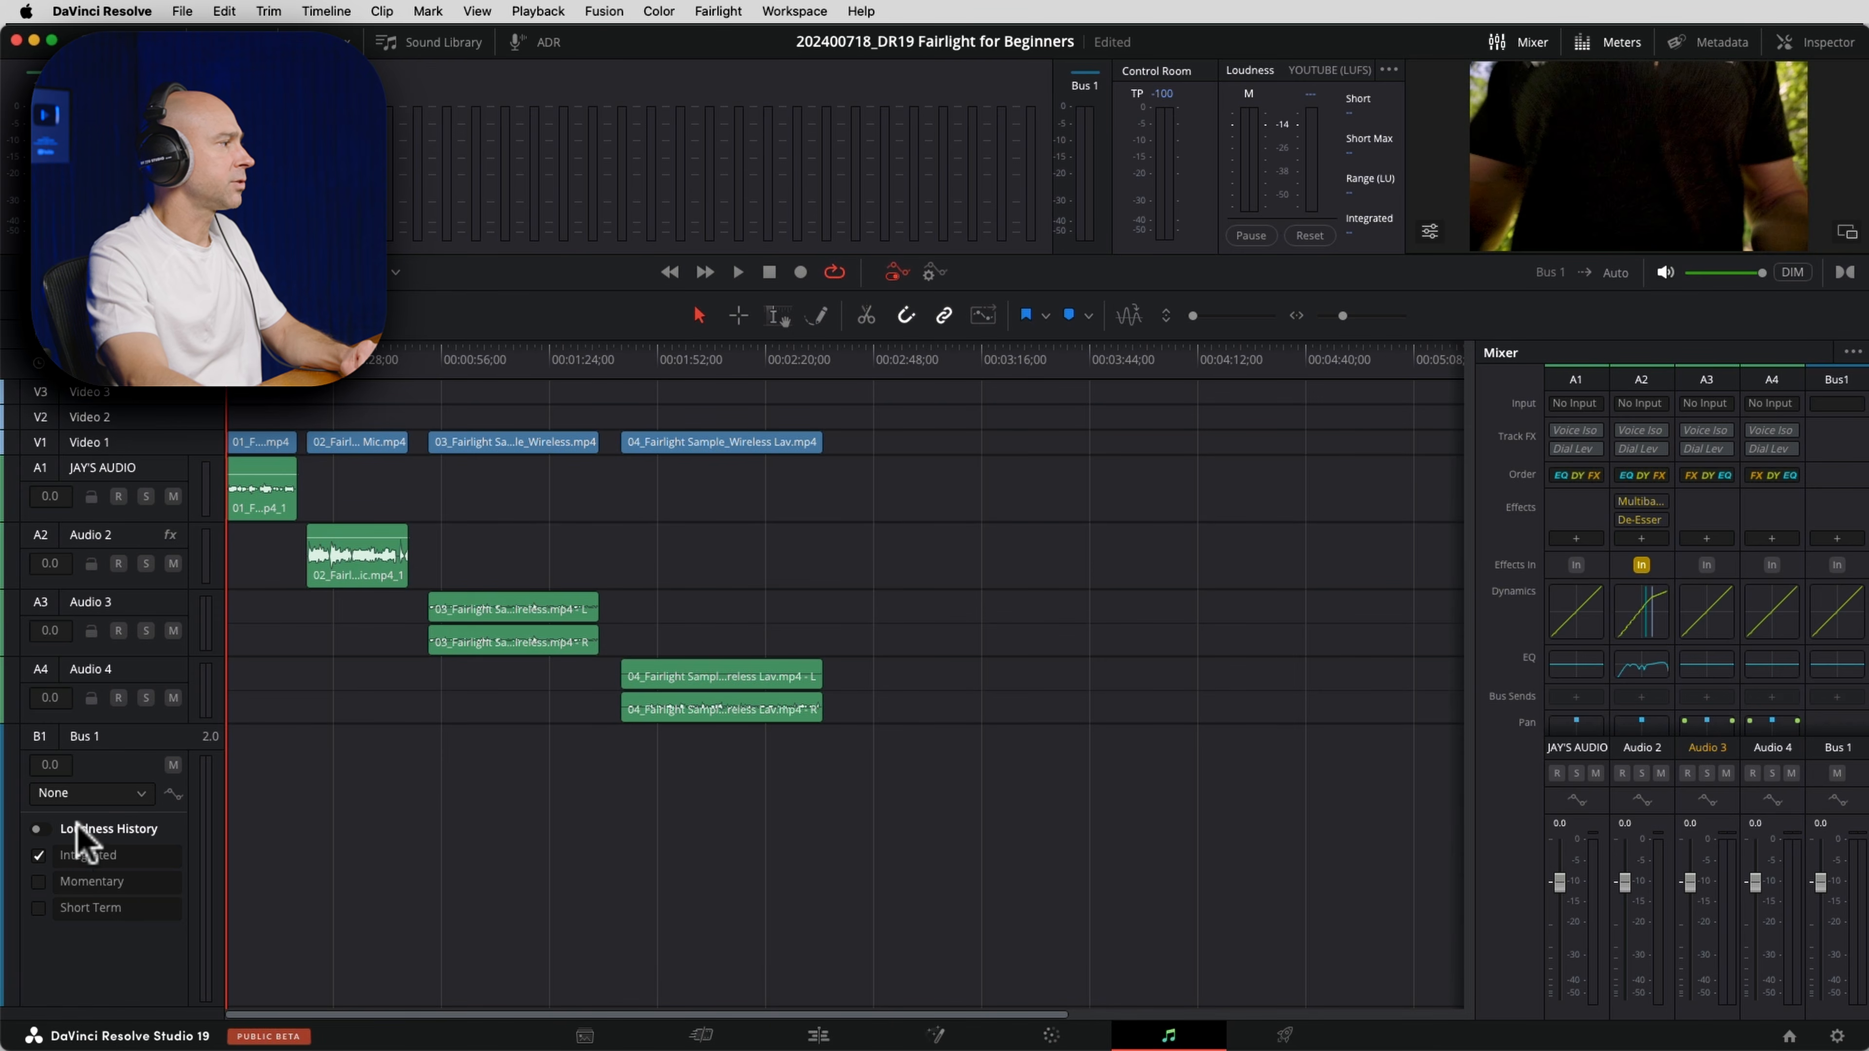
left_click(38, 829)
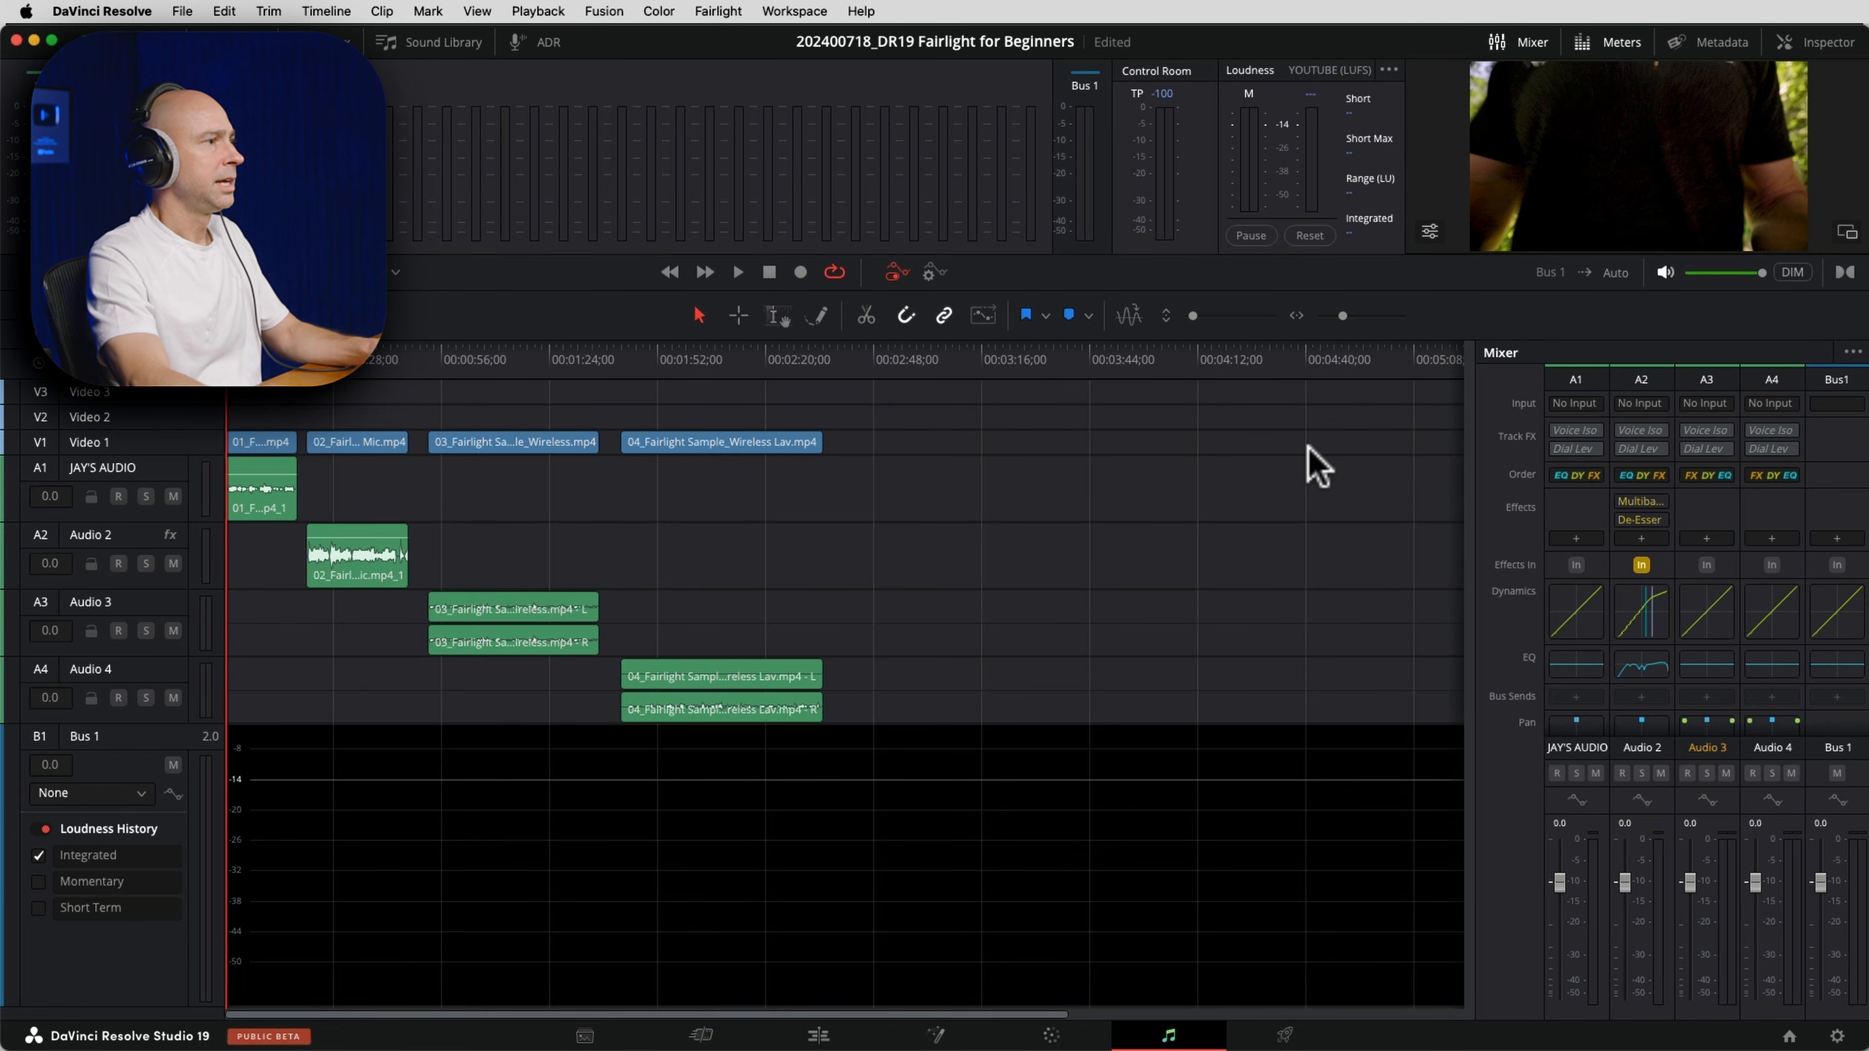
Mute the monitoring and play the timeline from the start to record Bus 1's loudness history.
left_click(1665, 272)
key("space")
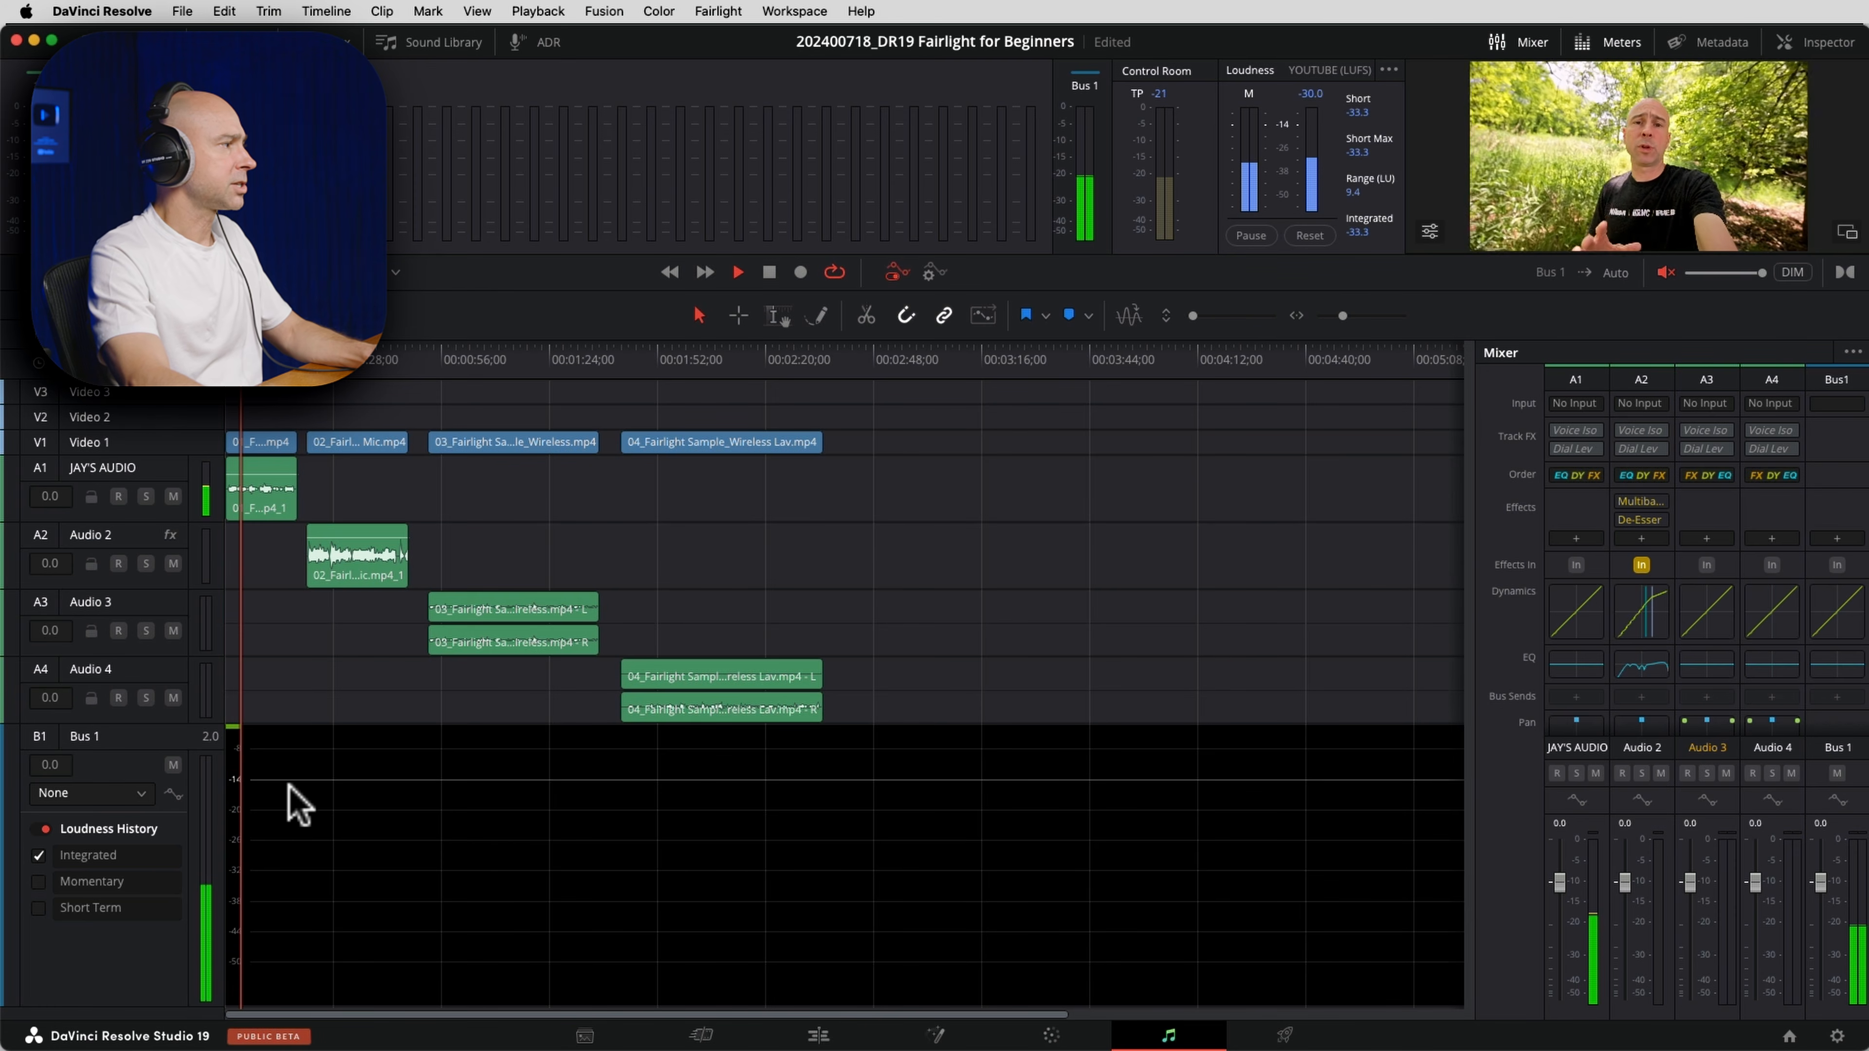
key("super+equal")
key("super+equal")
key("super+equal")
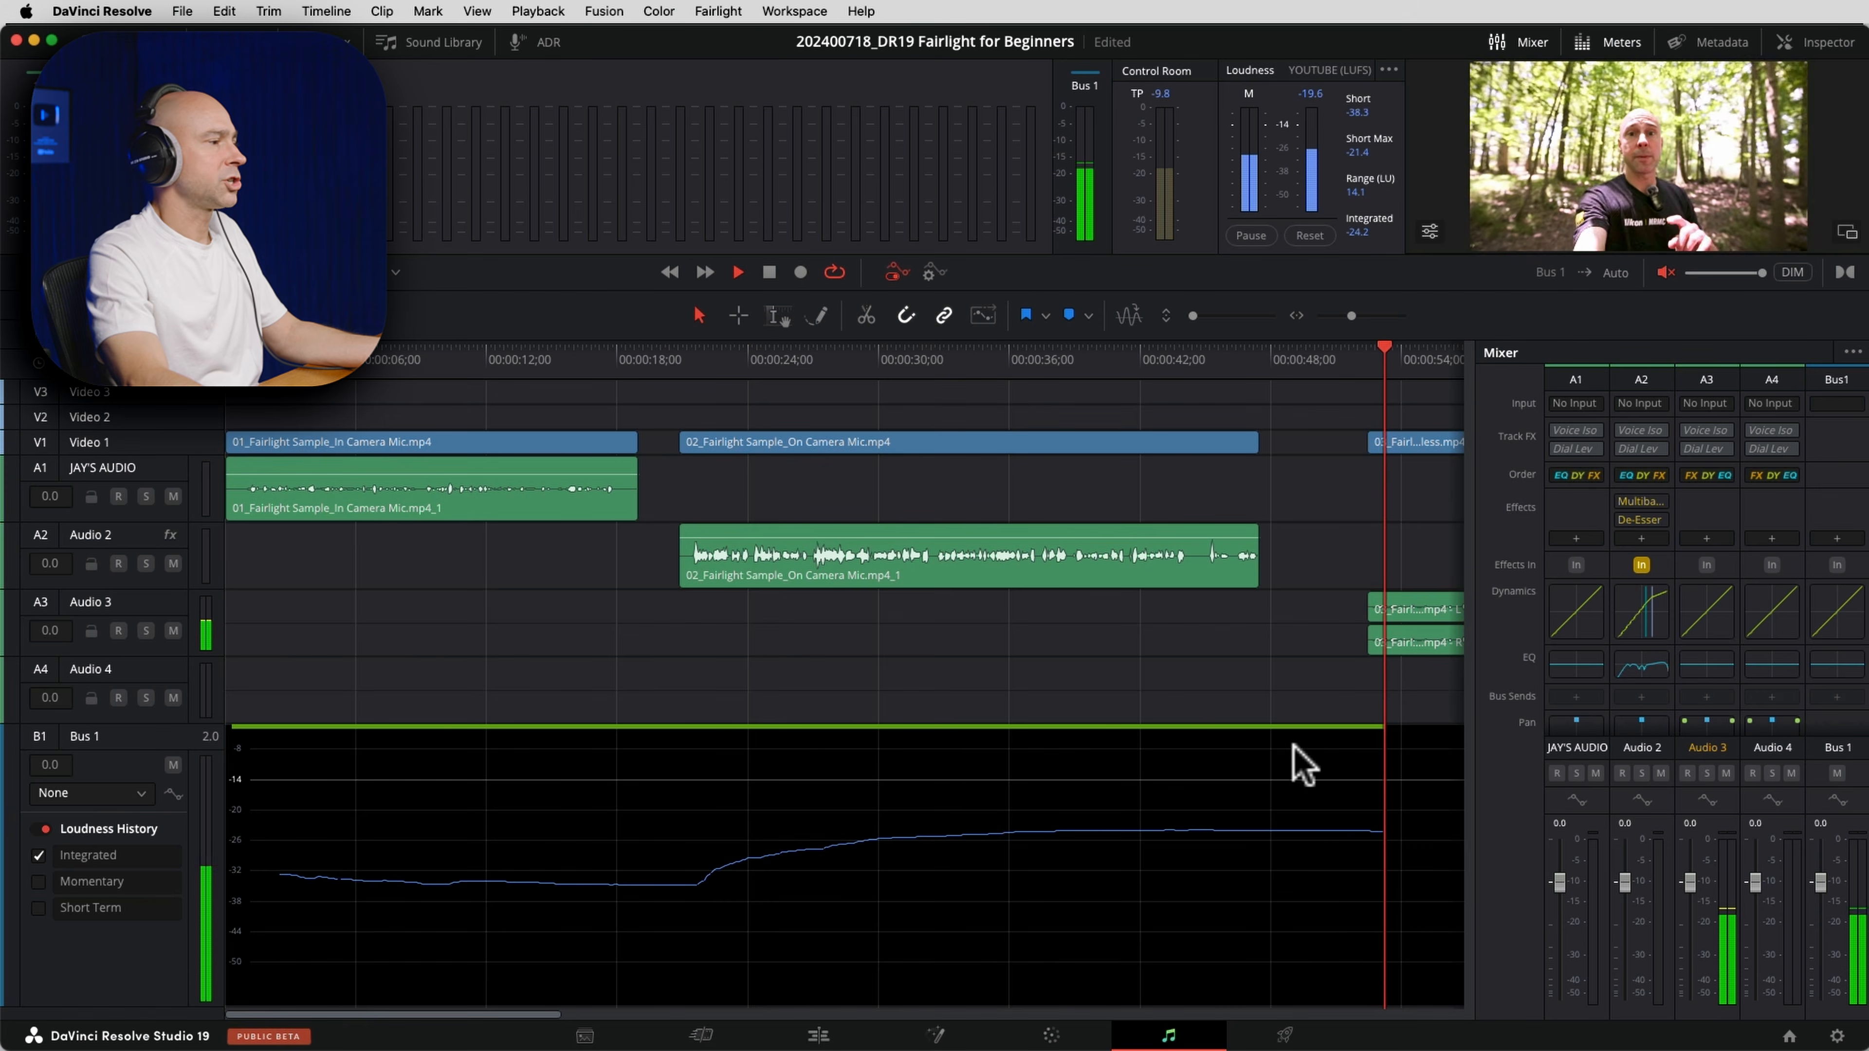
Examine the integrated loudness reading and compare the Bus 1 history curve with the -14 target during playback.
scroll(593, 968, "right", 2)
left_click(593, 970)
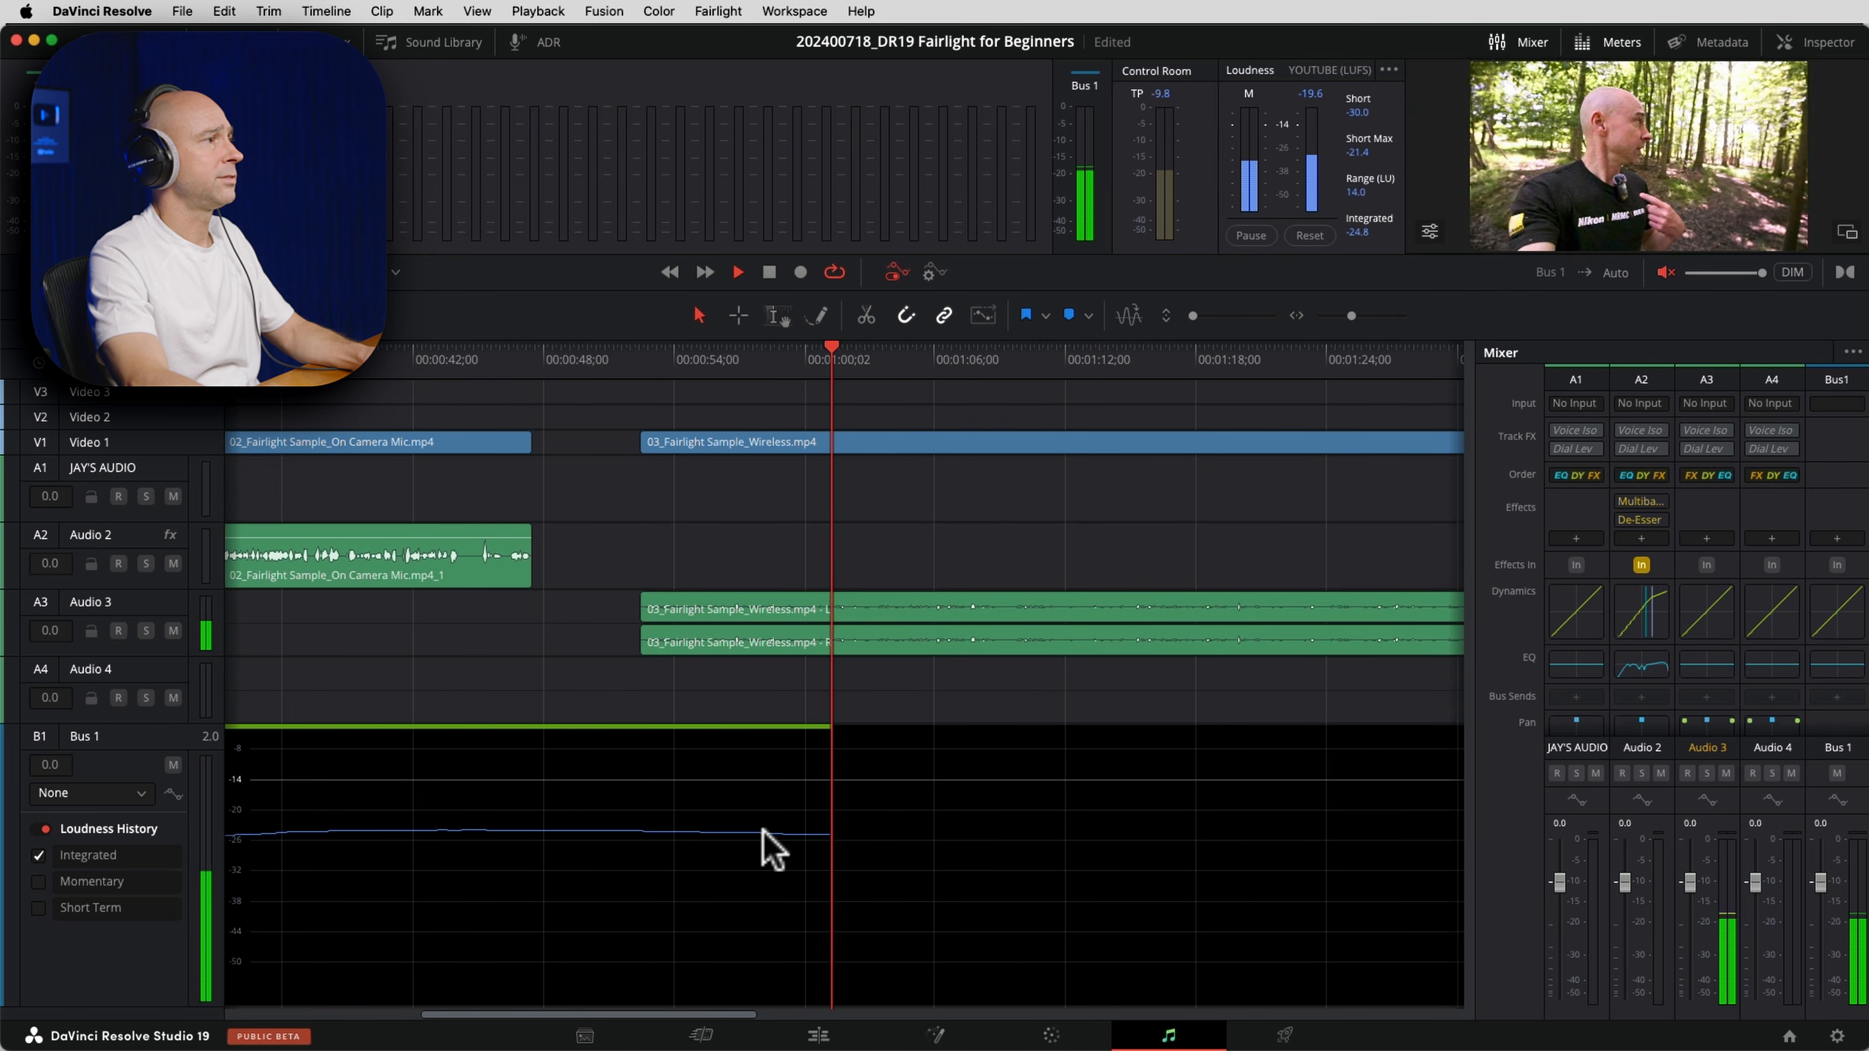
left_click(1374, 239)
left_click(1369, 242)
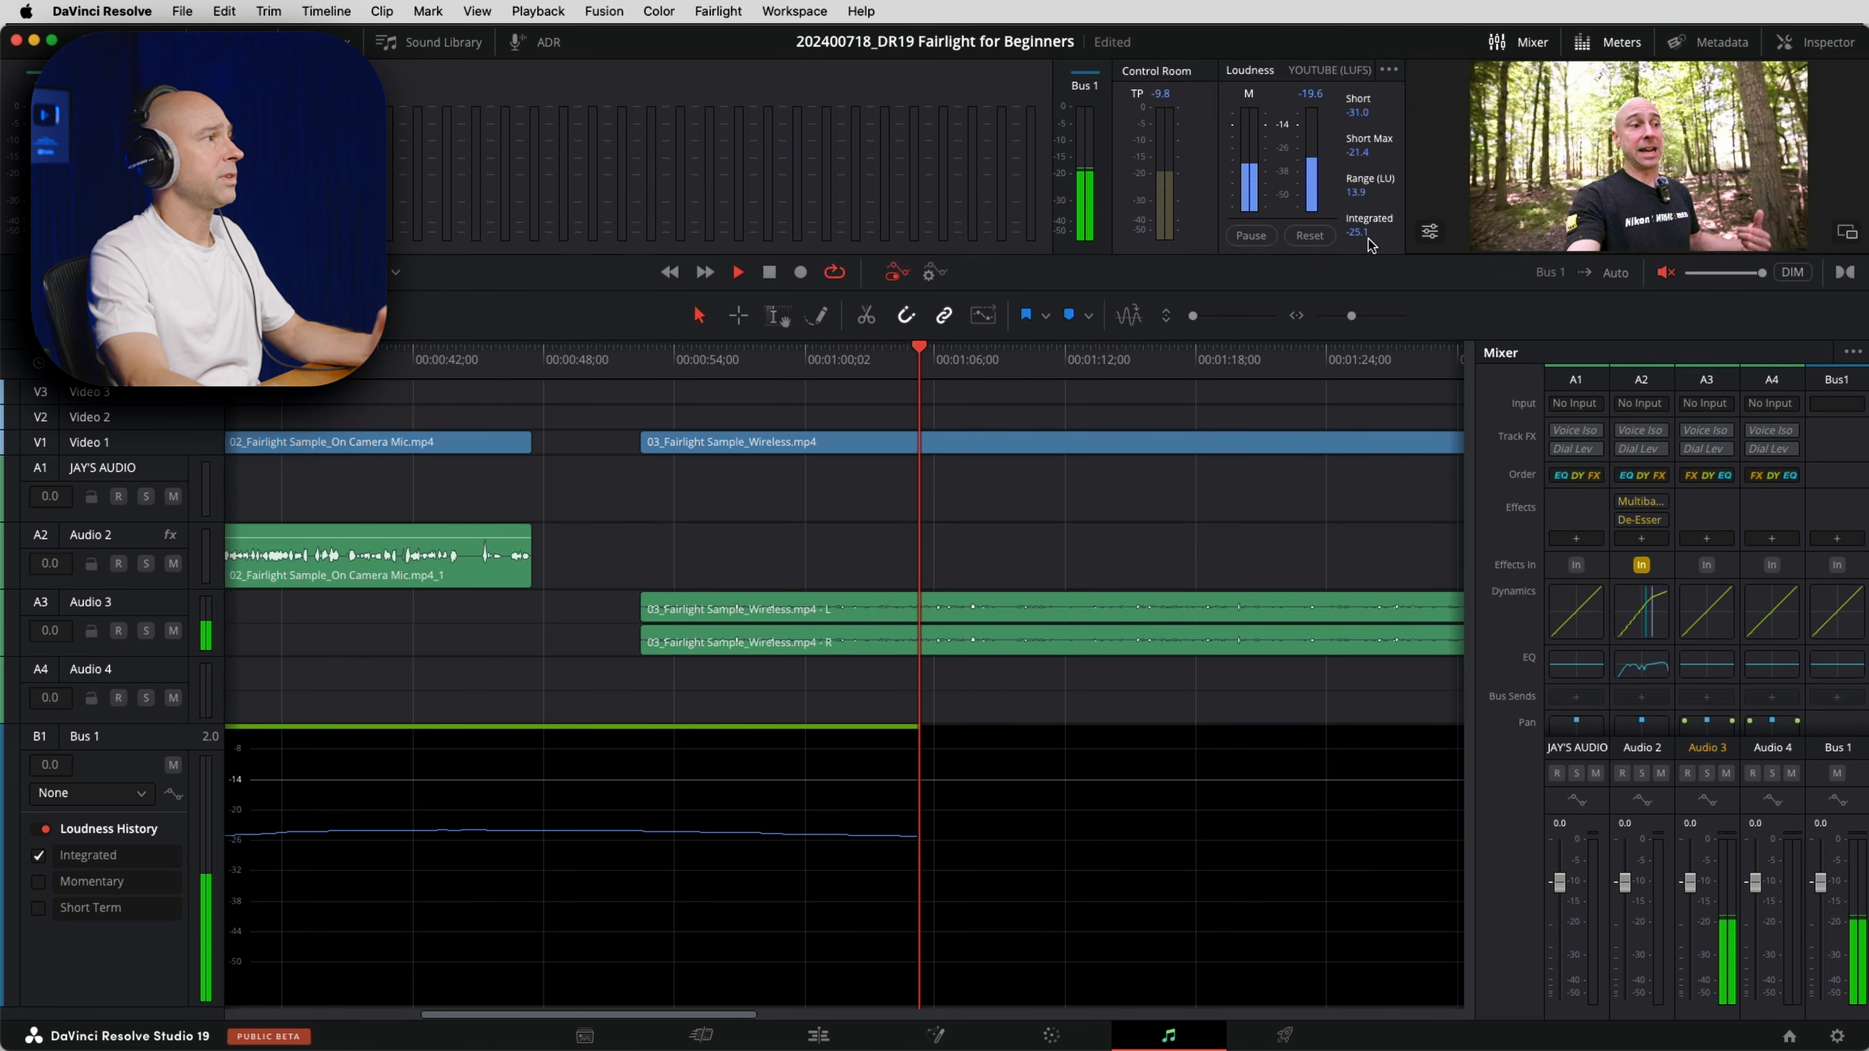
left_click(922, 844)
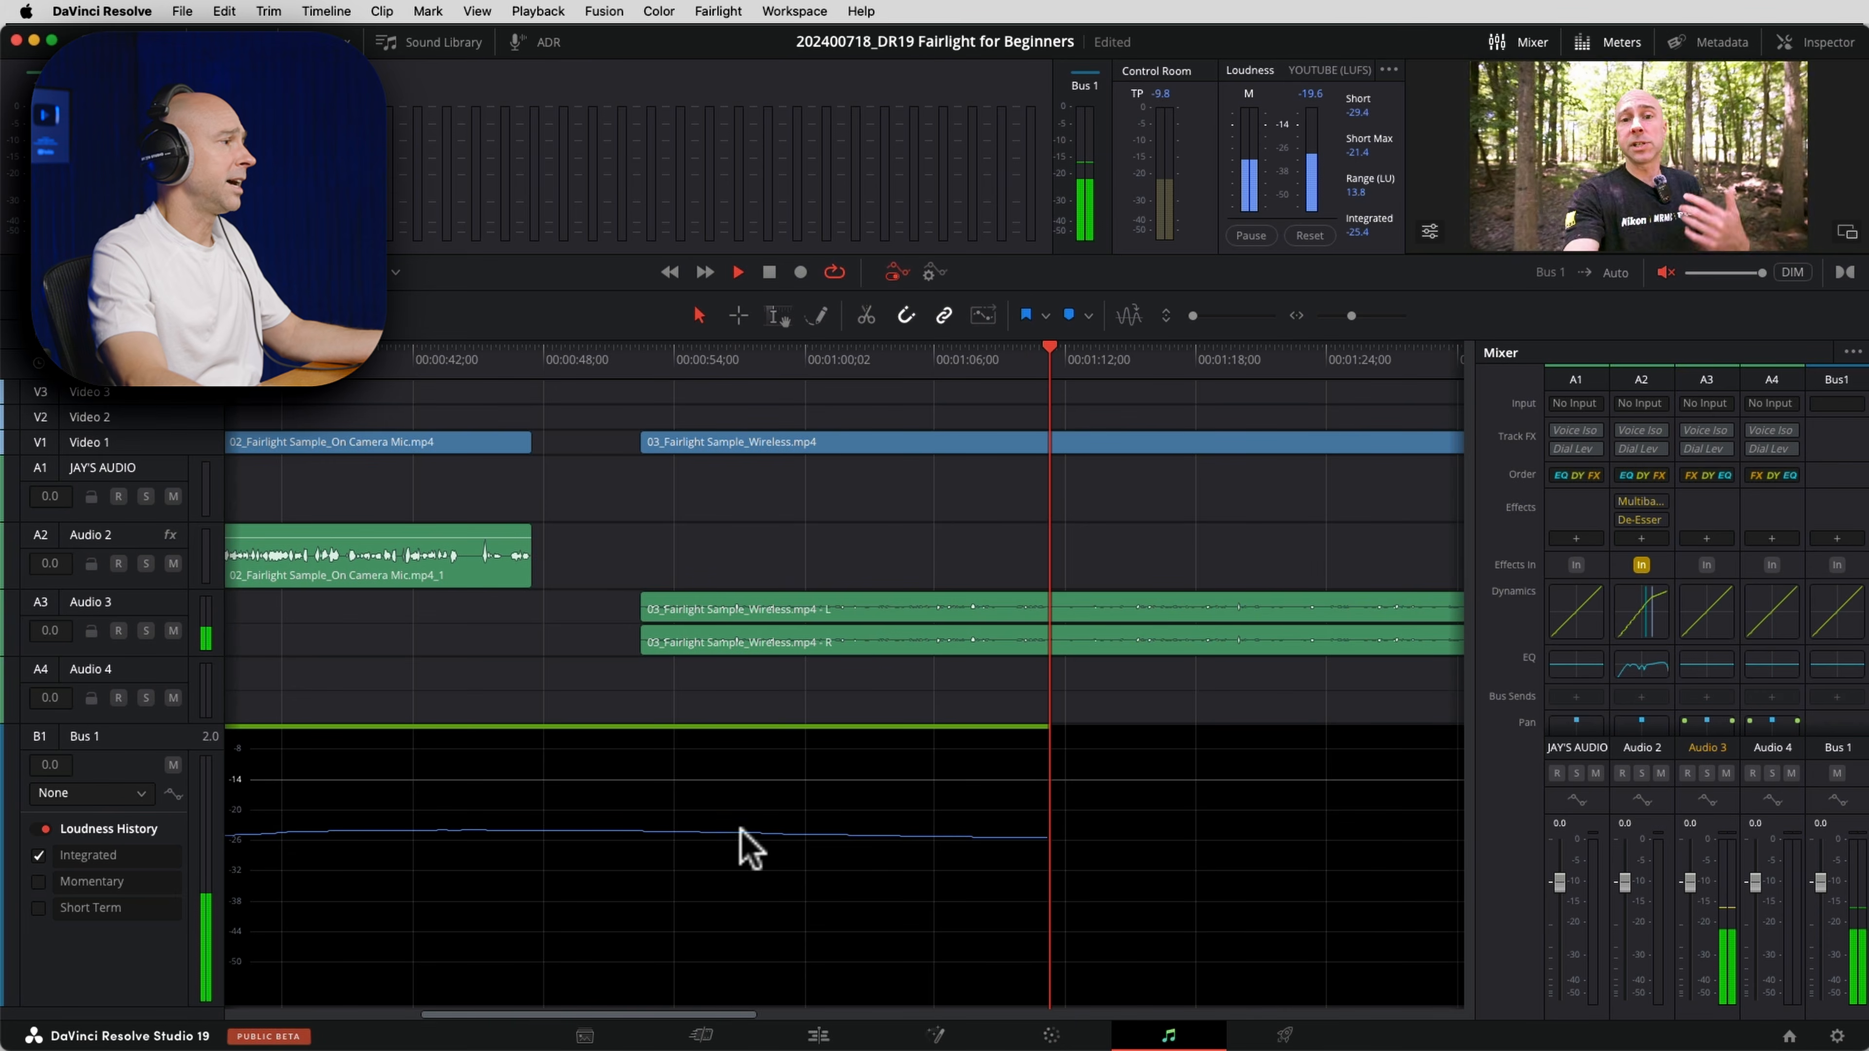
left_click(232, 790)
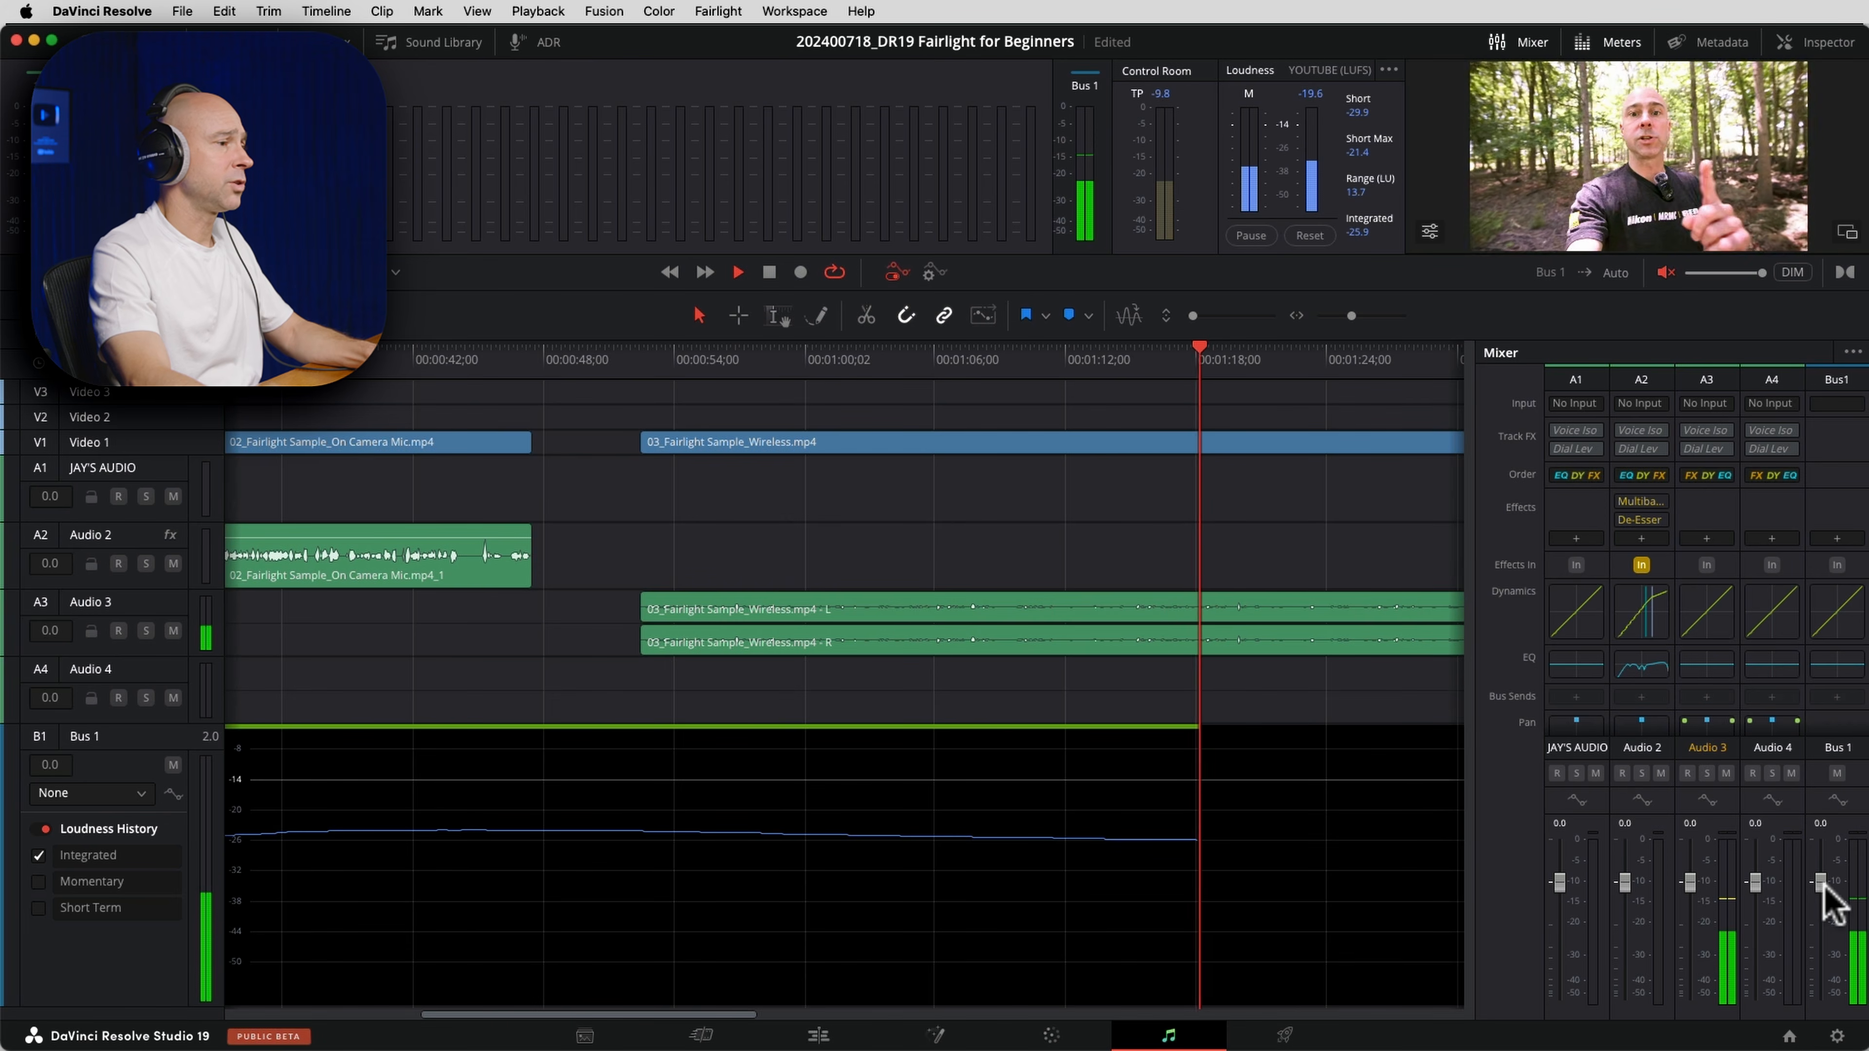
Try adjusting the Bus 1 fader during playback and reset it to 0.0 dB.
mouse_move(1822, 881)
left_mouse_down()
mouse_move(1818, 860)
mouse_move(1821, 911)
left_mouse_up()
double_click(1820, 913)
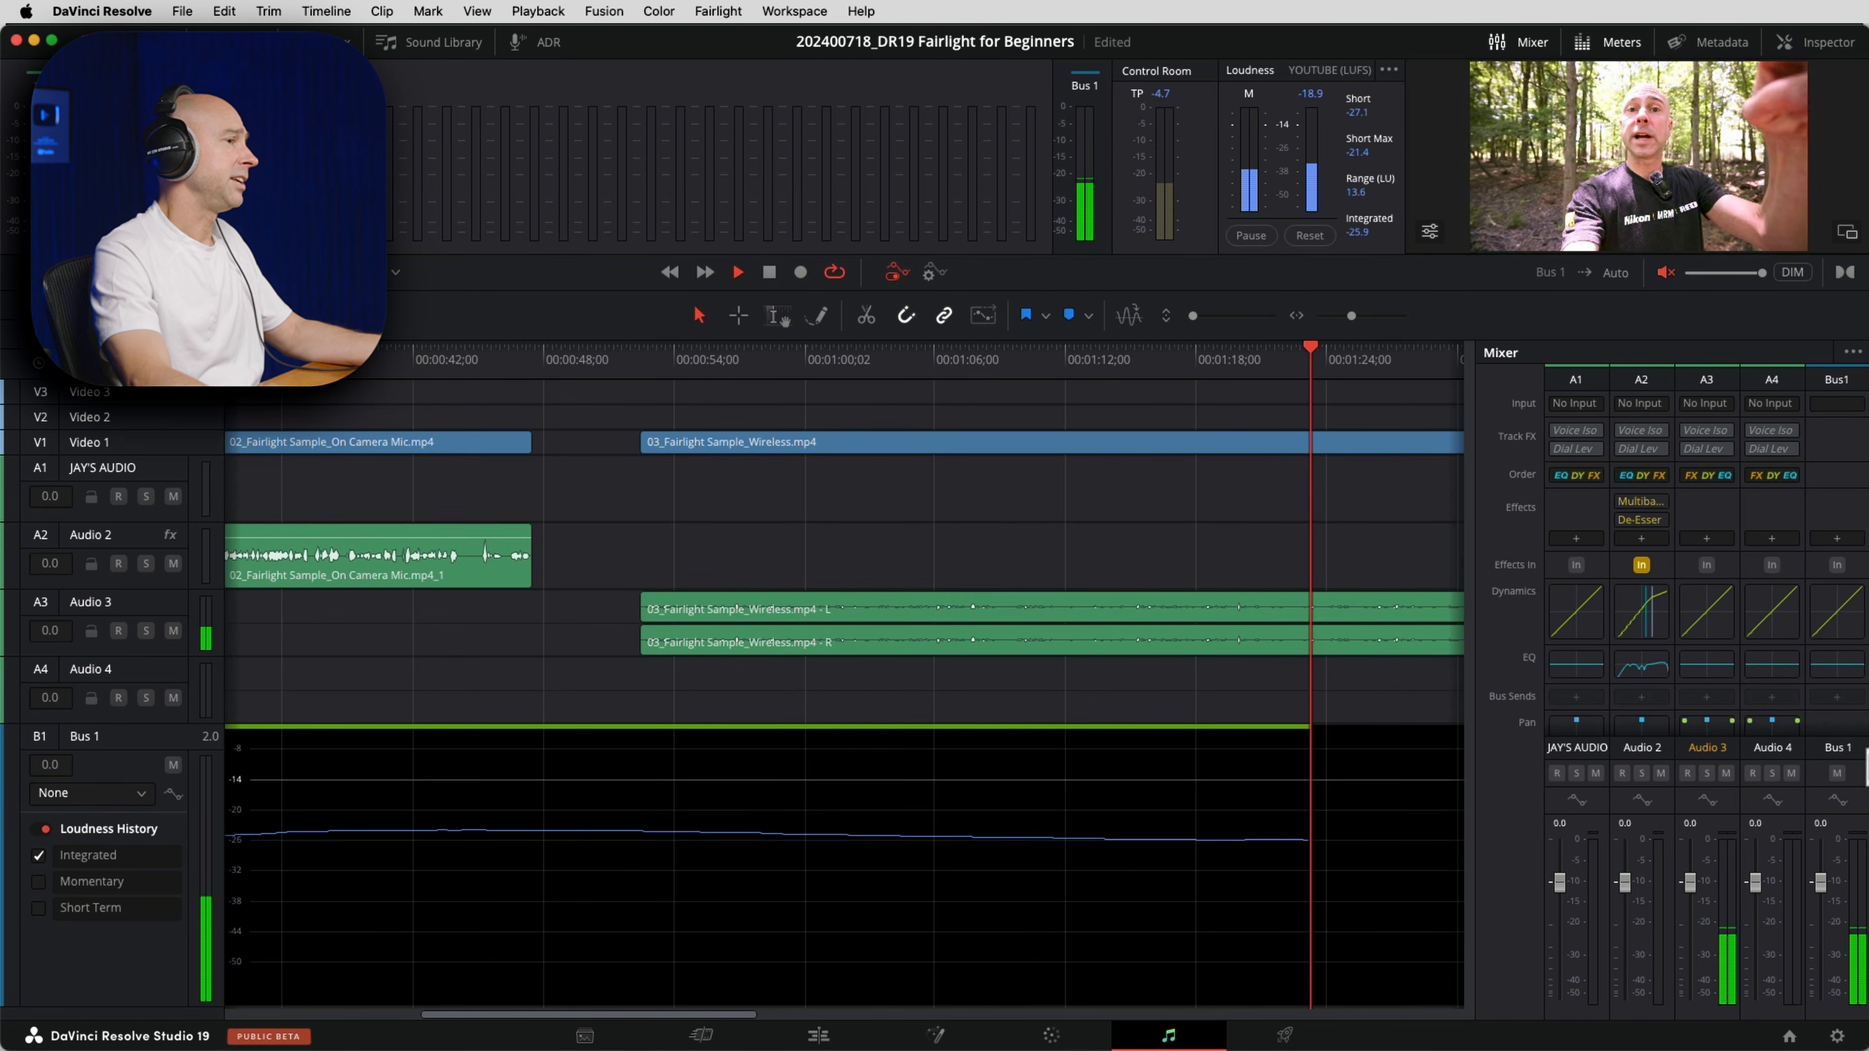